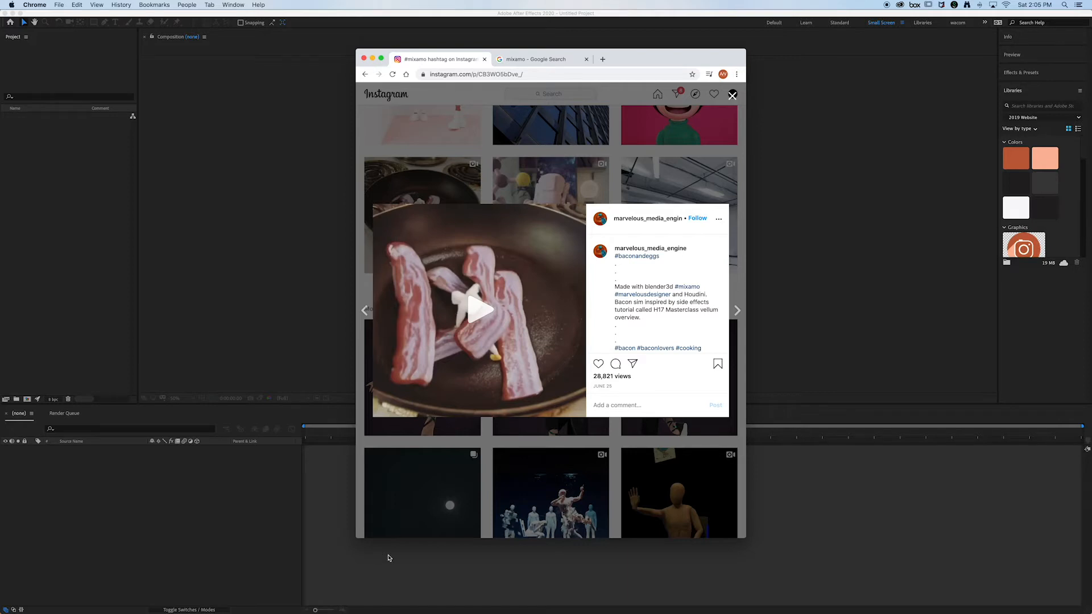
Step: Open the Computer Track folder in Finder and play the laptop_sm.mov video in a full preview
{"action": "left_click", "coordinate": [267, 605]}
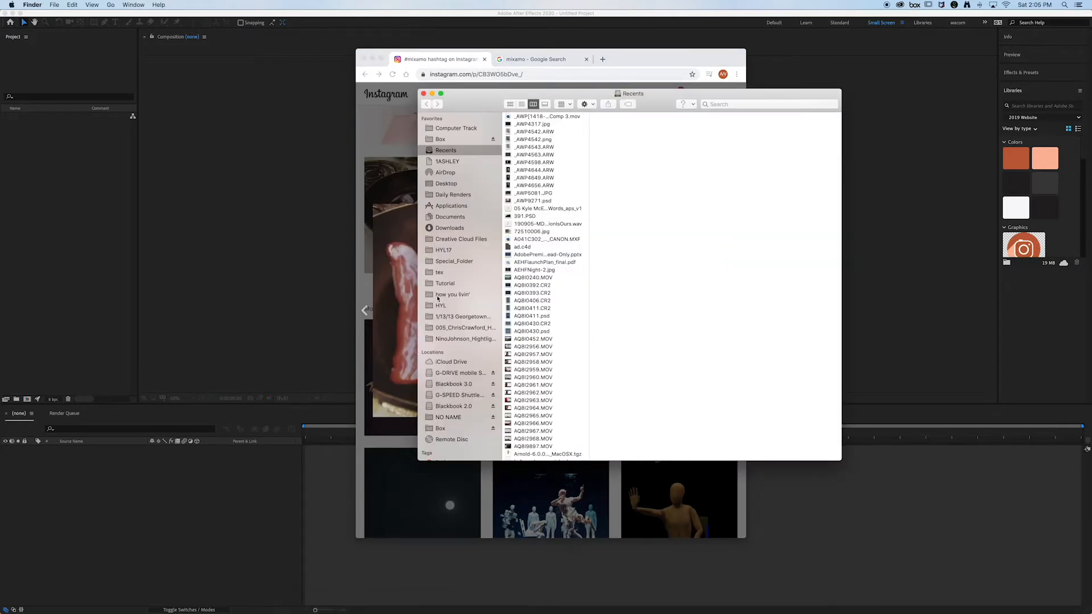
{"action": "left_click_drag", "start_coordinate": [487, 100], "coordinate": [470, 125]}
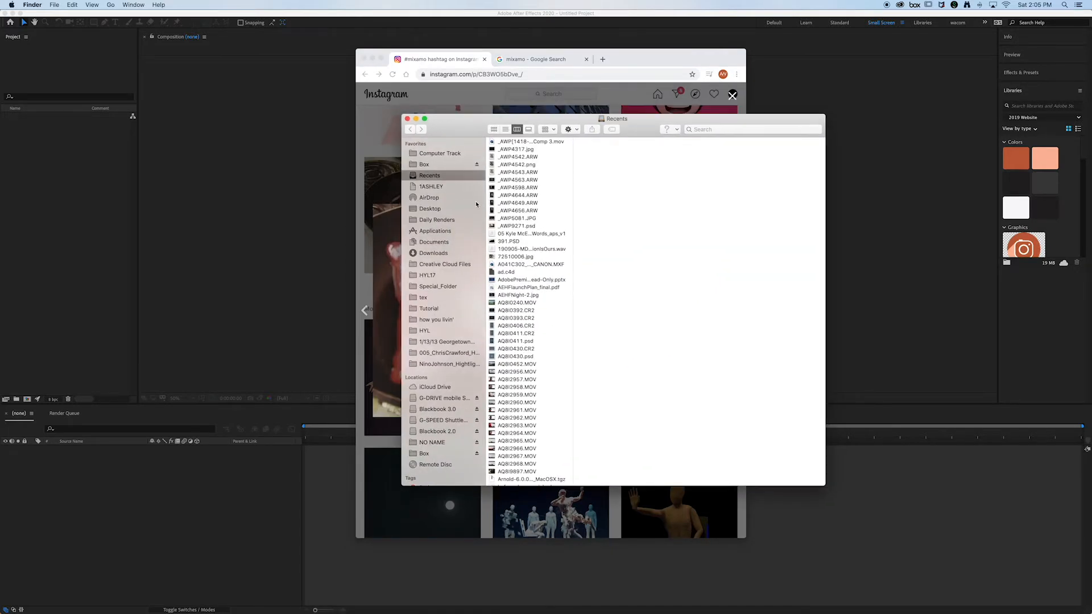
{"action": "left_click", "coordinate": [430, 209]}
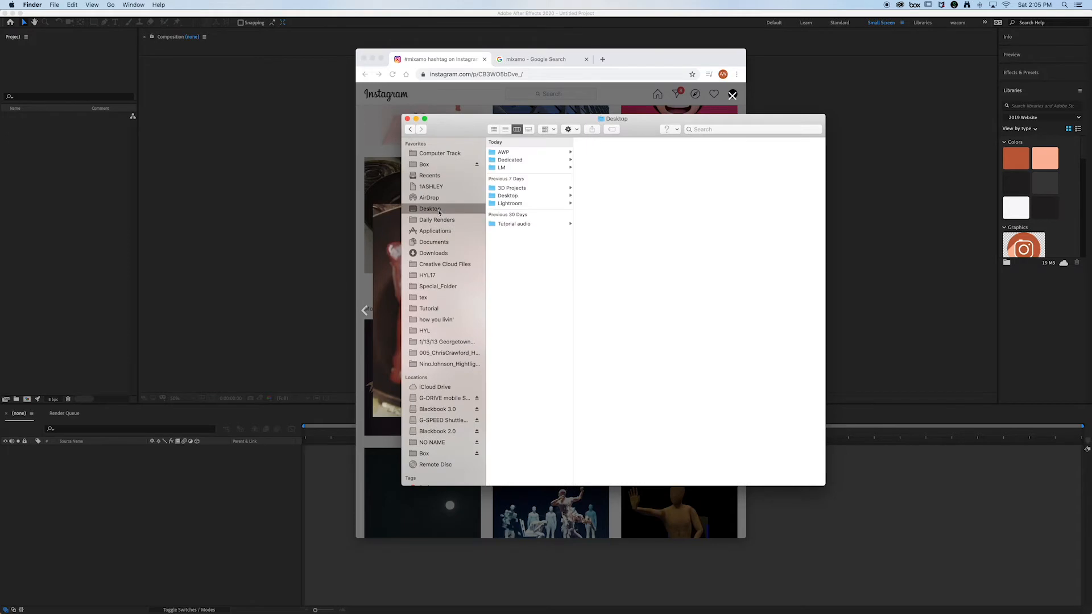
{"action": "left_click", "coordinate": [440, 153]}
{"action": "left_click", "coordinate": [534, 142]}
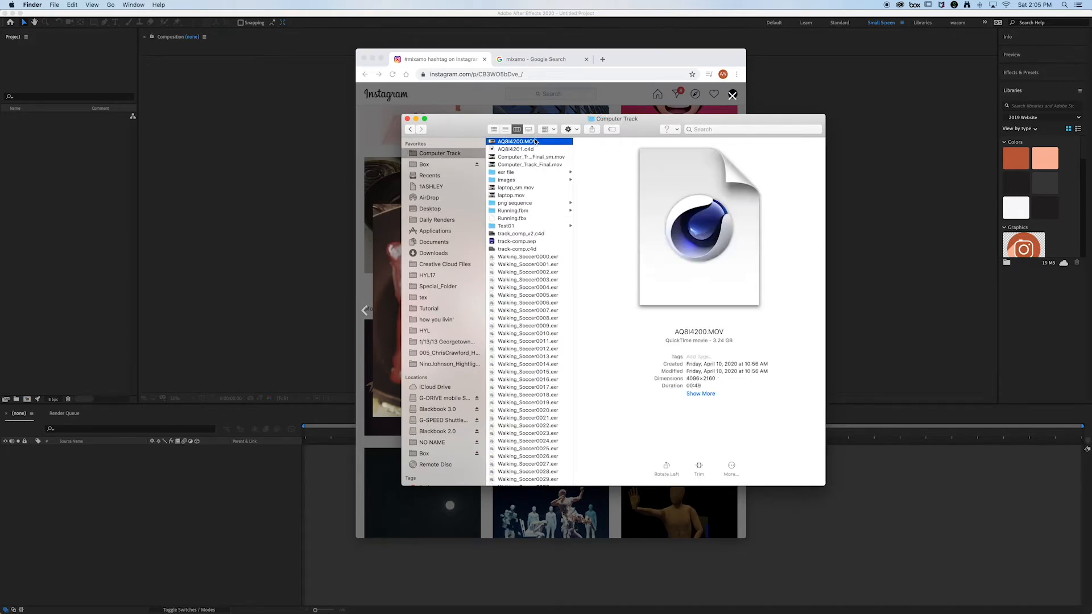
{"action": "left_click", "coordinate": [527, 188]}
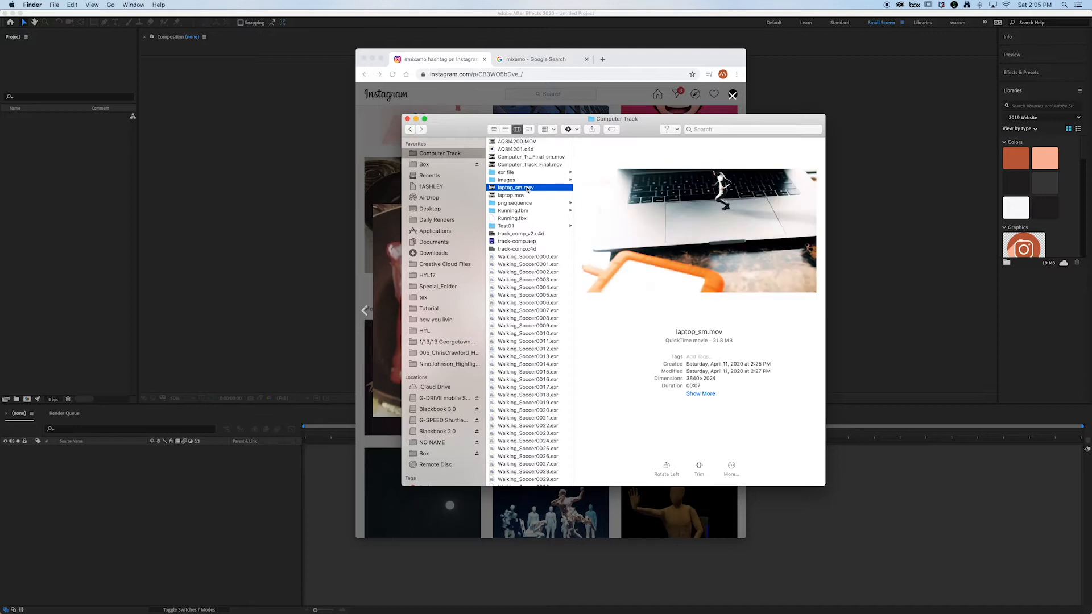
{"action": "key", "text": "space"}
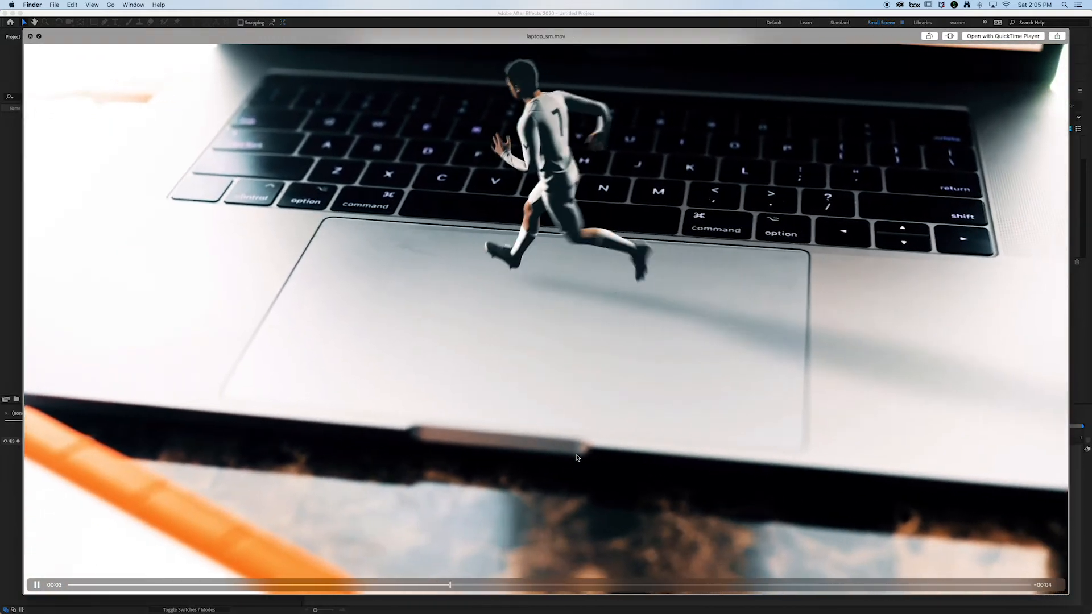
{"action": "key", "text": "space"}
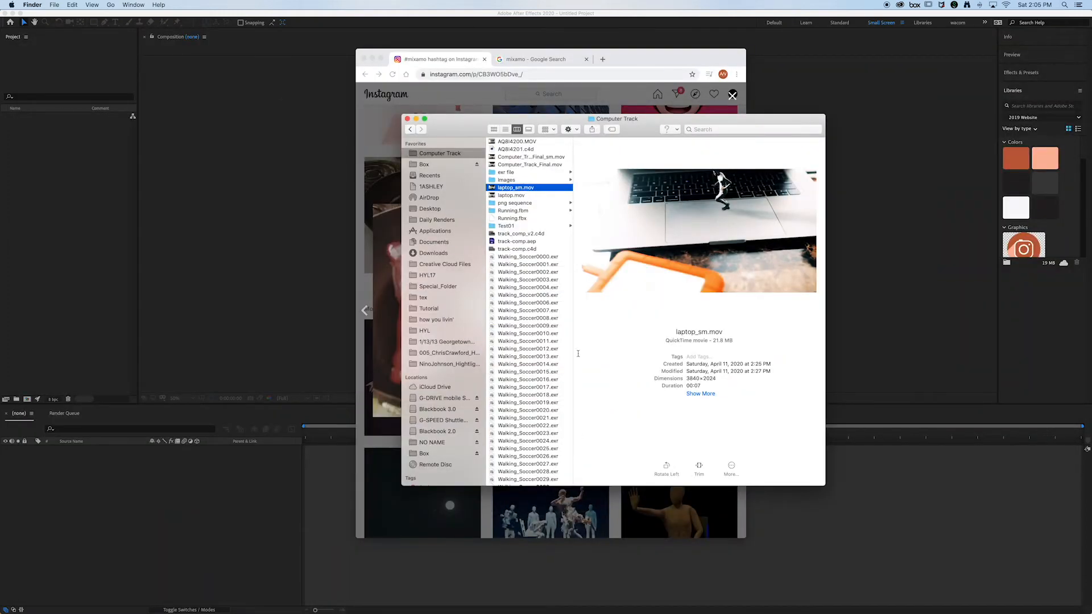
{"action": "key", "text": "space"}
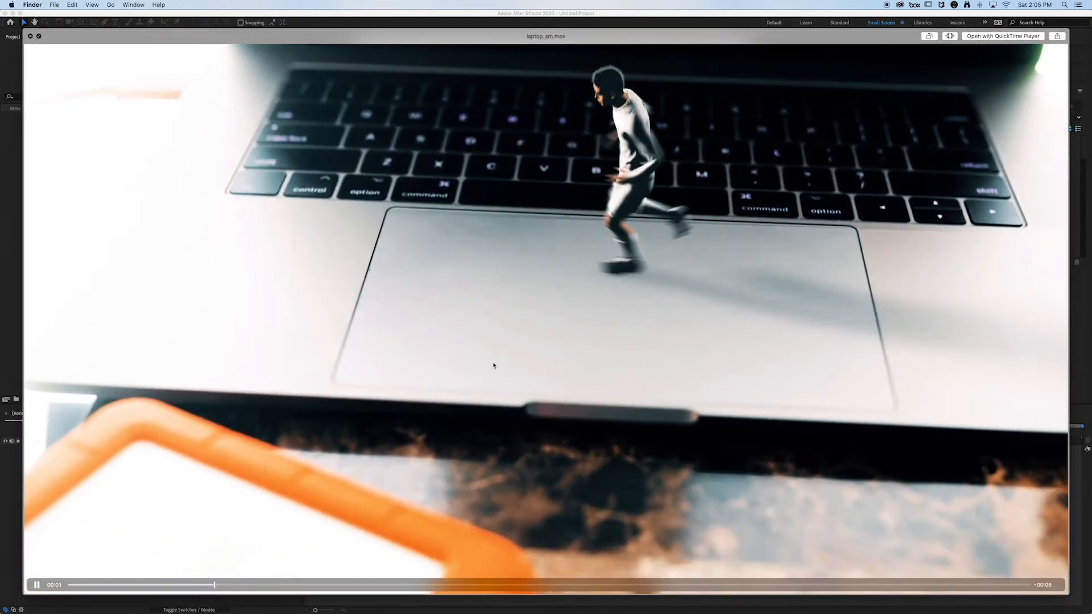
{"action": "key", "text": "space"}
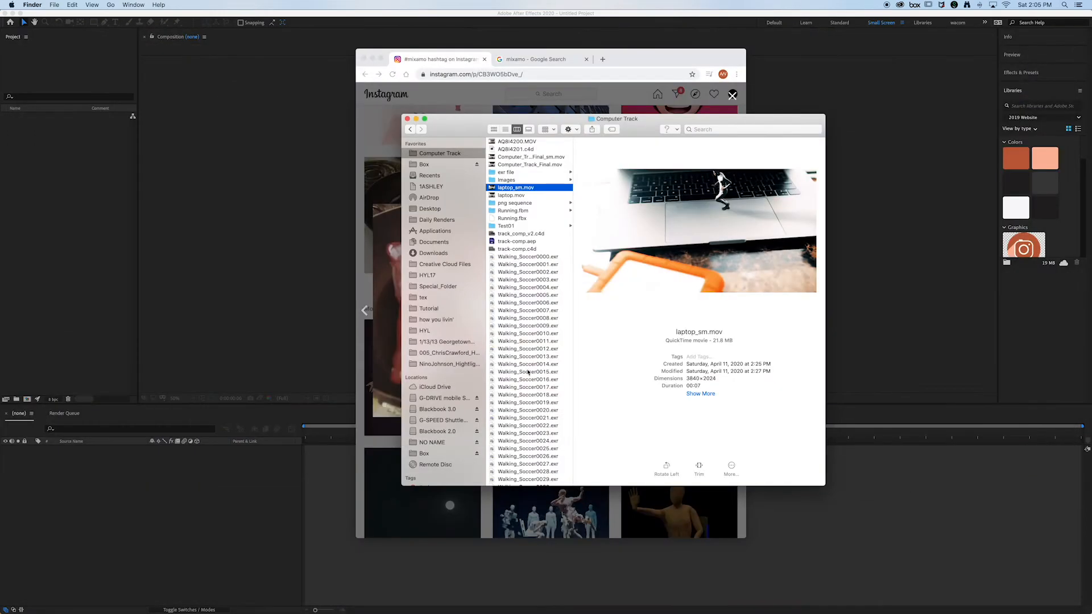
Step: Close the Finder window and clear the browser window away to return to After Effects
{"action": "left_click_drag", "start_coordinate": [458, 133], "coordinate": [571, 143]}
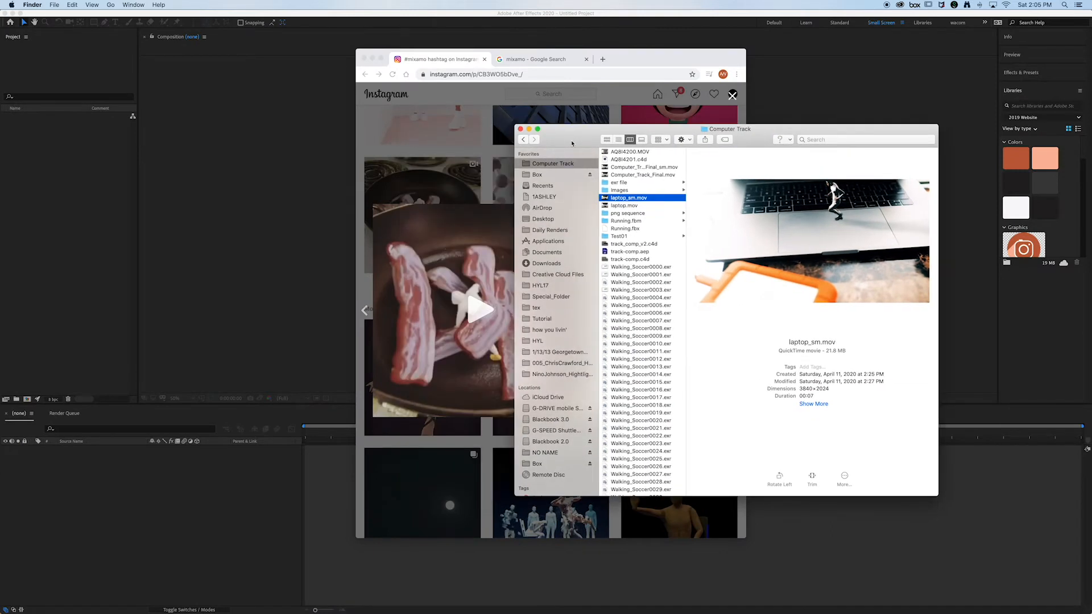
{"action": "mouse_move", "coordinate": [905, 250]}
{"action": "left_click_drag", "start_coordinate": [579, 136], "coordinate": [638, 131]}
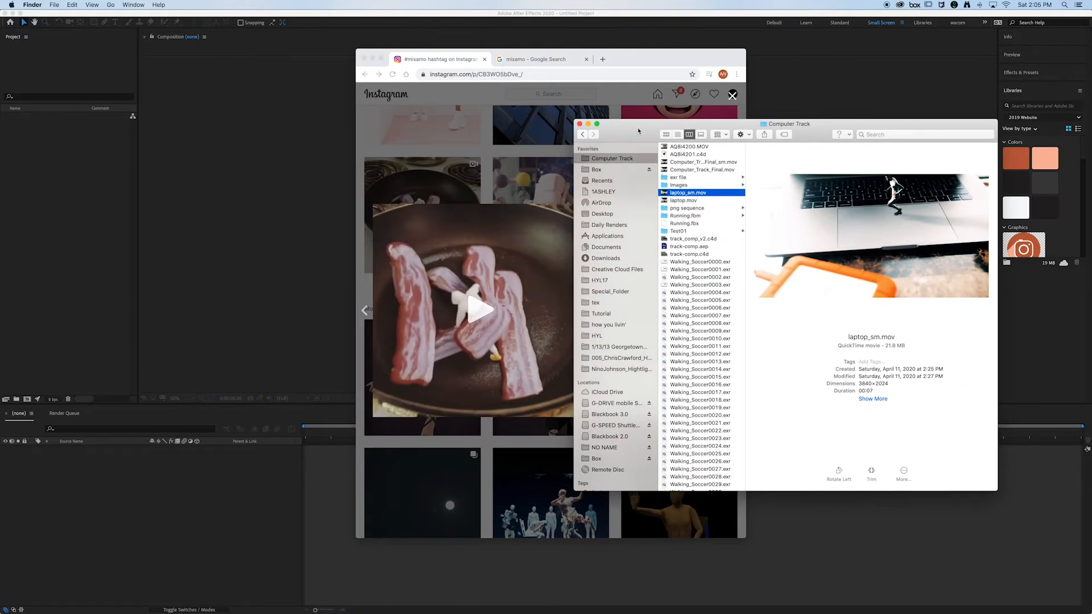
{"action": "left_click", "coordinate": [580, 124]}
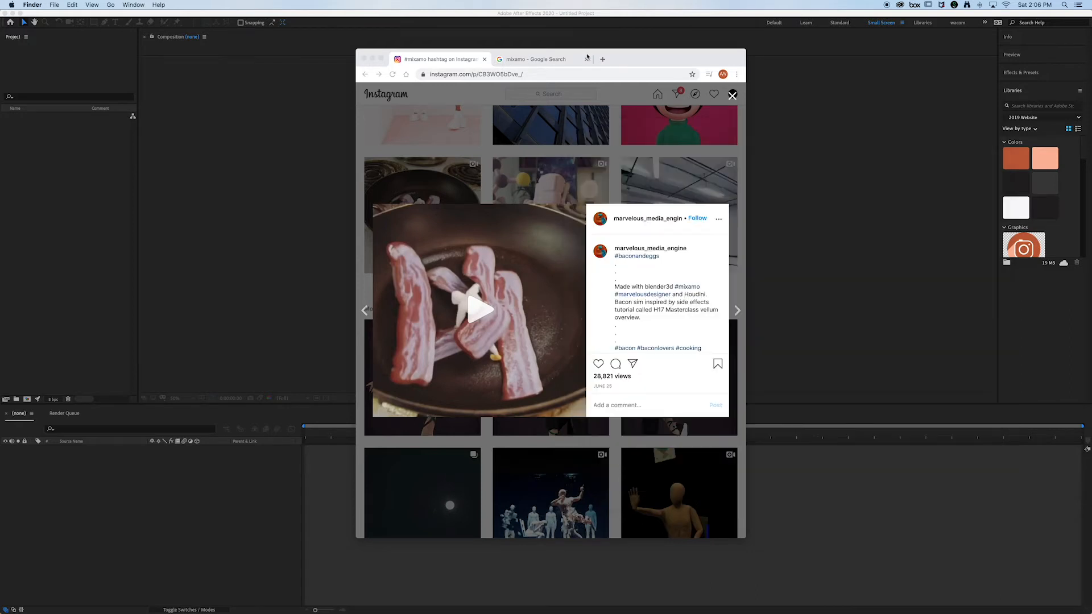
{"action": "left_click_drag", "start_coordinate": [622, 60], "coordinate": [792, 84]}
{"action": "left_click", "coordinate": [536, 82]}
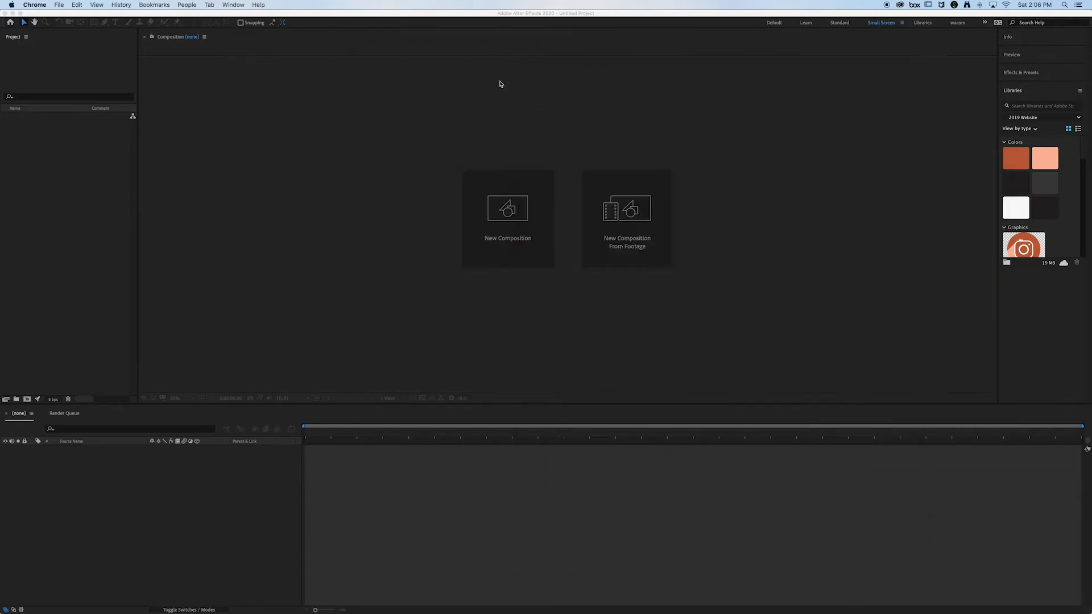
Step: Import AQ8I4200.MOV from the Computer Track folder on the G-DRIVE and create a composition from it
{"action": "left_click", "coordinate": [57, 134]}
{"action": "double_click", "coordinate": [58, 135]}
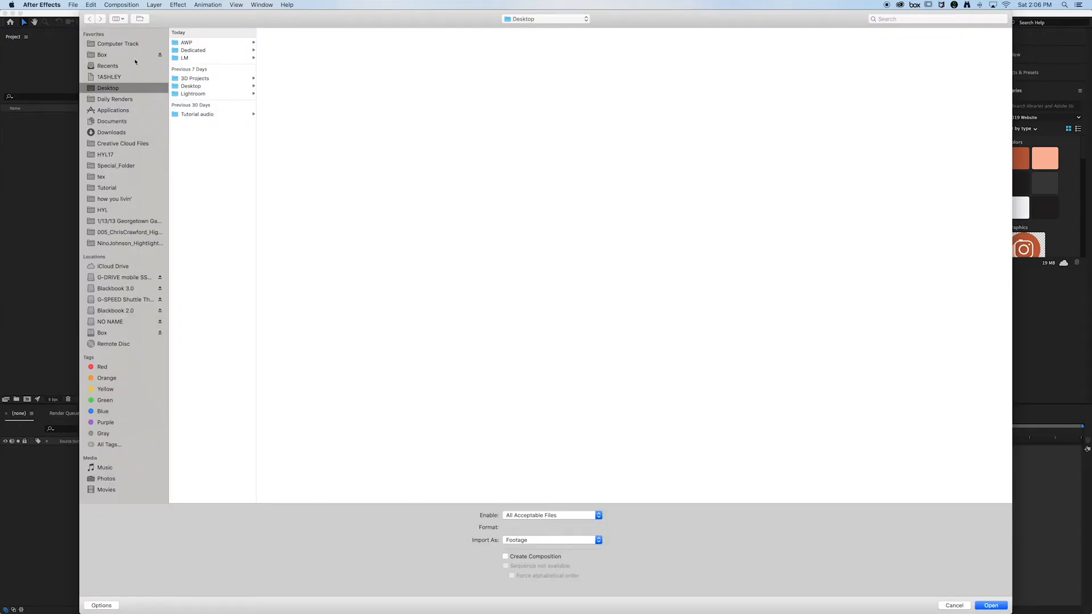
{"action": "left_click", "coordinate": [125, 44]}
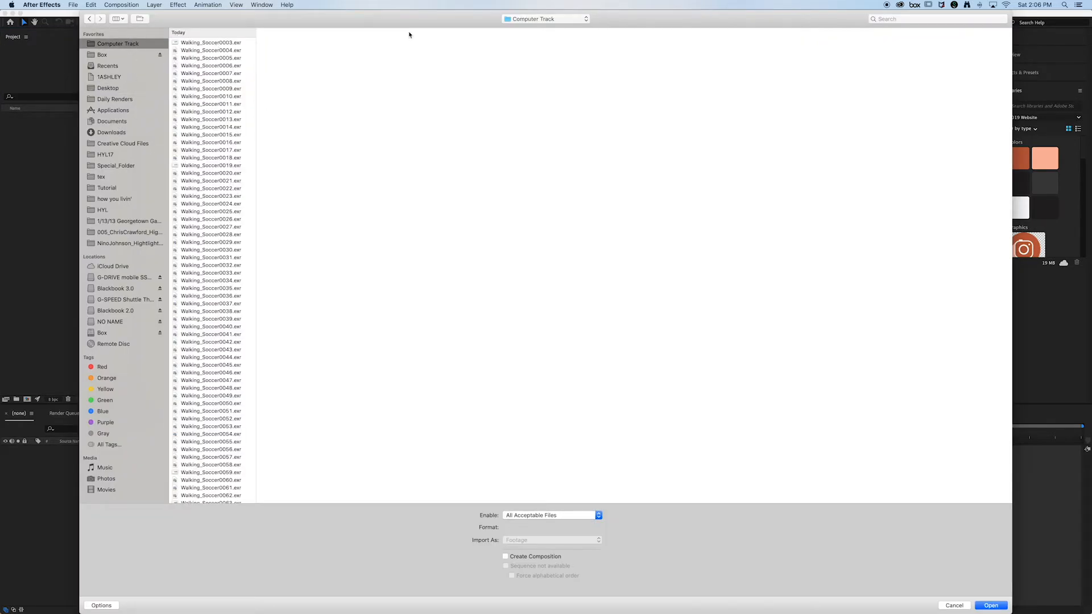
{"action": "left_click", "coordinate": [547, 19]}
{"action": "left_click", "coordinate": [541, 29]}
{"action": "left_click", "coordinate": [254, 43]}
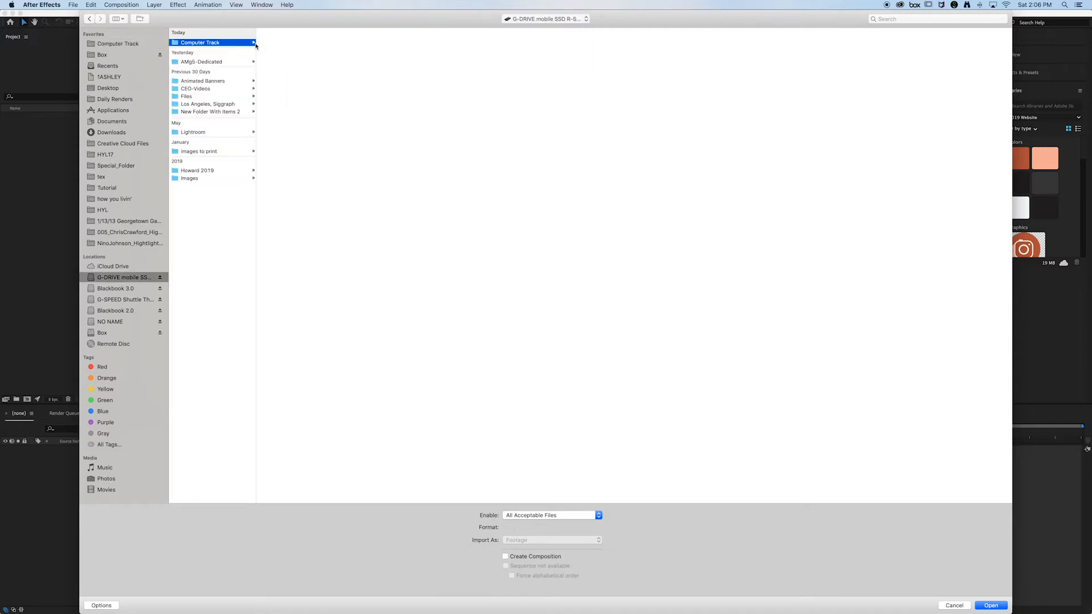
{"action": "scroll", "coordinate": [285, 256], "scroll_direction": "down", "scroll_amount": 10}
{"action": "left_click", "coordinate": [301, 337]}
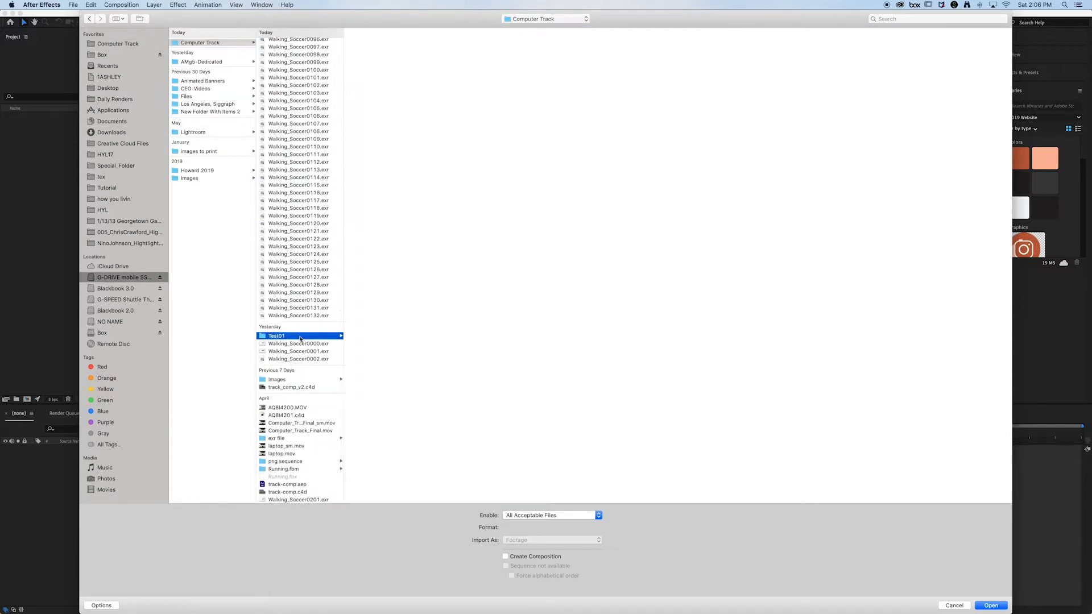
{"action": "left_click", "coordinate": [294, 408]}
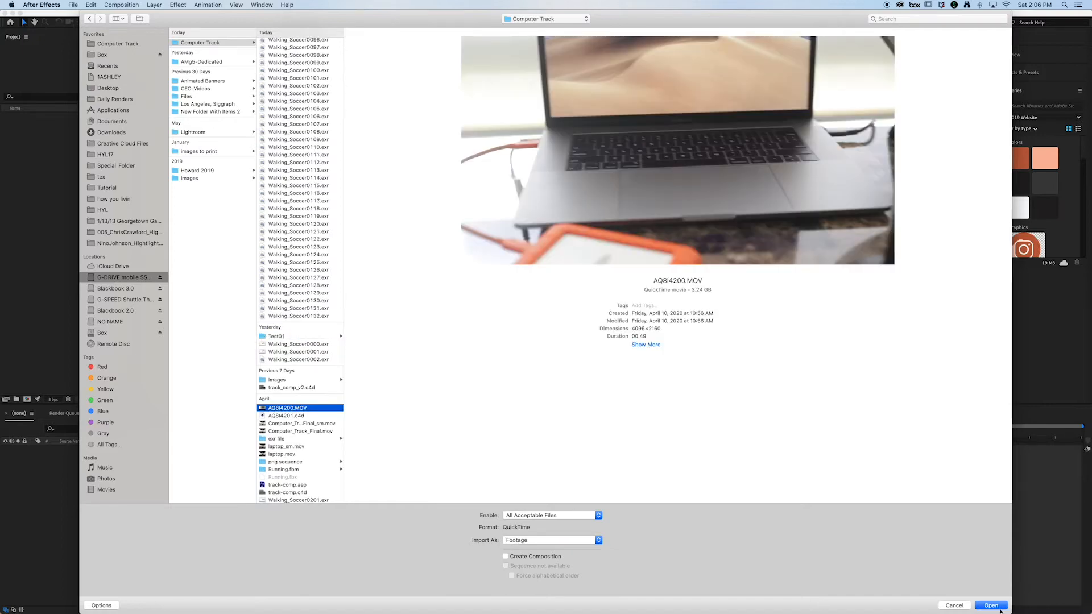
{"action": "left_click", "coordinate": [1000, 609]}
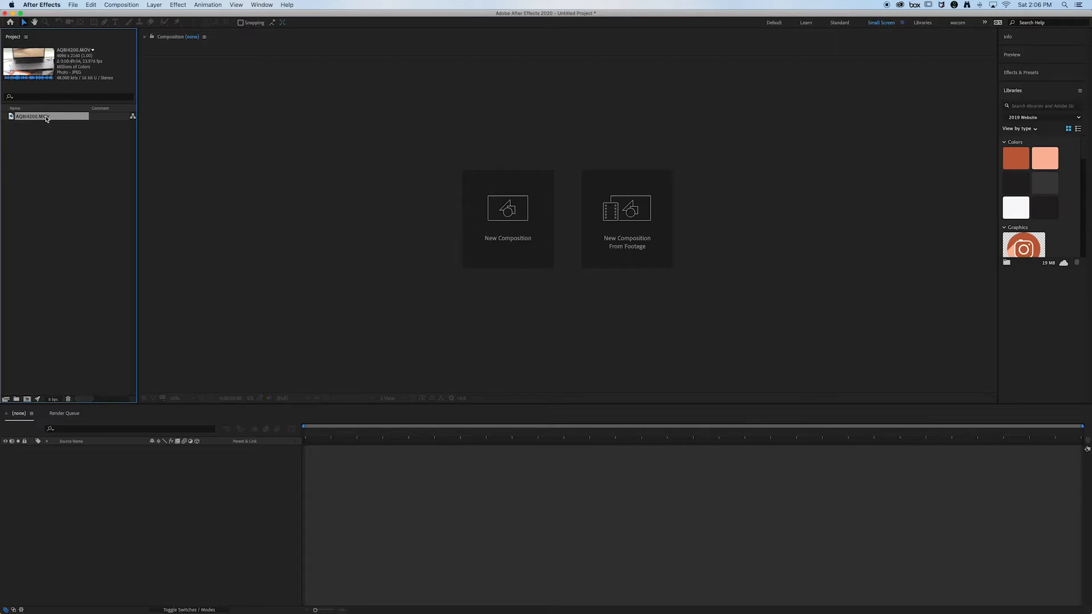
{"action": "left_click_drag", "start_coordinate": [44, 117], "coordinate": [27, 399]}
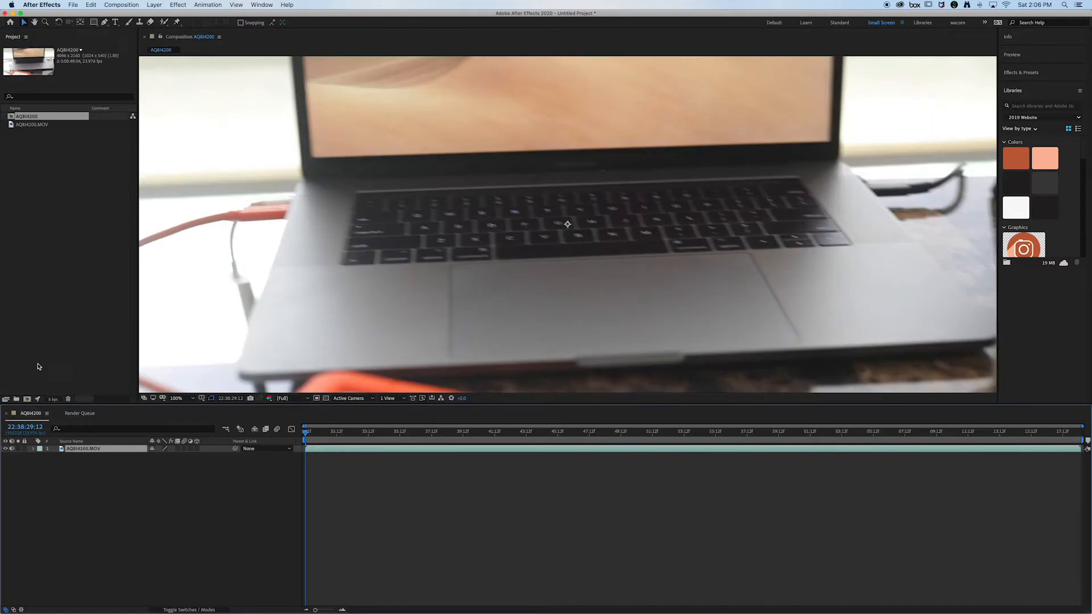
Step: Set the project's color depth to 32 bits per channel (float)
{"action": "left_click", "coordinate": [55, 402]}
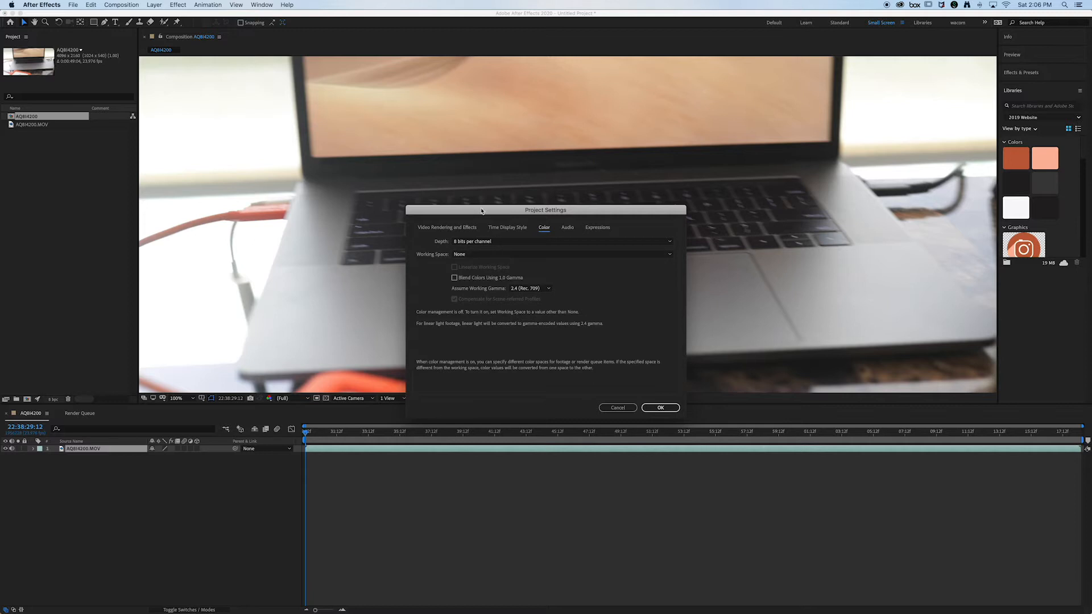
{"action": "left_click_drag", "start_coordinate": [481, 211], "coordinate": [635, 227]}
{"action": "left_click", "coordinate": [634, 257]}
{"action": "left_click", "coordinate": [635, 283]}
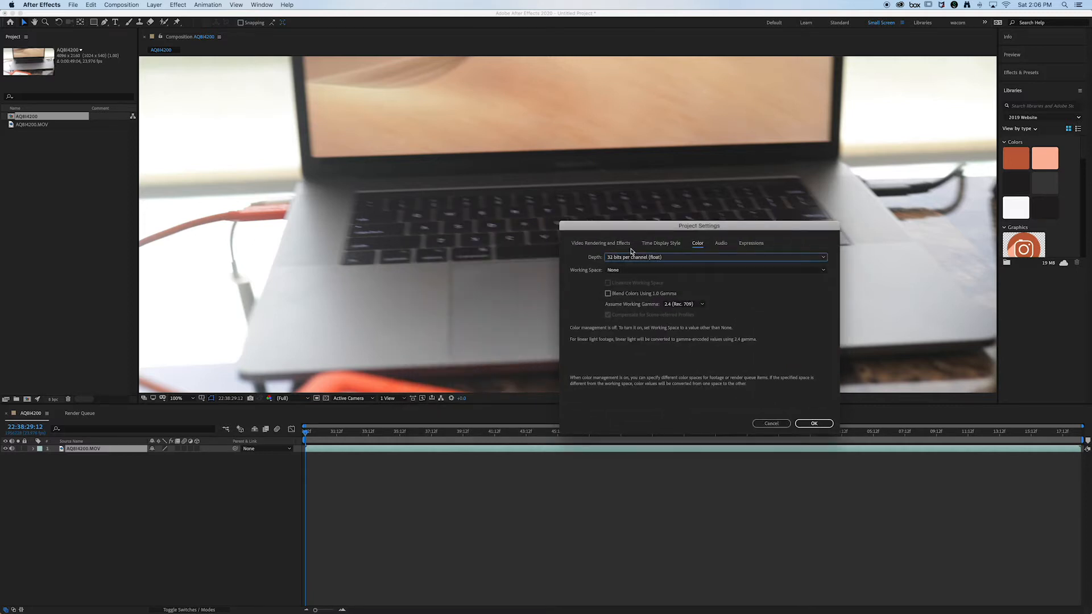
{"action": "left_click_drag", "start_coordinate": [586, 227], "coordinate": [546, 220]}
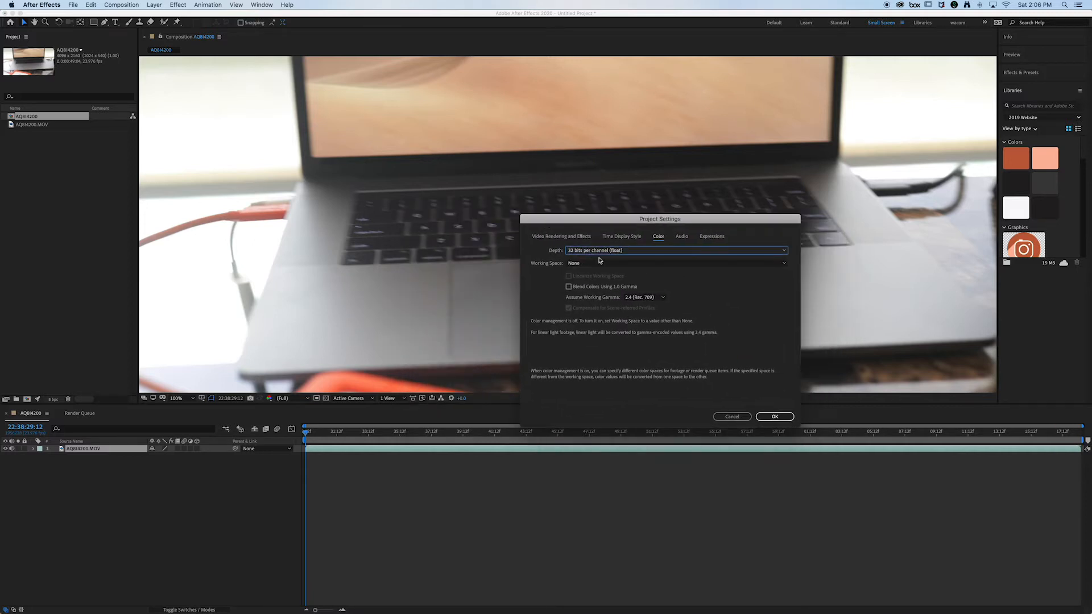
{"action": "left_click", "coordinate": [776, 417]}
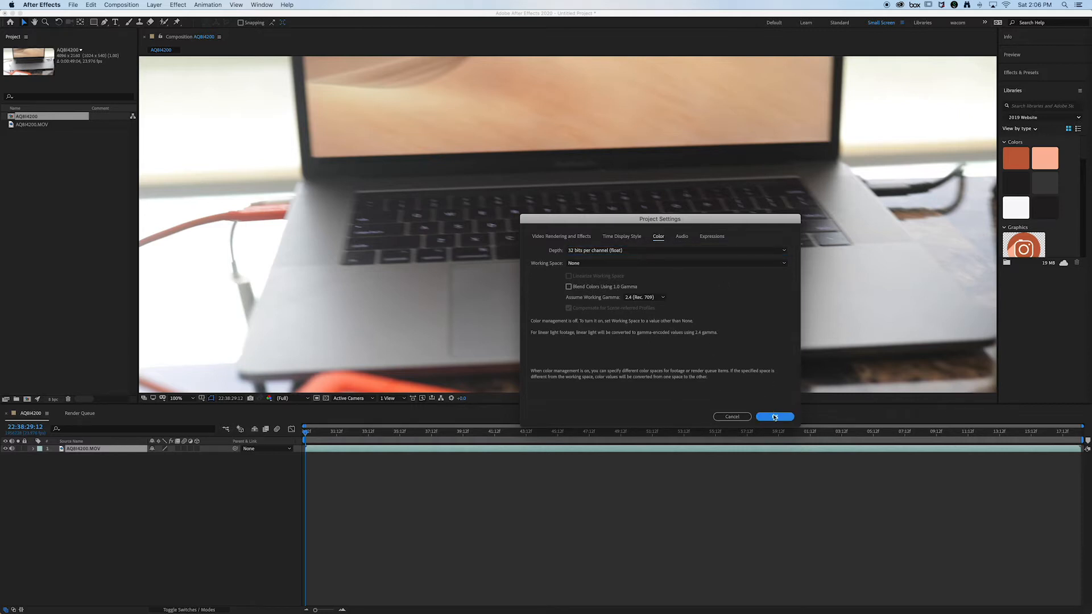
{"action": "left_click", "coordinate": [774, 417]}
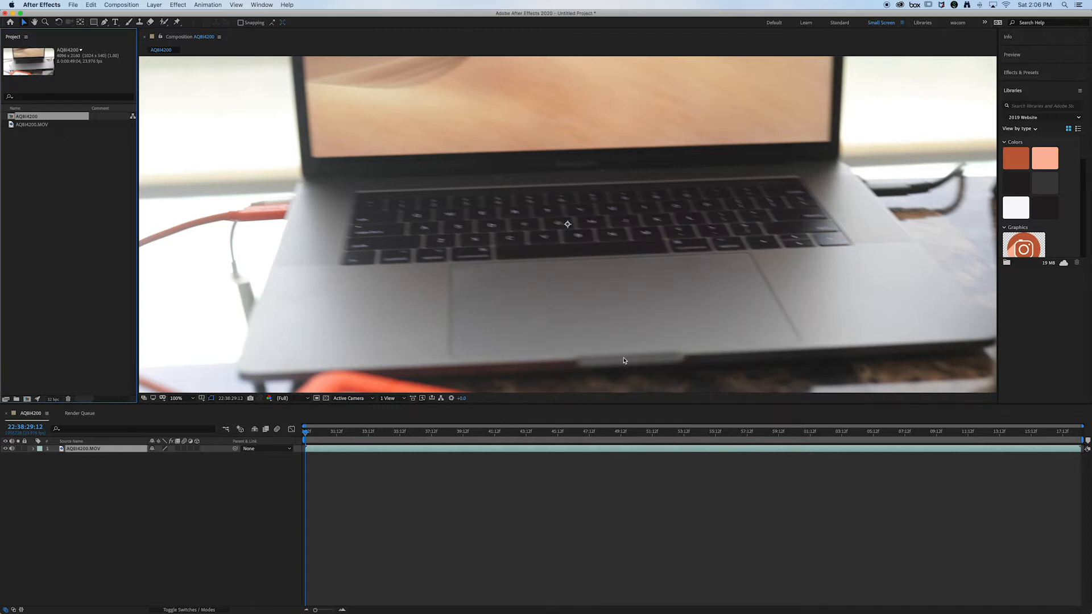
Step: Find the Curves color correction effect and apply it to the AQ8I4200.MOV footage
{"action": "left_click", "coordinate": [1021, 73]}
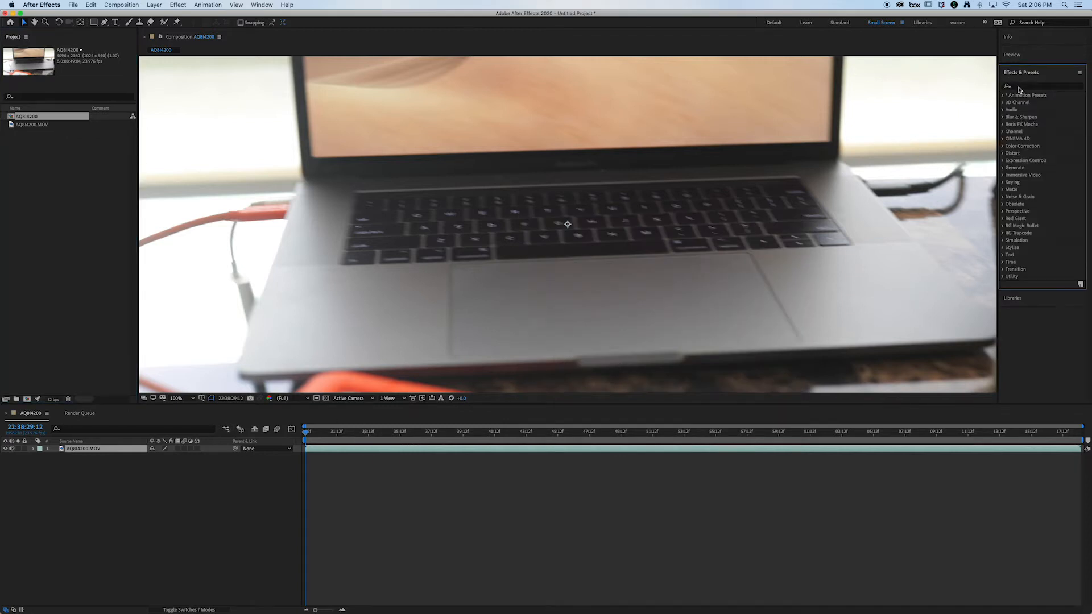
{"action": "left_click", "coordinate": [1022, 86]}
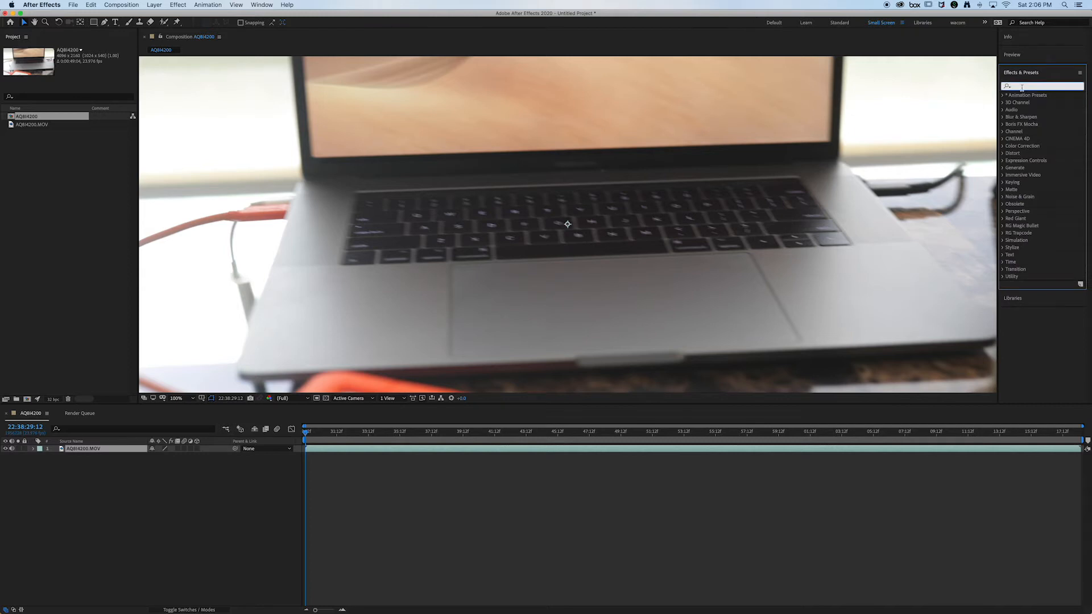
{"action": "type", "text": "curv"}
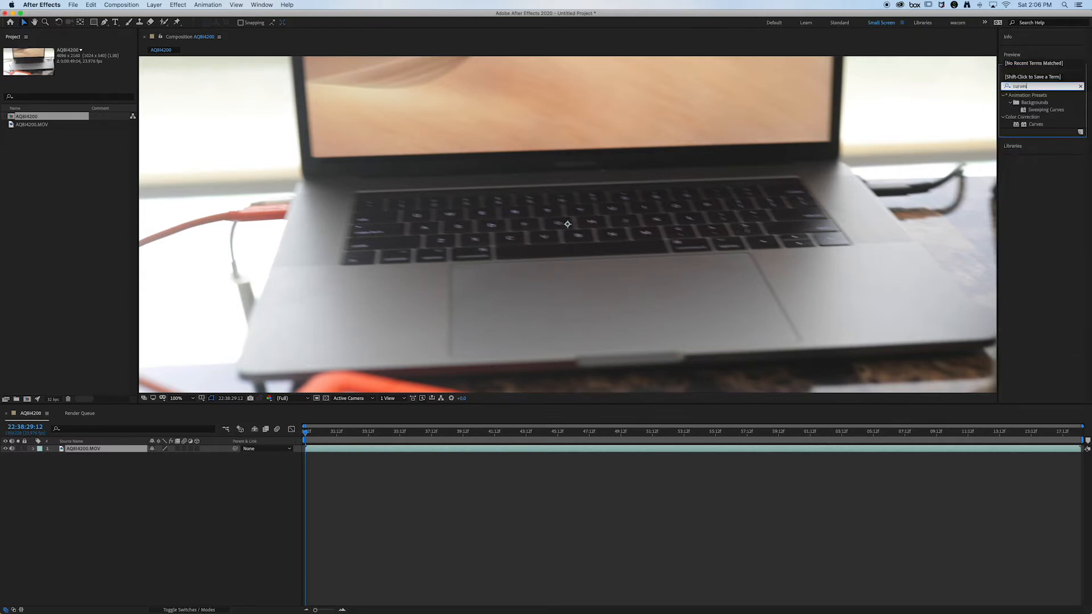
{"action": "type", "text": "es"}
{"action": "left_click_drag", "start_coordinate": [1035, 124], "coordinate": [433, 161]}
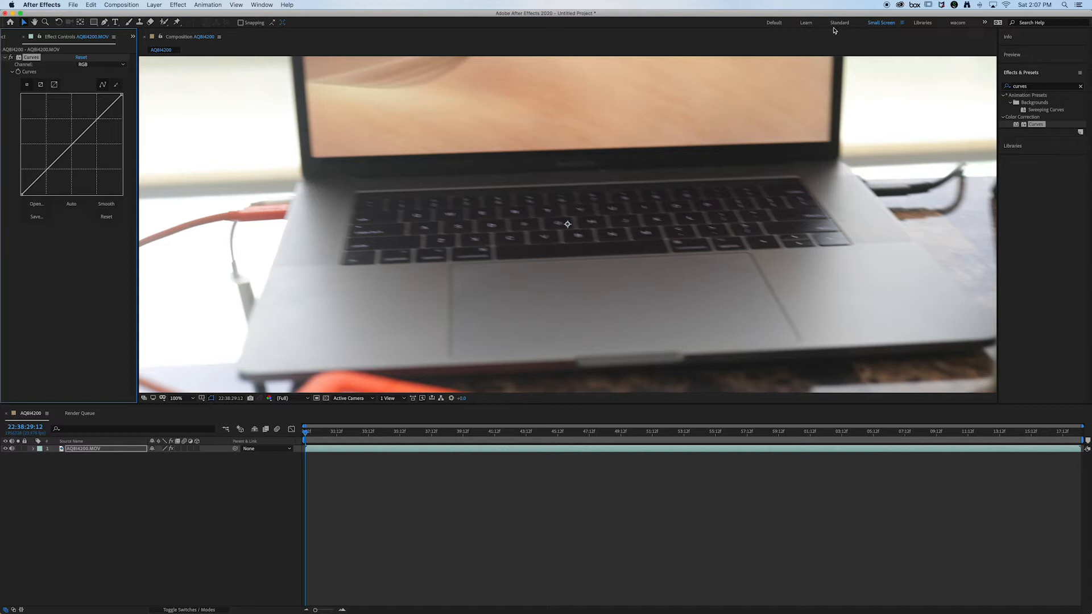
{"action": "left_click", "coordinate": [262, 6]}
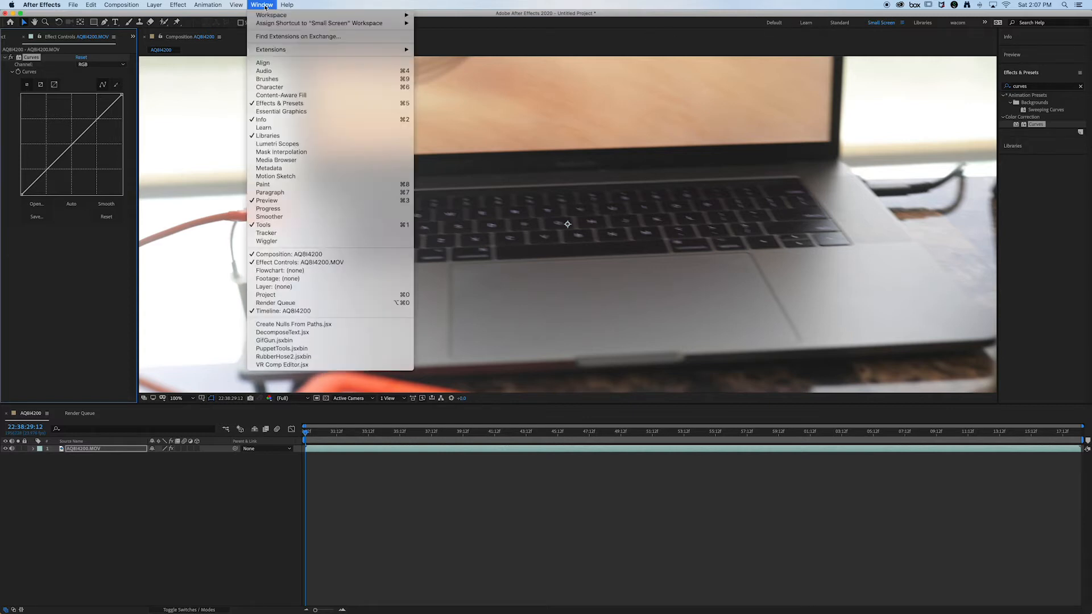
{"action": "mouse_move", "coordinate": [265, 15]}
{"action": "left_click", "coordinate": [1035, 88]}
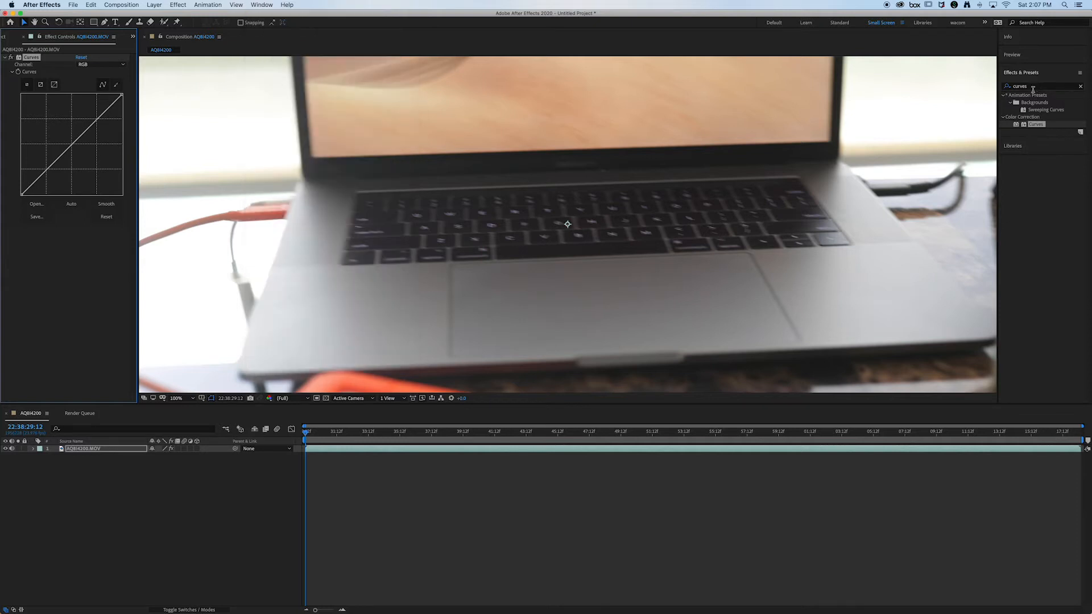
Step: Shape the footage's RGB curve into a gentle S, raising the highlights and lowering the shadows
{"action": "left_click_drag", "start_coordinate": [95, 122], "coordinate": [85, 116]}
{"action": "left_click_drag", "start_coordinate": [45, 157], "coordinate": [51, 178]}
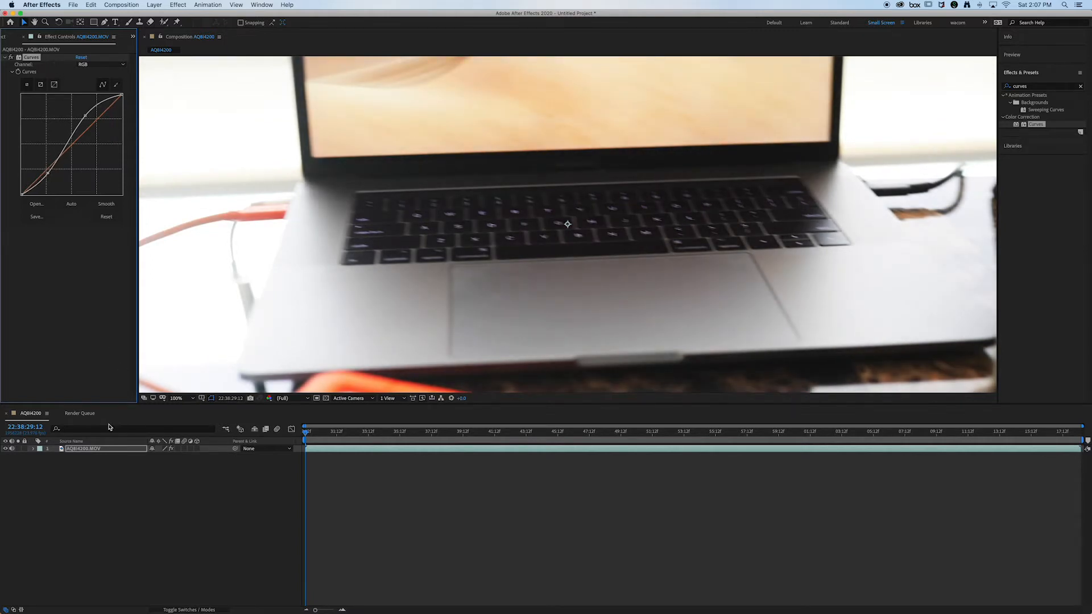
Step: Pre-compose the AQ8I4200.MOV layer, moving all attributes into the new composition
{"action": "left_click", "coordinate": [108, 451]}
{"action": "right_click", "coordinate": [111, 451]}
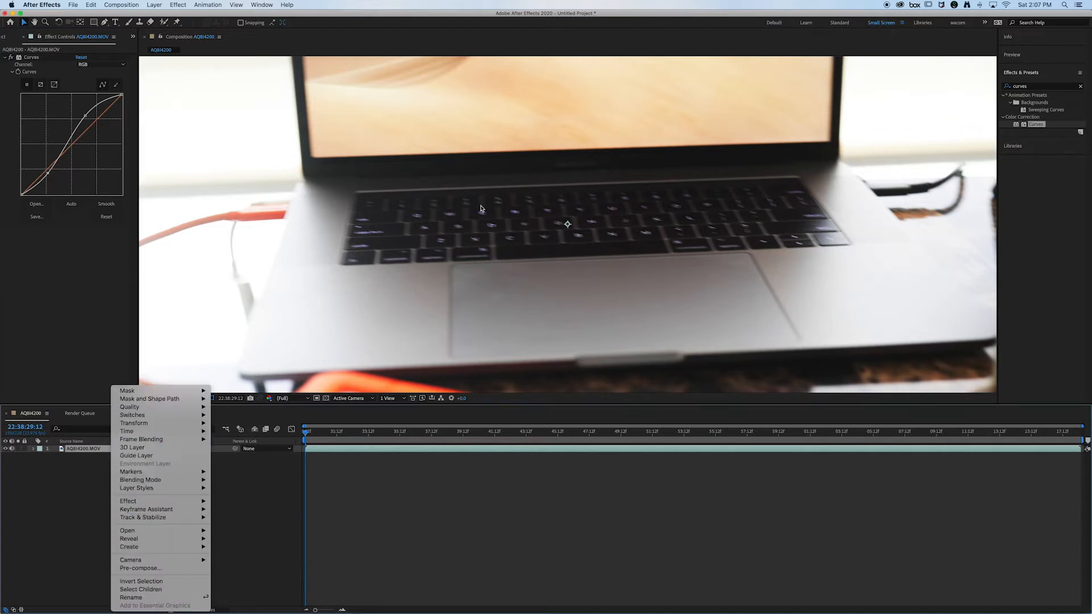
{"action": "left_click", "coordinate": [93, 450]}
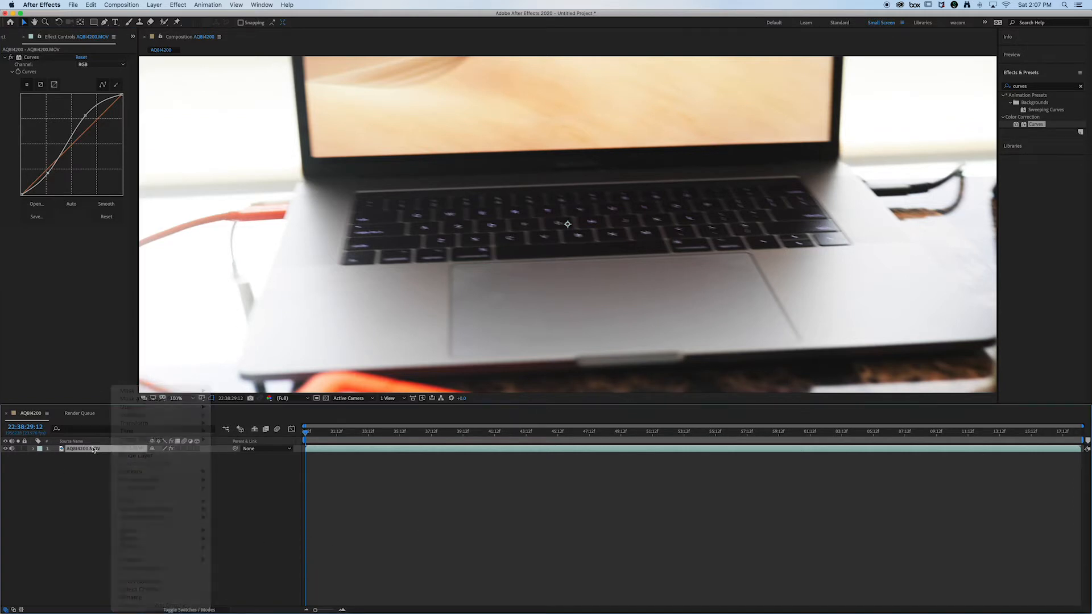
{"action": "right_click", "coordinate": [94, 450]}
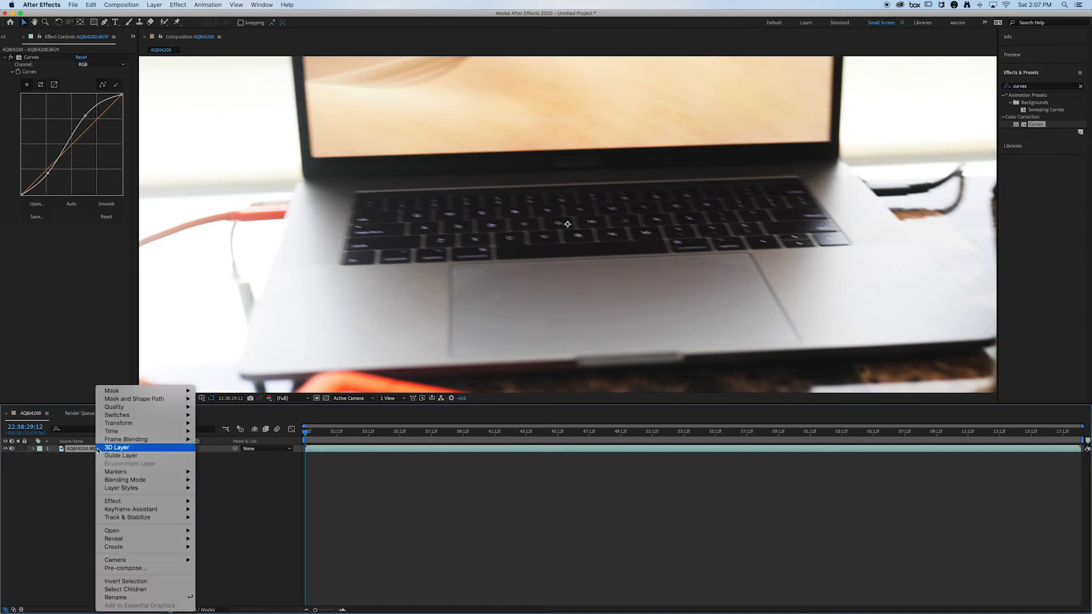
{"action": "left_click", "coordinate": [145, 568]}
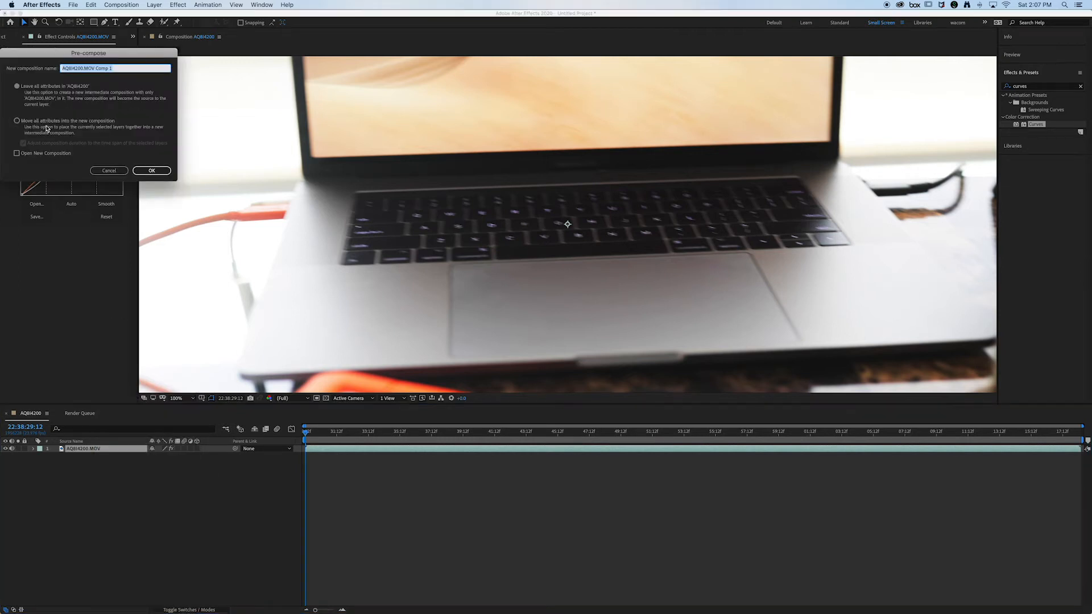
{"action": "left_click", "coordinate": [47, 123]}
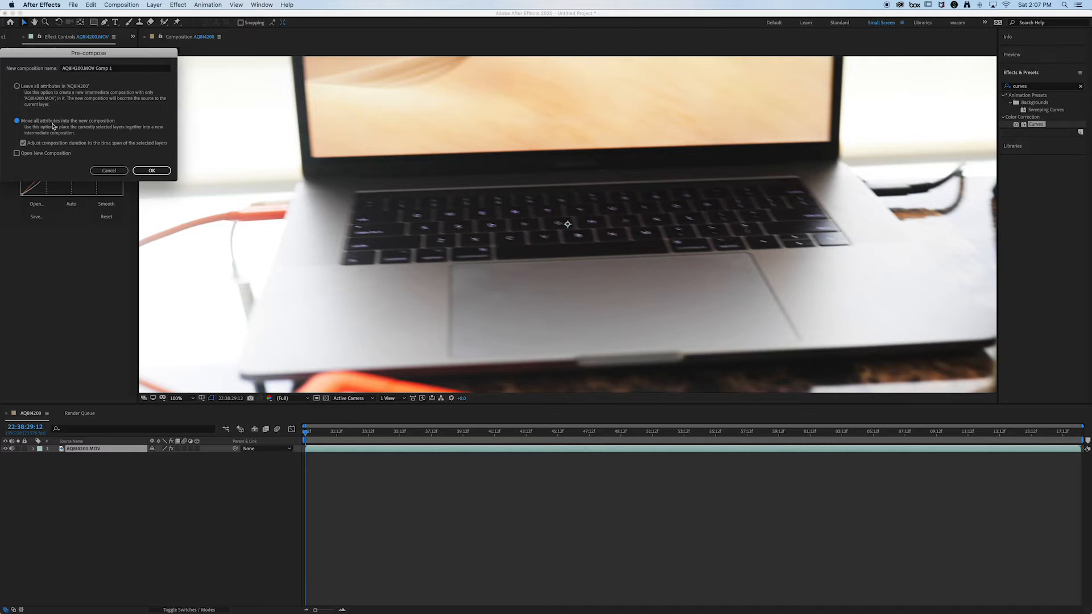
{"action": "left_click", "coordinate": [140, 170]}
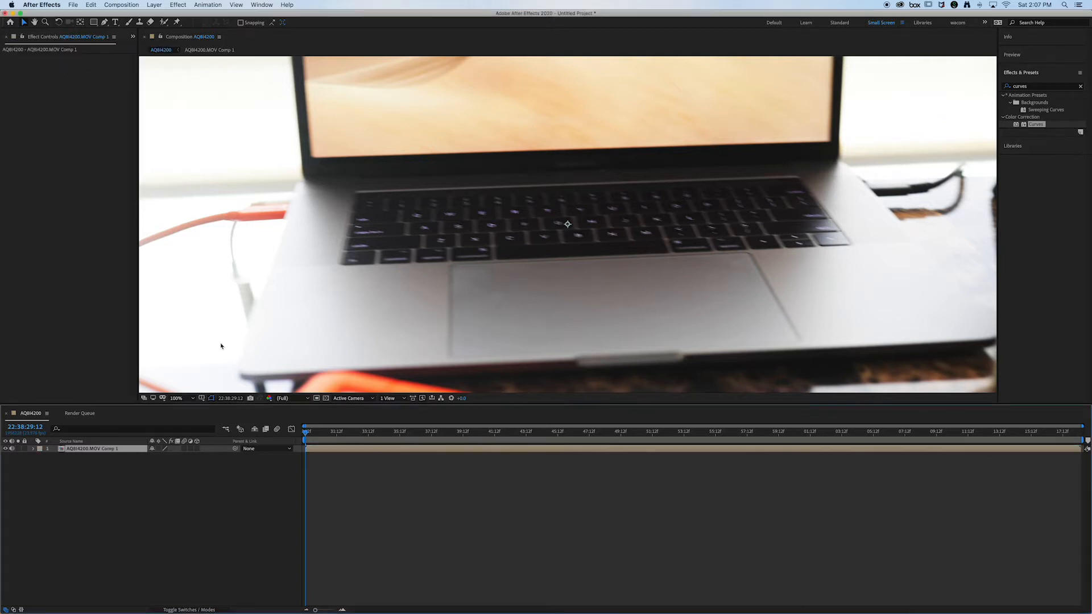
Step: Scrub the footage to find the usable section and start the work area at 22:38:45:16
{"action": "left_click_drag", "start_coordinate": [330, 434], "coordinate": [580, 435]}
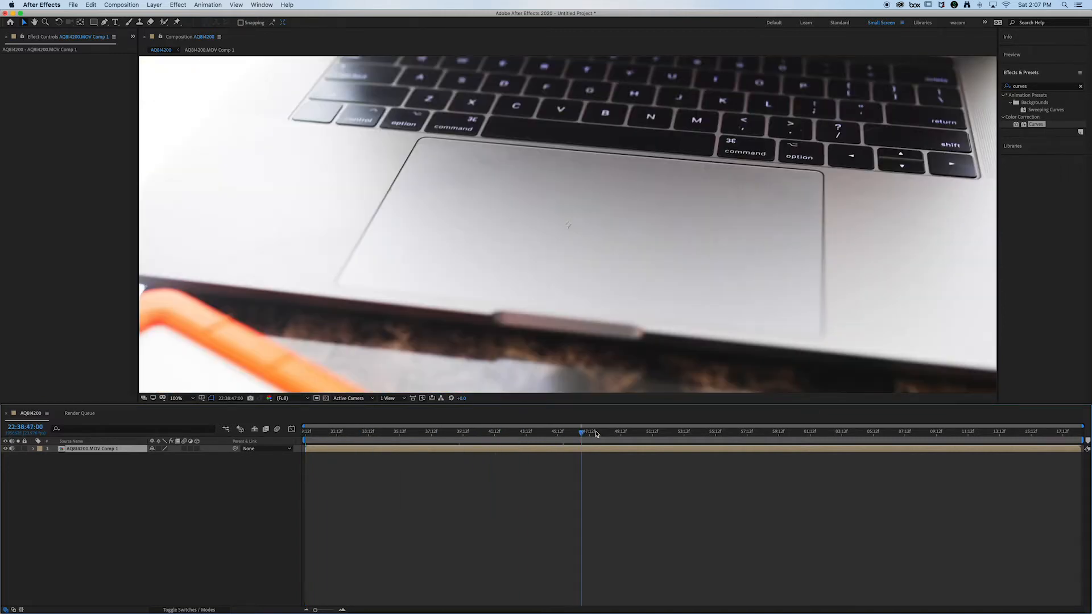
{"action": "left_click", "coordinate": [601, 434]}
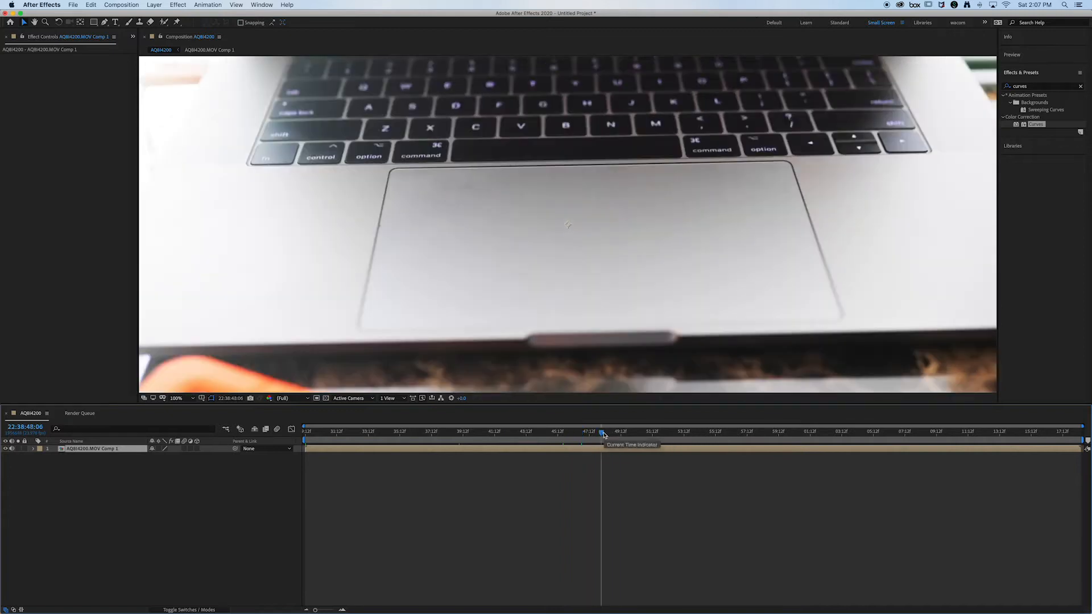
{"action": "left_click", "coordinate": [594, 436]}
{"action": "left_click", "coordinate": [587, 437]}
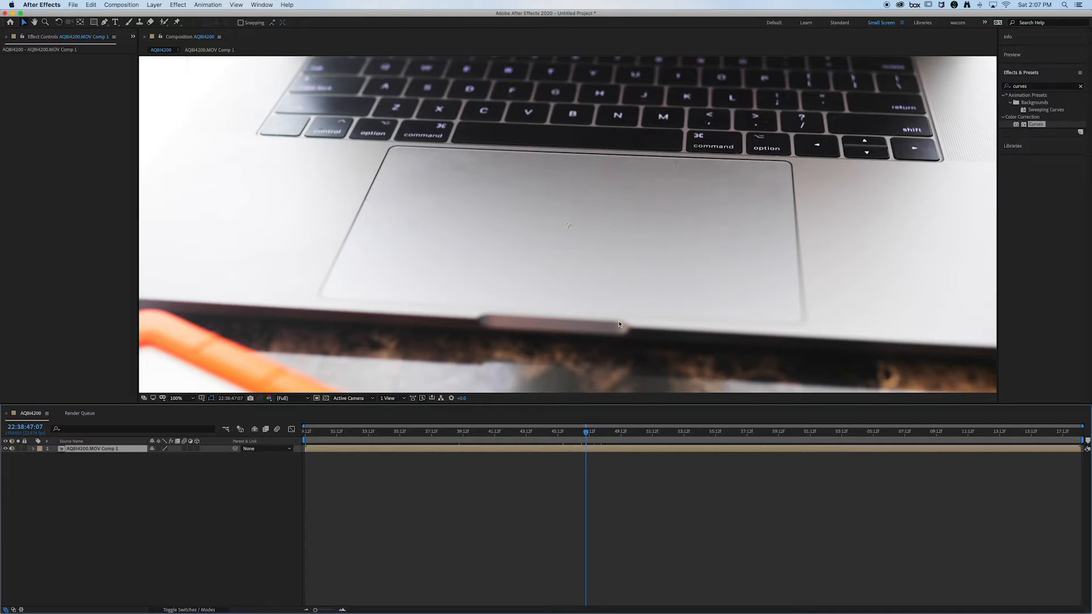
{"action": "key", "text": "Home"}
{"action": "left_click", "coordinate": [579, 438]}
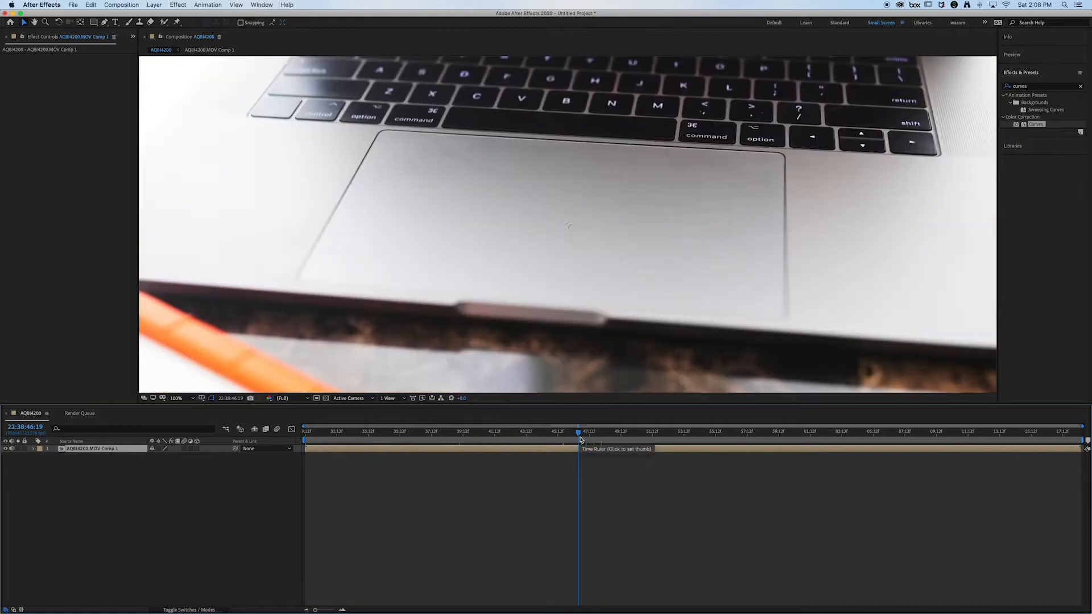
{"action": "left_click_drag", "start_coordinate": [580, 439], "coordinate": [644, 438]}
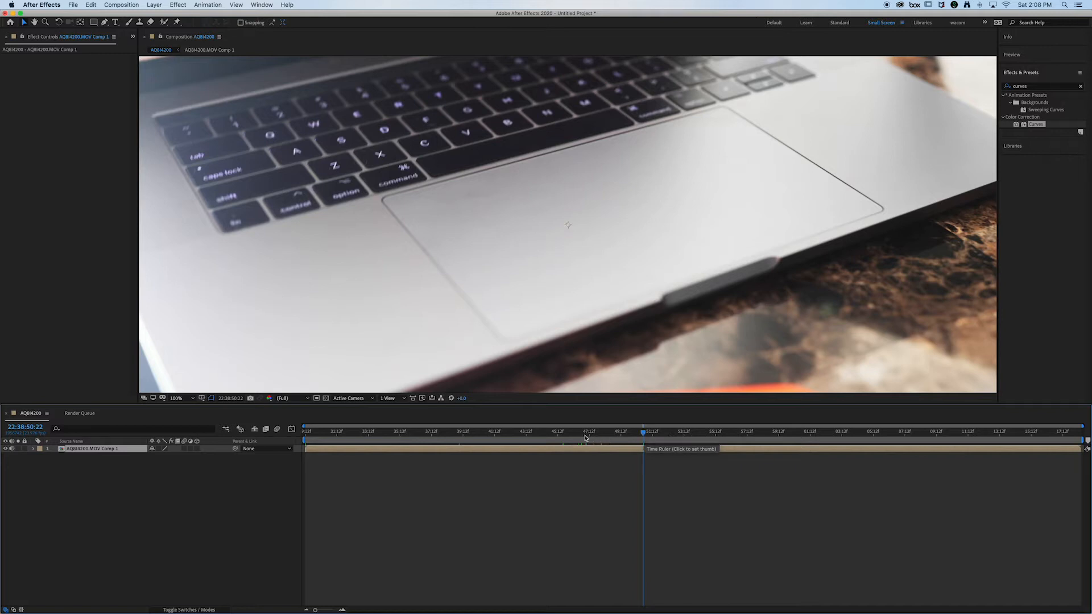
{"action": "left_click", "coordinate": [560, 436]}
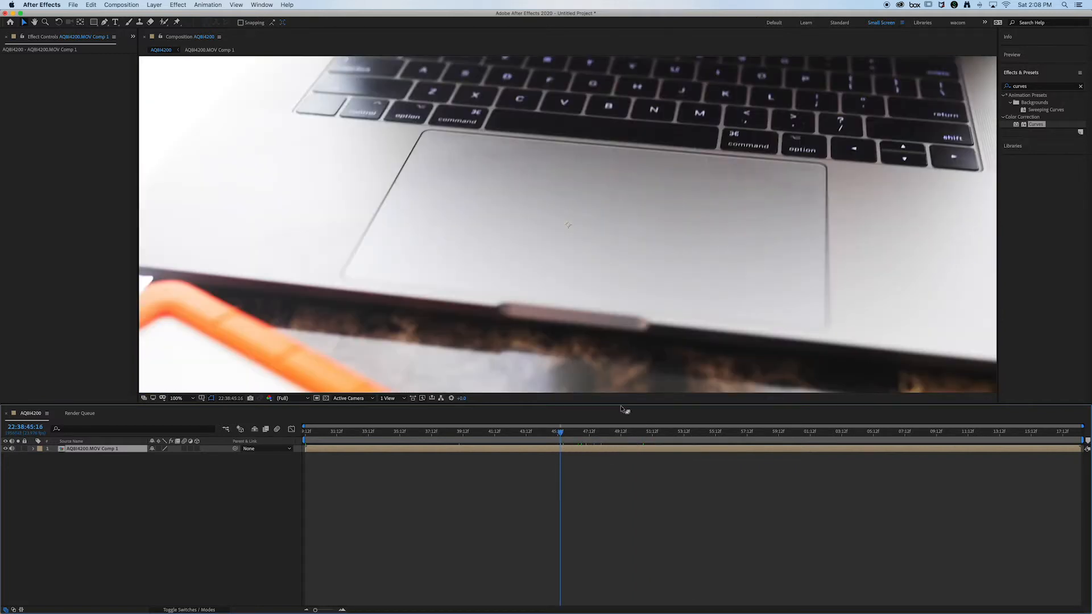
{"action": "key", "text": "b"}
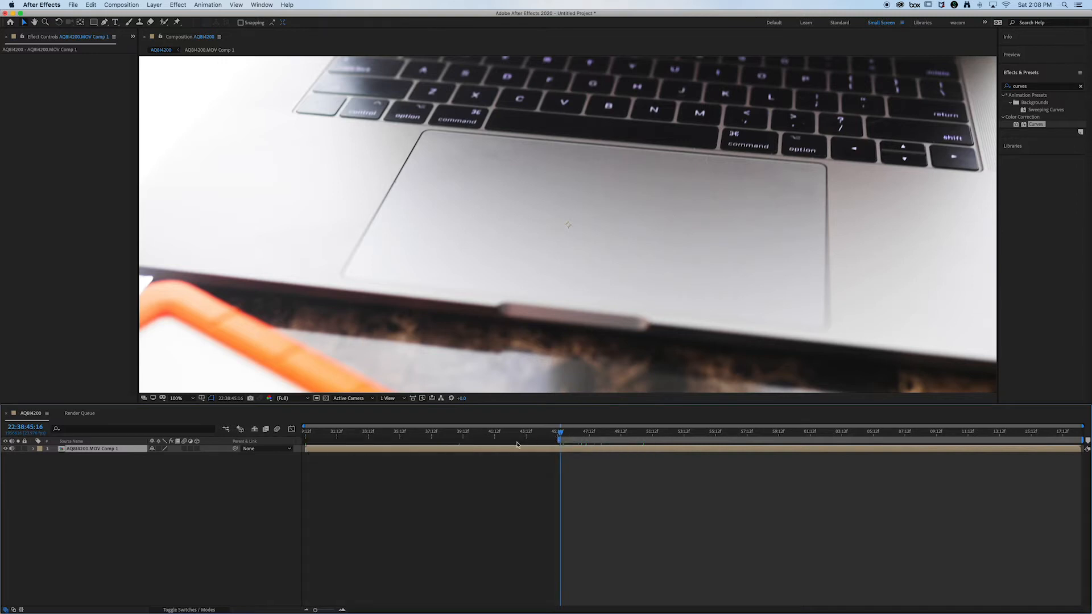
Step: End the work area at 22:38:55:04 and trim the composition to the work area
{"action": "left_click_drag", "start_coordinate": [557, 435], "coordinate": [711, 436]}
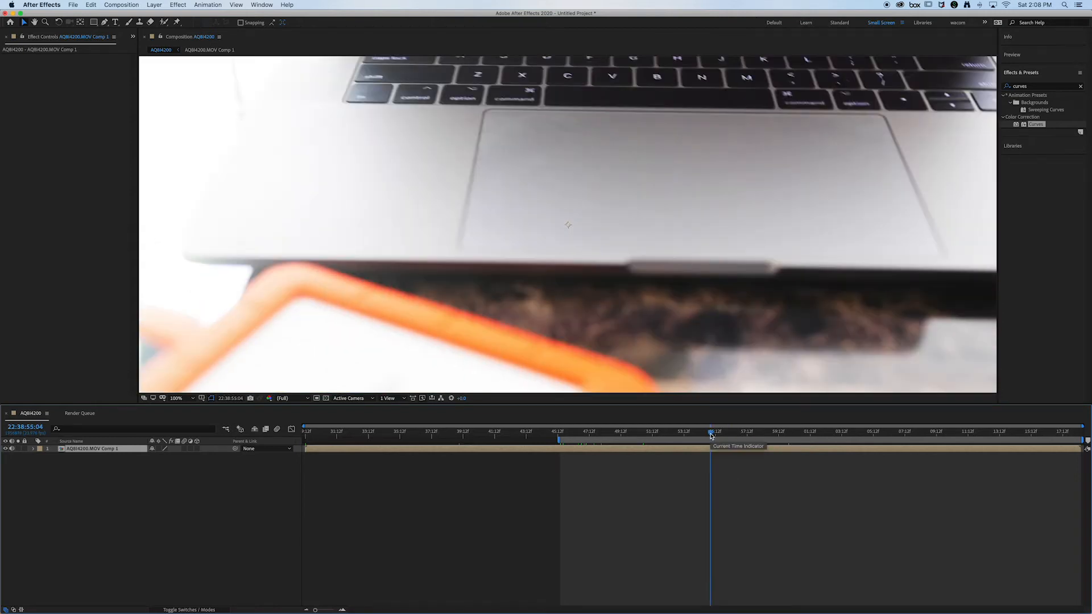
{"action": "key", "text": "n"}
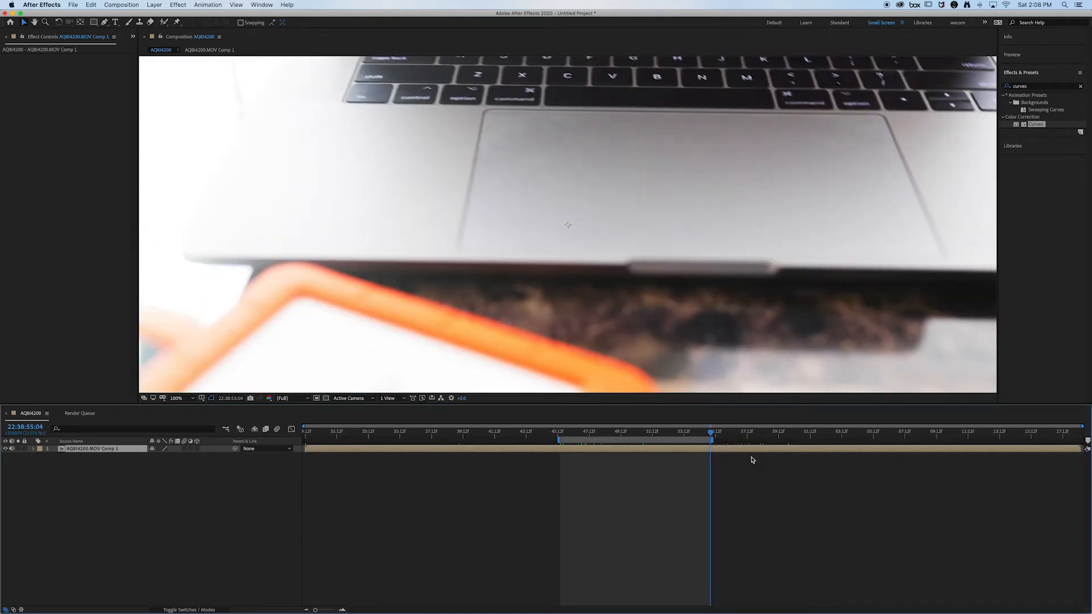
{"action": "left_click", "coordinate": [132, 4]}
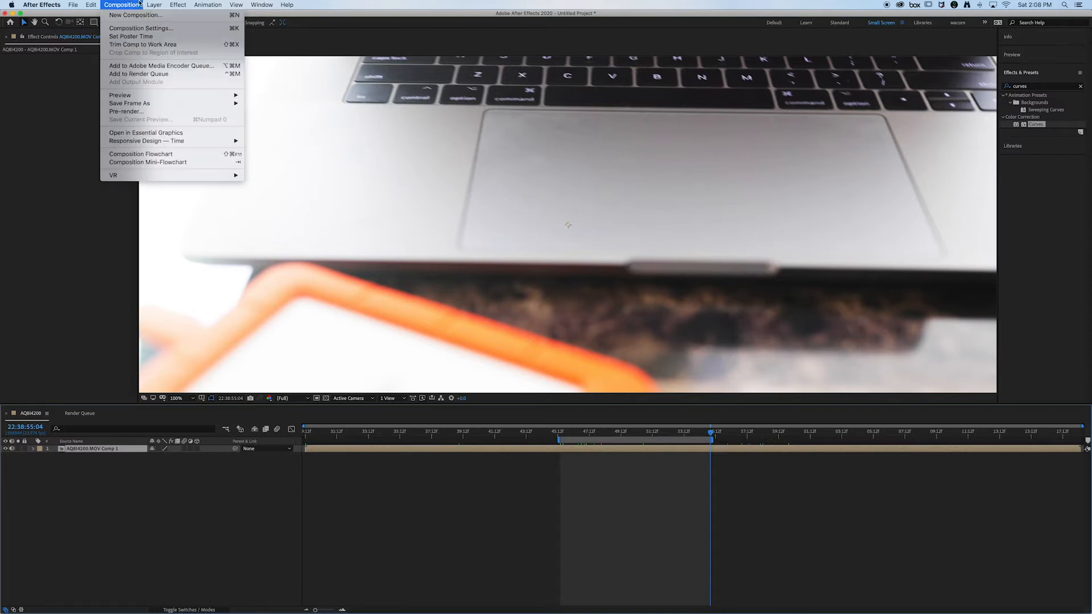
{"action": "left_click", "coordinate": [143, 44]}
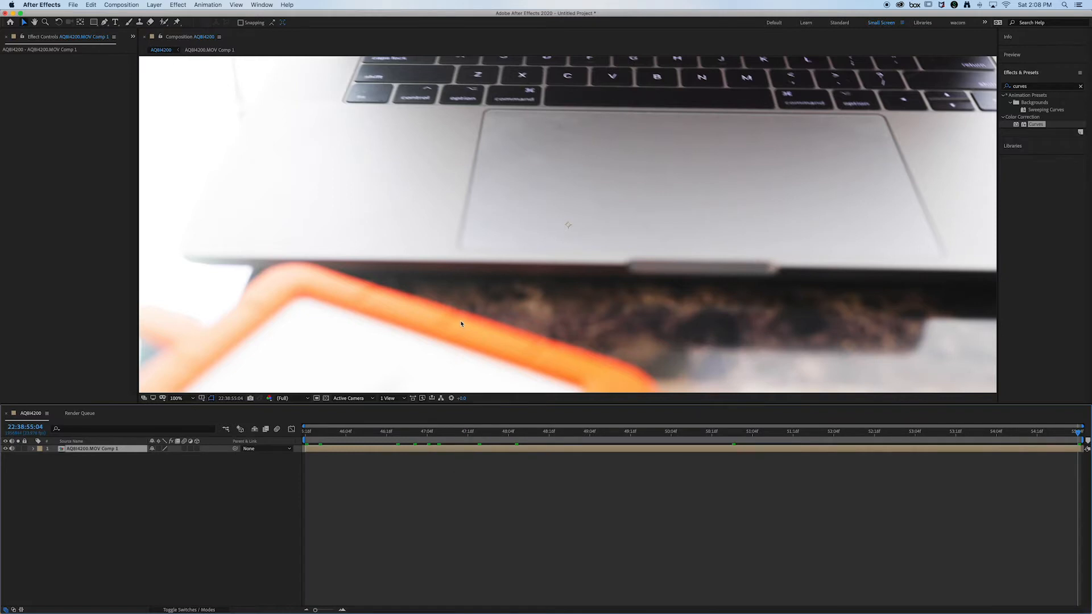
Step: Run 3D camera tracking on the pre-composed laptop footage
{"action": "left_click", "coordinate": [370, 434]}
{"action": "left_click_drag", "start_coordinate": [419, 433], "coordinate": [885, 433]}
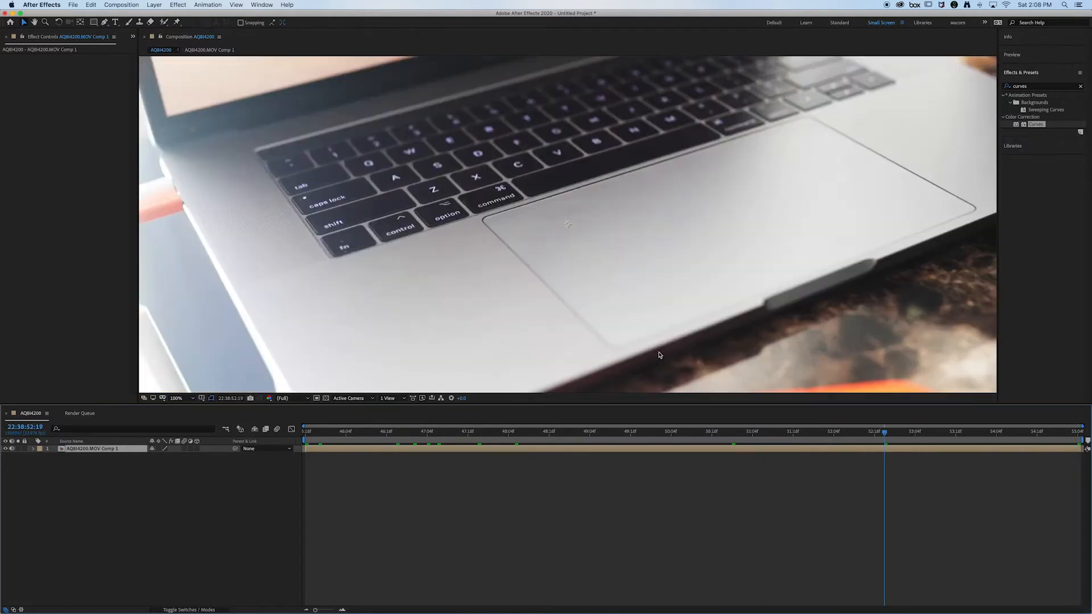
{"action": "left_click", "coordinate": [74, 5]}
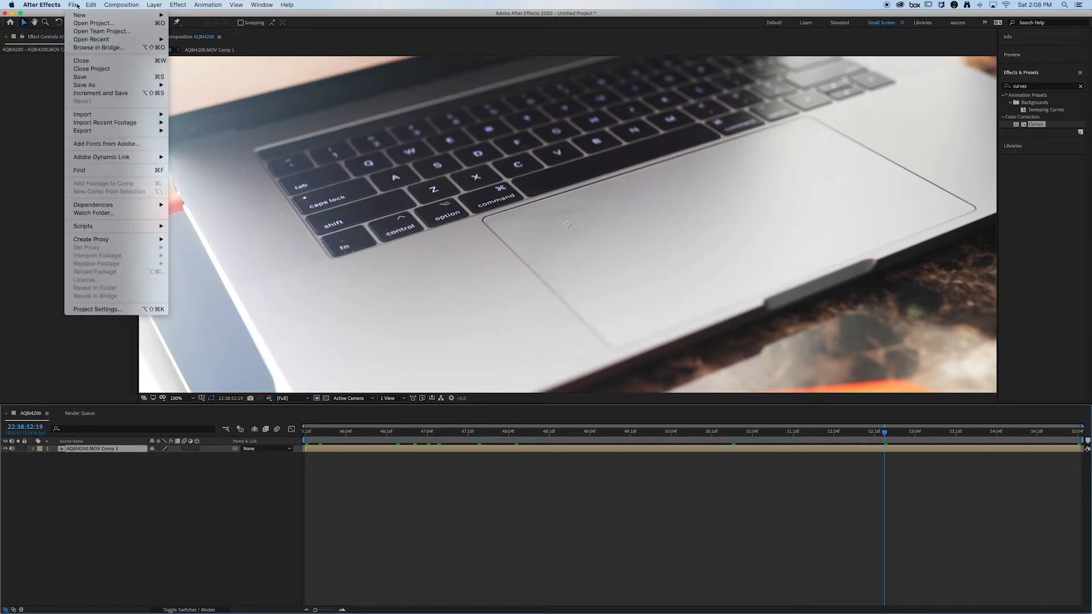
{"action": "left_click", "coordinate": [22, 177]}
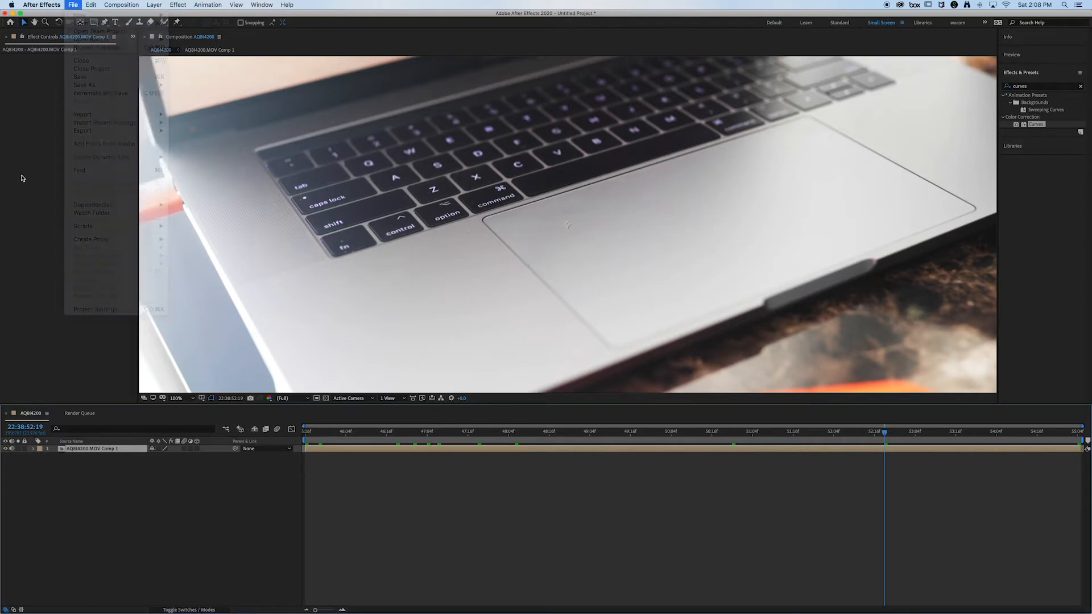
{"action": "left_click", "coordinate": [1022, 78]}
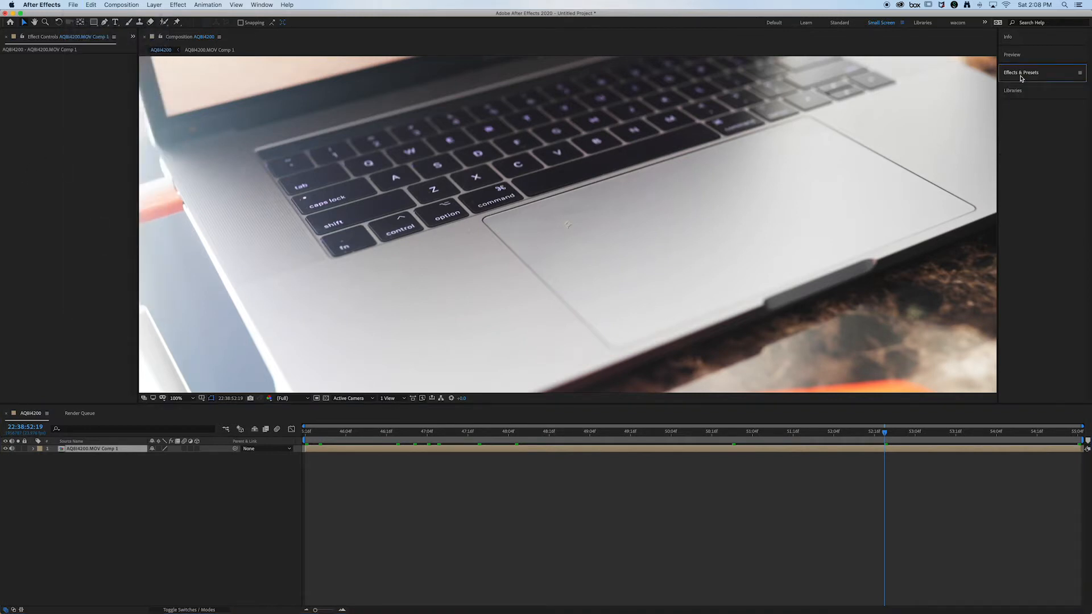
{"action": "left_click", "coordinate": [262, 5]}
{"action": "left_click", "coordinate": [310, 238]}
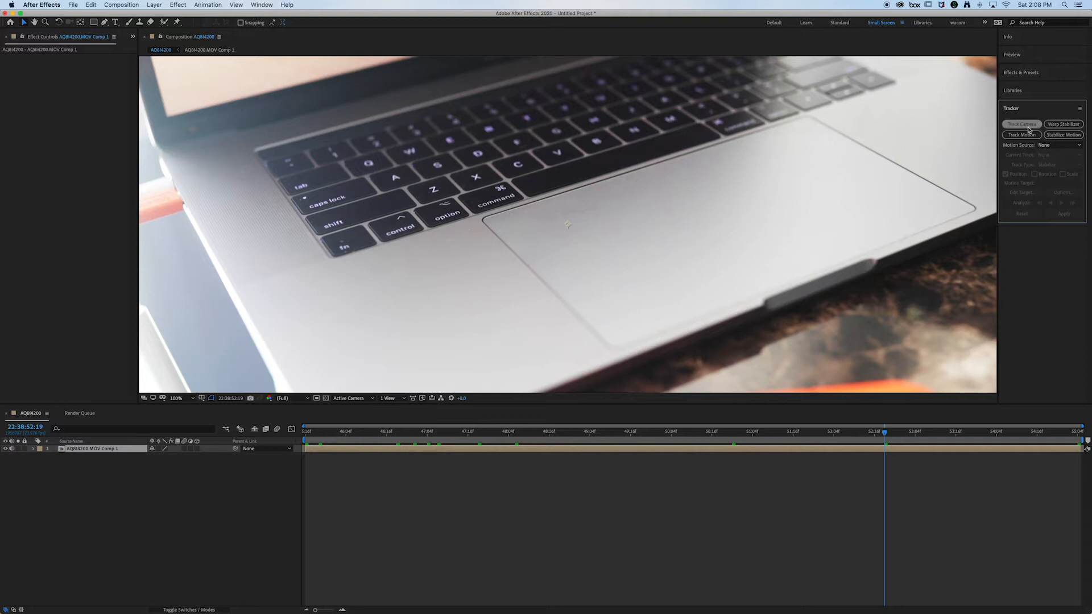
{"action": "left_click", "coordinate": [1028, 128]}
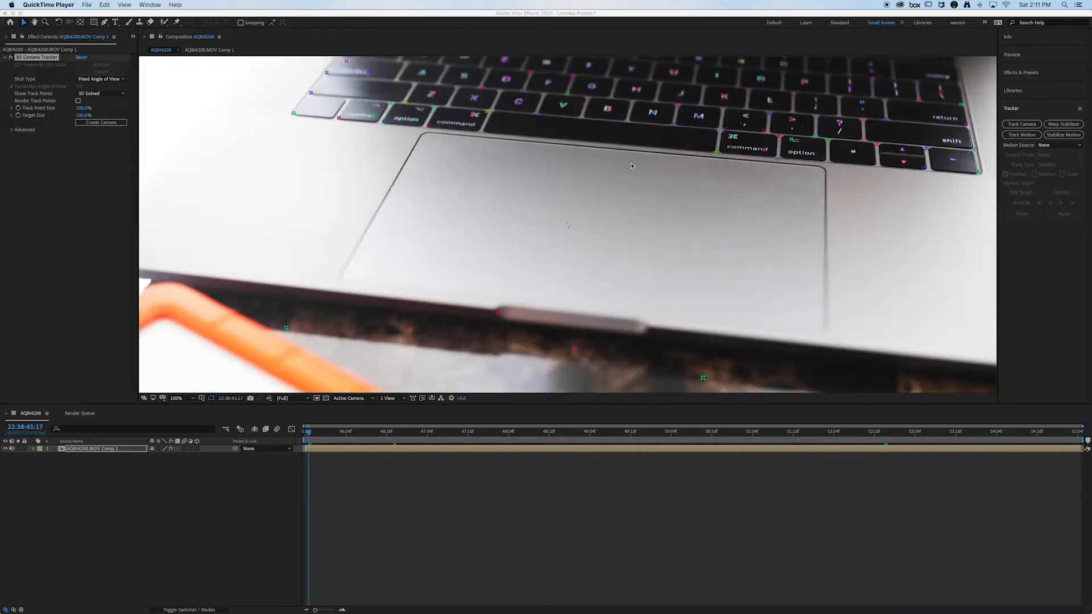
Step: Review the track points through the clip, then at 22:38:48:11 set the ground plane and origin using the target lying flat on the trackpad
{"action": "left_click", "coordinate": [336, 439]}
{"action": "left_click_drag", "start_coordinate": [360, 433], "coordinate": [607, 429]}
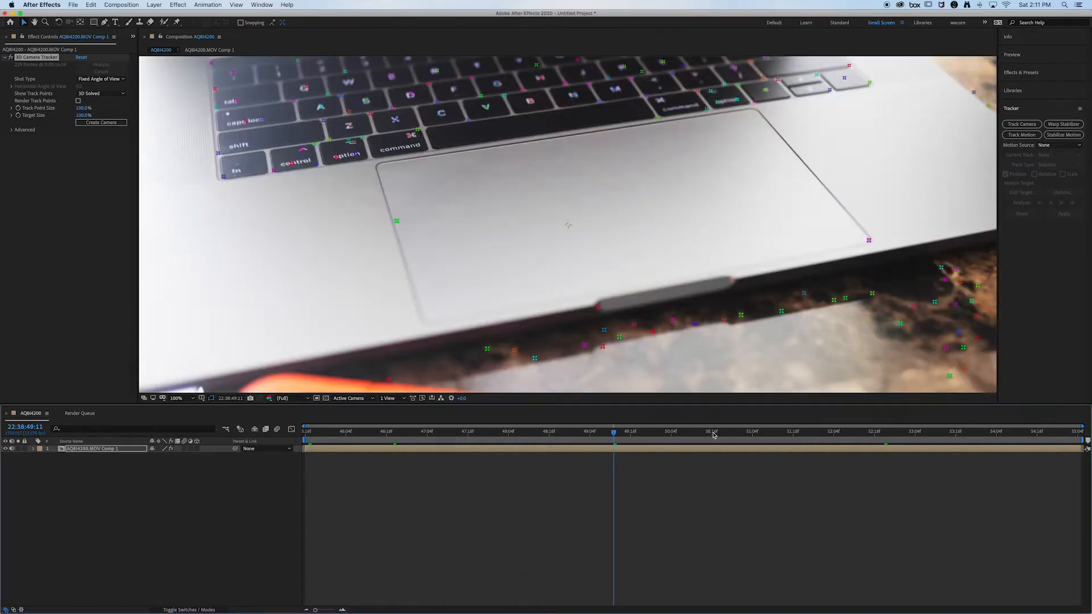
{"action": "left_click_drag", "start_coordinate": [711, 433], "coordinate": [833, 435]}
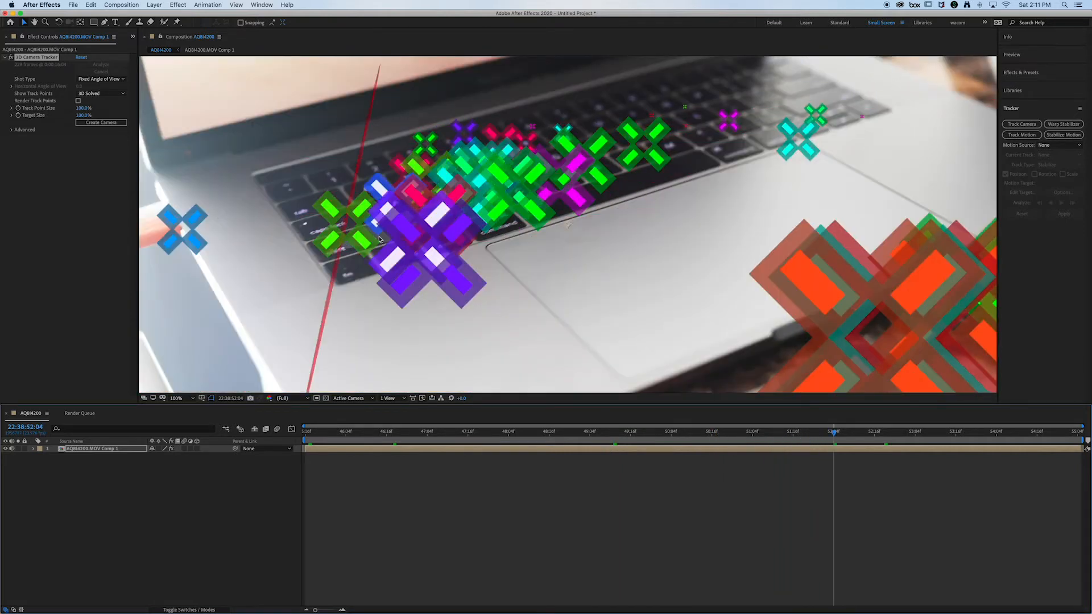
{"action": "left_click", "coordinate": [324, 434]}
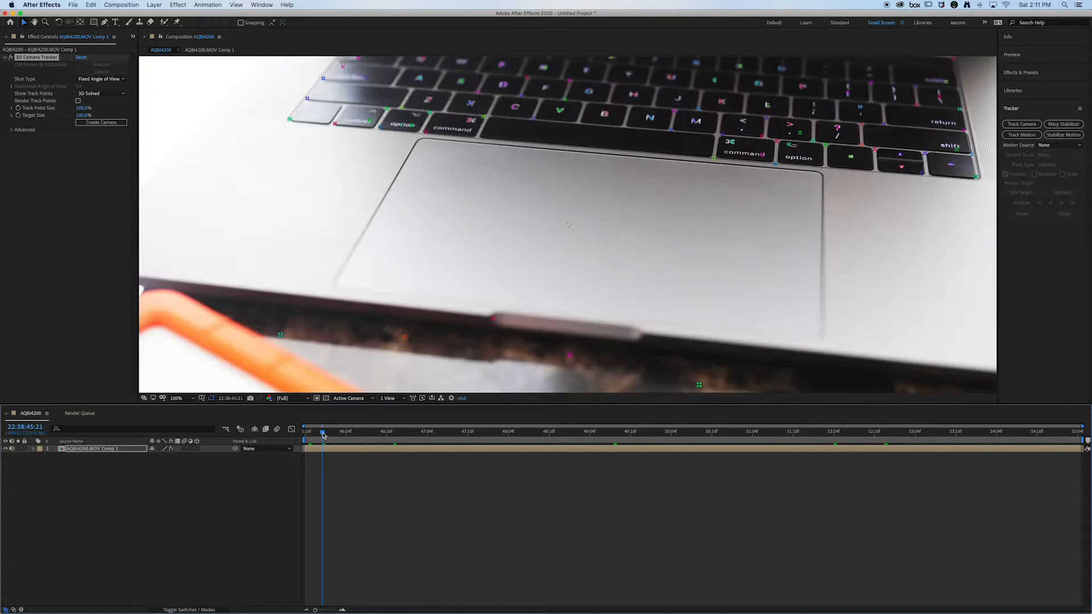
{"action": "left_click", "coordinate": [308, 434]}
{"action": "left_click_drag", "start_coordinate": [314, 434], "coordinate": [532, 433]}
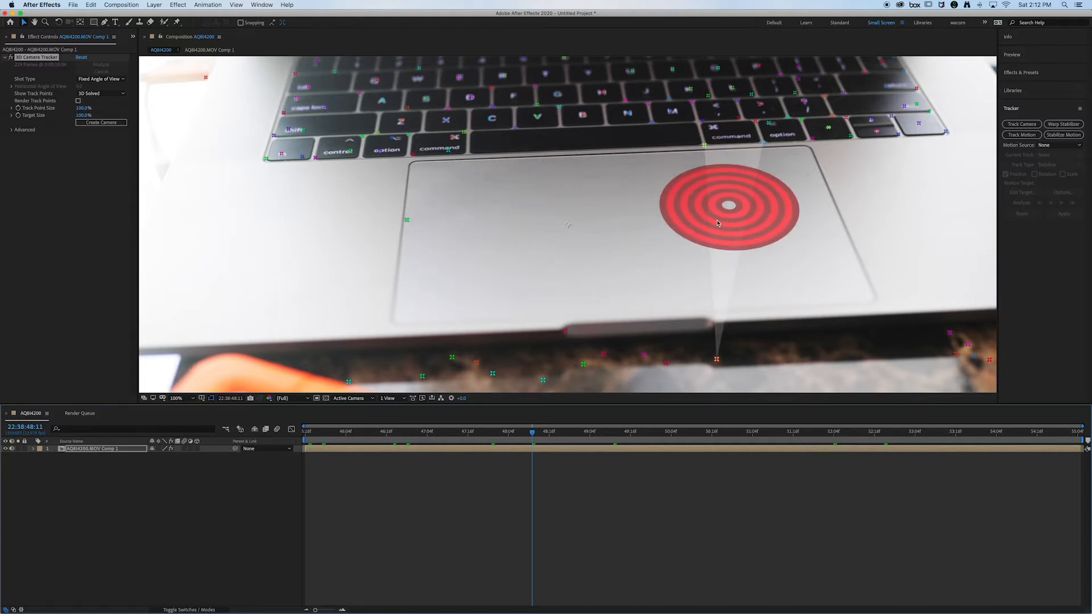
{"action": "right_click", "coordinate": [718, 223]}
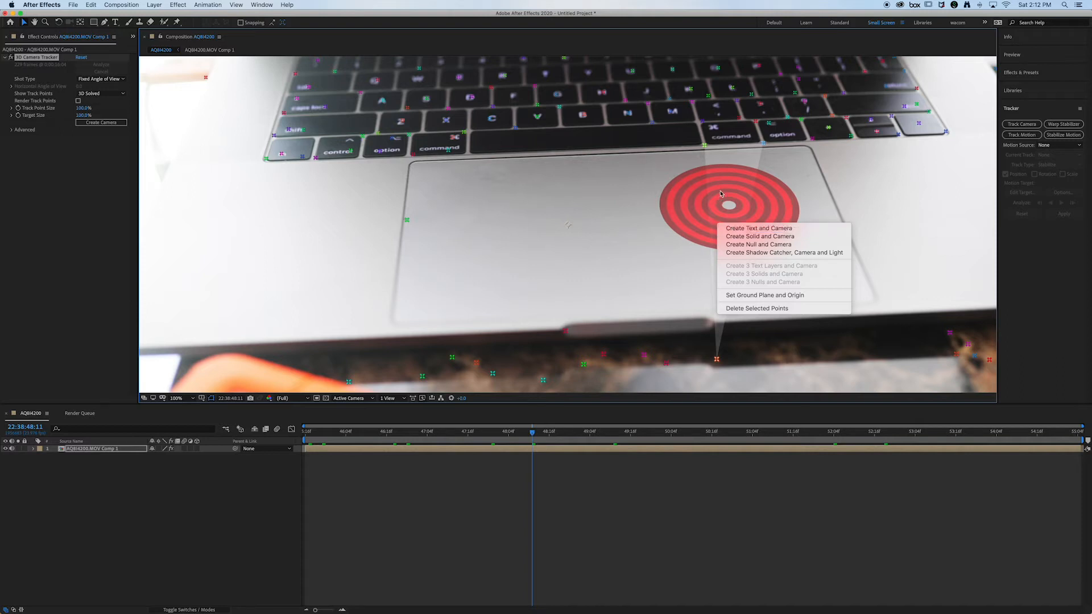
{"action": "left_click", "coordinate": [734, 173]}
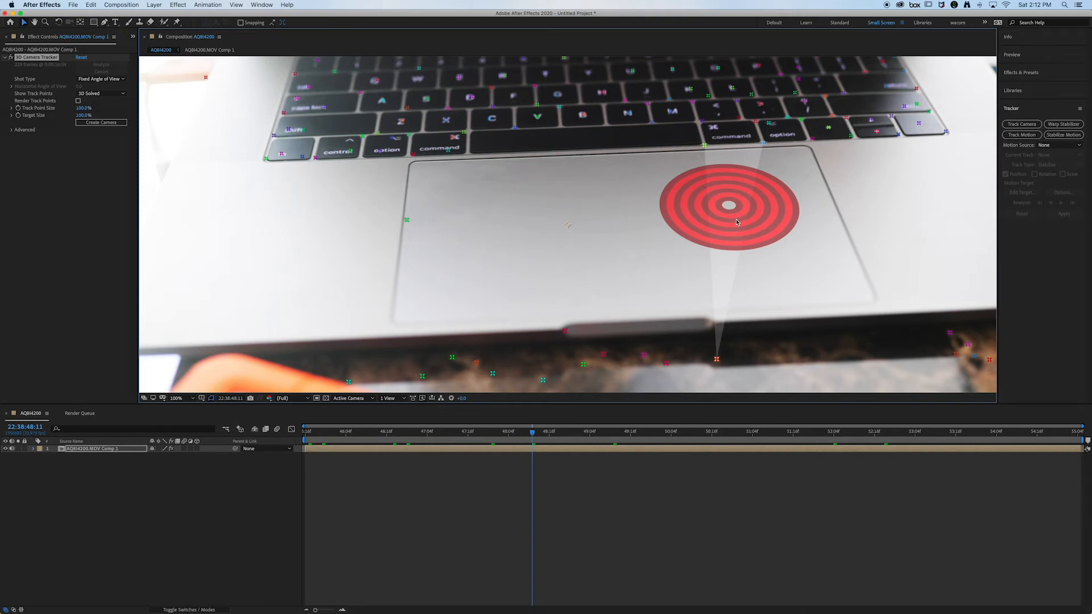
{"action": "right_click", "coordinate": [737, 222]}
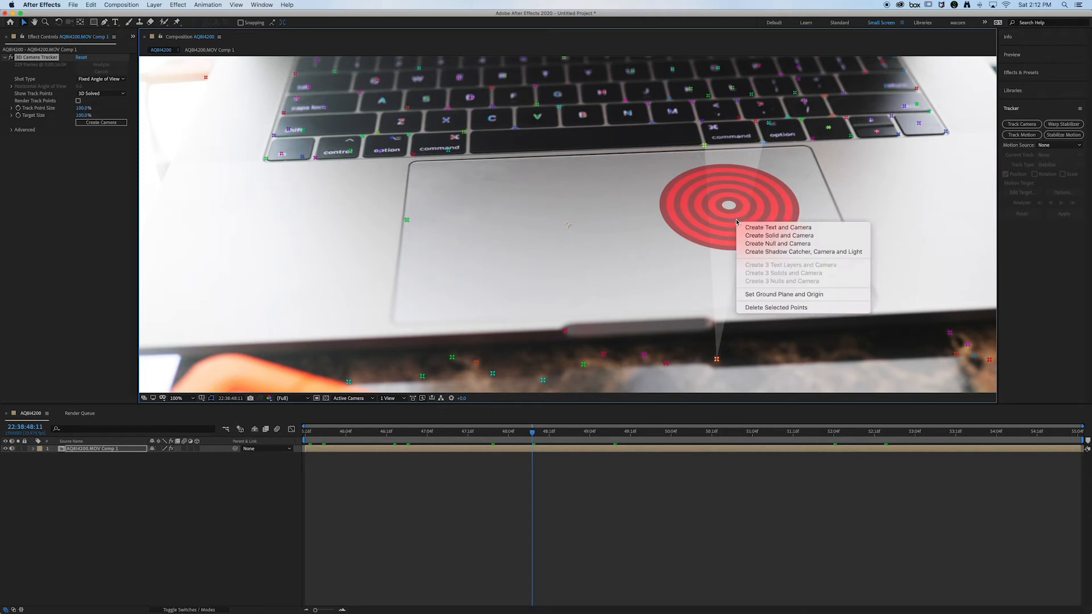
{"action": "left_click", "coordinate": [756, 294]}
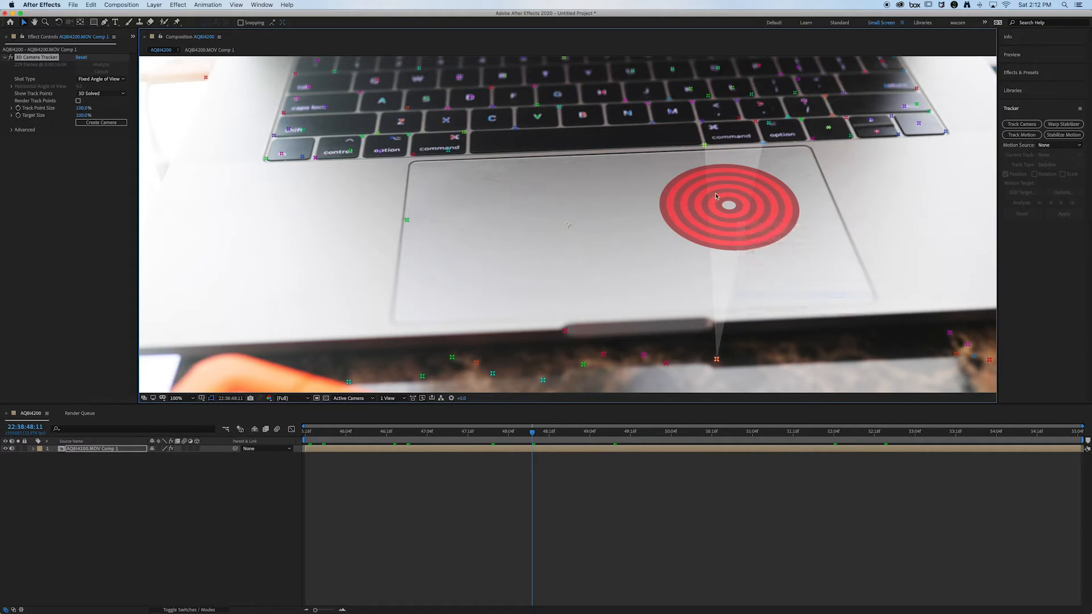
Step: Create a solid and camera from the trackpad target and reveal the new solid's rotation properties
{"action": "right_click", "coordinate": [730, 225]}
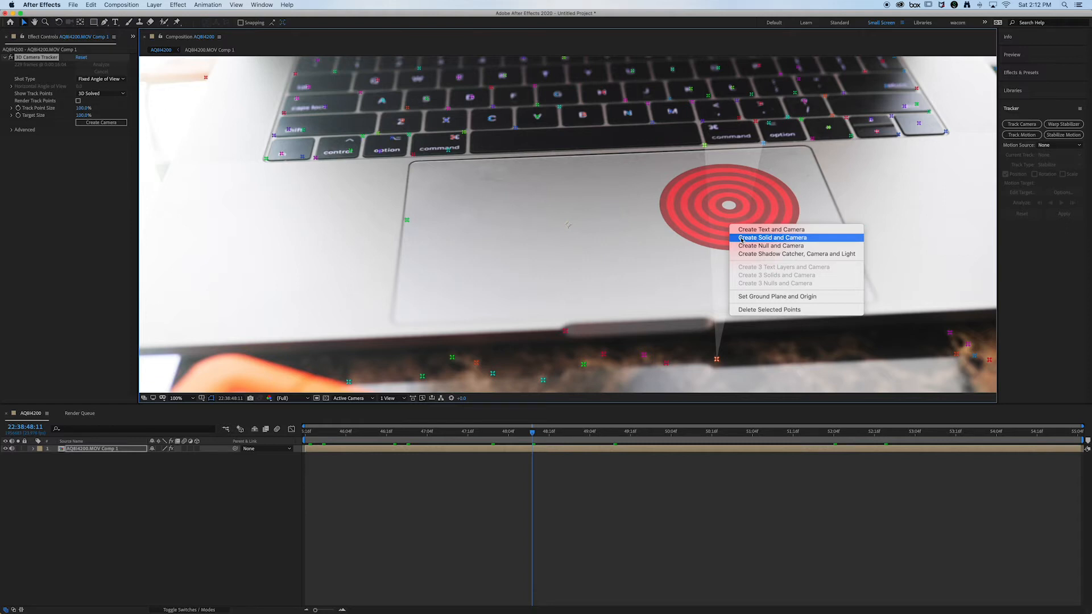
{"action": "left_click", "coordinate": [741, 239]}
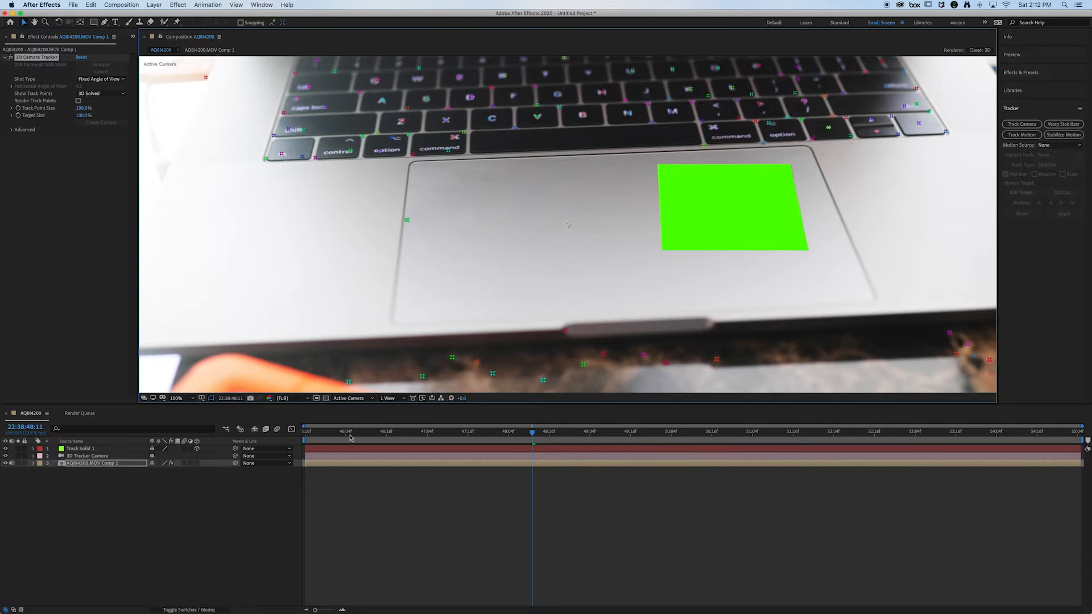
{"action": "left_click", "coordinate": [85, 452]}
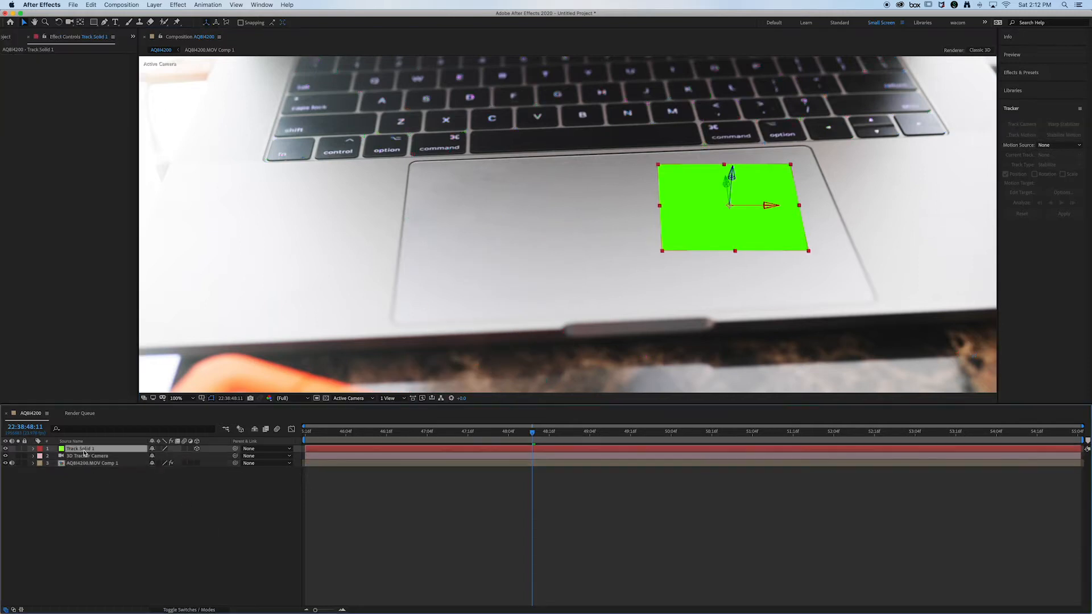
{"action": "key", "text": "r"}
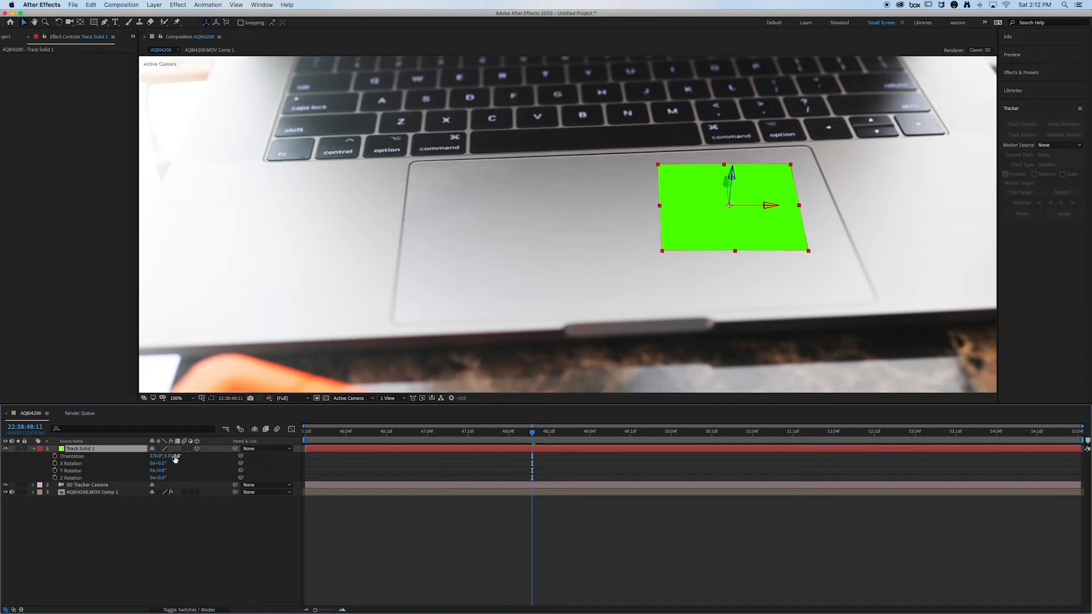
Step: Set the trackpad solid's Z orientation to 353° to align it with the trackpad, then collapse its properties
{"action": "left_click_drag", "start_coordinate": [167, 459], "coordinate": [173, 457]}
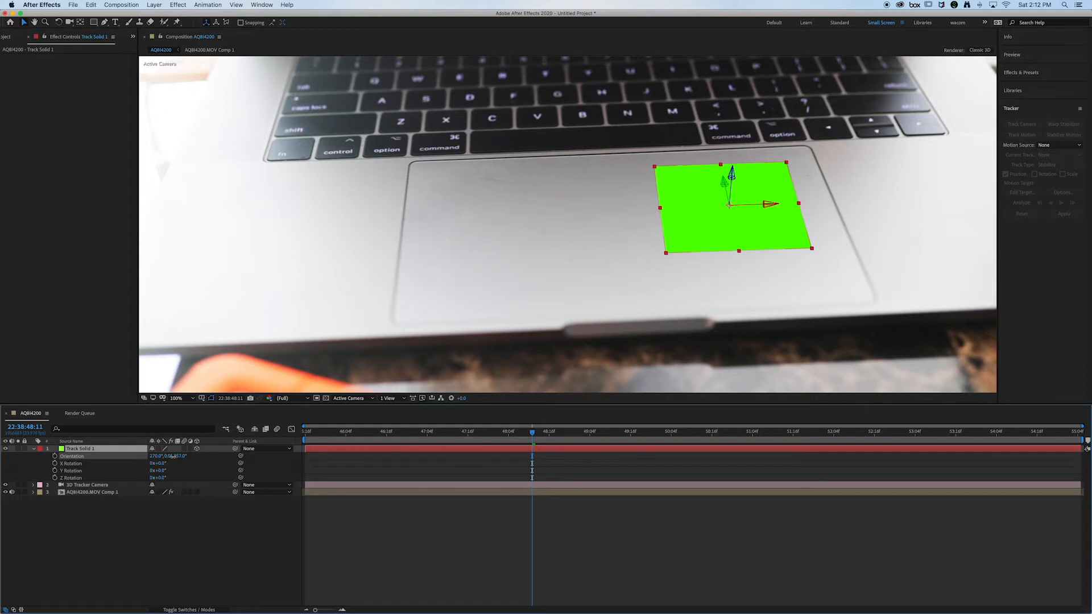
{"action": "key", "text": "Return"}
{"action": "left_click_drag", "start_coordinate": [174, 456], "coordinate": [175, 456]}
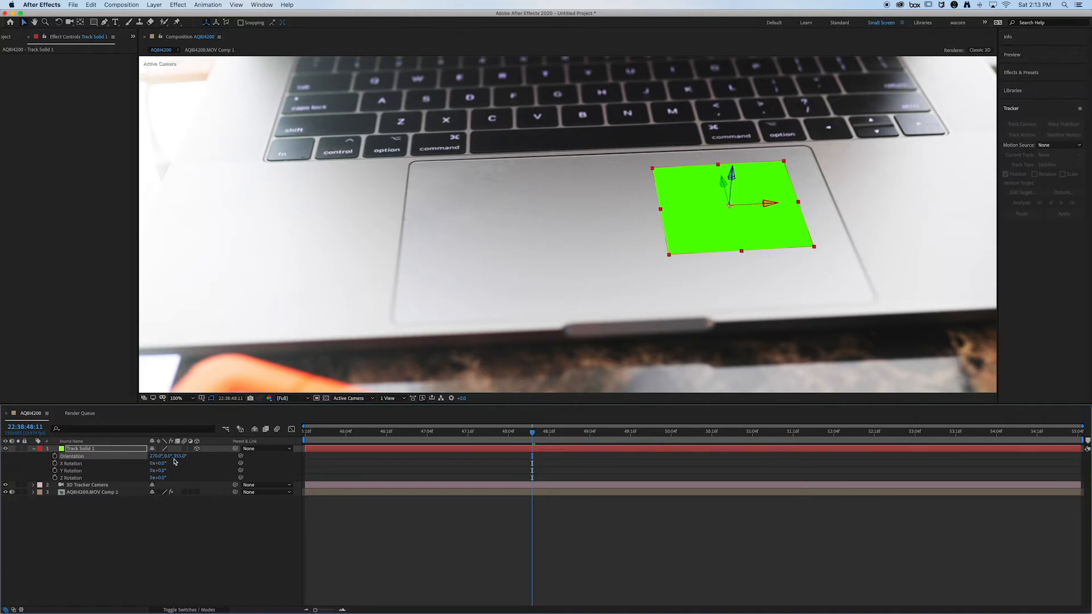
{"action": "left_click", "coordinate": [34, 449]}
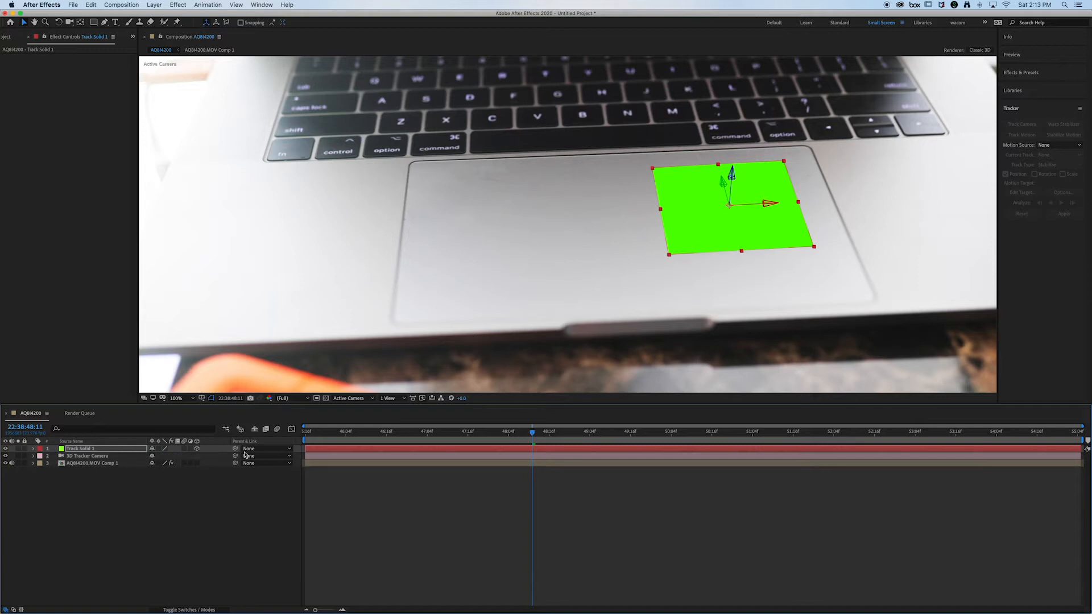
Step: Create four more solids from the camera track points: three across the keyboard's left, middle and right, and one on the trackpad's left side
{"action": "left_click", "coordinate": [83, 463]}
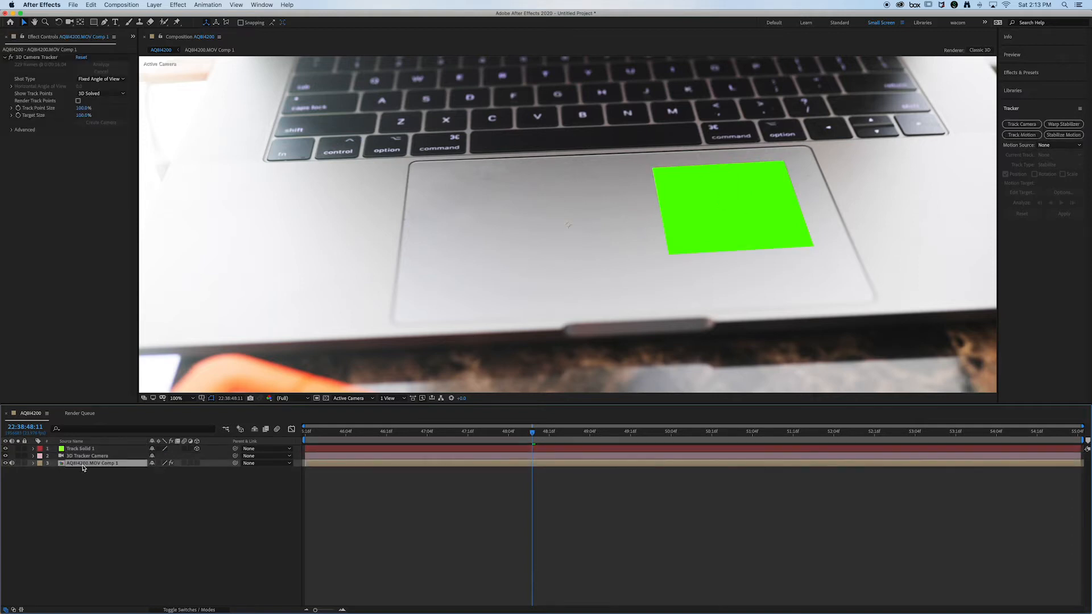
{"action": "left_click", "coordinate": [33, 58]}
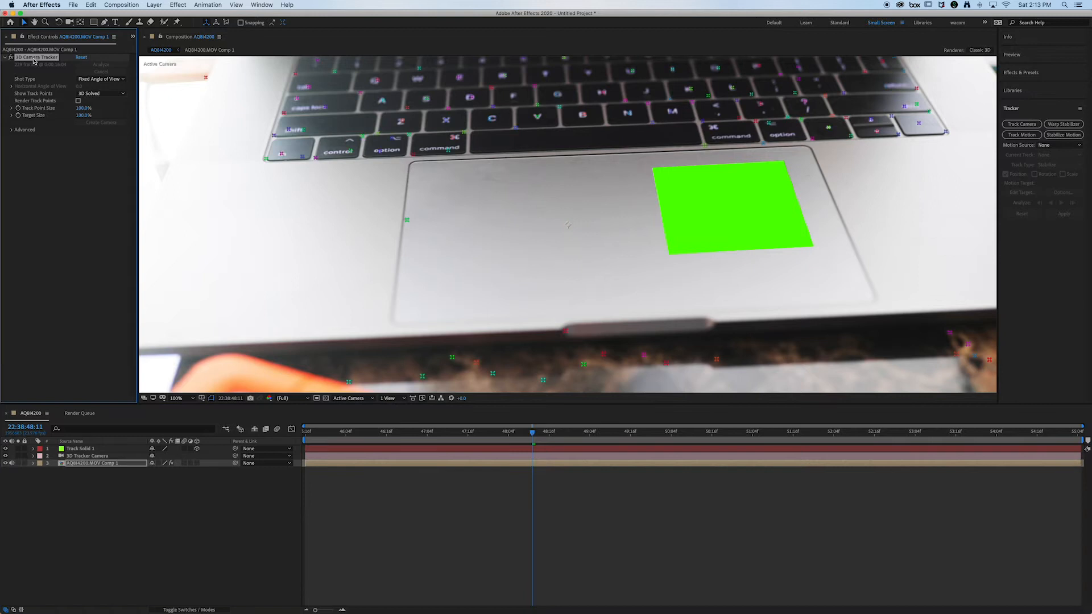
{"action": "right_click", "coordinate": [425, 111]}
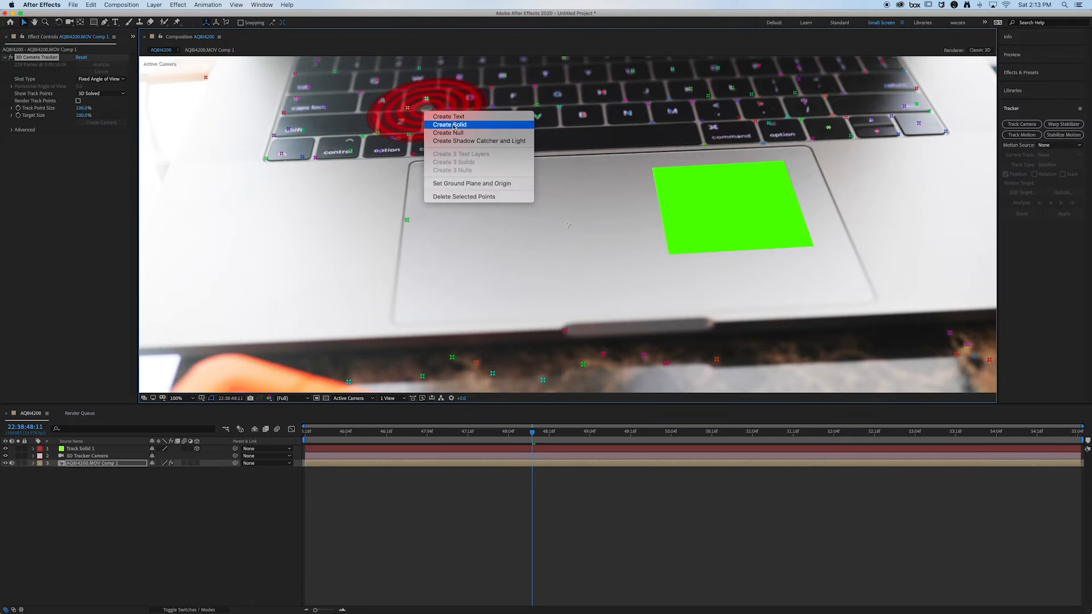
{"action": "left_click", "coordinate": [454, 126]}
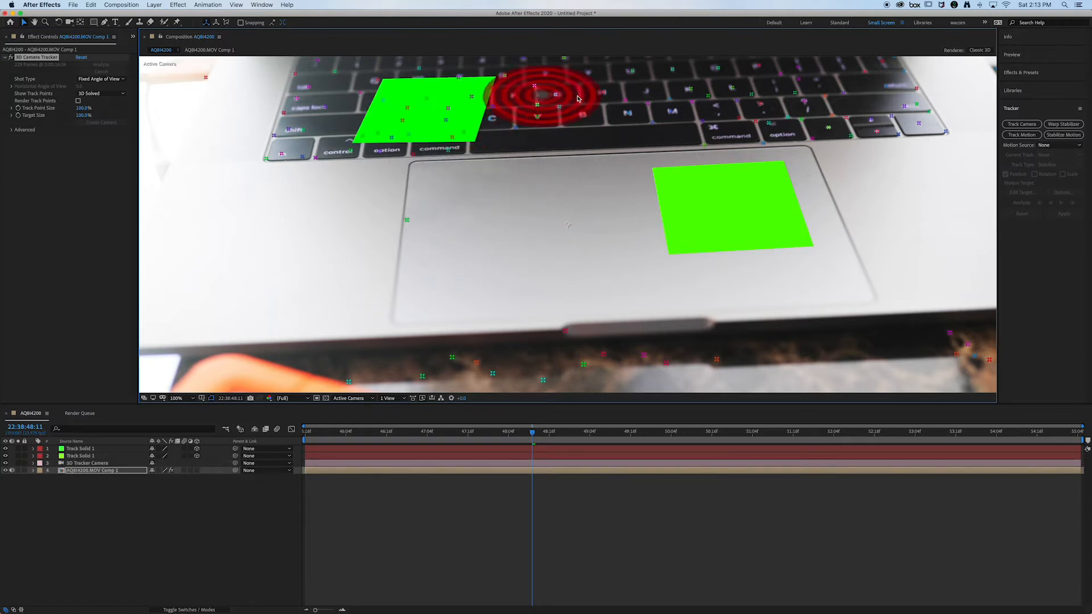
{"action": "right_click", "coordinate": [679, 94]}
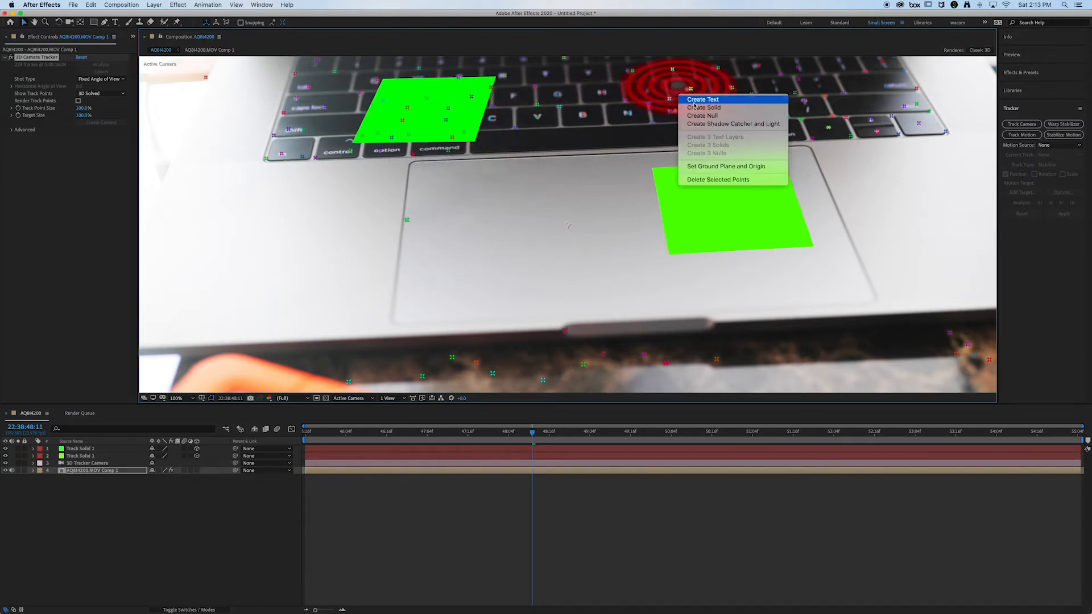
{"action": "left_click", "coordinate": [686, 107]}
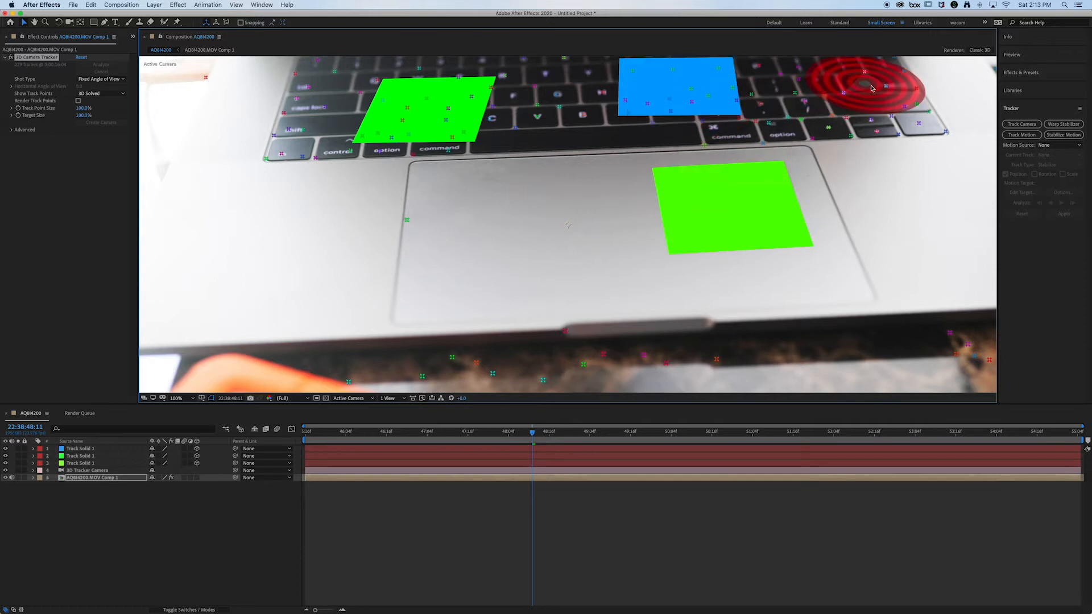
{"action": "right_click", "coordinate": [872, 88]}
{"action": "left_click", "coordinate": [882, 99]}
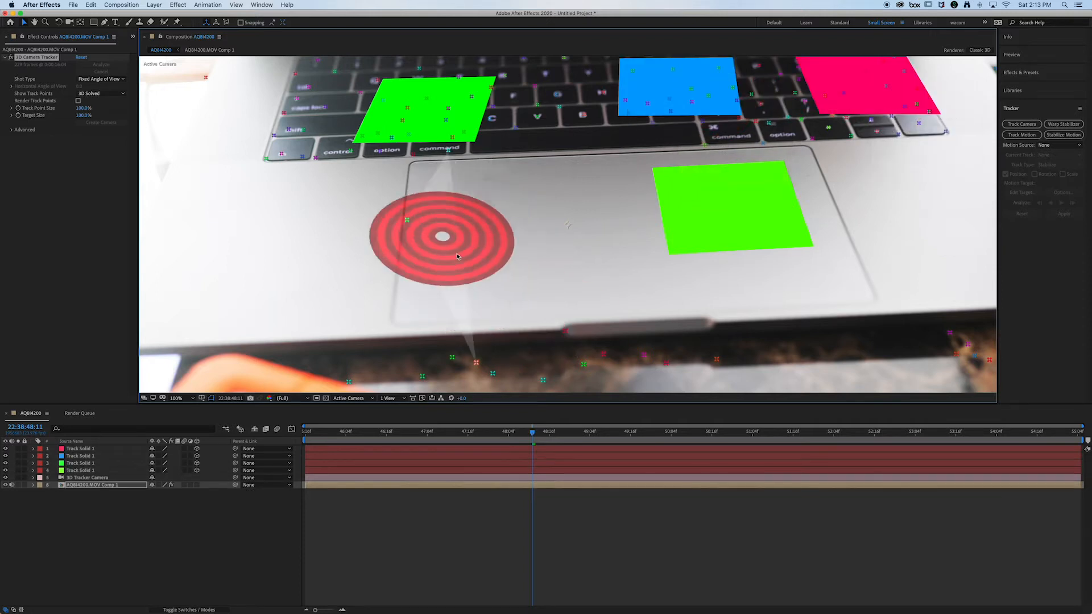
{"action": "right_click", "coordinate": [514, 255]}
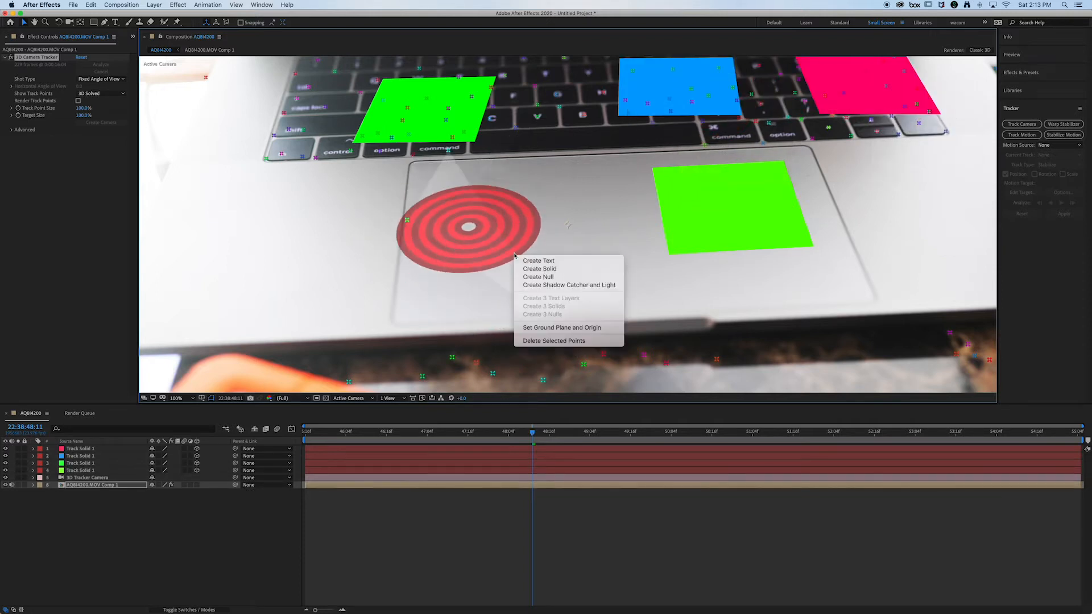
{"action": "left_click", "coordinate": [540, 268]}
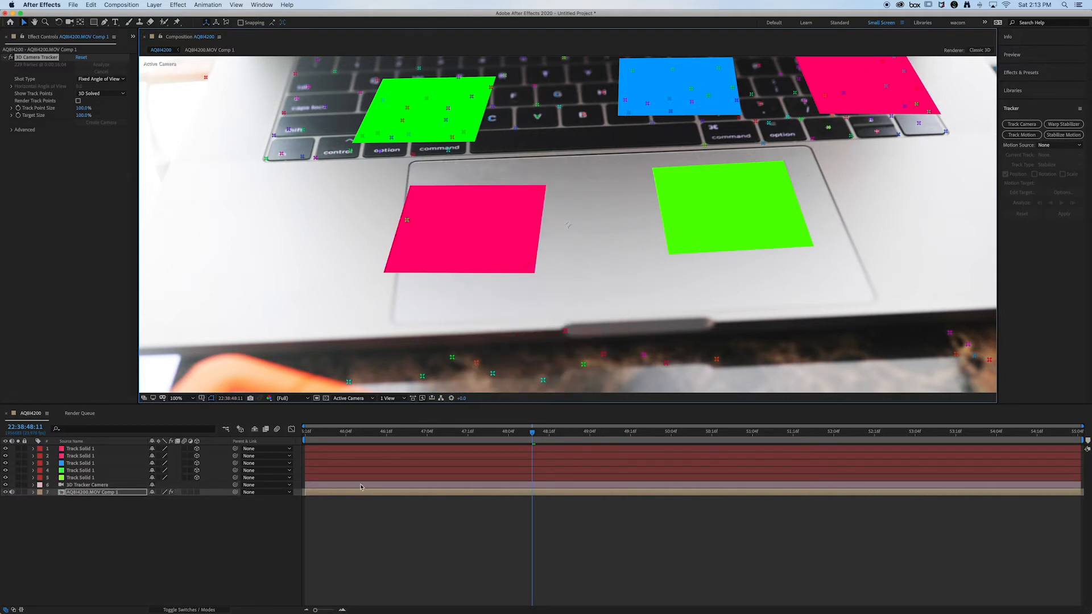
Step: Scale the four newly created track solids down to 42%
{"action": "left_click", "coordinate": [72, 449]}
{"action": "left_click", "coordinate": [77, 471], "text": "shift"}
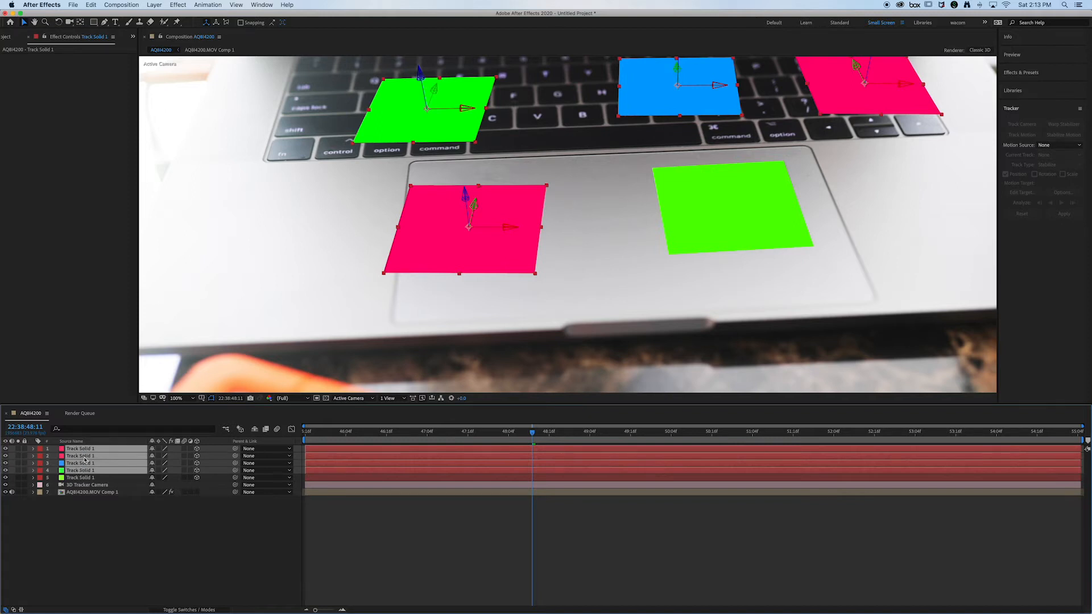
{"action": "key", "text": "s"}
{"action": "left_click_drag", "start_coordinate": [166, 456], "coordinate": [139, 459]}
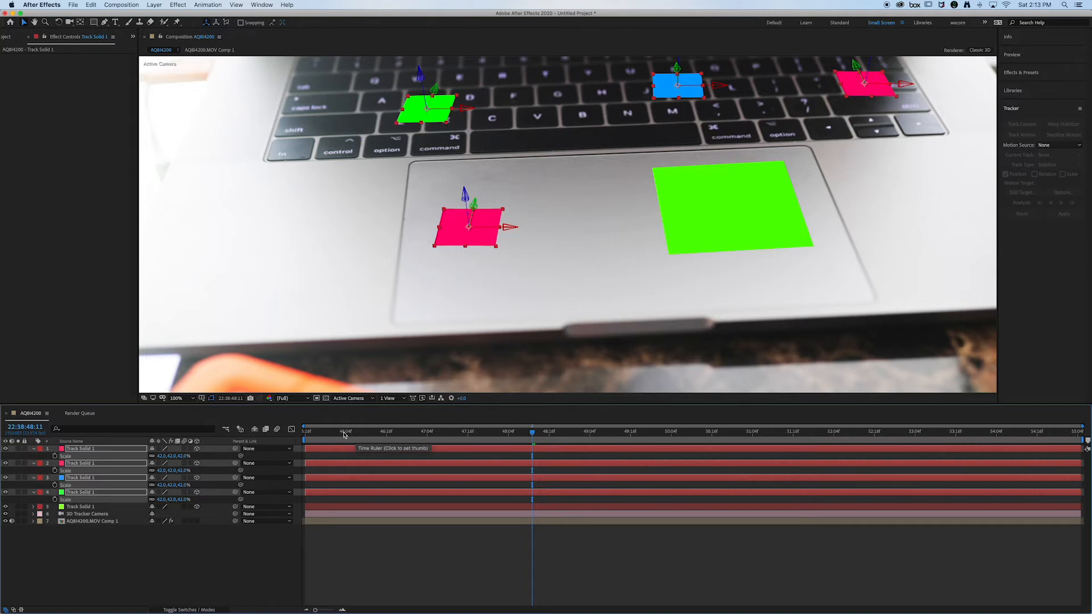
Step: Collapse all layer properties and scrub through the clip's opening seconds to check how the solids stick to the laptop
{"action": "left_click", "coordinate": [319, 439]}
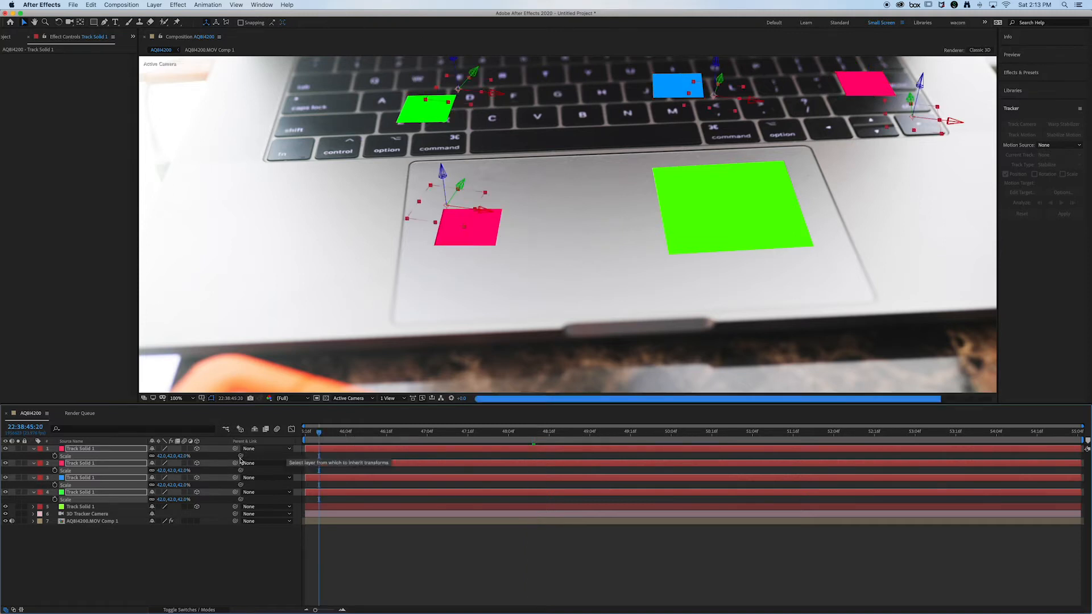
{"action": "key", "text": "super+a"}
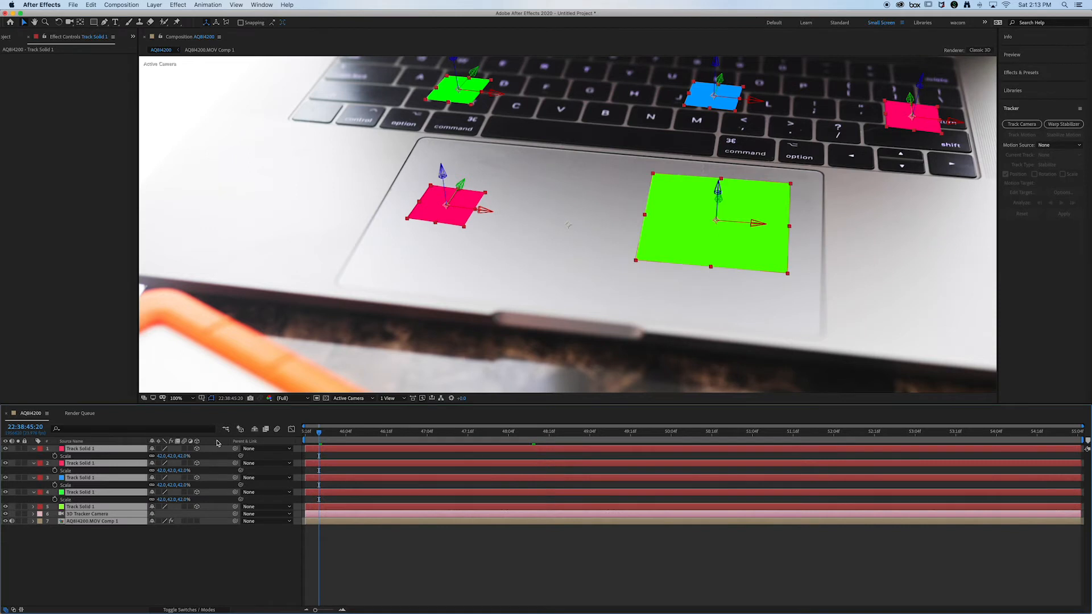
{"action": "key", "text": "u"}
{"action": "key", "text": "u"}
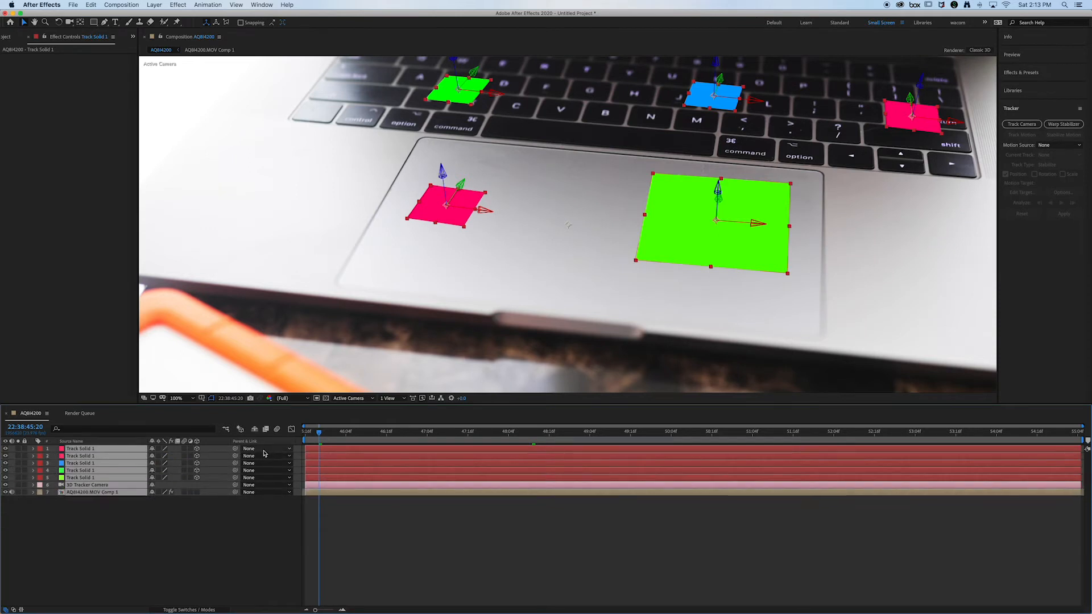
{"action": "left_click", "coordinate": [328, 510]}
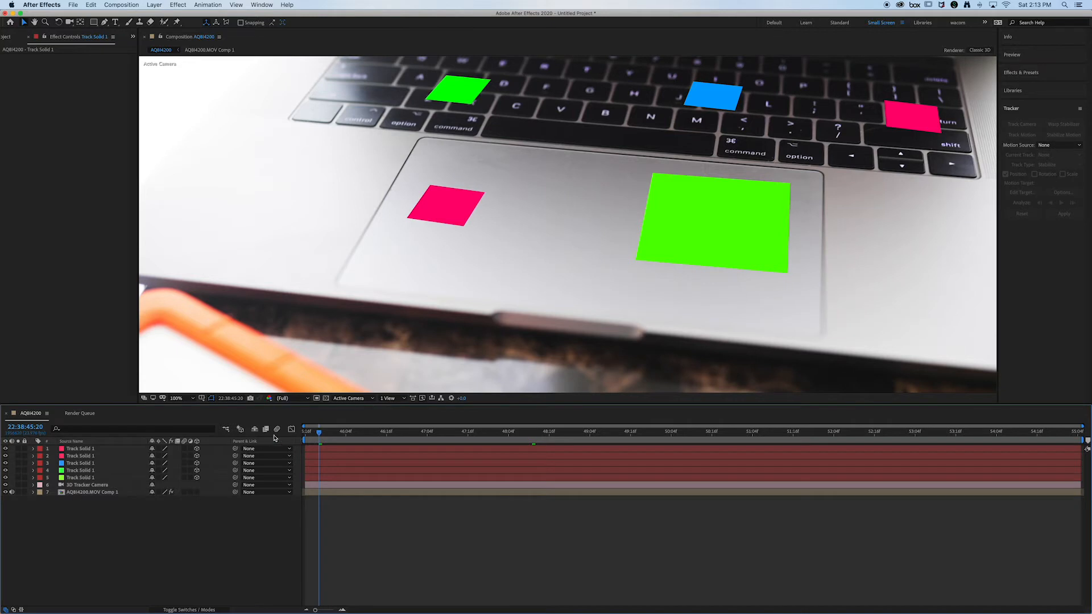
{"action": "left_click_drag", "start_coordinate": [319, 432], "coordinate": [346, 437]}
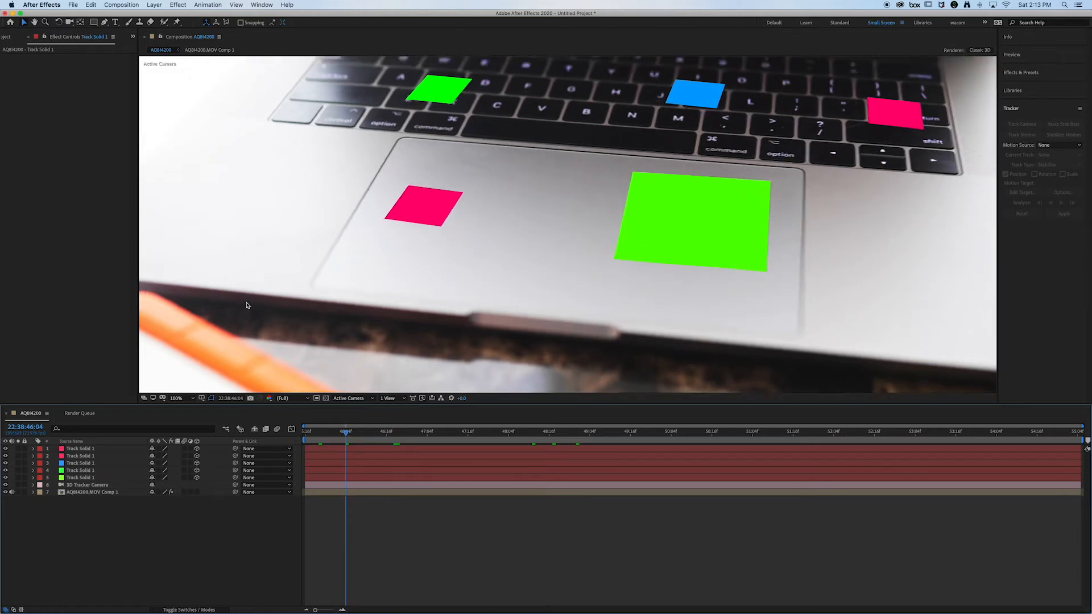
Step: Save the project to the Desktop as Futbol.aep
{"action": "left_click", "coordinate": [73, 5]}
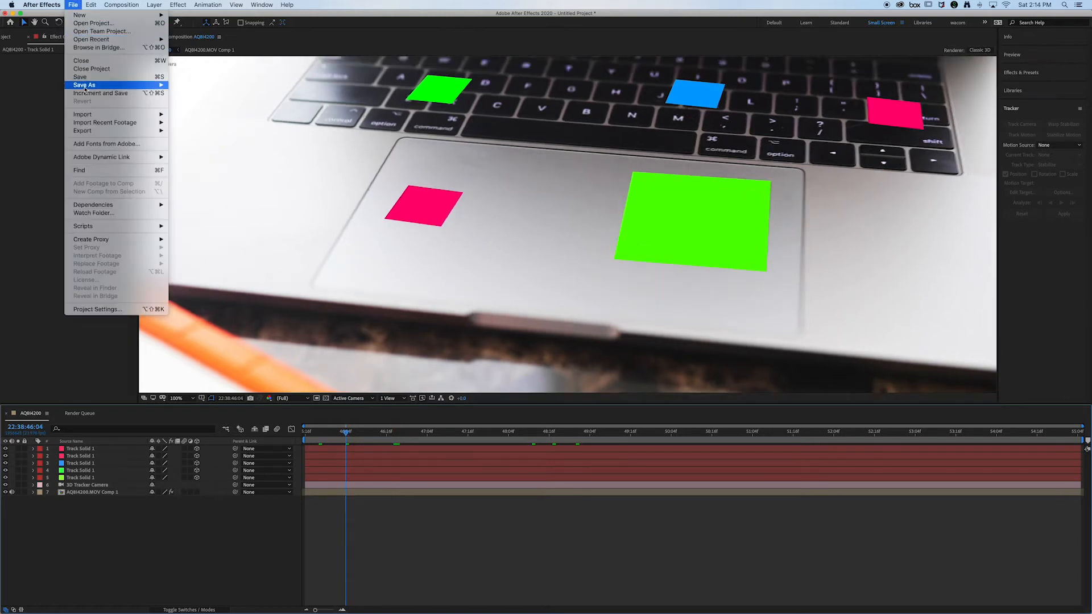
{"action": "mouse_move", "coordinate": [85, 87]}
{"action": "left_click", "coordinate": [191, 86]}
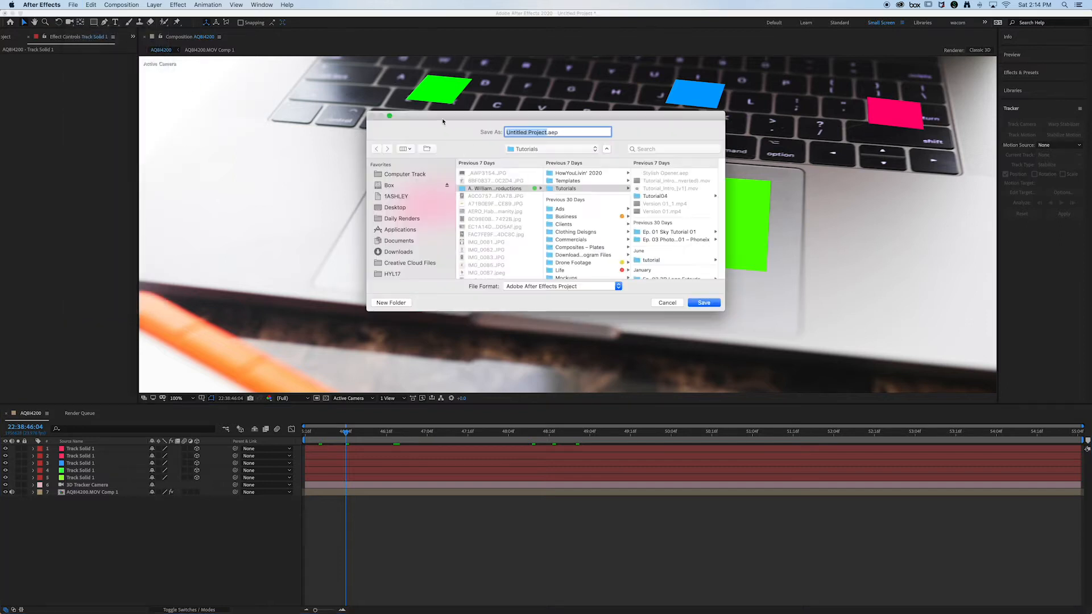
{"action": "left_click", "coordinate": [394, 207]}
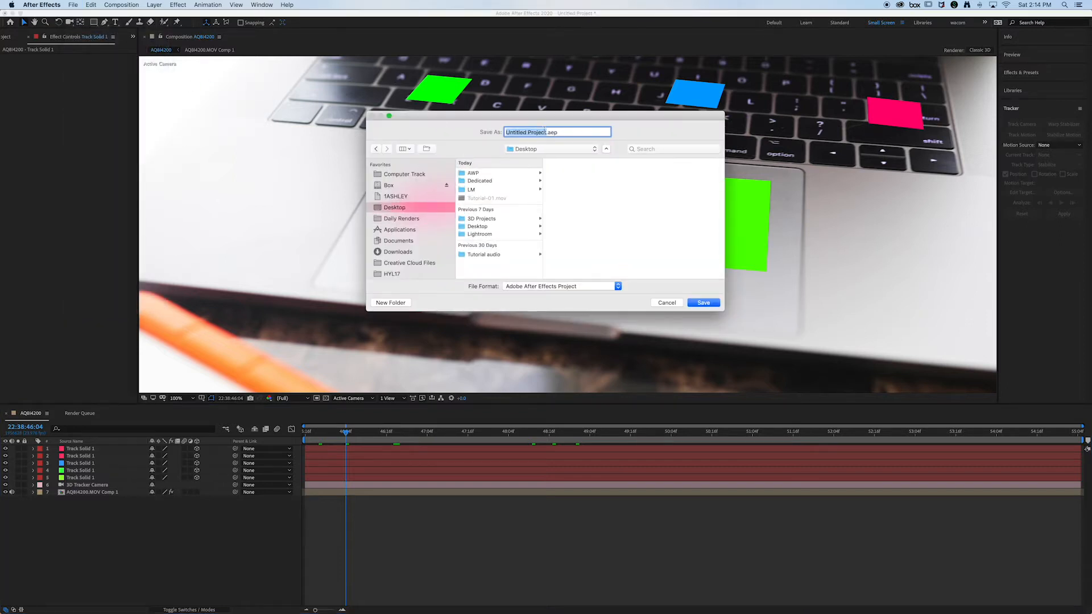
{"action": "type", "text": "ZFutb"}
{"action": "key", "text": "BackSpace"}
{"action": "key", "text": "BackSpace"}
{"action": "key", "text": "BackSpace"}
{"action": "key", "text": "BackSpace"}
{"action": "key", "text": "BackSpace"}
{"action": "type", "text": "Futbol"}
{"action": "left_click", "coordinate": [709, 306]}
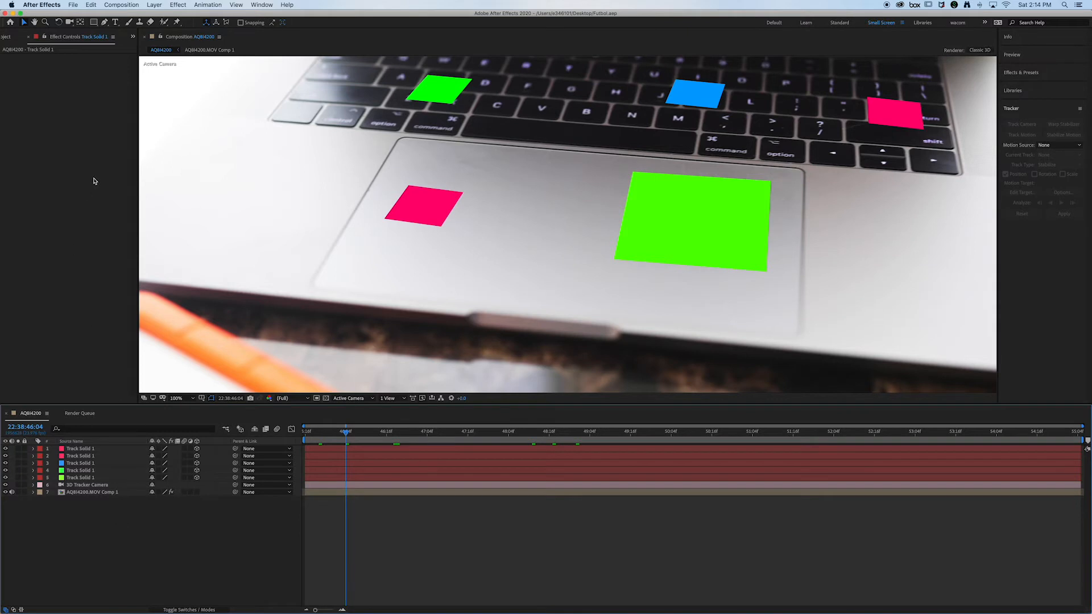
Step: Return to the start of the clip and export the composition to the Desktop as a Cinema 4D file named Futbol
{"action": "left_click_drag", "start_coordinate": [411, 433], "coordinate": [300, 443]}
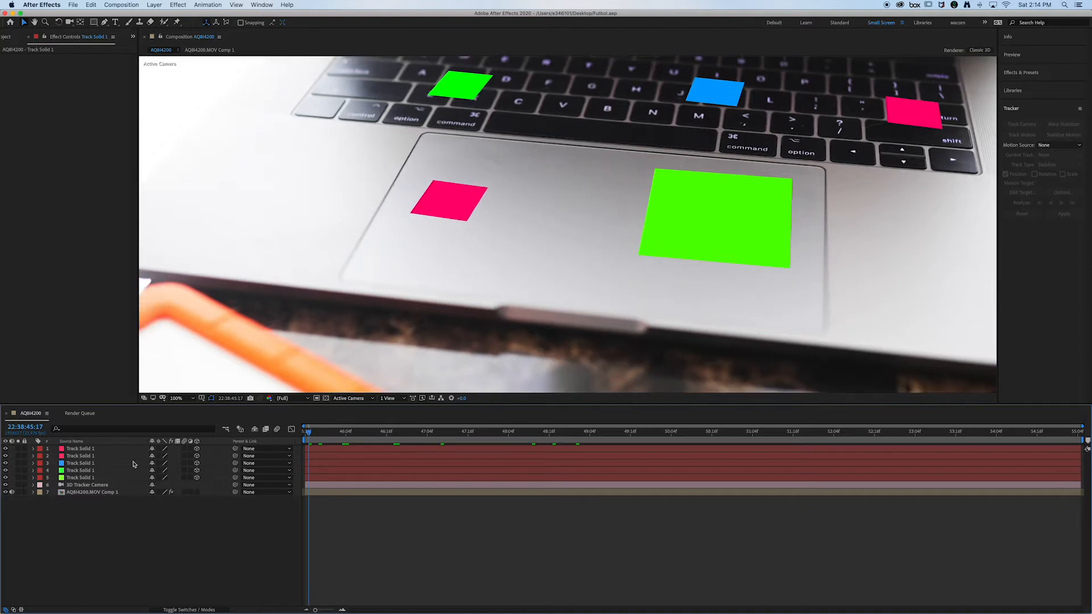
{"action": "left_click", "coordinate": [72, 5]}
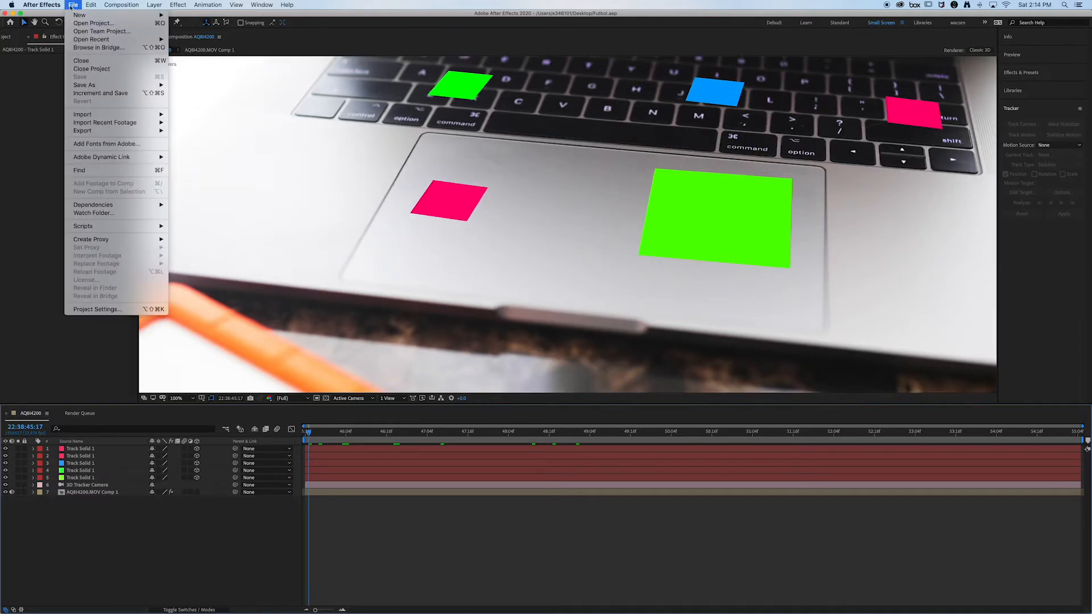
{"action": "mouse_move", "coordinate": [103, 132]}
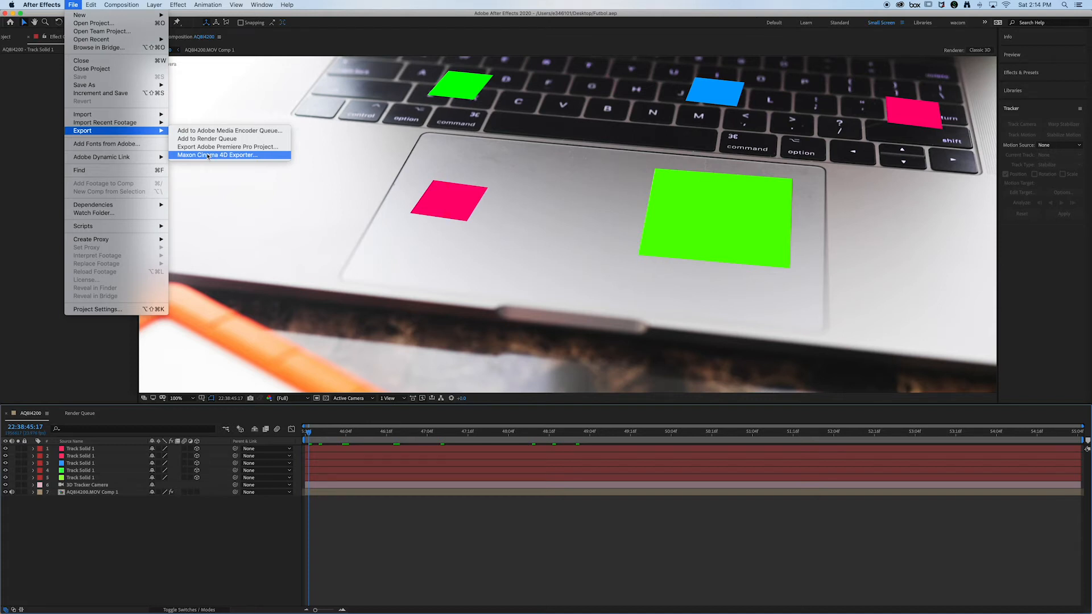
{"action": "left_click", "coordinate": [208, 156]}
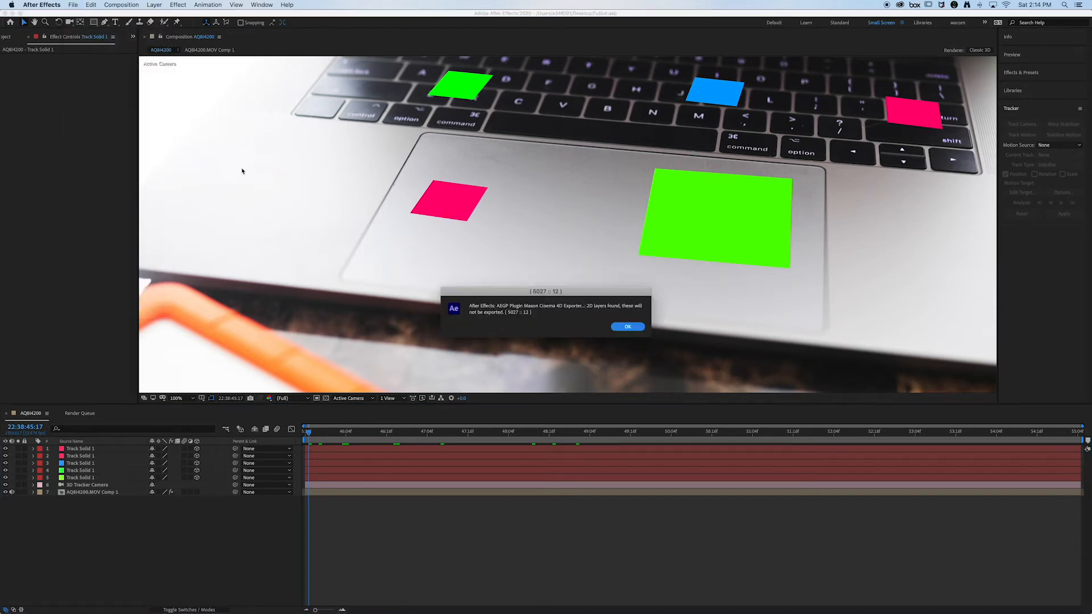
{"action": "left_click", "coordinate": [620, 329]}
{"action": "left_click", "coordinate": [625, 327]}
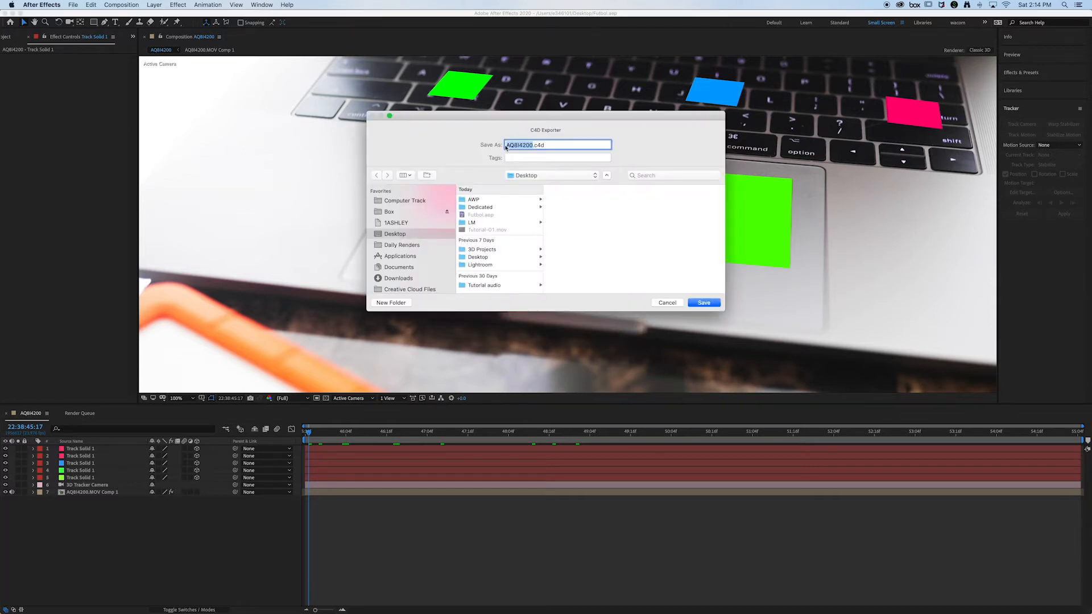
{"action": "type", "text": "Futbol"}
{"action": "left_click", "coordinate": [711, 307]}
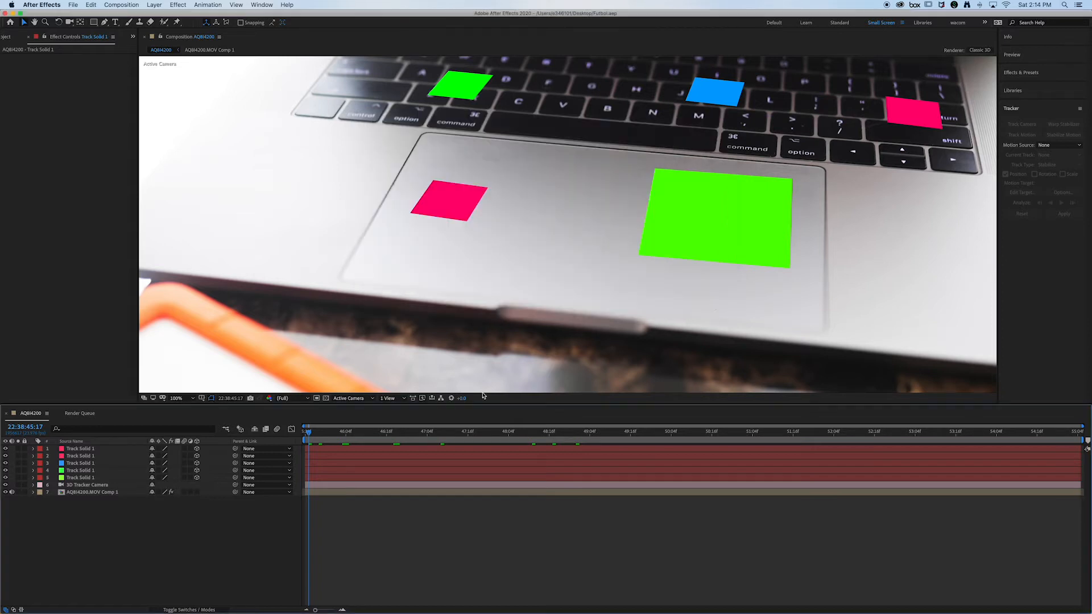
Step: Hide all five track solids and the 3D Tracker Camera layer, leaving only the laptop footage visible
{"action": "left_click", "coordinate": [110, 494]}
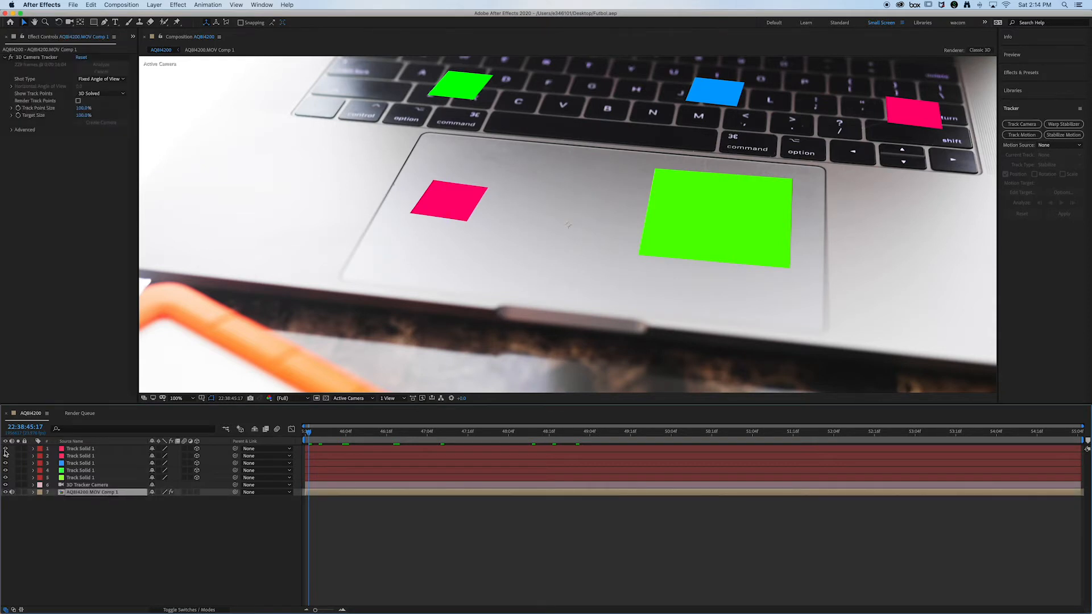
{"action": "left_click_drag", "start_coordinate": [5, 449], "coordinate": [6, 486]}
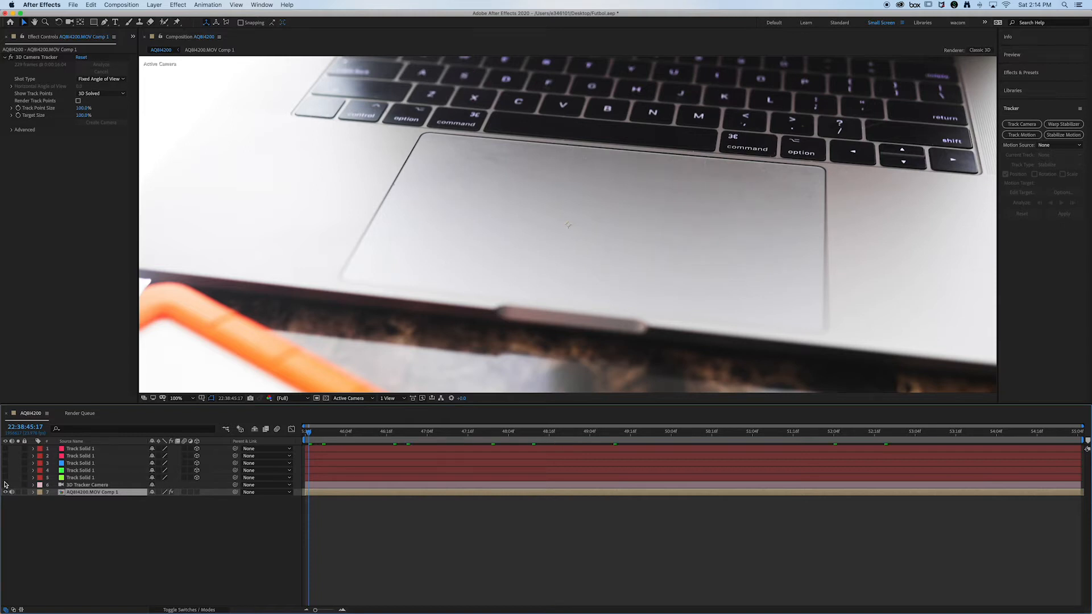
{"action": "key", "text": "super+z"}
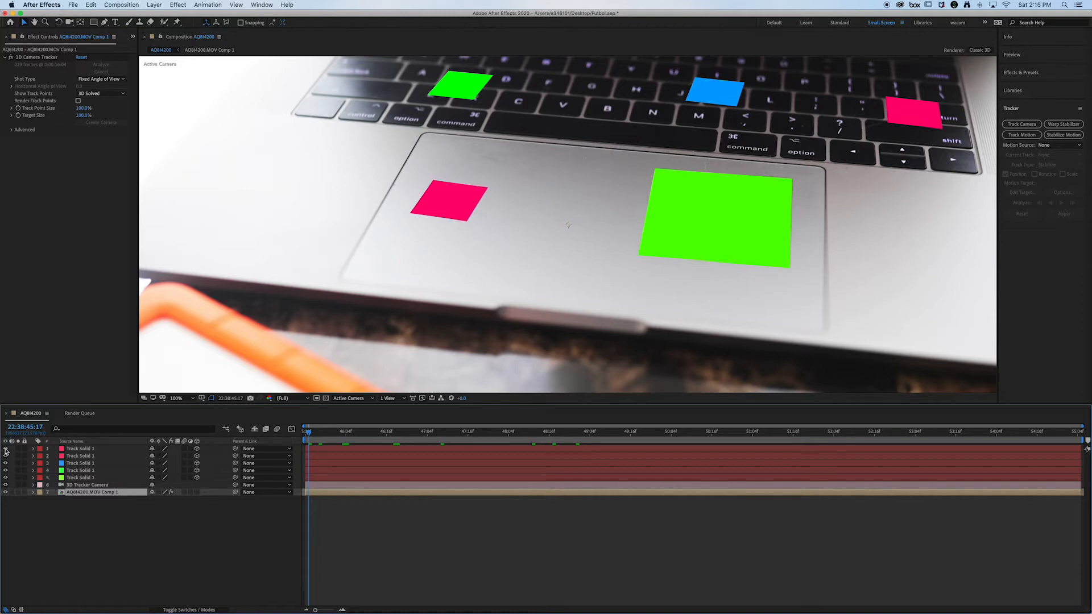
{"action": "left_click_drag", "start_coordinate": [6, 452], "coordinate": [7, 486]}
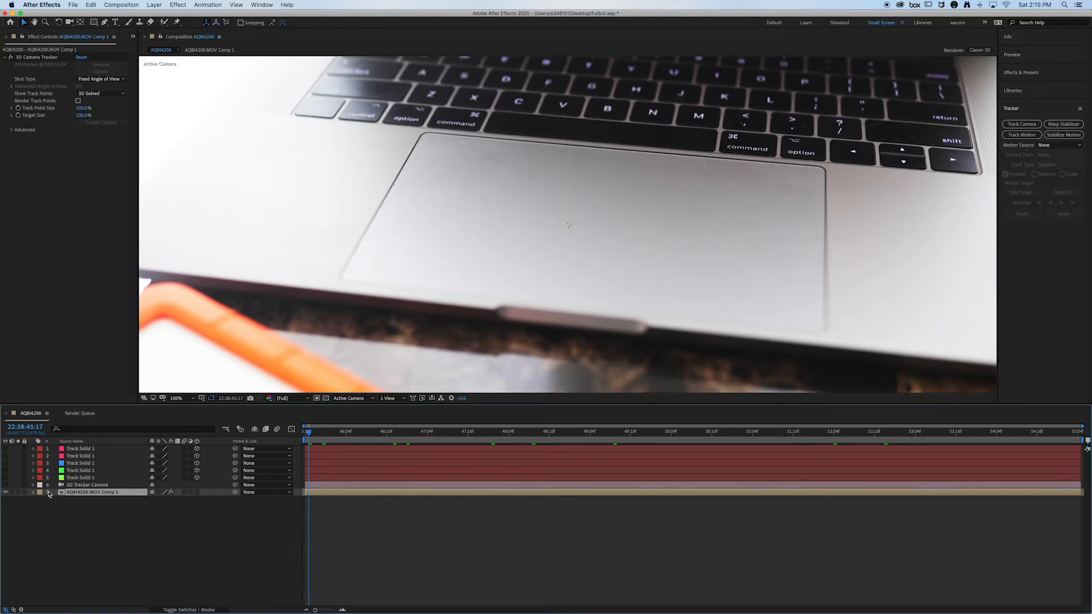
Step: Turn off the Curves effect on the footage inside the nested MOV composition, and close that composition
{"action": "double_click", "coordinate": [95, 493]}
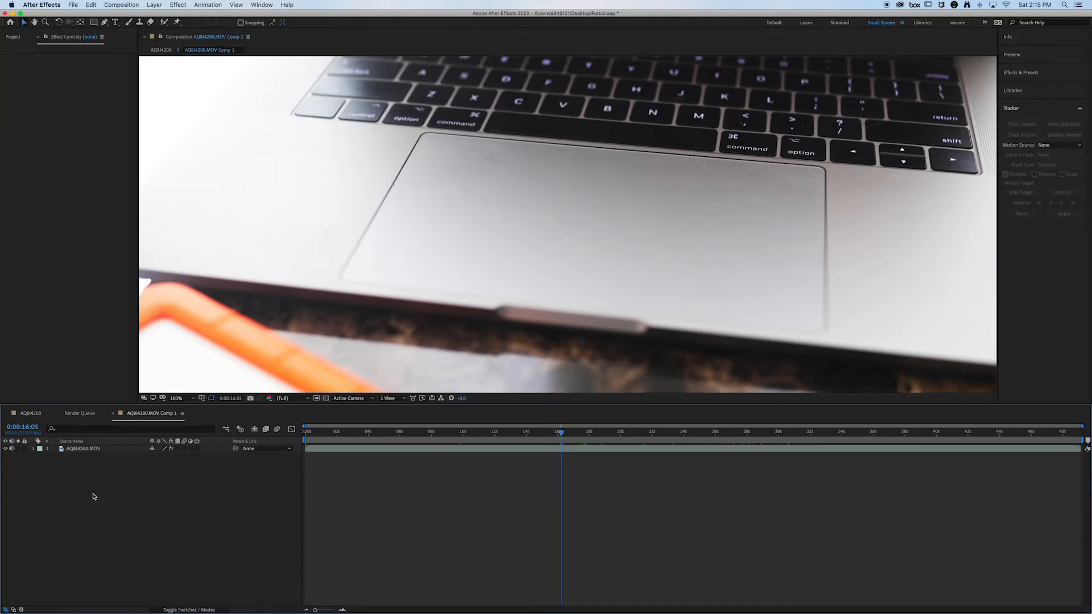
{"action": "left_click", "coordinate": [81, 449]}
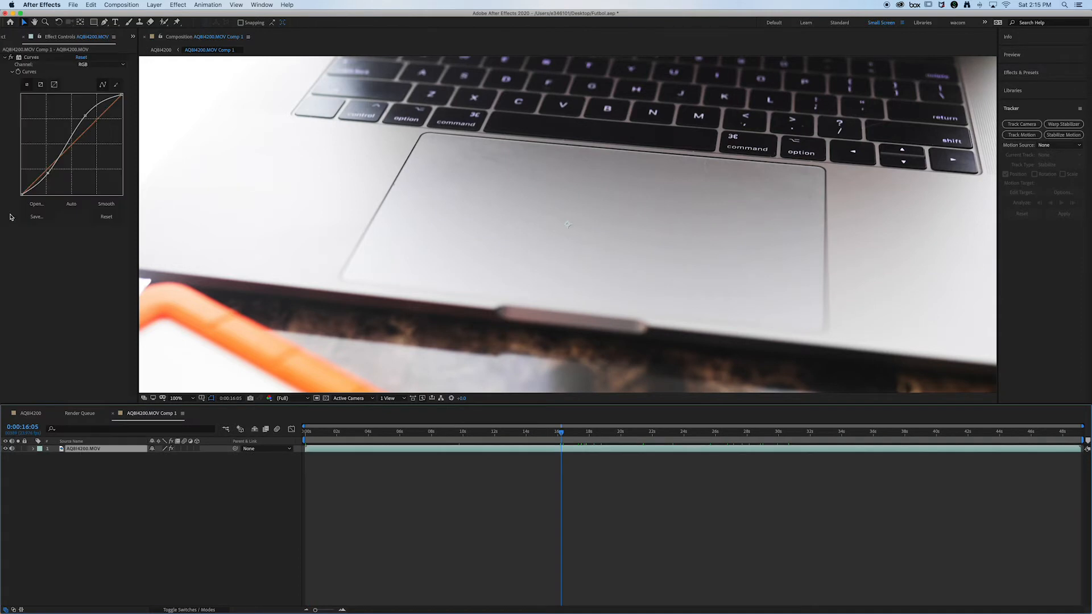
{"action": "left_click", "coordinate": [12, 58]}
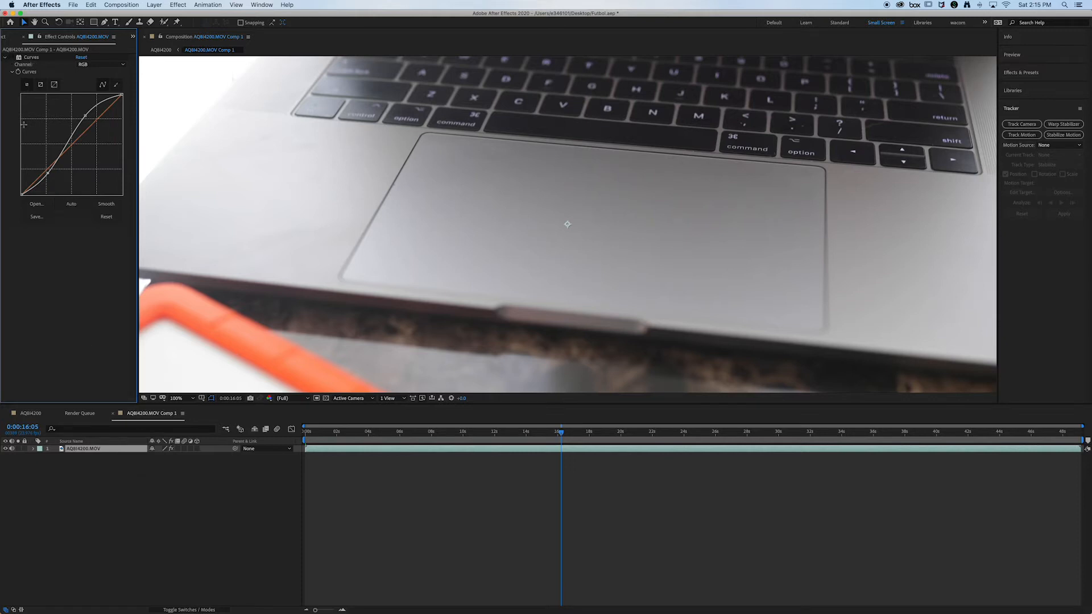
{"action": "left_click", "coordinate": [112, 414]}
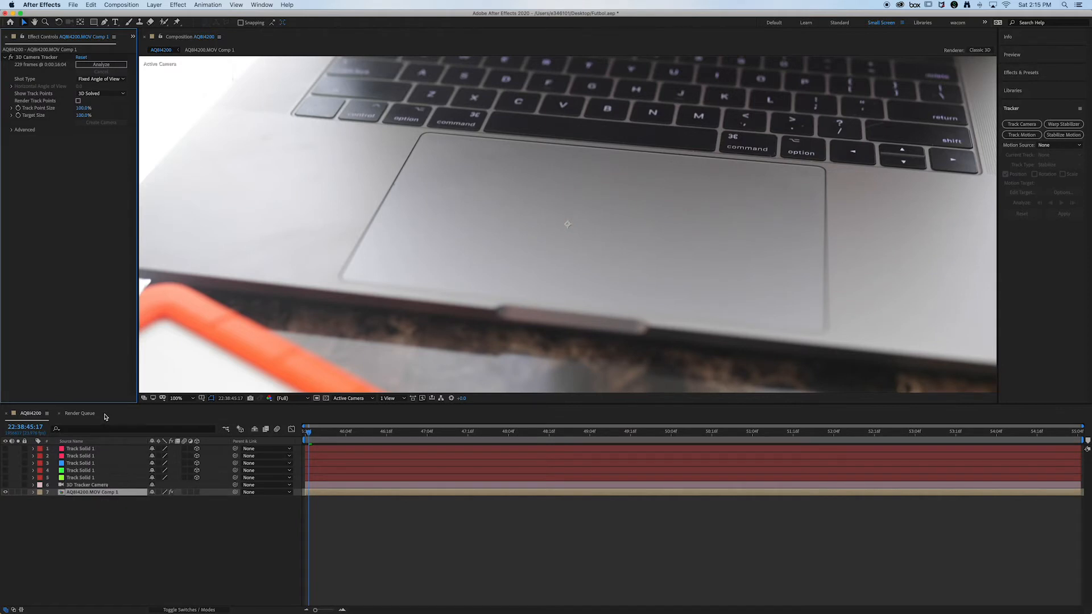
Step: Add the composition to the render queue and set its output format to PNG Sequence
{"action": "left_click", "coordinate": [73, 4]}
{"action": "mouse_move", "coordinate": [114, 131]}
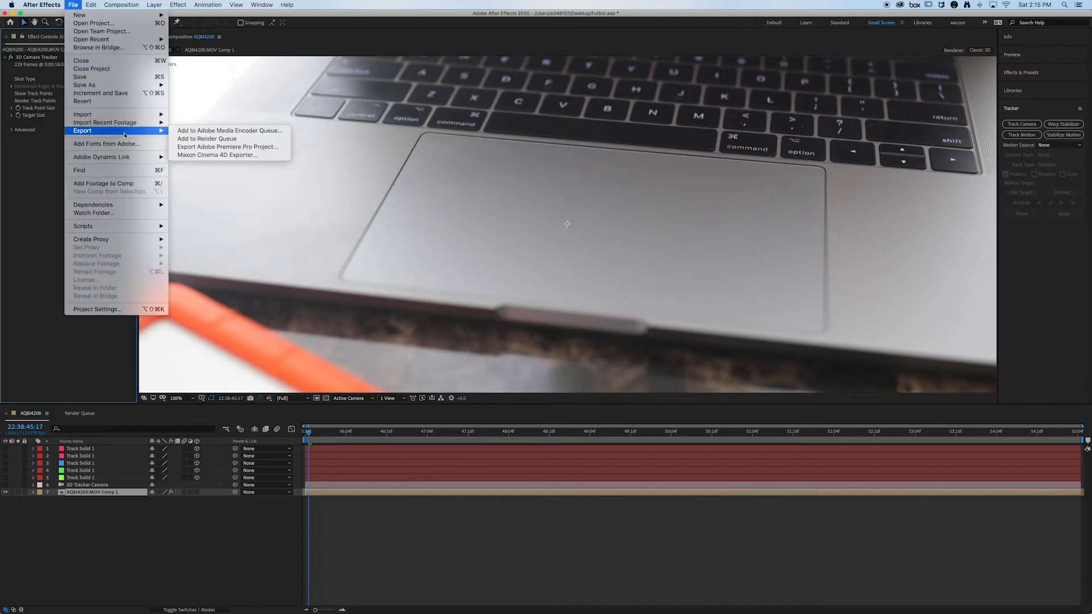
{"action": "left_click", "coordinate": [199, 138]}
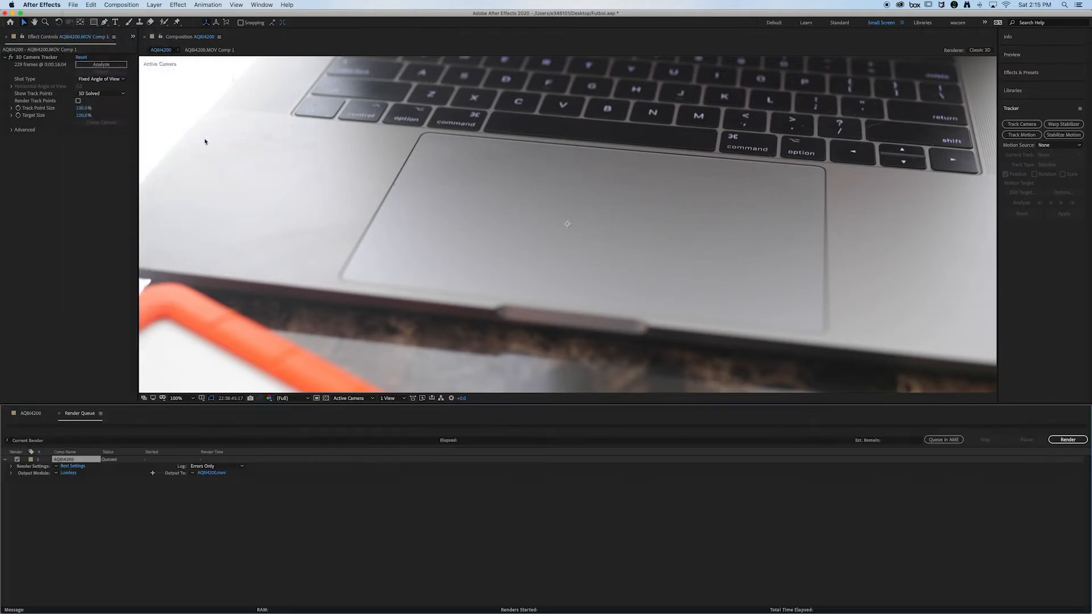
{"action": "left_click", "coordinate": [72, 477]}
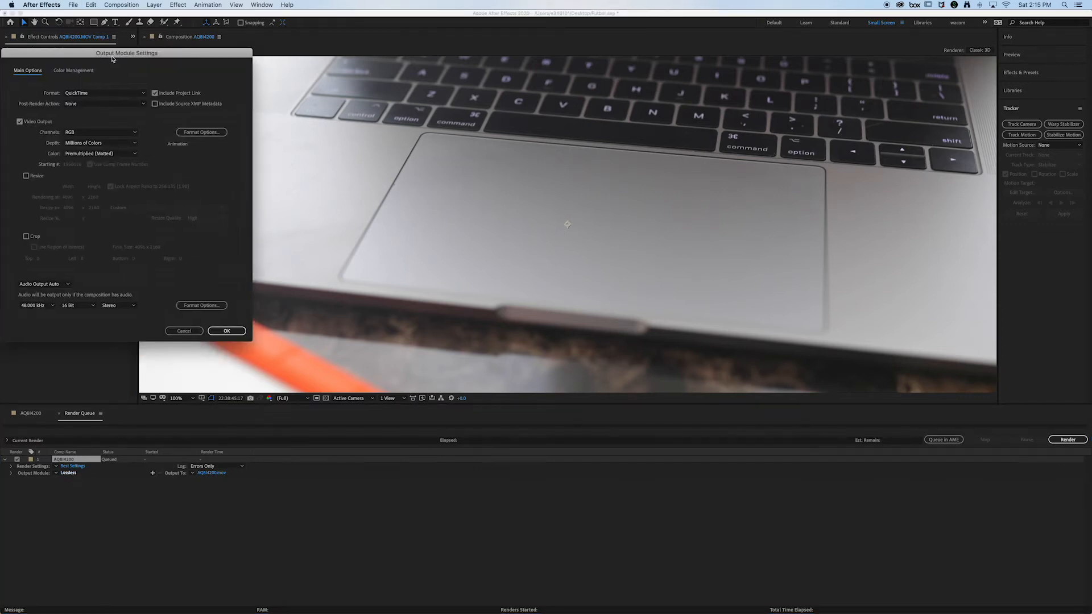
{"action": "left_click_drag", "start_coordinate": [95, 52], "coordinate": [475, 181]}
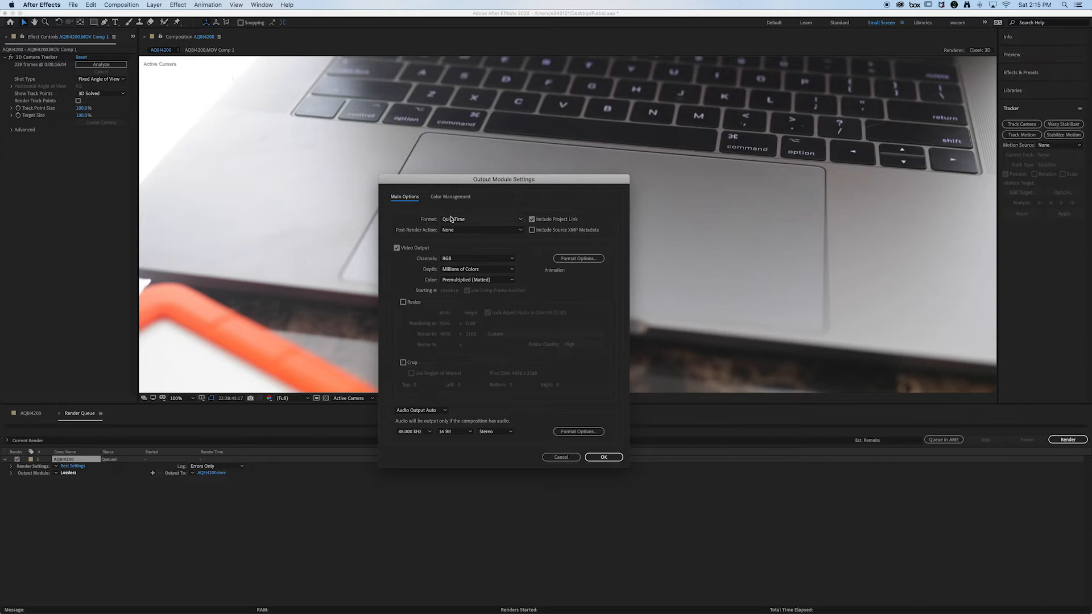
{"action": "left_click", "coordinate": [484, 221]}
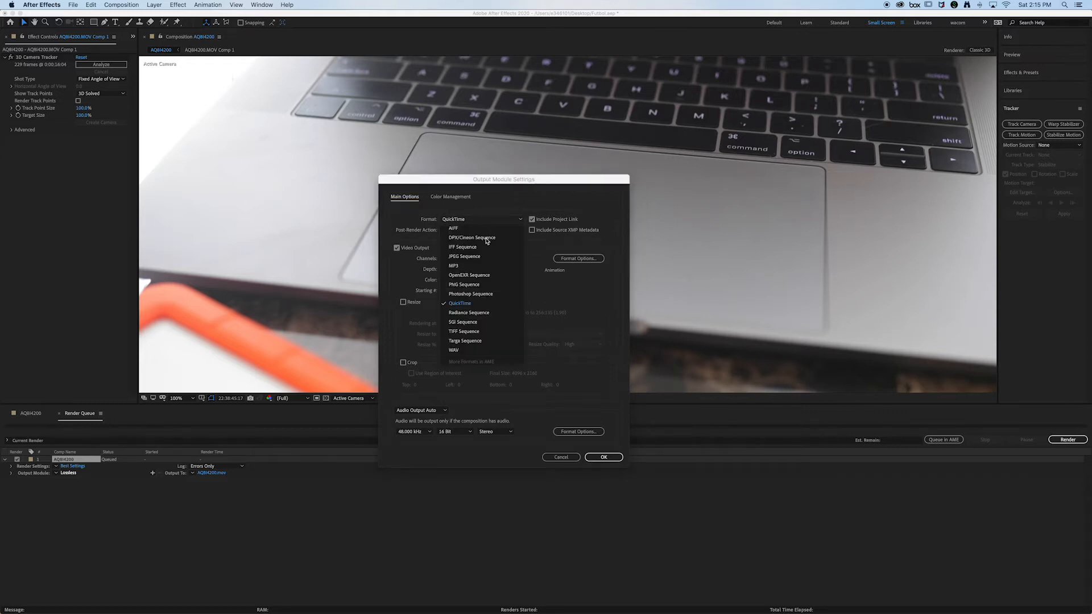
{"action": "left_click", "coordinate": [498, 286]}
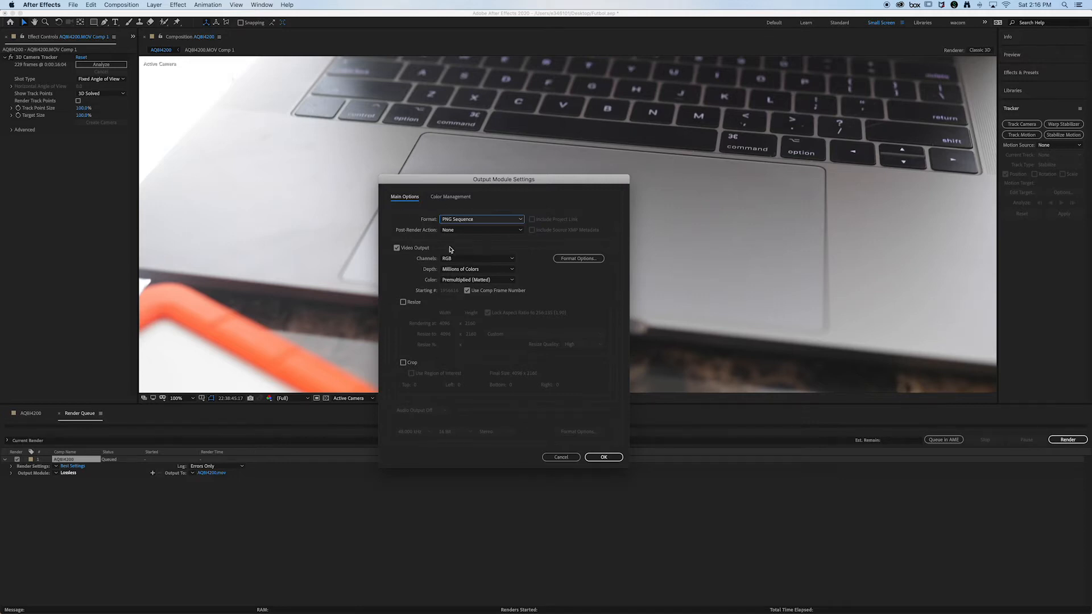
{"action": "left_click", "coordinate": [603, 457]}
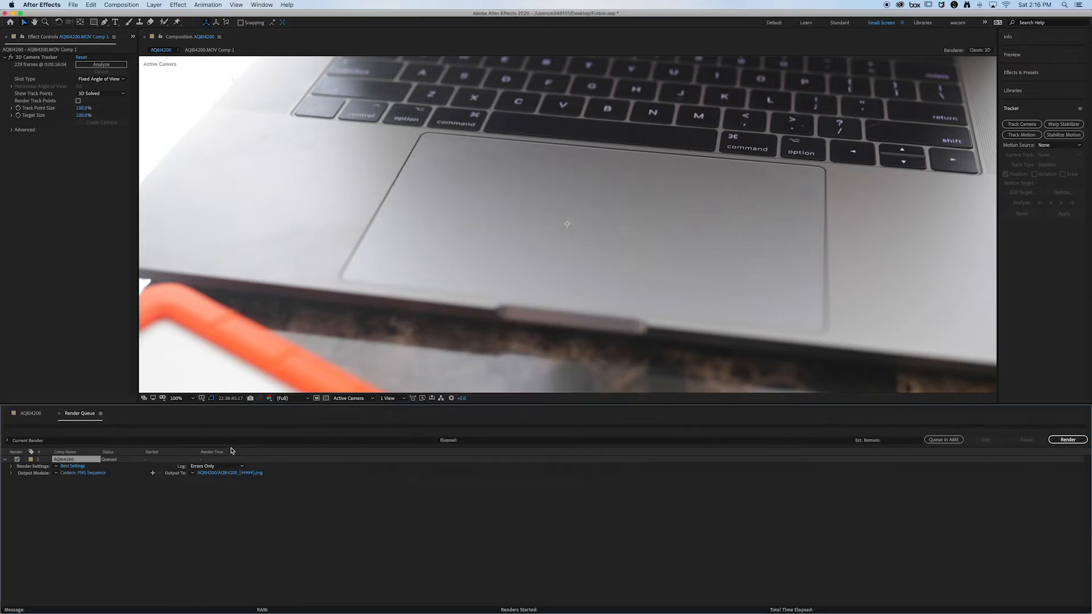
Step: Set the sequence to save on the Desktop as Futol in a subfolder named Futbol, and start the render
{"action": "left_click", "coordinate": [227, 474]}
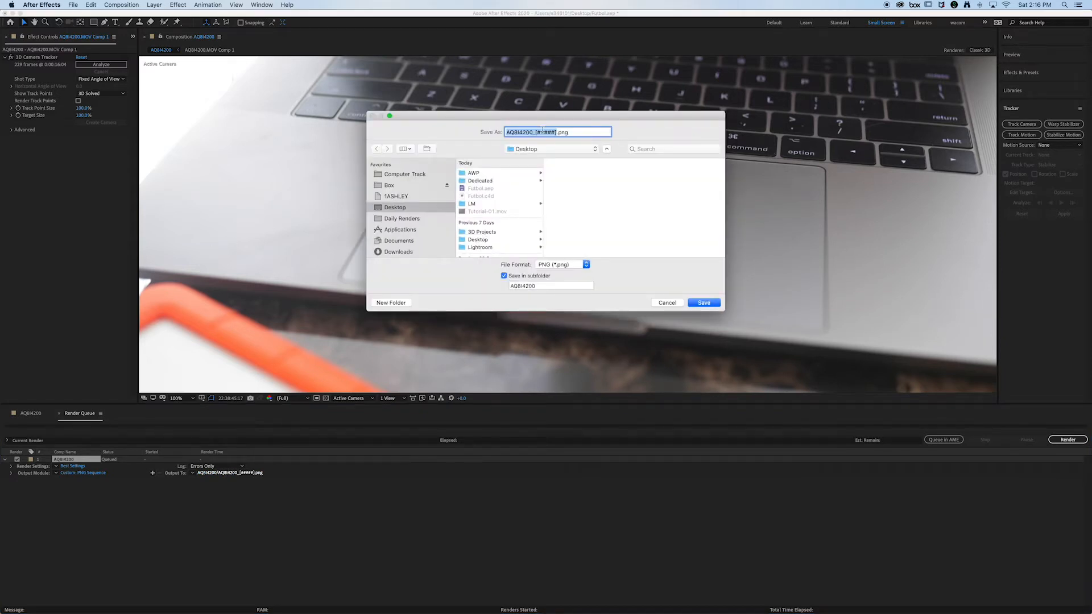
{"action": "type", "text": "Futol"}
{"action": "left_click_drag", "start_coordinate": [546, 284], "coordinate": [497, 284]}
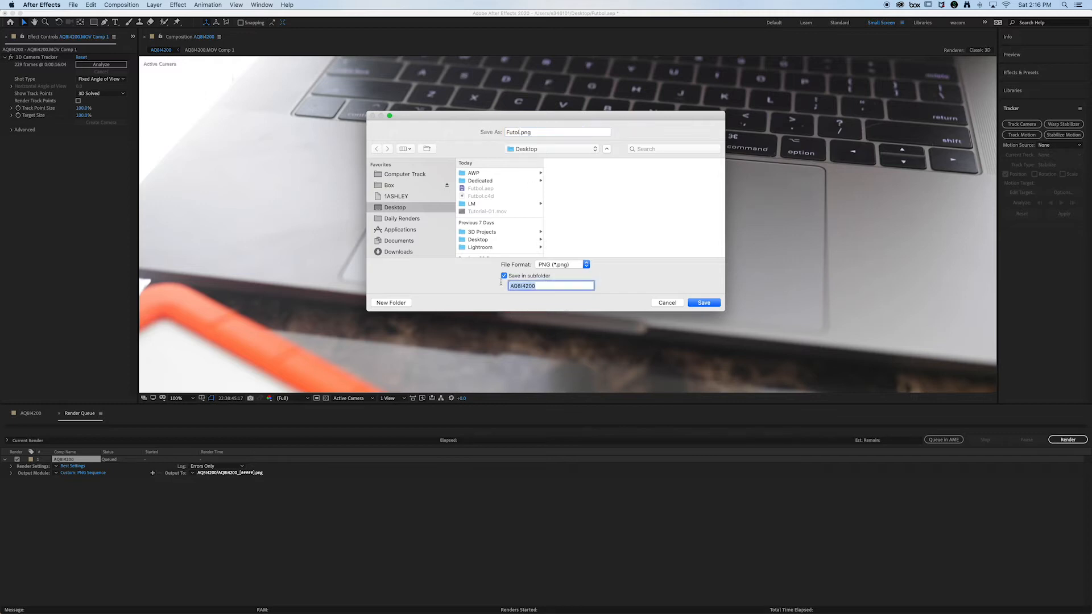
{"action": "type", "text": "Futbol"}
{"action": "left_click", "coordinate": [703, 302]}
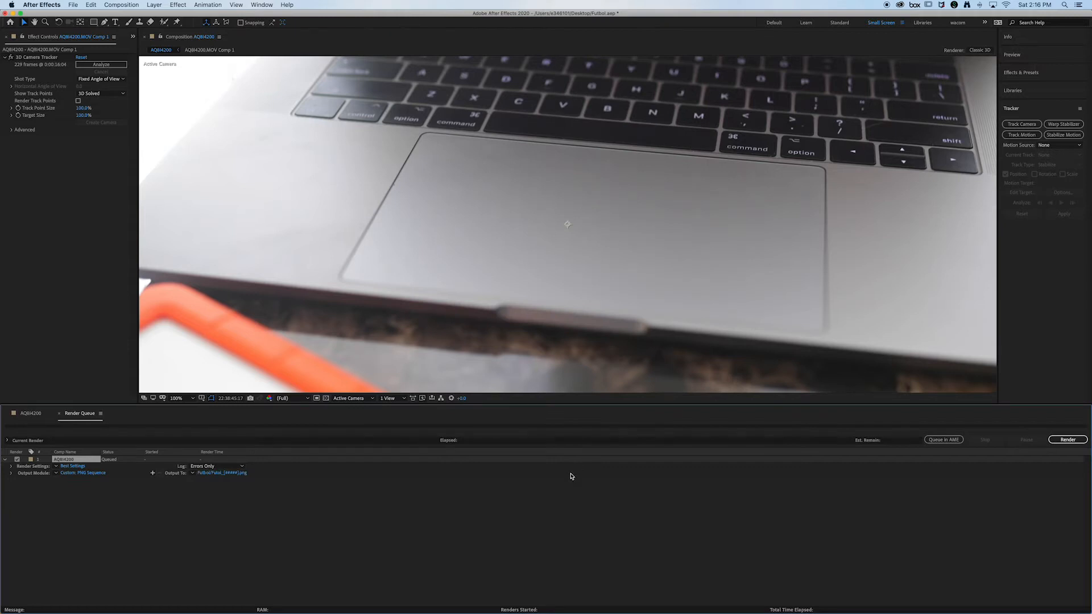
{"action": "left_click", "coordinate": [1067, 441]}
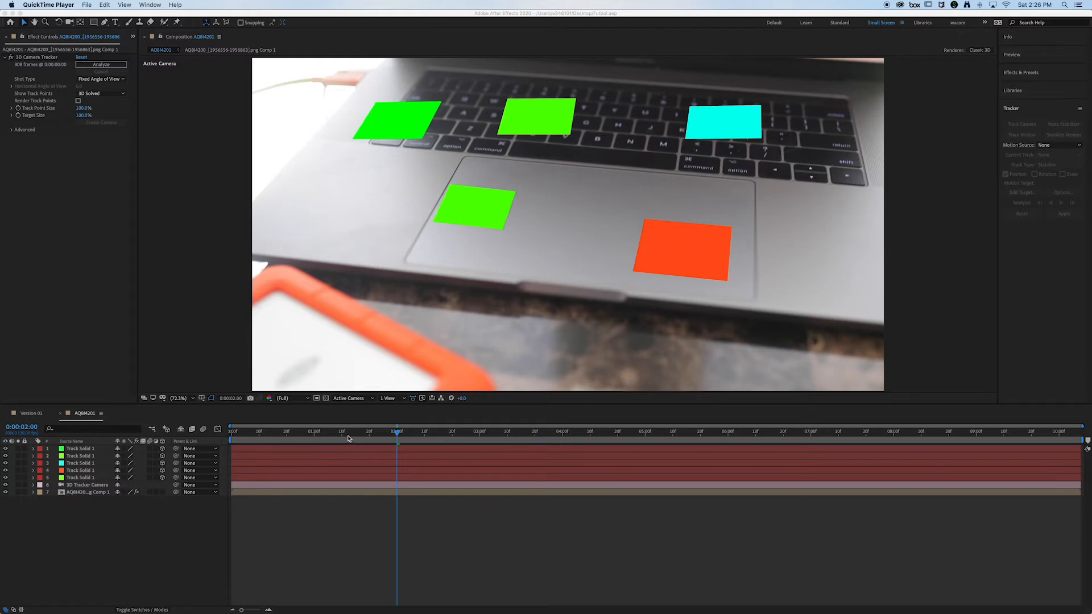
Step: Look at the Version 01 composition, return to the other one and hide its five track solids and 3D Tracker Camera layer
{"action": "left_click", "coordinate": [784, 439]}
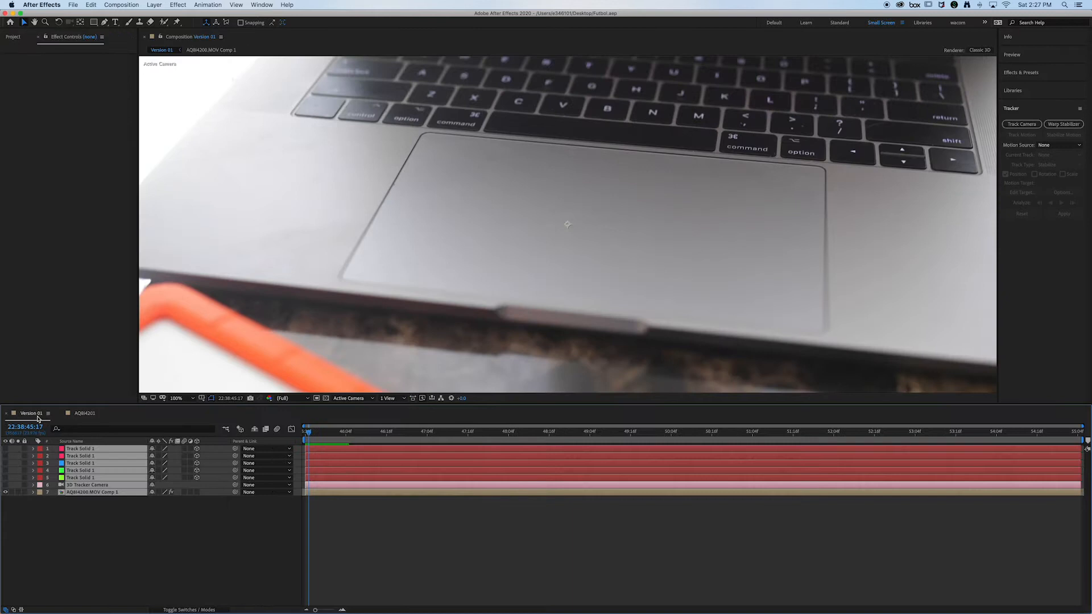
{"action": "left_click", "coordinate": [32, 413]}
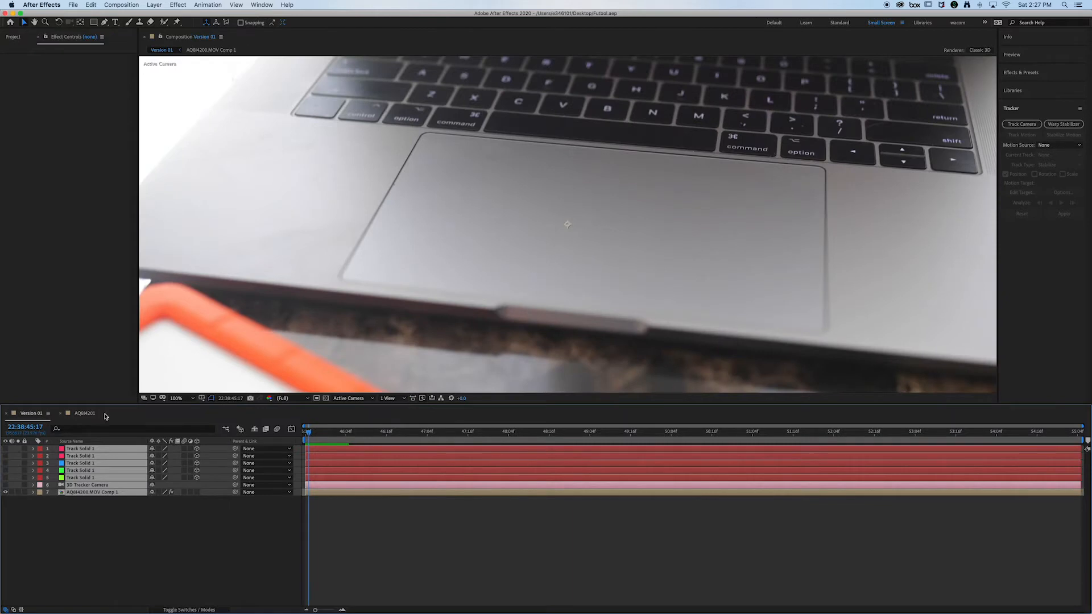
{"action": "left_click", "coordinate": [500, 438]}
{"action": "left_click", "coordinate": [85, 415]}
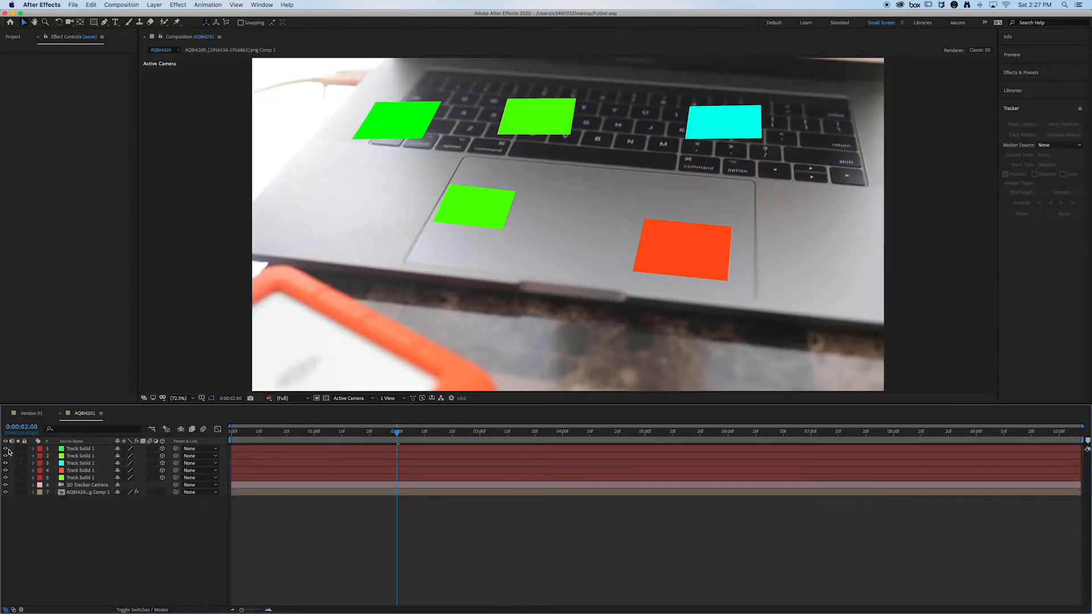
{"action": "left_click_drag", "start_coordinate": [6, 449], "coordinate": [5, 487]}
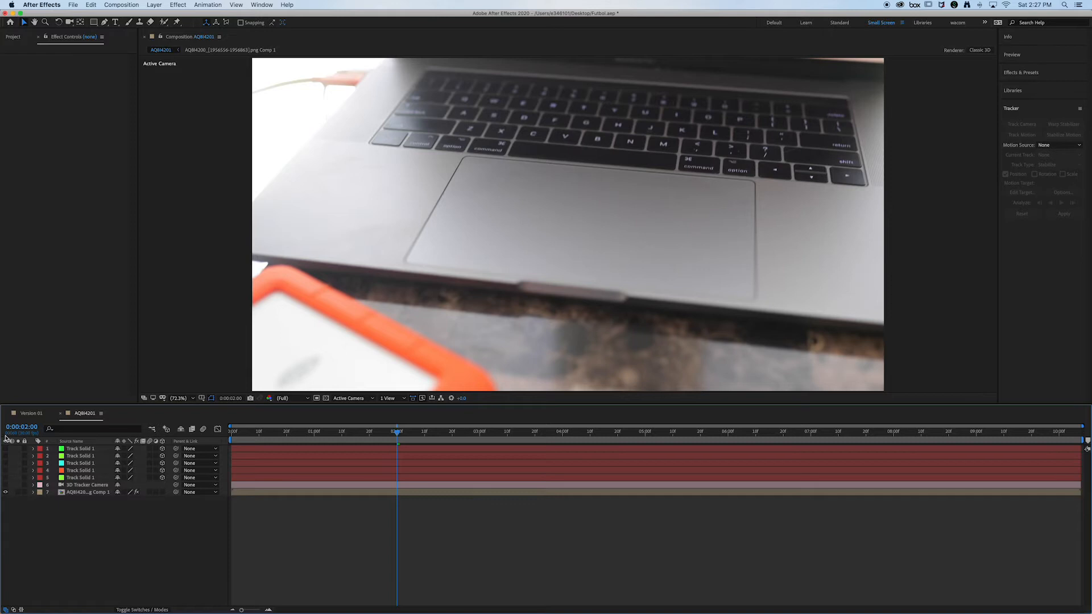
{"action": "mouse_move", "coordinate": [608, 613]}
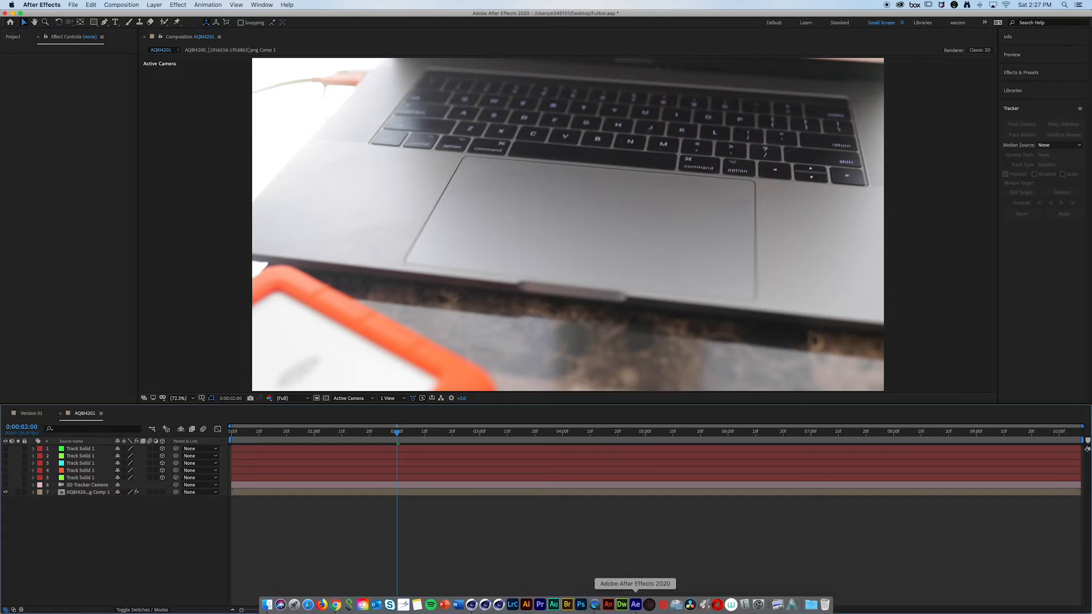
{"action": "left_click", "coordinate": [471, 604]}
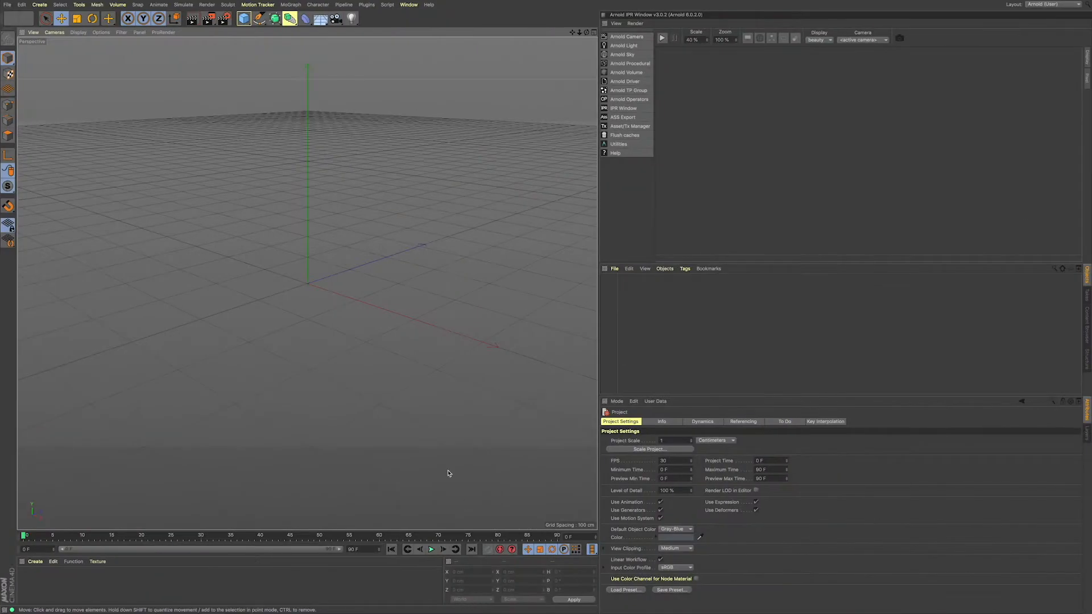
{"action": "key", "text": "ctrl+Left"}
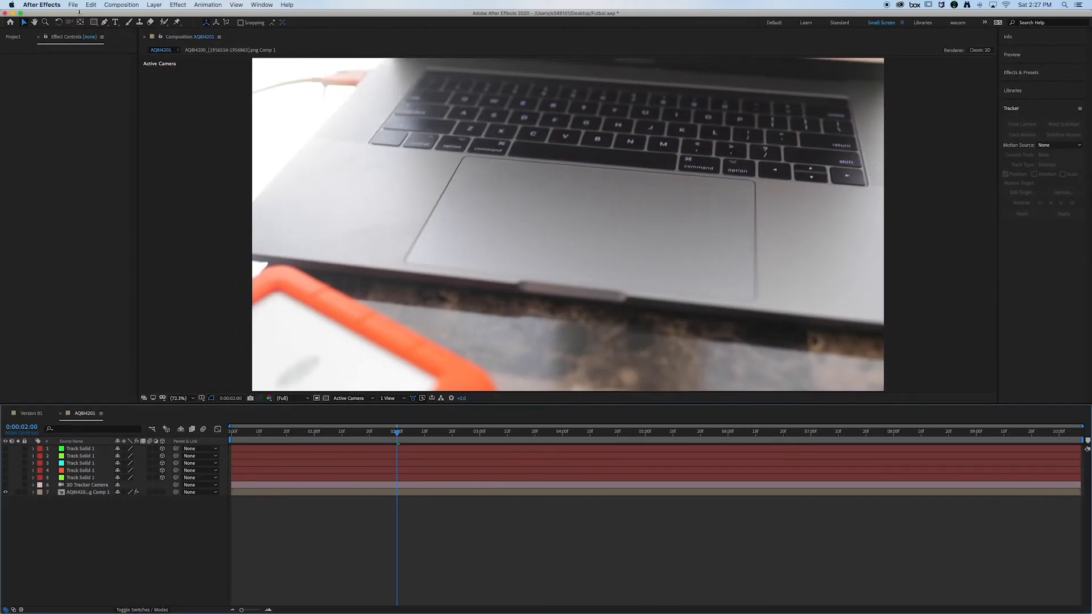
{"action": "mouse_move", "coordinate": [471, 612]}
{"action": "left_click", "coordinate": [92, 5]}
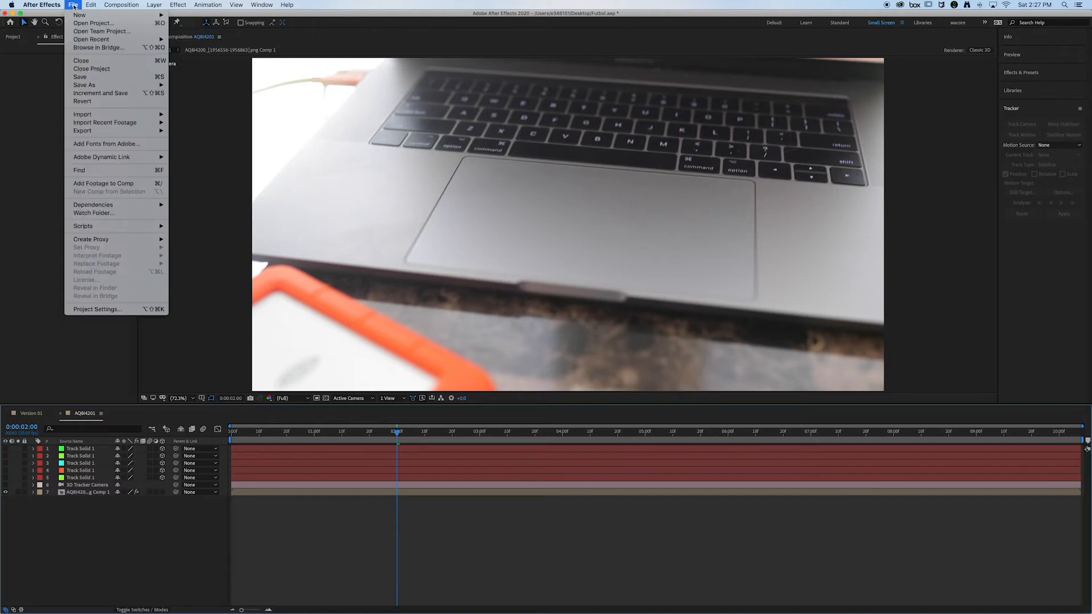
{"action": "mouse_move", "coordinate": [121, 5]}
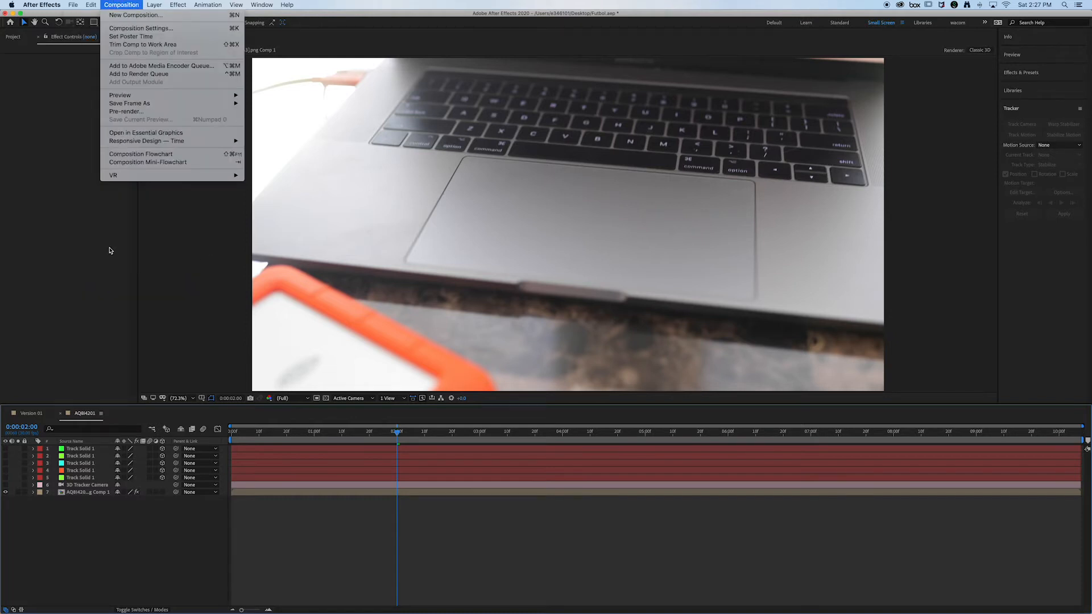
{"action": "left_click", "coordinate": [110, 250]}
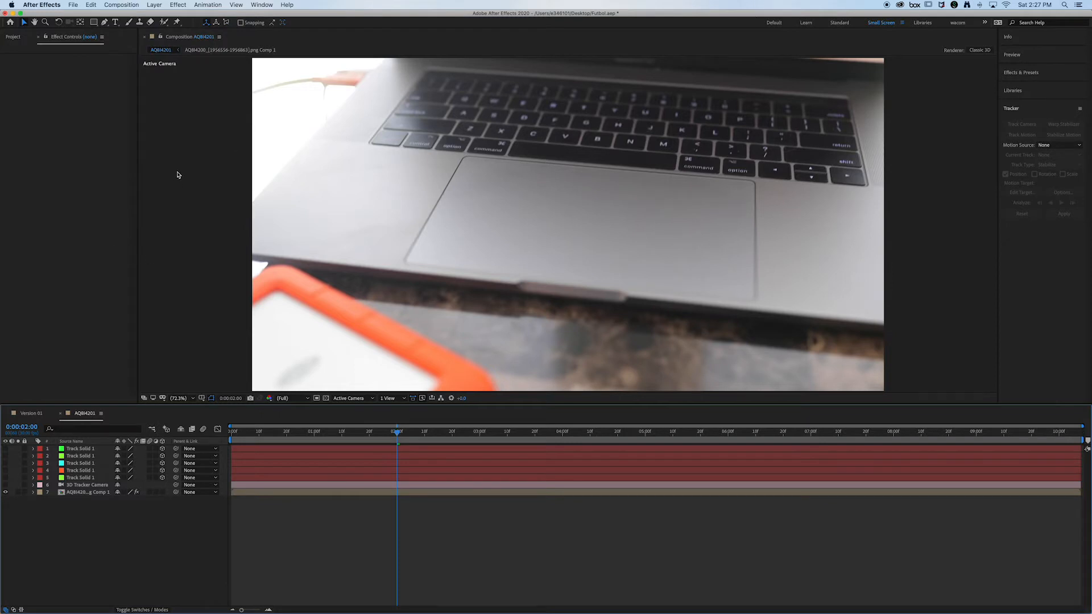
{"action": "key", "text": "F4"}
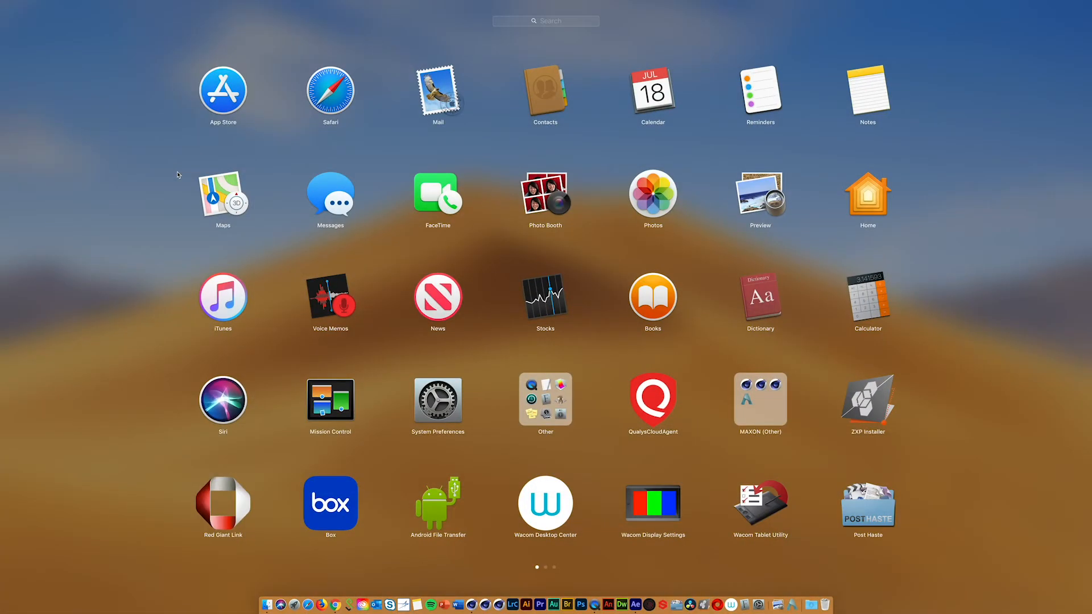
{"action": "left_click_drag", "start_coordinate": [354, 234], "coordinate": [165, 254]}
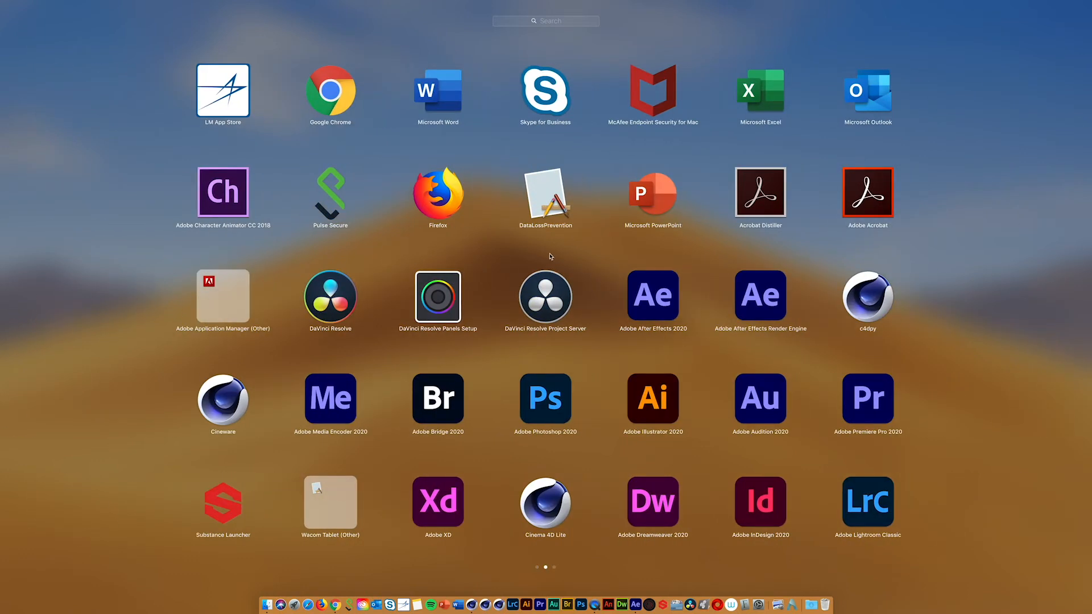
{"action": "left_click_drag", "start_coordinate": [551, 257], "coordinate": [687, 268]}
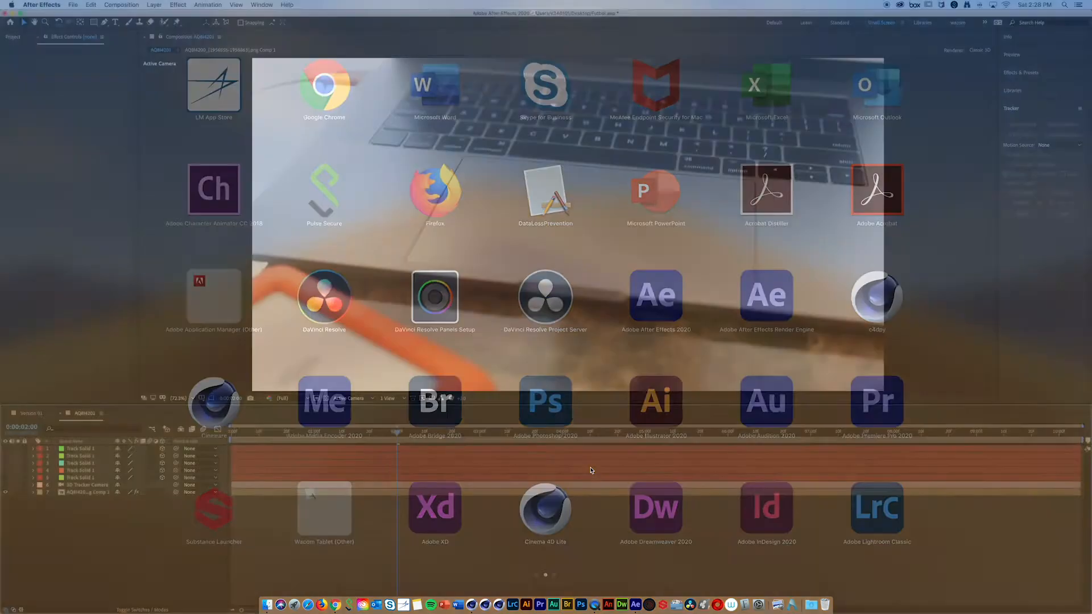
Step: Switch to Cinema 4D and open Futbol(1).c4d from the Desktop
{"action": "key", "text": "ctrl+Right"}
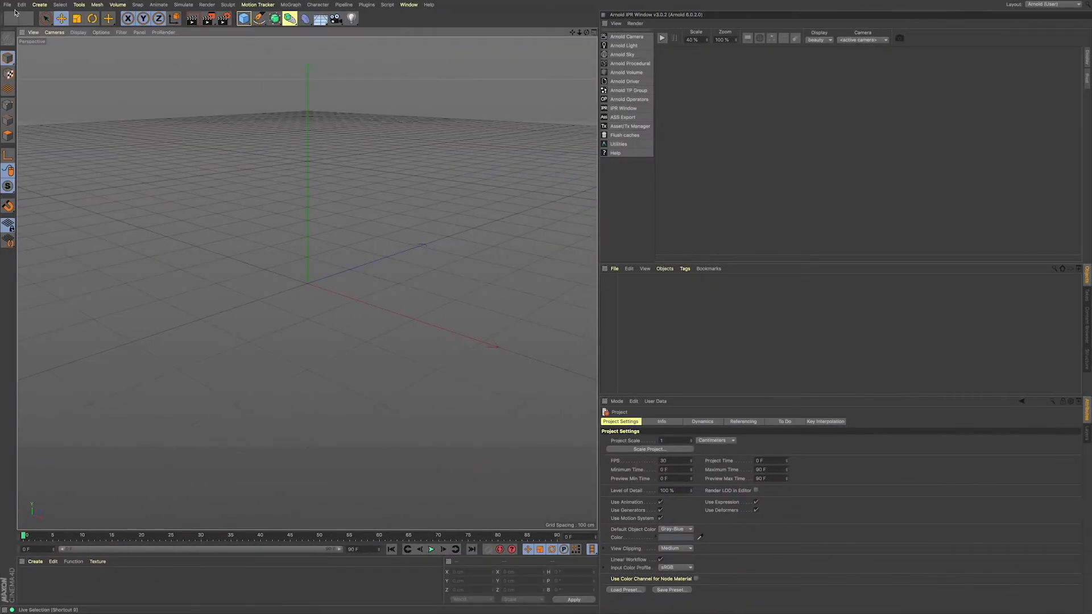
{"action": "left_click", "coordinate": [8, 5]}
{"action": "left_click", "coordinate": [10, 27]}
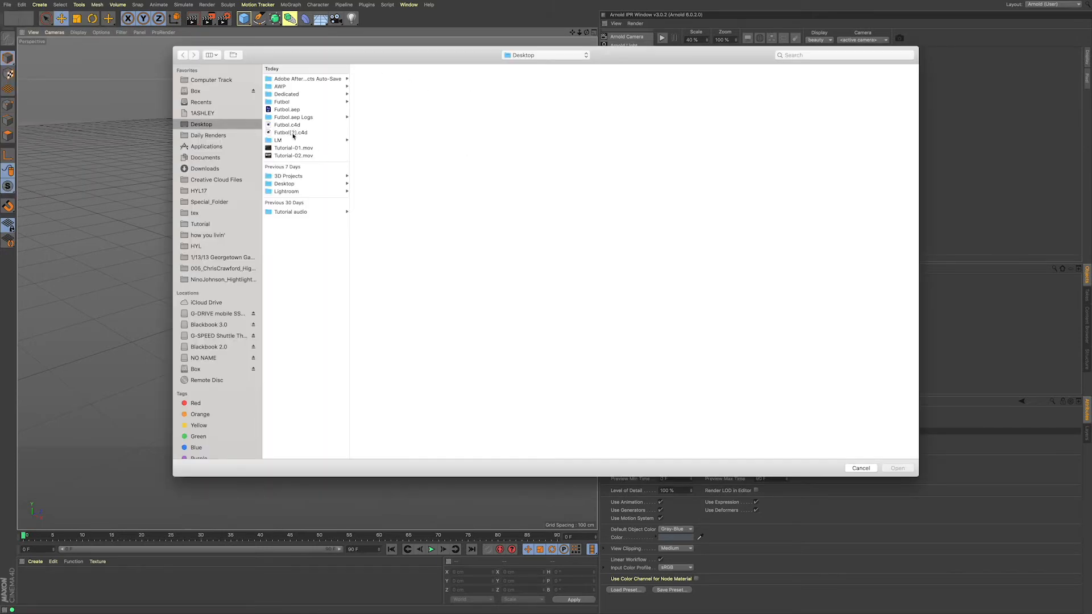
{"action": "left_click", "coordinate": [293, 133]}
{"action": "left_click", "coordinate": [889, 470]}
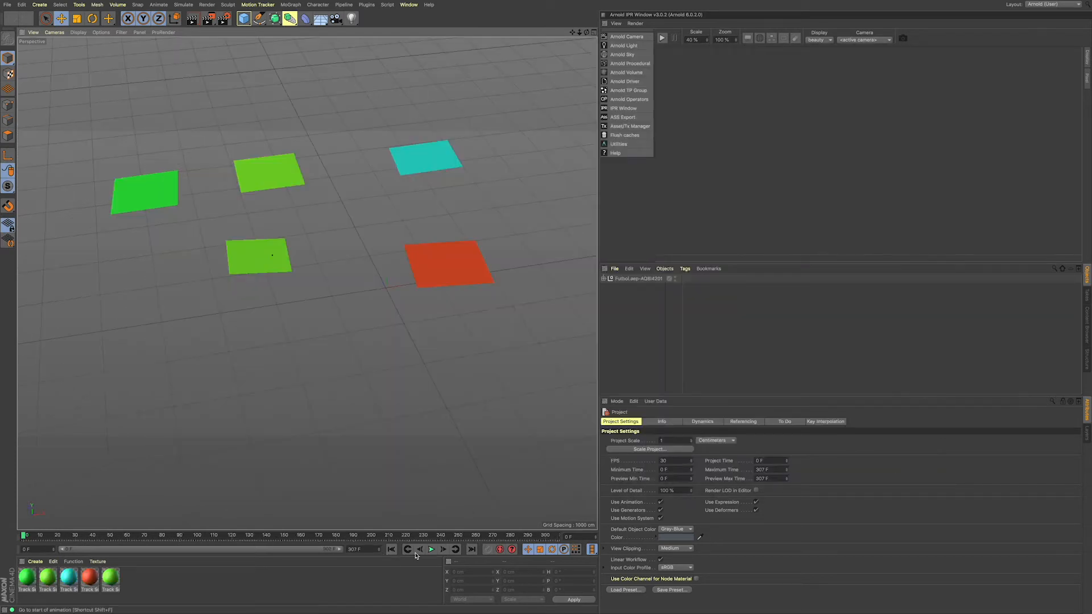
Step: Play the imported scene to check the tracked camera motion against the solids, and examine the imported object's hierarchy
{"action": "left_click", "coordinate": [430, 551]}
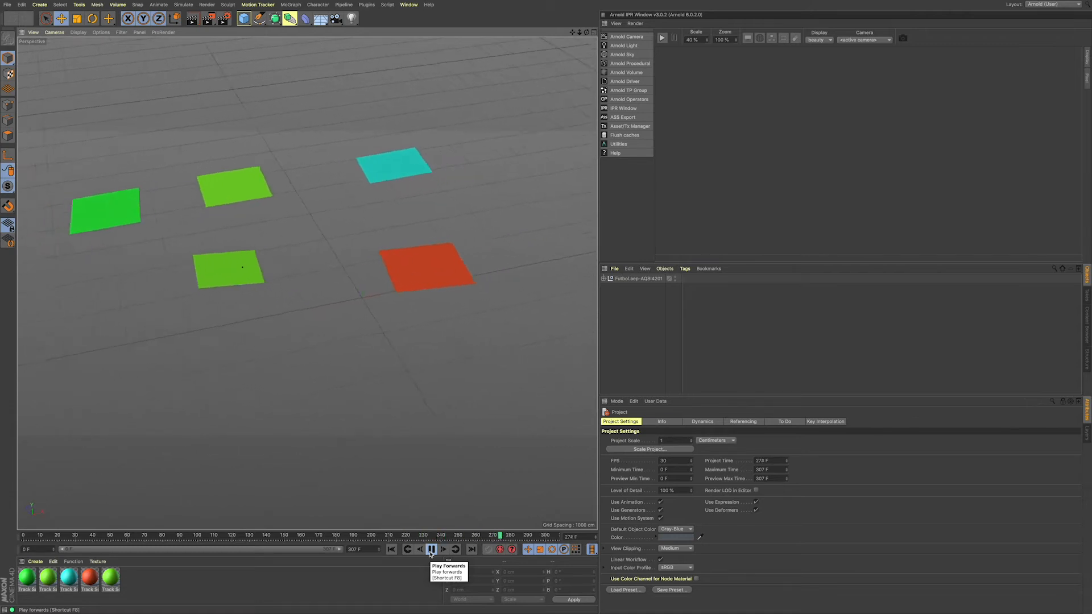
{"action": "left_click", "coordinate": [431, 550]}
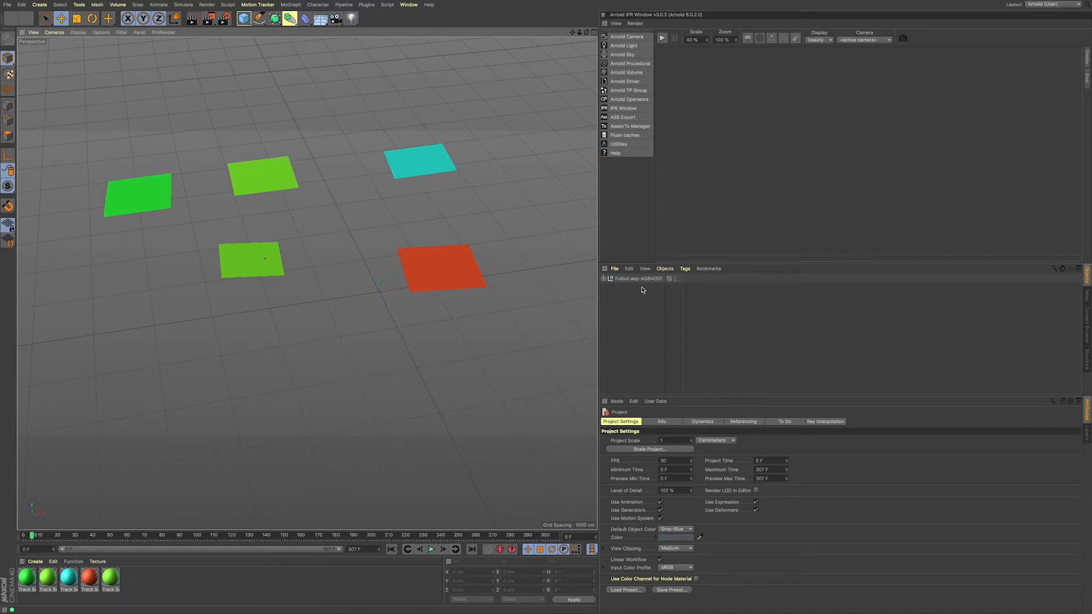
{"action": "left_click", "coordinate": [603, 279]}
{"action": "left_click", "coordinate": [604, 279]}
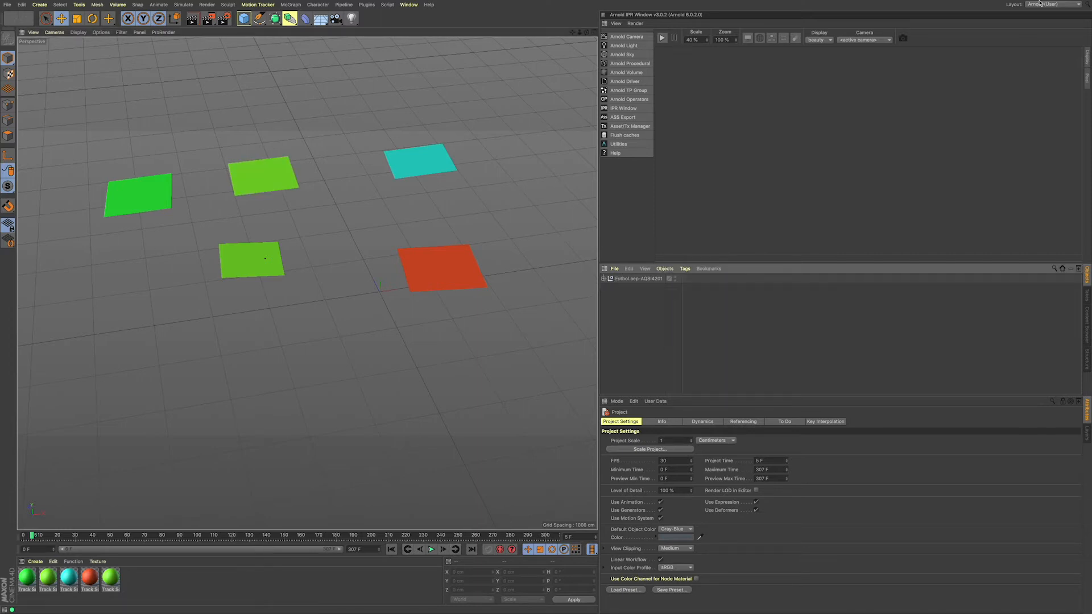
Step: Switch the interface to the Startup (User) layout and widen the viewport
{"action": "left_click", "coordinate": [1061, 4]}
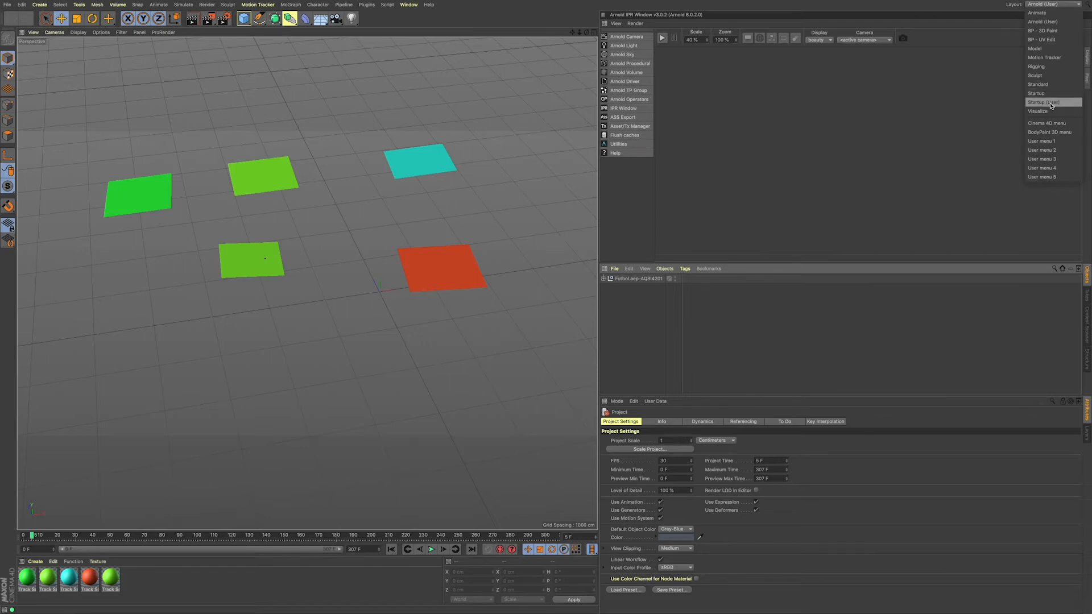
{"action": "left_click", "coordinate": [1051, 102]}
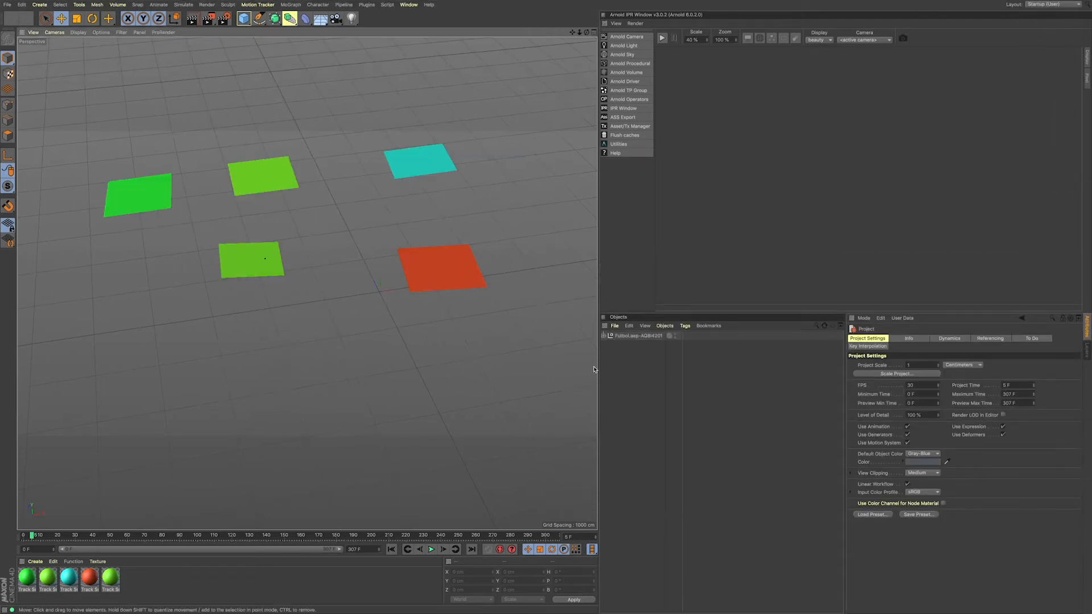
{"action": "left_click", "coordinate": [604, 336]}
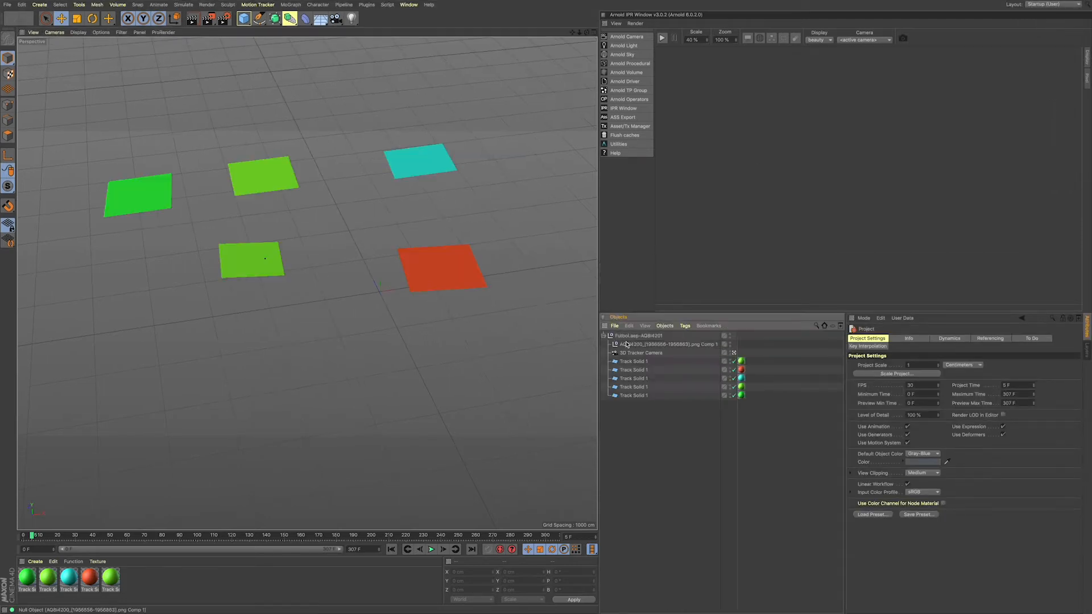
{"action": "left_click_drag", "start_coordinate": [599, 232], "coordinate": [640, 234]}
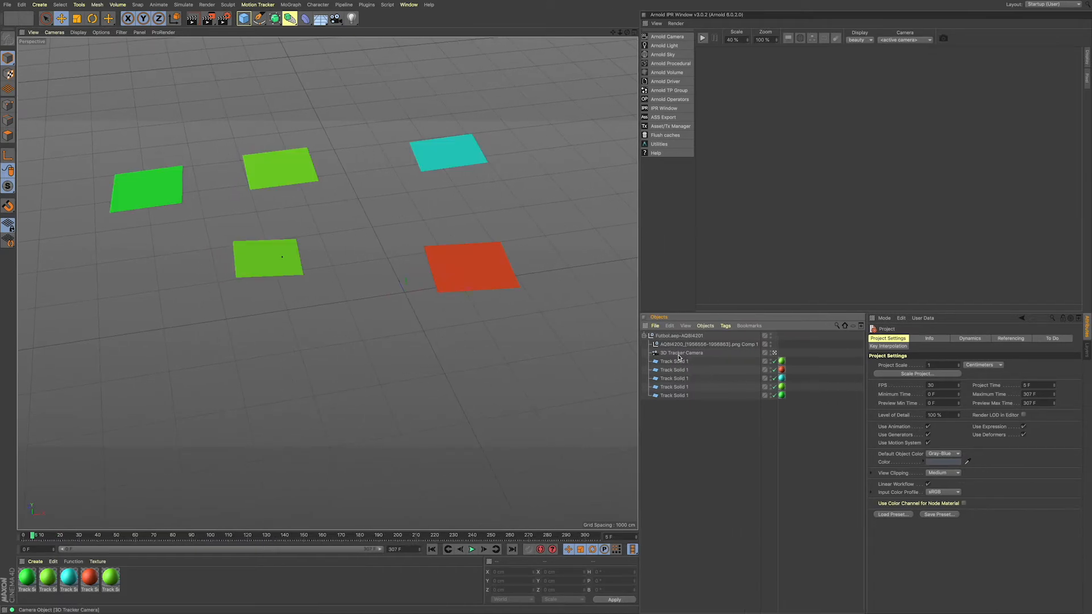
Step: Examine the comp null and 3D Tracker Camera in the imported Futbol hierarchy, and play the scene to check the camera motion
{"action": "left_click", "coordinate": [646, 336]}
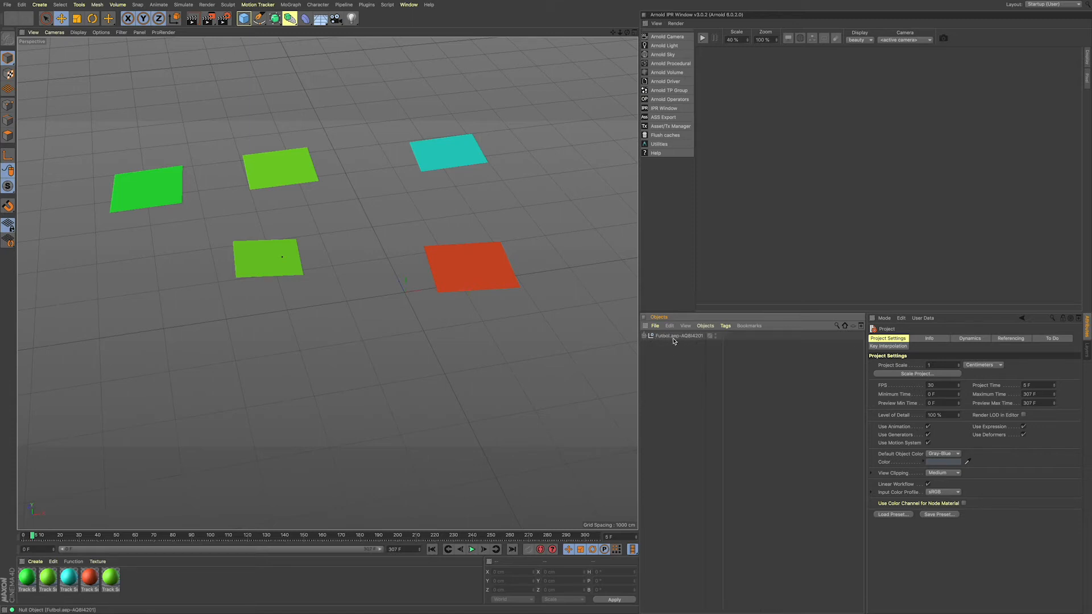
{"action": "left_click", "coordinate": [647, 337]}
{"action": "left_click", "coordinate": [667, 345]}
{"action": "left_click", "coordinate": [677, 352]}
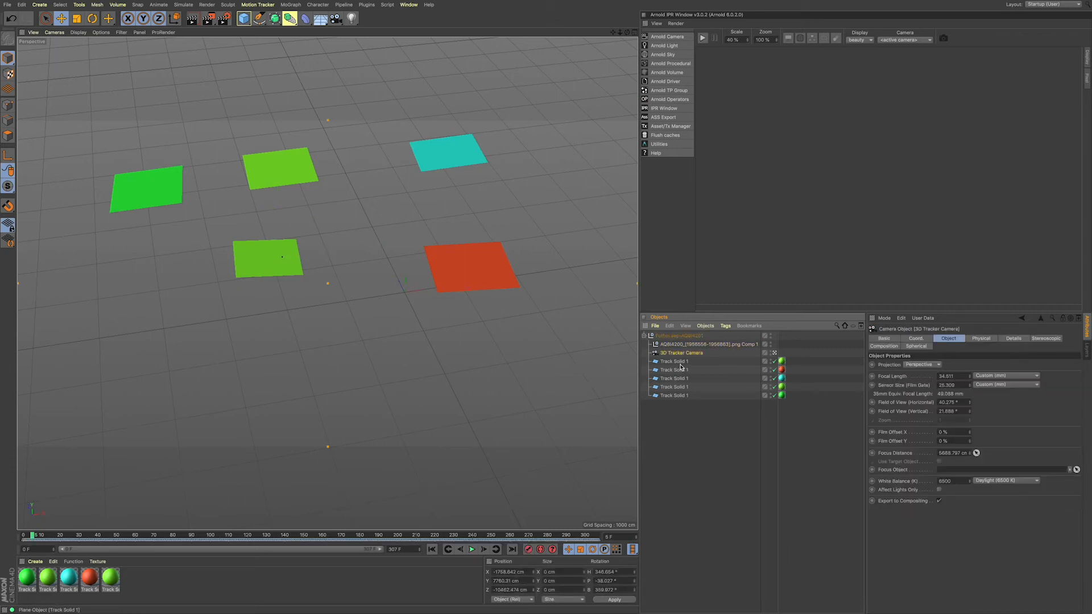
{"action": "left_click", "coordinate": [472, 549]}
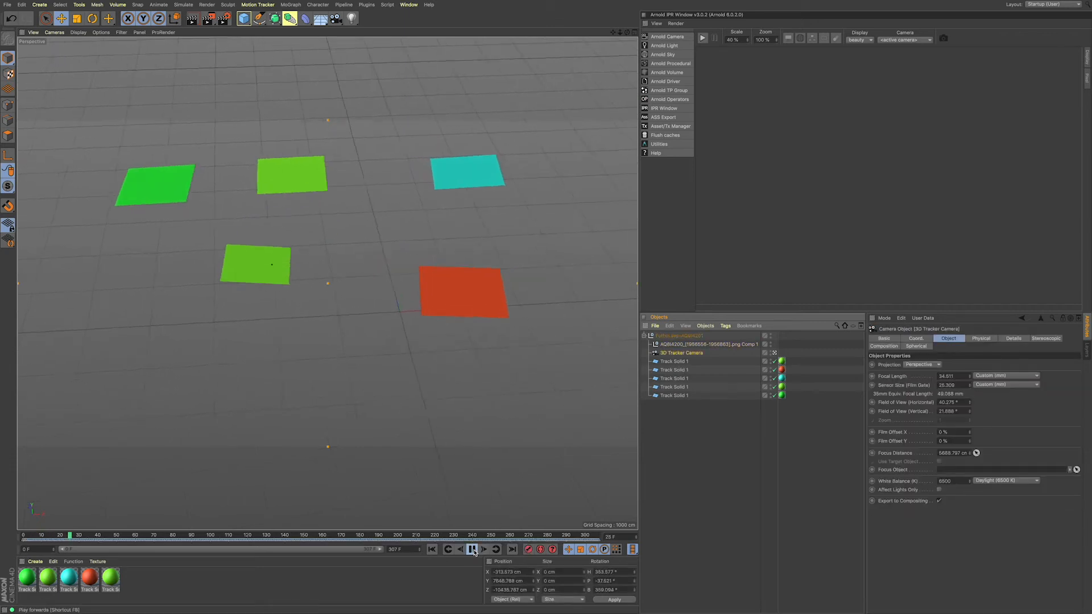
{"action": "left_click", "coordinate": [472, 550]}
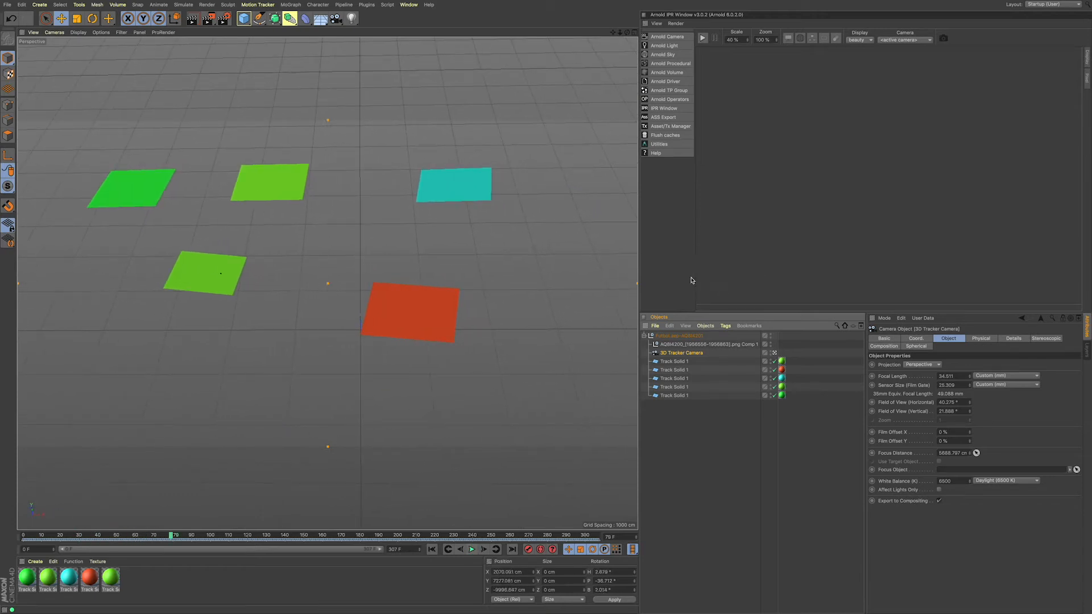
Step: Create a new material and turn off its Reflectance channel
{"action": "double_click", "coordinate": [142, 587]}
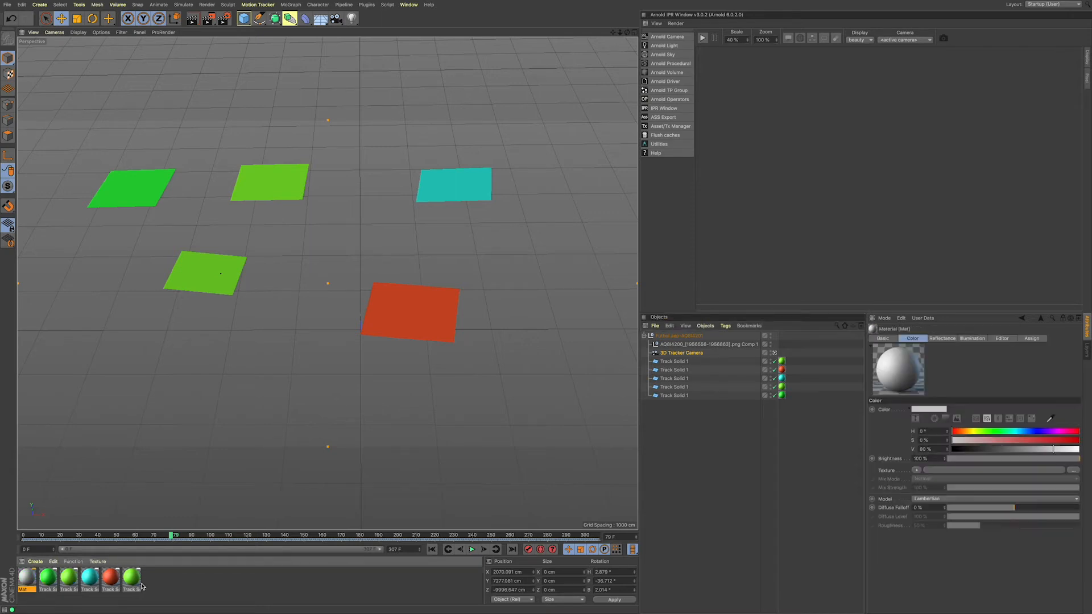
{"action": "double_click", "coordinate": [25, 583]}
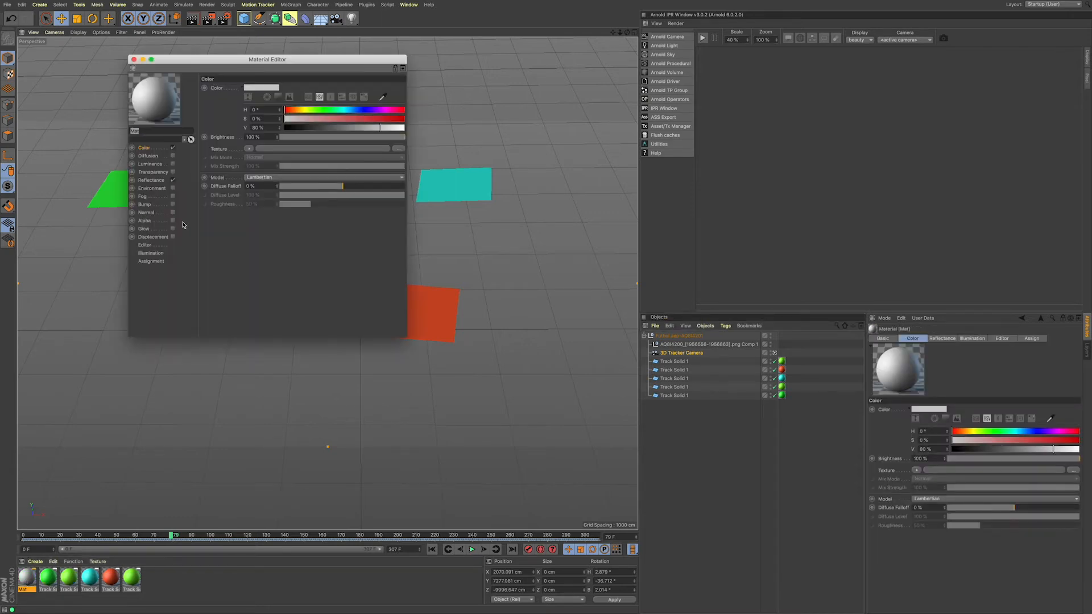
{"action": "left_click_drag", "start_coordinate": [188, 59], "coordinate": [449, 112]}
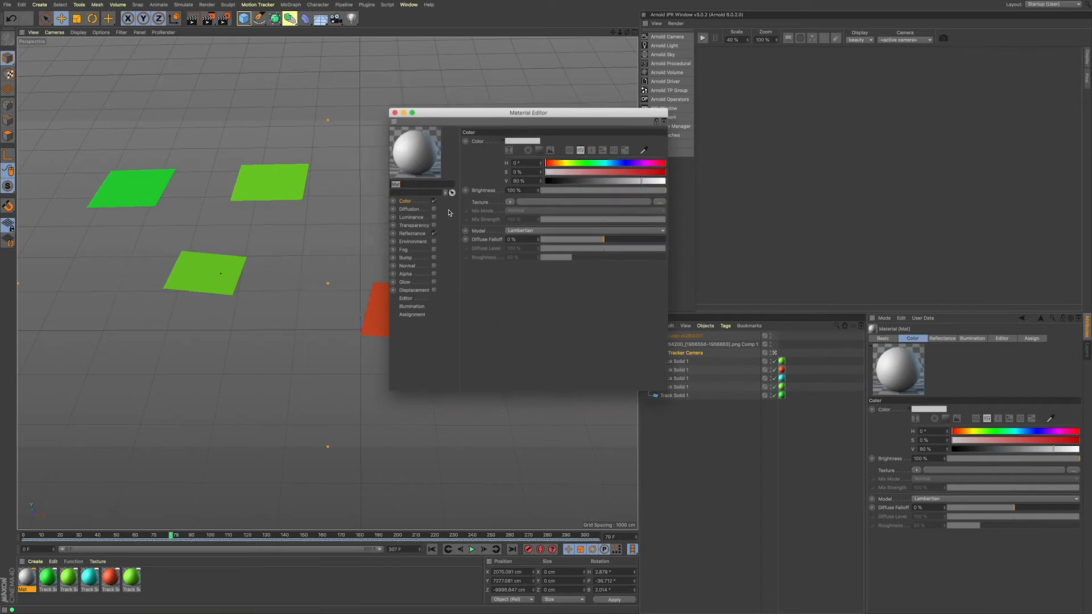
{"action": "left_click", "coordinate": [435, 234]}
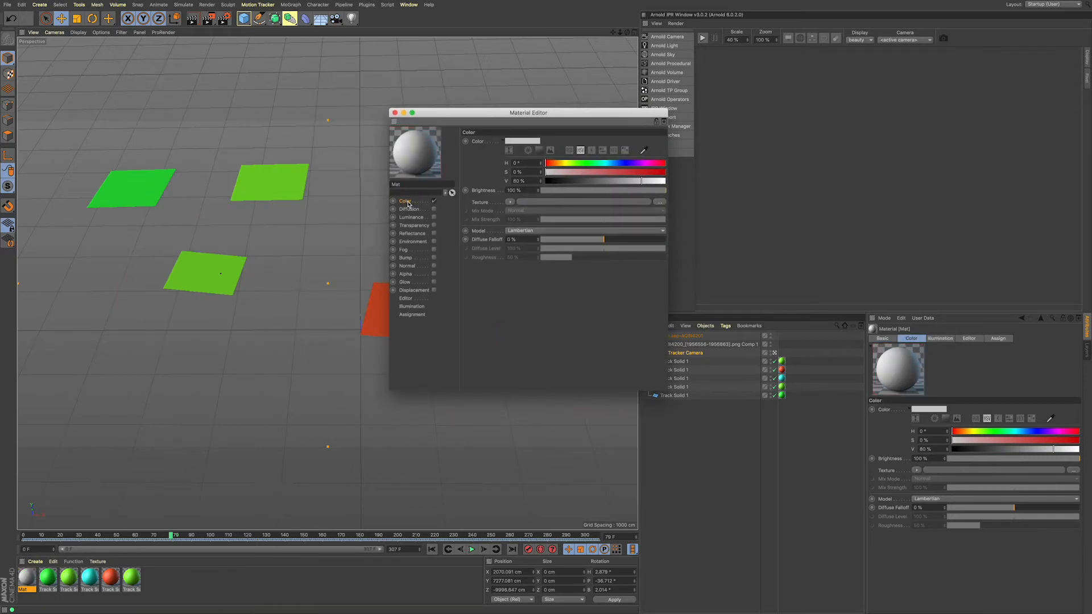
Step: Load AQ8I4200_1956556.png from Computer Track's png sequence folder as the material's color texture, without copying it to the project location
{"action": "left_click", "coordinate": [512, 203]}
{"action": "left_click", "coordinate": [528, 220]}
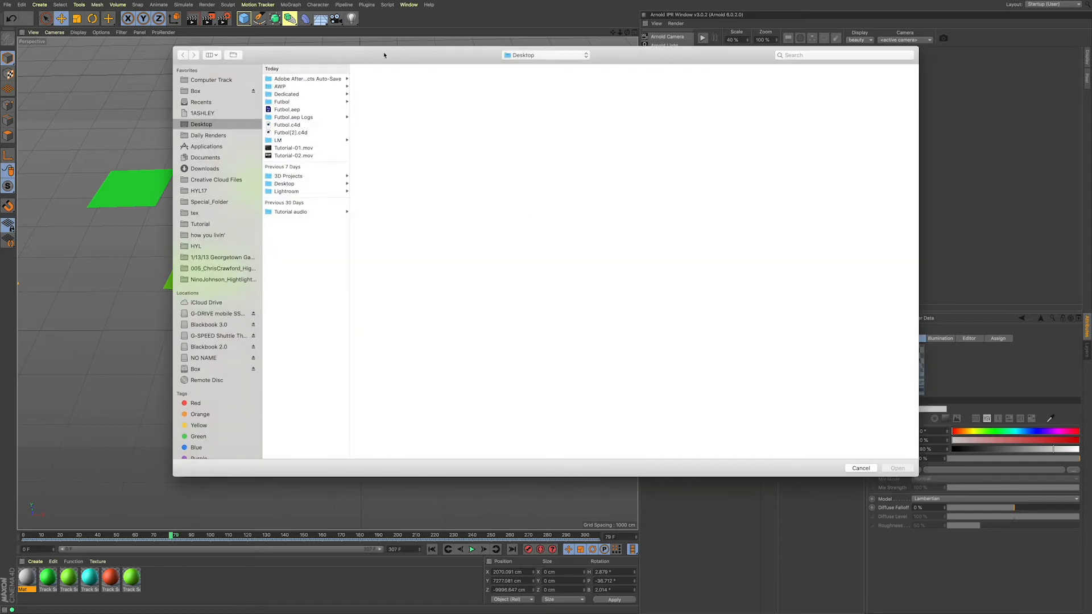
{"action": "left_click_drag", "start_coordinate": [384, 56], "coordinate": [412, 60]}
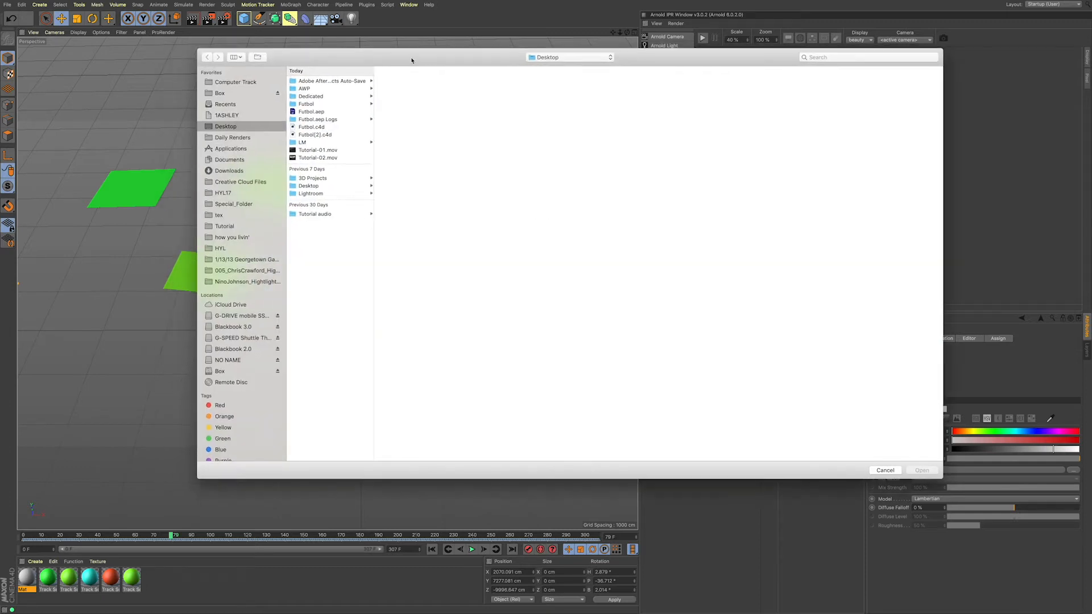
{"action": "left_click", "coordinate": [237, 83]}
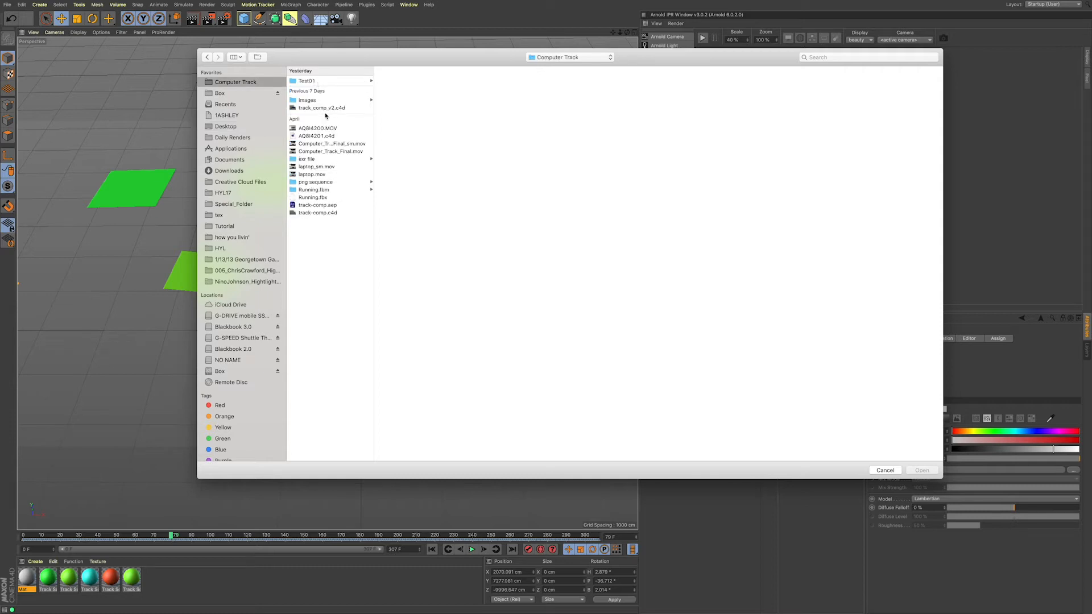
{"action": "left_click", "coordinate": [330, 183]}
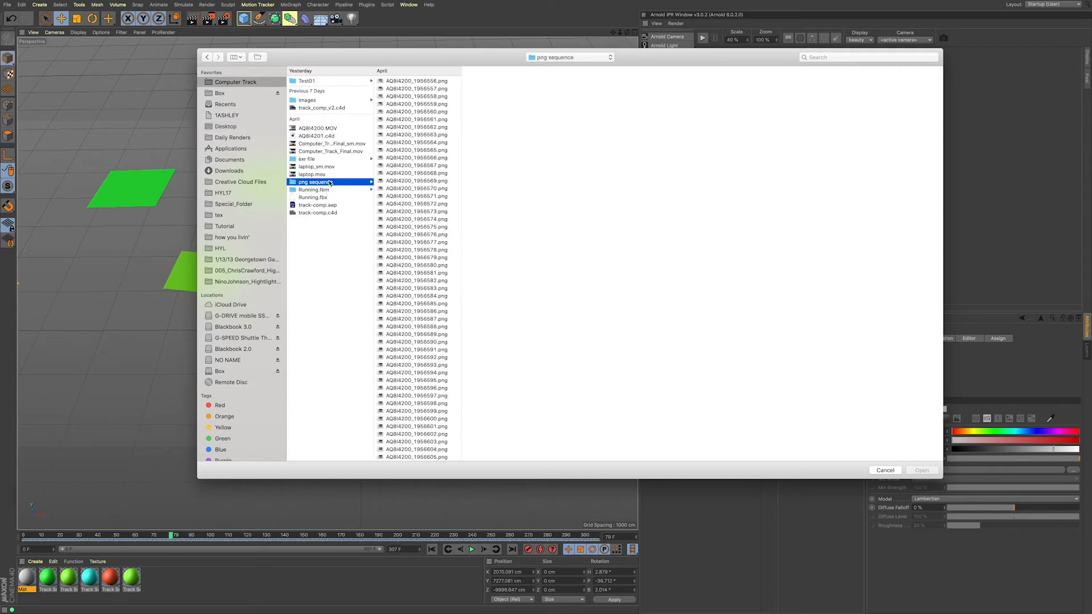
{"action": "left_click", "coordinate": [399, 82]}
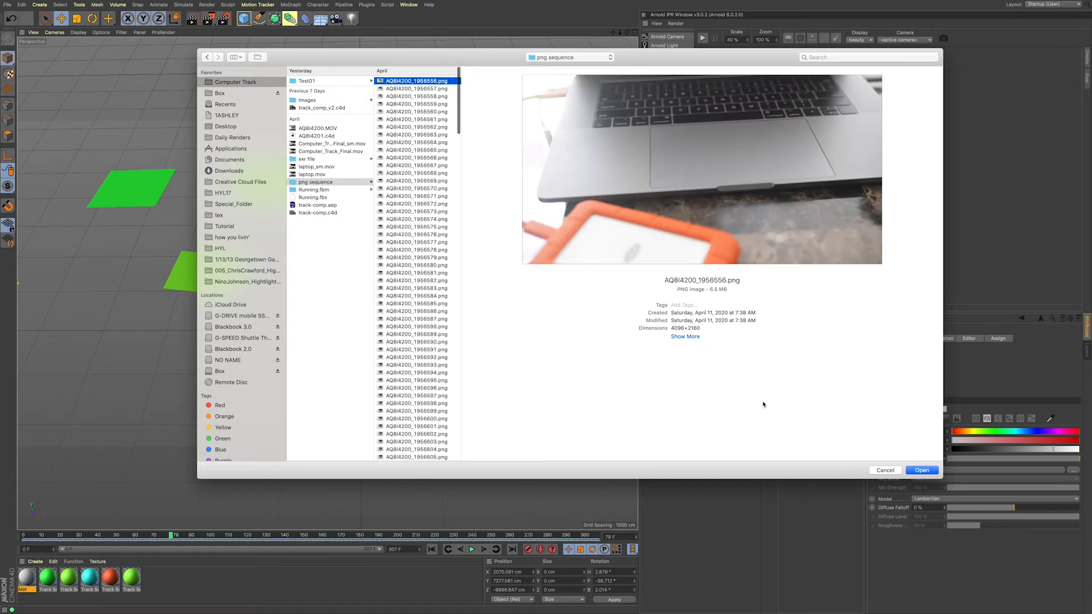
{"action": "left_click", "coordinate": [922, 471]}
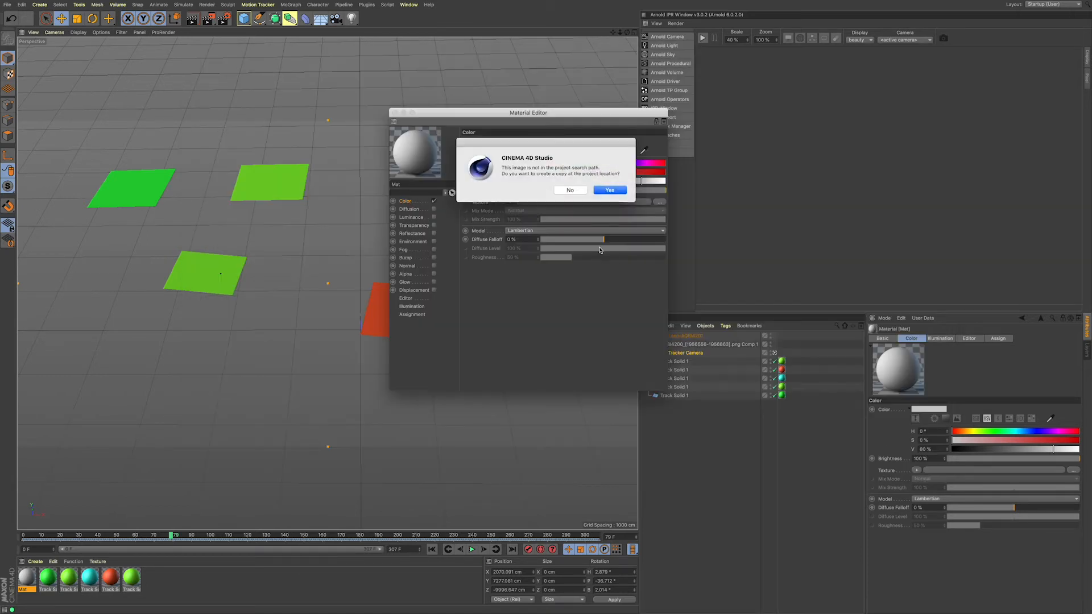
{"action": "left_click", "coordinate": [570, 191]}
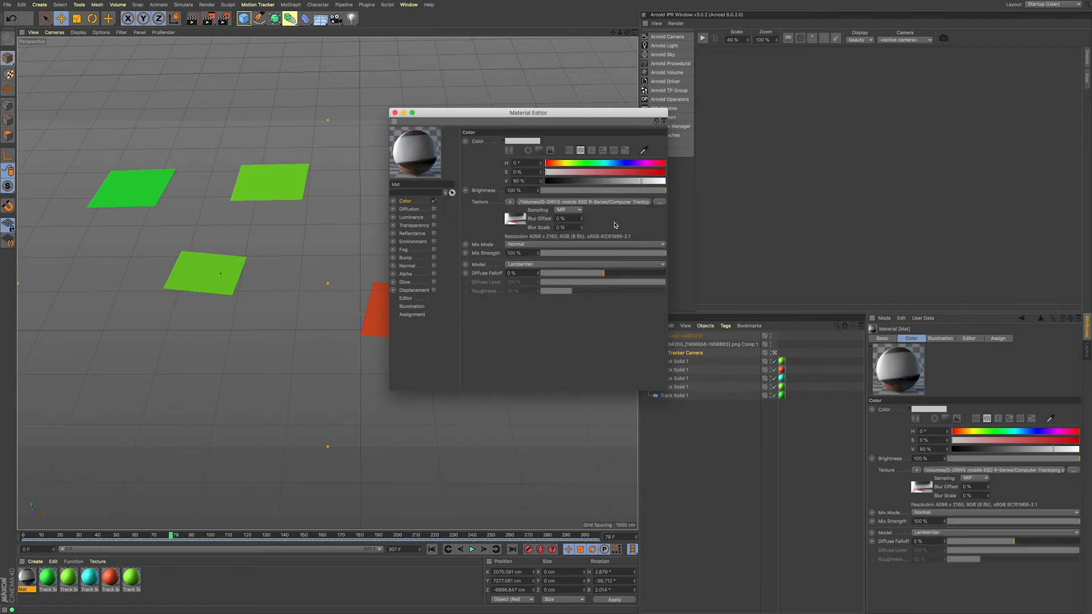
Step: Calculate the color texture's animation frame range and enable Animate Preview for the material
{"action": "left_click", "coordinate": [516, 221]}
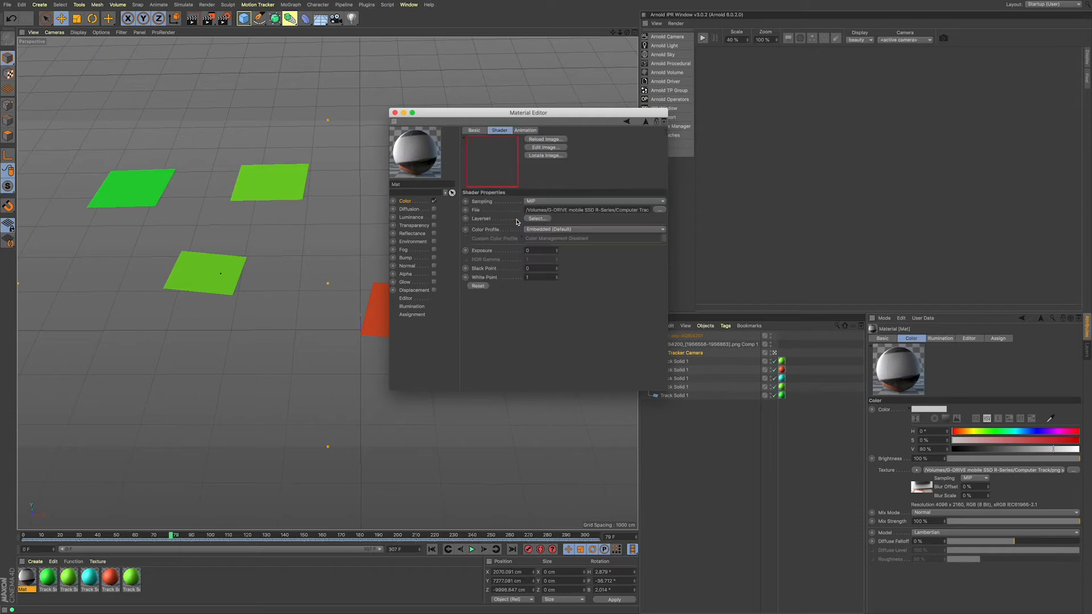
{"action": "left_click", "coordinate": [526, 131]}
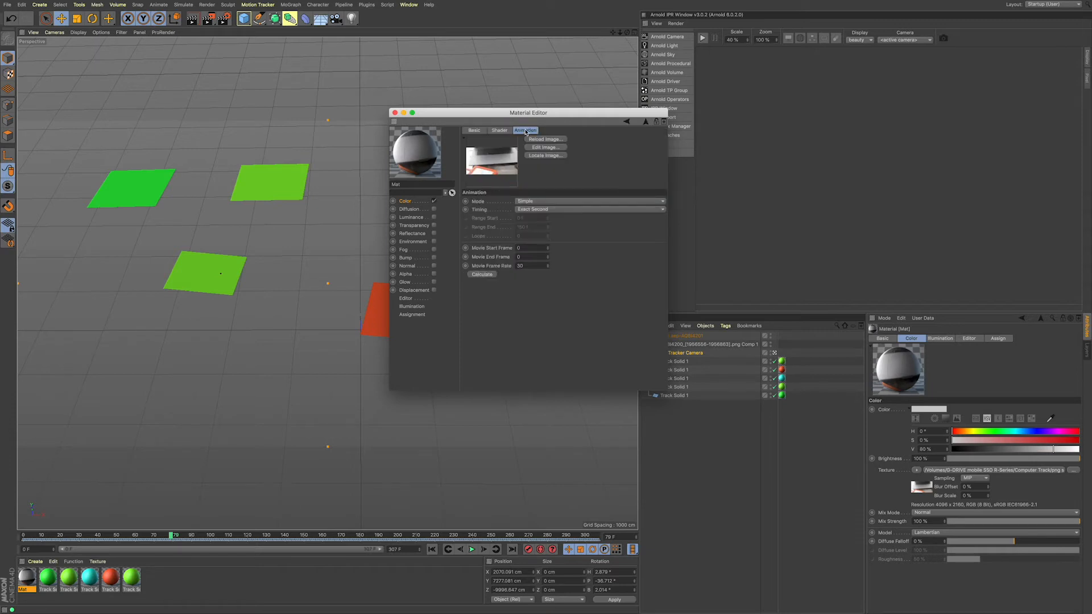
{"action": "left_click", "coordinate": [487, 276]}
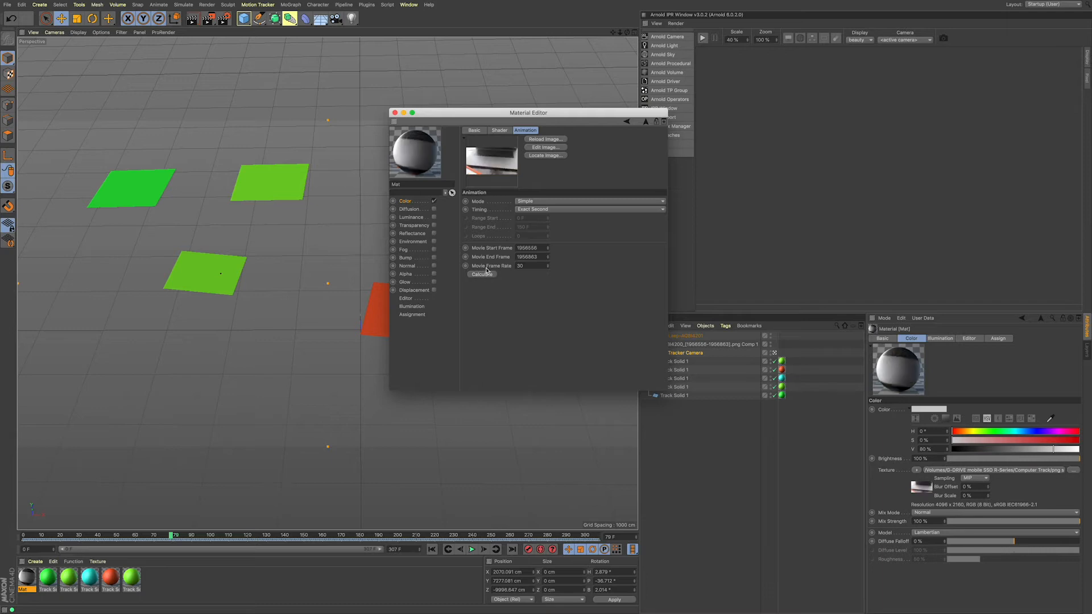
{"action": "left_click", "coordinate": [407, 298]}
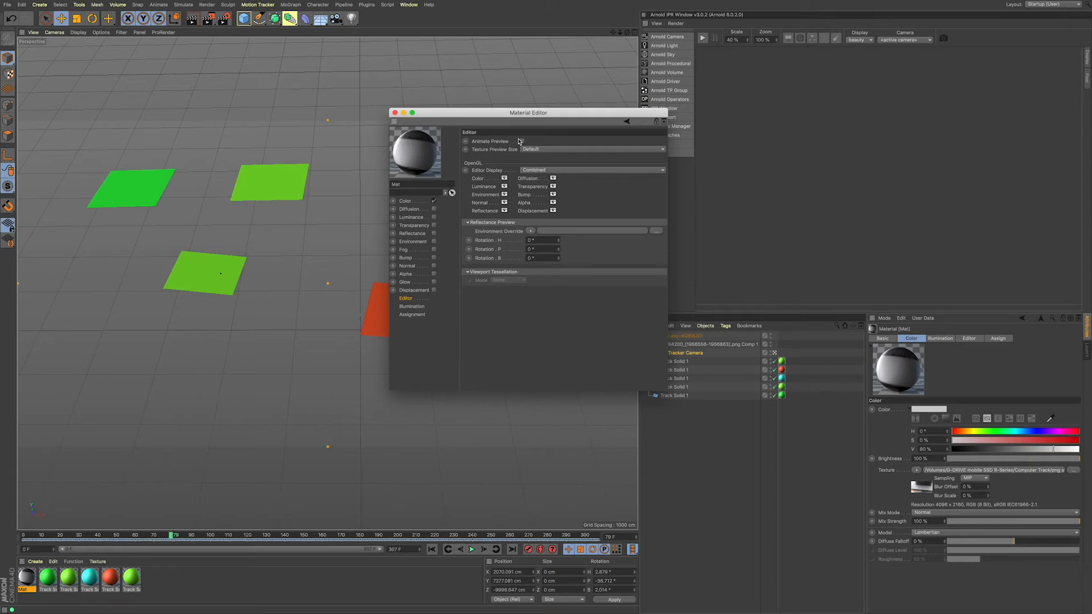
{"action": "left_click", "coordinate": [395, 113]}
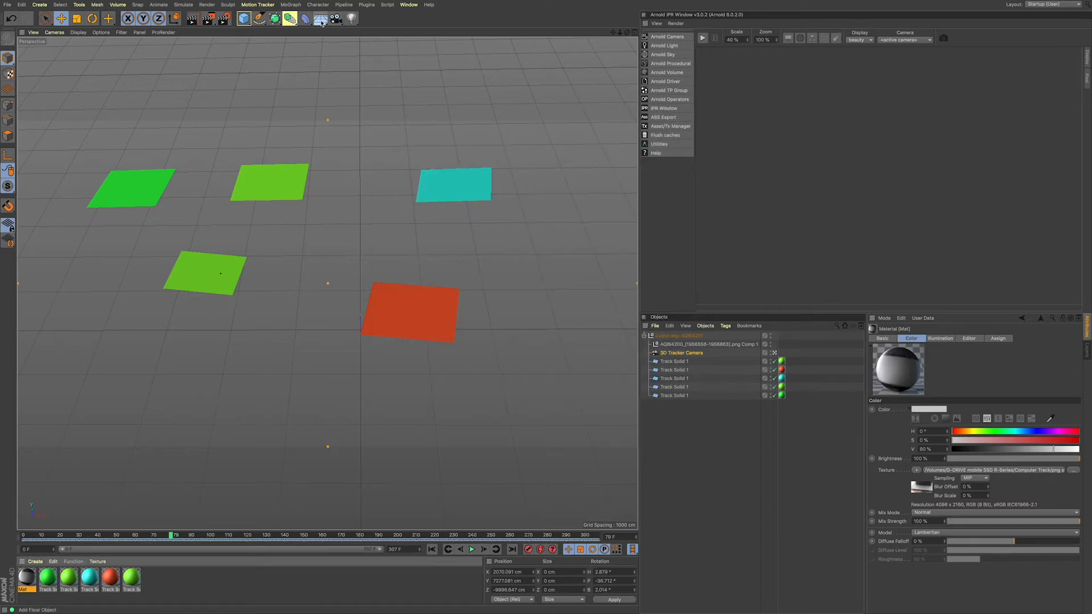
Step: Add a Background object with the footage material applied, and play the scene to check the solids against the footage
{"action": "left_click_drag", "start_coordinate": [322, 22], "coordinate": [353, 101]}
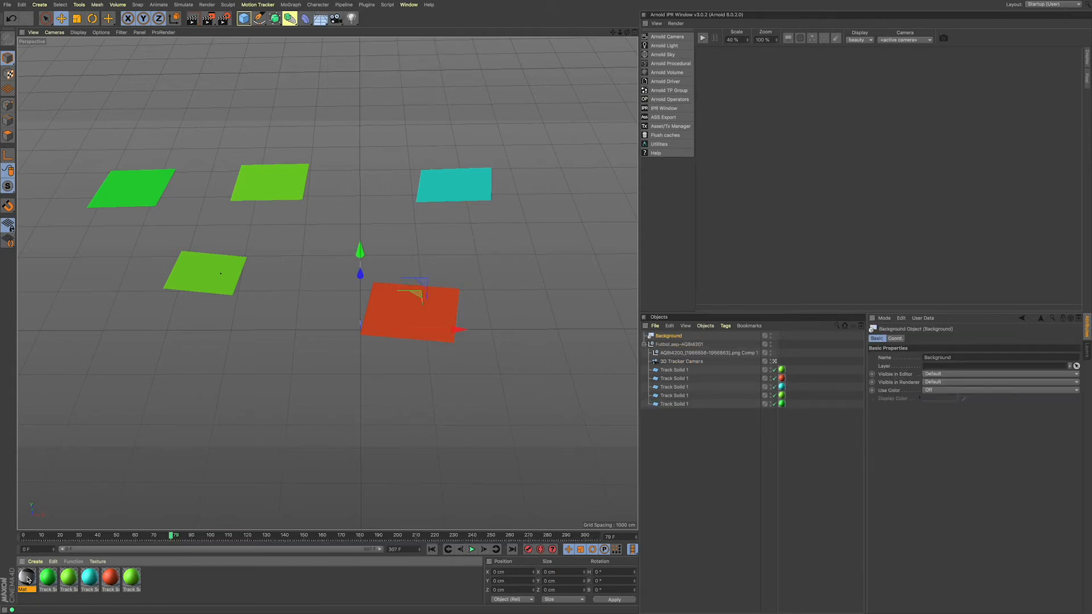
{"action": "left_click_drag", "start_coordinate": [27, 579], "coordinate": [680, 337]}
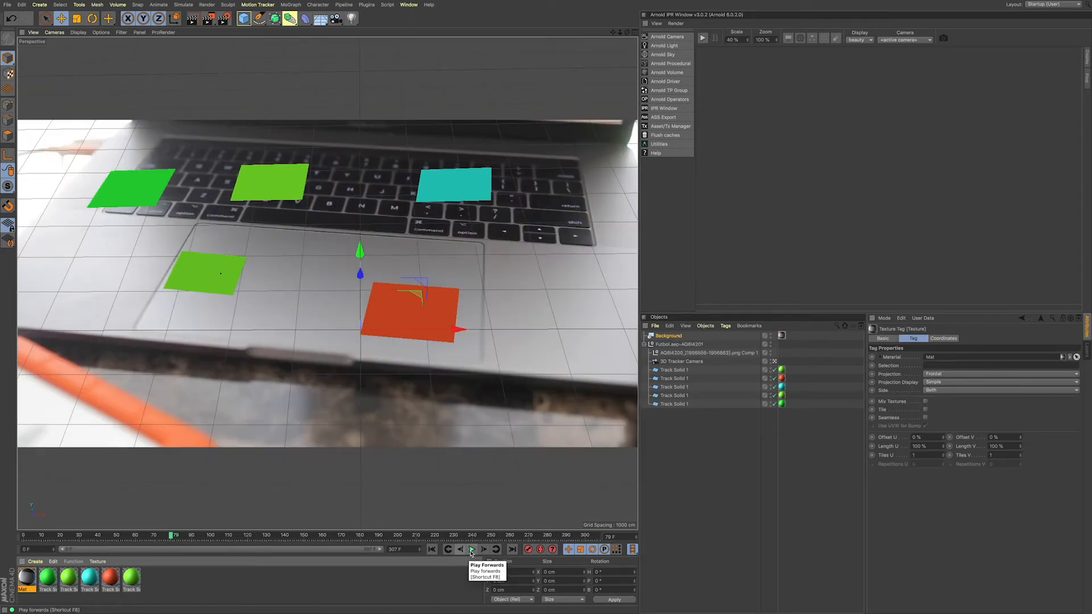
{"action": "left_click", "coordinate": [471, 549]}
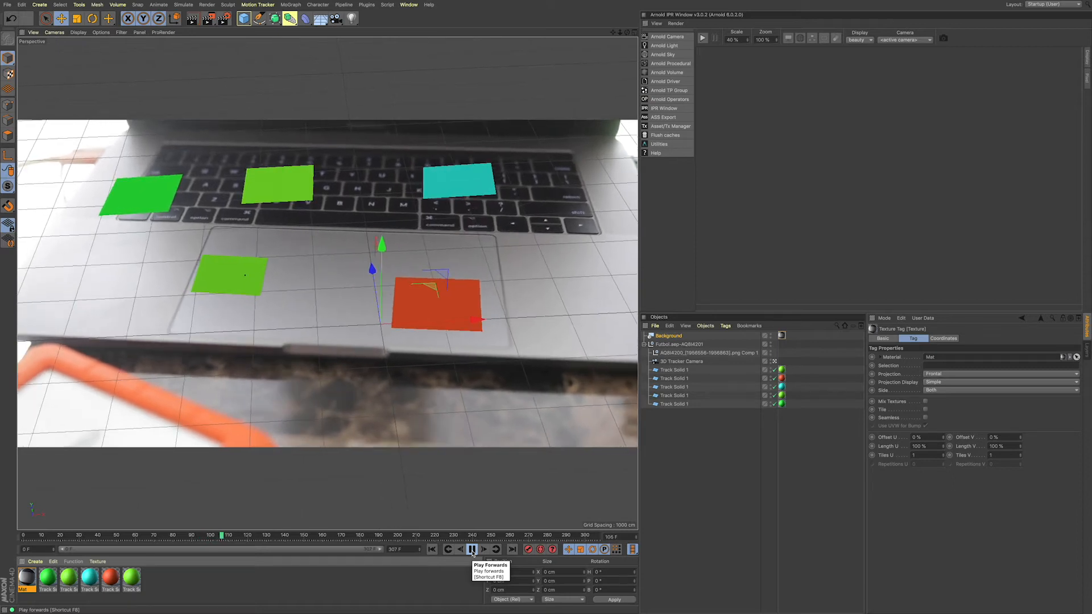
{"action": "left_click", "coordinate": [472, 551]}
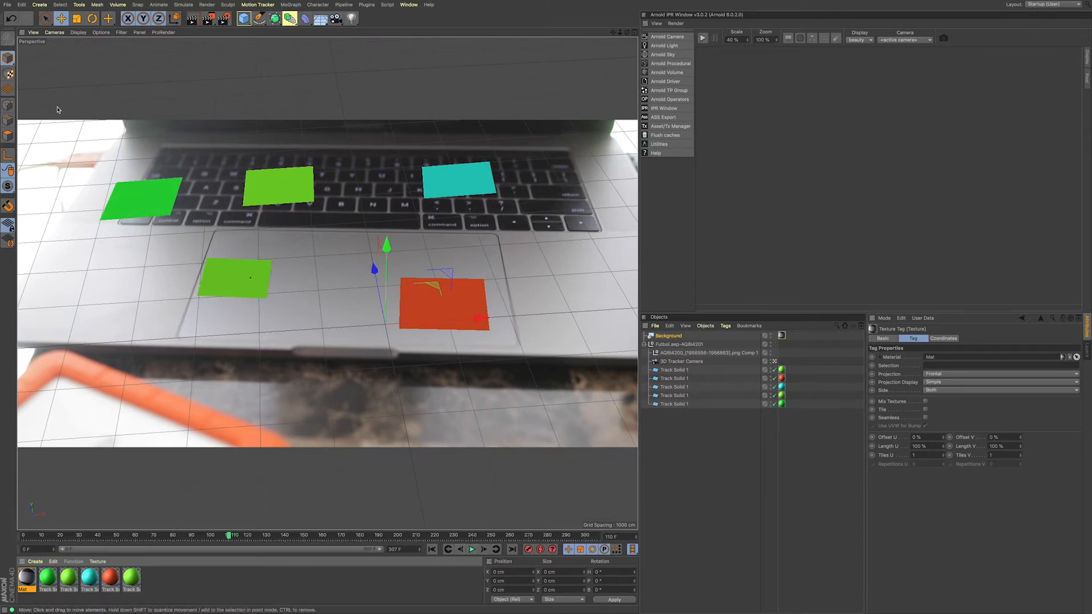
Step: Save the Cinema 4D project
{"action": "left_click", "coordinate": [8, 5]}
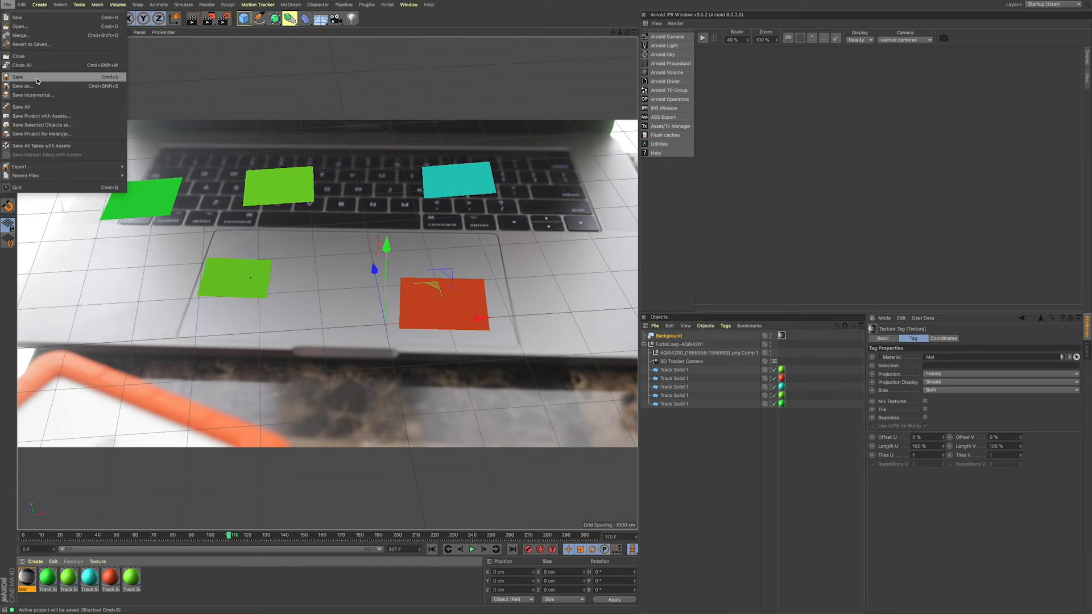
{"action": "left_click", "coordinate": [37, 82]}
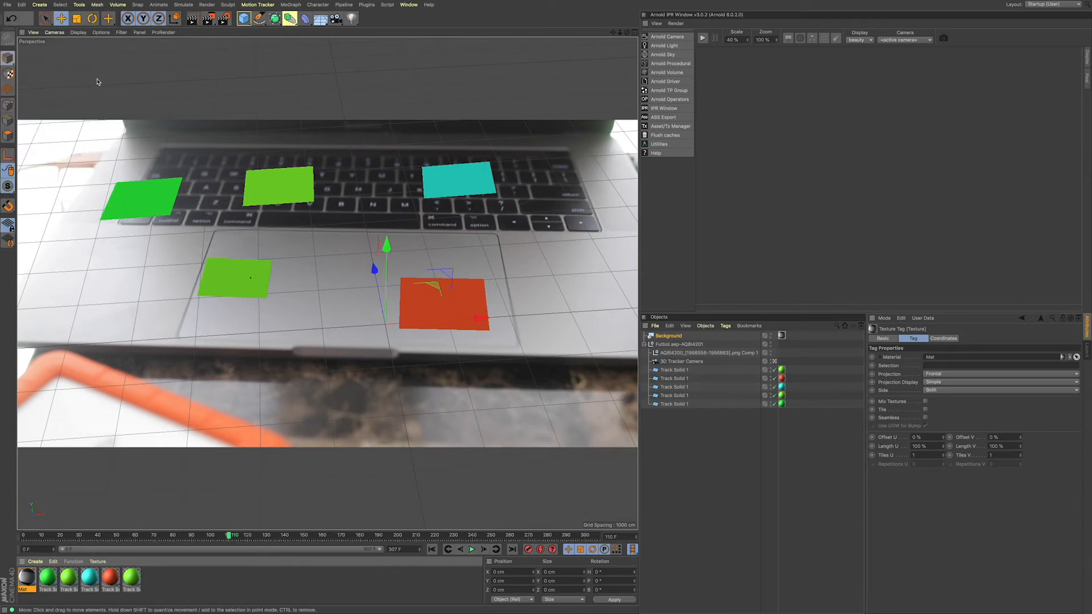
Step: Switch to Chrome, search Google for mixamo and open the Mixamo website
{"action": "key", "text": "ctrl+Left"}
{"action": "mouse_move", "coordinate": [296, 612]}
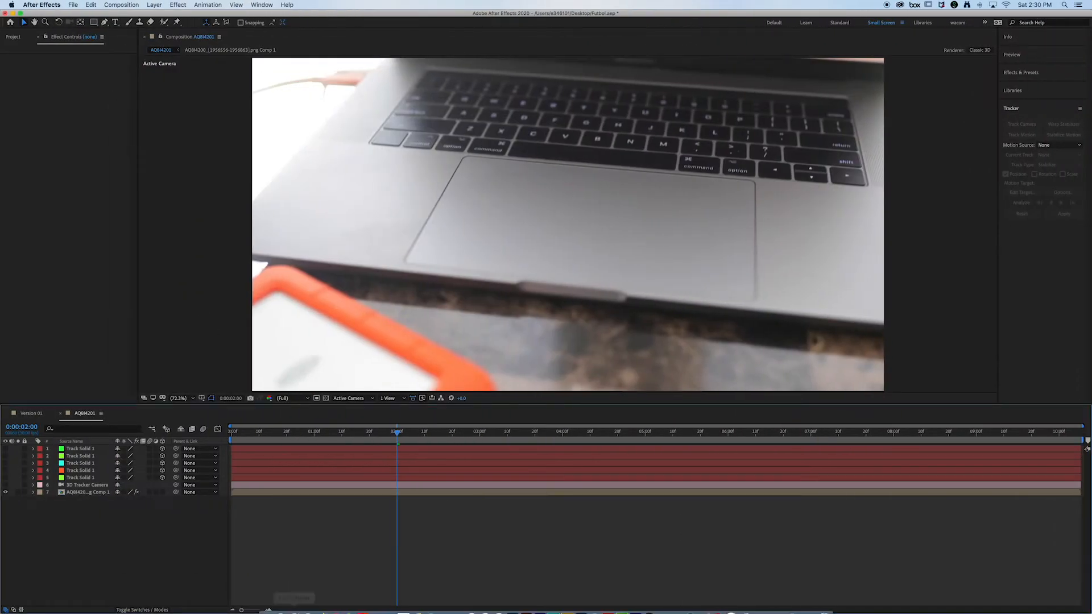
{"action": "left_click", "coordinate": [336, 605]}
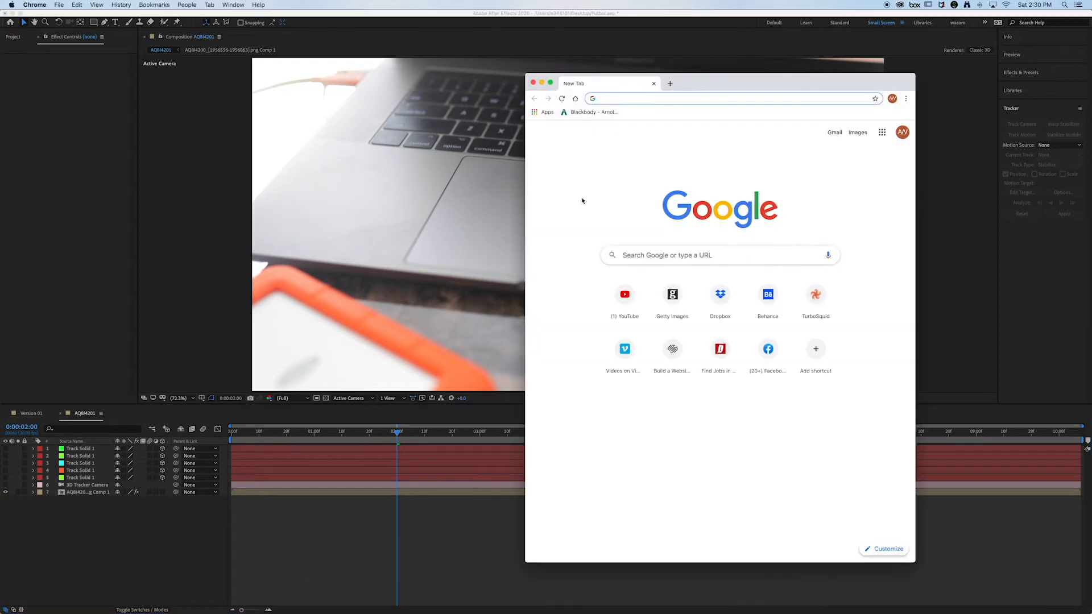
{"action": "type", "text": "mixamo"}
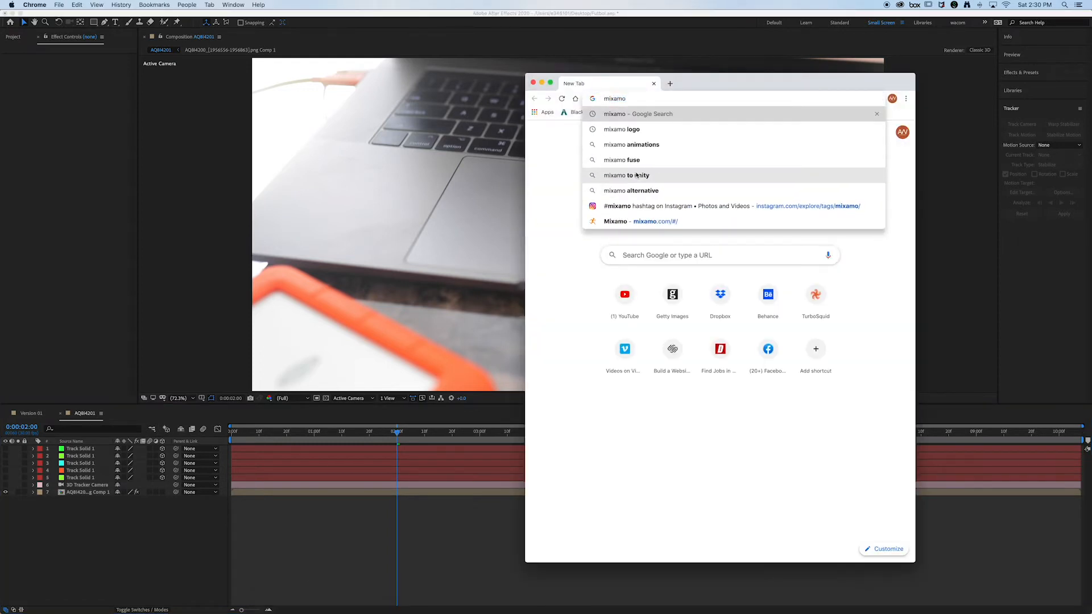
{"action": "key", "text": "Return"}
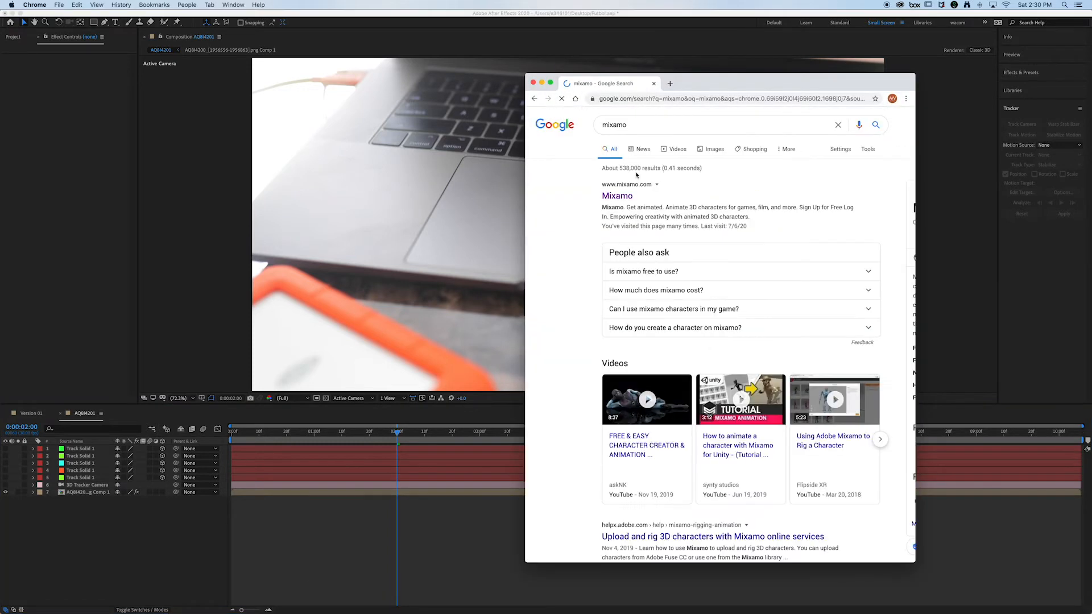
{"action": "left_click", "coordinate": [619, 196]}
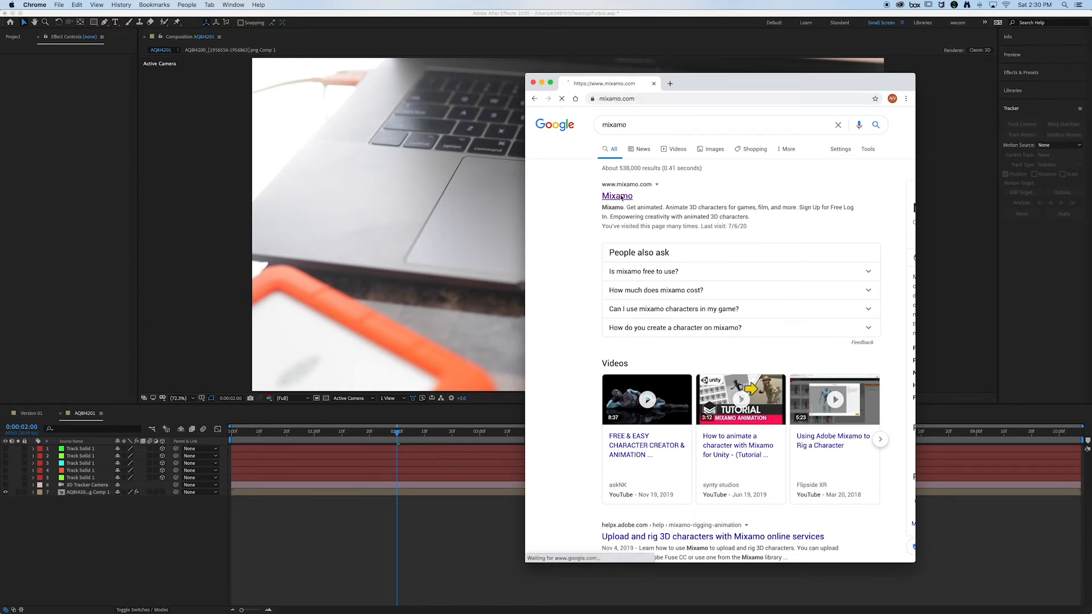
Step: Sign in to Mixamo with the filled-in account e-mail and password, and enlarge the browser window to full screen
{"action": "left_click_drag", "start_coordinate": [695, 84], "coordinate": [619, 104]}
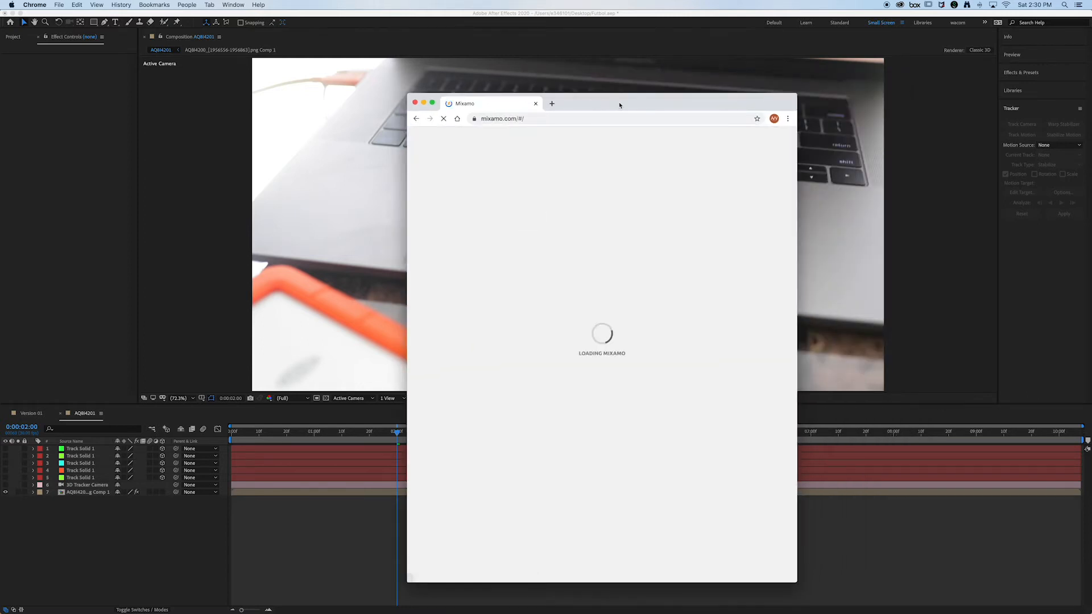
{"action": "left_click", "coordinate": [754, 140]}
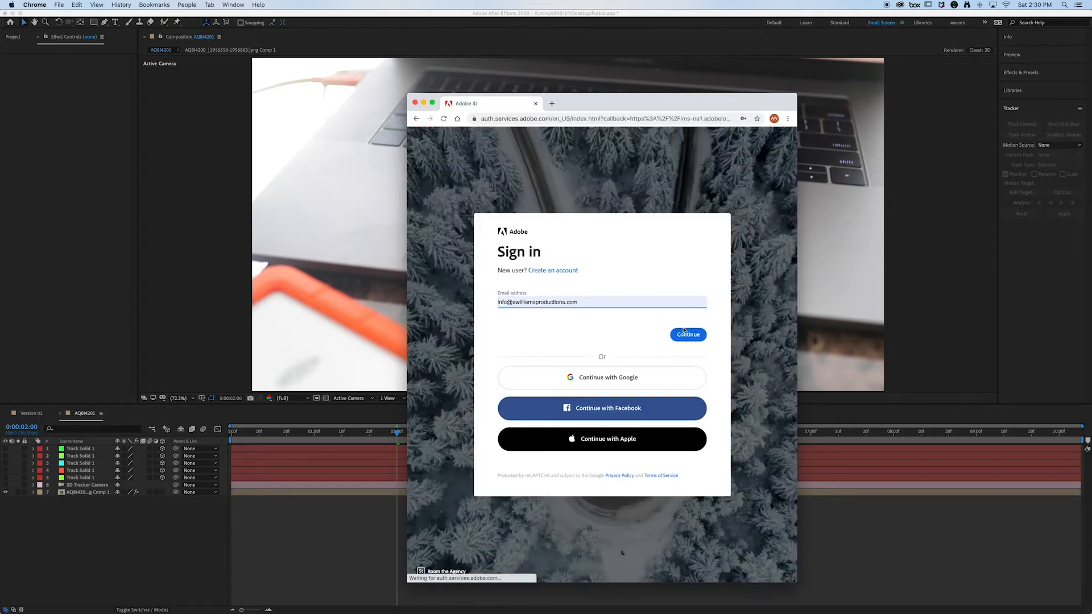
{"action": "left_click", "coordinate": [675, 342]}
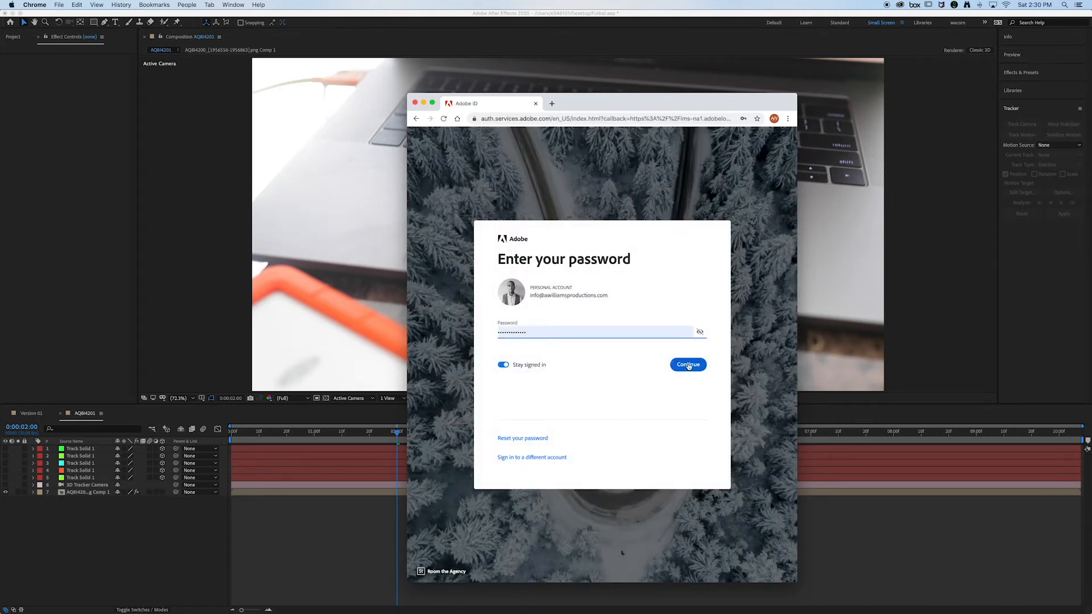
{"action": "left_click", "coordinate": [688, 364]}
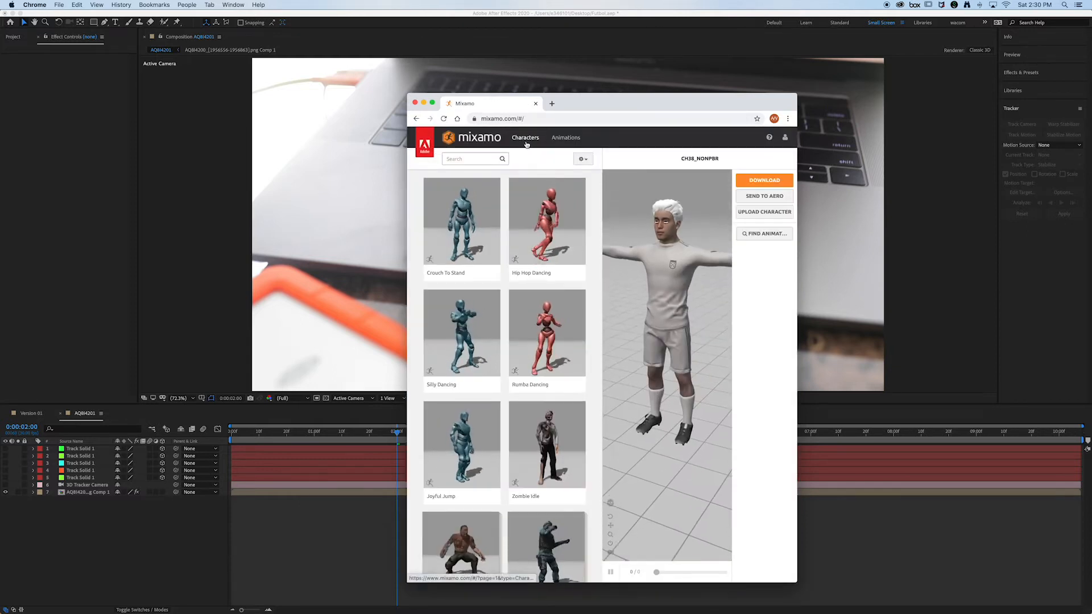
{"action": "left_click", "coordinate": [432, 103]}
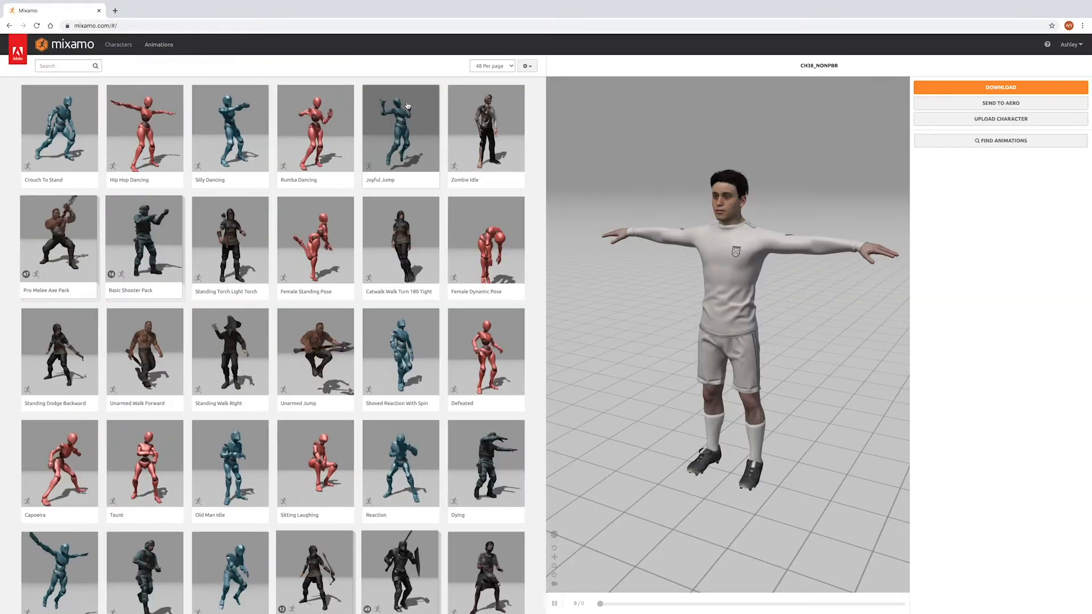
Step: Browse the Mixamo characters and animations, previewing Old Man Idle and Jumping Down on the current character
{"action": "left_click", "coordinate": [77, 54]}
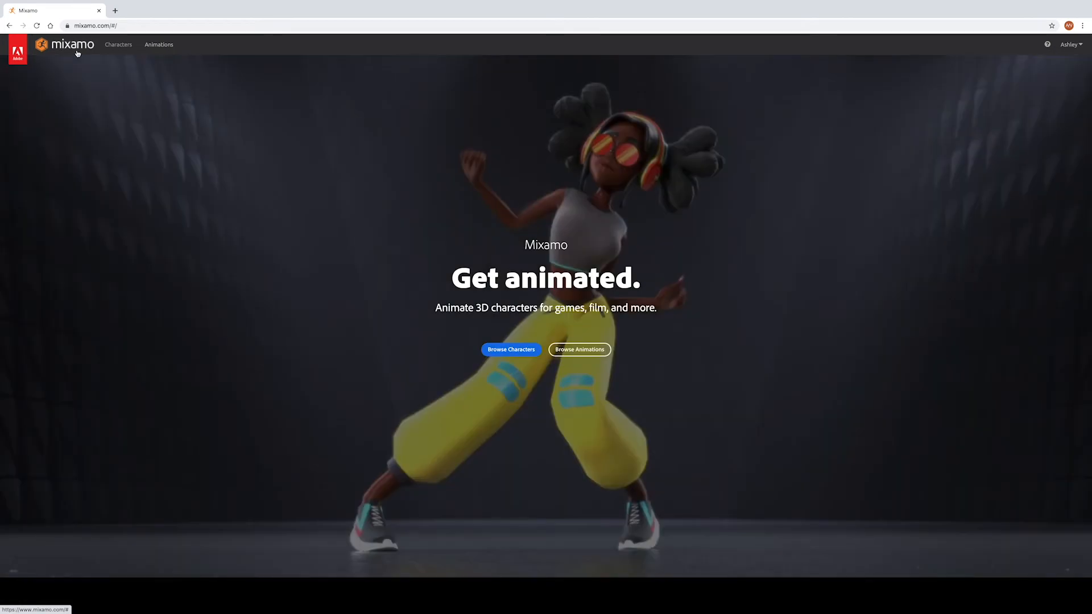
{"action": "left_click", "coordinate": [118, 46]}
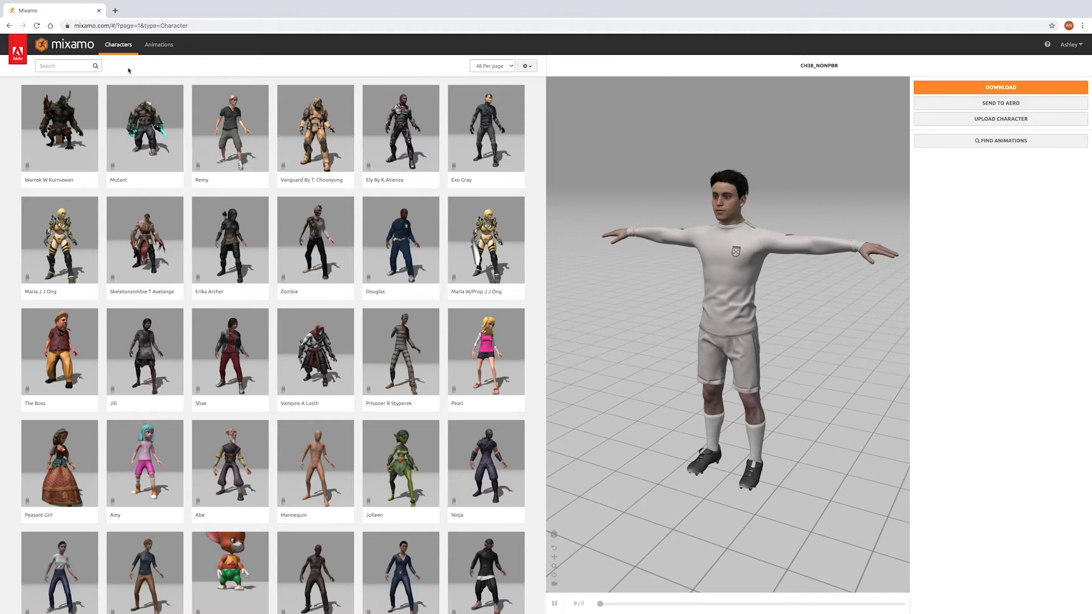
{"action": "left_click", "coordinate": [152, 47]}
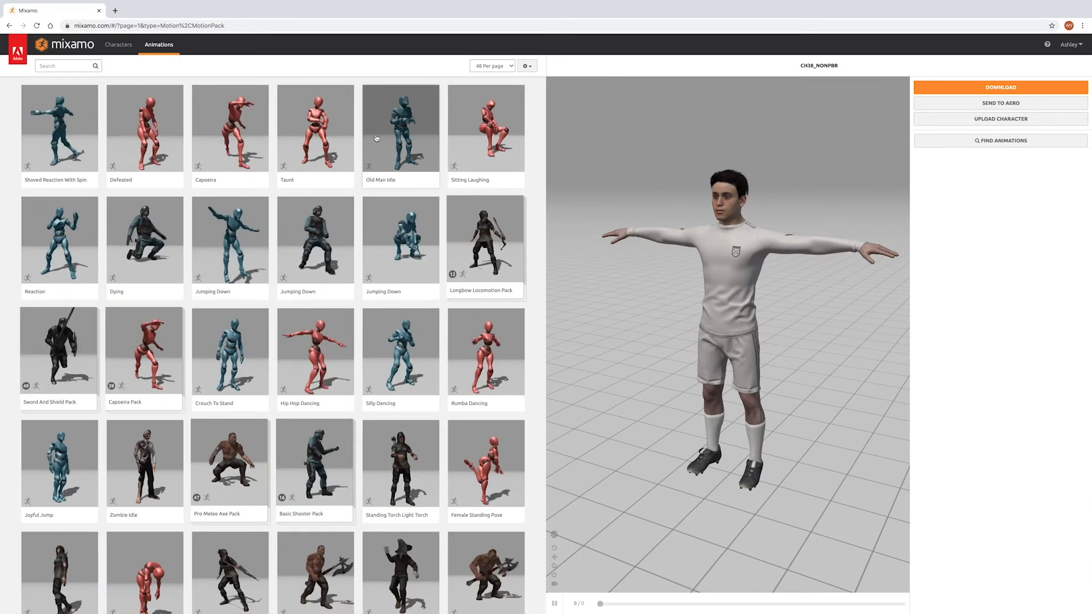
{"action": "left_click", "coordinate": [376, 138]}
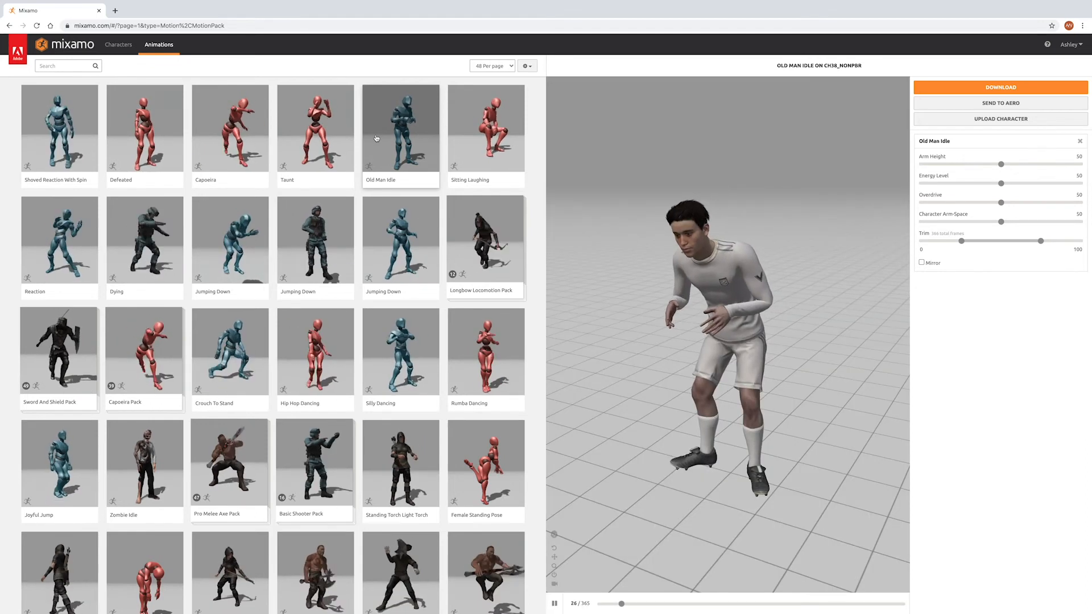
{"action": "left_click", "coordinate": [394, 237]}
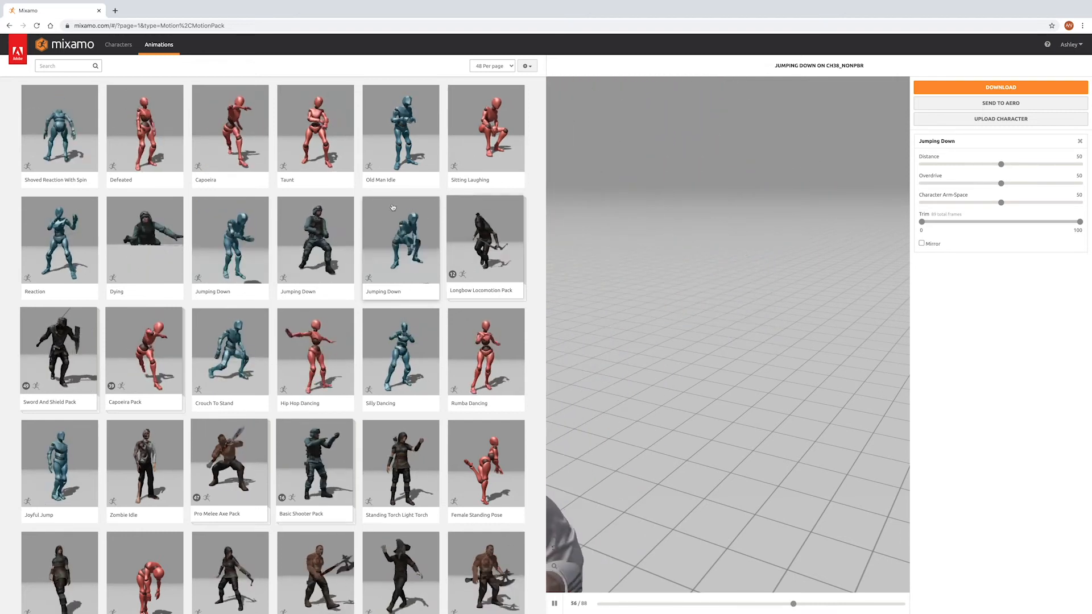
Step: Choose the Shannon character from the second page of the Mixamo characters
{"action": "left_click", "coordinate": [118, 45]}
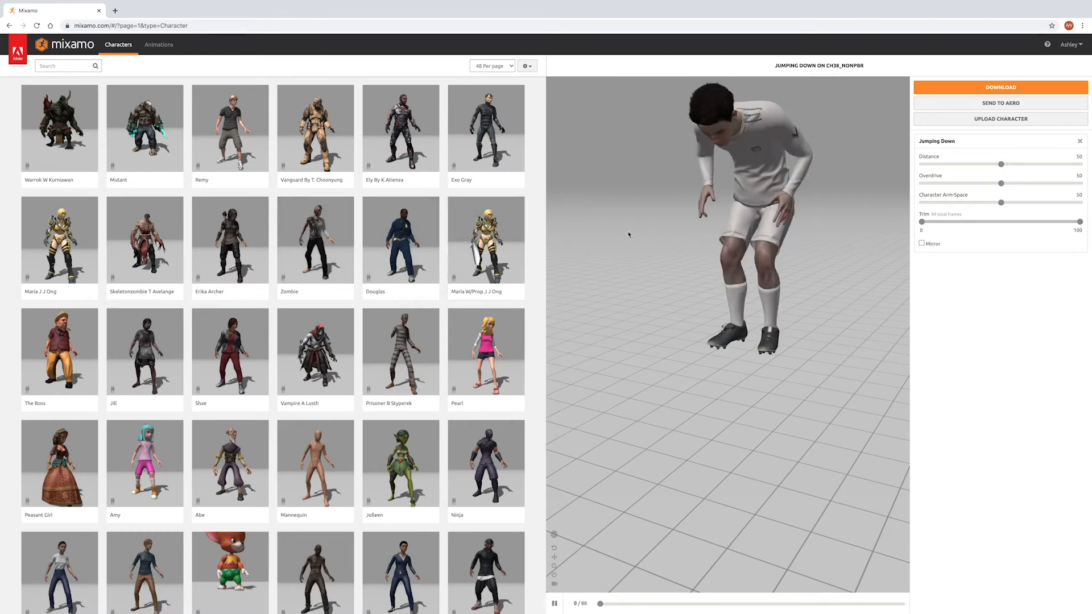
{"action": "scroll", "coordinate": [641, 383], "scroll_direction": "up", "scroll_amount": 3}
{"action": "scroll", "coordinate": [249, 367], "scroll_direction": "down", "scroll_amount": 8}
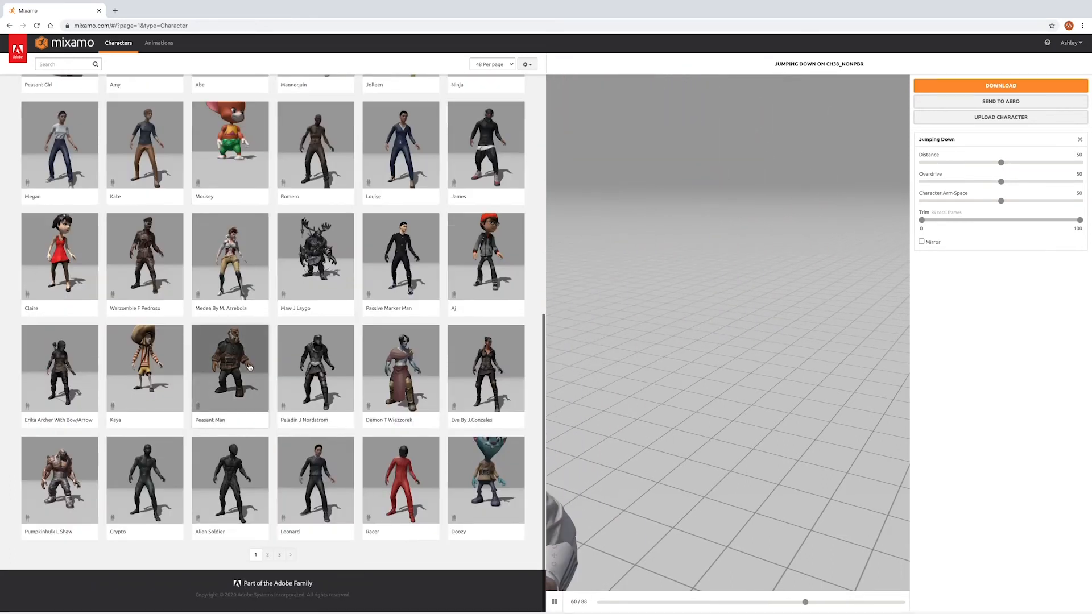
{"action": "left_click", "coordinate": [267, 554]}
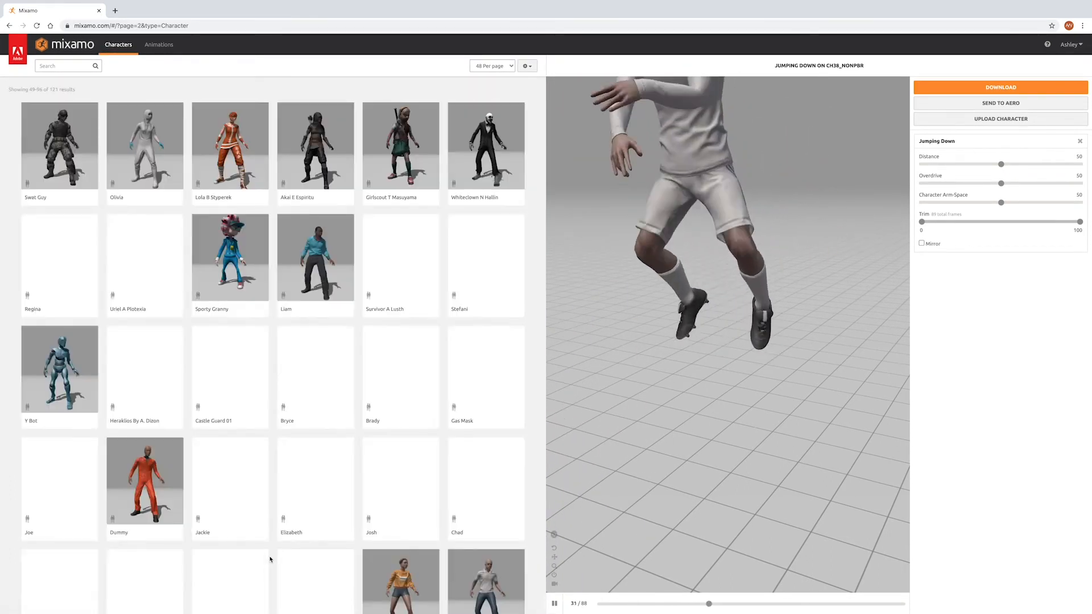
{"action": "scroll", "coordinate": [400, 506], "scroll_direction": "down", "scroll_amount": 8}
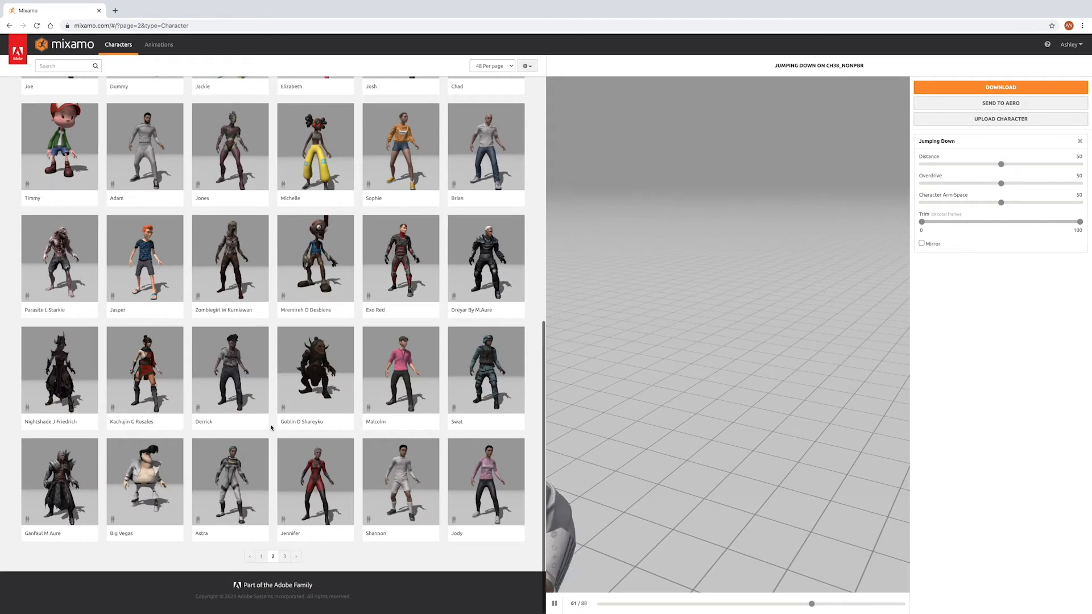
{"action": "left_click", "coordinate": [400, 506]}
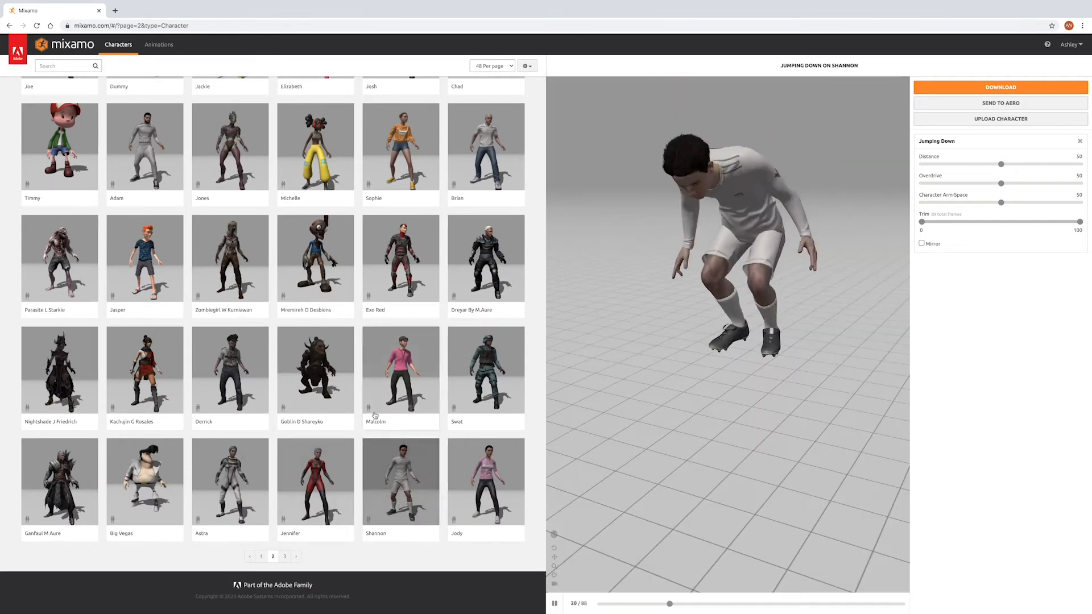
{"action": "scroll", "coordinate": [375, 415], "scroll_direction": "up", "scroll_amount": 6}
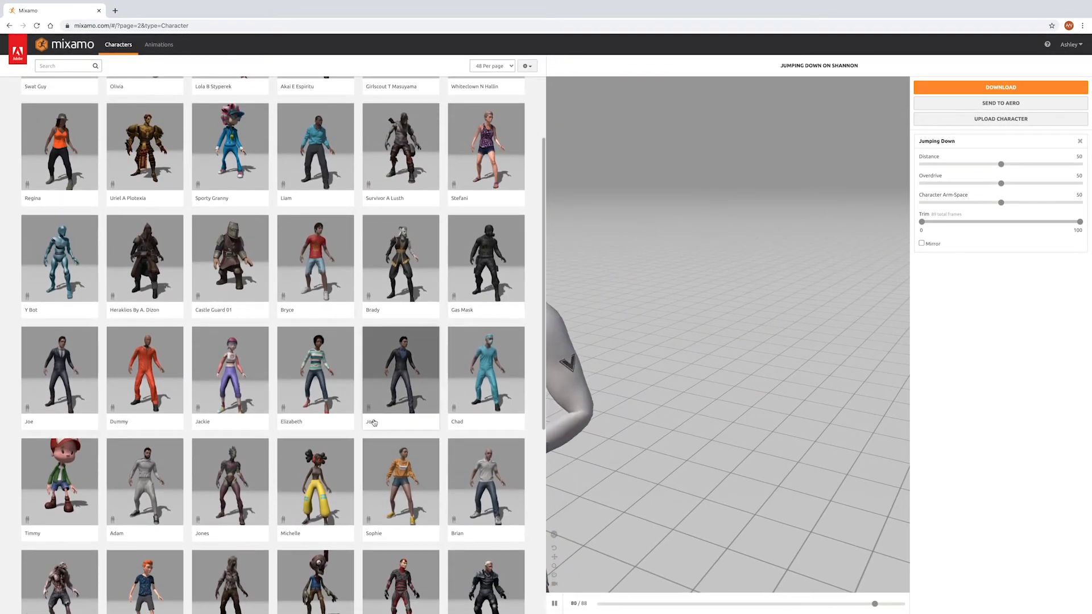
Step: Look through the animations and preview Unarmed Walk Forward and Removing Driver on the Shannon character
{"action": "left_click", "coordinate": [160, 45]}
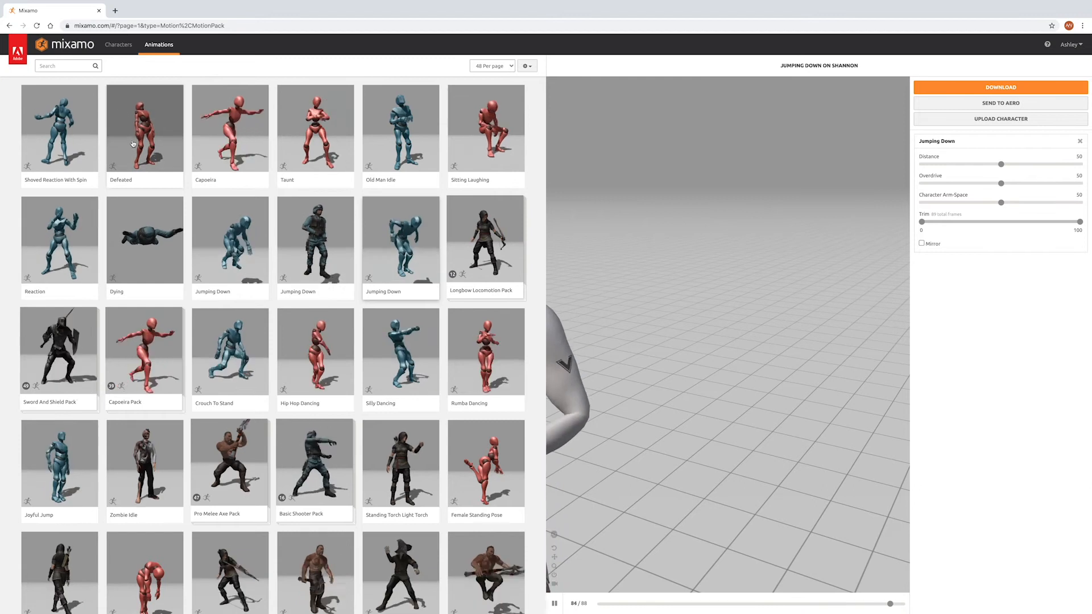
{"action": "scroll", "coordinate": [277, 212], "scroll_direction": "down", "scroll_amount": 1}
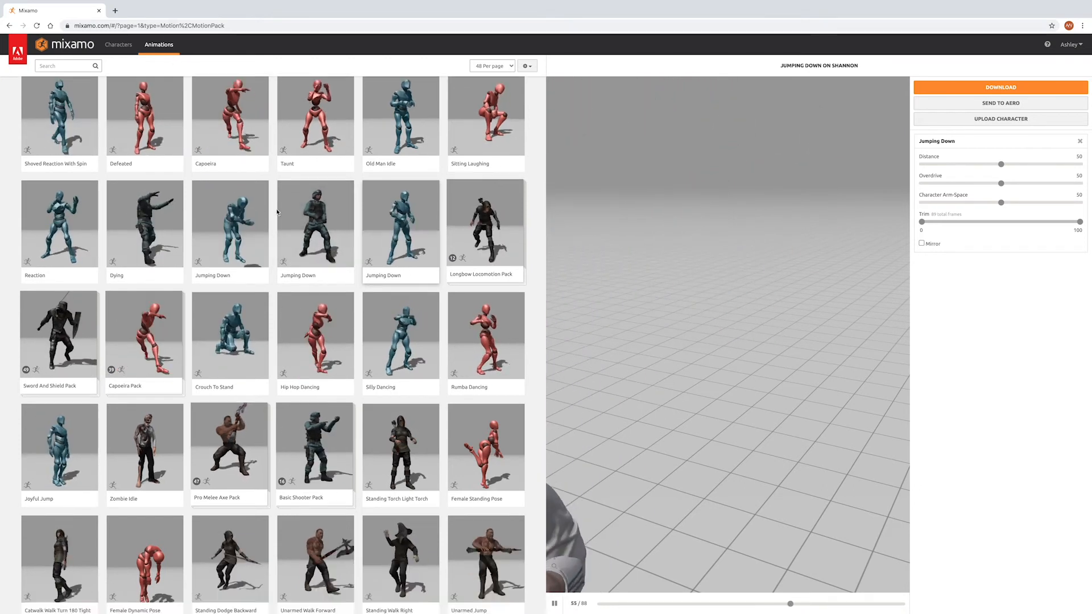
{"action": "scroll", "coordinate": [278, 212], "scroll_direction": "down", "scroll_amount": 4}
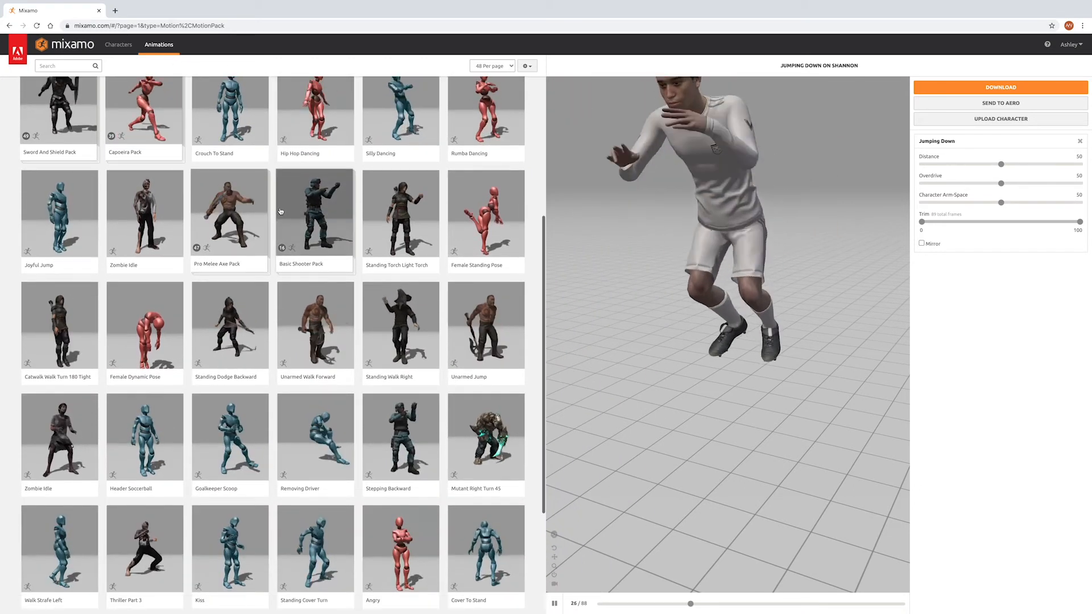
{"action": "scroll", "coordinate": [280, 211], "scroll_direction": "down", "scroll_amount": 3}
{"action": "left_click", "coordinate": [334, 202]}
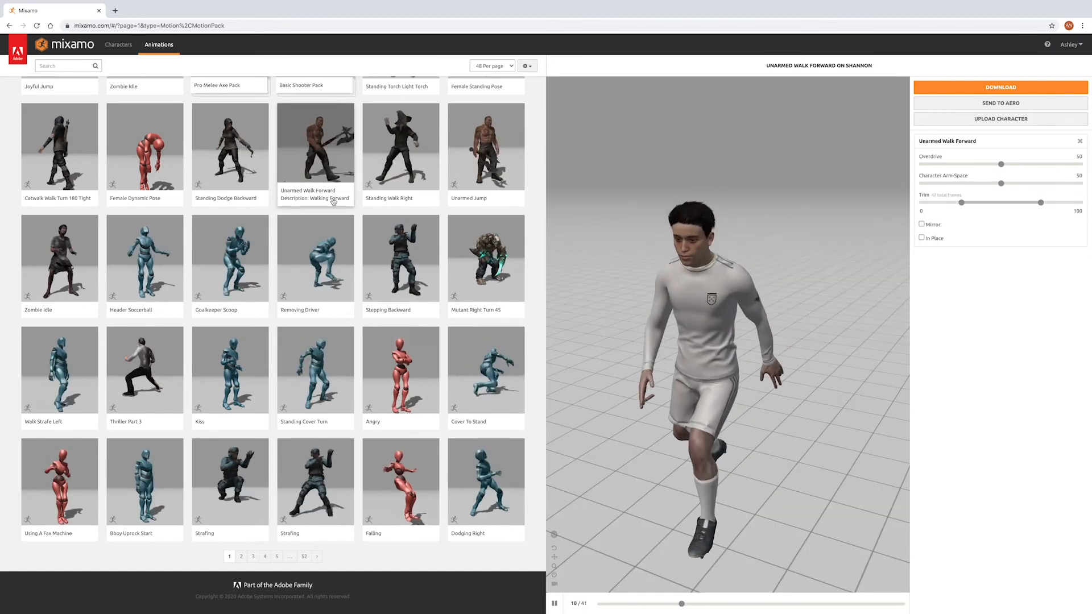
{"action": "left_click", "coordinate": [320, 272]}
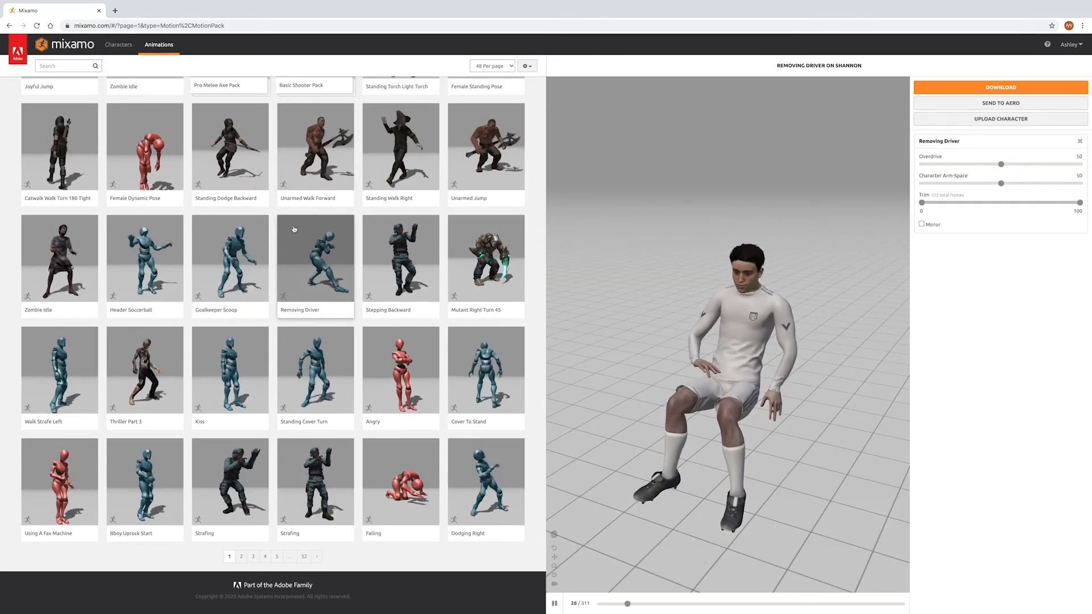
{"action": "scroll", "coordinate": [284, 211], "scroll_direction": "up", "scroll_amount": 3}
{"action": "scroll", "coordinate": [274, 195], "scroll_direction": "up", "scroll_amount": 4}
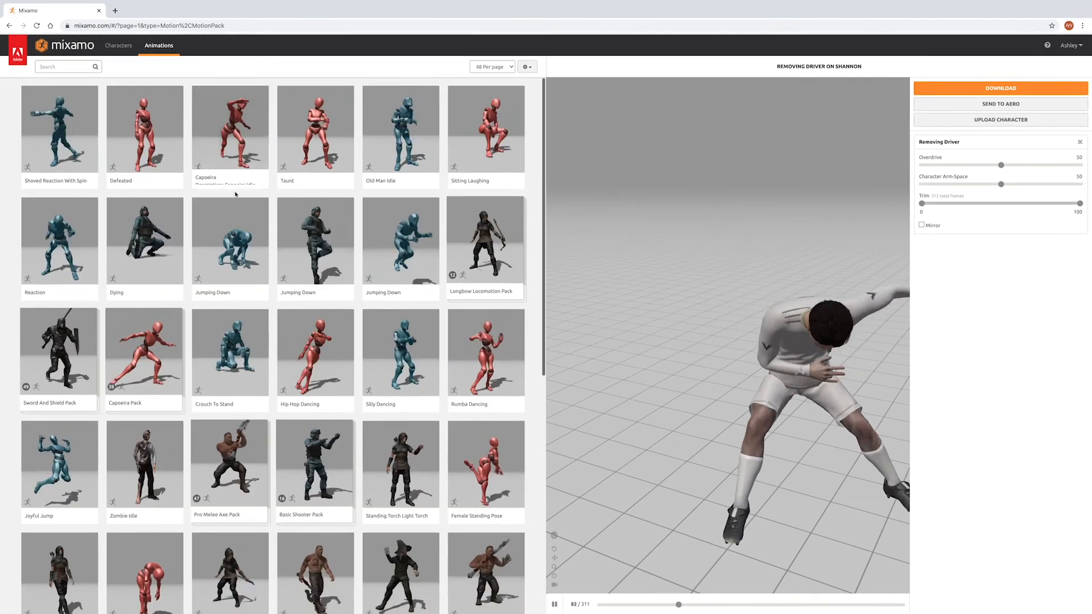
Step: Search the Mixamo animations for running
{"action": "left_click", "coordinate": [65, 63]}
{"action": "type", "text": "runni"}
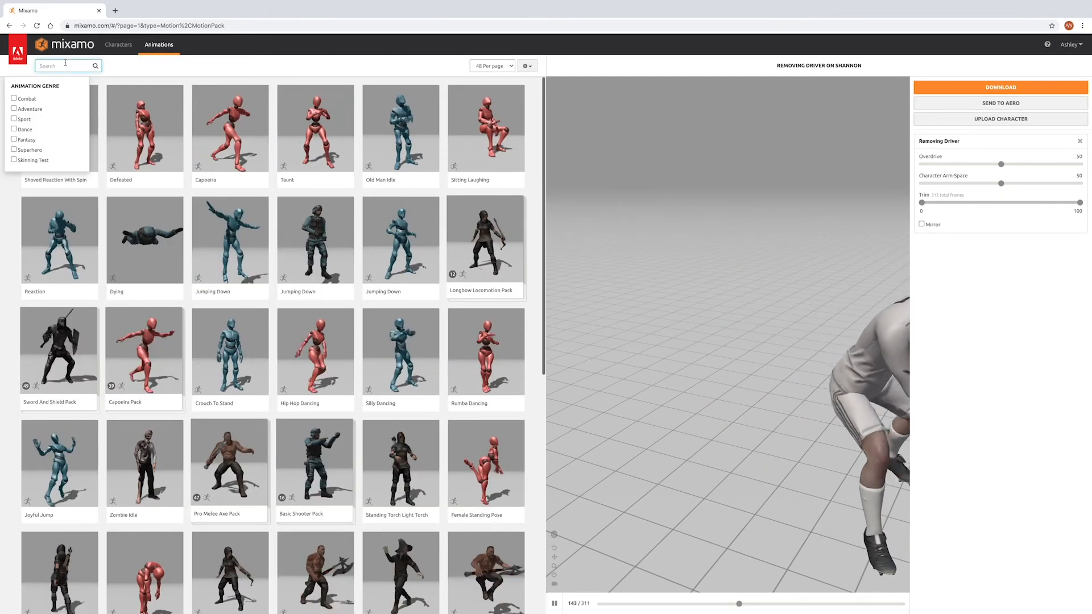
{"action": "type", "text": "ng"}
{"action": "key", "text": "Return"}
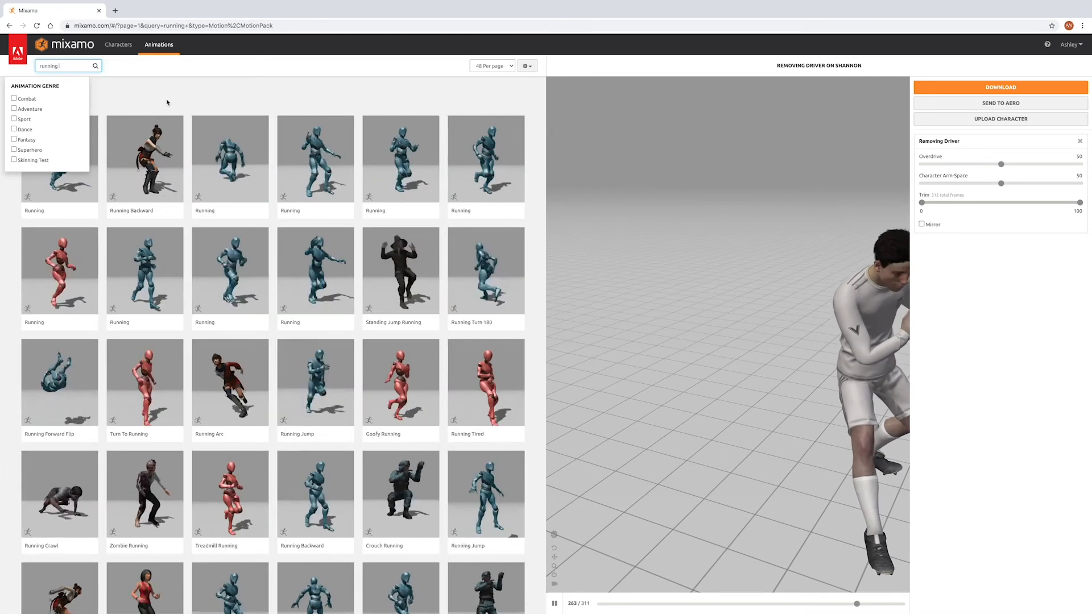
Step: Apply the first Running animation to Shannon, enable In Place and set Character Arm-Space to 49
{"action": "left_click", "coordinate": [72, 156]}
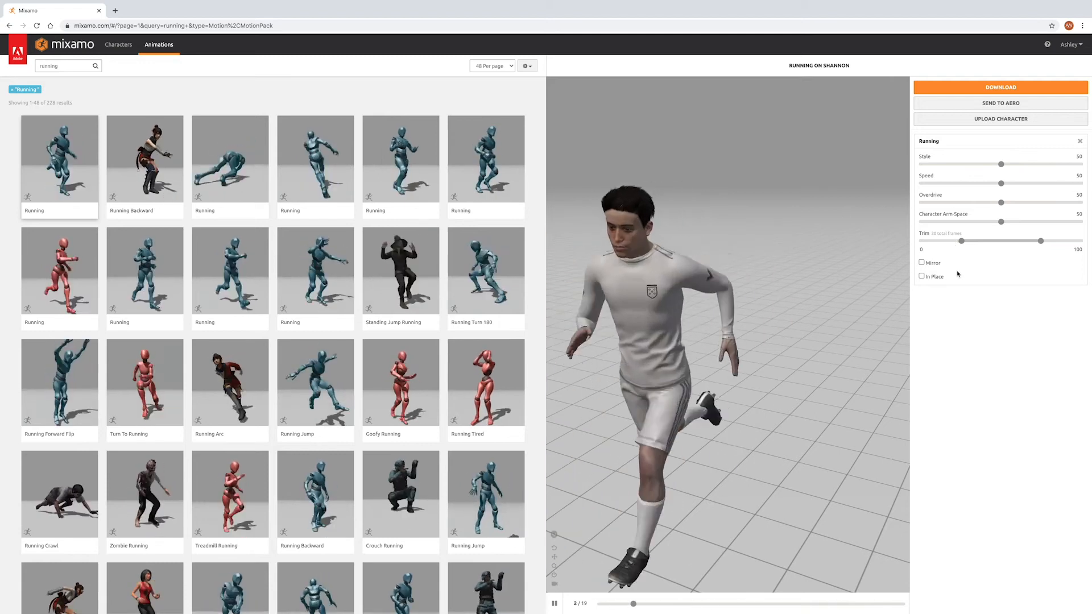
{"action": "left_click", "coordinate": [922, 276]}
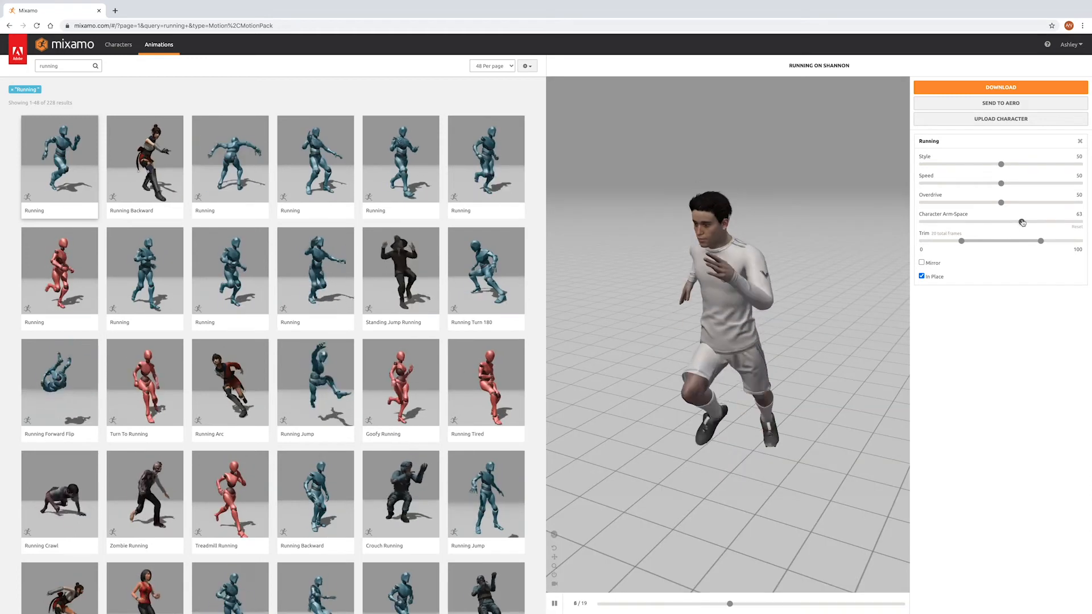
{"action": "mouse_move", "coordinate": [1020, 223]}
{"action": "left_mouse_down"}
{"action": "mouse_move", "coordinate": [985, 223]}
{"action": "mouse_move", "coordinate": [1002, 221]}
{"action": "left_mouse_up"}
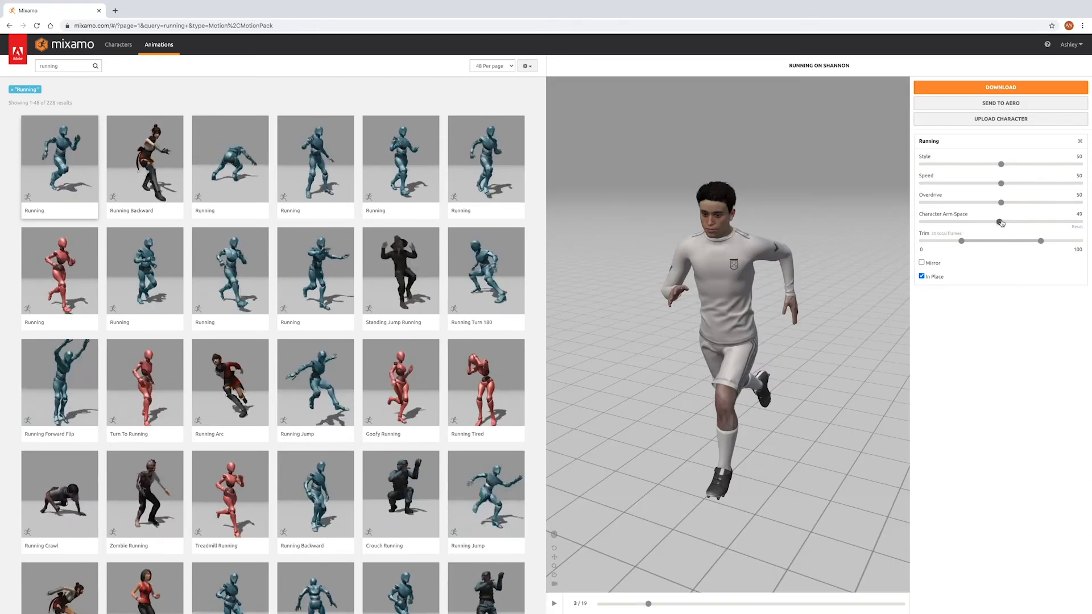
Step: Download the running character as FBX with skin at 30 frames per second, saving it as Running on the Desktop
{"action": "left_click", "coordinate": [979, 90]}
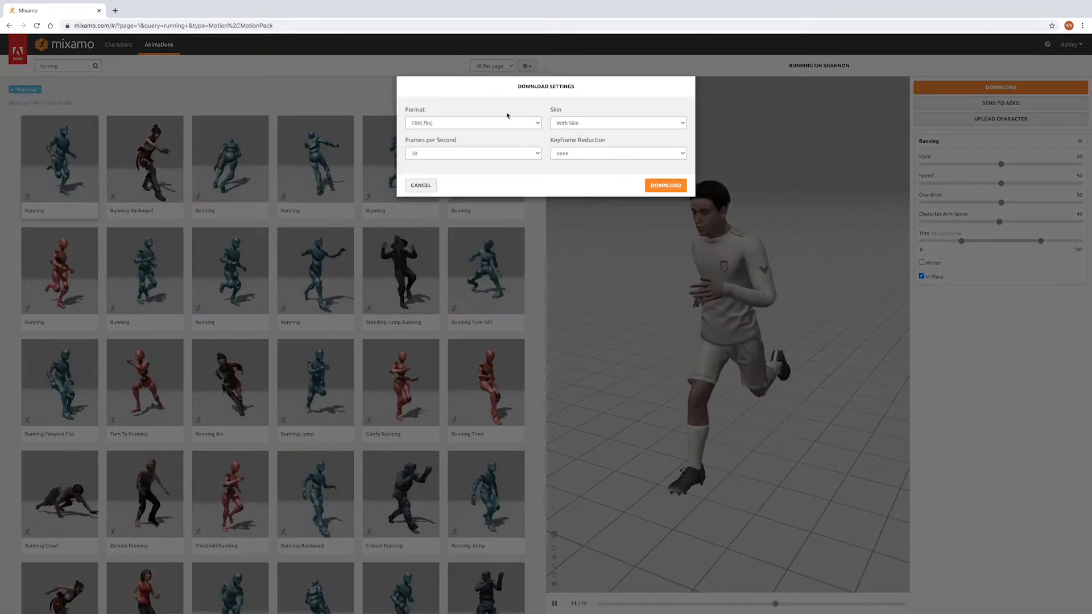
{"action": "left_click", "coordinate": [661, 190]}
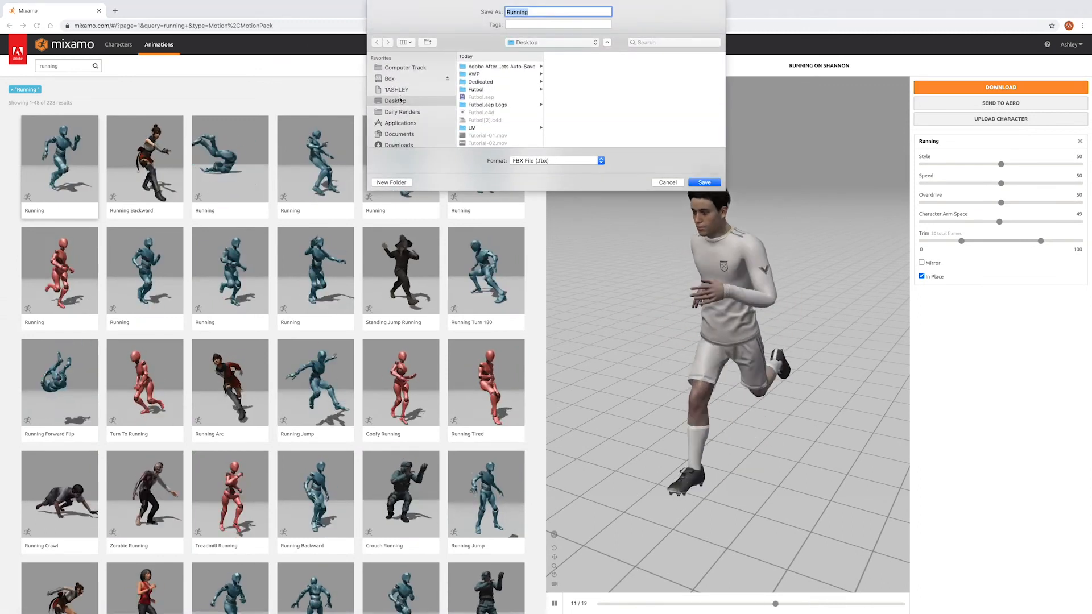
{"action": "left_click", "coordinate": [703, 183]}
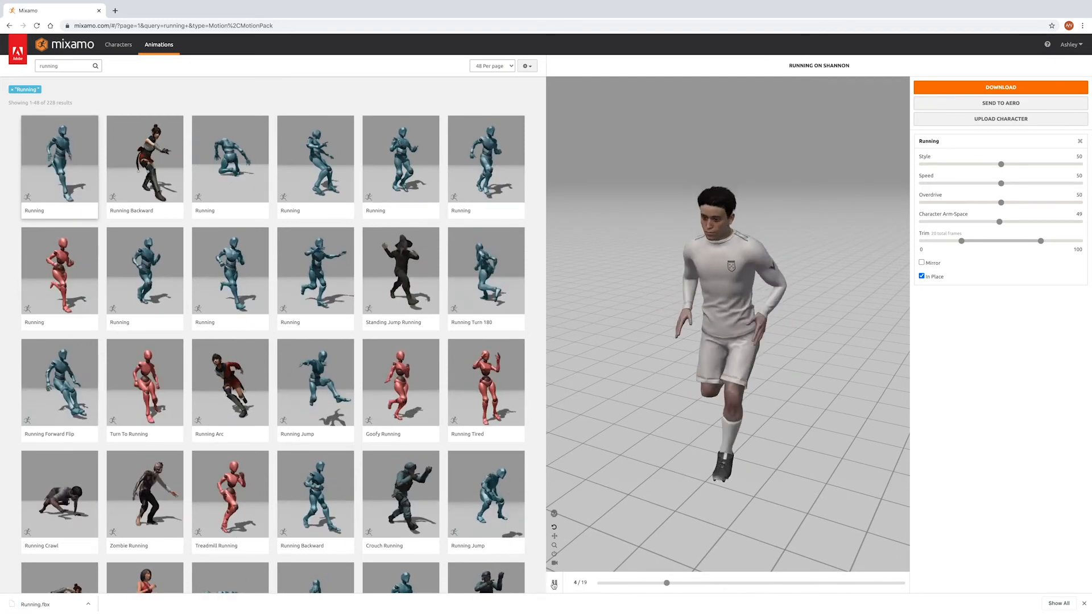
Step: Switch to Cinema 4D and open Running.fbx from the Desktop, keeping the default FBX import settings
{"action": "key", "text": "space"}
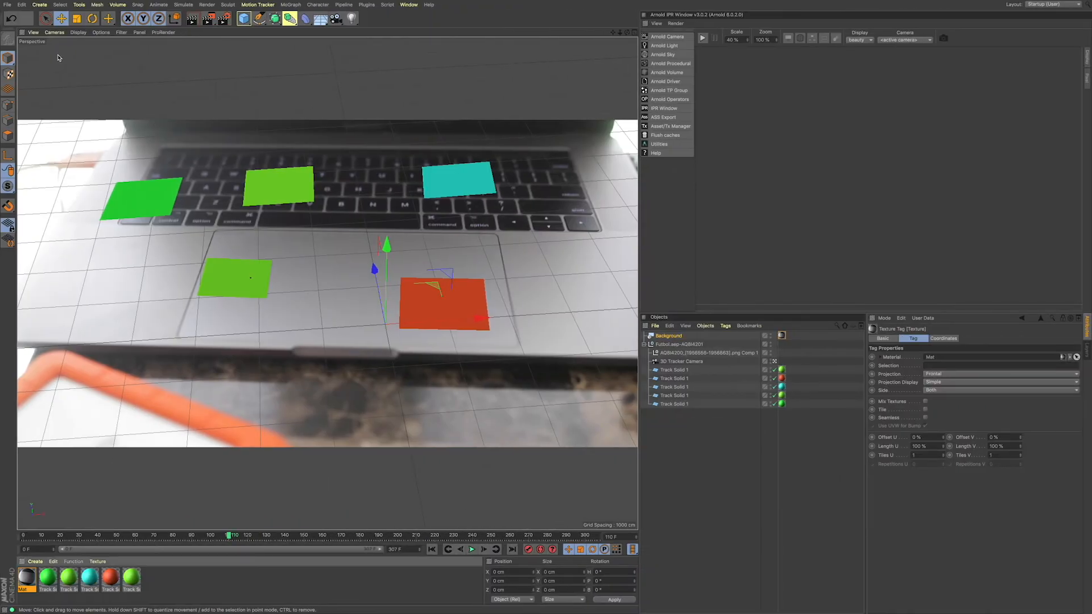
{"action": "left_click", "coordinate": [11, 6]}
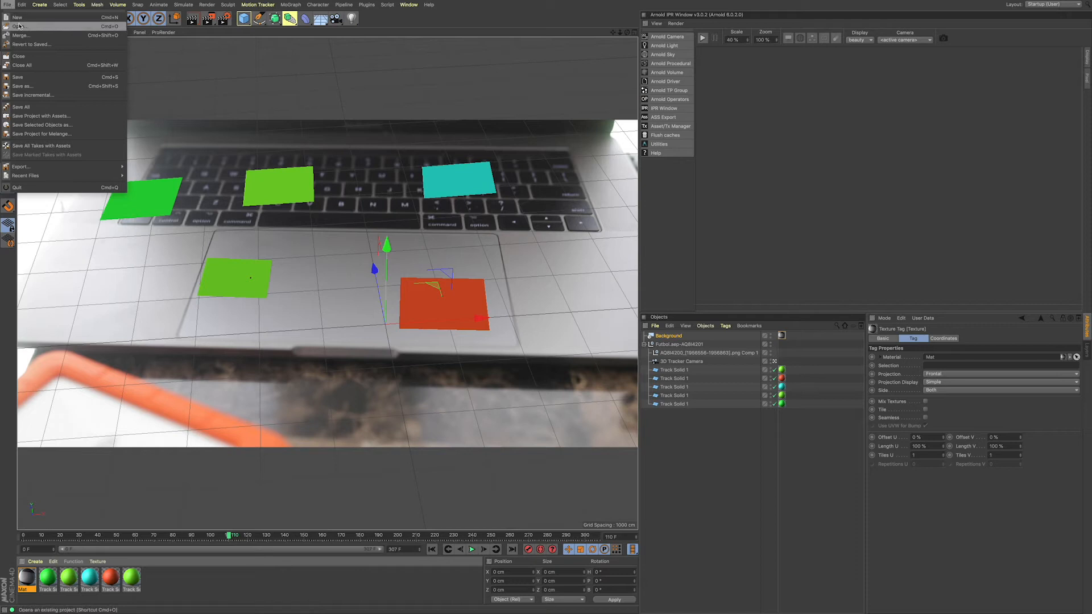
{"action": "left_click", "coordinate": [20, 27]}
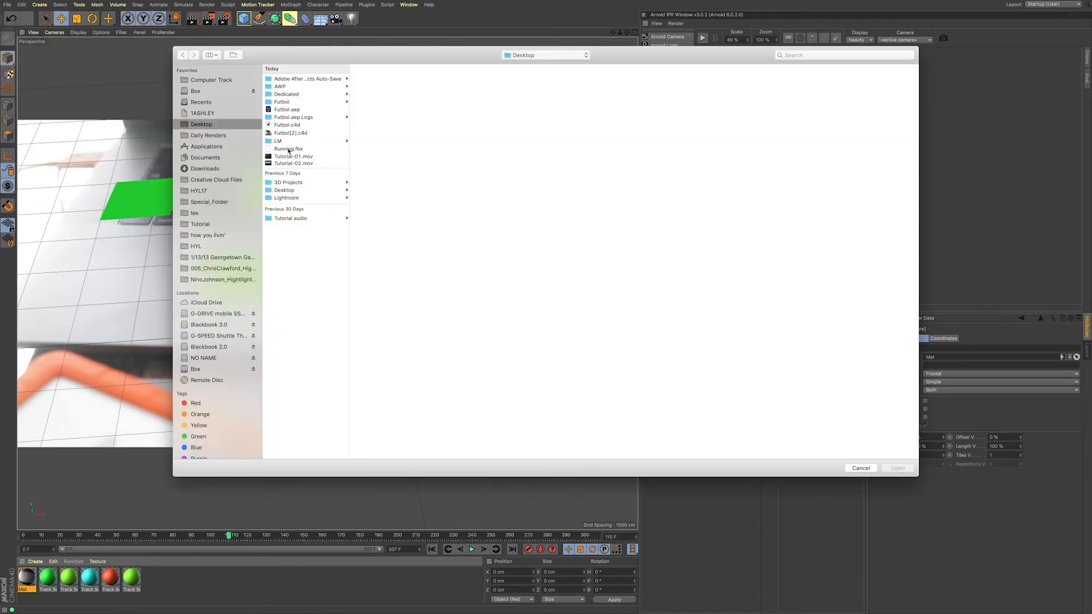
{"action": "left_click", "coordinate": [289, 149]}
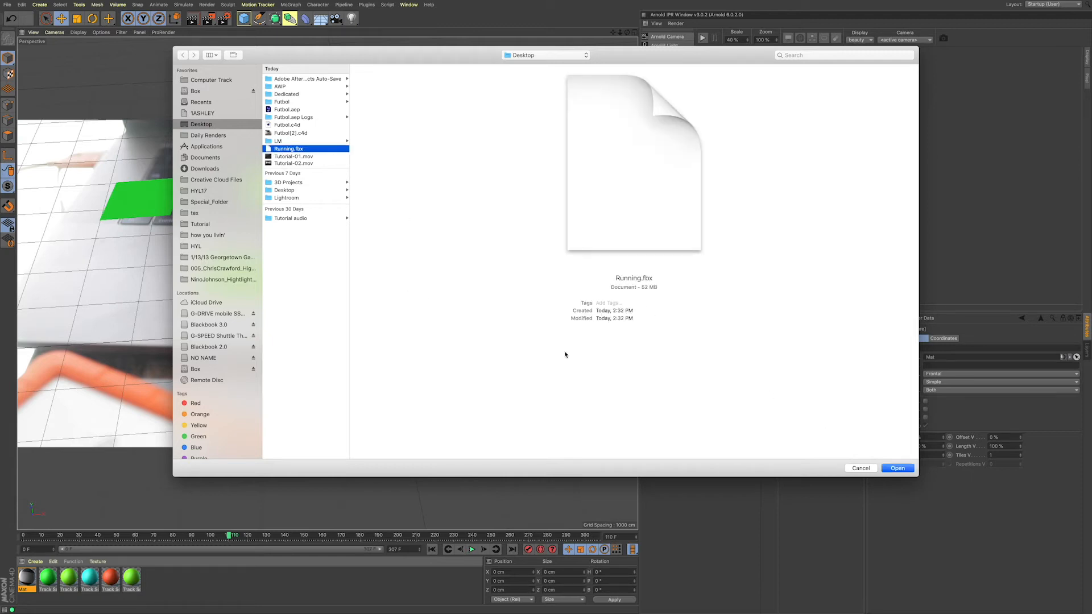
{"action": "left_click", "coordinate": [897, 469]}
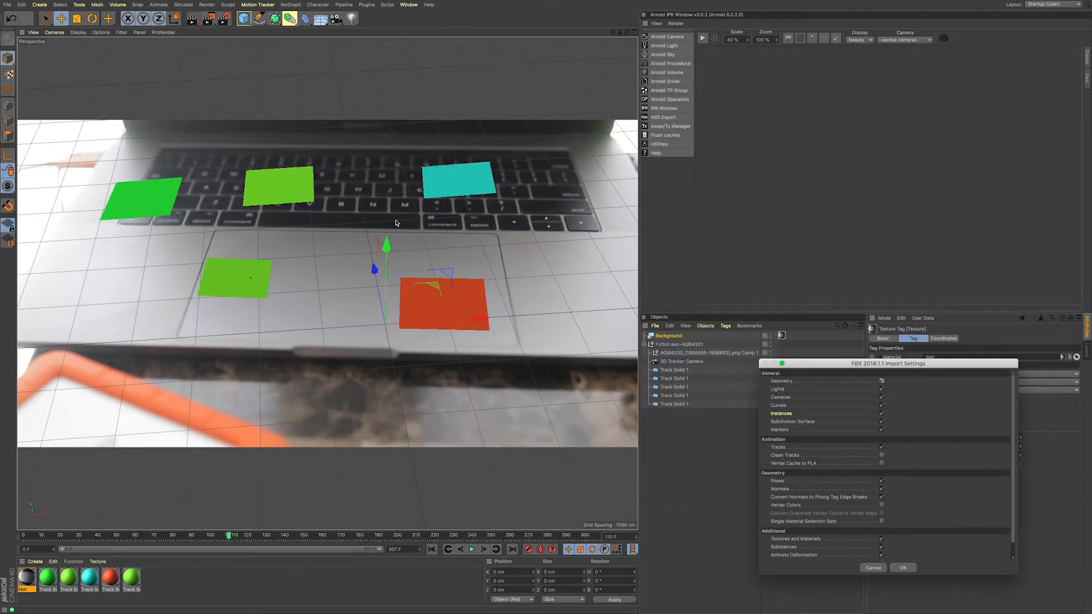
{"action": "left_click_drag", "start_coordinate": [897, 367], "coordinate": [608, 120]}
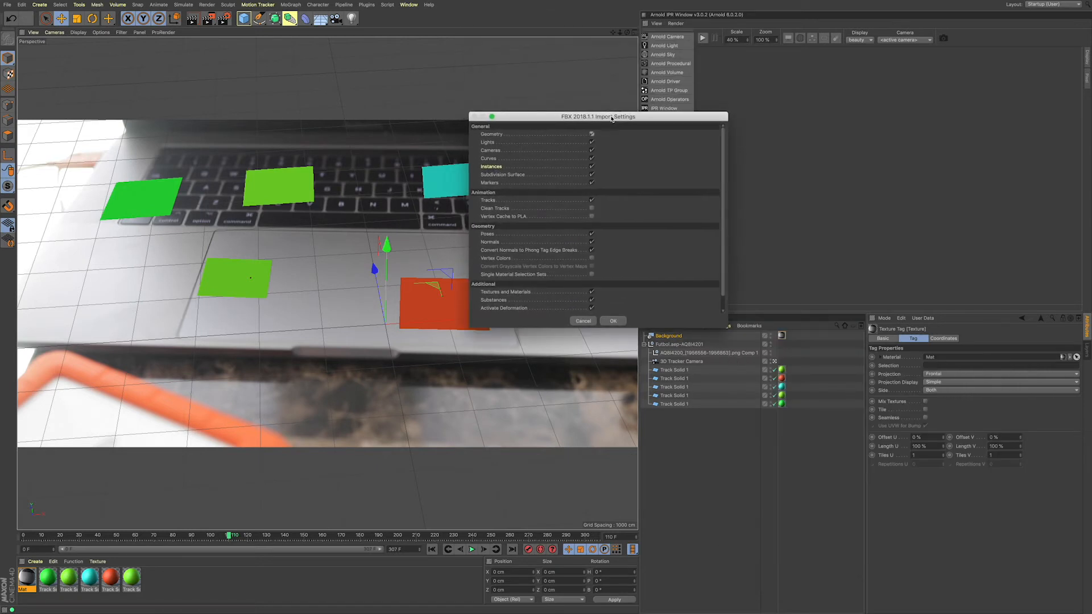
{"action": "left_click", "coordinate": [614, 320]}
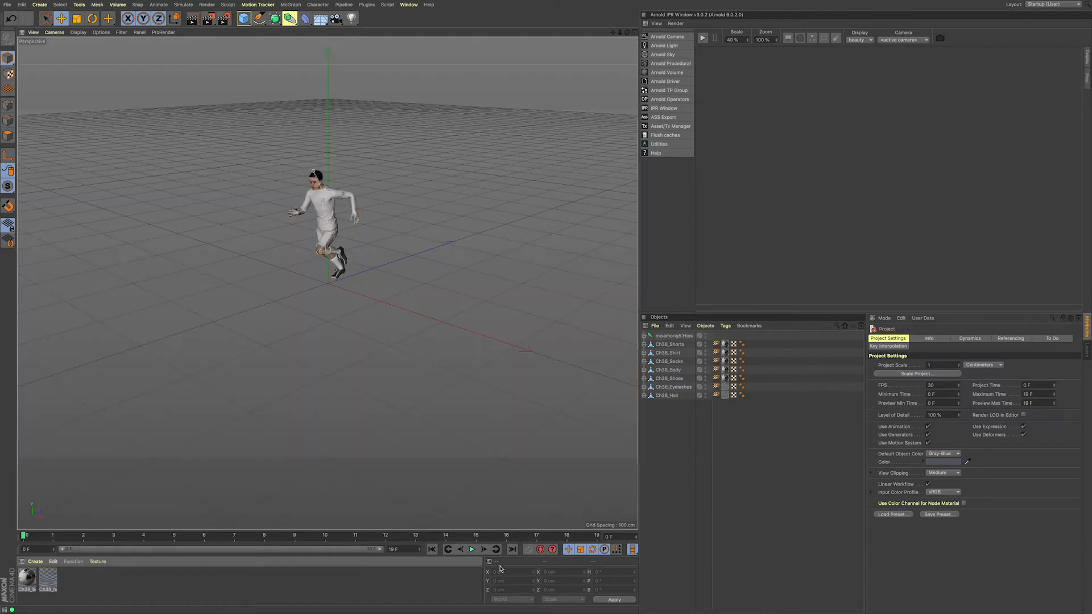
Step: Play the imported run cycle, then set the project end to 200 F and extend the preview range to the full length
{"action": "left_click", "coordinate": [472, 551]}
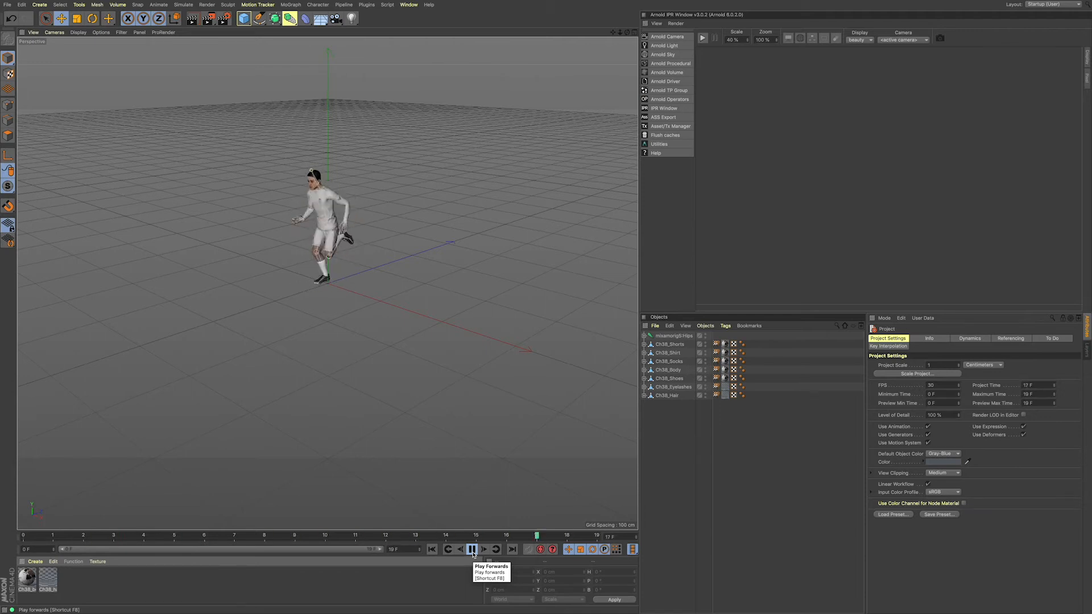
{"action": "left_click", "coordinate": [472, 550]}
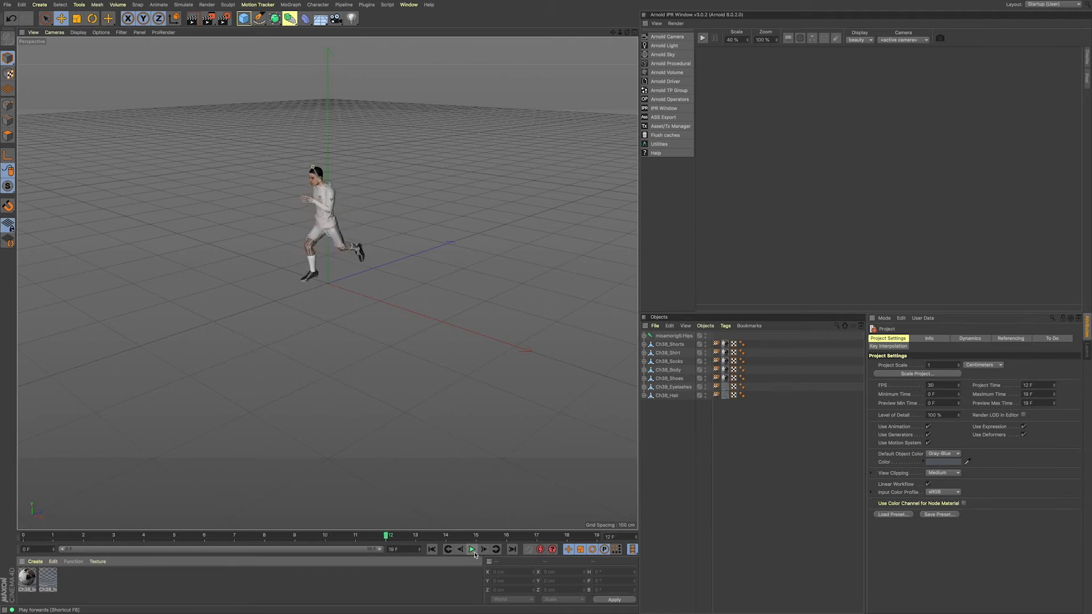
{"action": "left_click", "coordinate": [408, 550]}
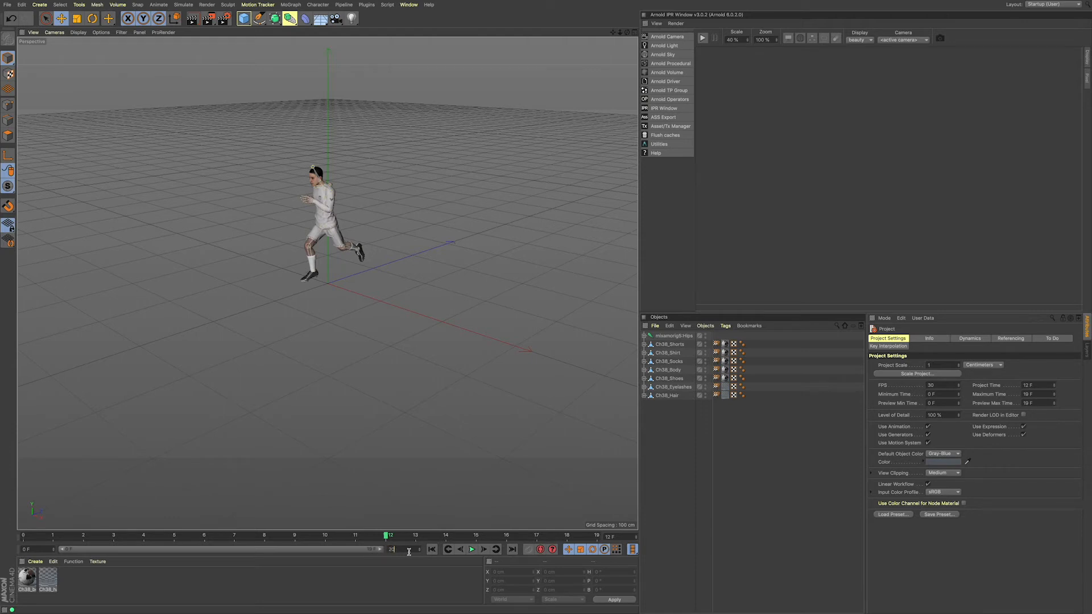
{"action": "key", "text": "Return"}
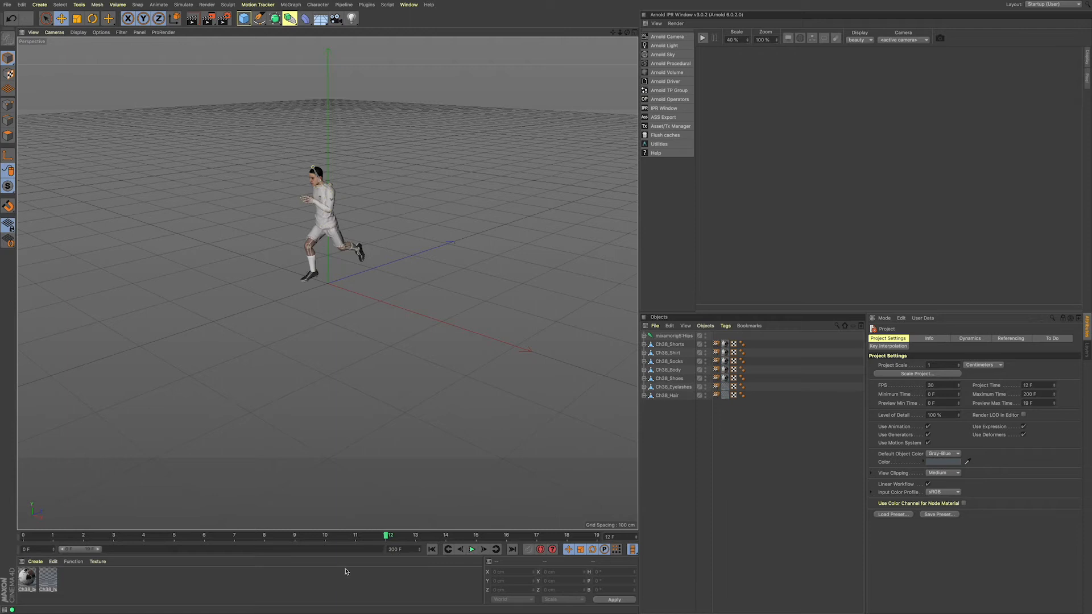
{"action": "left_click_drag", "start_coordinate": [88, 557], "coordinate": [436, 557]}
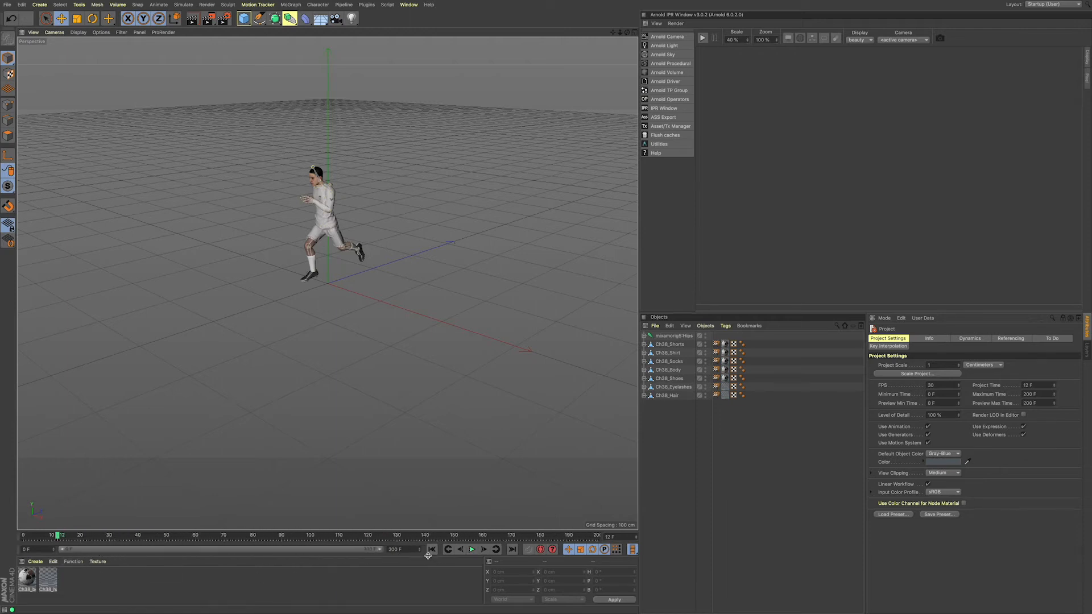
Step: Play the extended timeline from frame 0 to check the run, and return to the first frame
{"action": "left_click", "coordinate": [432, 551]}
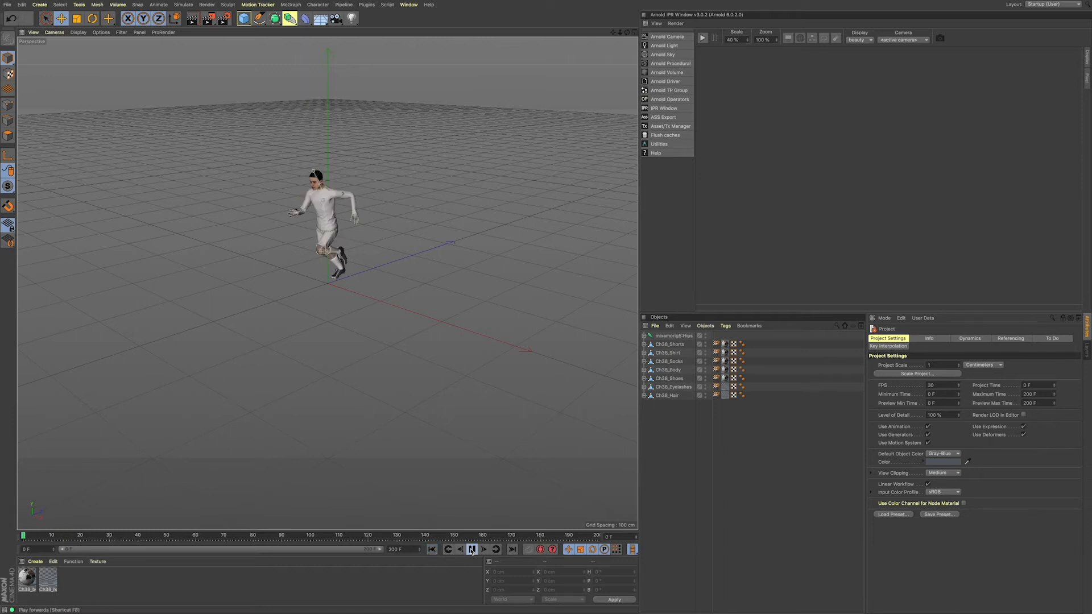
{"action": "left_click", "coordinate": [472, 550]}
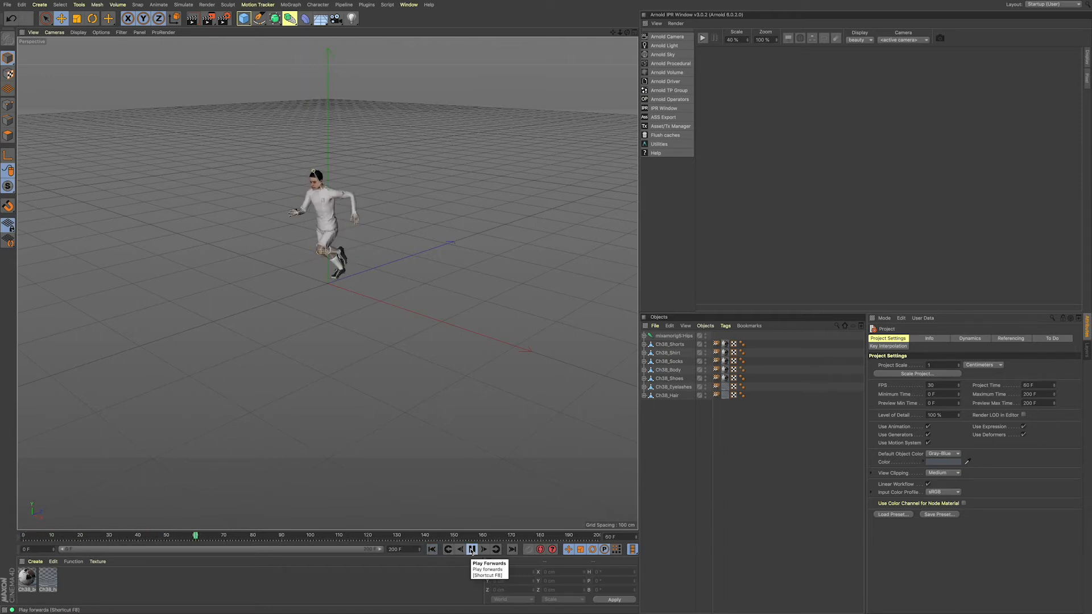
{"action": "left_click", "coordinate": [472, 550]}
{"action": "left_click", "coordinate": [432, 550]}
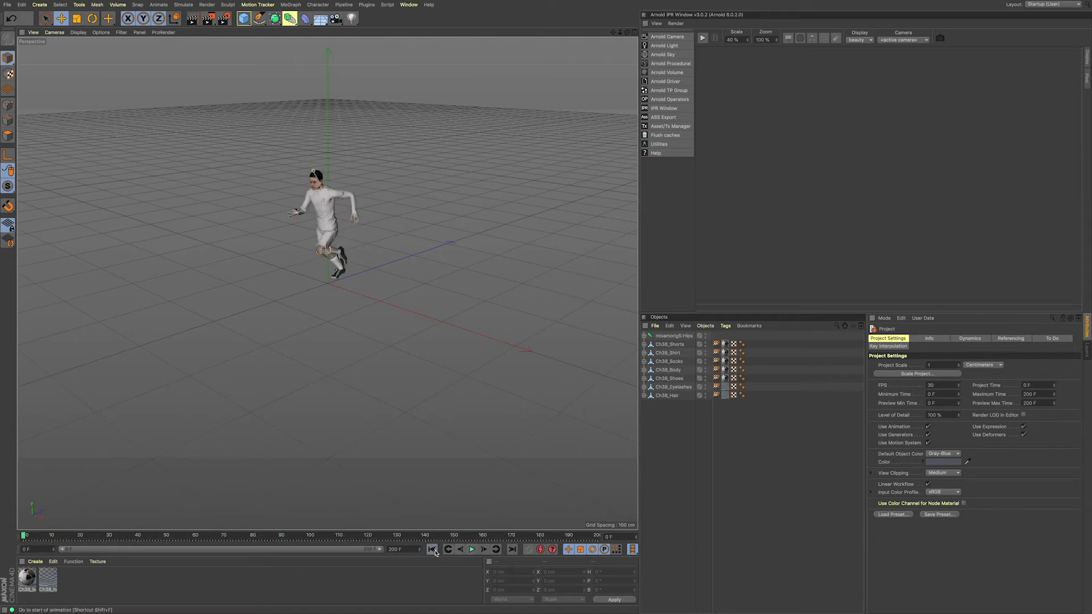
Step: Group the hips joint and all Ch38 character meshes under a null named Player1
{"action": "left_click", "coordinate": [669, 409]}
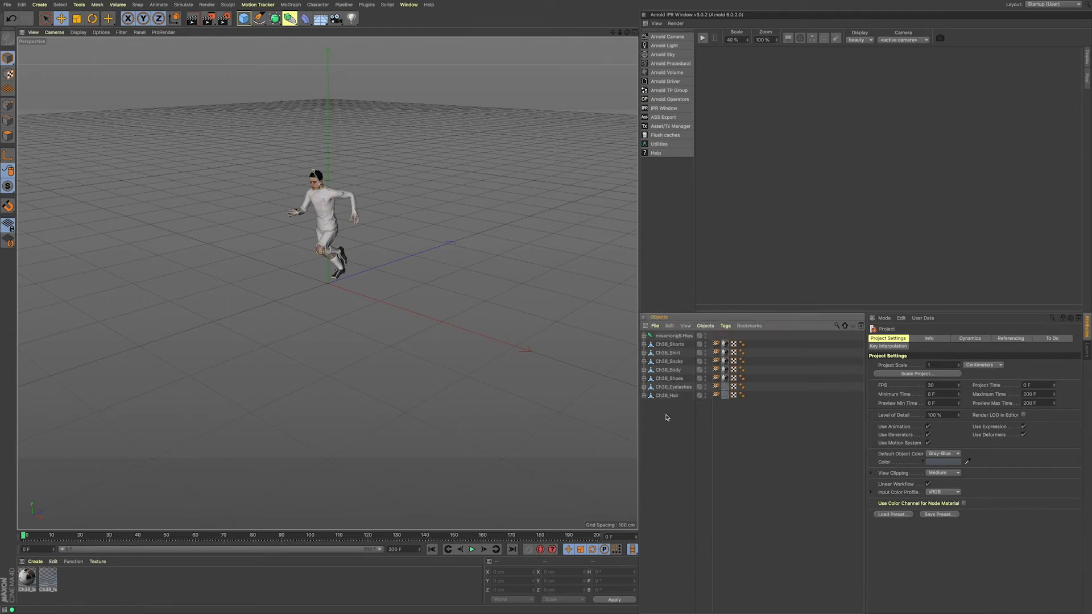
{"action": "left_click_drag", "start_coordinate": [666, 349], "coordinate": [662, 330]}
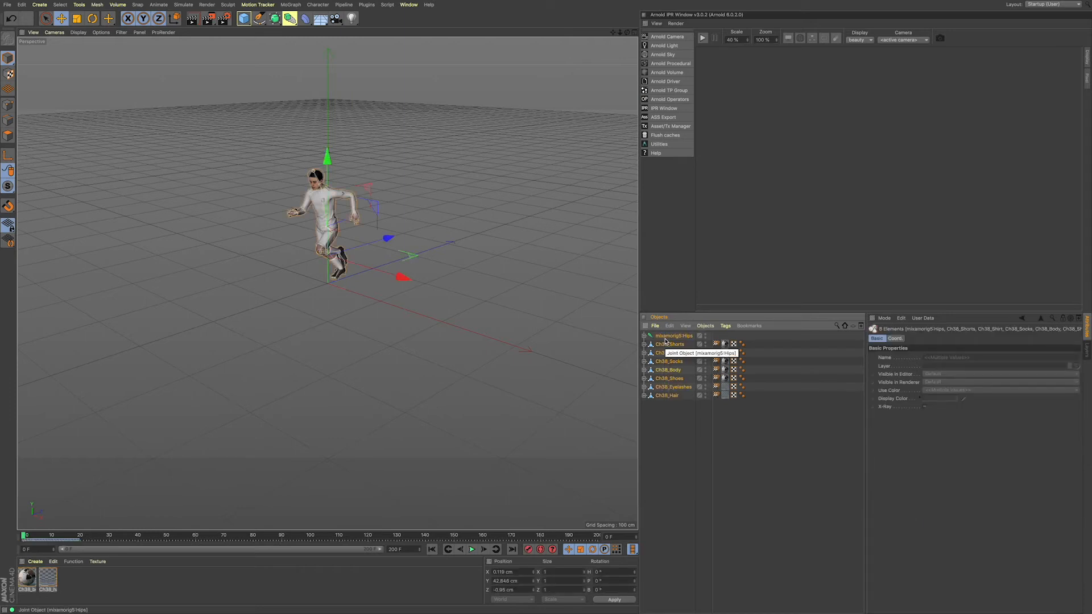
{"action": "key", "text": "alt+g"}
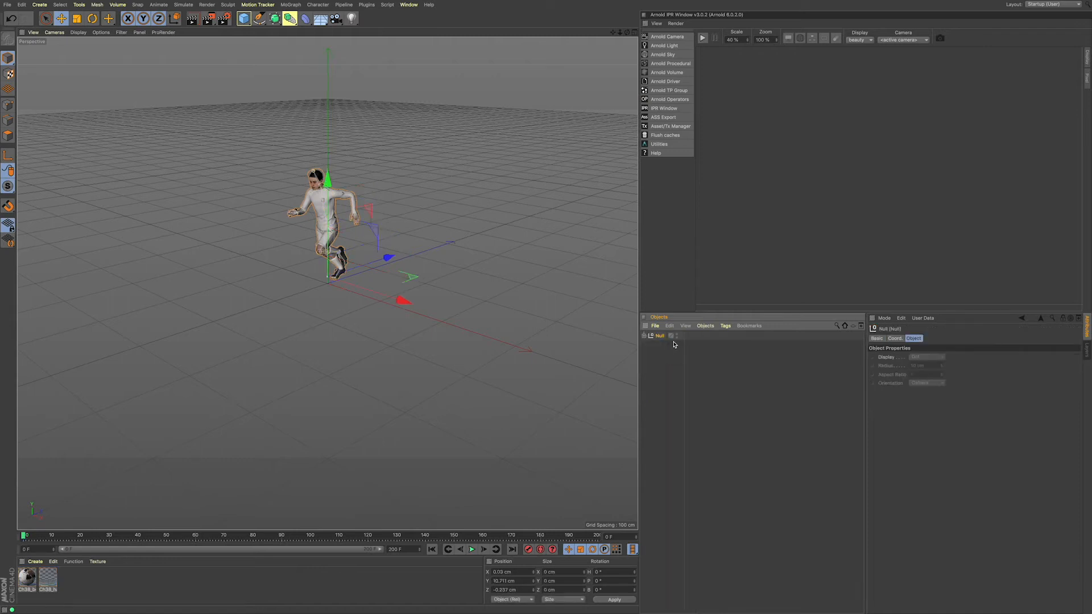
{"action": "double_click", "coordinate": [660, 336]}
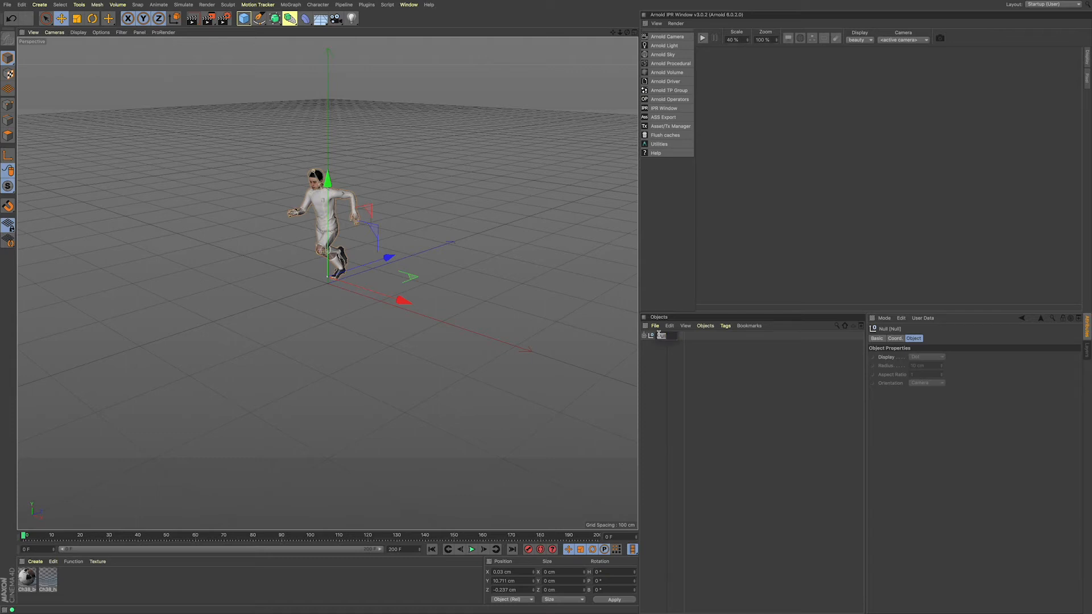
{"action": "type", "text": "R"}
{"action": "type", "text": "ayer"}
{"action": "type", "text": "1"}
{"action": "left_click", "coordinate": [674, 362]}
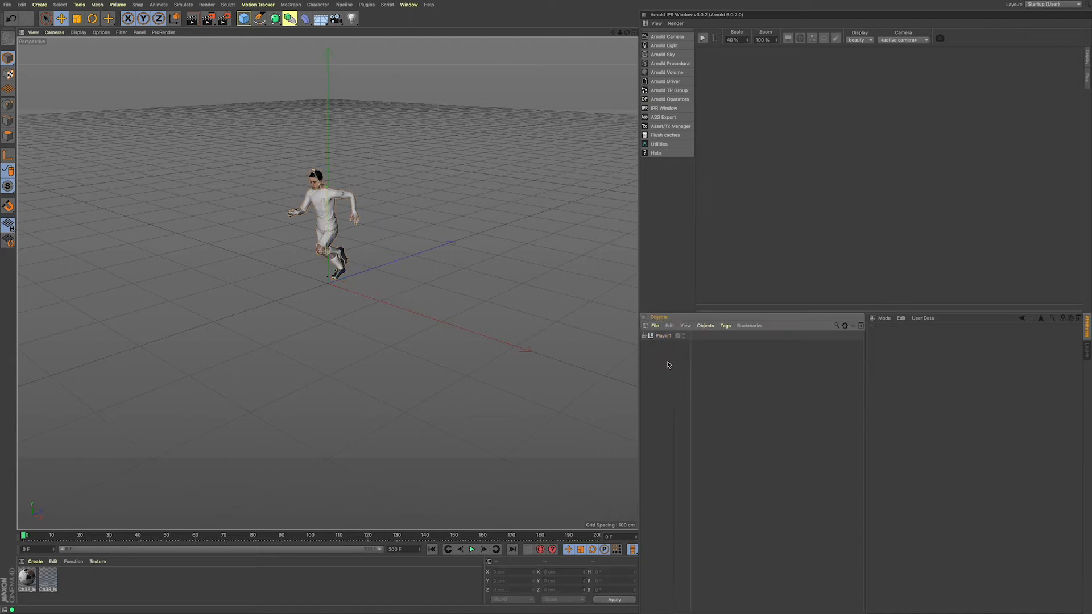
Step: Open the dope sheet timeline for Player1 and select all of its animation tracks through the Summary
{"action": "left_click", "coordinate": [664, 336]}
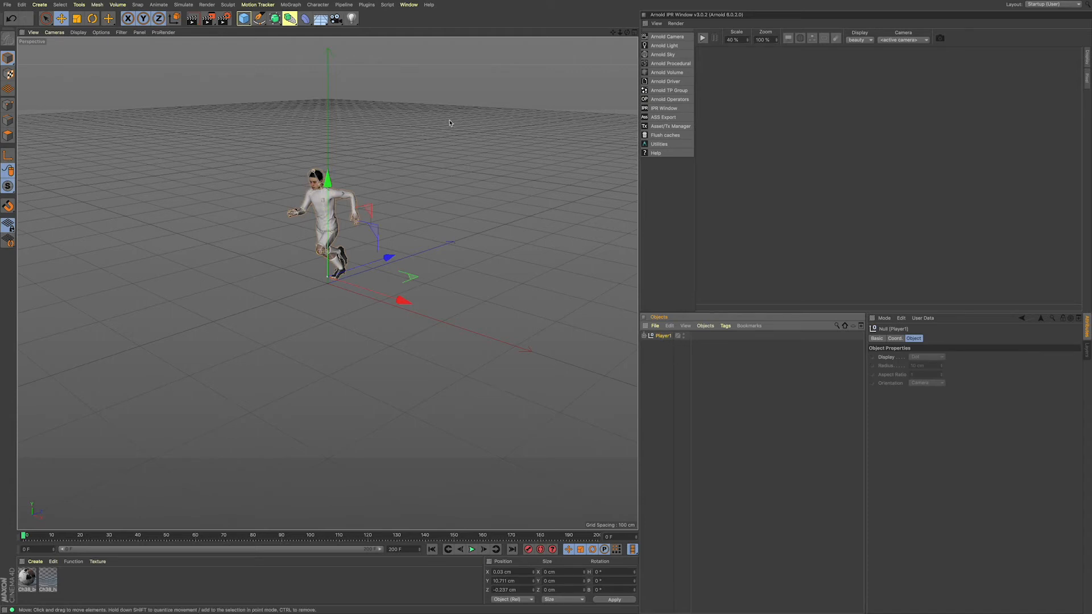
{"action": "left_click", "coordinate": [409, 5]}
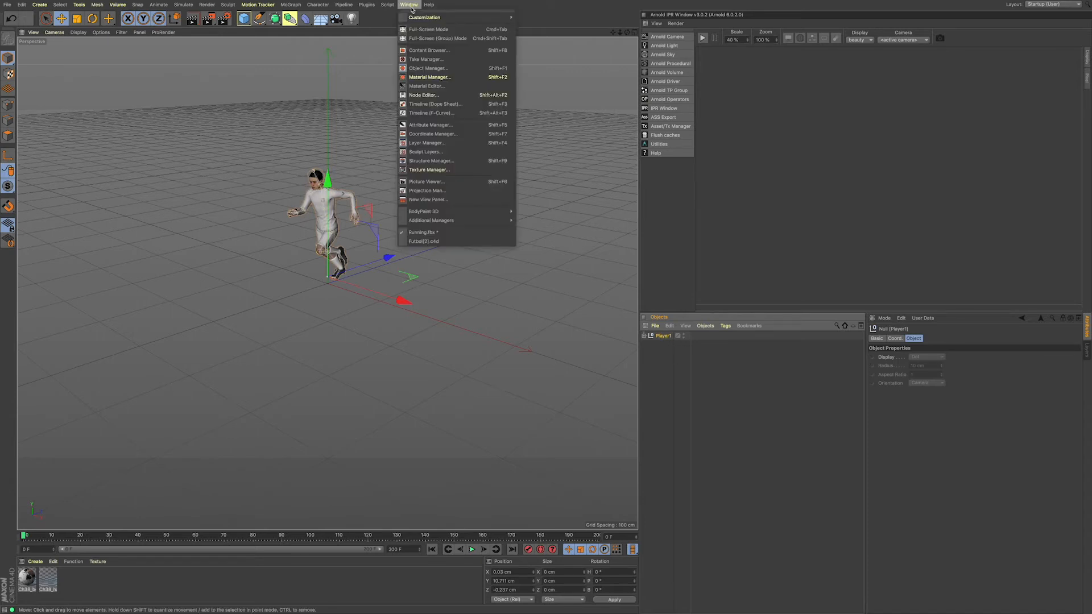
{"action": "left_click", "coordinate": [459, 108]}
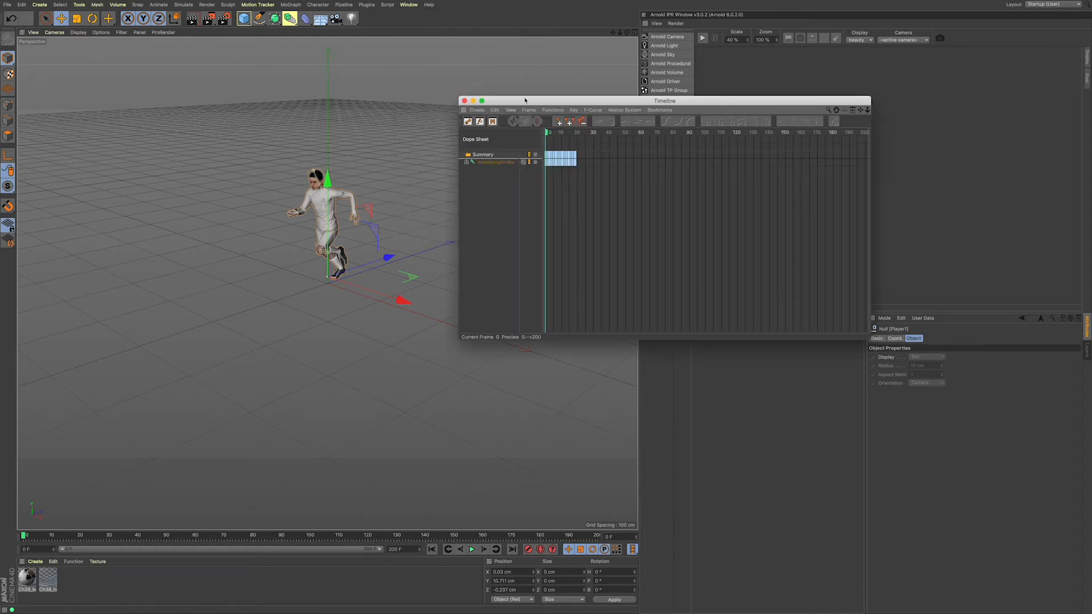
{"action": "left_click_drag", "start_coordinate": [529, 98], "coordinate": [563, 51]}
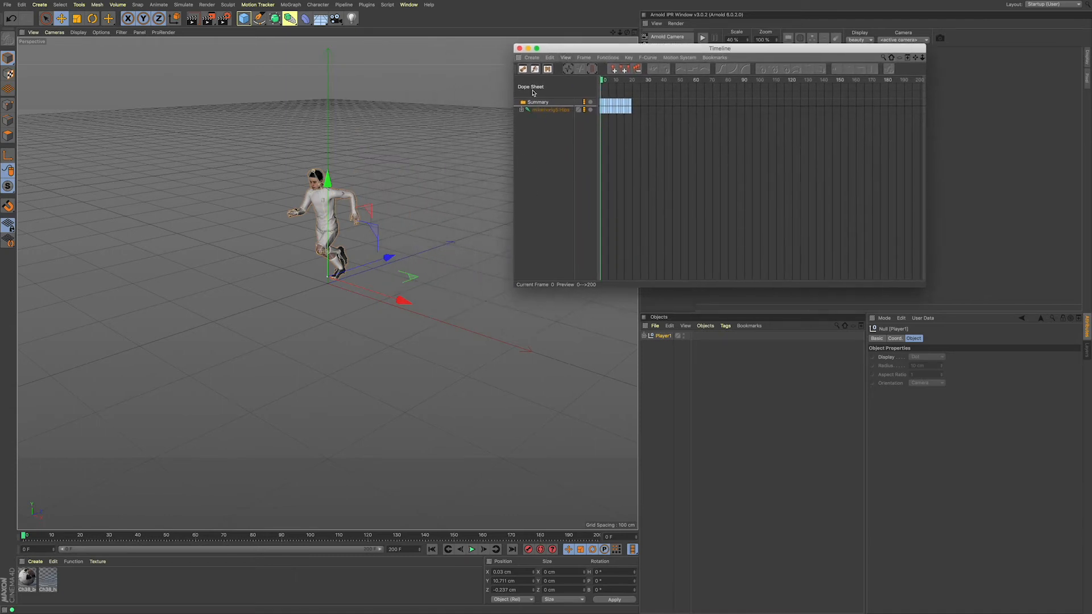
{"action": "left_click", "coordinate": [541, 105]}
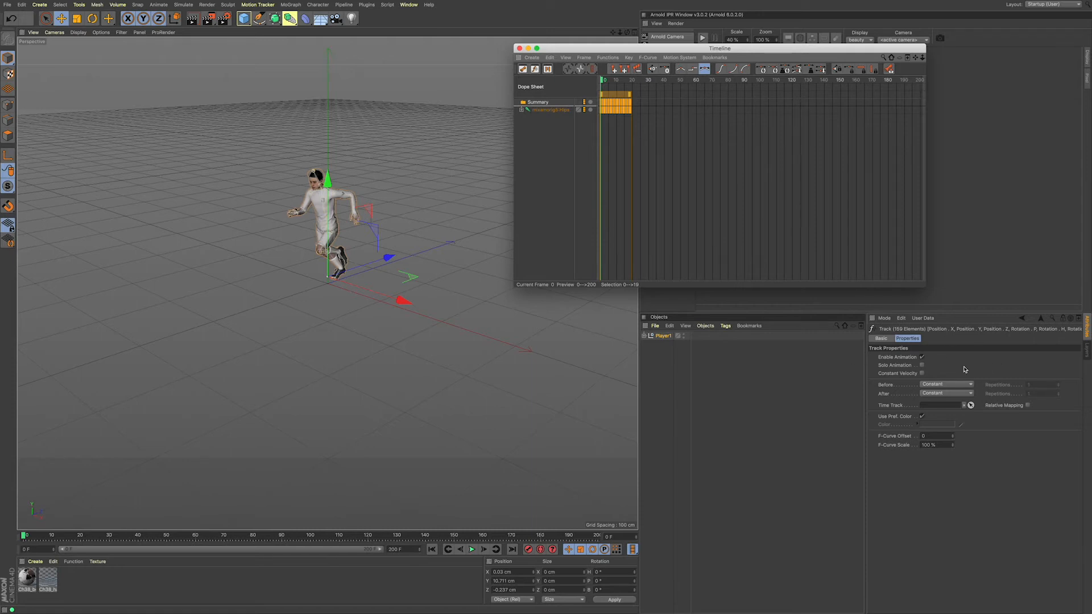
Step: Set the selected tracks' After behaviour to Repeat and open the Repetitions value for editing
{"action": "left_click", "coordinate": [942, 394]}
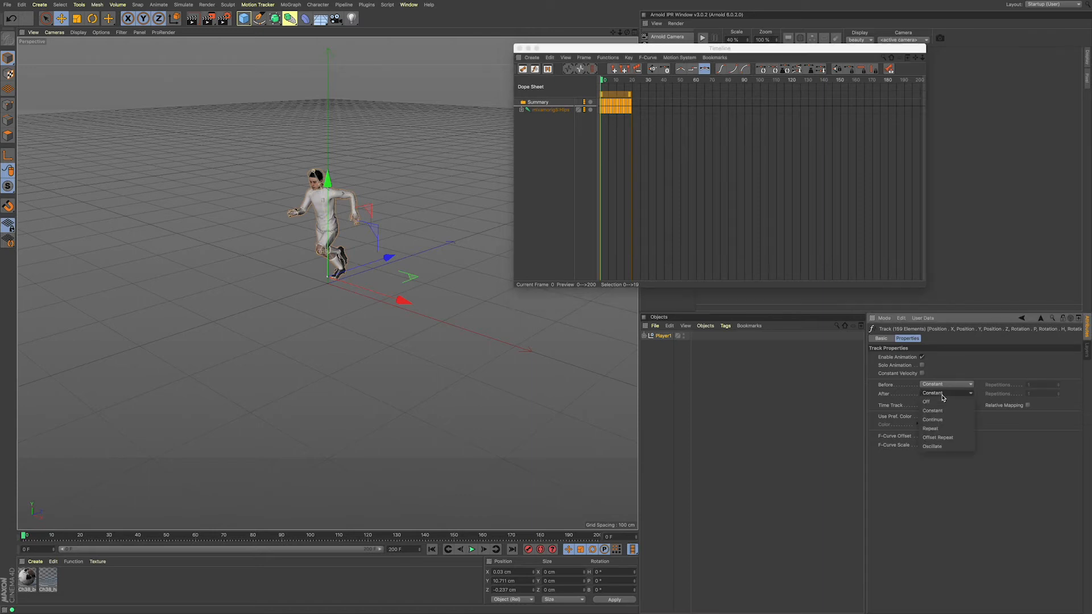
{"action": "left_click", "coordinate": [946, 429]}
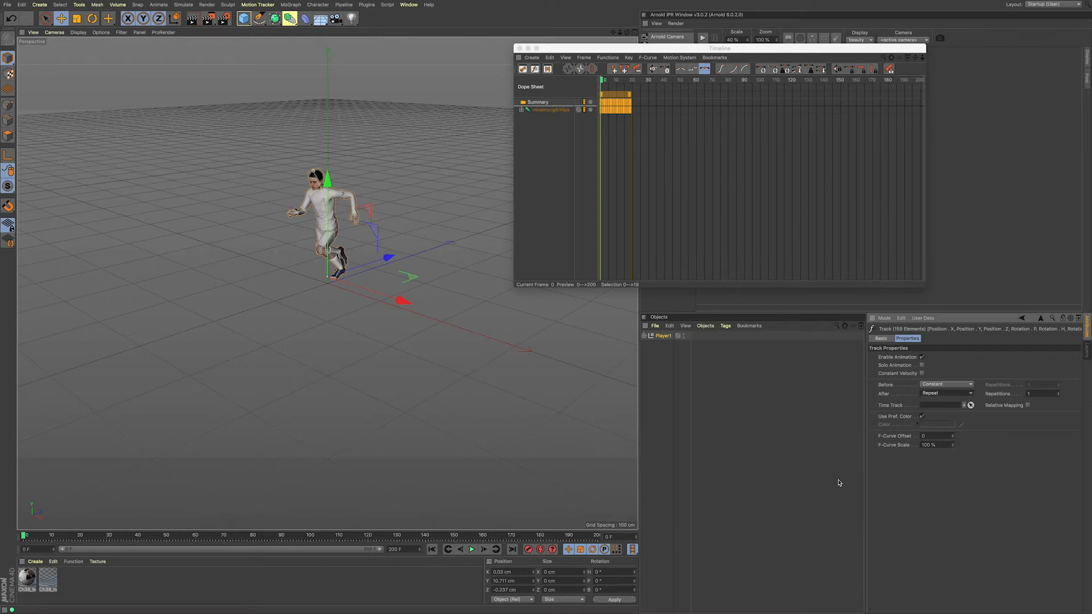
{"action": "left_click", "coordinate": [1031, 394]}
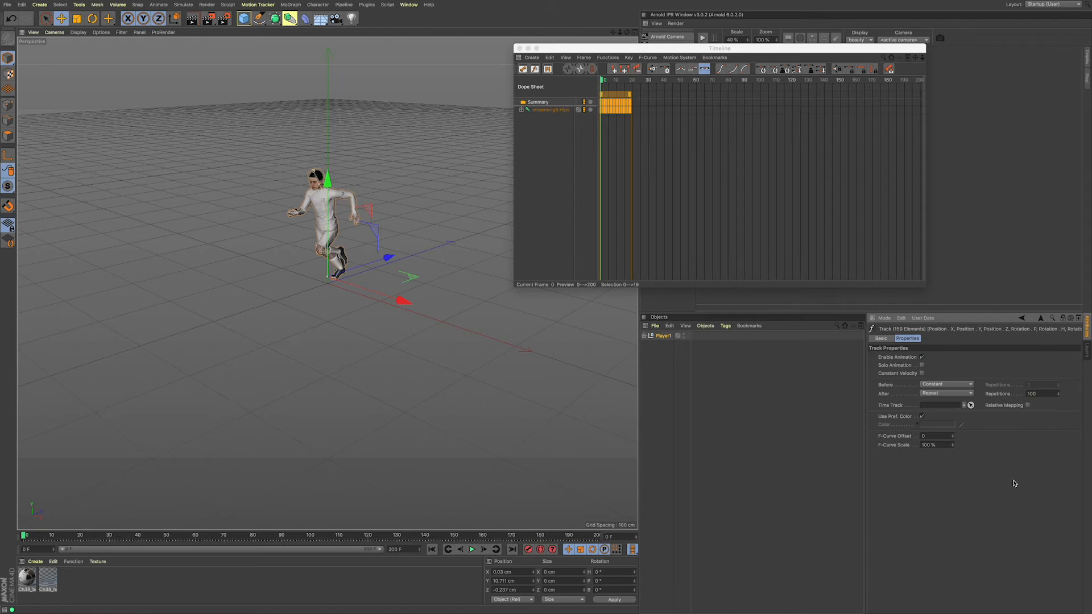
Step: Play the repeated run animation to check the loop, and close the dope sheet timeline window
{"action": "left_click", "coordinate": [471, 549]}
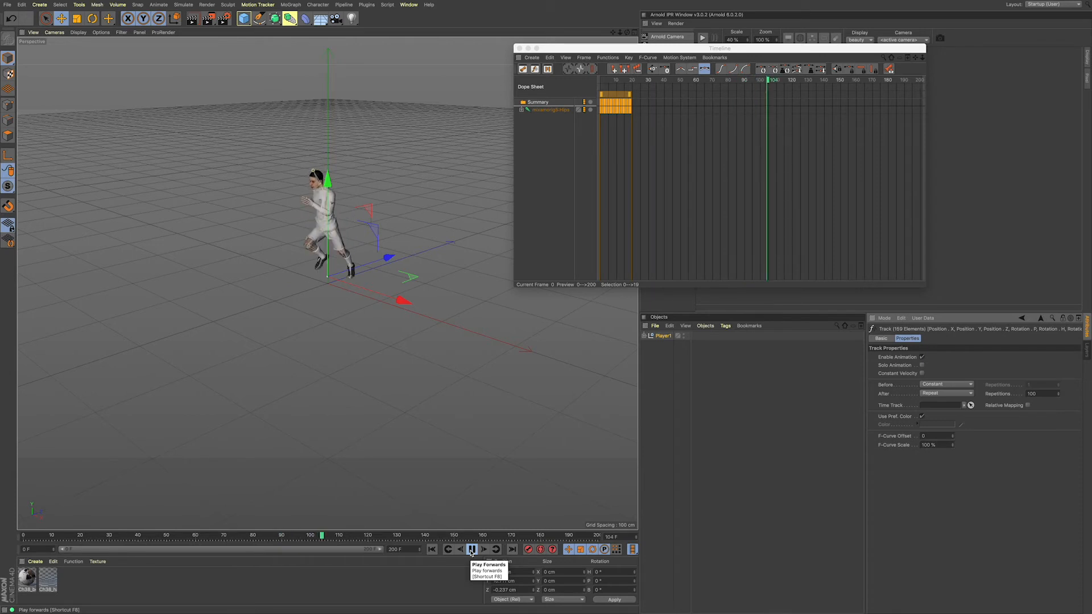
{"action": "left_click", "coordinate": [472, 549]}
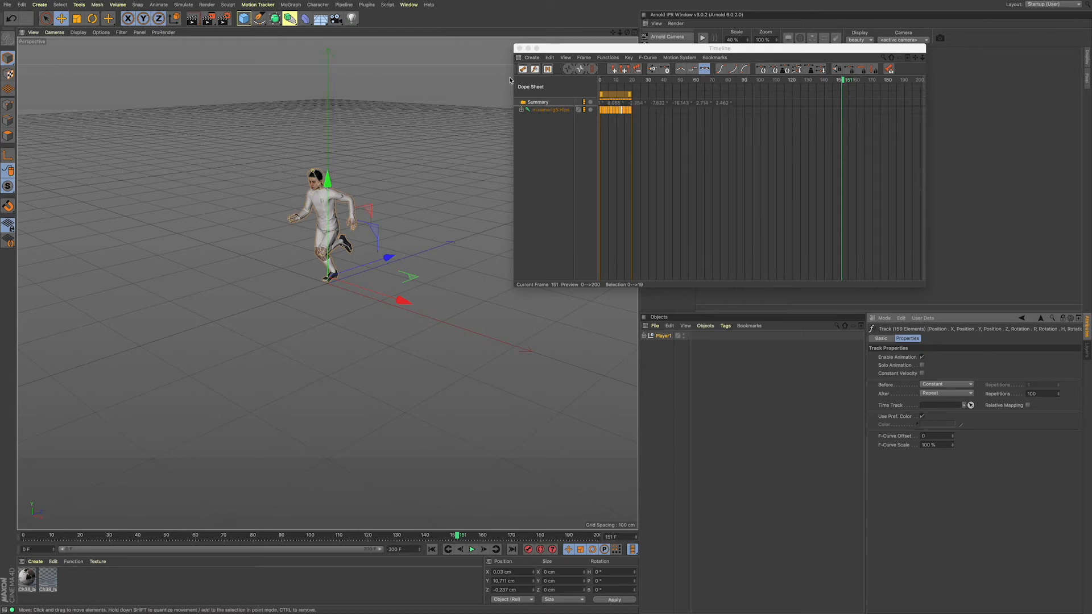
{"action": "left_click_drag", "start_coordinate": [557, 50], "coordinate": [600, 60]}
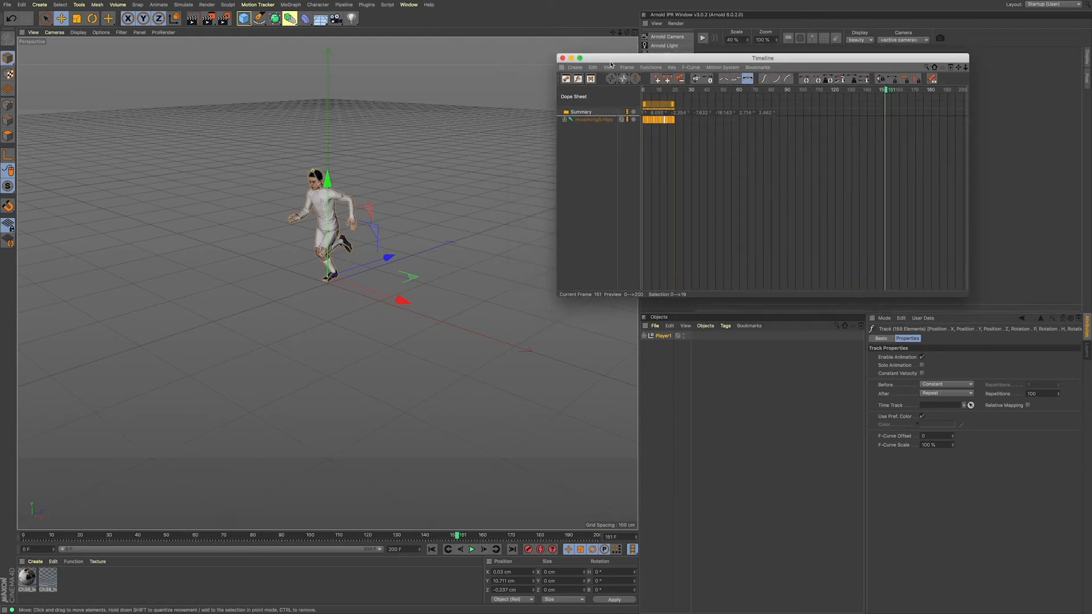
{"action": "left_click", "coordinate": [562, 59]}
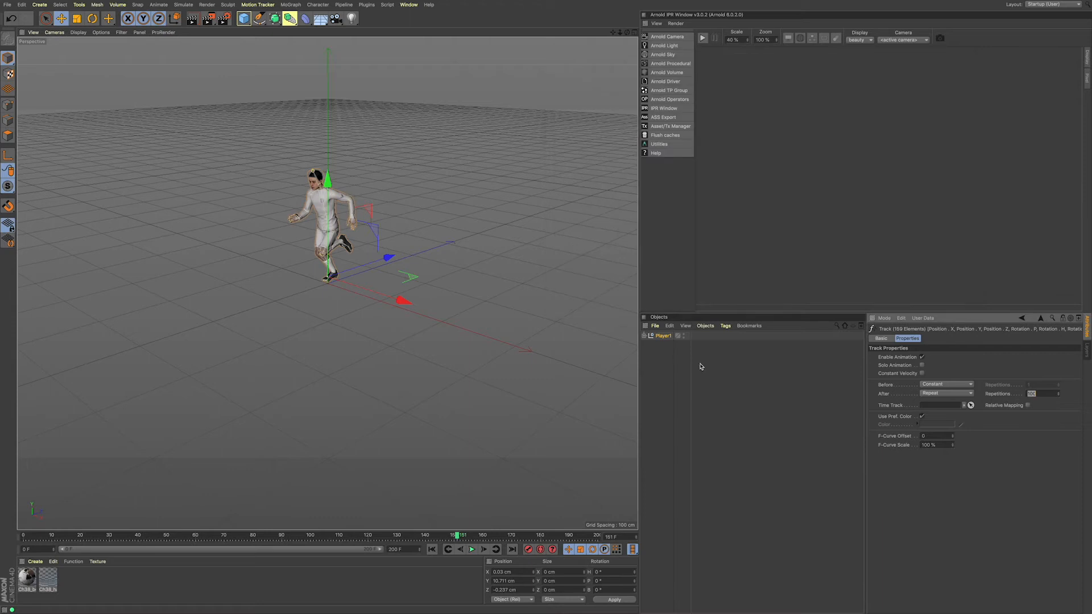
{"action": "left_click", "coordinate": [472, 550]}
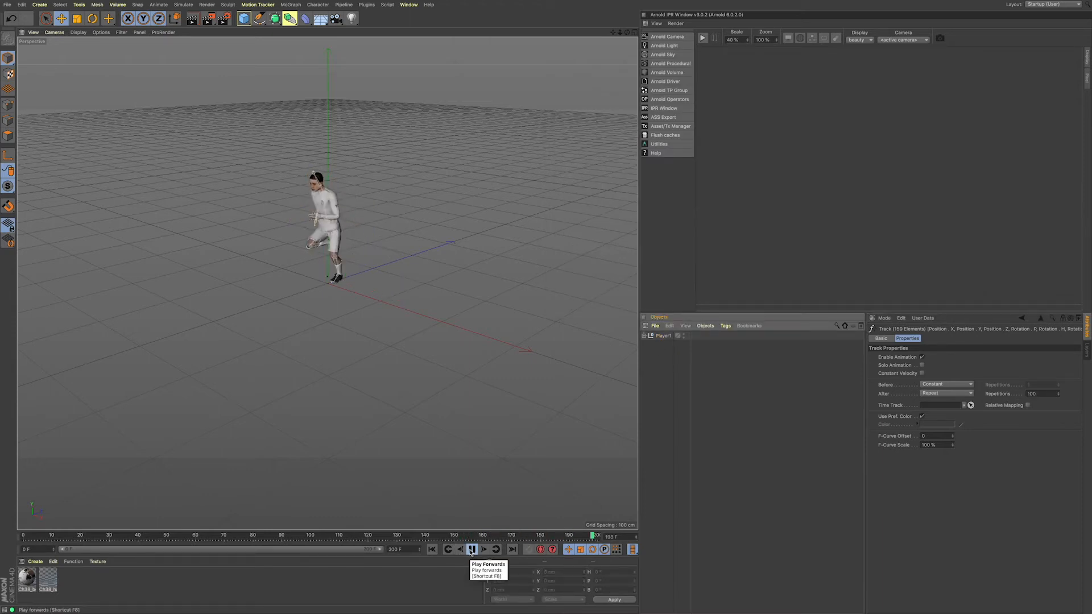
{"action": "left_click", "coordinate": [472, 549]}
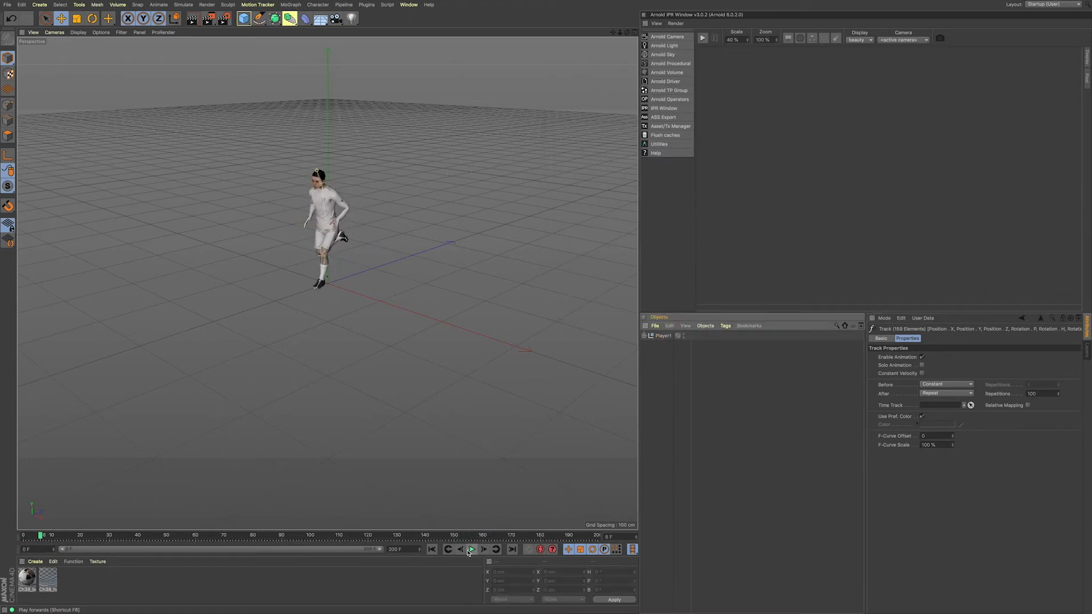
Step: Copy the Player1 null from the Running.fbx scene and paste it into the tracked laptop footage scene
{"action": "left_click", "coordinate": [664, 336]}
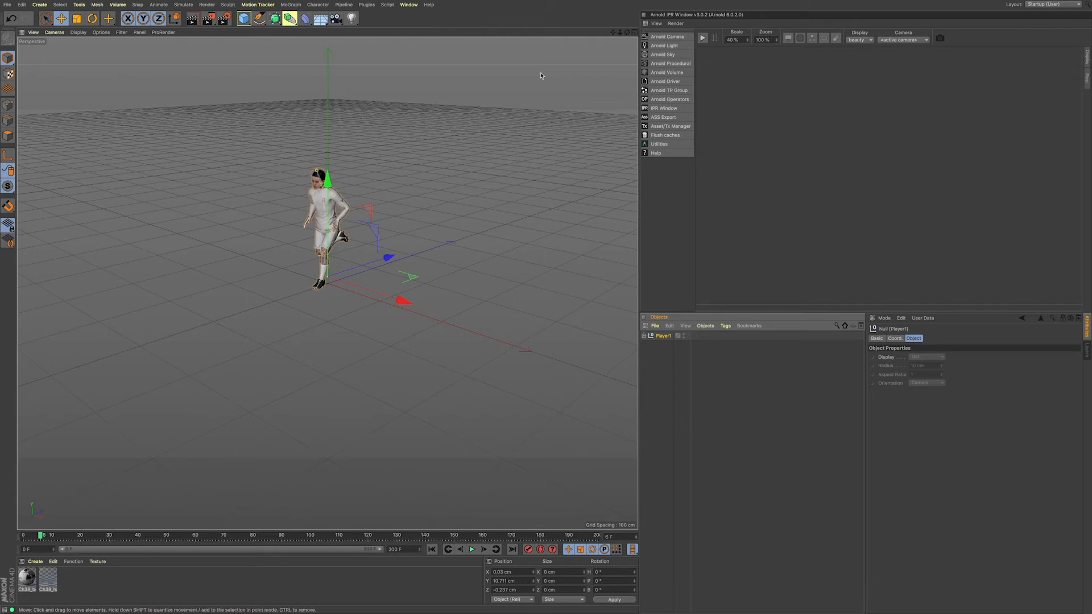
{"action": "left_click", "coordinate": [408, 5]}
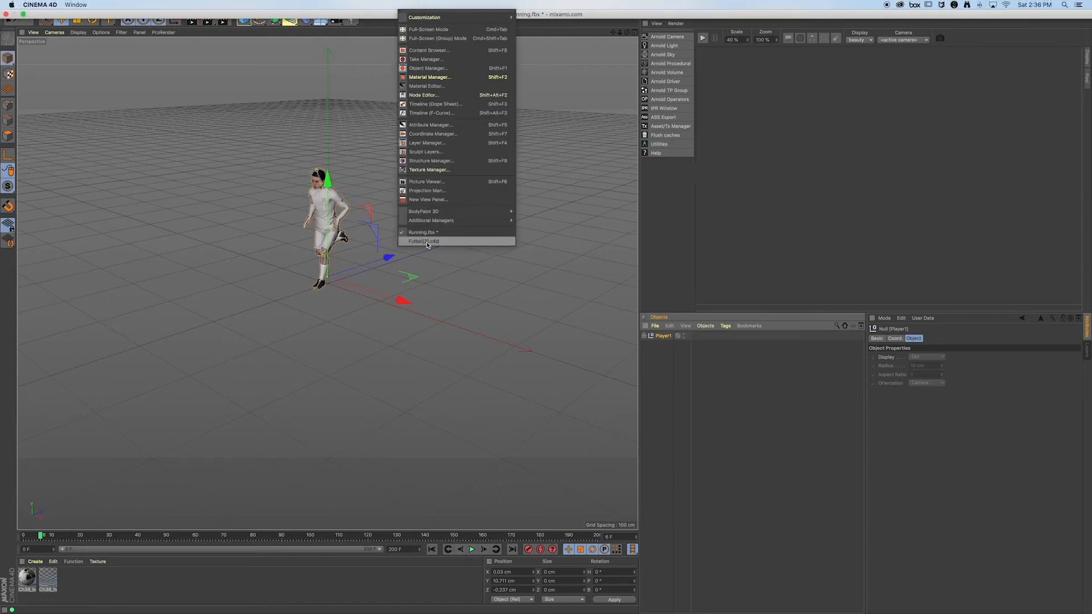
{"action": "left_click", "coordinate": [428, 241]}
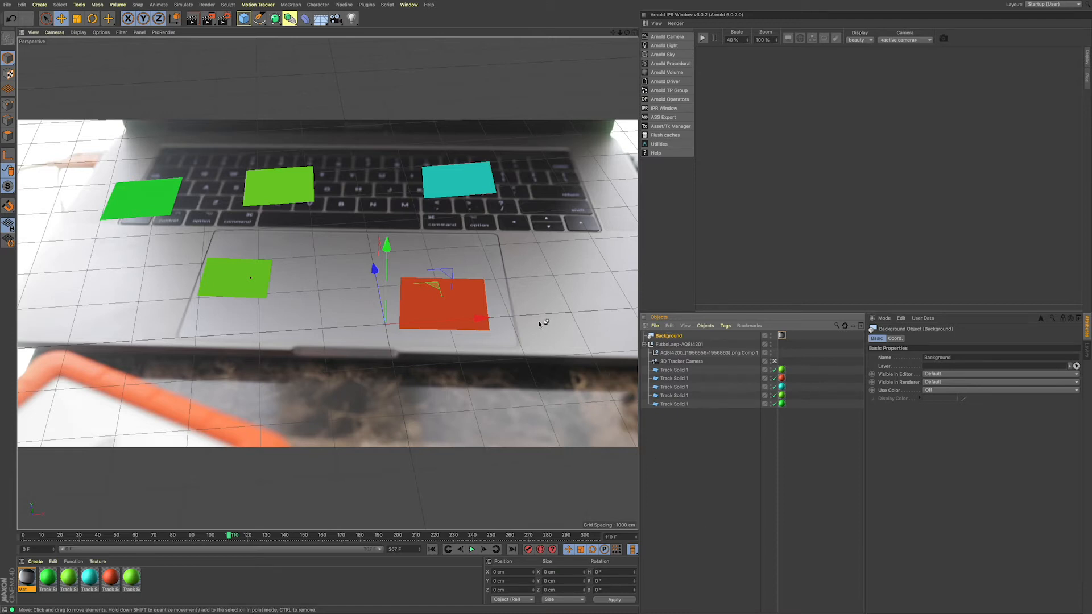
{"action": "key", "text": "ctrl+v"}
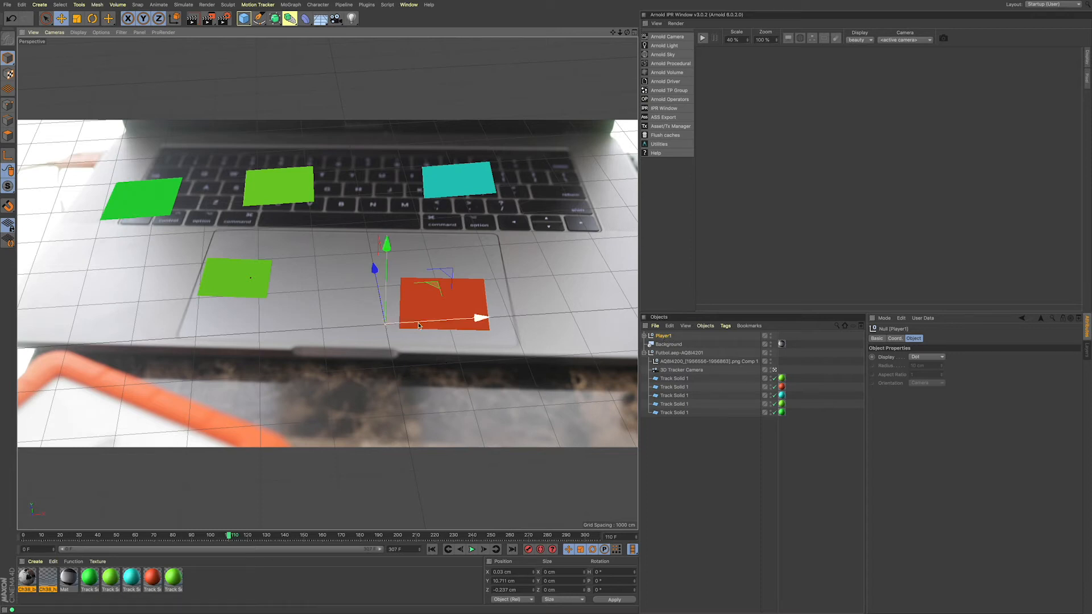
Step: Show Player1's coordinates and parent it under the first green Track Solid 1
{"action": "left_click", "coordinate": [667, 337]}
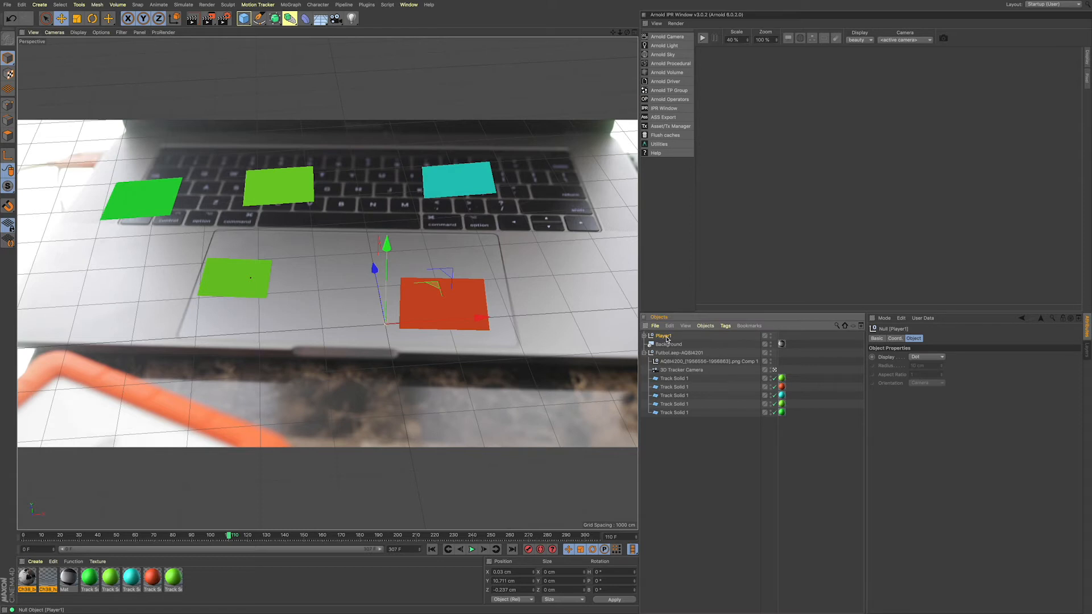
{"action": "left_click", "coordinate": [896, 339]}
{"action": "left_click", "coordinate": [904, 357]}
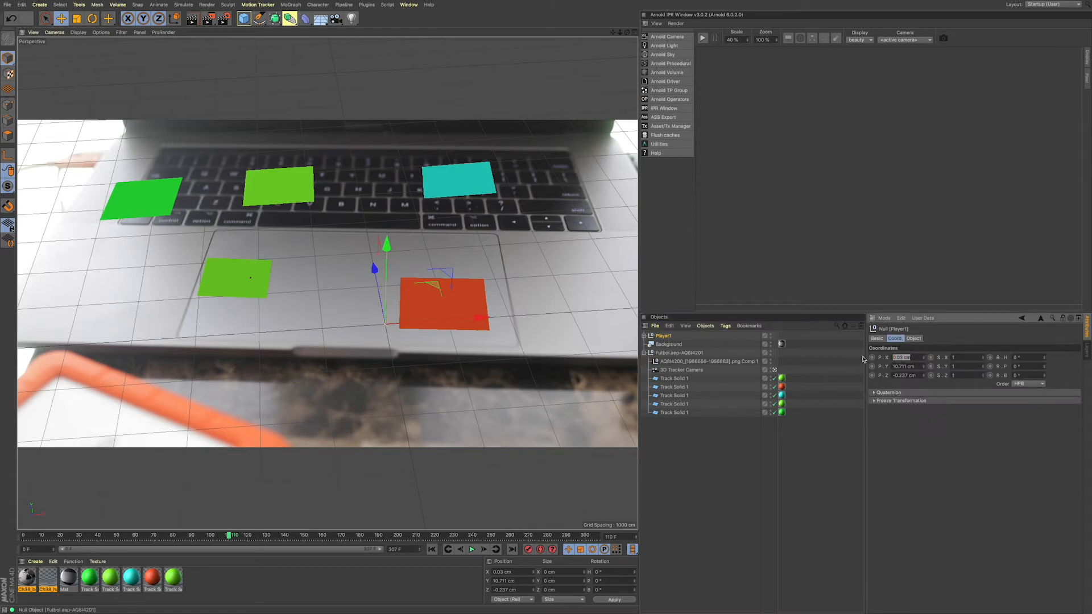
{"action": "left_click", "coordinate": [667, 338]}
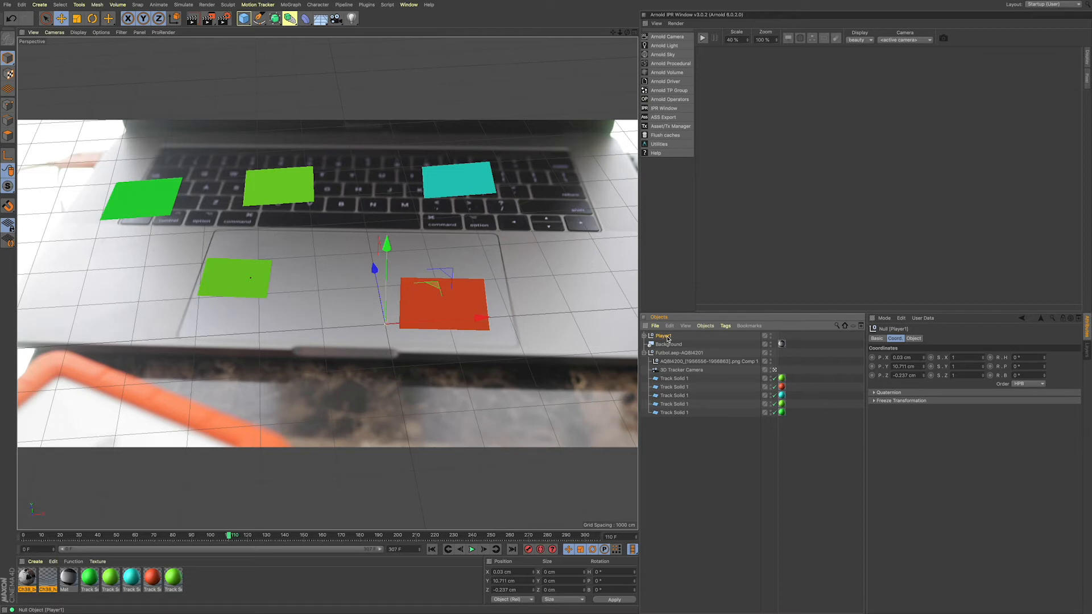
{"action": "left_click_drag", "start_coordinate": [667, 338], "coordinate": [671, 378]}
{"action": "left_click_drag", "start_coordinate": [671, 377], "coordinate": [670, 378]}
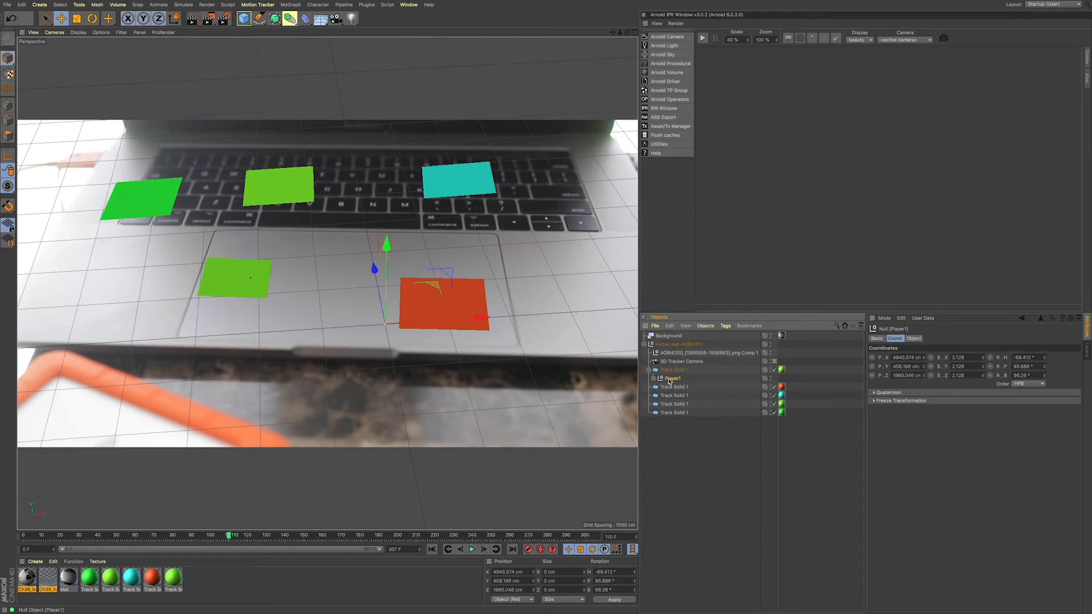
Step: Set Player1's X, Y and Z position to 0 cm relative to its green track solid
{"action": "left_click", "coordinate": [909, 358]}
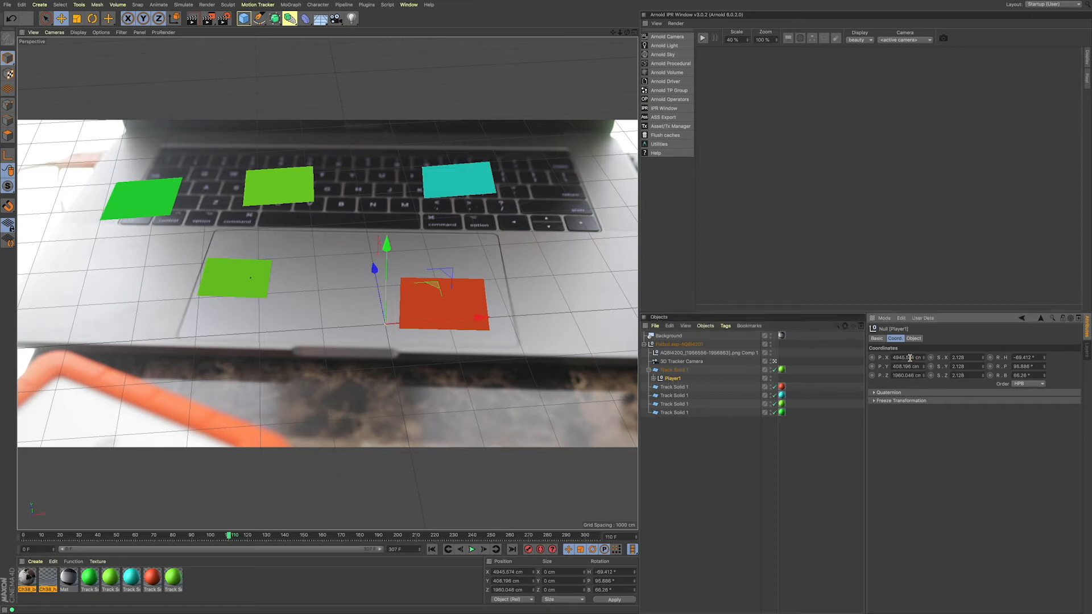
{"action": "double_click", "coordinate": [910, 358]}
{"action": "type", "text": "0"}
{"action": "key", "text": "Tab"}
{"action": "type", "text": "0"}
{"action": "key", "text": "Tab"}
{"action": "type", "text": "0"}
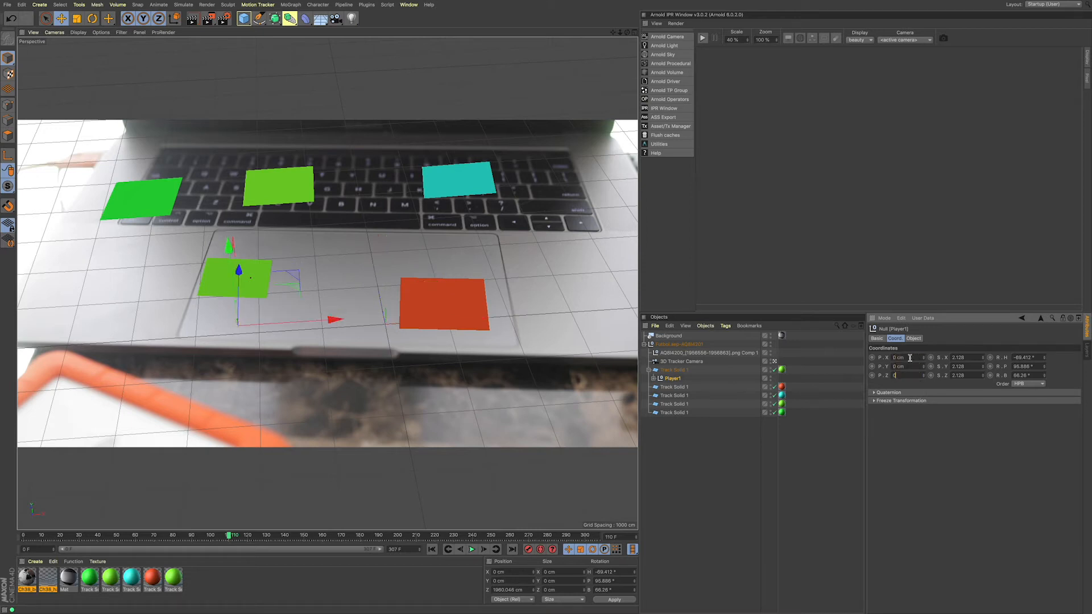
{"action": "key", "text": "Return"}
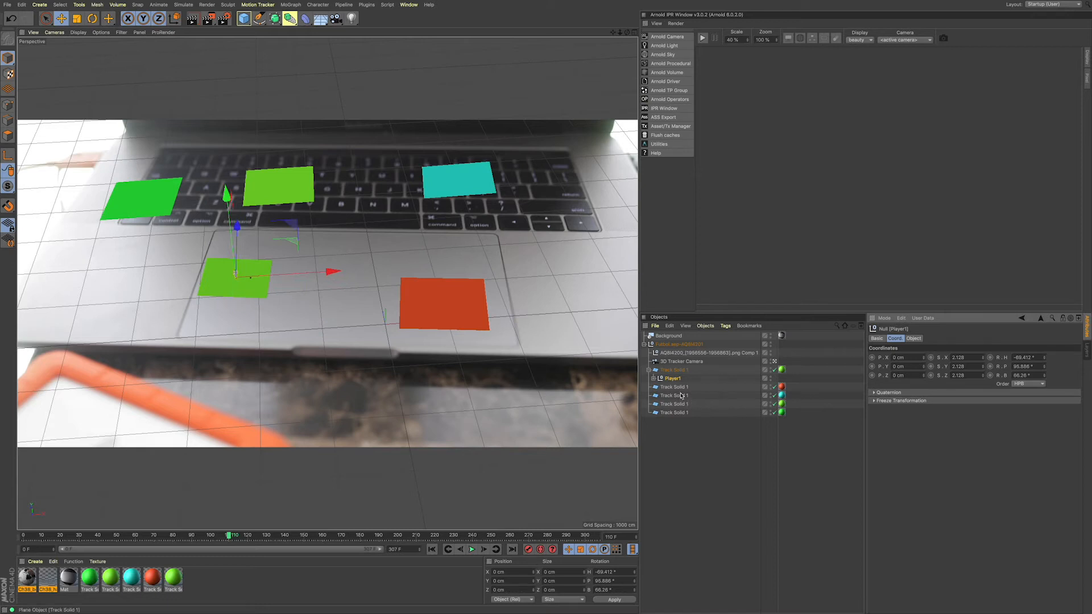
Step: Reparent Player1 under the red Track Solid 1 and set its X, Y and Z position to 0 cm
{"action": "left_click_drag", "start_coordinate": [672, 380], "coordinate": [673, 389]}
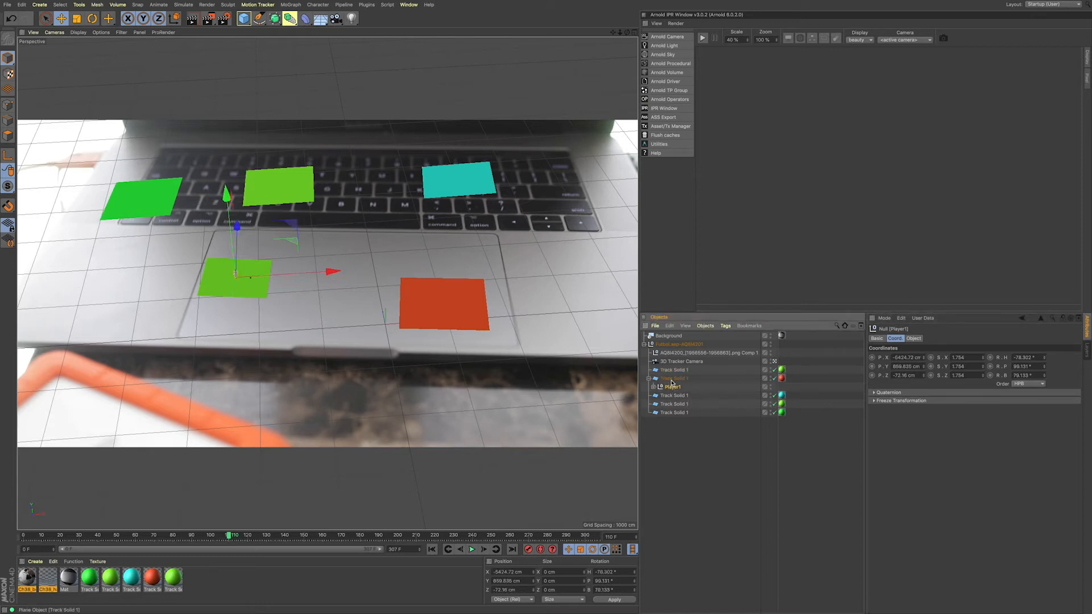
{"action": "left_click", "coordinate": [673, 380]}
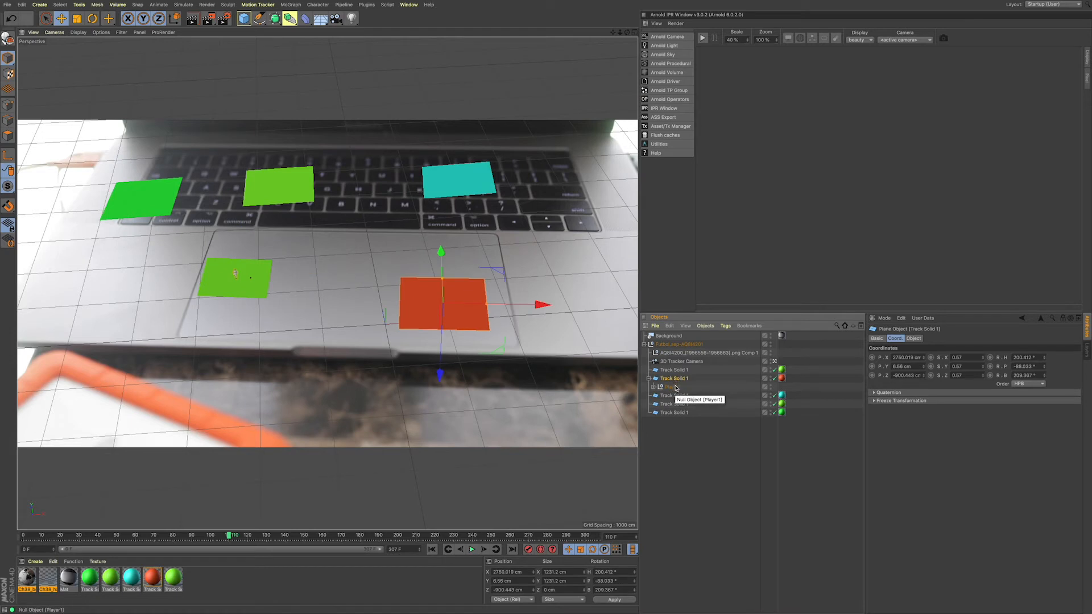
{"action": "left_click", "coordinate": [672, 387]}
{"action": "double_click", "coordinate": [917, 358]}
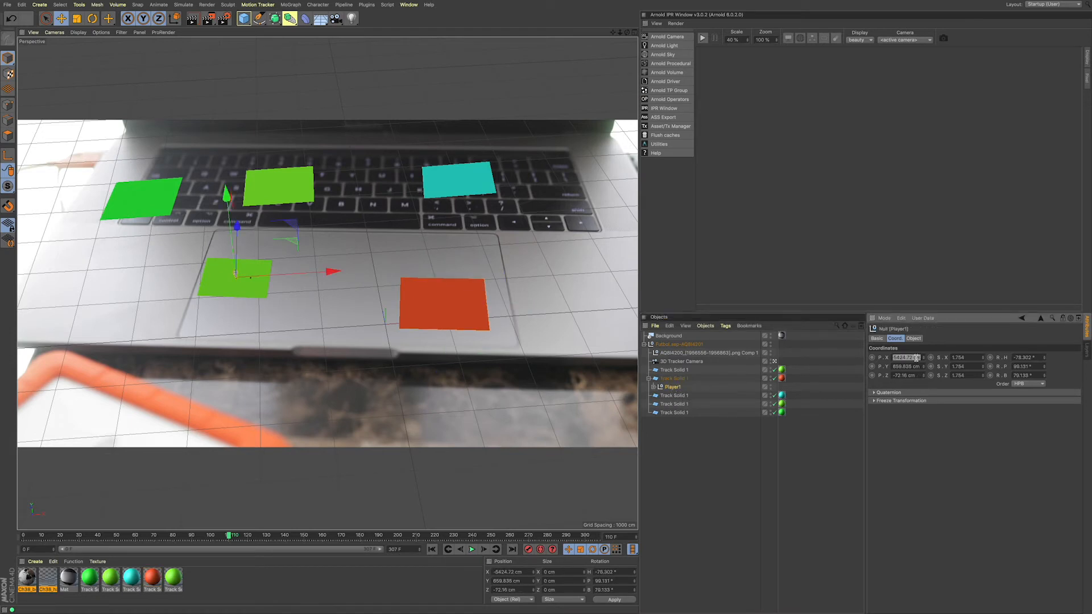
{"action": "type", "text": "0"}
{"action": "key", "text": "Tab"}
{"action": "type", "text": "0"}
{"action": "key", "text": "Tab"}
{"action": "type", "text": "0"}
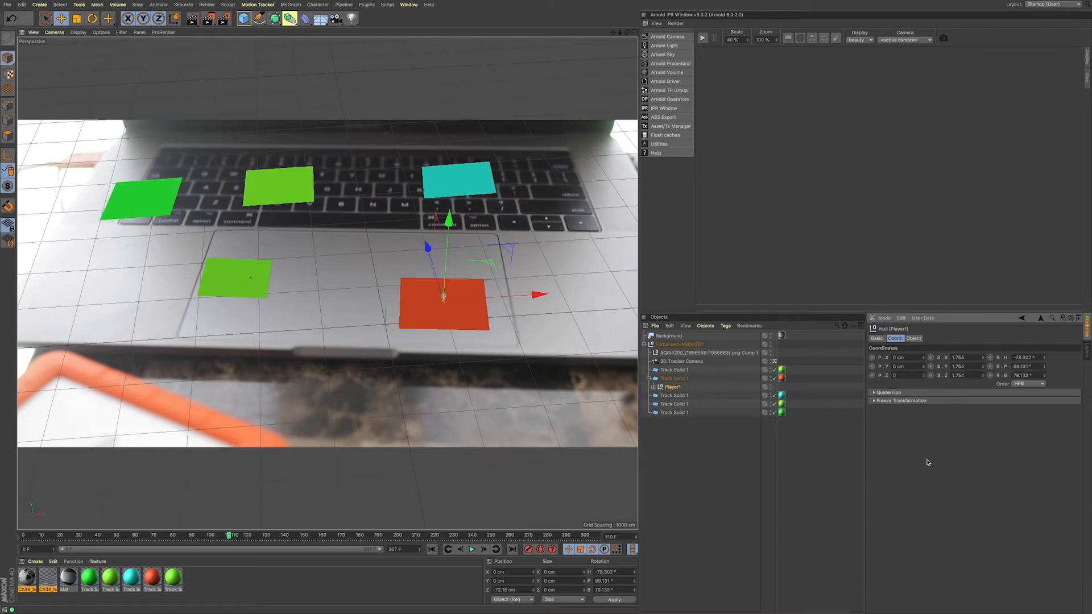
{"action": "key", "text": "Return"}
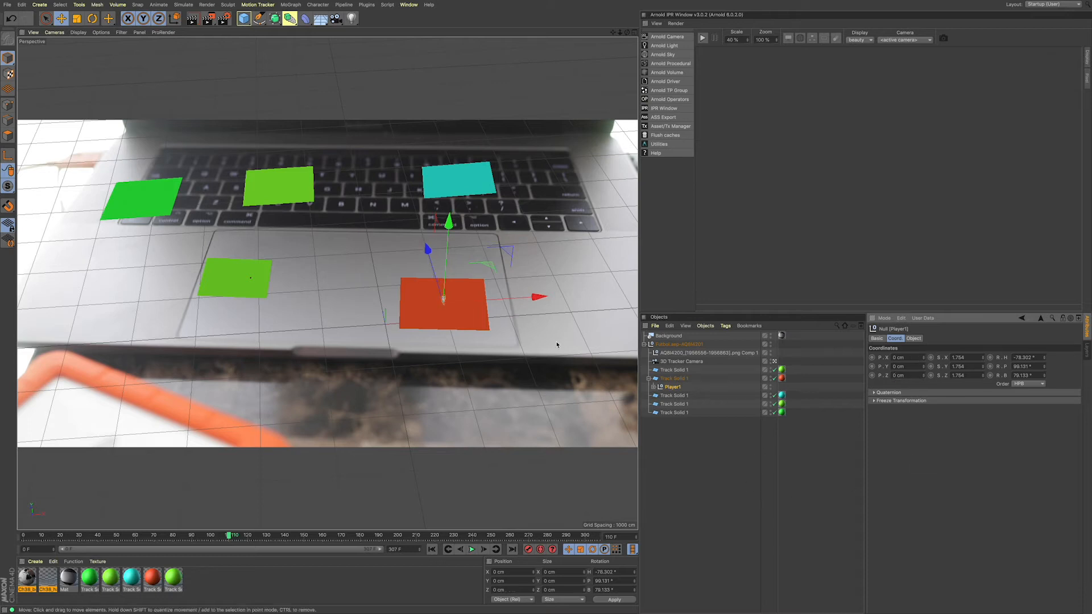
Step: Scale Player1 up uniformly in Model mode until the runner is clearly taller than the red track solid
{"action": "left_click", "coordinate": [8, 58]}
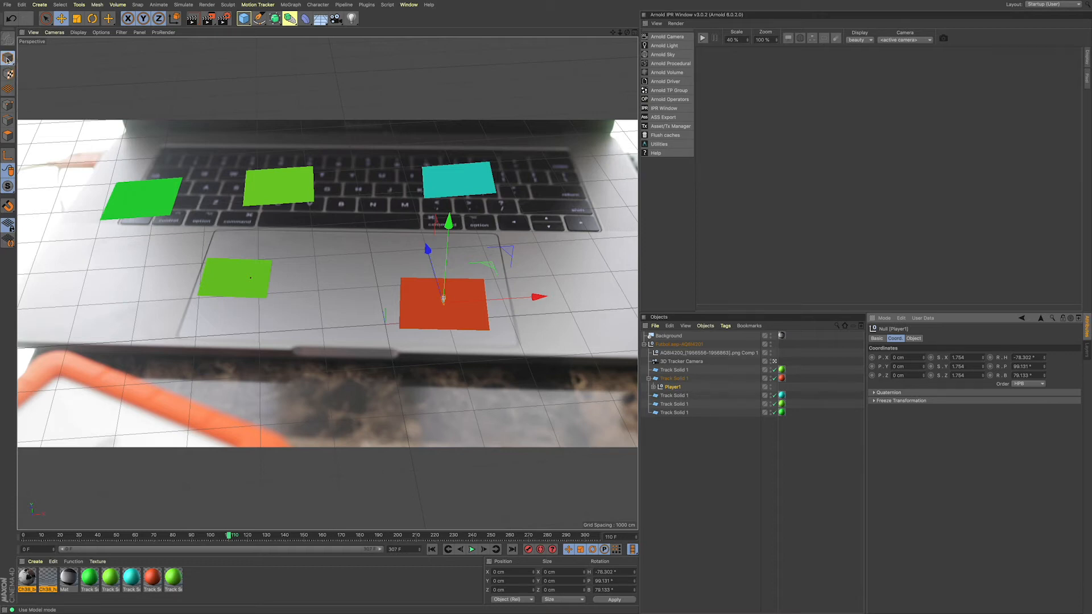
{"action": "left_click", "coordinate": [8, 58]}
{"action": "left_click", "coordinate": [41, 87]}
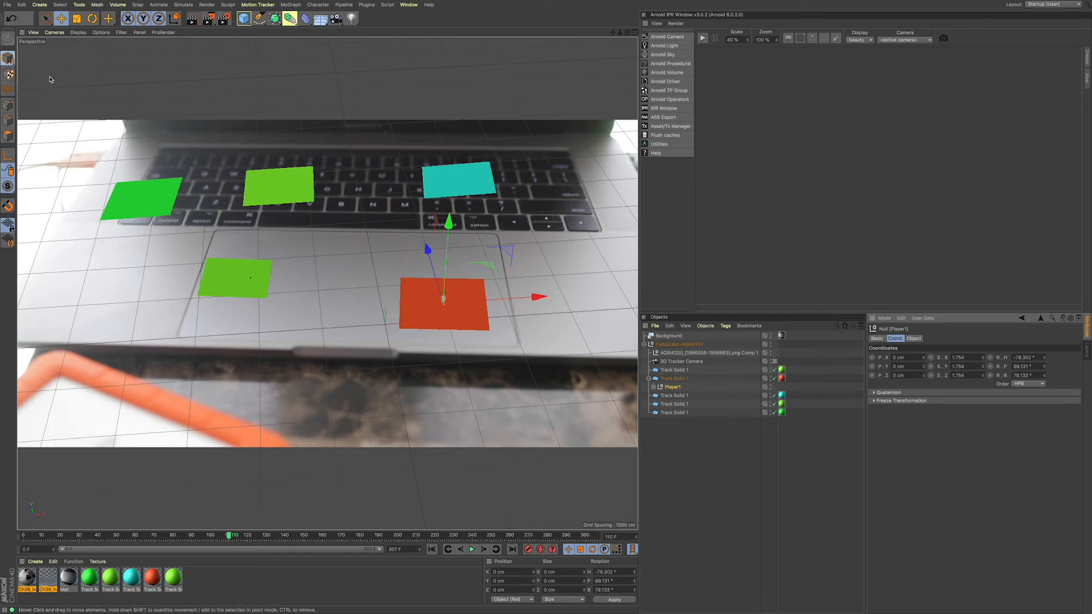
{"action": "left_click", "coordinate": [76, 19]}
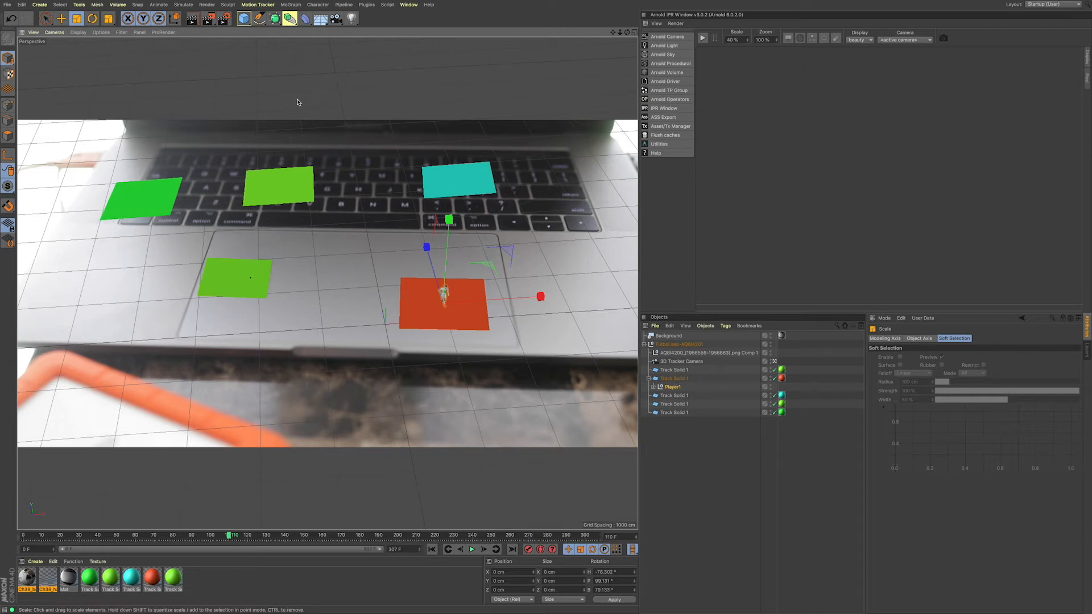
{"action": "left_click_drag", "start_coordinate": [298, 102], "coordinate": [825, 114]}
{"action": "left_click_drag", "start_coordinate": [109, 93], "coordinate": [606, 100]}
{"action": "left_click_drag", "start_coordinate": [357, 95], "coordinate": [394, 107]}
Step: Rotate Player1 about its vertical axis to run side-on across the trackpad, and raise it slightly onto the red track solid
{"action": "key", "text": "r"}
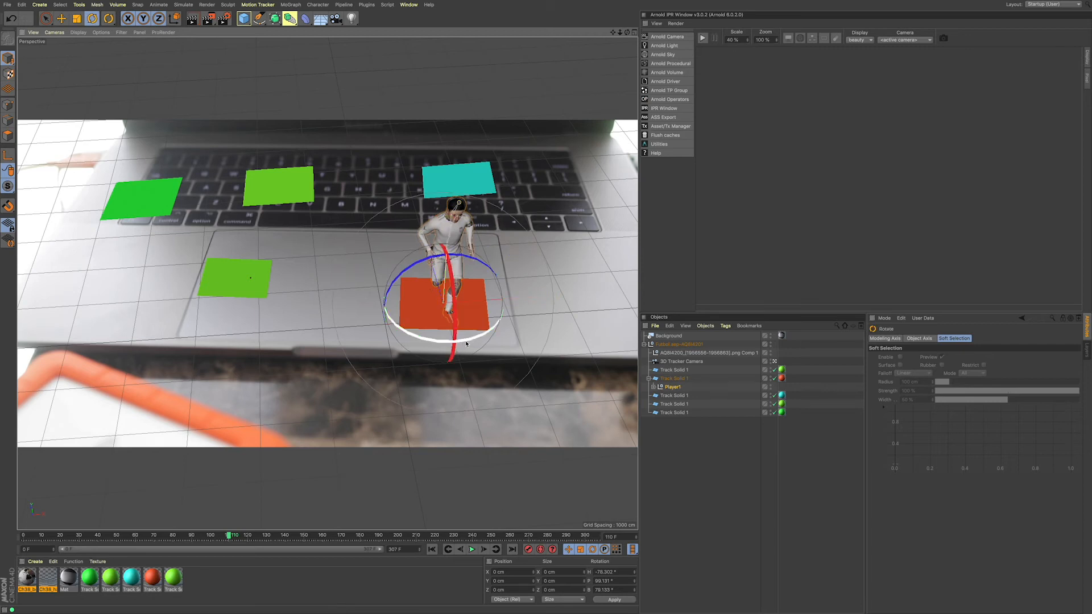
{"action": "left_click_drag", "start_coordinate": [475, 338], "coordinate": [316, 317]}
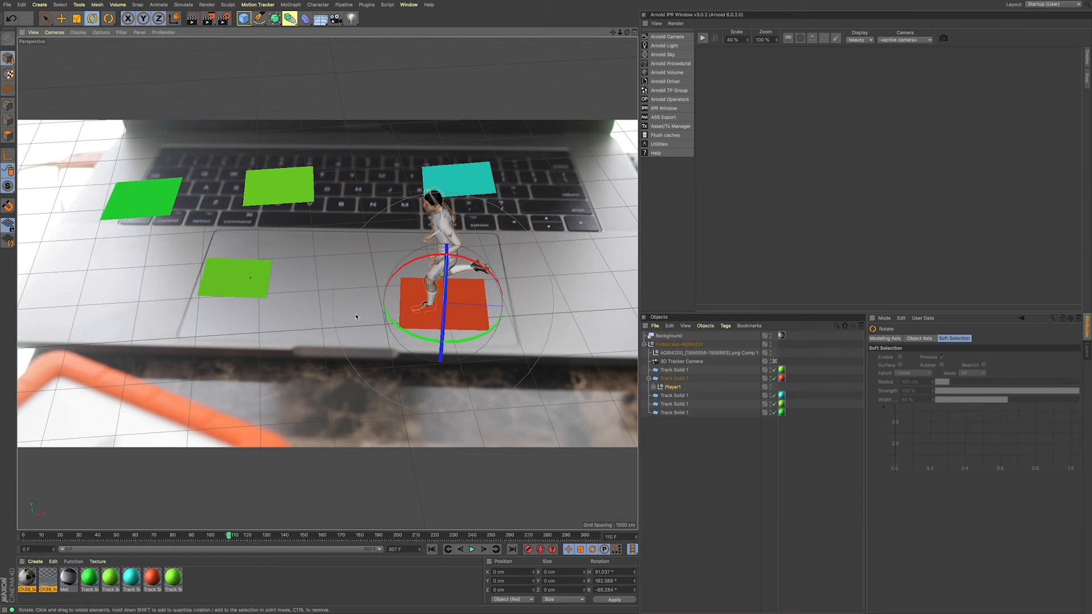
{"action": "key", "text": "d"}
{"action": "left_click_drag", "start_coordinate": [452, 222], "coordinate": [449, 217]}
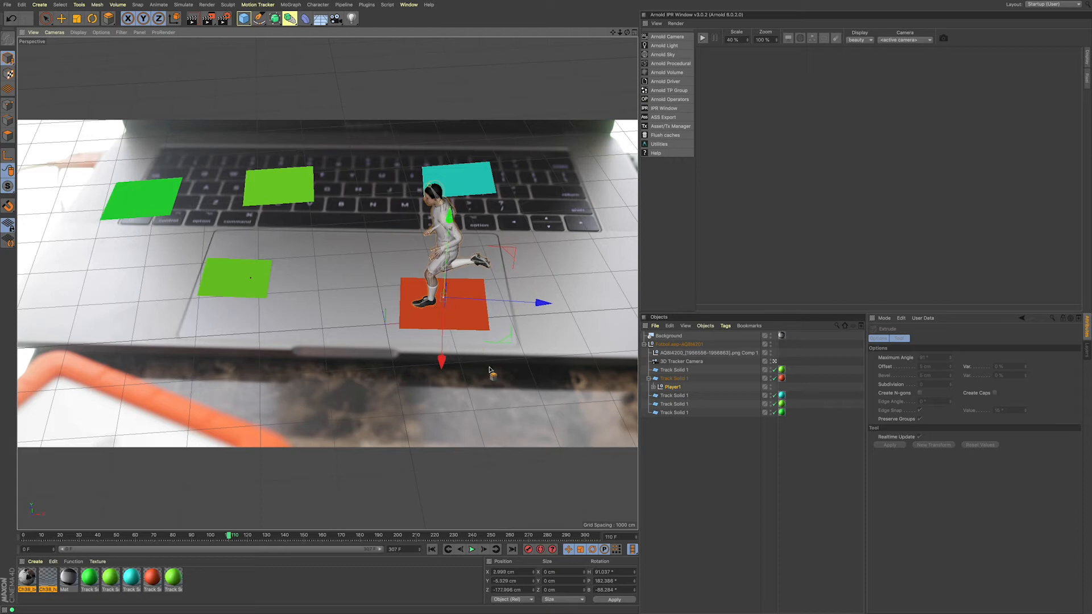
Step: Play the tracked shot with the runner, hide the Background object, and play it again without the footage
{"action": "left_click", "coordinate": [472, 550]}
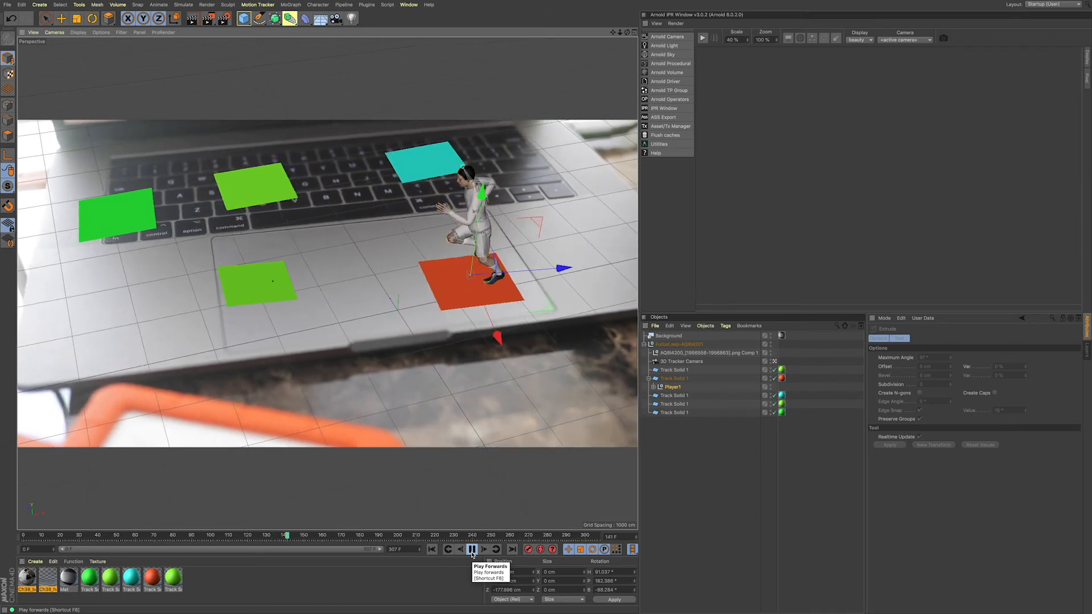
{"action": "left_click", "coordinate": [472, 551]}
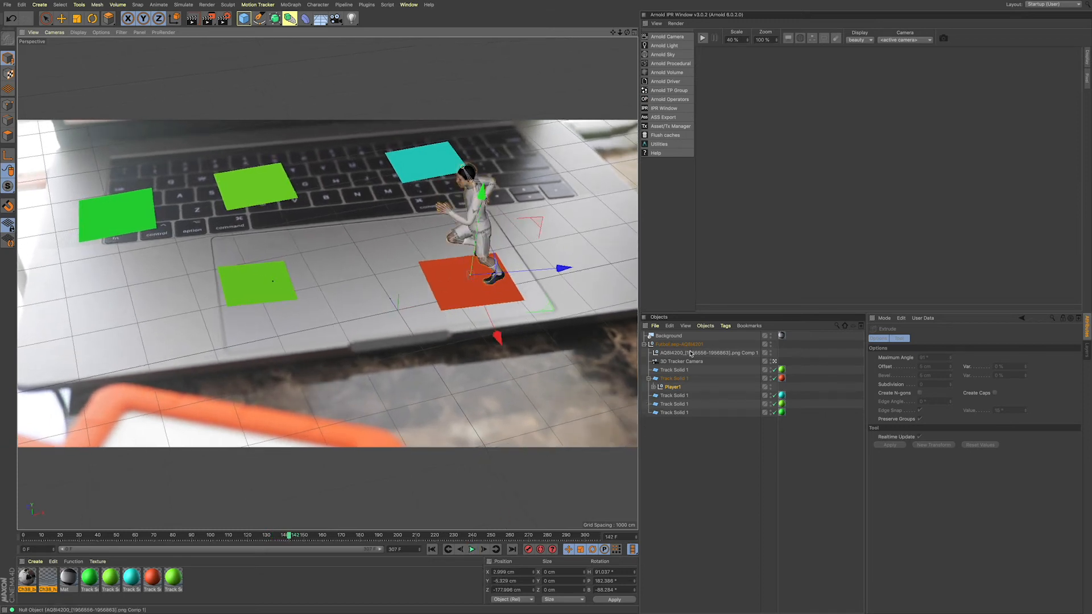
{"action": "left_click", "coordinate": [801, 338]}
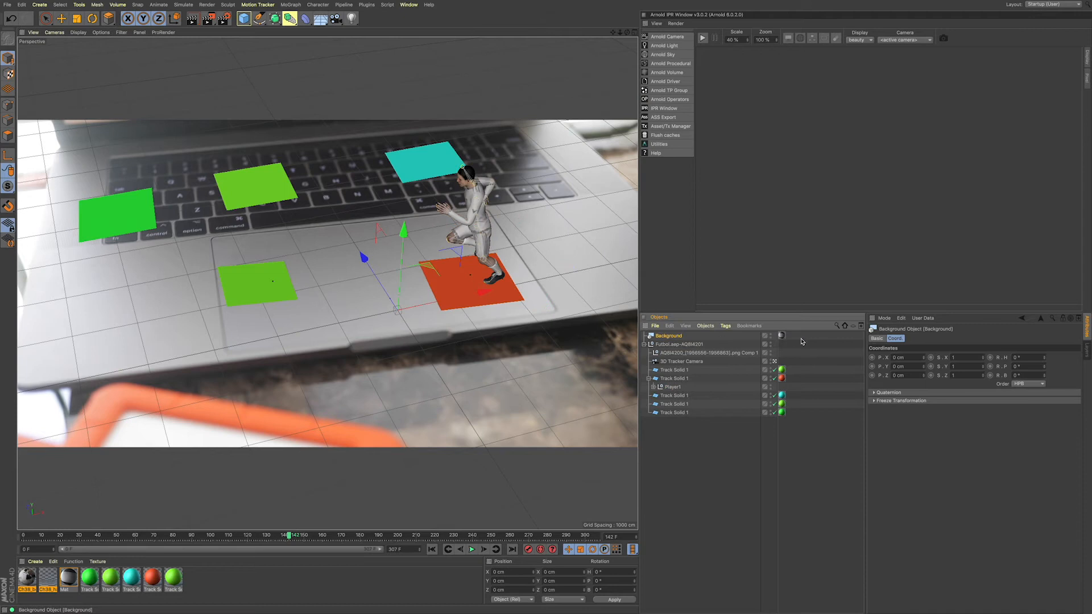
{"action": "left_click", "coordinate": [771, 337]}
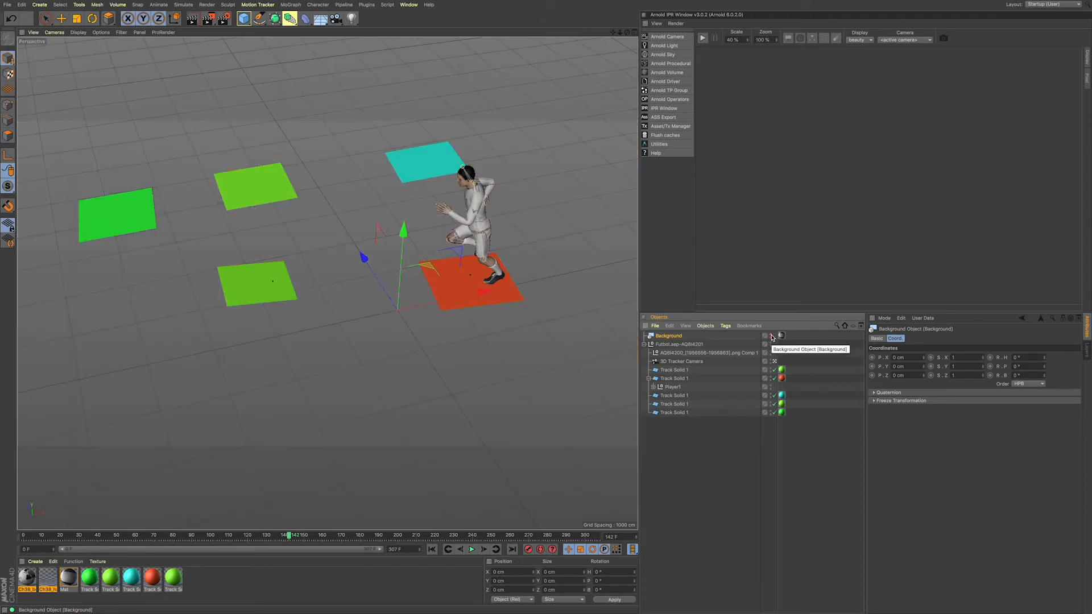
{"action": "left_click", "coordinate": [472, 550]}
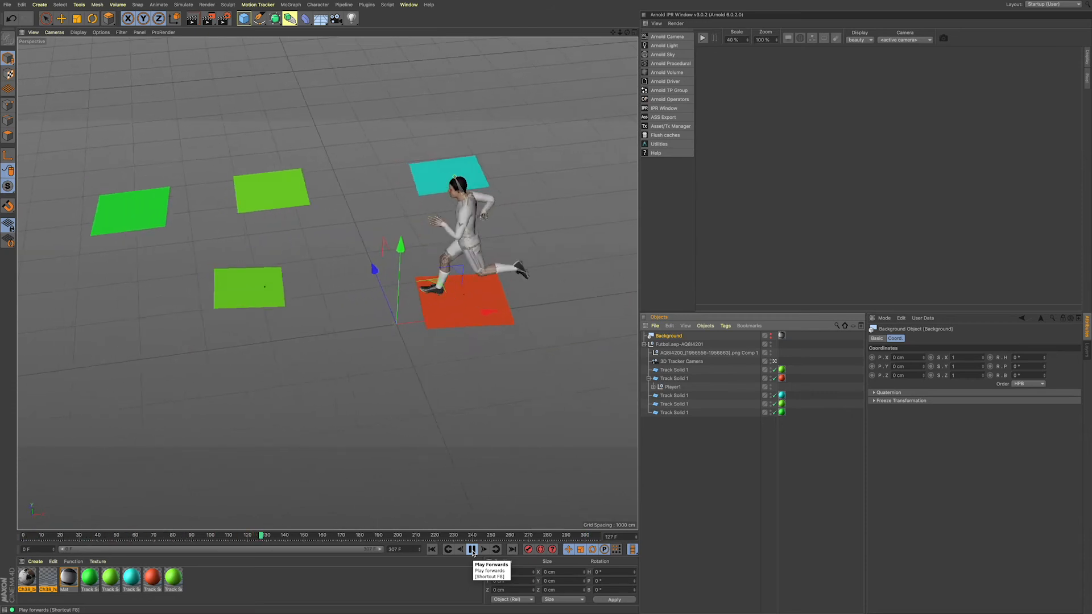
{"action": "left_click", "coordinate": [472, 550]}
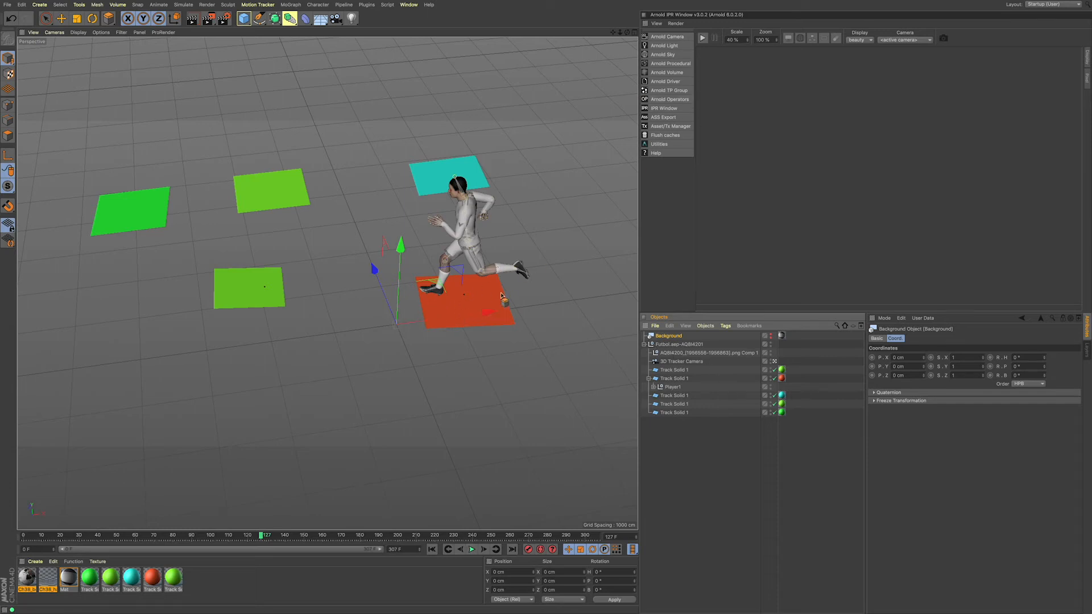
Step: Switch the viewport from the single perspective view to the four-view layout
{"action": "left_click", "coordinate": [636, 37]}
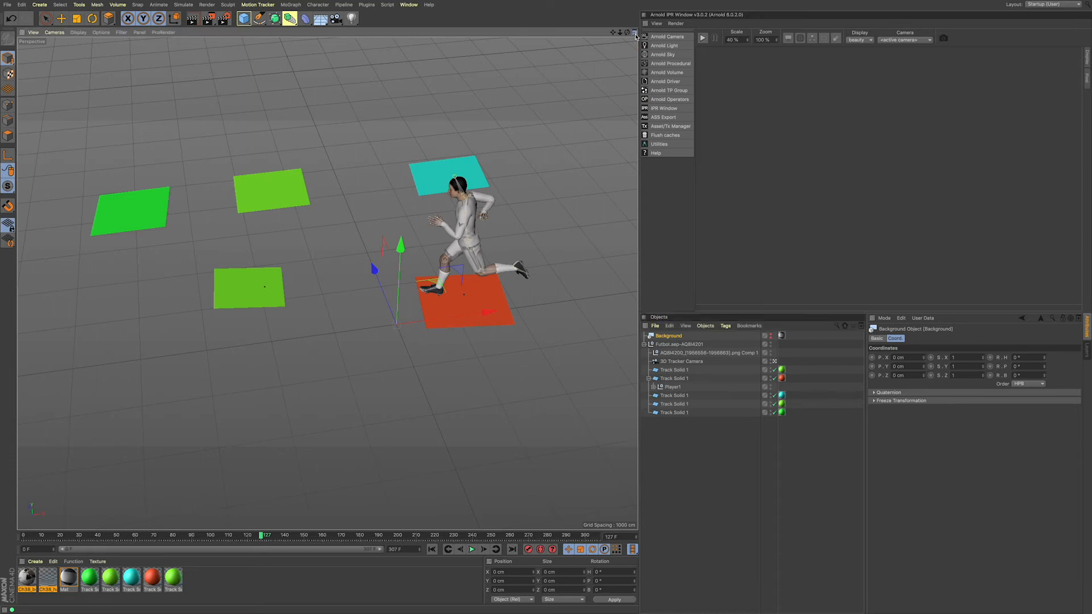
{"action": "left_click", "coordinate": [636, 36]}
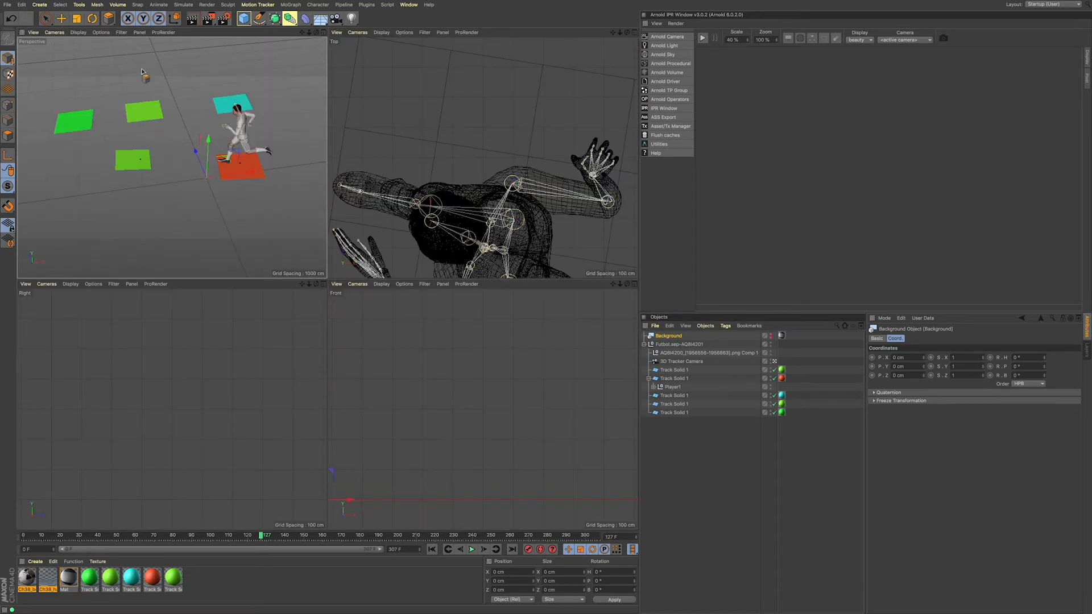
Step: Lower Player1 in the Front view with Live Selection so the runner's front foot meets the track solid
{"action": "left_click", "coordinate": [46, 18]}
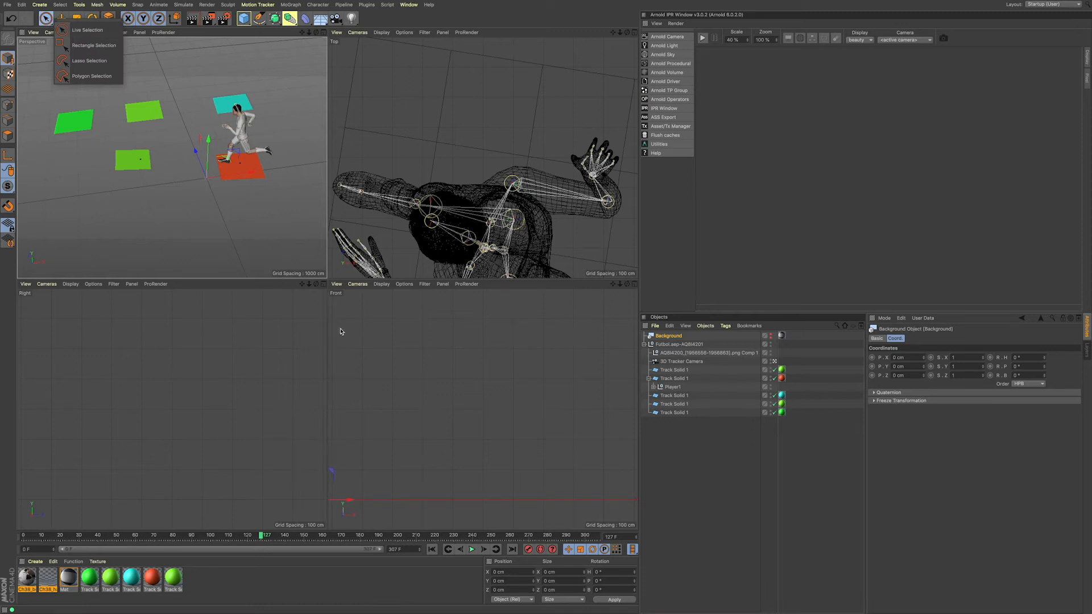
{"action": "left_click", "coordinate": [85, 30]}
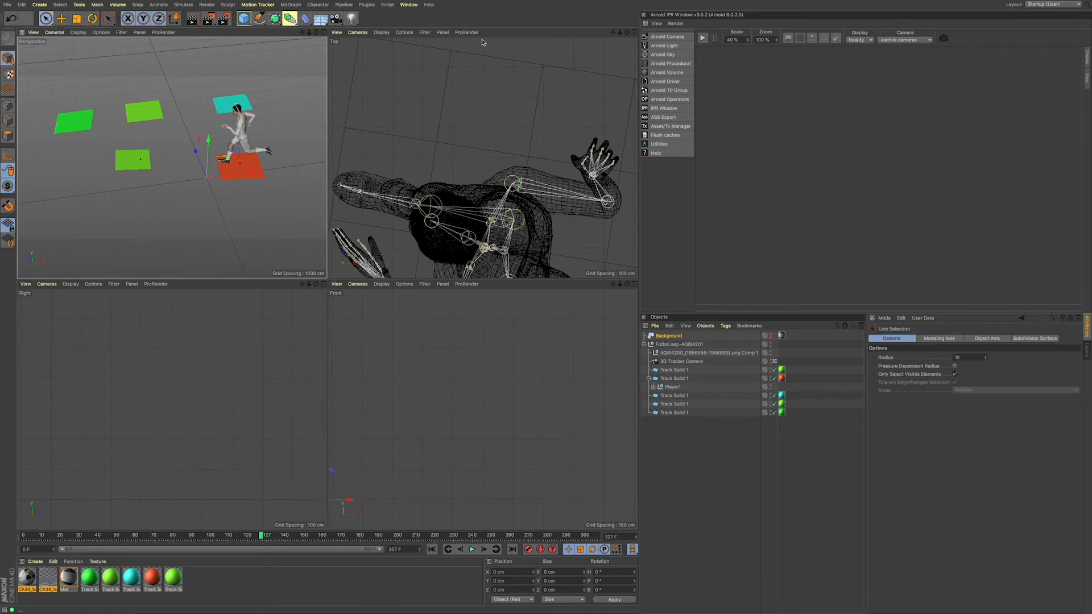
{"action": "scroll", "coordinate": [483, 409], "scroll_direction": "down", "scroll_amount": 8}
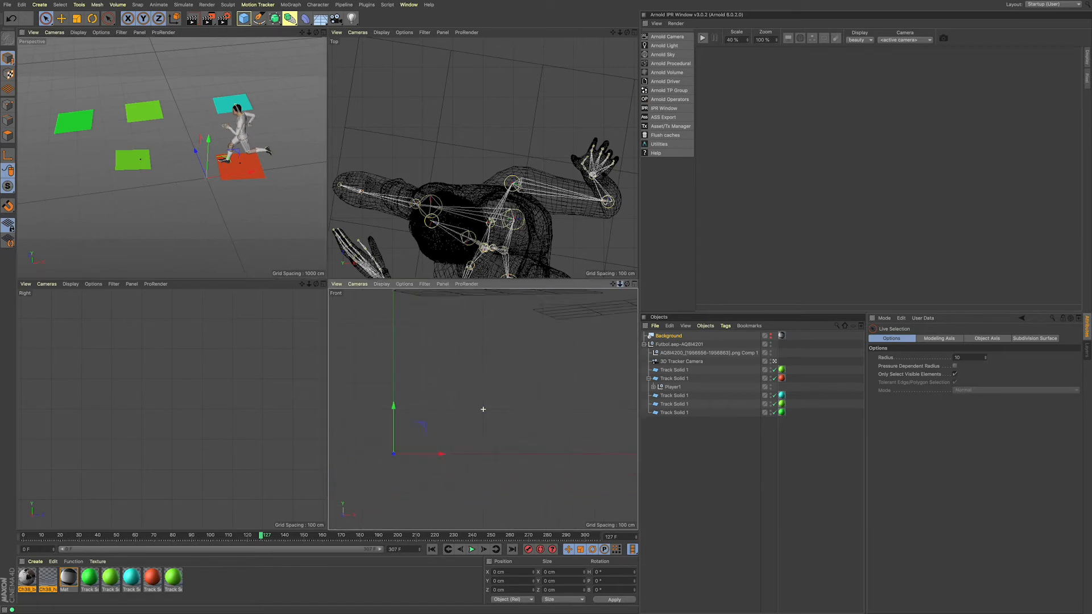
{"action": "left_click_drag", "start_coordinate": [620, 284], "coordinate": [668, 284]}
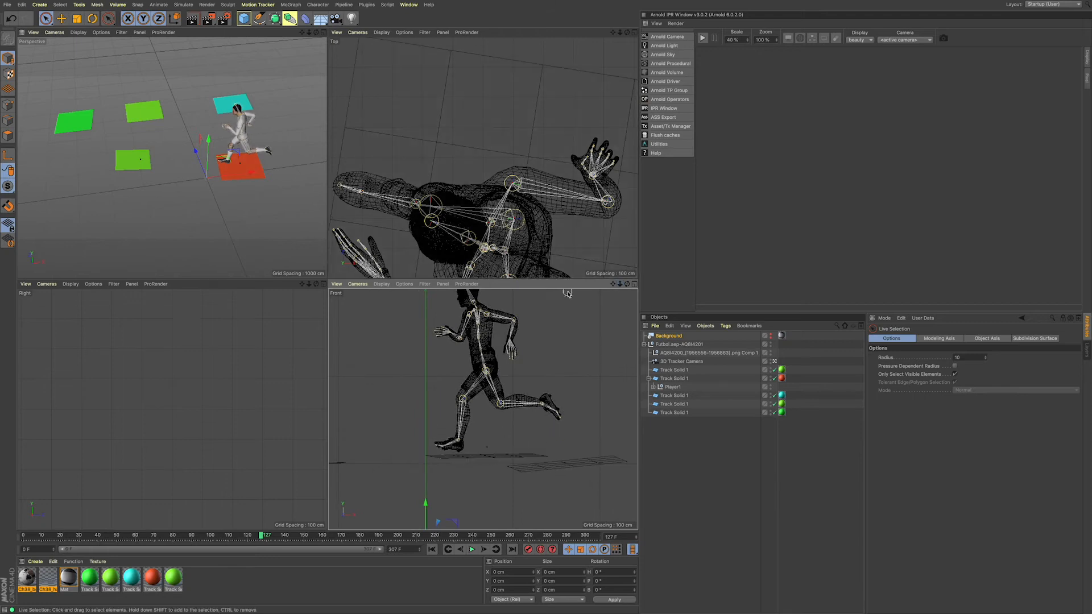
{"action": "left_click_drag", "start_coordinate": [623, 283], "coordinate": [611, 311]}
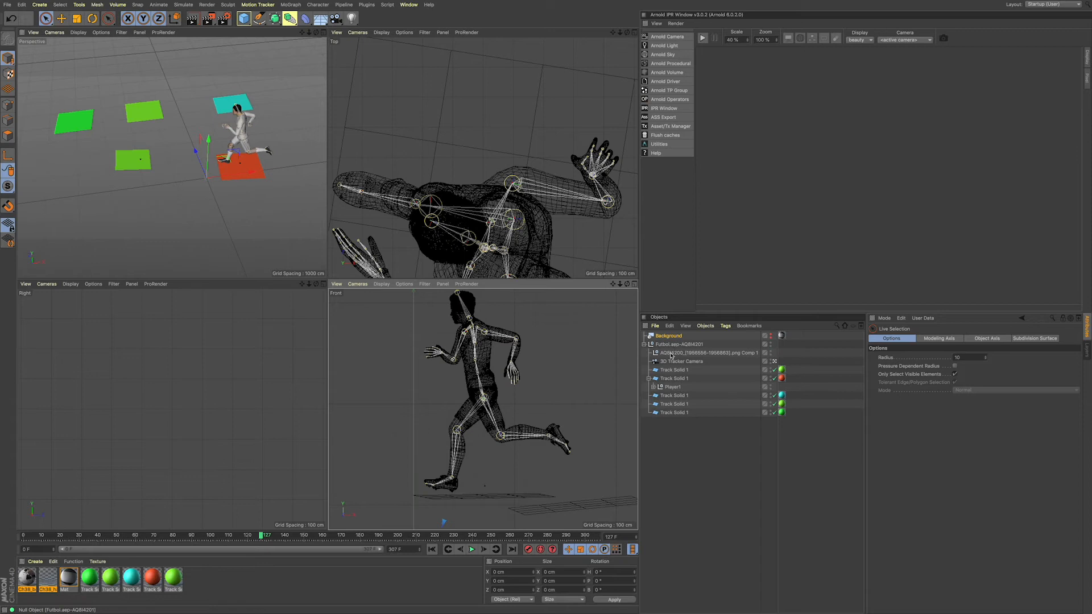
{"action": "left_click", "coordinate": [673, 386]}
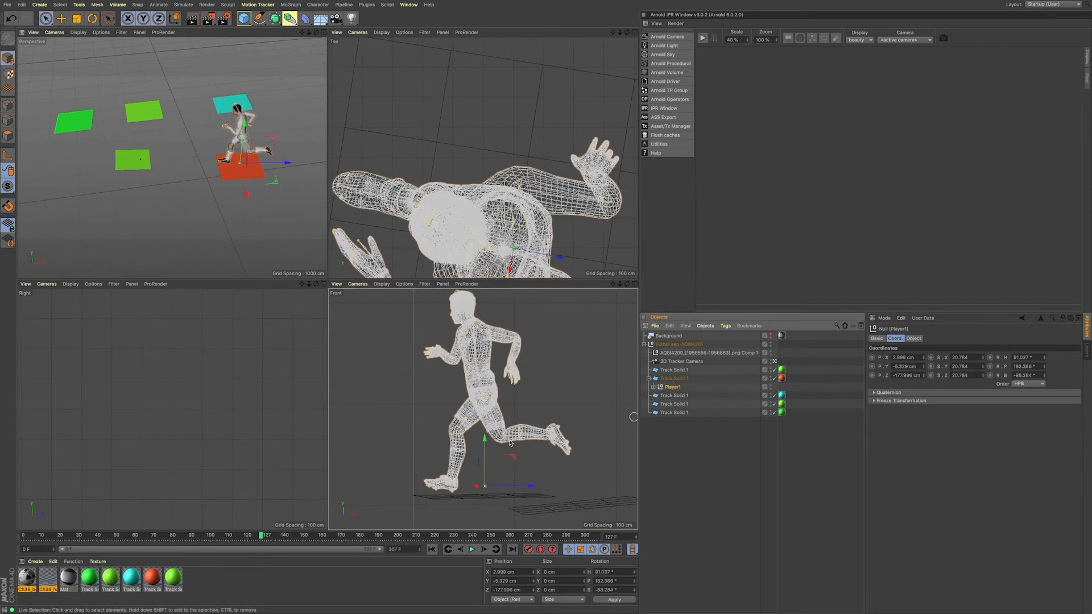
{"action": "left_click_drag", "start_coordinate": [485, 439], "coordinate": [485, 445]}
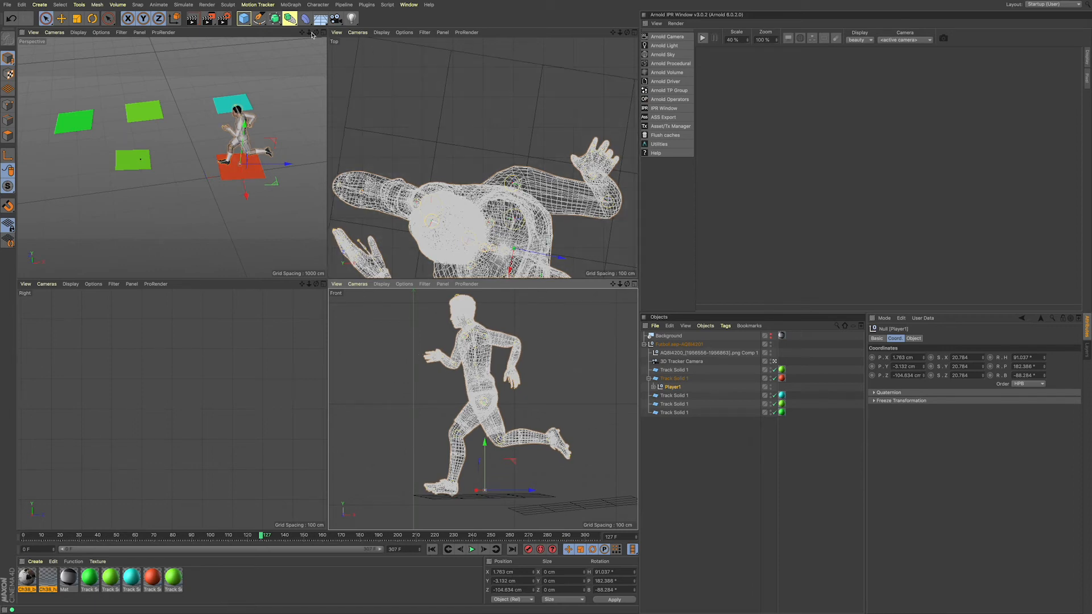
Step: Return to the single perspective view and play the shot to check the runner's contact with the red track solid
{"action": "left_click", "coordinate": [325, 32]}
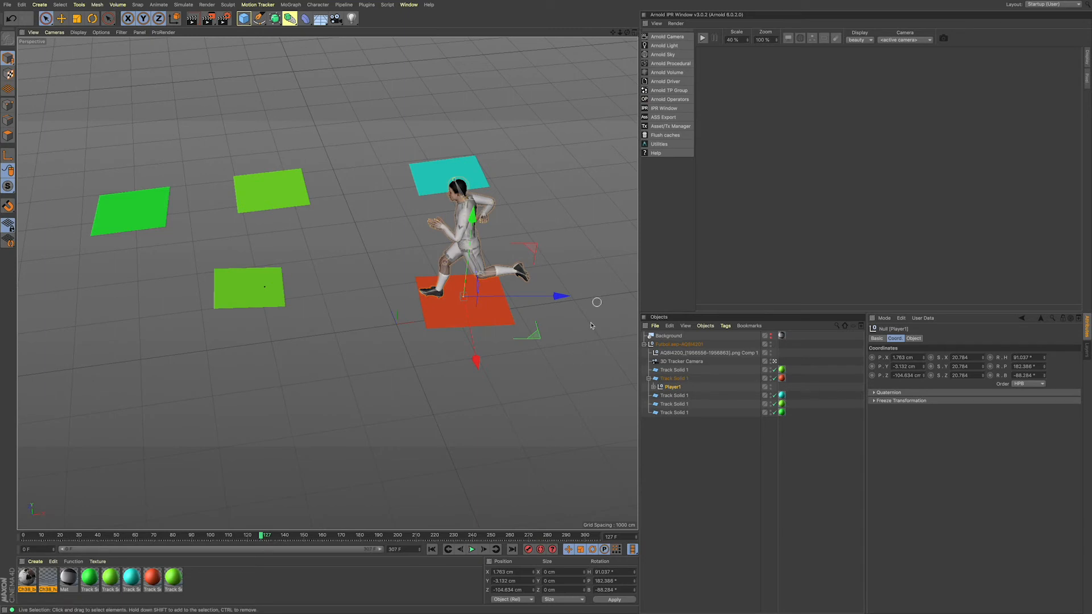
{"action": "left_click", "coordinate": [471, 550]}
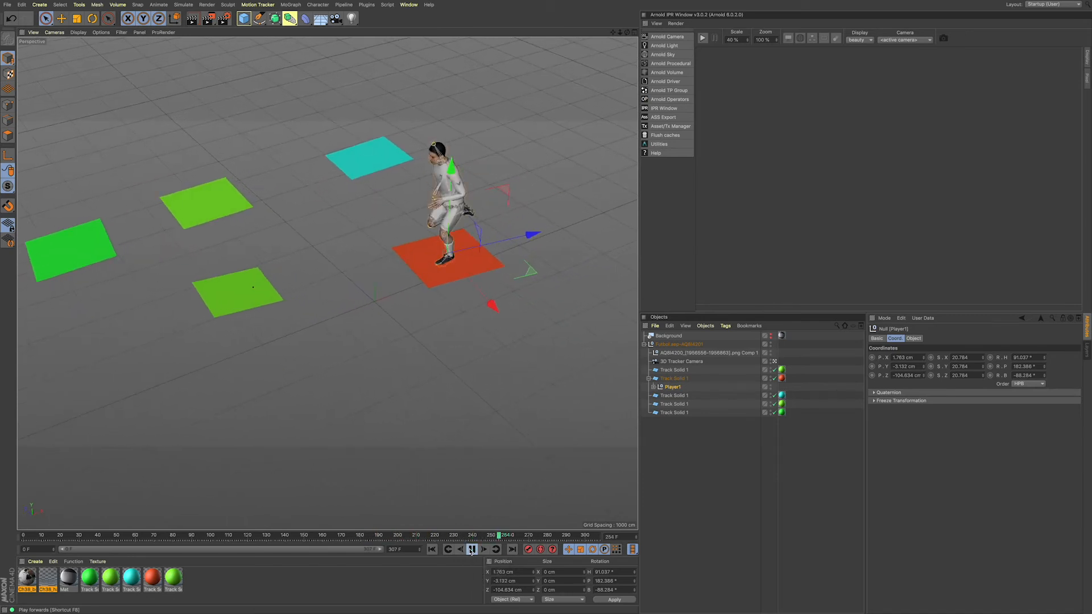
{"action": "left_click", "coordinate": [471, 549]}
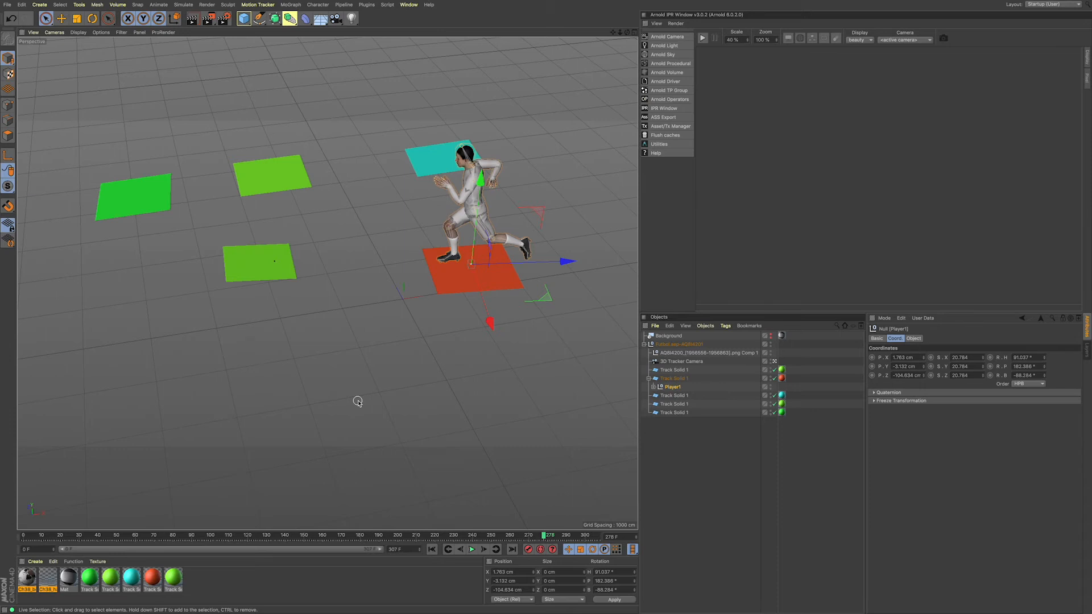
{"action": "left_click", "coordinate": [472, 549]}
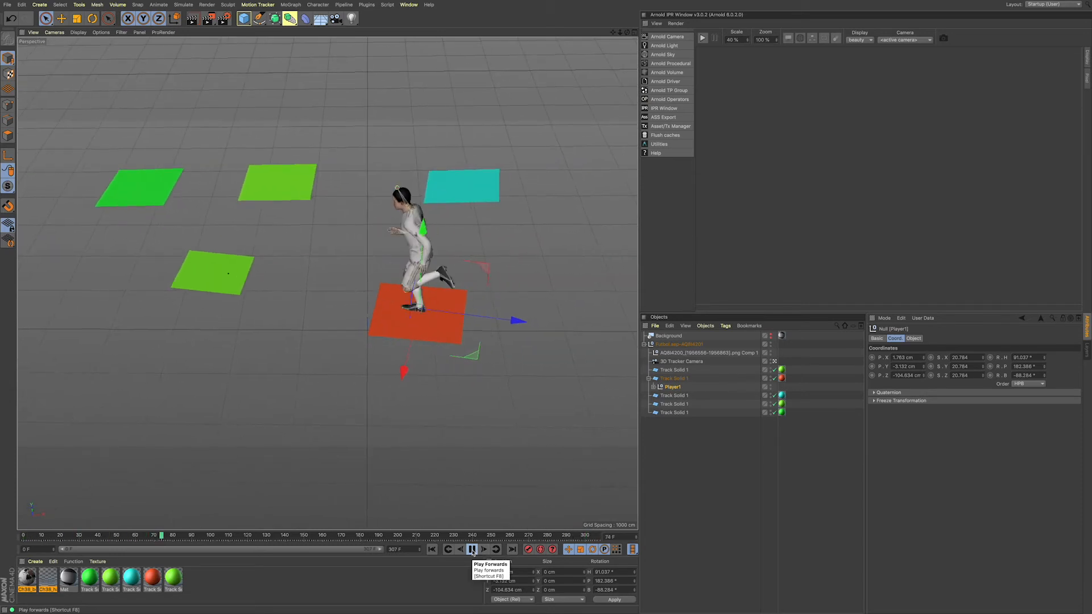
{"action": "left_click", "coordinate": [472, 549]}
{"action": "left_click", "coordinate": [215, 585]}
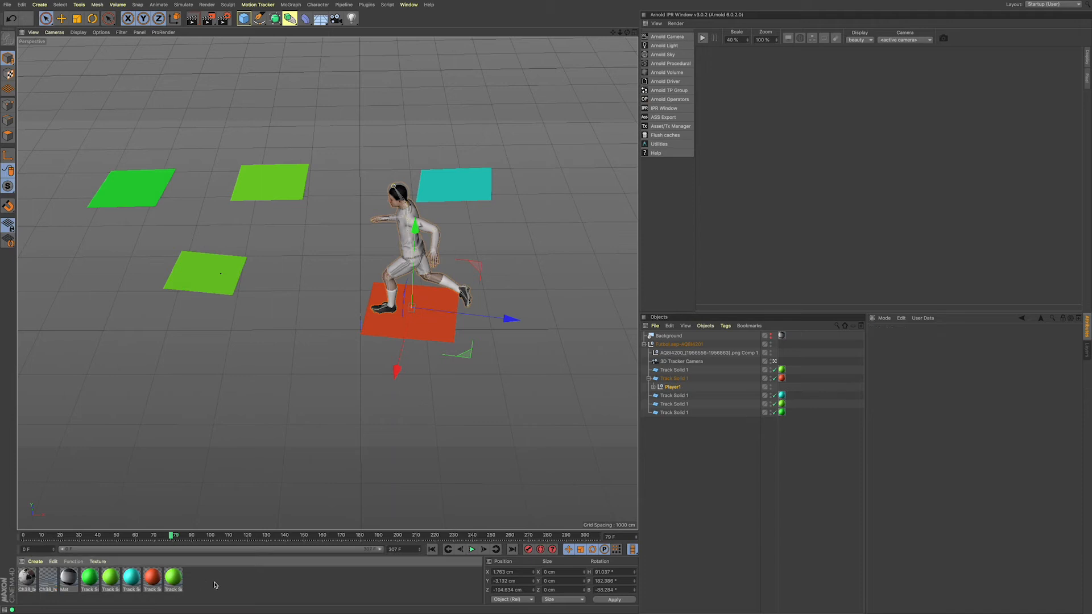
{"action": "left_click", "coordinate": [69, 579]}
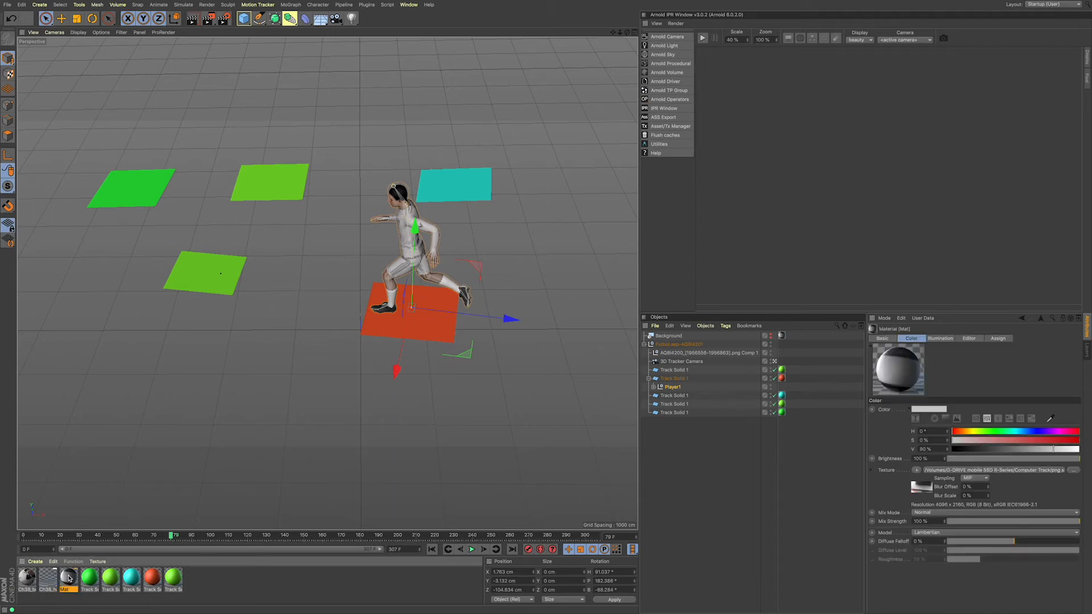
{"action": "double_click", "coordinate": [68, 579]}
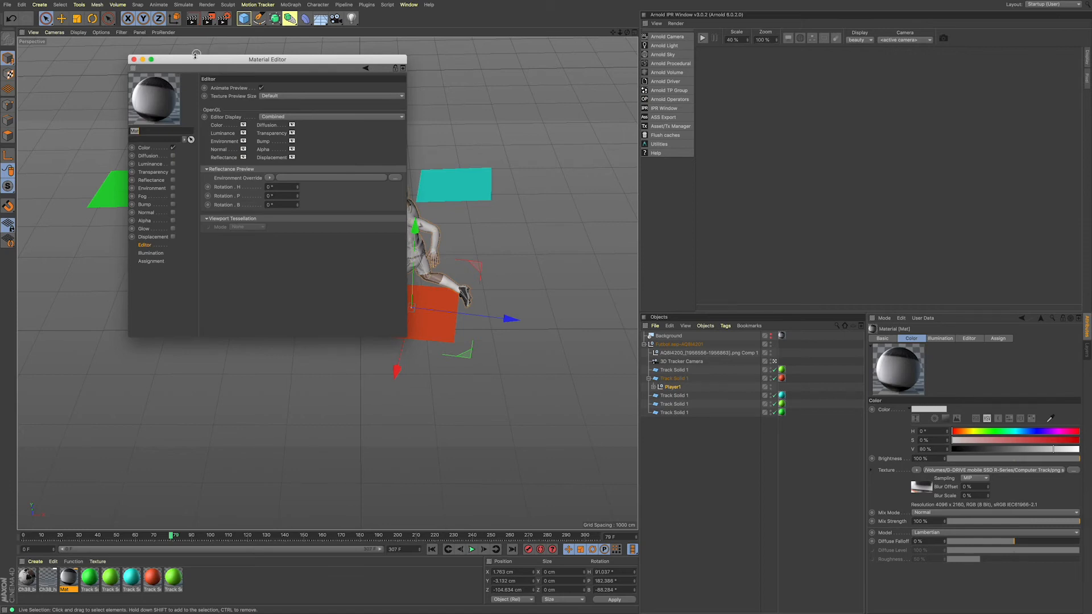
{"action": "left_click_drag", "start_coordinate": [195, 55], "coordinate": [545, 176]}
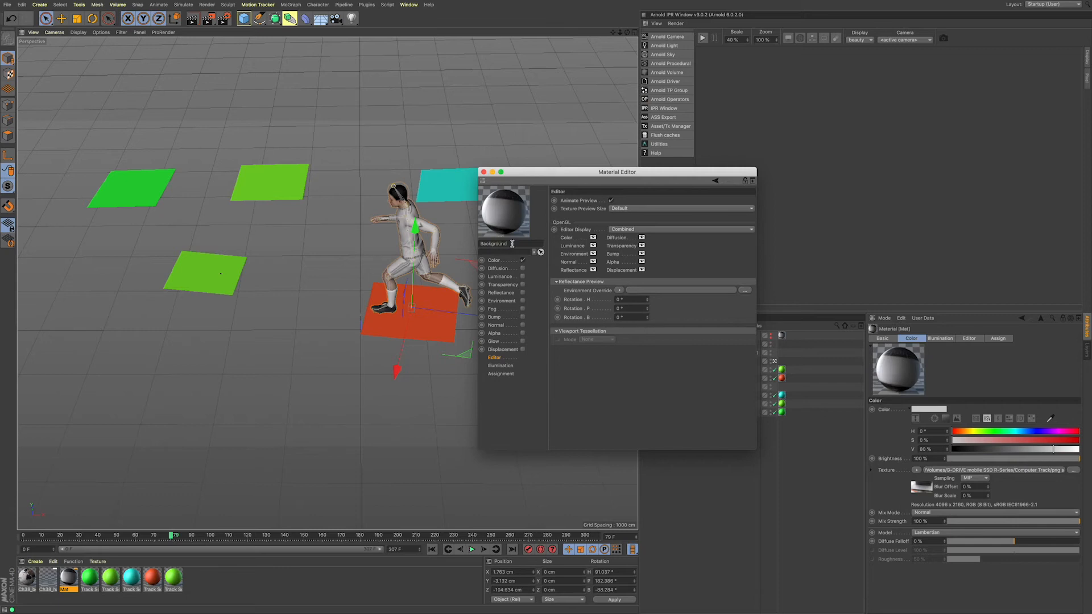
{"action": "left_click", "coordinate": [484, 171]}
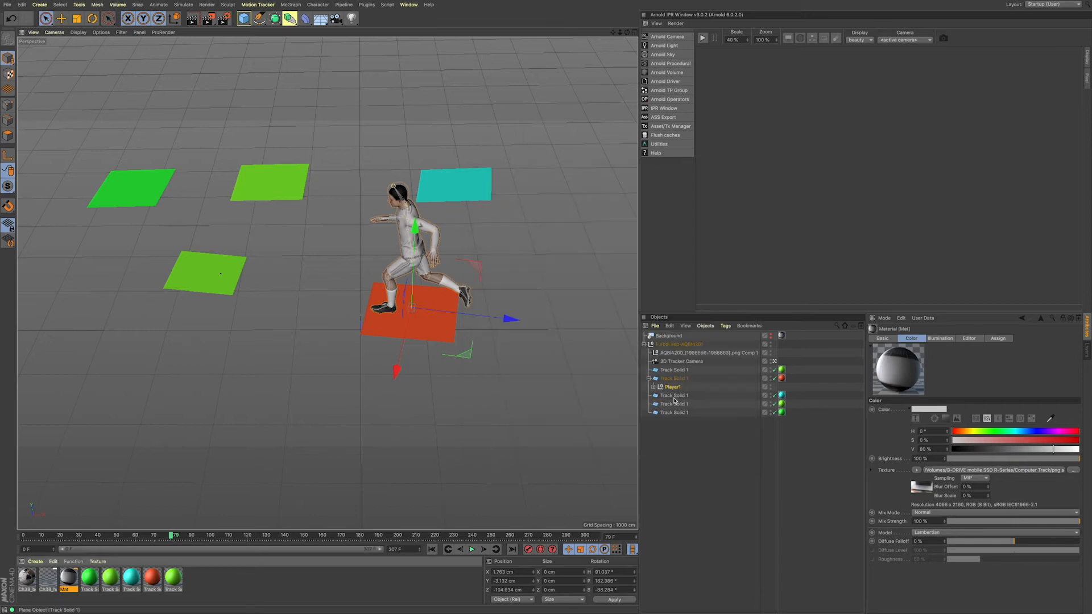
Step: Rename the Mat material as Background
{"action": "double_click", "coordinate": [67, 580]}
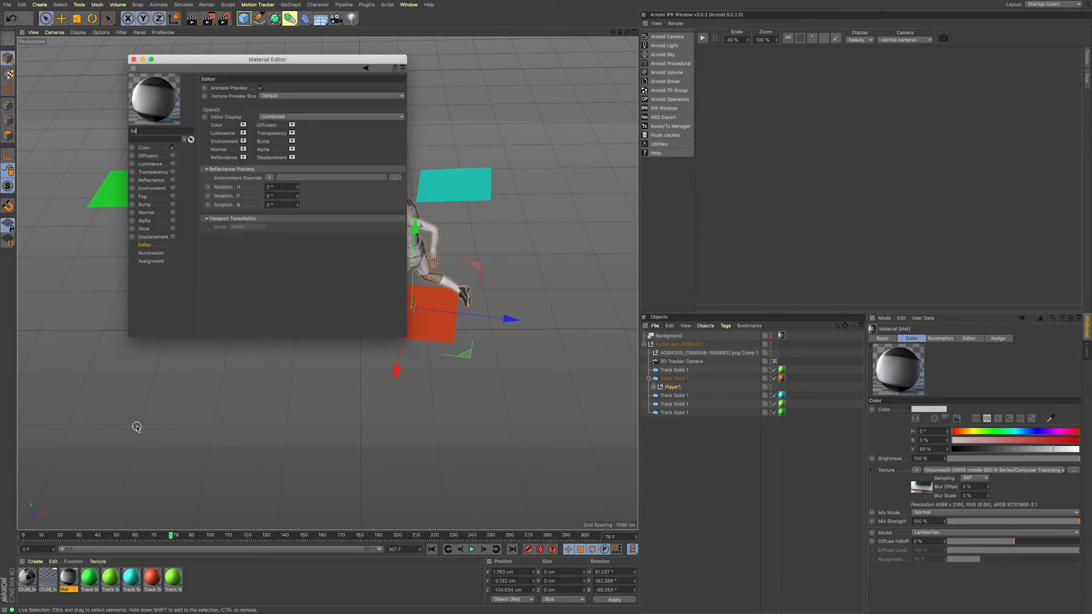
{"action": "type", "text": "Background"}
{"action": "key", "text": "Return"}
{"action": "left_click", "coordinate": [133, 60]}
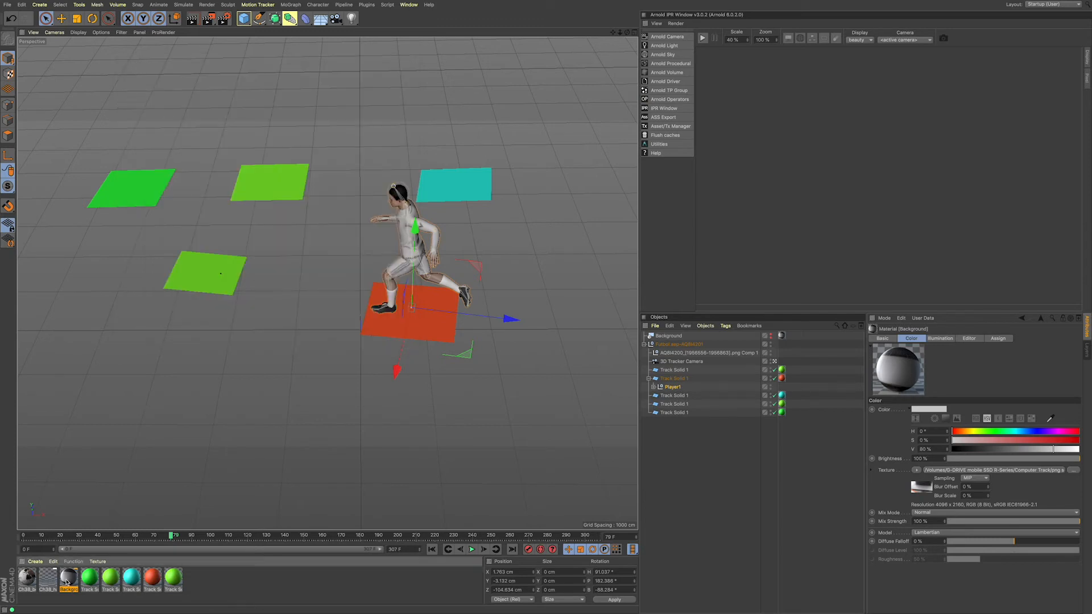
Step: Duplicate the Background material and copy the texture shader from the duplicate's Color channel
{"action": "key", "text": "ctrl+c"}
{"action": "key", "text": "ctrl+v"}
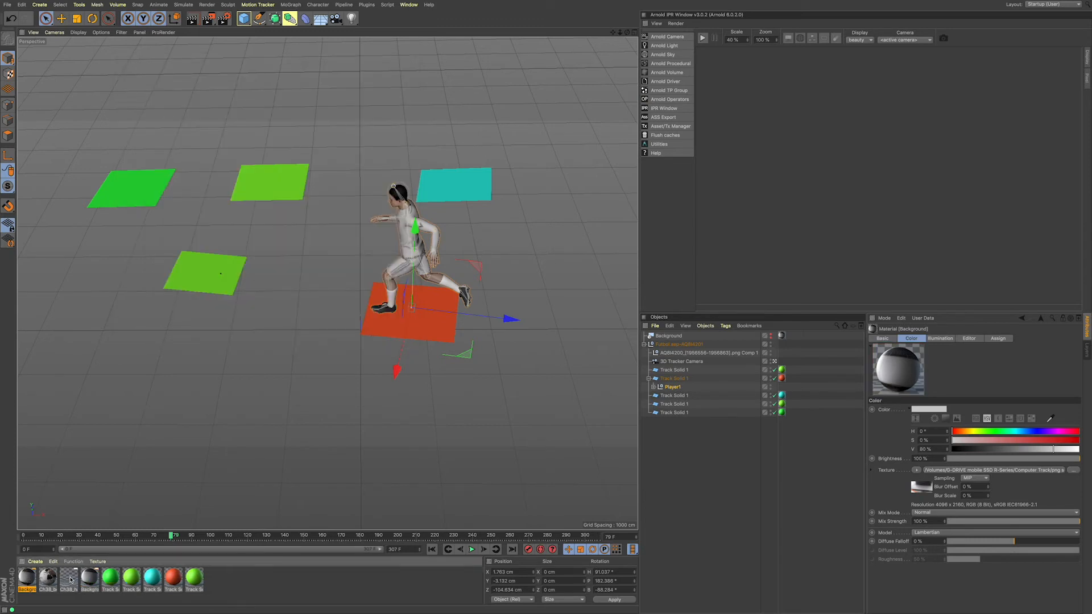
{"action": "double_click", "coordinate": [26, 581]}
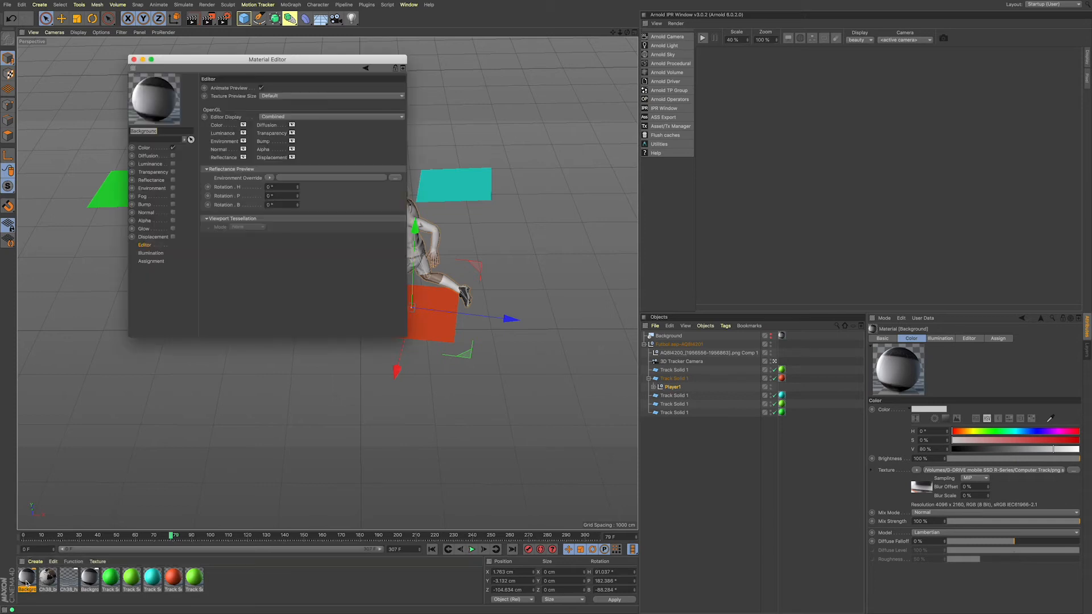
{"action": "left_click", "coordinate": [145, 148]}
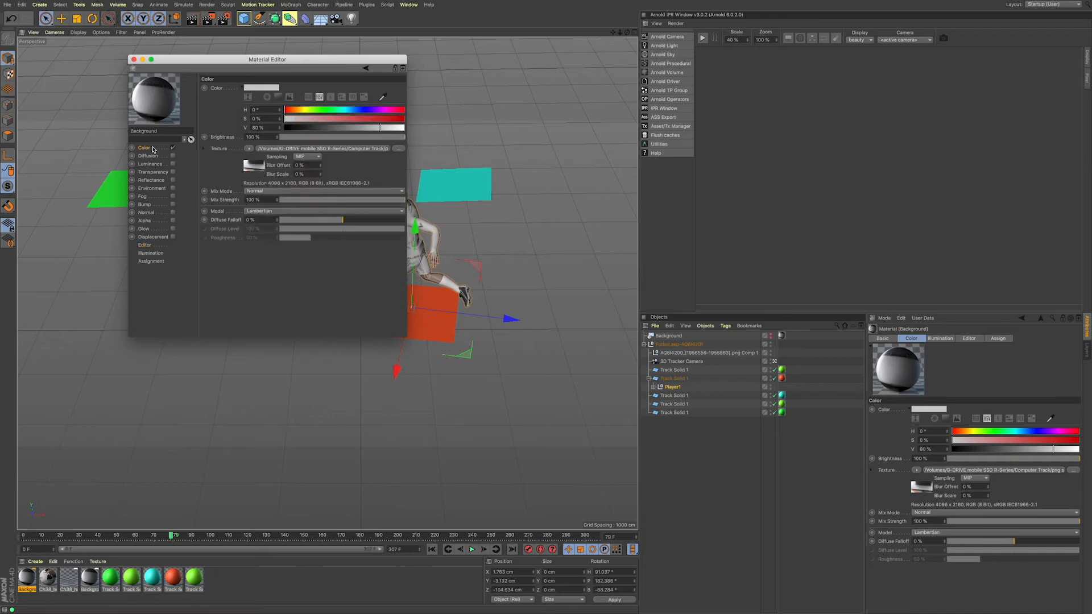
{"action": "left_click", "coordinate": [249, 149]}
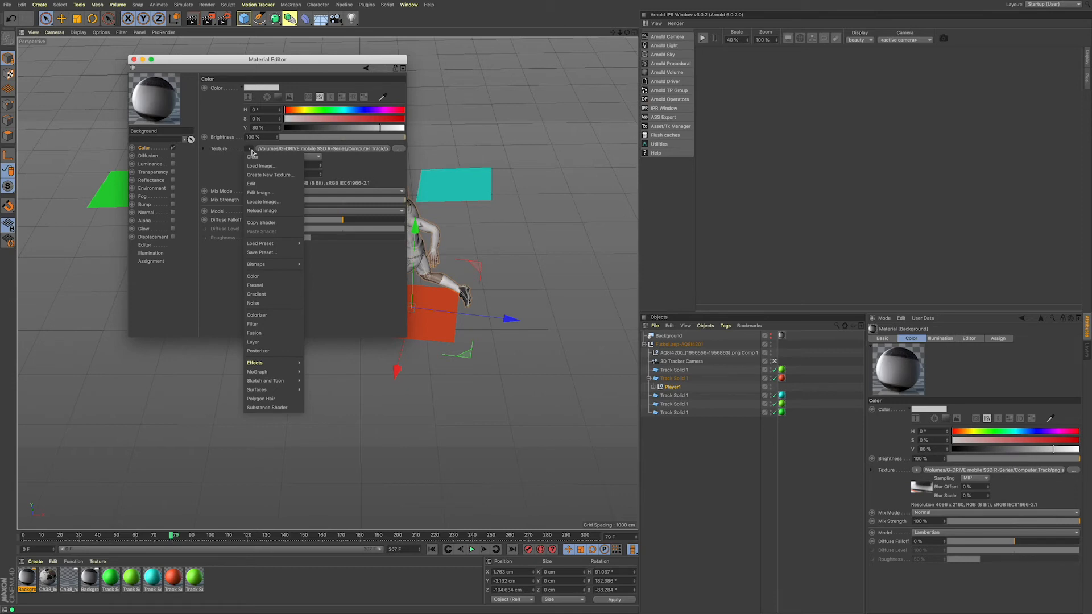
{"action": "left_click", "coordinate": [277, 227]}
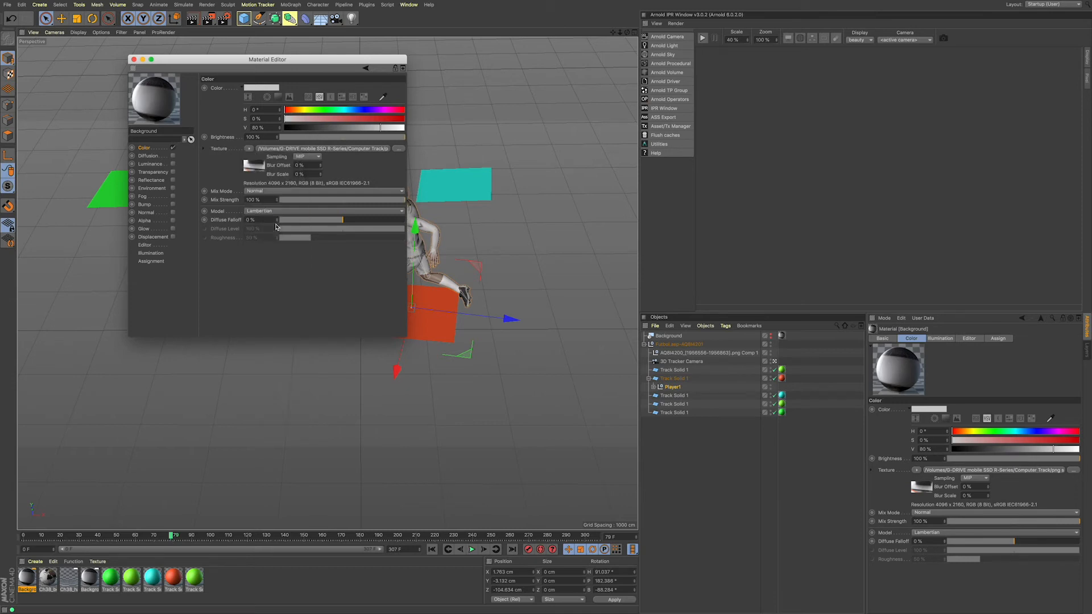
Step: Disable Color and enable Luminance on the duplicated Background material, with the copied shader pasted as the Luminance texture
{"action": "left_click", "coordinate": [173, 148]}
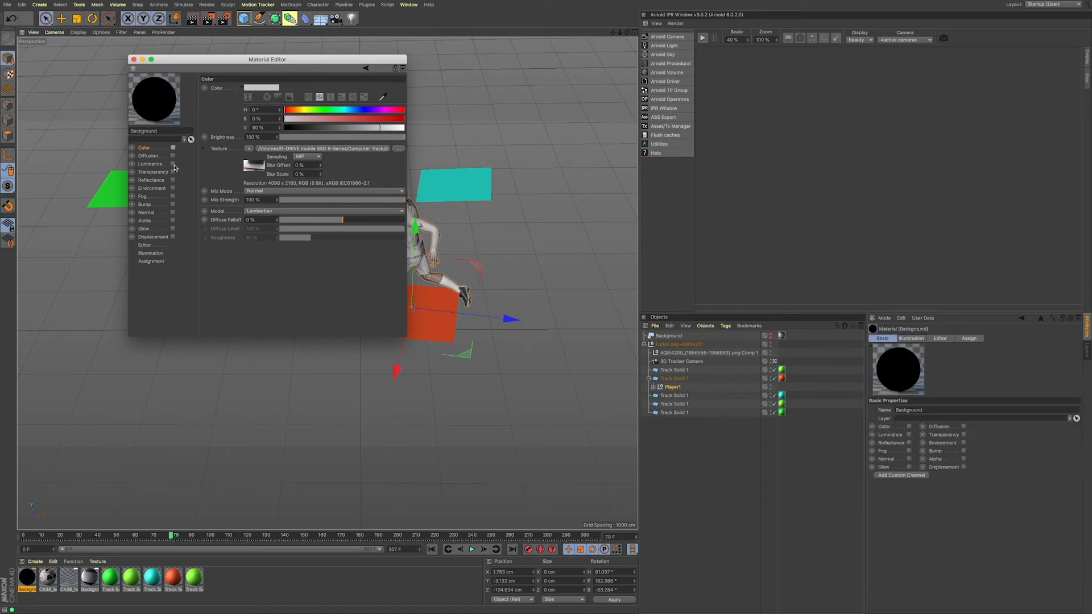
{"action": "left_click", "coordinate": [172, 164]}
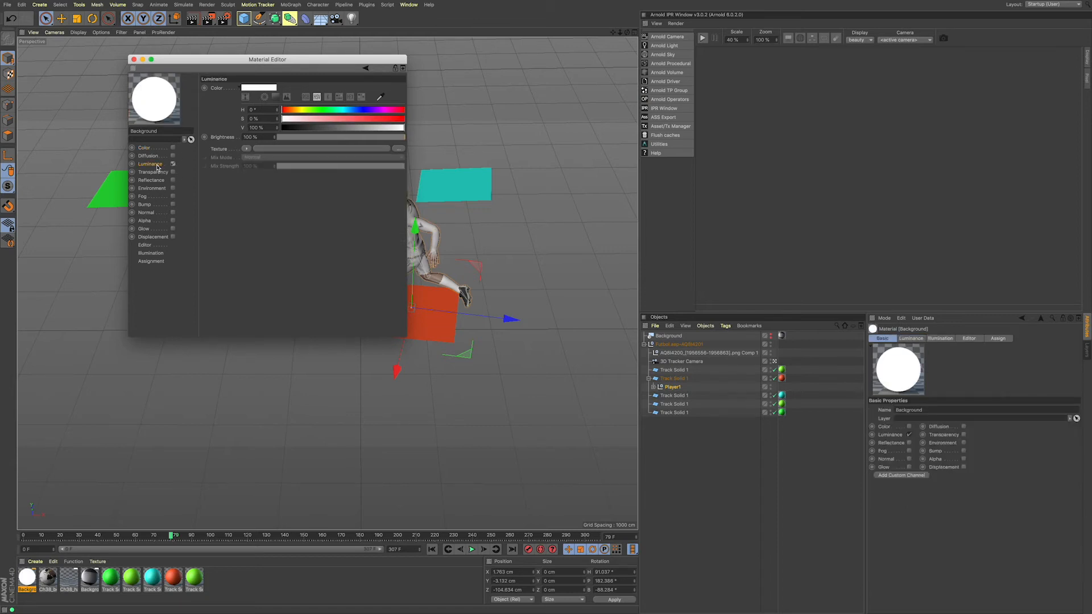
{"action": "left_click", "coordinate": [248, 149]}
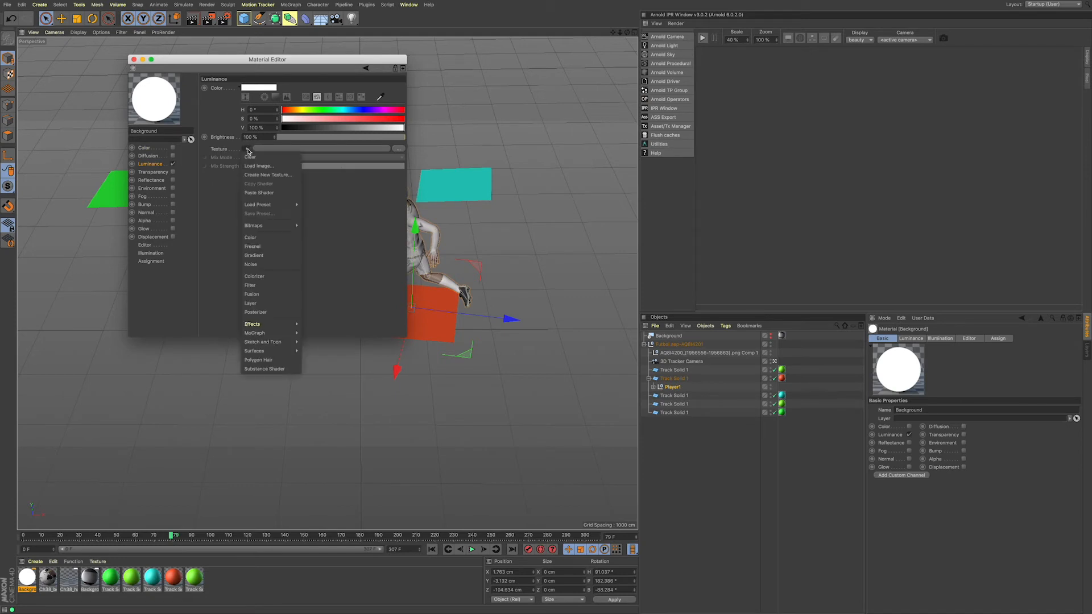
{"action": "left_click", "coordinate": [255, 195]}
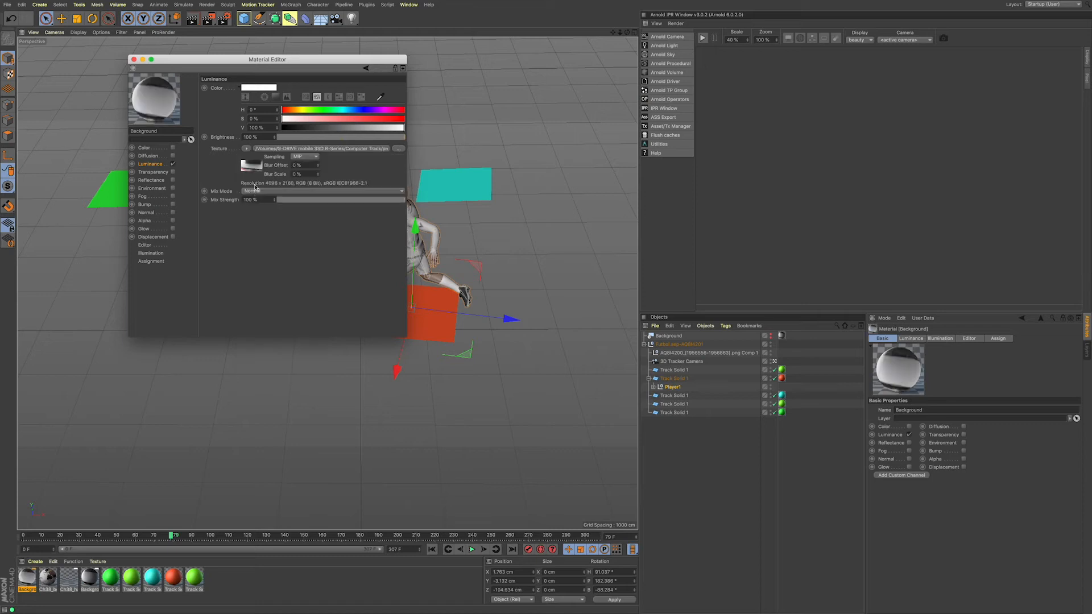
{"action": "left_click_drag", "start_coordinate": [169, 68], "coordinate": [191, 78]}
{"action": "left_click", "coordinate": [156, 70]}
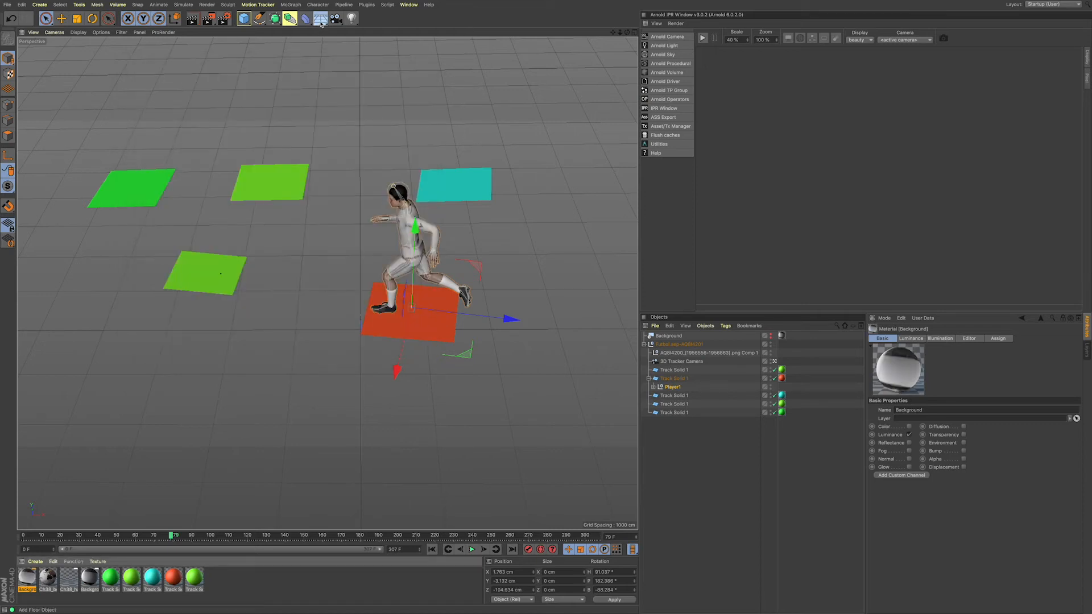
Step: Add a Sky object and apply the duplicated Background material with the Luminance texture to it
{"action": "left_click", "coordinate": [320, 21]}
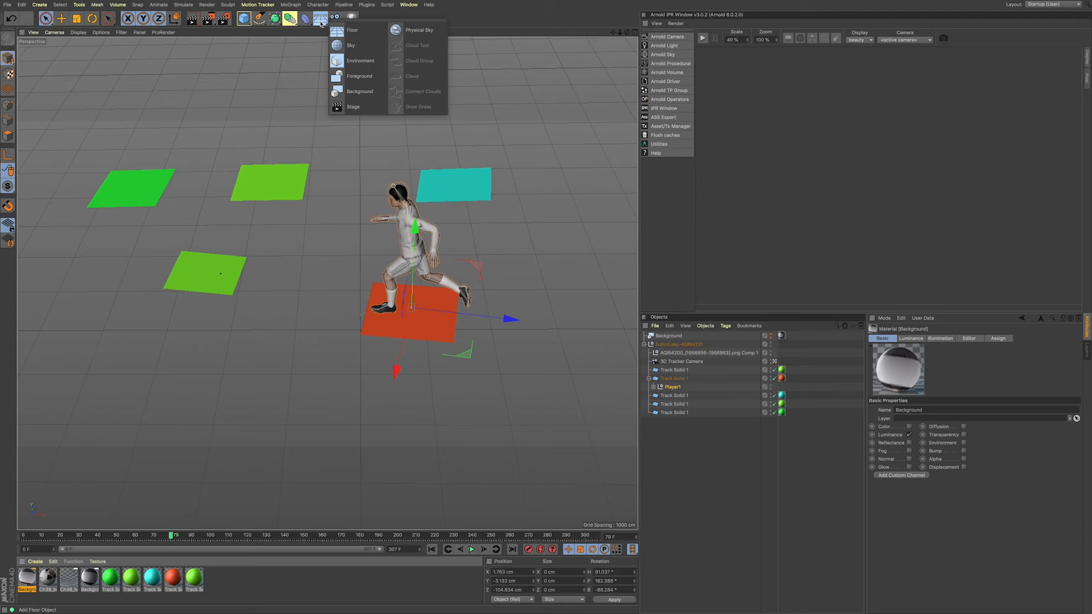
{"action": "left_click", "coordinate": [359, 52]}
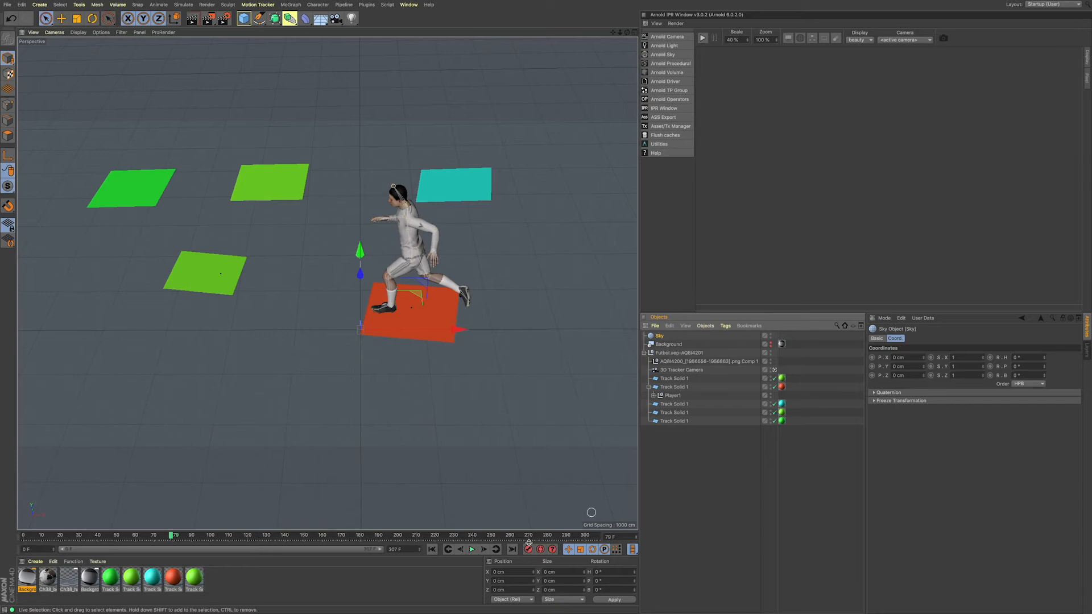
{"action": "left_click", "coordinate": [27, 579]}
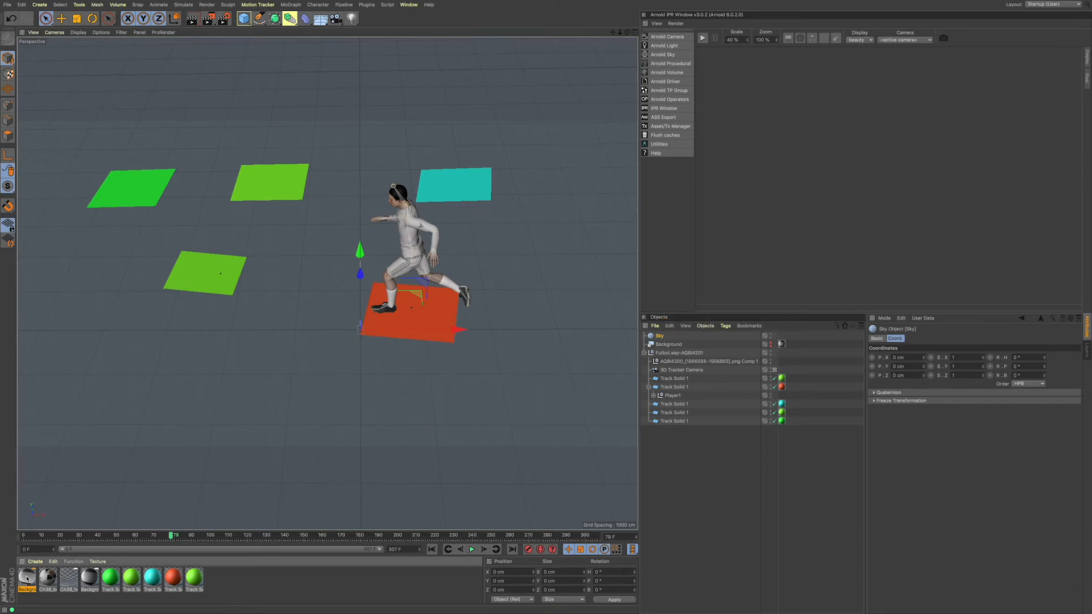
{"action": "left_click_drag", "start_coordinate": [27, 579], "coordinate": [661, 337]}
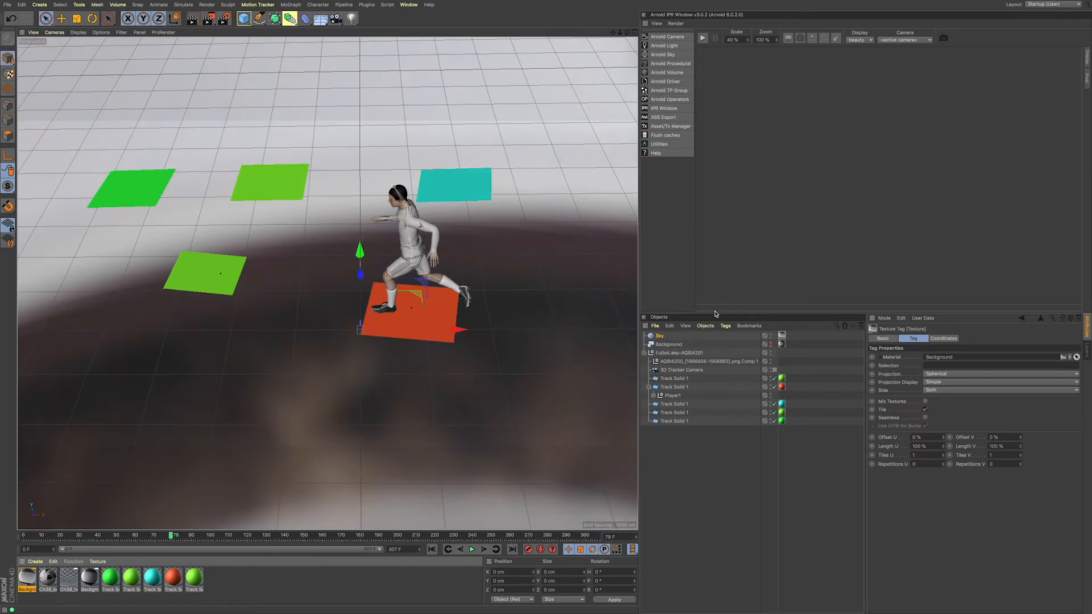
Step: Add a Compositing tag to the Sky object and turn off Seen by Camera
{"action": "left_click", "coordinate": [661, 336]}
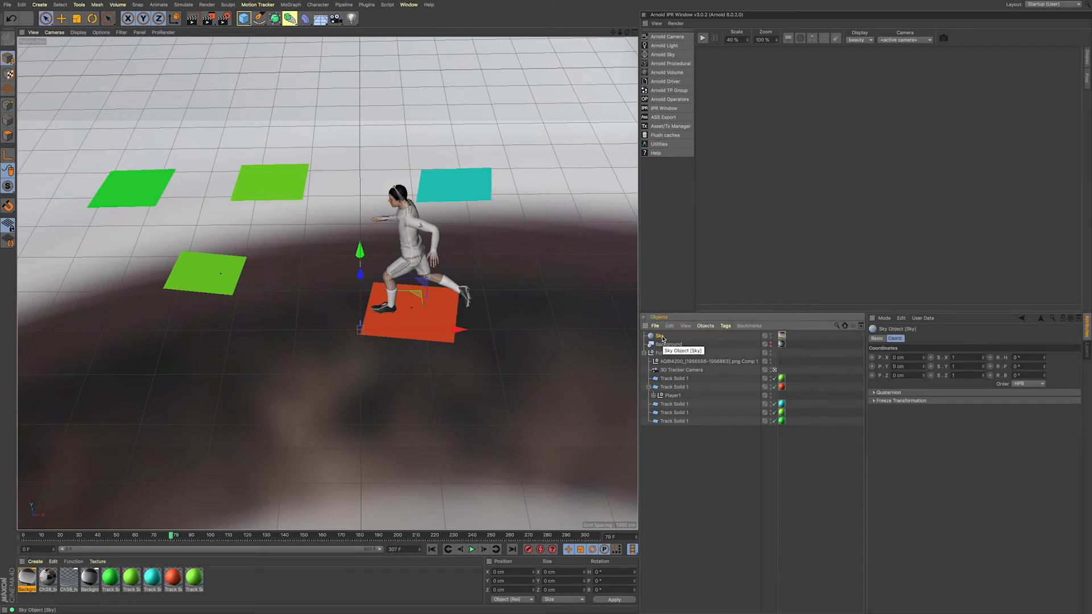
{"action": "right_click", "coordinate": [660, 337]}
{"action": "mouse_move", "coordinate": [705, 249]}
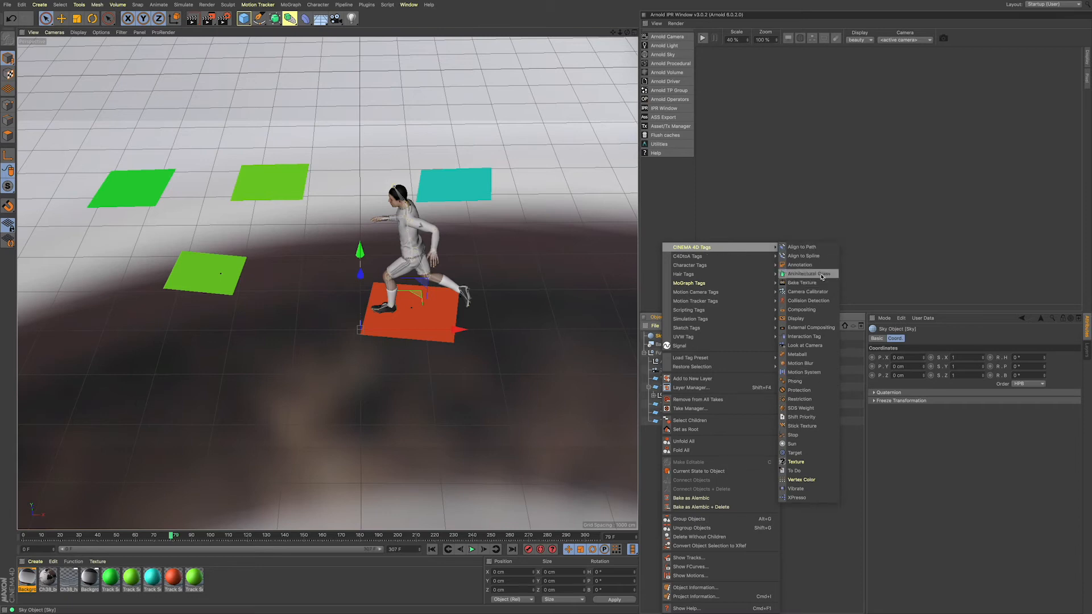
{"action": "left_click", "coordinate": [812, 310]}
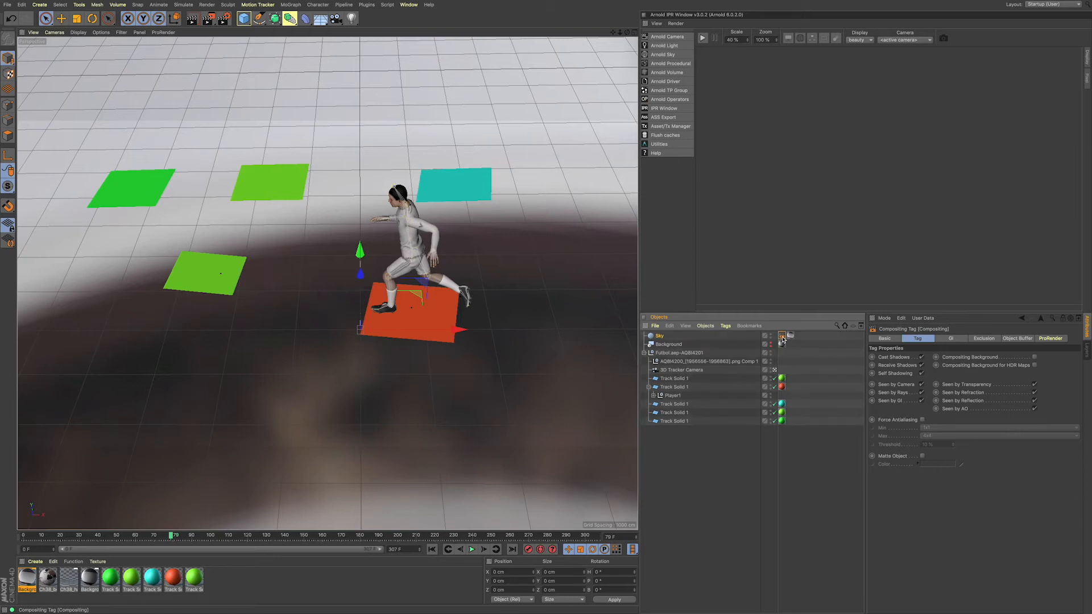
{"action": "left_click", "coordinate": [922, 385]}
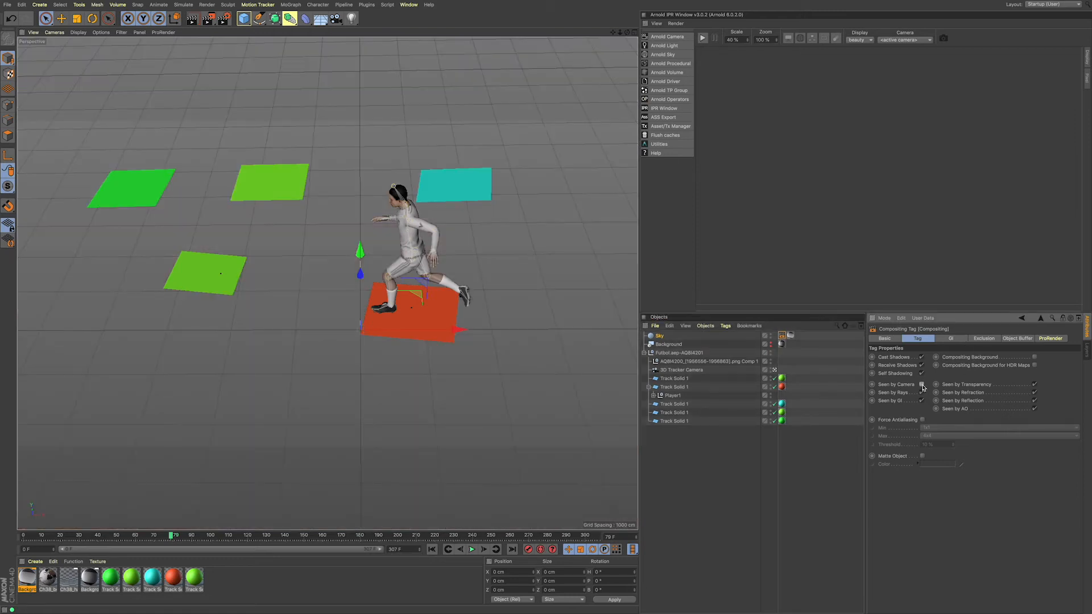
{"action": "left_click", "coordinate": [802, 336]}
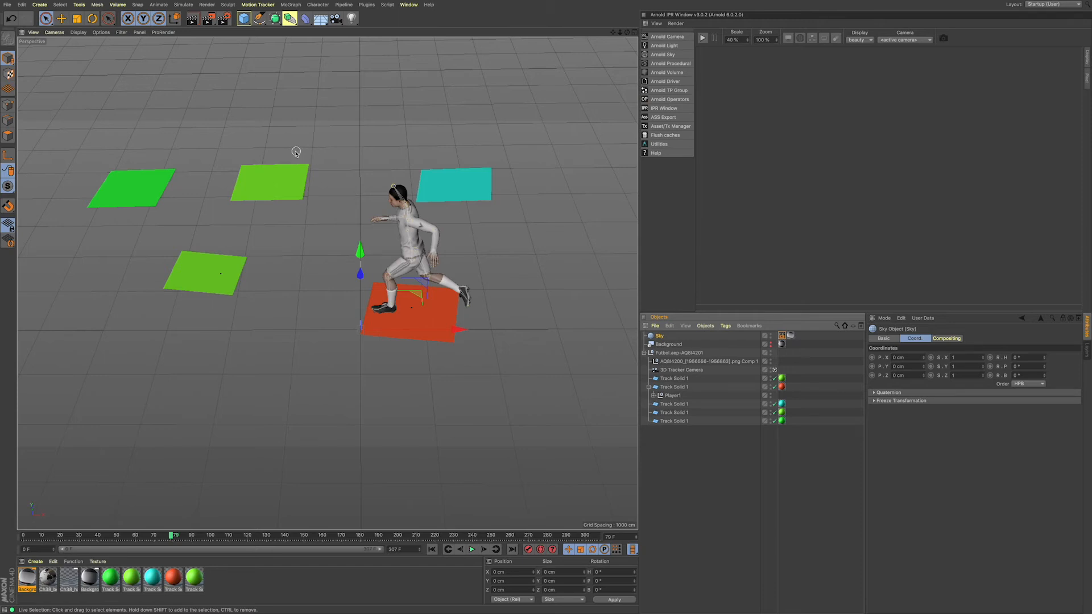
Step: Add a Light object and move it above the tracked planes to about X -2698, Y 3705, Z 450 cm
{"action": "left_click", "coordinate": [354, 23]}
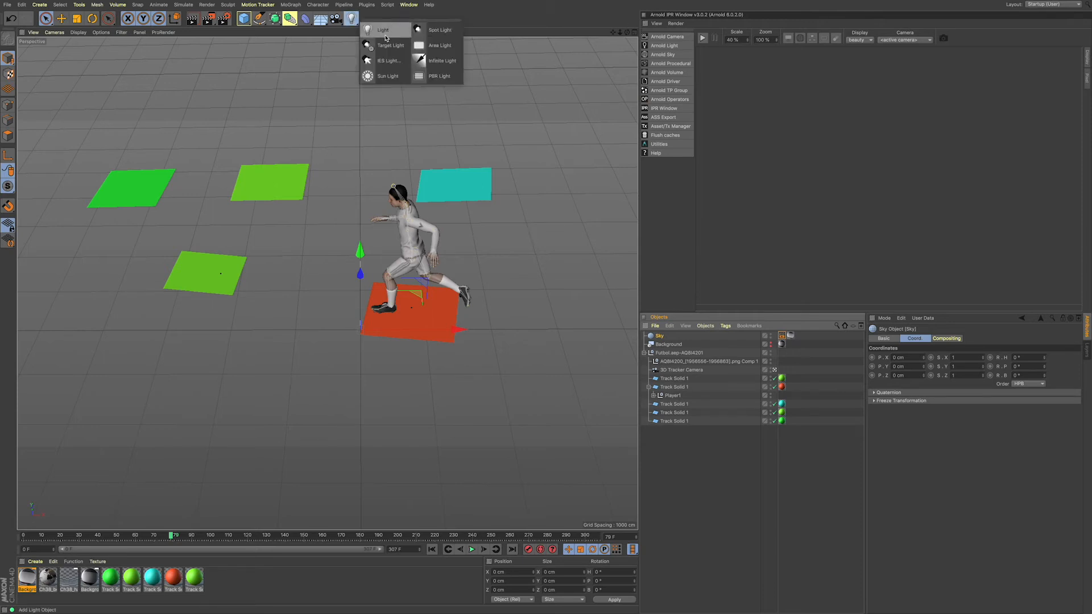
{"action": "left_click", "coordinate": [385, 37]}
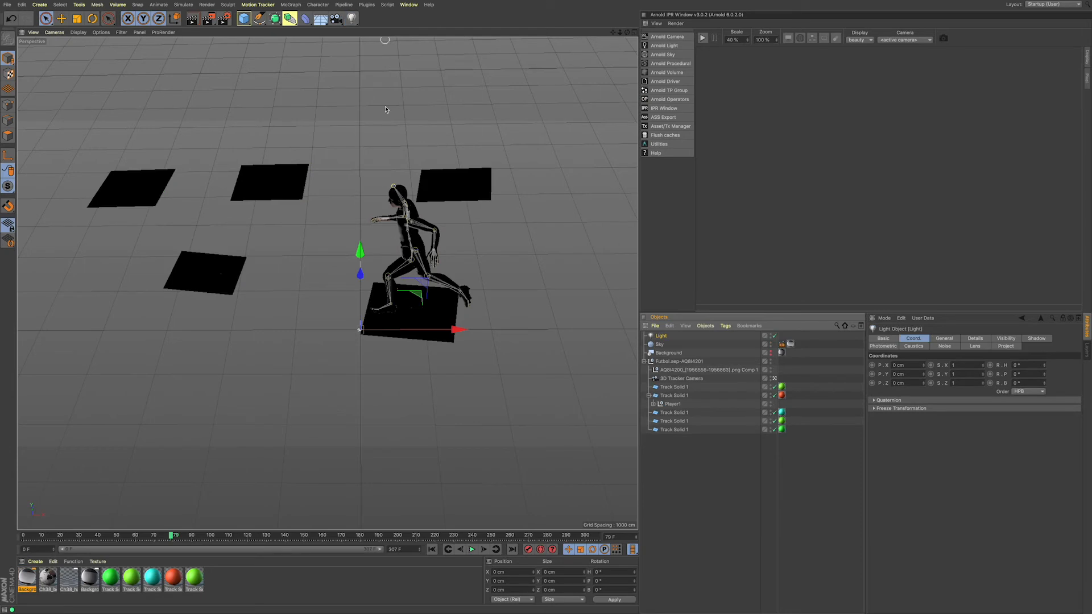
{"action": "left_click_drag", "start_coordinate": [365, 272], "coordinate": [334, 229]}
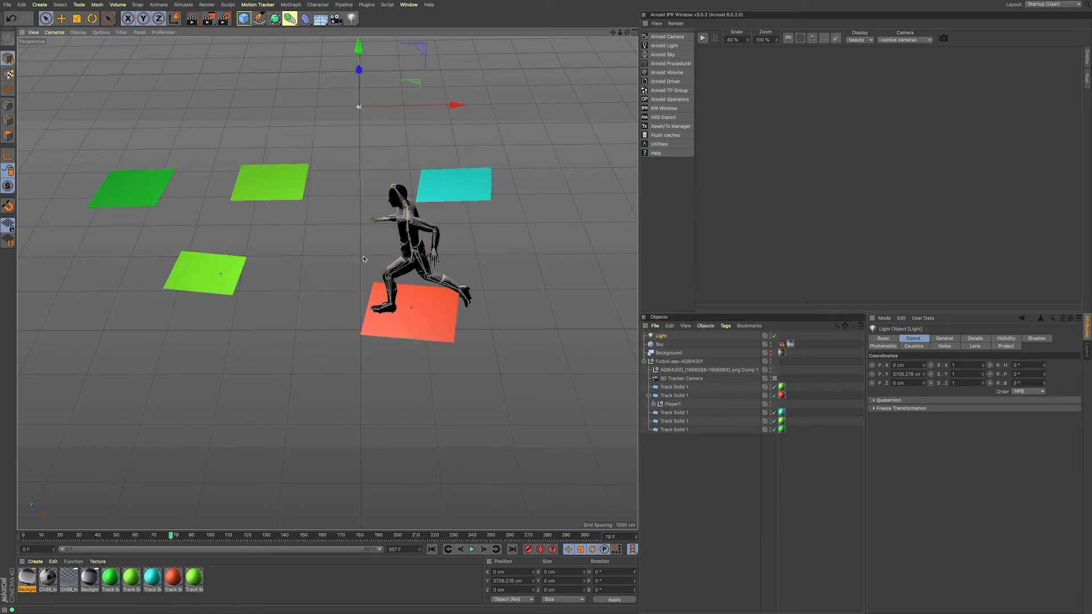
{"action": "left_click_drag", "start_coordinate": [426, 106], "coordinate": [583, 106]}
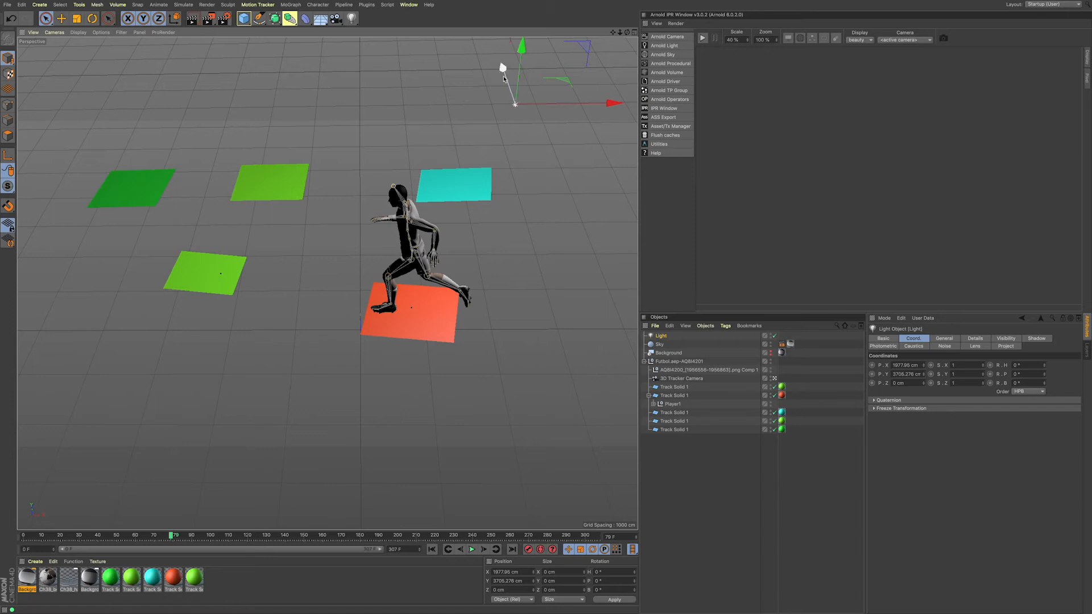
{"action": "left_click_drag", "start_coordinate": [502, 69], "coordinate": [508, 86]}
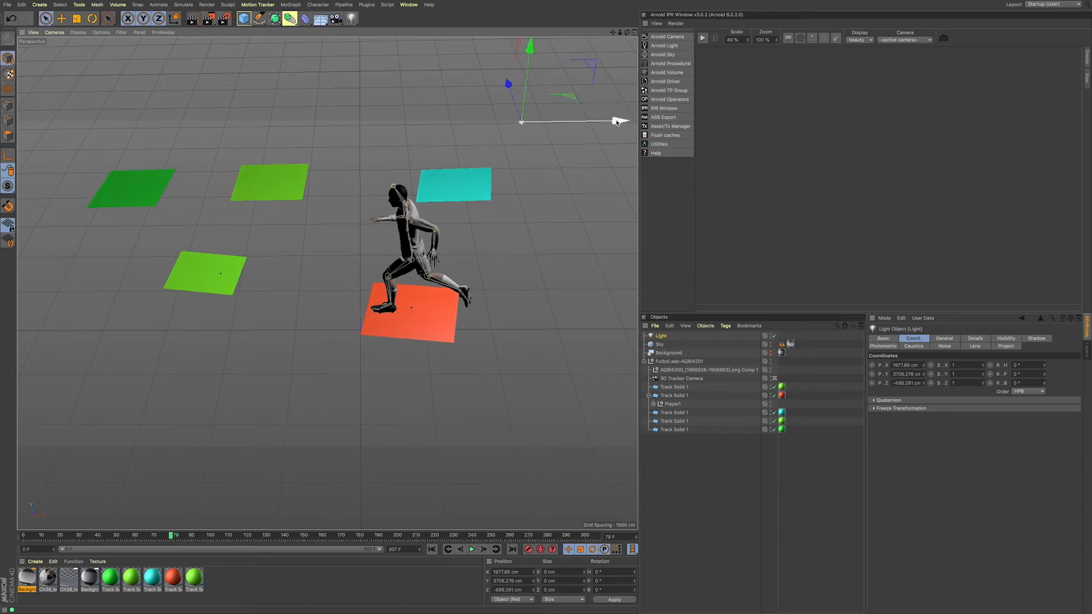
{"action": "left_click_drag", "start_coordinate": [617, 121], "coordinate": [210, 138]}
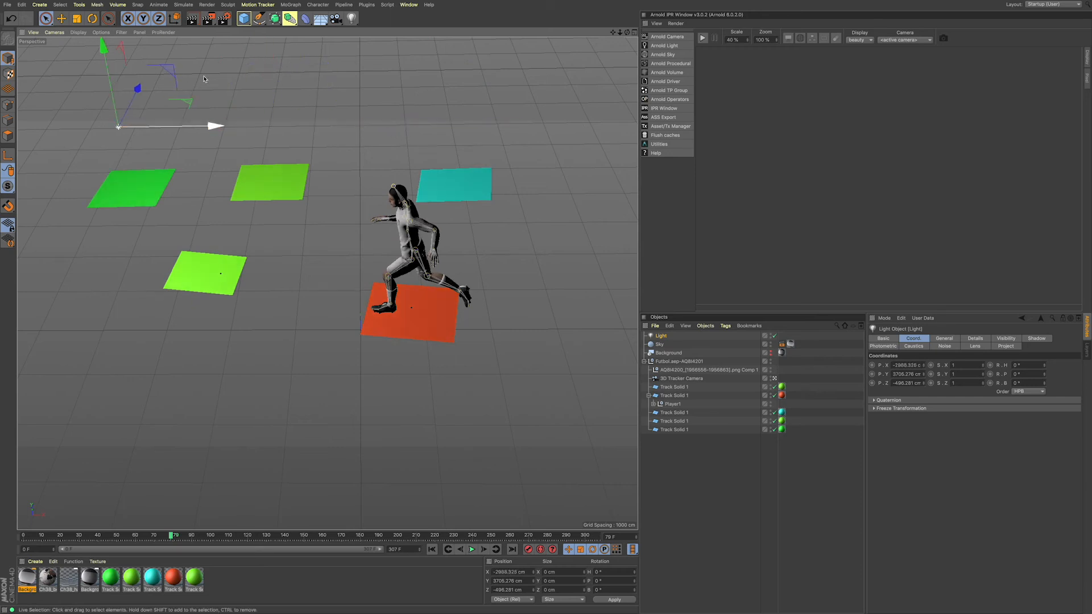
{"action": "left_click_drag", "start_coordinate": [139, 91], "coordinate": [151, 61]}
{"action": "left_click_drag", "start_coordinate": [201, 96], "coordinate": [223, 99]}
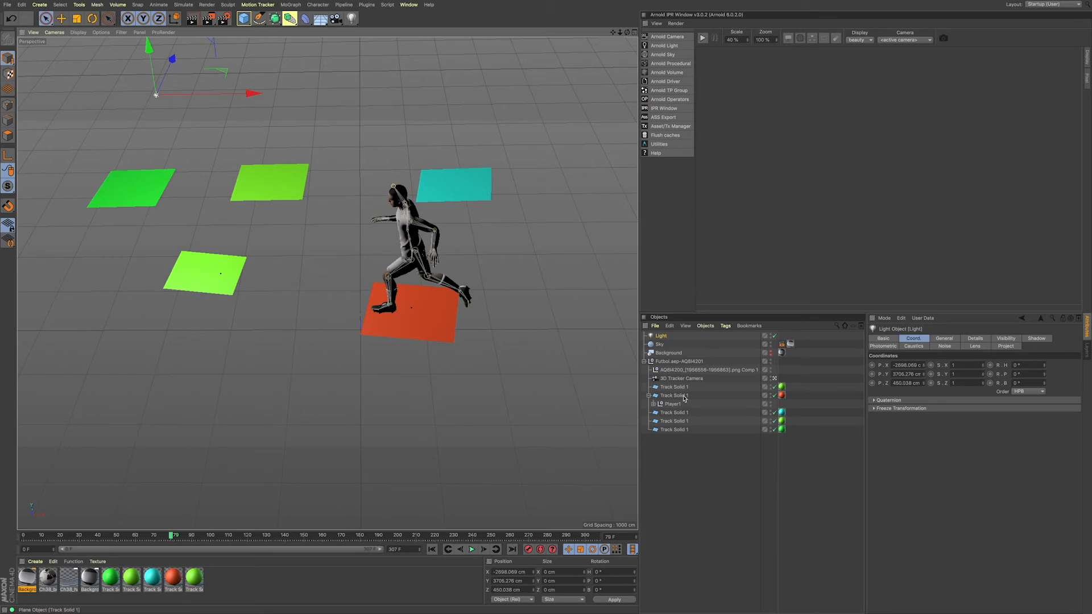
Step: Show the Background object in the viewport and move the light to about X -944, Y 4404, Z -1814 cm
{"action": "left_click", "coordinate": [770, 352]}
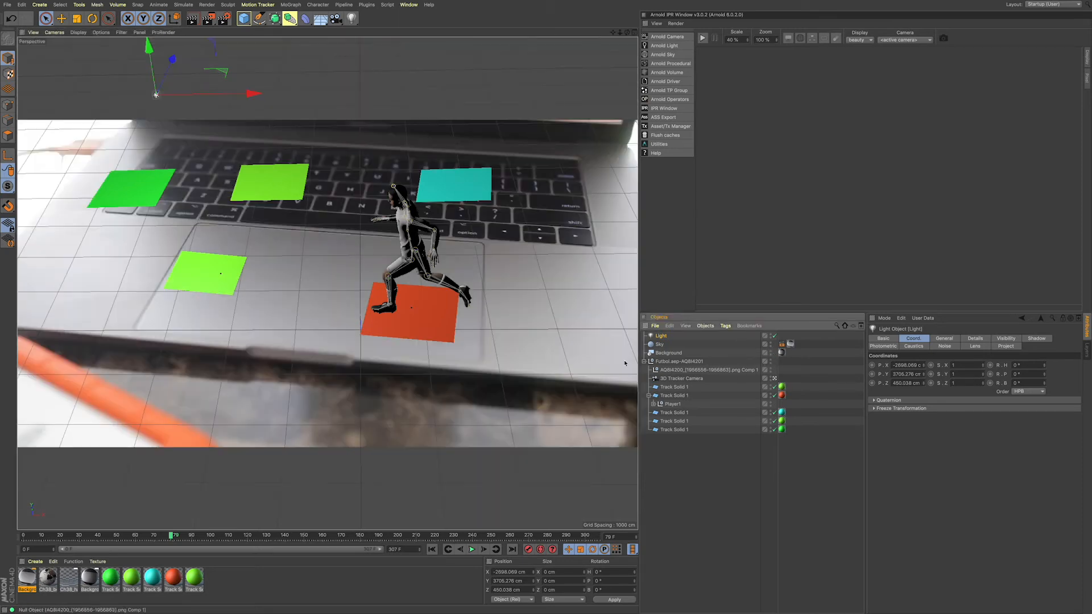
{"action": "left_click_drag", "start_coordinate": [234, 96], "coordinate": [190, 104]}
{"action": "left_click_drag", "start_coordinate": [127, 65], "coordinate": [331, 167]}
{"action": "left_click_drag", "start_coordinate": [274, 113], "coordinate": [271, 136]}
{"action": "mouse_move", "coordinate": [322, 175]}
{"action": "left_mouse_down"}
{"action": "mouse_move", "coordinate": [394, 176]}
{"action": "mouse_move", "coordinate": [334, 176]}
{"action": "left_mouse_up"}
{"action": "left_click_drag", "start_coordinate": [272, 155], "coordinate": [270, 96]}
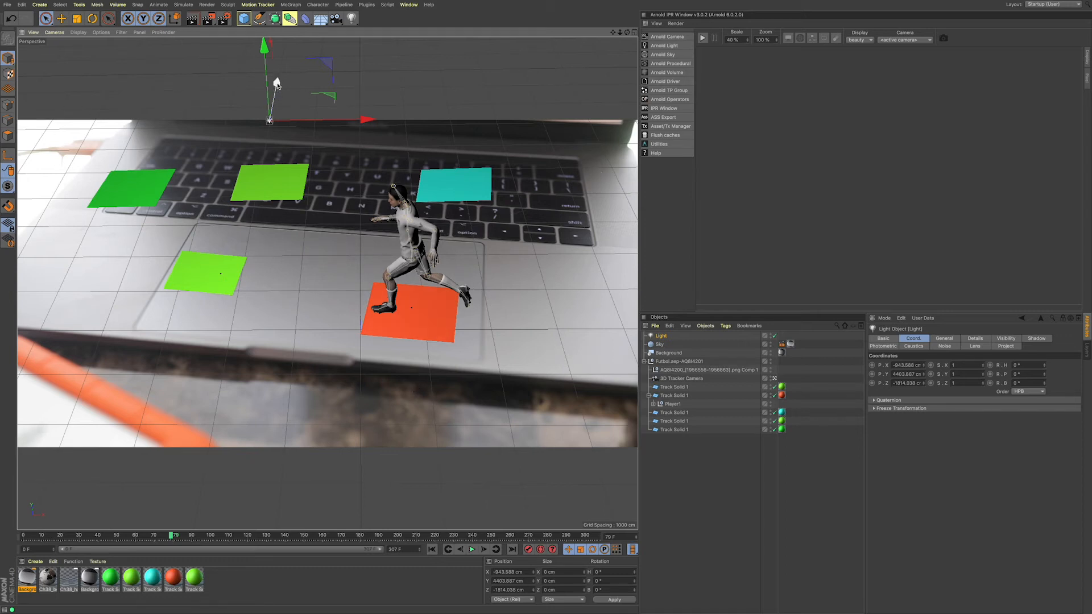
Step: Shift the light farther back and away from the runner, to about X -1693, Z -1008 cm, and render the view to check the lighting
{"action": "left_click_drag", "start_coordinate": [277, 83], "coordinate": [279, 72]}
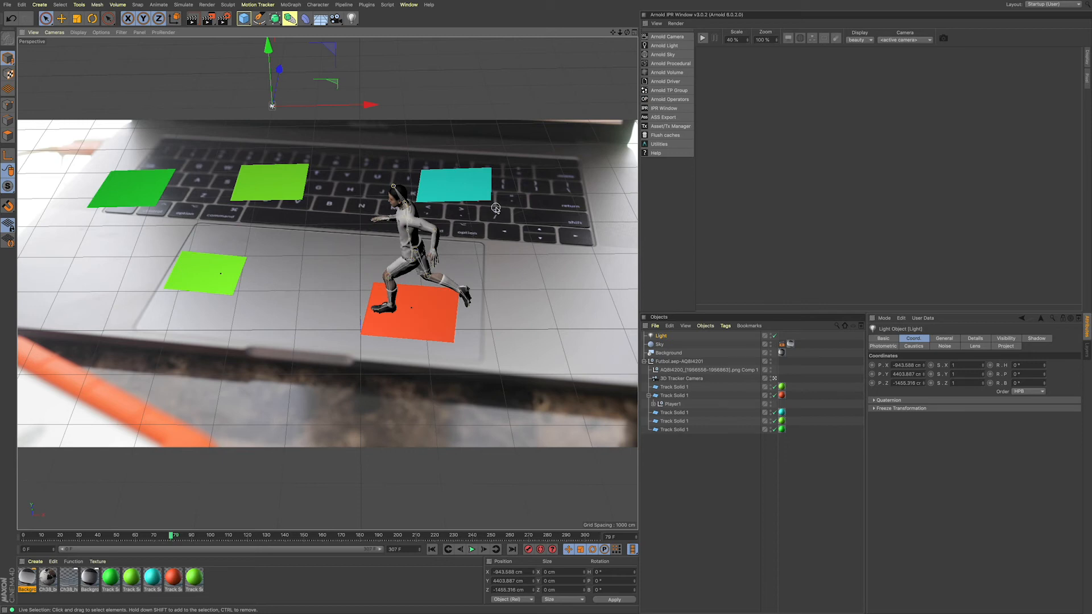
{"action": "left_click_drag", "start_coordinate": [279, 69], "coordinate": [280, 58]}
{"action": "left_click_drag", "start_coordinate": [375, 87], "coordinate": [293, 91]}
{"action": "left_click_drag", "start_coordinate": [209, 61], "coordinate": [208, 51]}
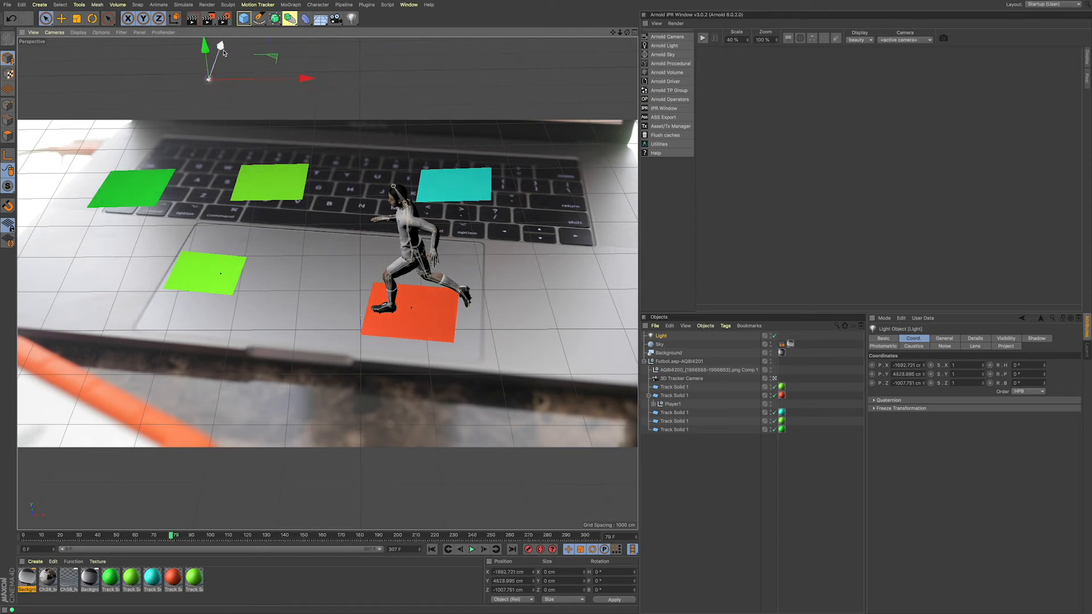
{"action": "left_click", "coordinate": [191, 23]}
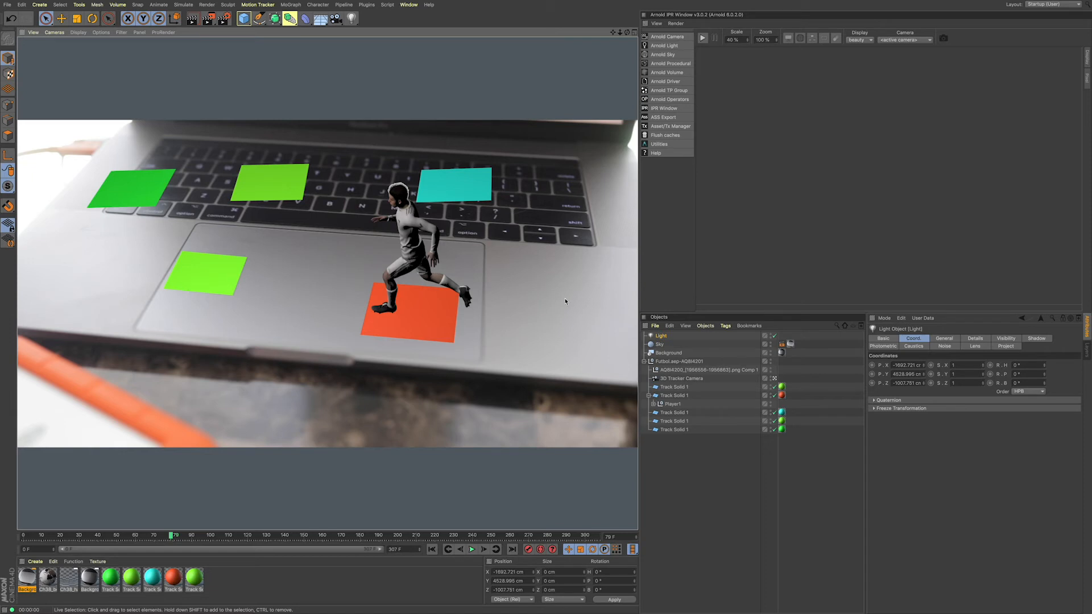
{"action": "left_click", "coordinate": [680, 340]}
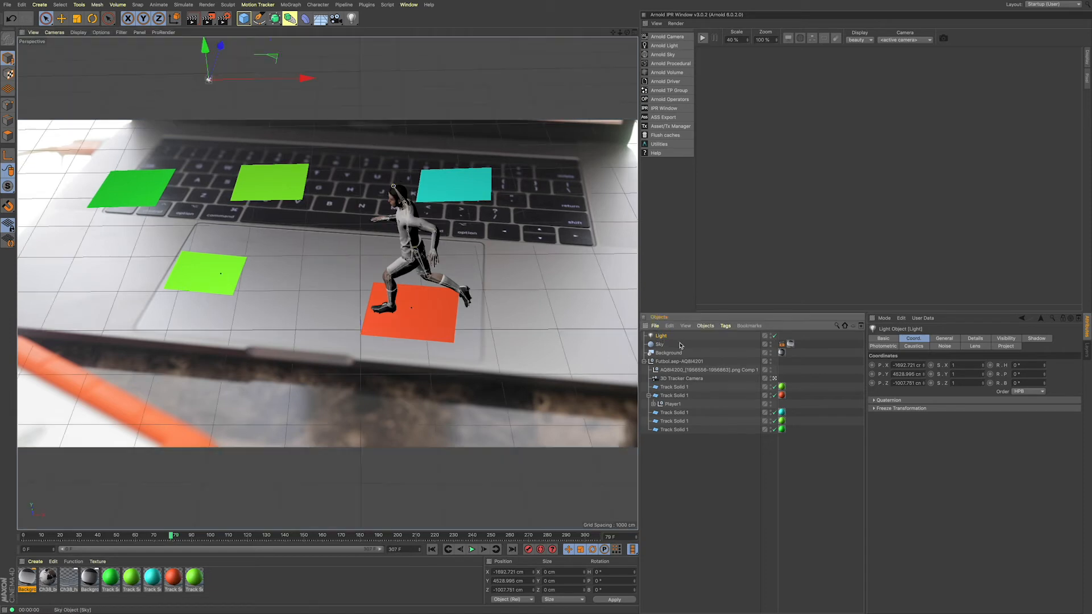
Step: Set the light's shadow type to Shadow Maps (Soft)
{"action": "left_click", "coordinate": [939, 340]}
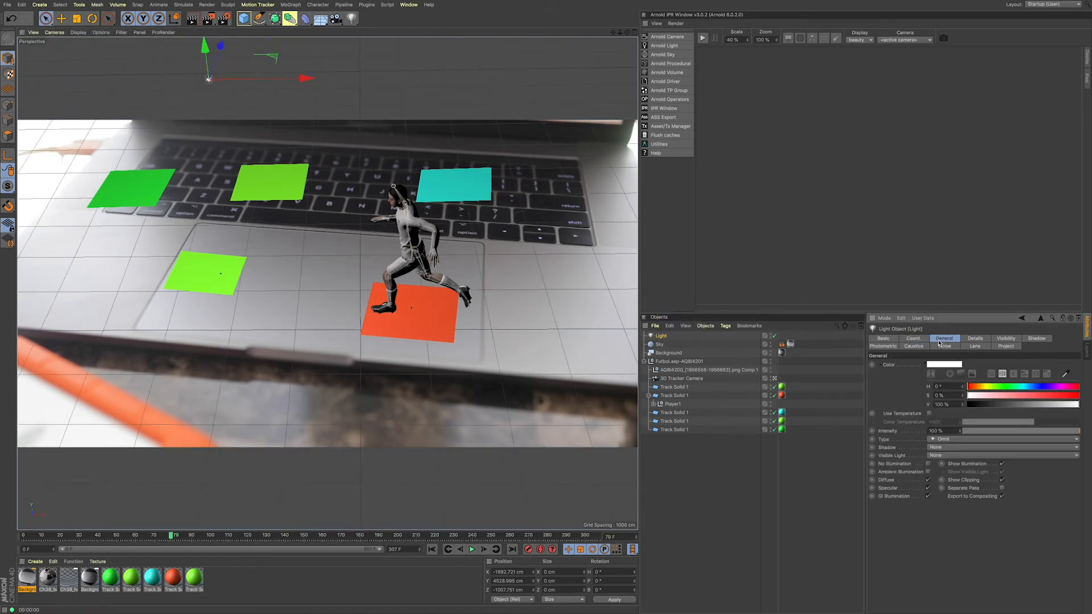
{"action": "left_click", "coordinate": [950, 448]}
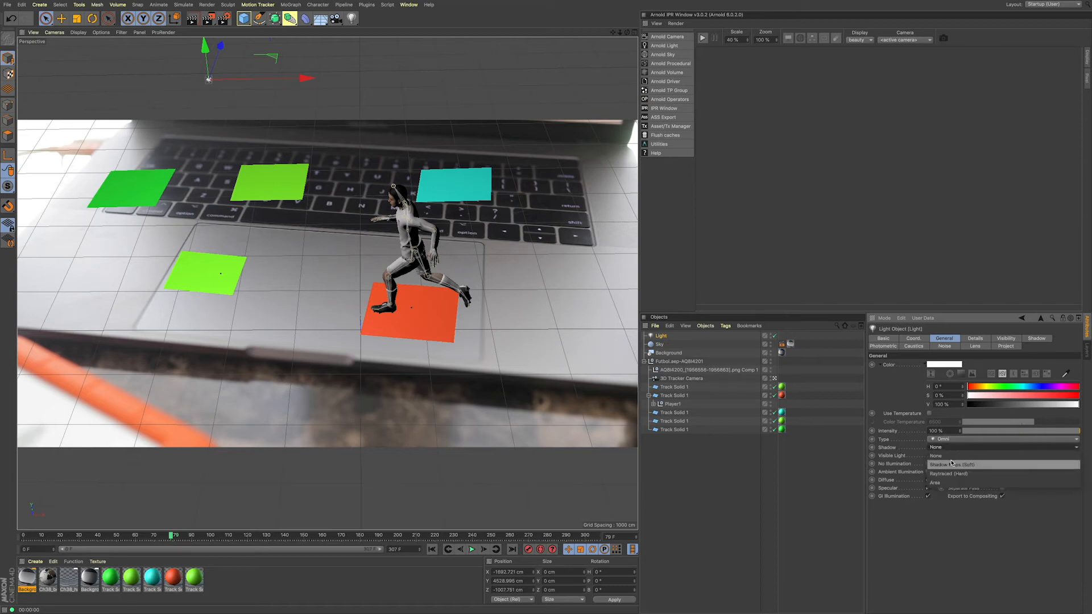
{"action": "left_click", "coordinate": [952, 465]}
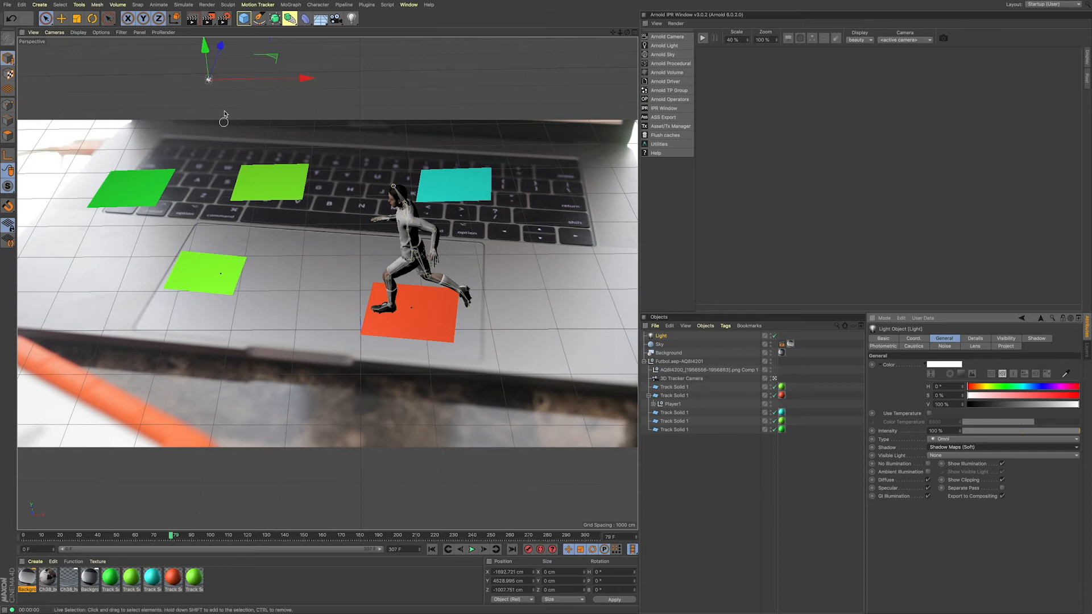
Step: Raise the light and bring it forward to about X -1546, Z -3178 cm, and render the view to check the runner's shadow
{"action": "left_click_drag", "start_coordinate": [220, 46], "coordinate": [213, 68]}
{"action": "left_click_drag", "start_coordinate": [271, 105], "coordinate": [341, 106]}
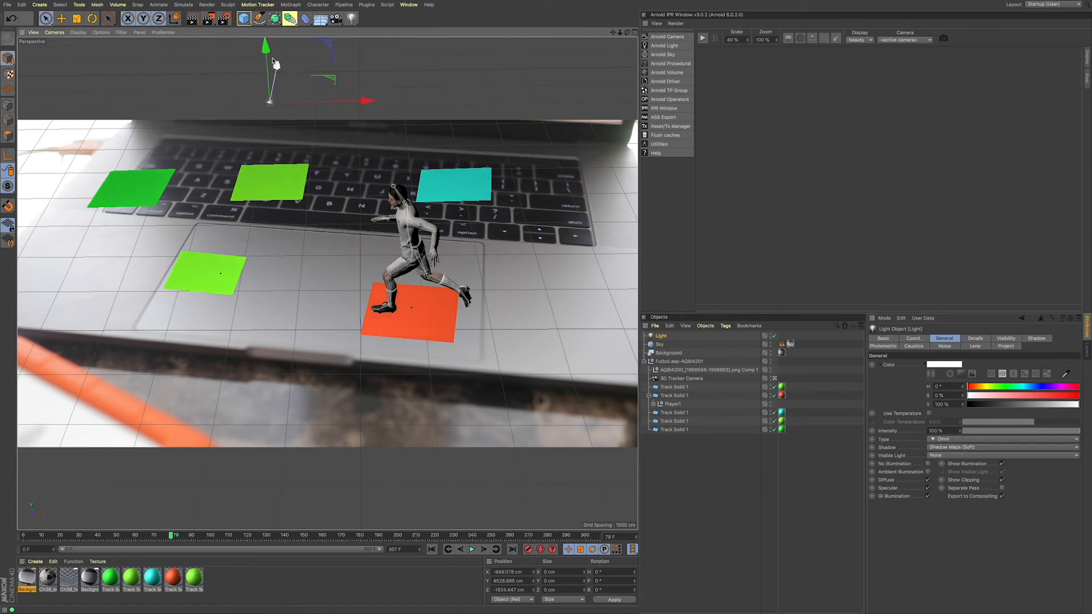
{"action": "left_click_drag", "start_coordinate": [269, 68], "coordinate": [265, 9]}
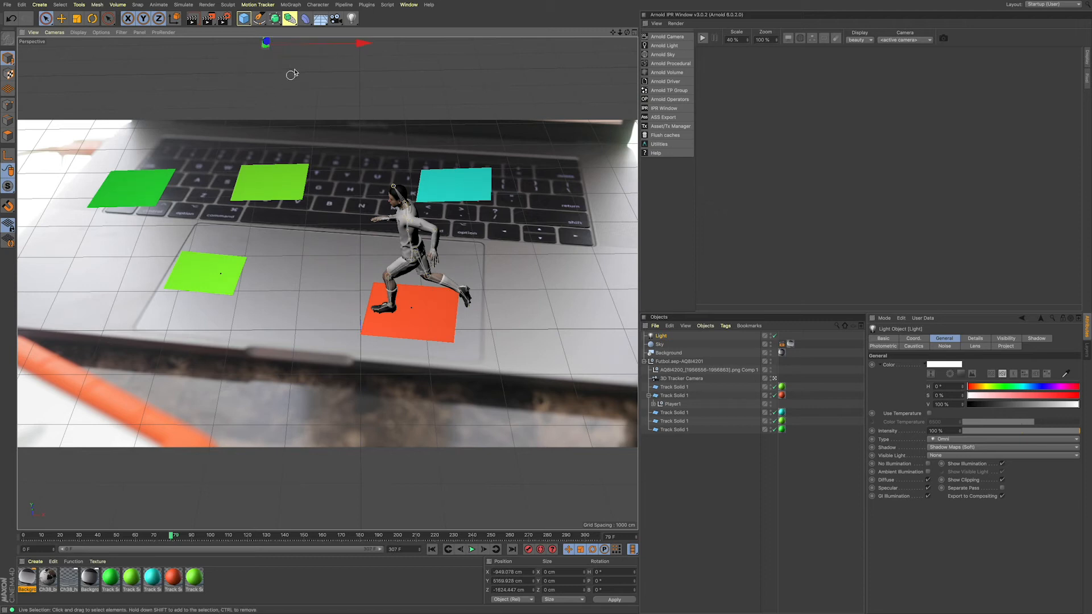
{"action": "left_click_drag", "start_coordinate": [324, 46], "coordinate": [264, 46]}
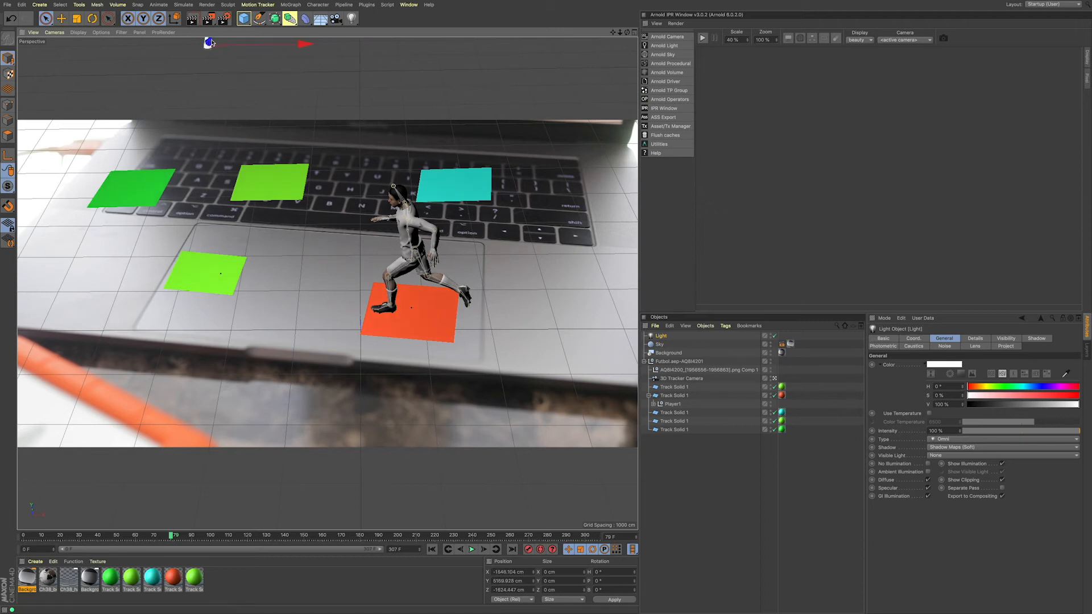
{"action": "left_click_drag", "start_coordinate": [210, 43], "coordinate": [212, 59]}
{"action": "left_click", "coordinate": [191, 18]}
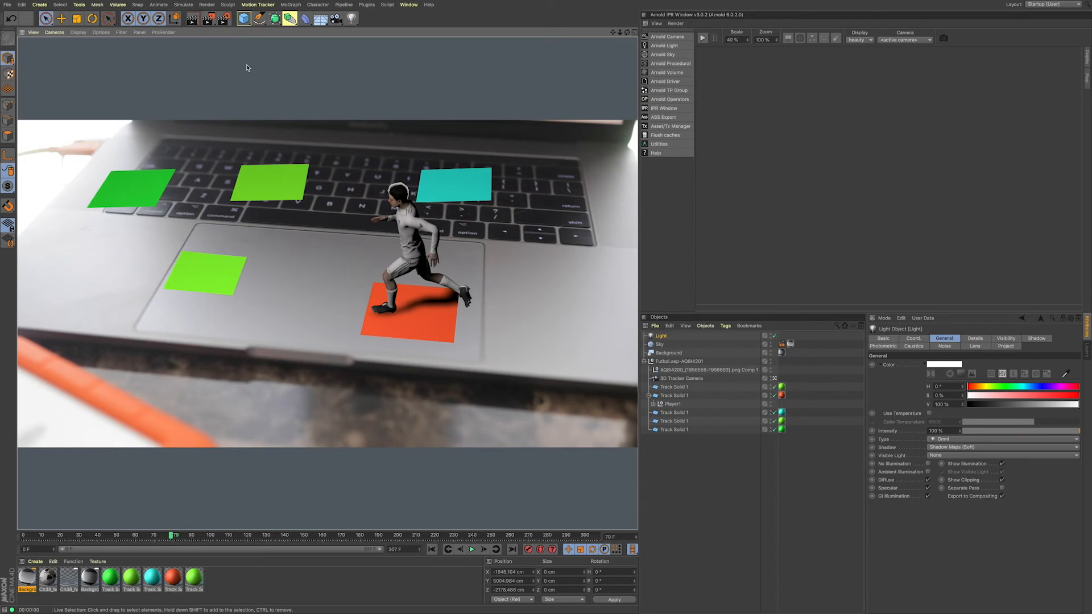
{"action": "left_click", "coordinate": [249, 68]}
{"action": "left_click", "coordinate": [196, 22]}
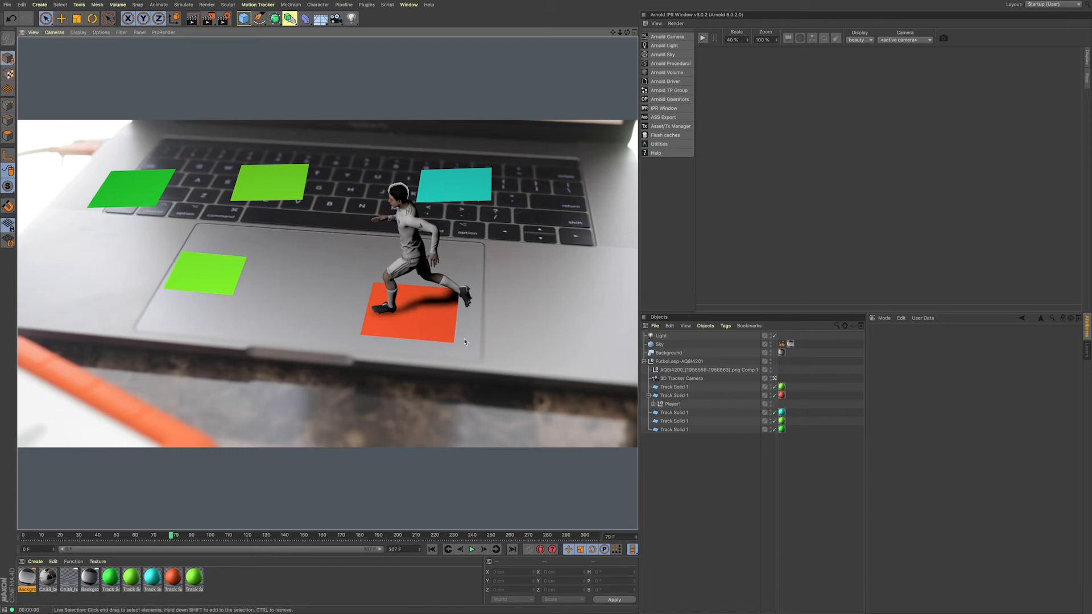
Step: Disable all five Track Solid planes
{"action": "left_click", "coordinate": [774, 387]}
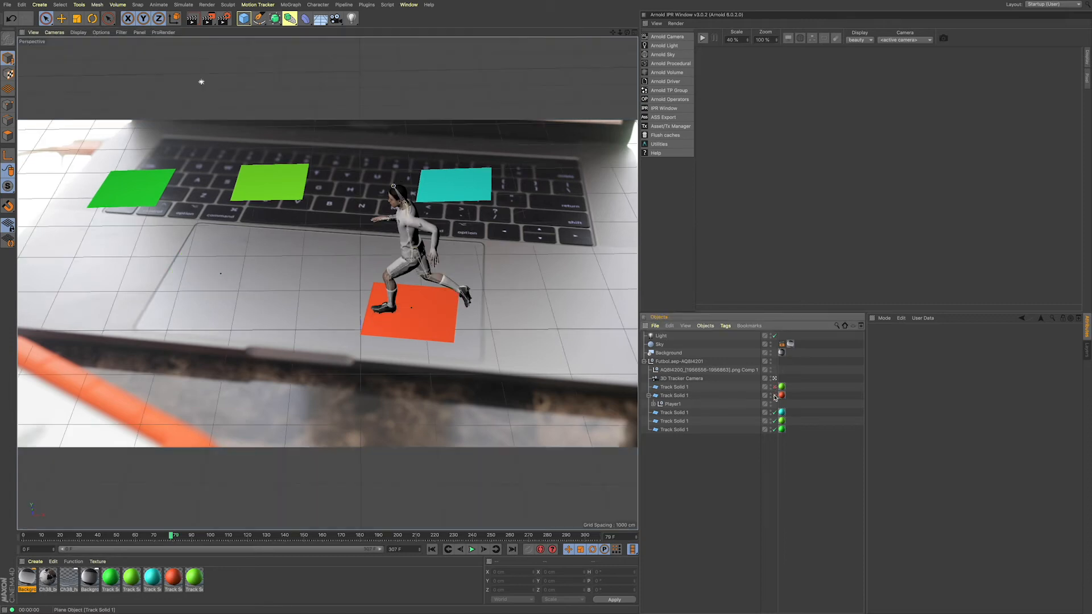
{"action": "left_click", "coordinate": [775, 396]}
{"action": "left_click", "coordinate": [775, 422]}
{"action": "left_click", "coordinate": [775, 413]}
{"action": "left_click", "coordinate": [775, 430]}
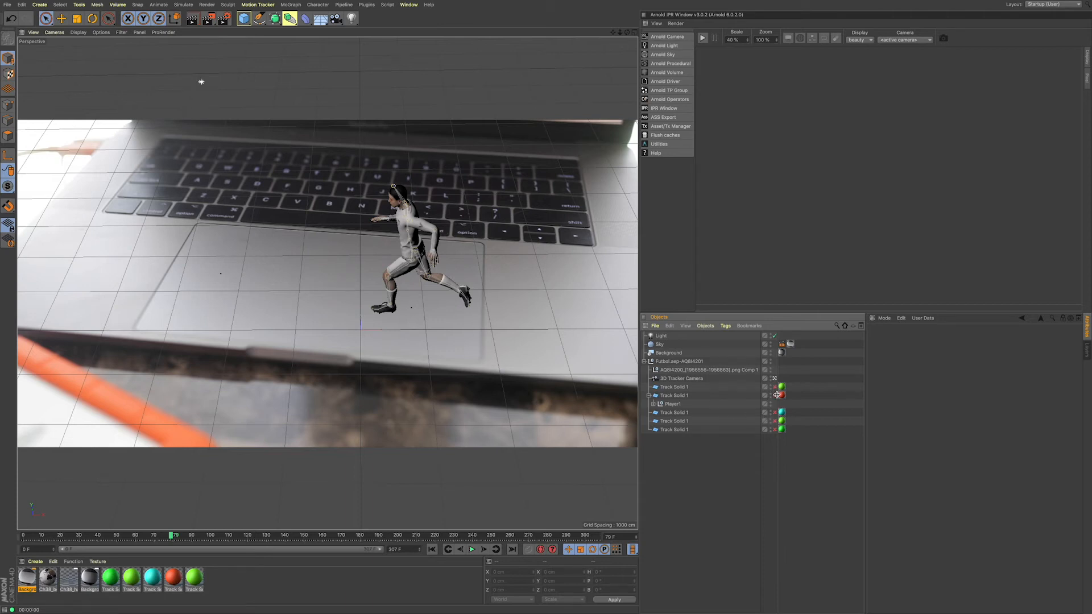
Step: Toggle the red Track Solid plane on and off to compare the runner with and without its floor
{"action": "left_click", "coordinate": [775, 395]}
{"action": "left_click", "coordinate": [774, 396]}
{"action": "left_click", "coordinate": [774, 395]}
{"action": "left_click", "coordinate": [775, 396]}
{"action": "left_click", "coordinate": [775, 395]}
{"action": "left_click", "coordinate": [774, 396]}
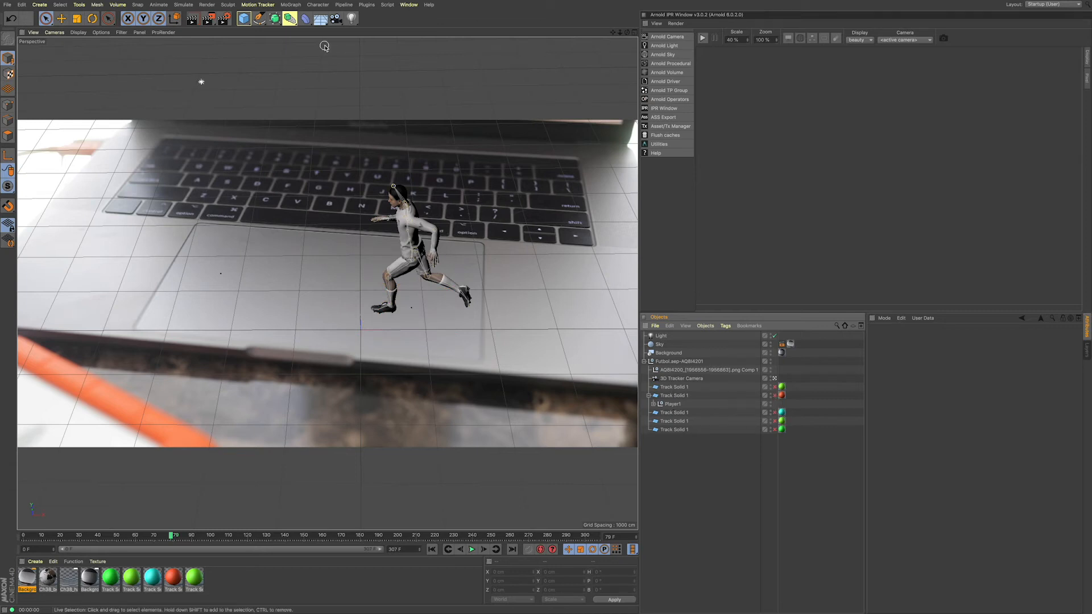
Step: Add a Plane object and make it a child of the red Track Solid that holds Player1
{"action": "left_click_drag", "start_coordinate": [246, 21], "coordinate": [330, 46]}
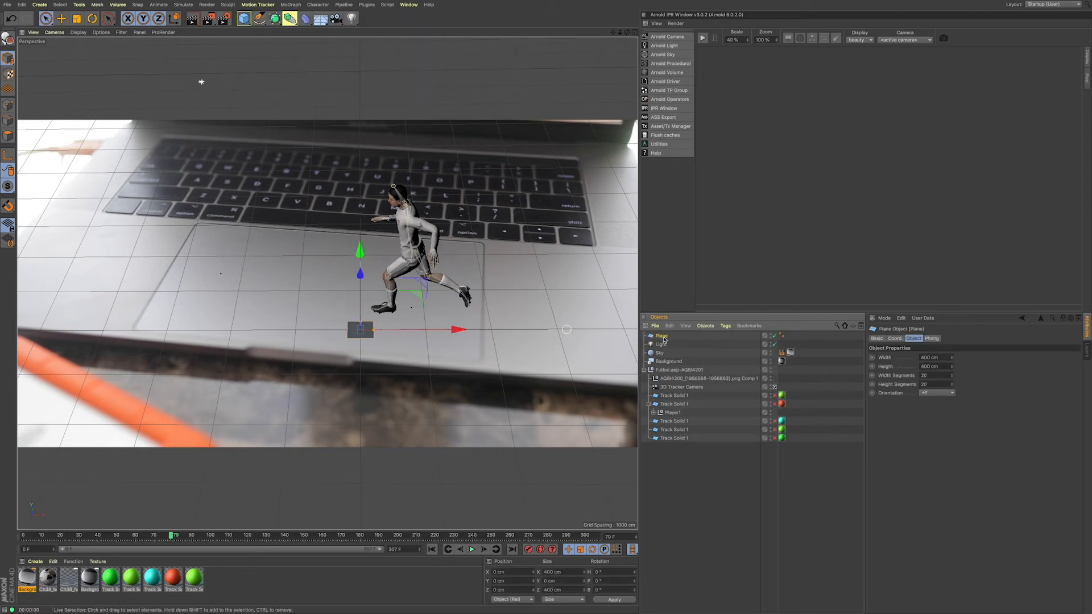
{"action": "left_click_drag", "start_coordinate": [649, 341], "coordinate": [669, 404]}
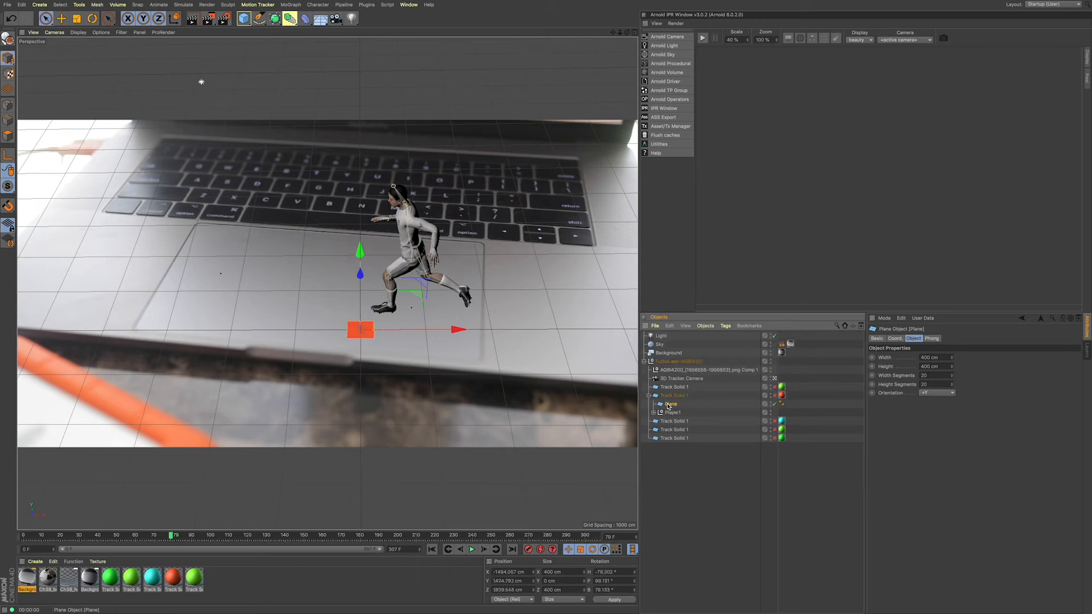
Step: Try to zero the position coordinates of the red Track Solid
{"action": "left_click", "coordinate": [677, 395]}
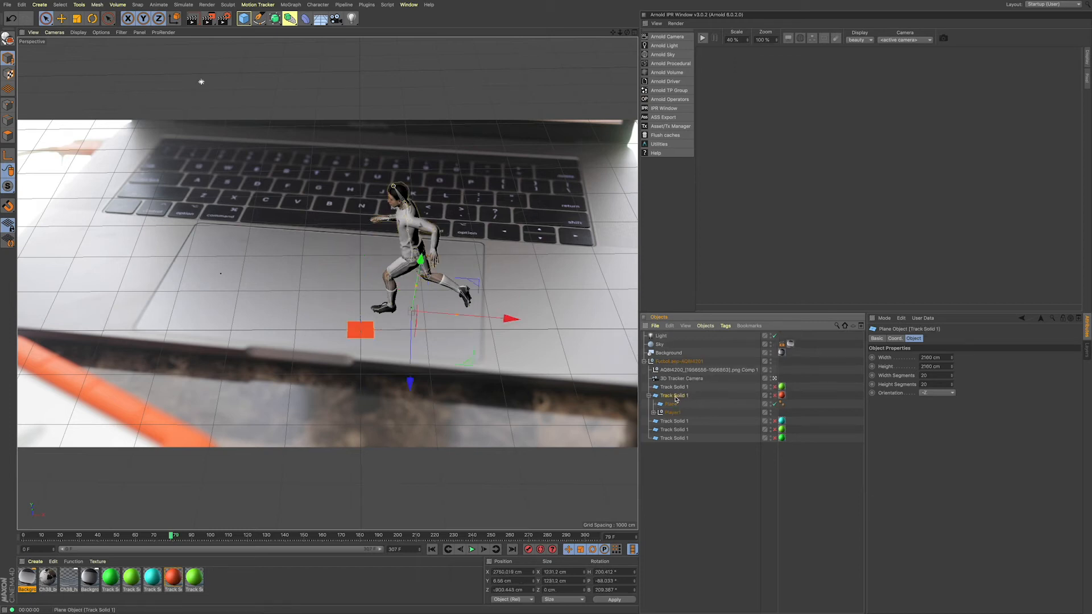
{"action": "left_click", "coordinate": [894, 339]}
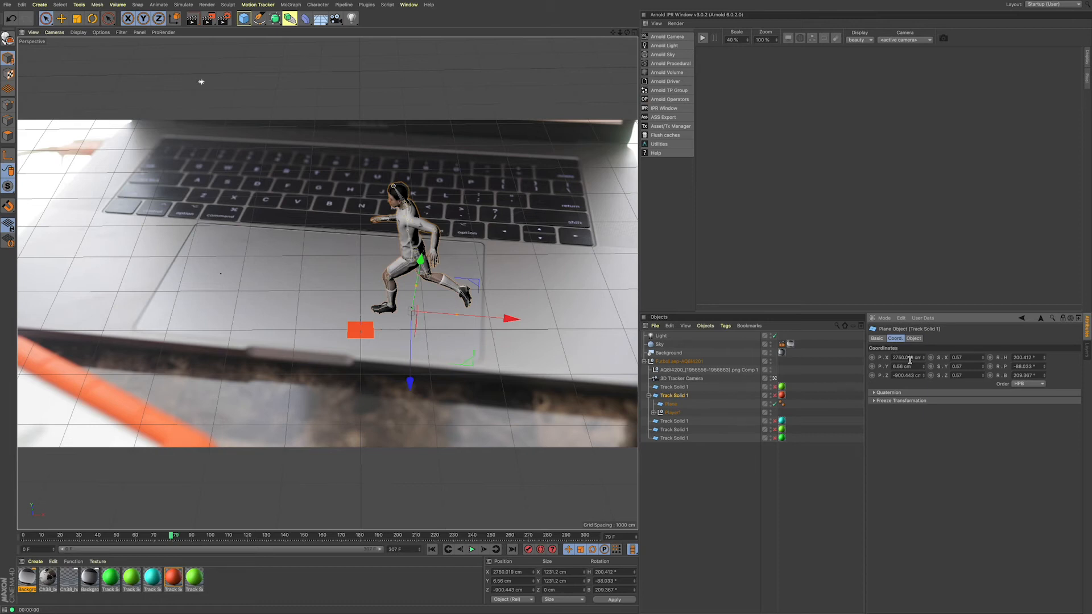
{"action": "left_click", "coordinate": [910, 360]}
{"action": "type", "text": "0"}
{"action": "key", "text": "Tab"}
{"action": "type", "text": "0"}
{"action": "key", "text": "Tab"}
{"action": "type", "text": "0"}
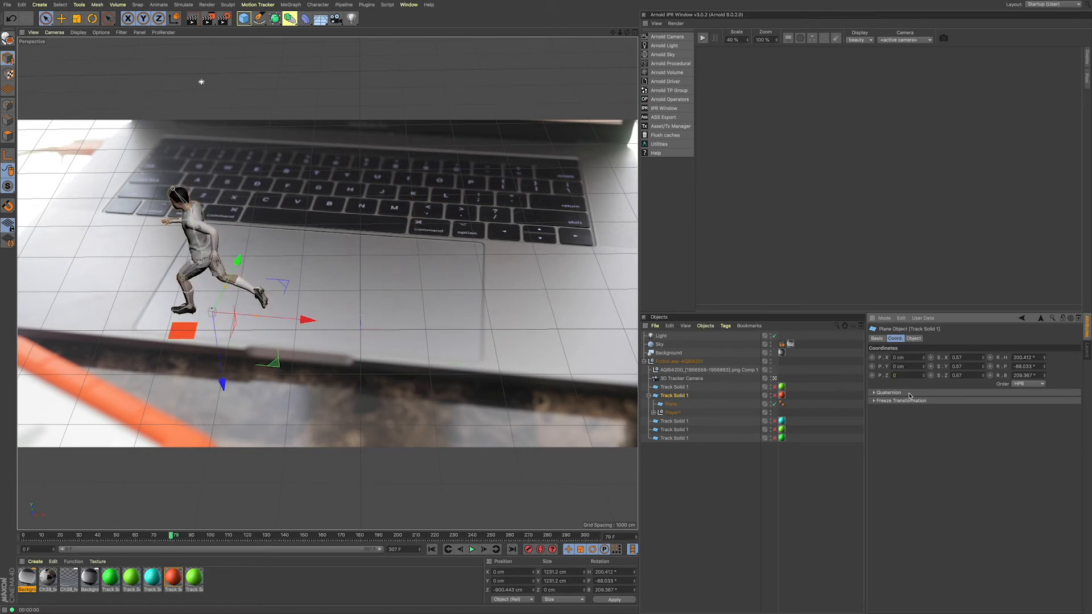
{"action": "key", "text": "Return"}
Step: Undo the position changes on the red Track Solid
{"action": "key", "text": "ctrl+z"}
{"action": "key", "text": "ctrl+z"}
{"action": "key", "text": "ctrl+z"}
{"action": "key", "text": "ctrl+z"}
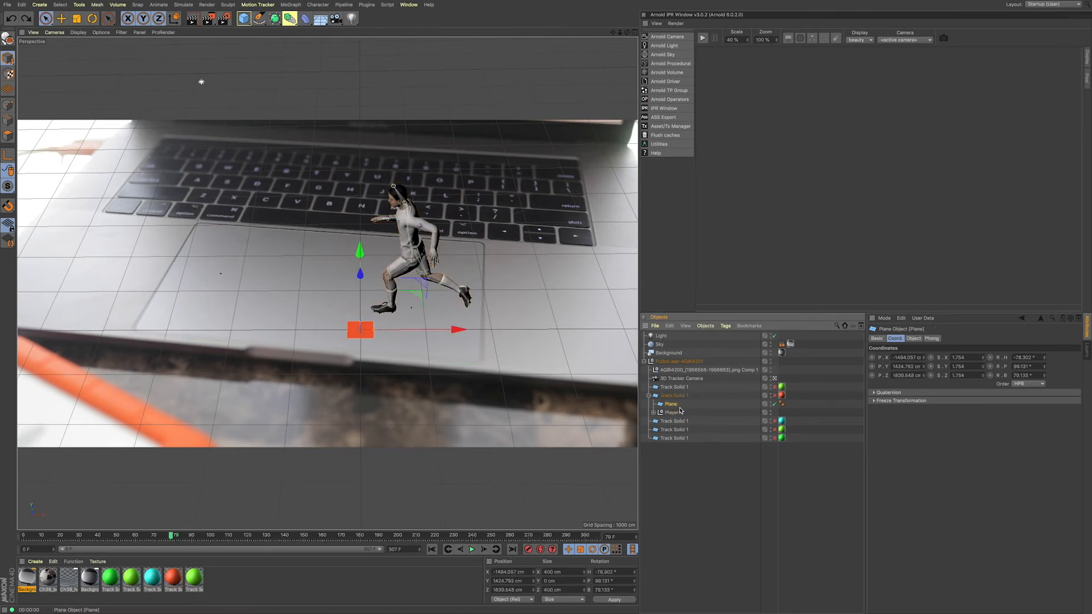
Step: Set the Plane's X, Y and Z position coordinates to 0 so it sits at the origin of the red Track Solid
{"action": "mouse_move", "coordinate": [671, 404]}
{"action": "left_mouse_down"}
{"action": "mouse_move", "coordinate": [661, 337]}
{"action": "mouse_move", "coordinate": [674, 405]}
{"action": "left_mouse_up"}
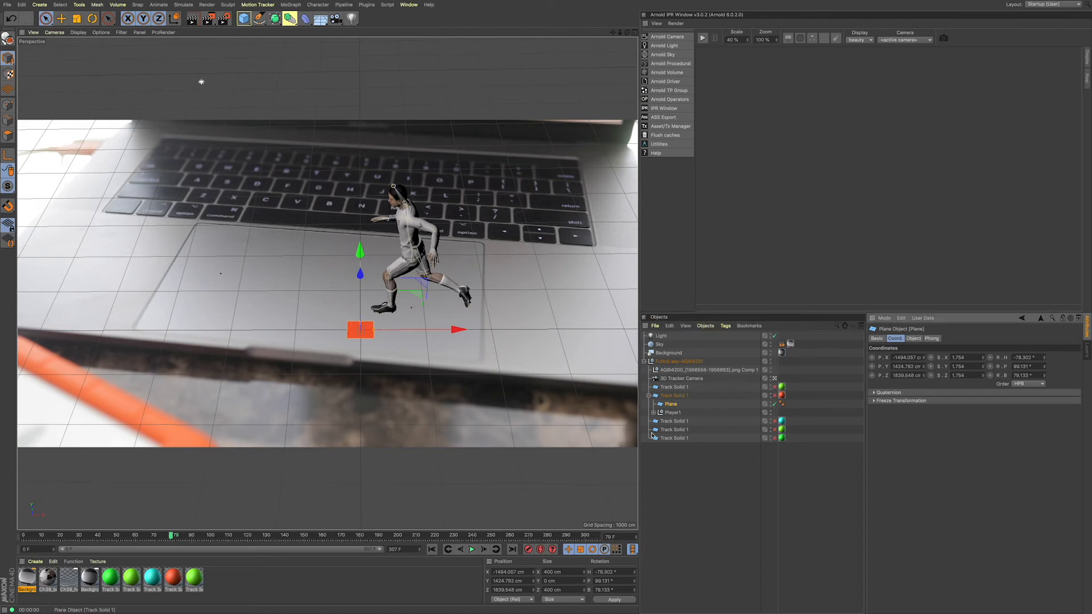
{"action": "left_click", "coordinate": [678, 454]}
{"action": "left_click", "coordinate": [672, 404]}
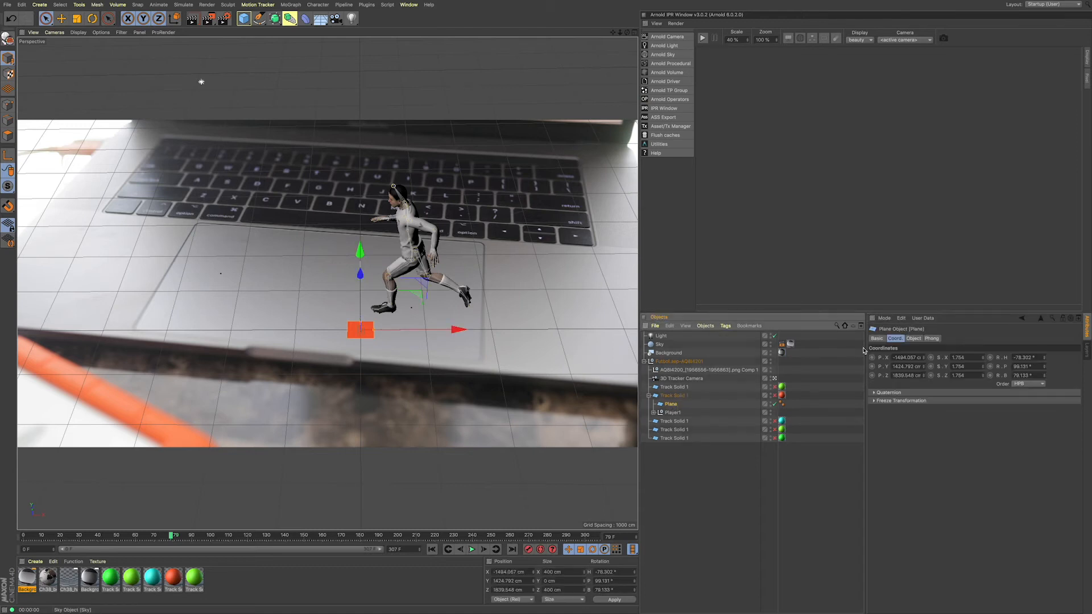
{"action": "double_click", "coordinate": [904, 358]}
{"action": "type", "text": "0"}
{"action": "key", "text": "Tab"}
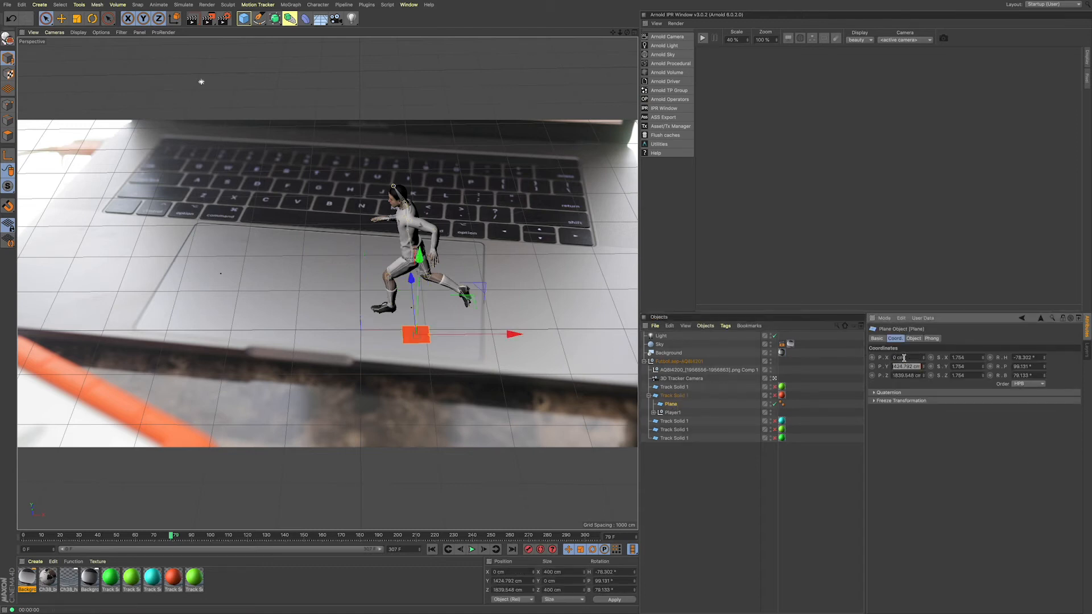
{"action": "type", "text": "0"}
{"action": "key", "text": "Tab"}
{"action": "type", "text": "0"}
{"action": "key", "text": "Tab"}
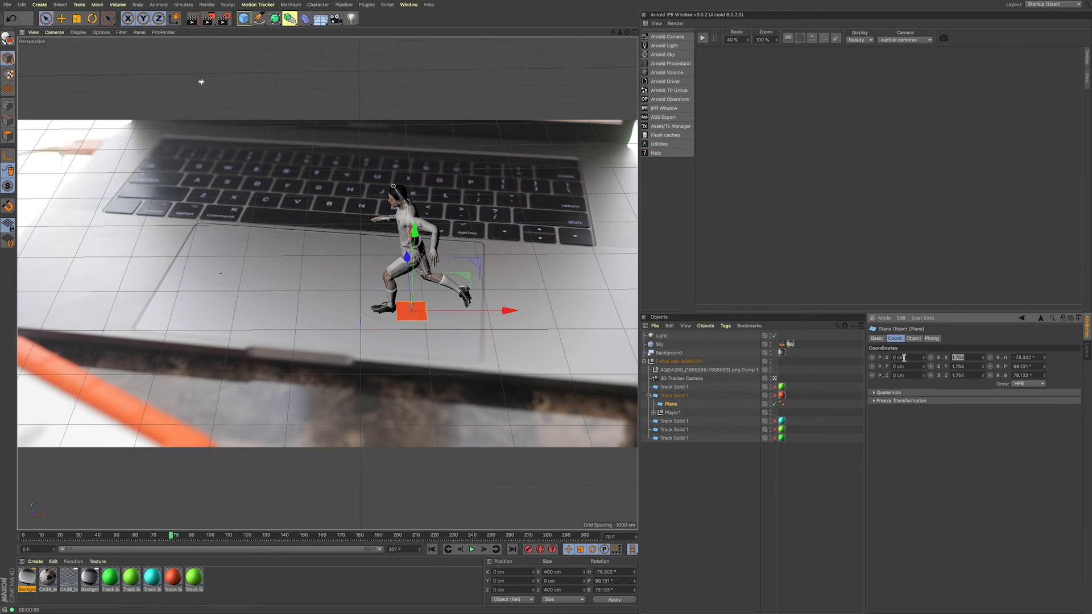
{"action": "left_click", "coordinate": [917, 450]}
Step: Rotate the plane around its vertical axis to roughly follow the laptop trackpad's orientation
{"action": "key", "text": "r"}
{"action": "left_click_drag", "start_coordinate": [437, 347], "coordinate": [429, 357]}
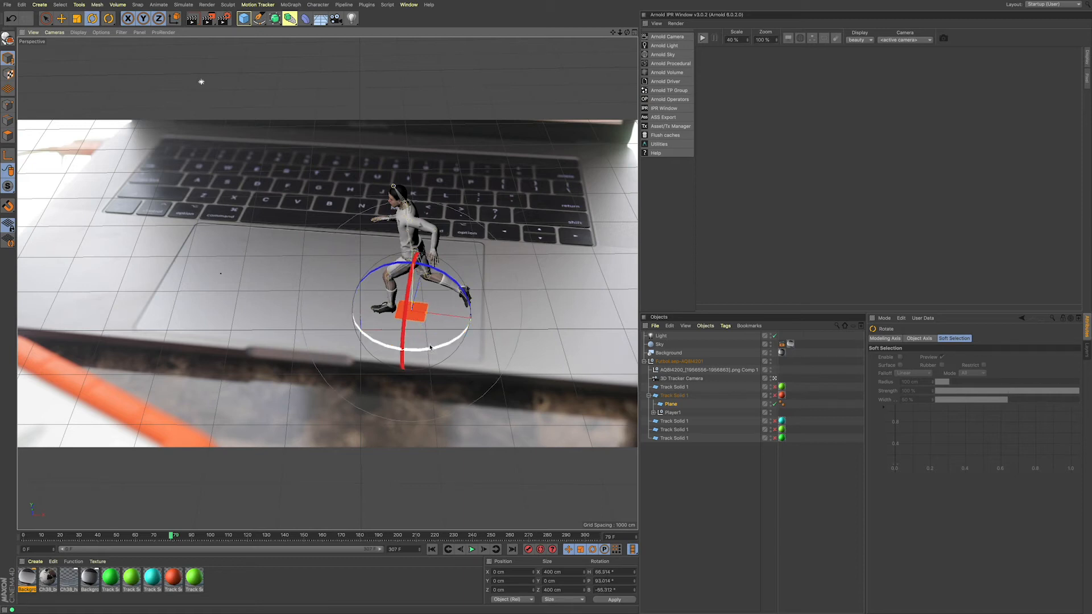
{"action": "key", "text": "d"}
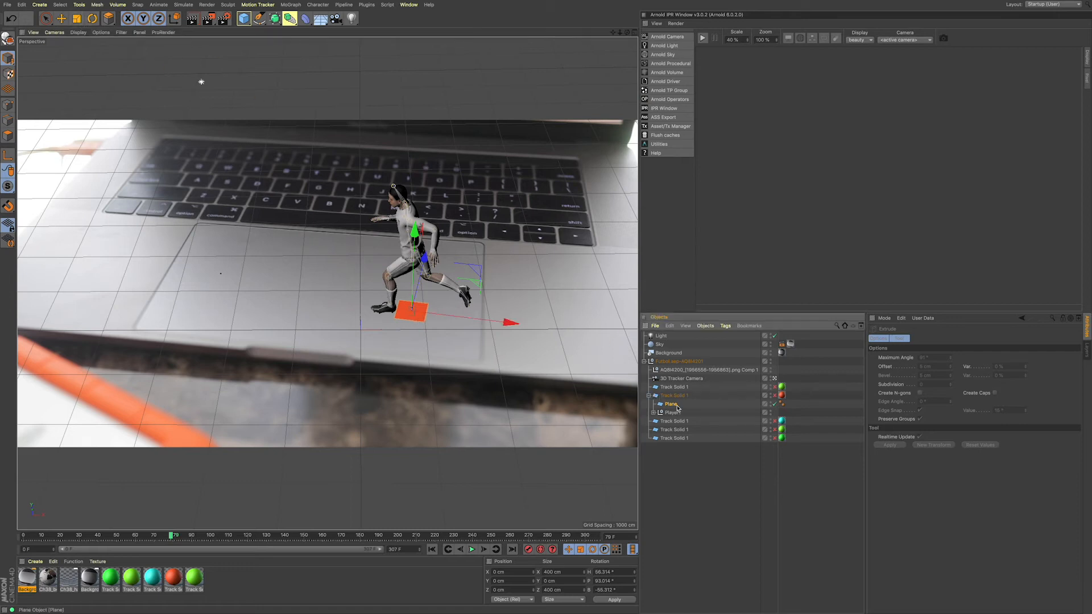
Step: Enlarge the plane to about 4230 by 2688 cm and position it over the trackpad beneath the runner
{"action": "left_click", "coordinate": [45, 18]}
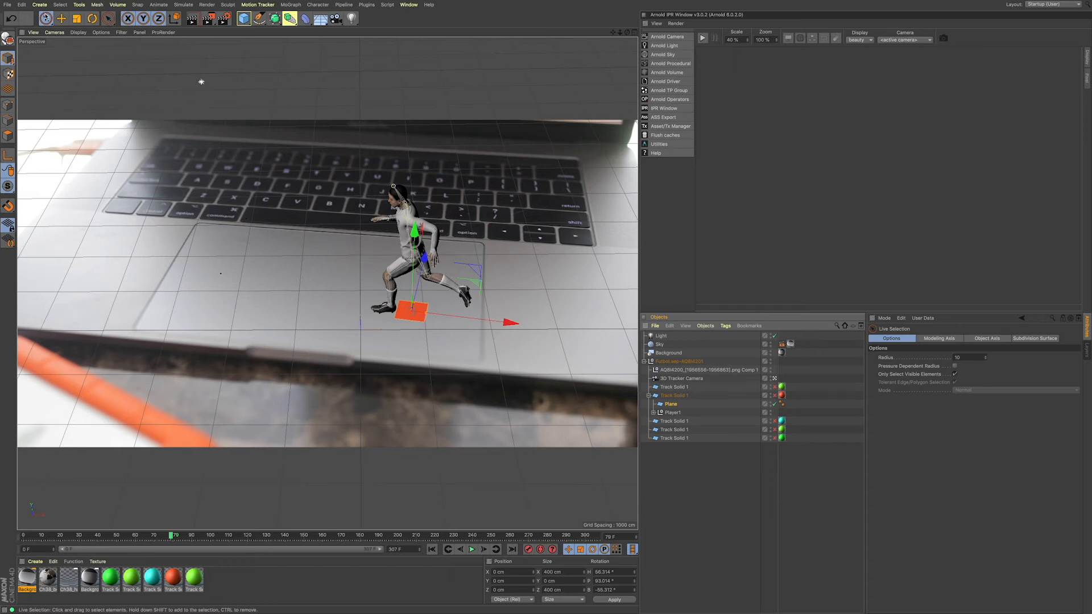
{"action": "left_click_drag", "start_coordinate": [427, 312], "coordinate": [481, 327]}
{"action": "left_click_drag", "start_coordinate": [413, 304], "coordinate": [391, 247]}
{"action": "mouse_move", "coordinate": [447, 320]}
{"action": "left_mouse_down"}
{"action": "mouse_move", "coordinate": [465, 318]}
{"action": "mouse_move", "coordinate": [427, 312]}
{"action": "left_mouse_up"}
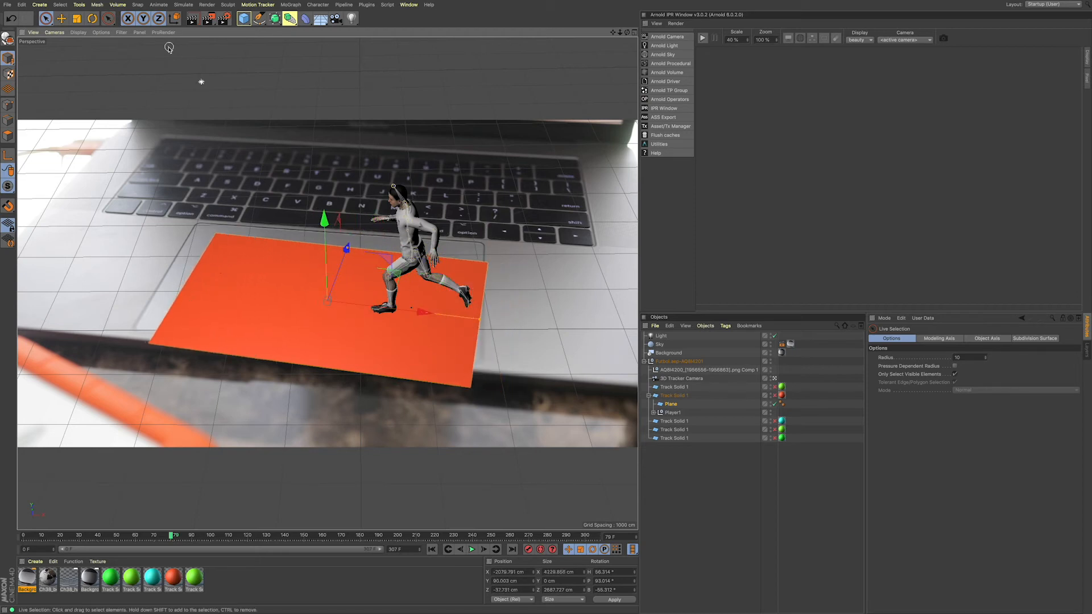
{"action": "left_click_drag", "start_coordinate": [364, 277], "coordinate": [370, 264]}
Step: Fine-tune the plane's rotation to line up with the trackpad's edges and render the view to check the shadow
{"action": "key", "text": "r"}
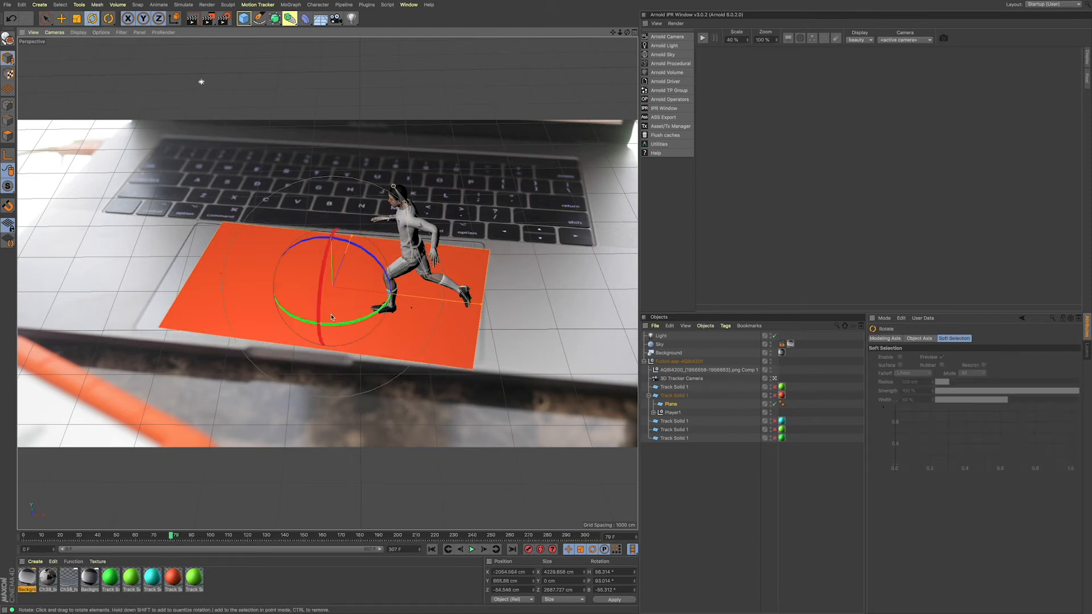
{"action": "left_click_drag", "start_coordinate": [333, 325], "coordinate": [340, 329]}
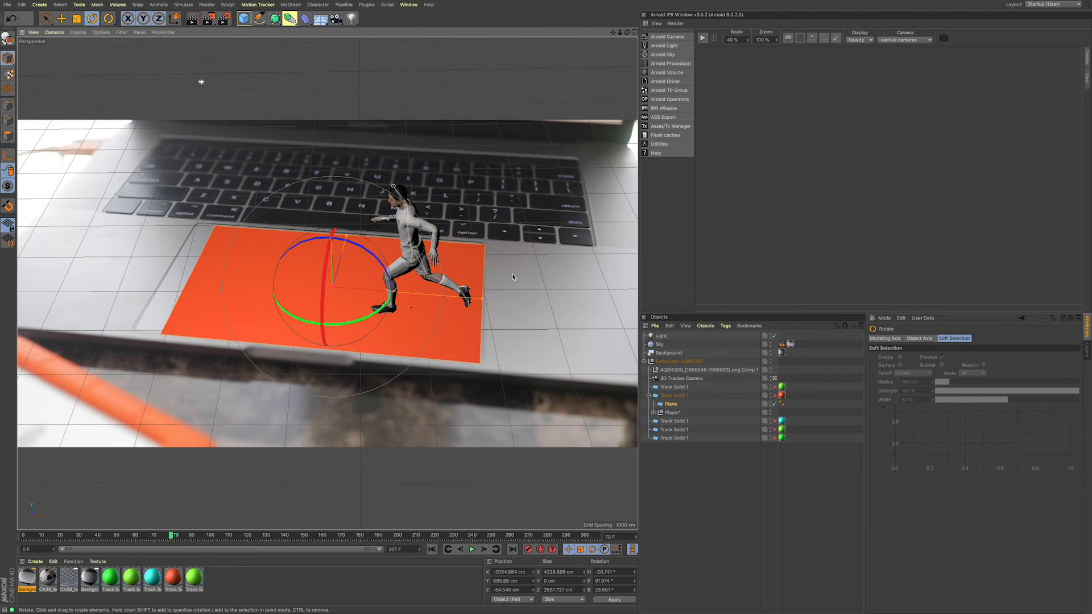
{"action": "left_click", "coordinate": [46, 19]}
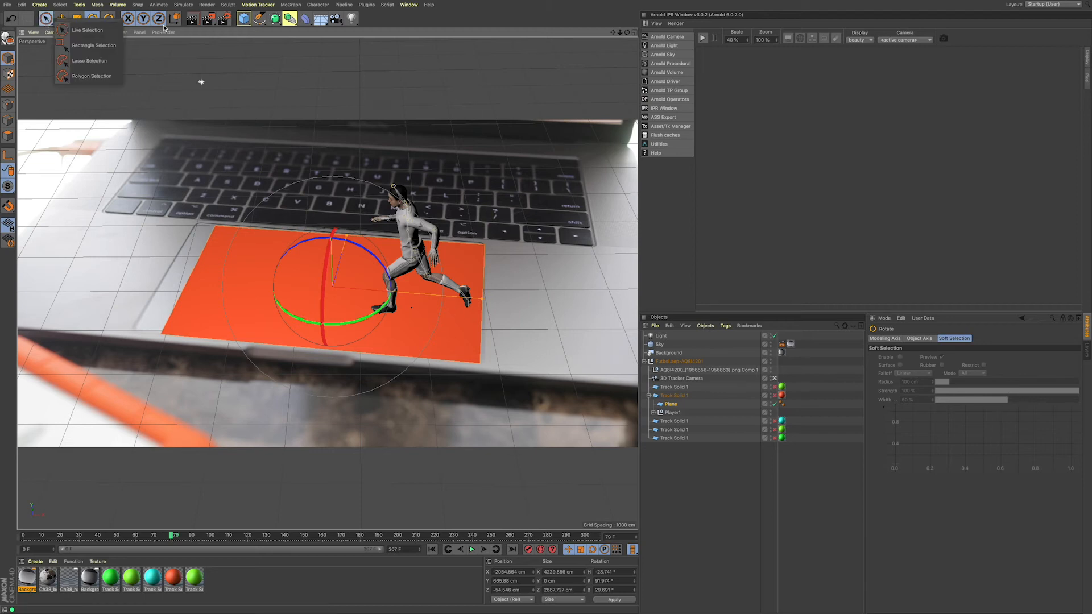
{"action": "left_click", "coordinate": [192, 19]}
{"action": "left_click", "coordinate": [192, 19]}
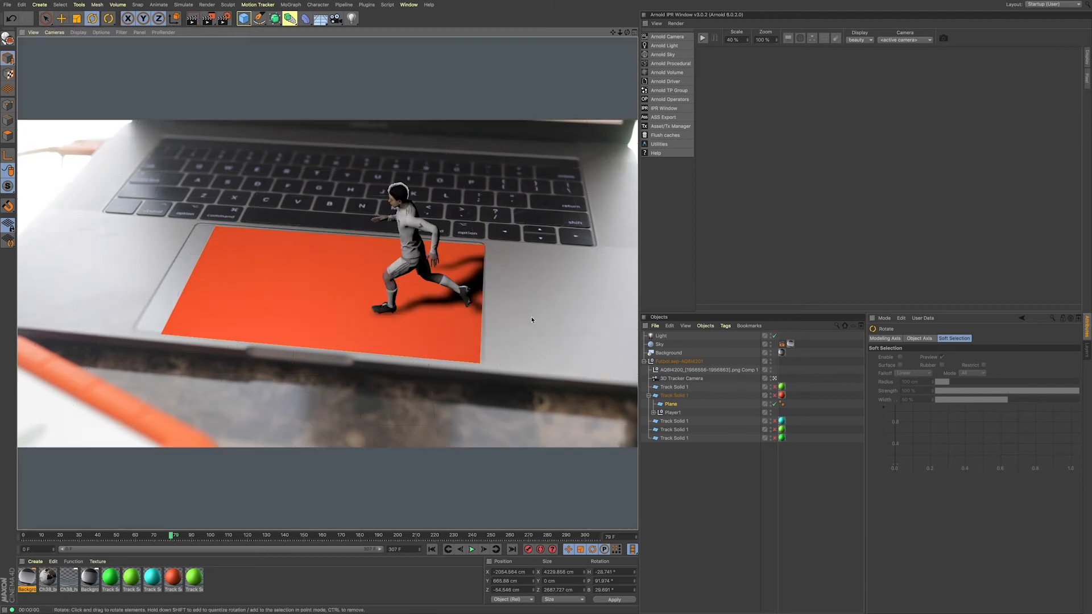
{"action": "left_click", "coordinate": [296, 305]}
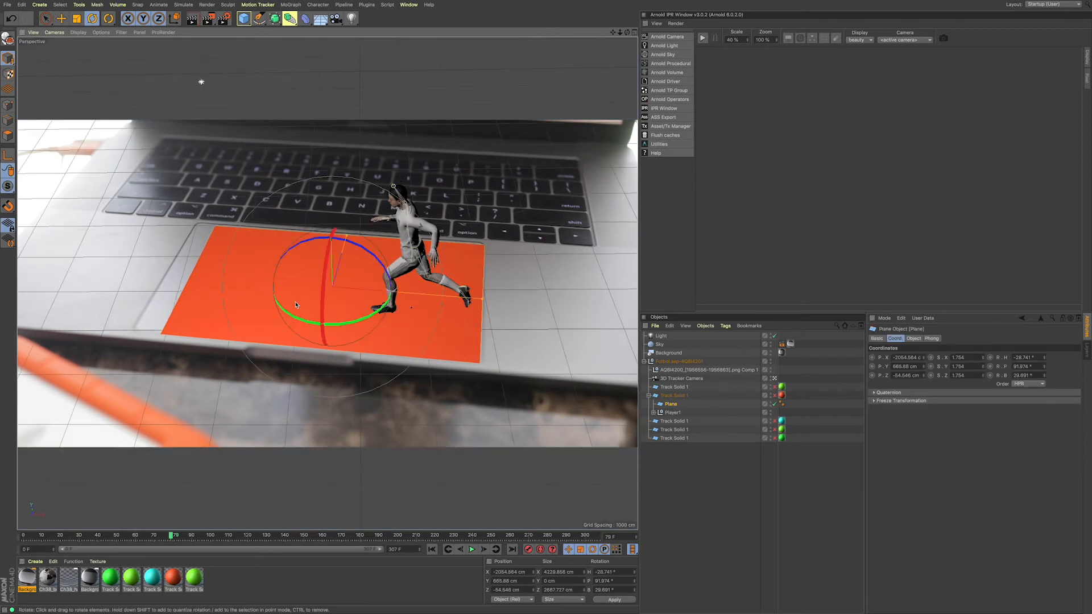
Step: Widen the plane to about 5478 cm and slide it along its length to catch the runner's whole shadow, checking with a render
{"action": "left_click_drag", "start_coordinate": [483, 299], "coordinate": [527, 303]}
{"action": "key", "text": "d"}
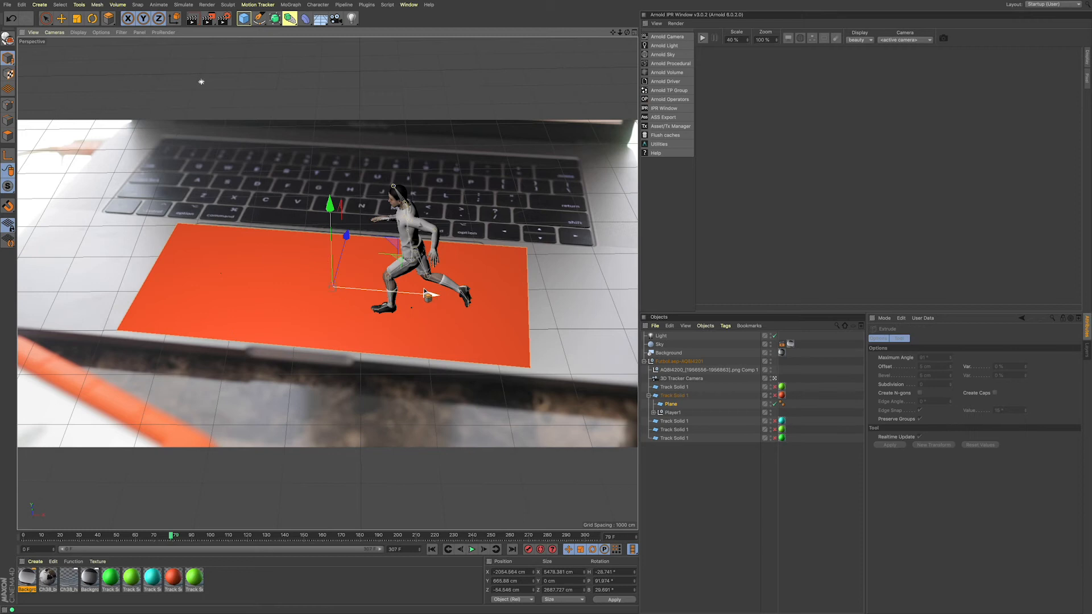
{"action": "left_click_drag", "start_coordinate": [426, 294], "coordinate": [482, 300]}
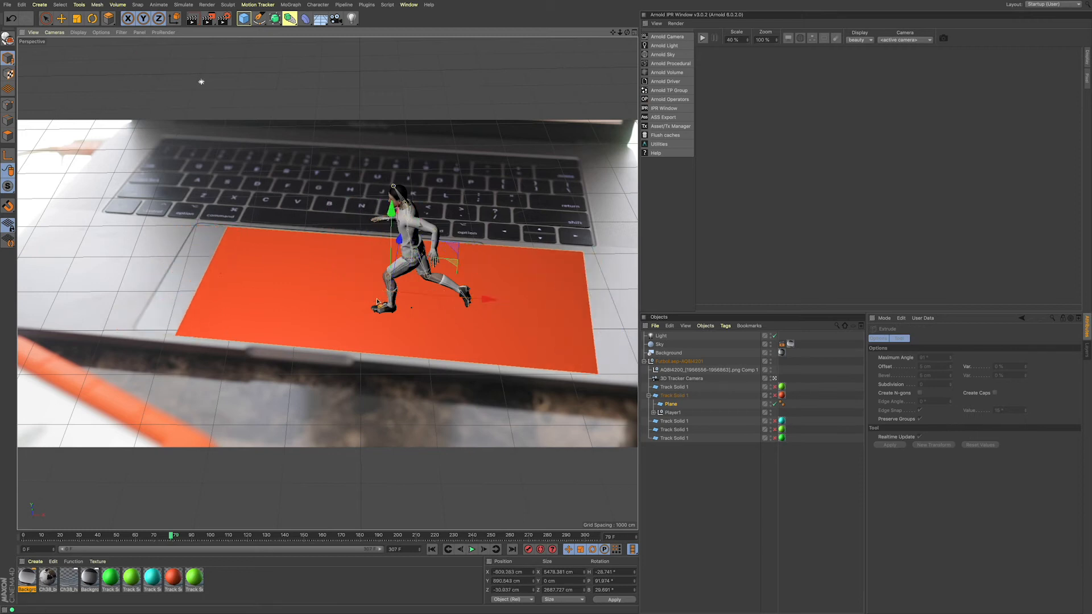
{"action": "left_click", "coordinate": [192, 22]}
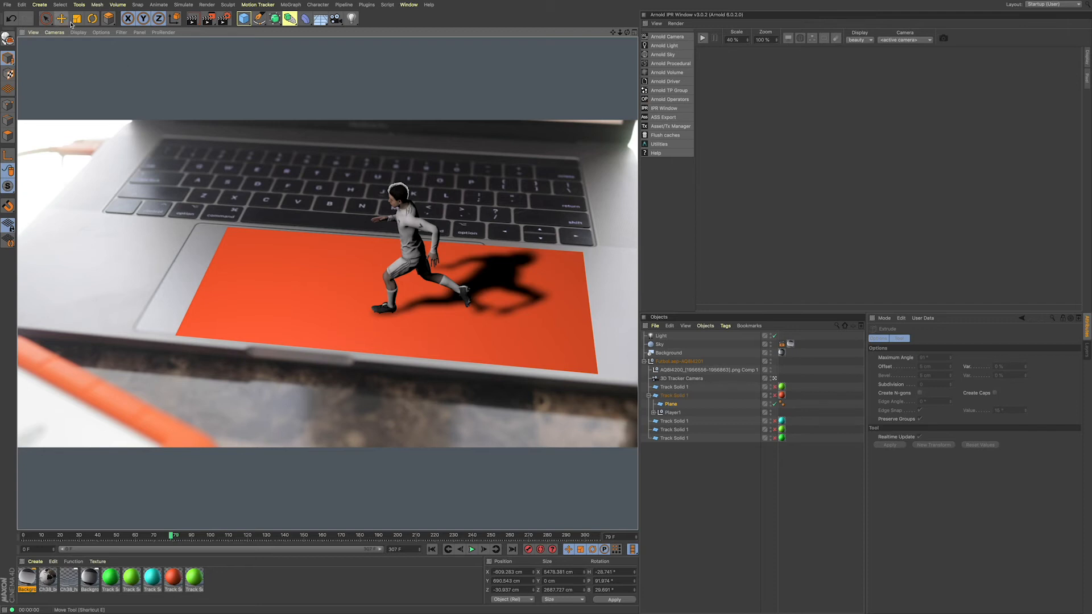
Step: Raise the plane slightly toward the runner's feet, to a Y position of about 795 cm, and render the view
{"action": "left_click", "coordinate": [46, 19]}
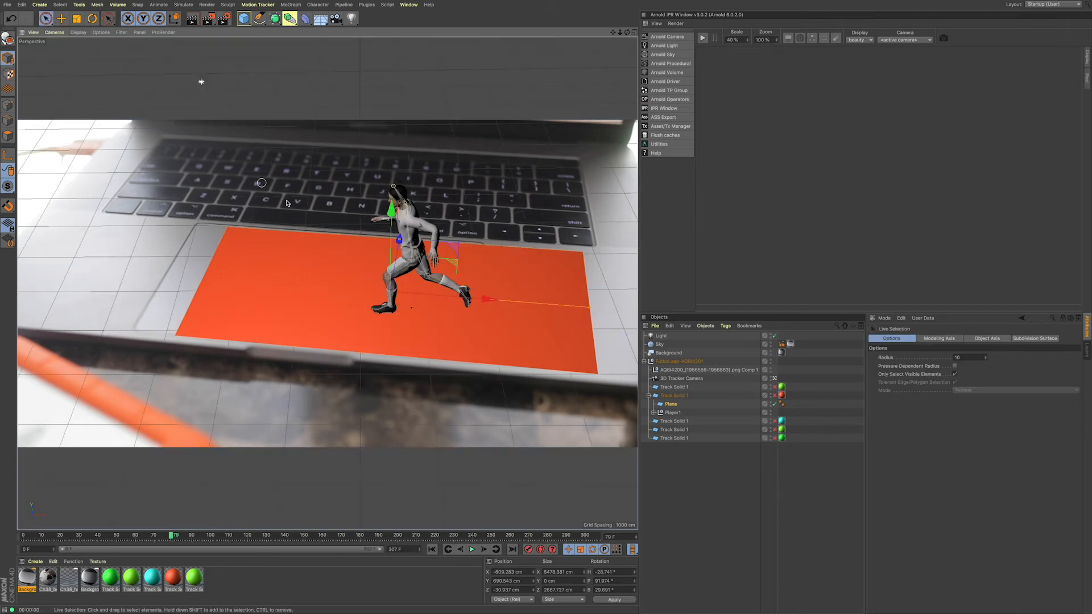
{"action": "left_click_drag", "start_coordinate": [400, 239], "coordinate": [401, 246]}
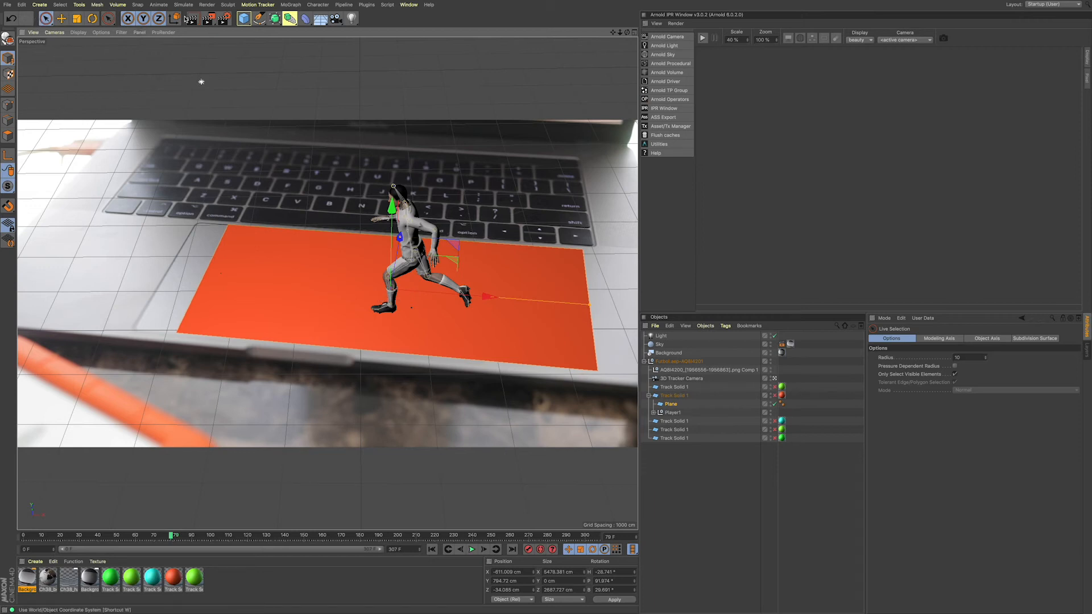
{"action": "left_click", "coordinate": [198, 20]}
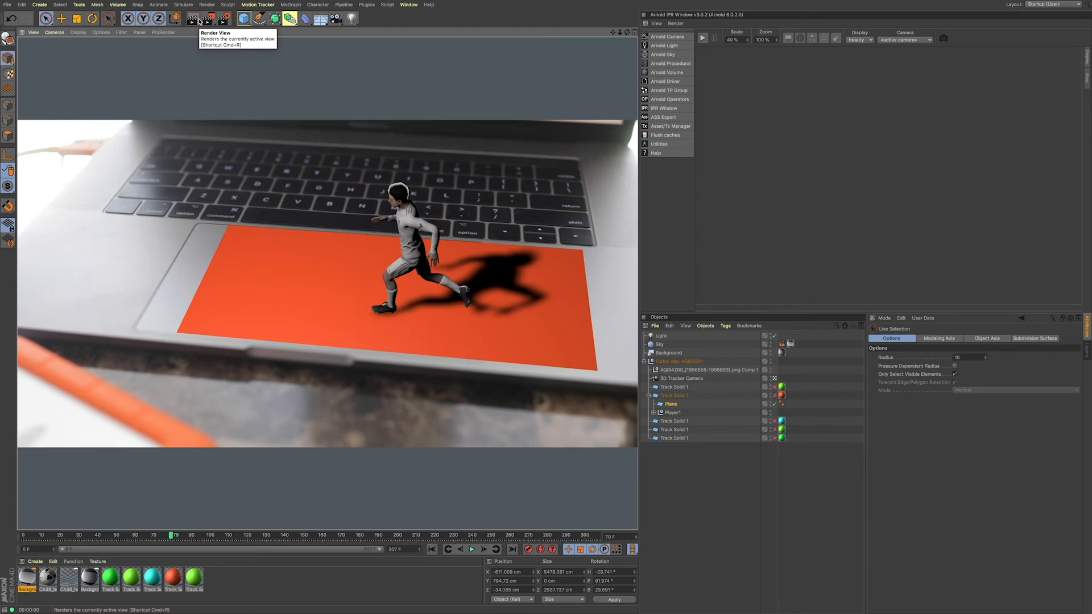
{"action": "left_click", "coordinate": [646, 362]}
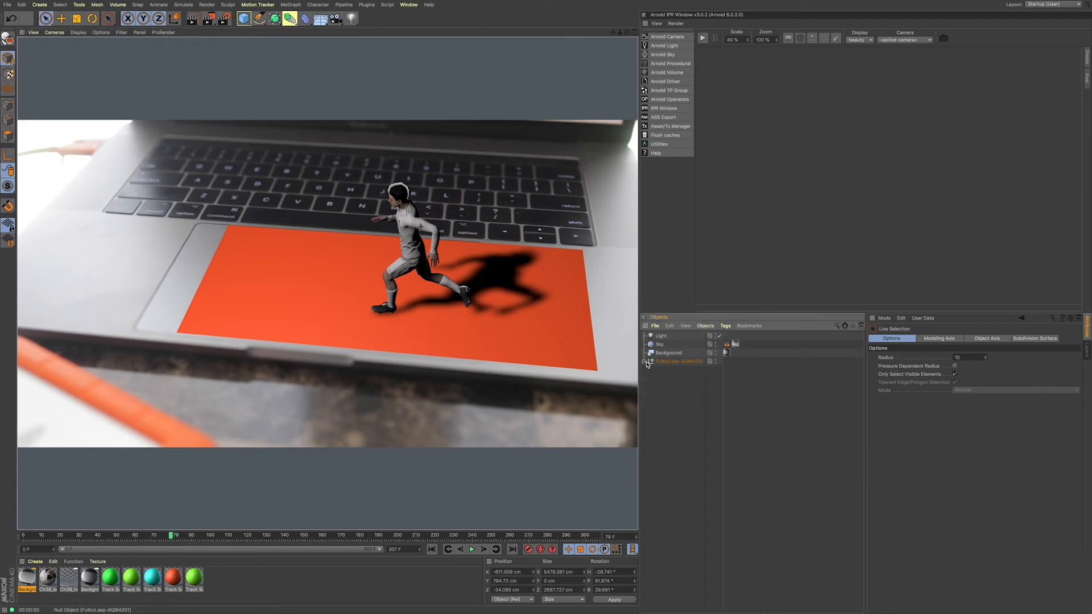
{"action": "left_click", "coordinate": [645, 362]}
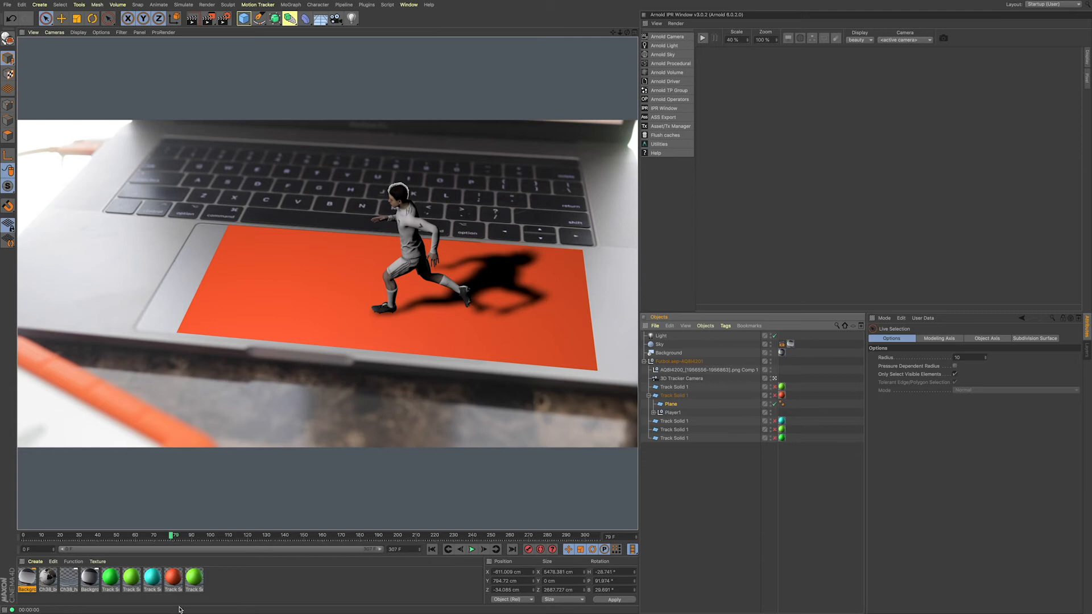
Step: Apply the Background footage material to the plane and set its texture projection to Frontal
{"action": "left_click", "coordinate": [83, 579]}
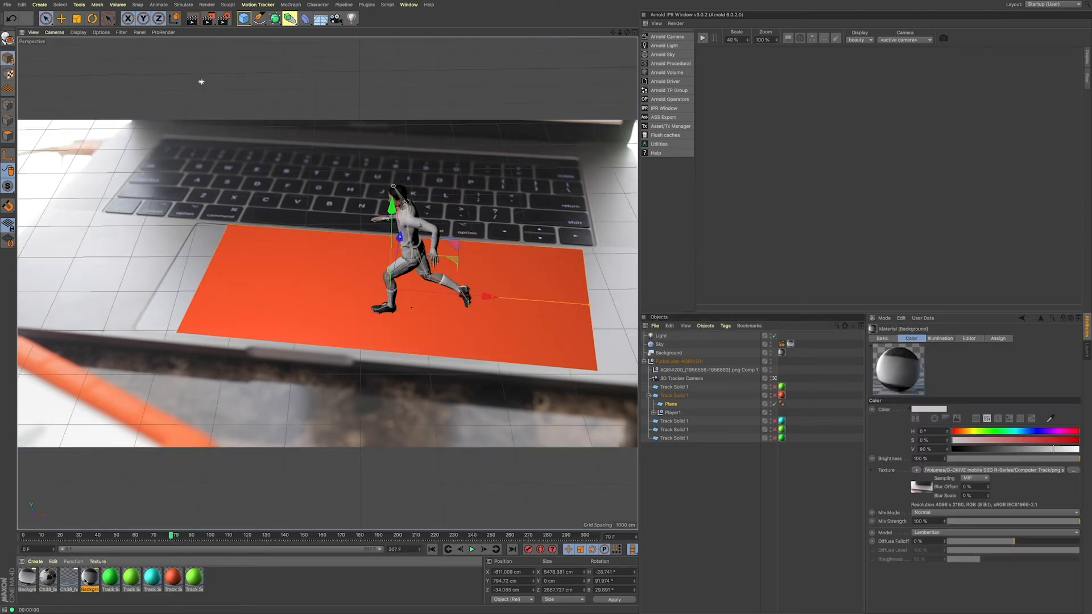
{"action": "left_click_drag", "start_coordinate": [88, 583], "coordinate": [259, 303]}
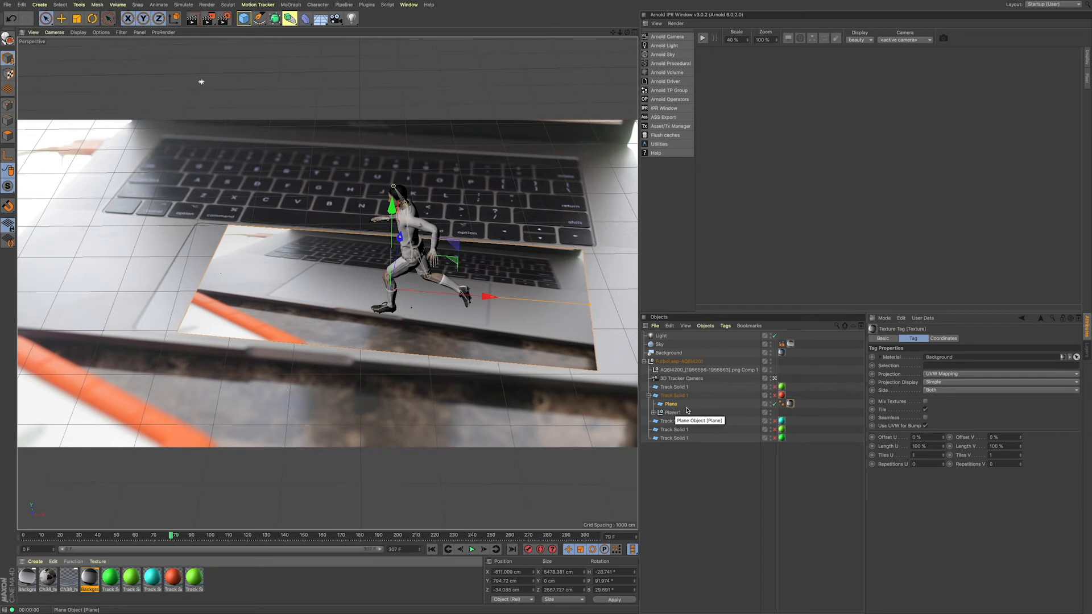
{"action": "left_click", "coordinate": [790, 404]}
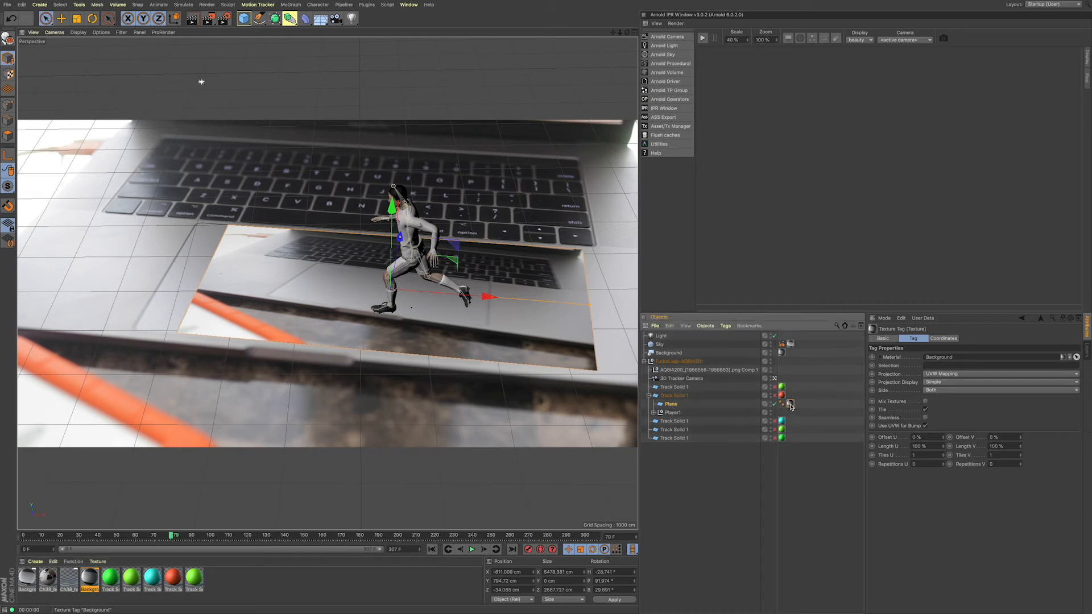
{"action": "left_click", "coordinate": [949, 375]}
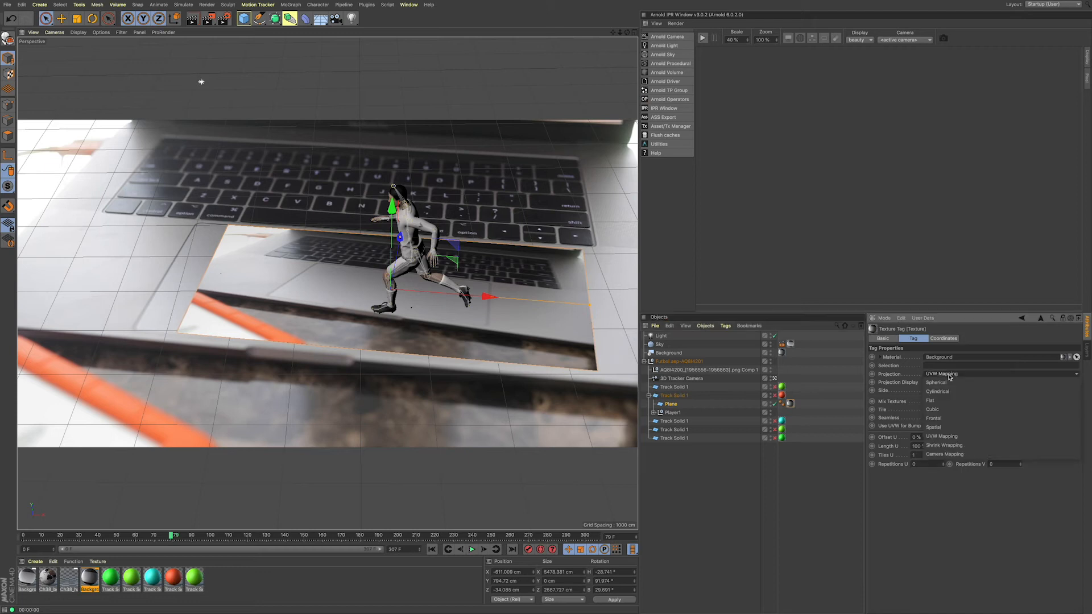
{"action": "left_click", "coordinate": [946, 420]}
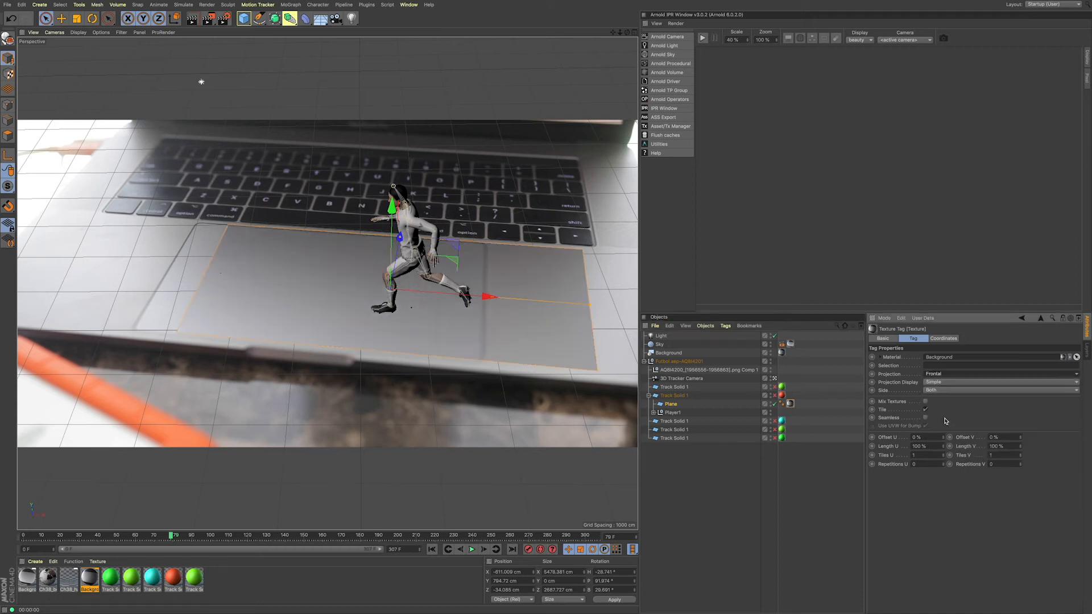
Step: Add a Compositing tag to the plane with Compositing Background enabled and render the view
{"action": "right_click", "coordinate": [675, 409]}
{"action": "mouse_move", "coordinate": [740, 248]}
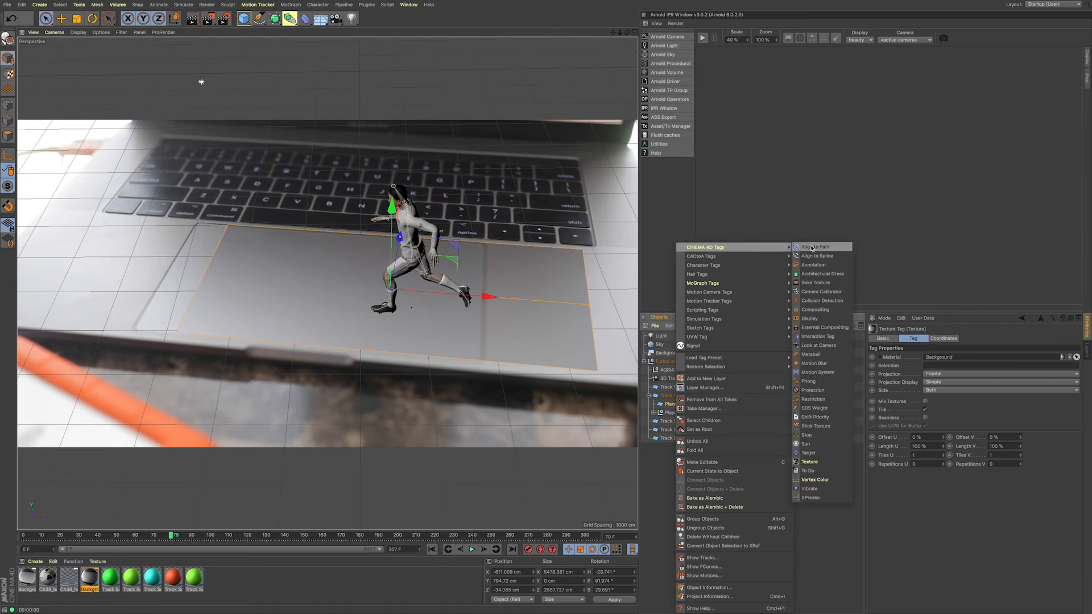
{"action": "left_click", "coordinate": [815, 309]}
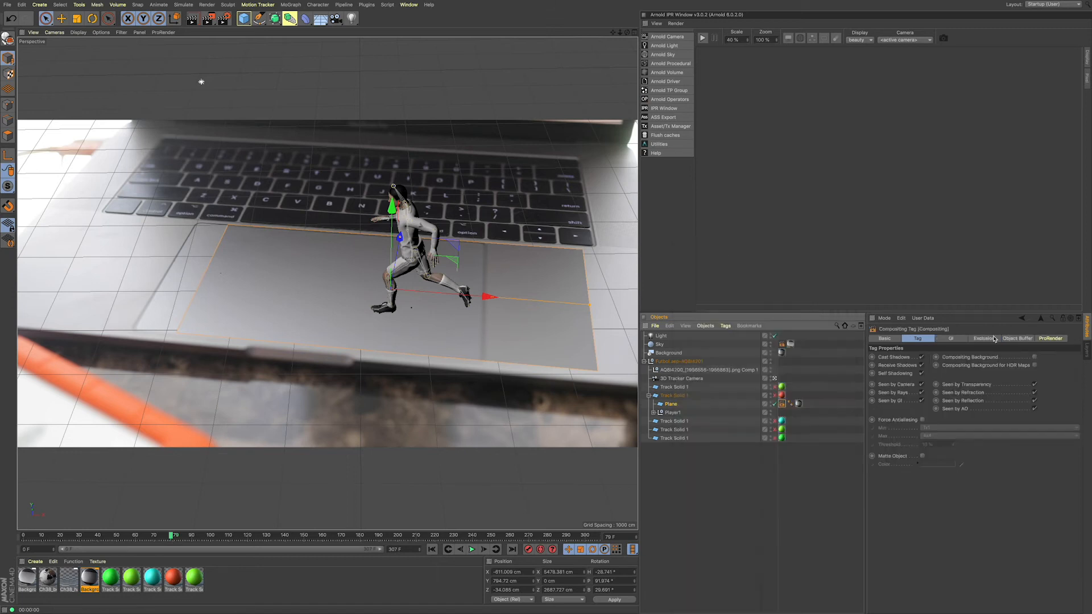
{"action": "left_click", "coordinate": [1034, 357]}
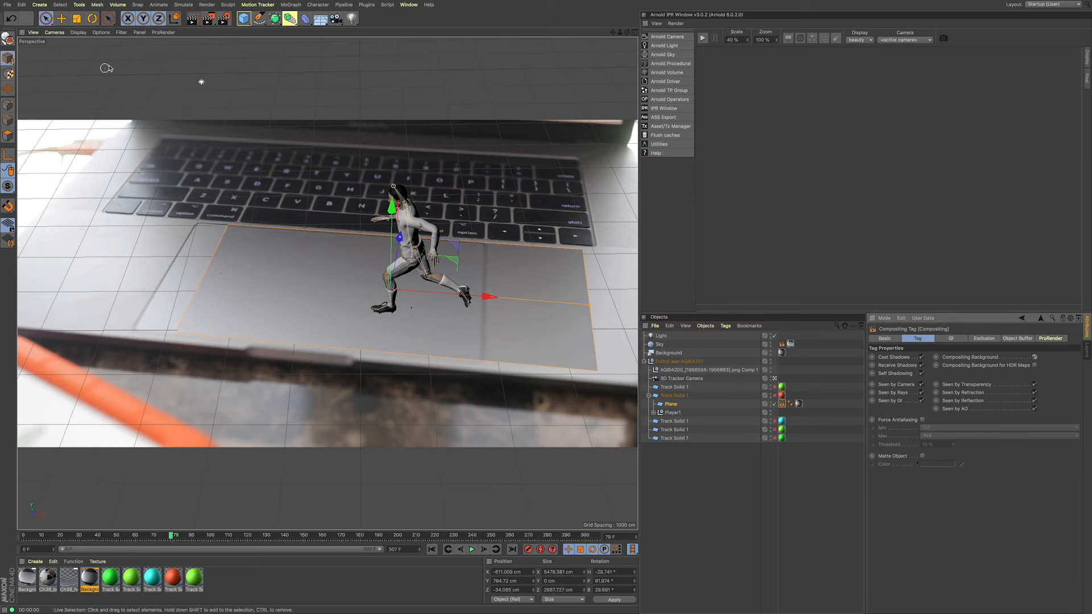
{"action": "left_click", "coordinate": [195, 21]}
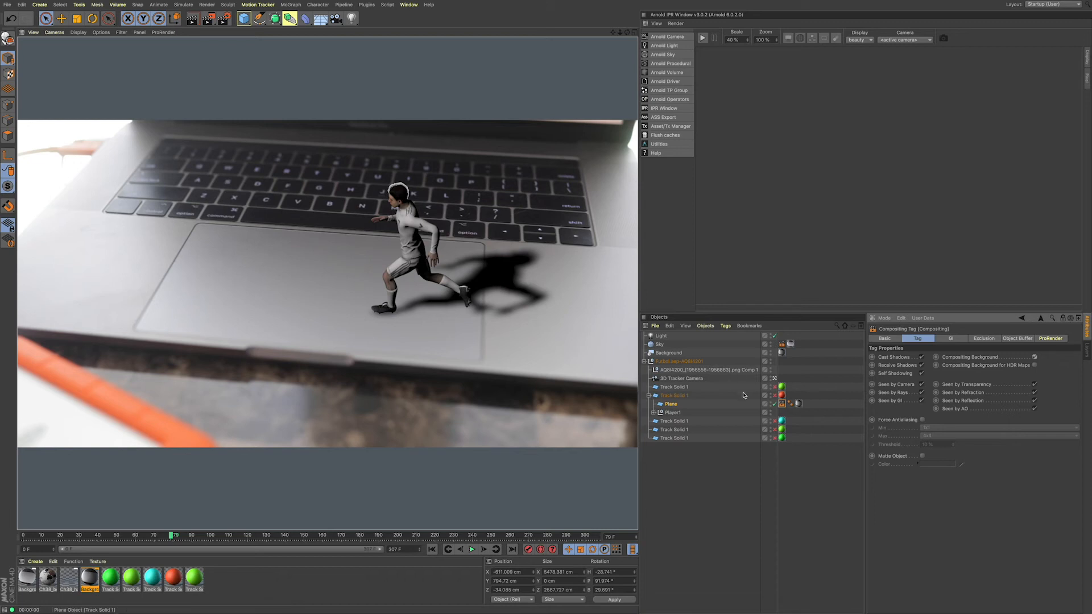
Step: Set the light's shadow density to 75% and render the view
{"action": "left_click", "coordinate": [673, 405]}
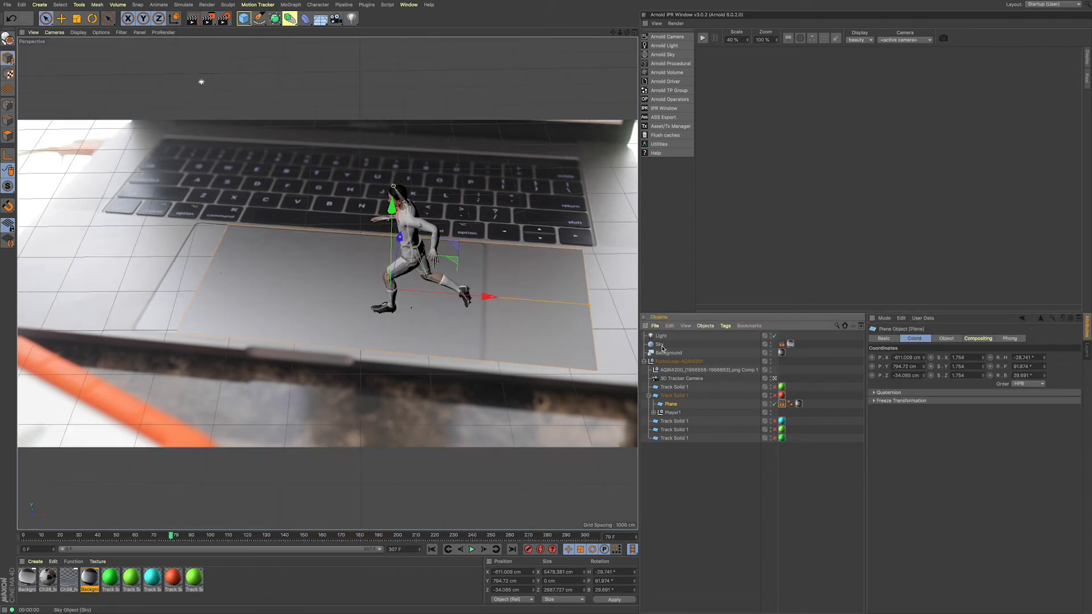
{"action": "left_click", "coordinate": [661, 336]}
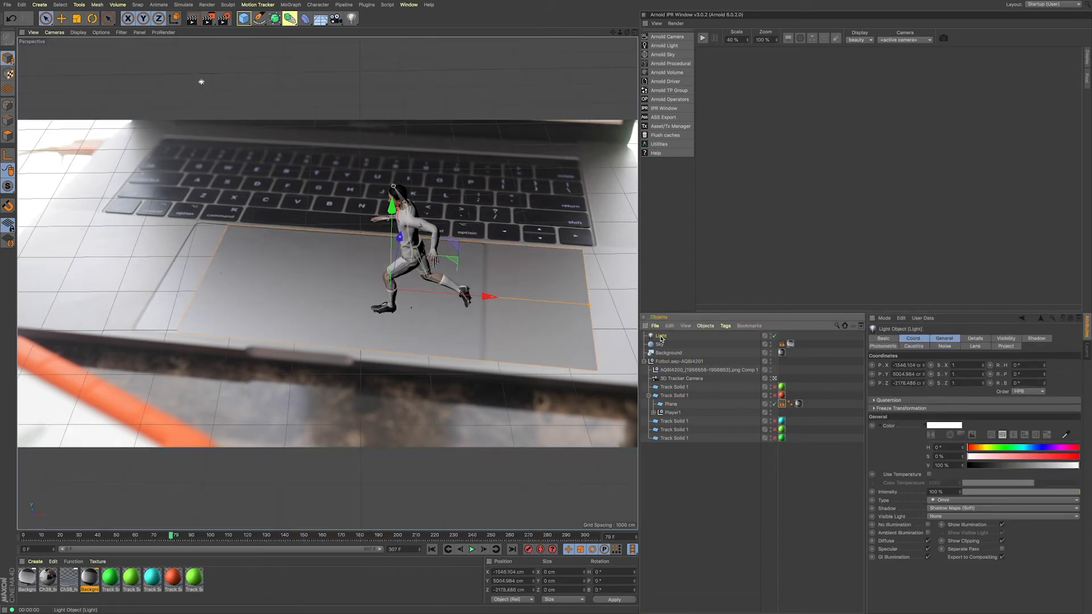
{"action": "left_click", "coordinate": [972, 339]}
{"action": "left_click", "coordinate": [1006, 339]}
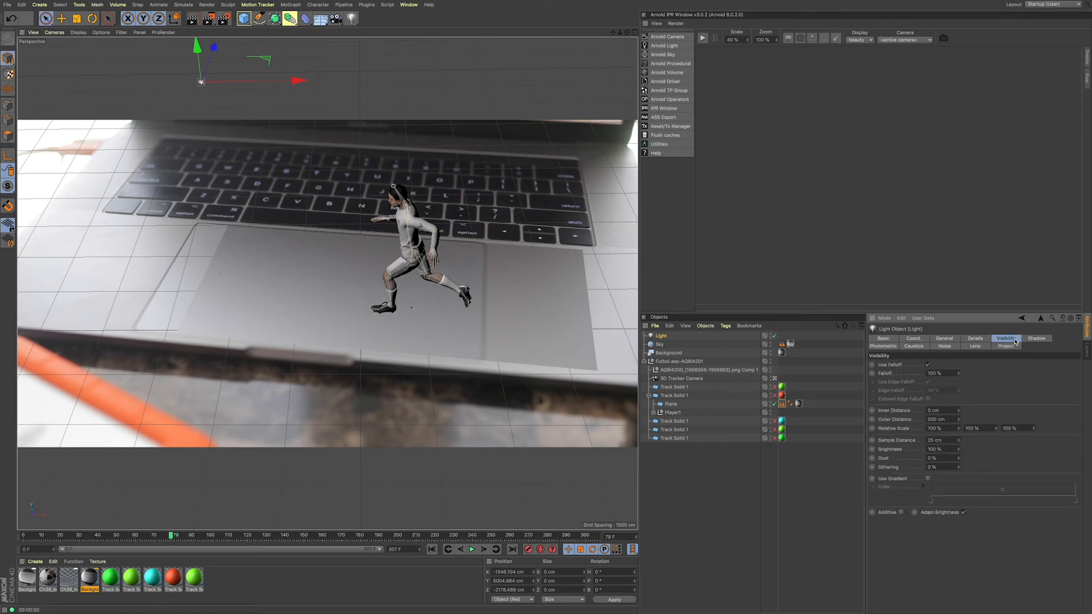
{"action": "left_click", "coordinate": [1037, 339]}
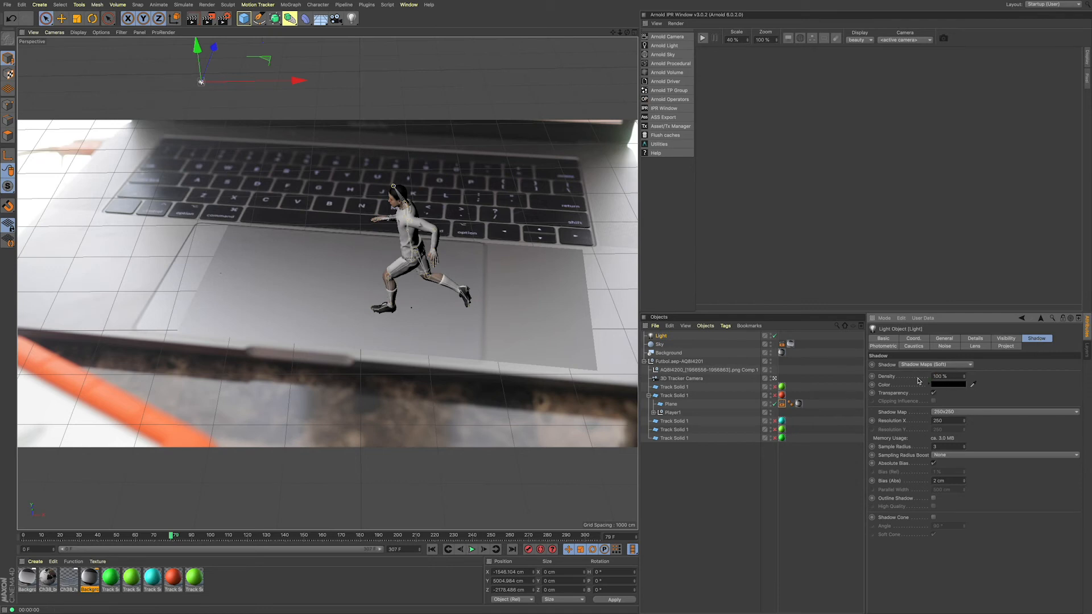
{"action": "double_click", "coordinate": [947, 376]}
{"action": "type", "text": "0"}
{"action": "left_click", "coordinate": [940, 376]}
{"action": "type", "text": "70"}
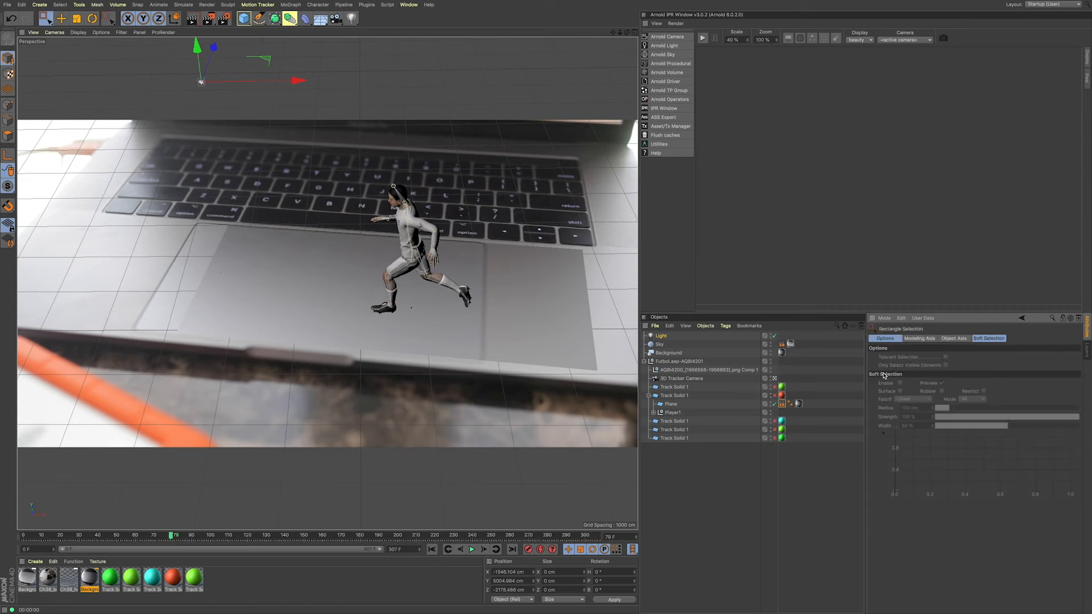
{"action": "left_click", "coordinate": [658, 337]}
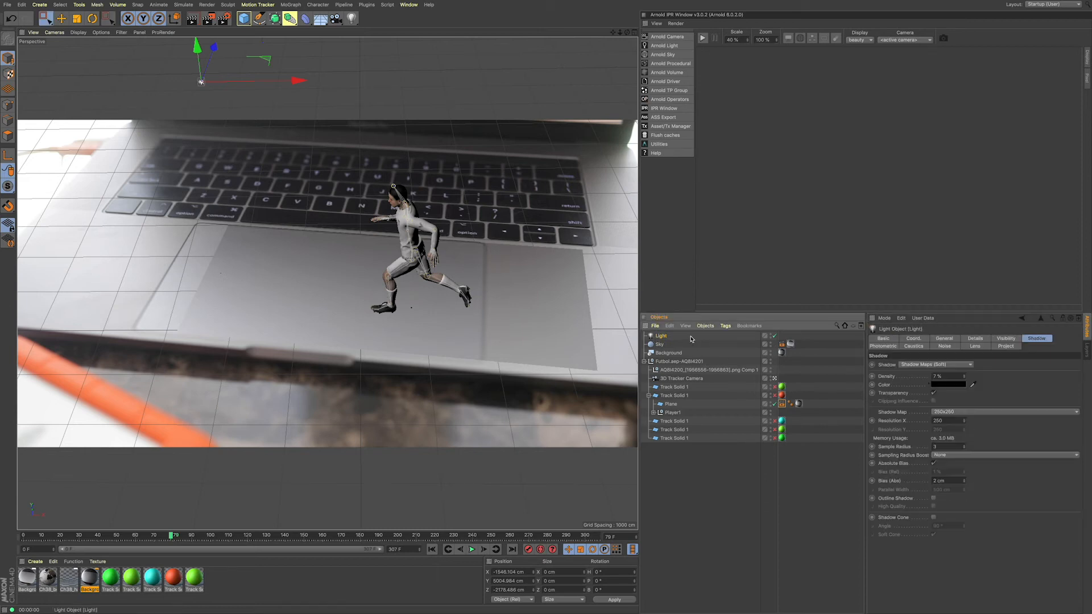
{"action": "left_click", "coordinate": [936, 376]}
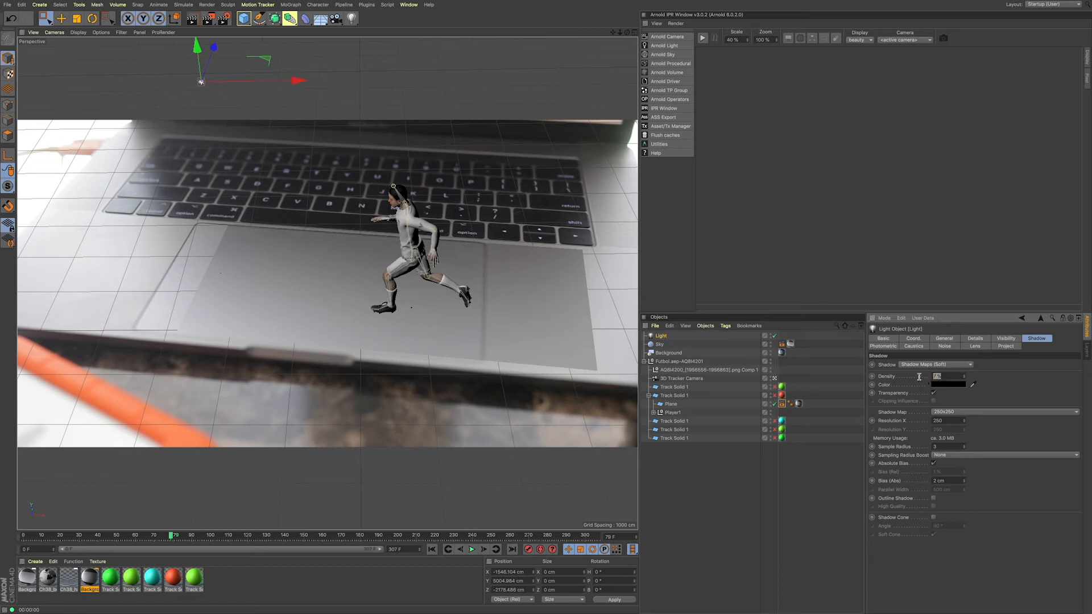
{"action": "type", "text": "76"}
{"action": "key", "text": "Return"}
{"action": "left_click", "coordinate": [192, 19]}
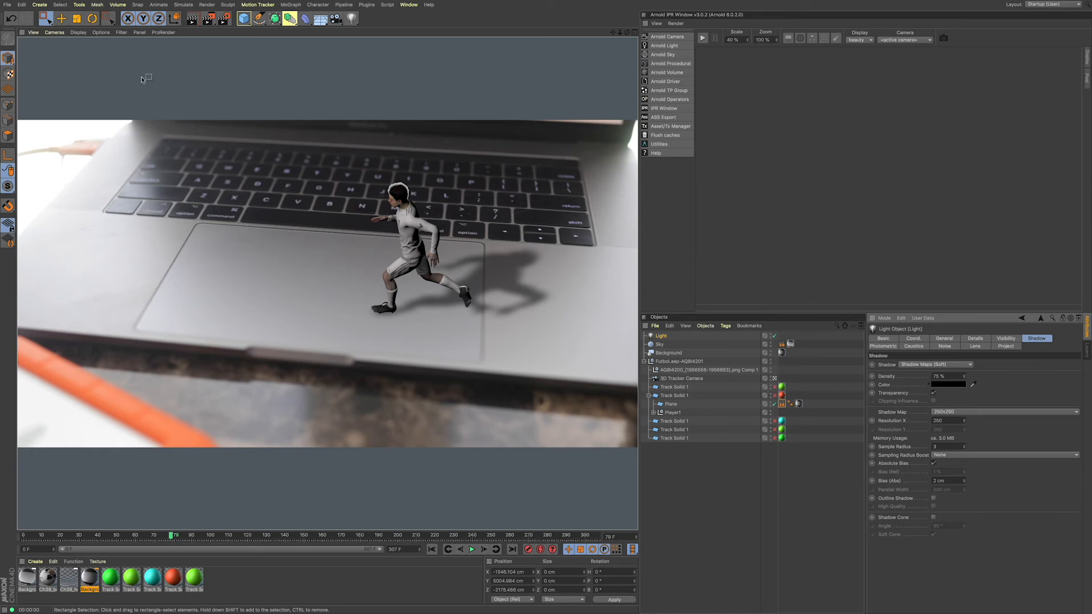
Step: Save the Cinema 4D project with the softened light shadow under its existing name
{"action": "left_click", "coordinate": [6, 7]}
{"action": "left_click", "coordinate": [25, 76]}
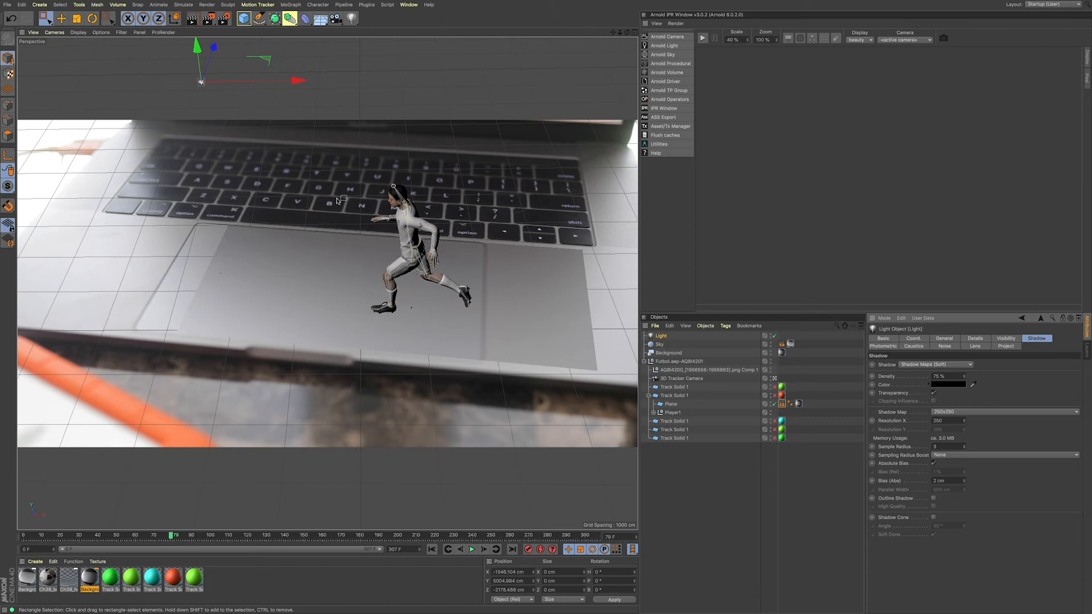
{"action": "left_click", "coordinate": [8, 4]}
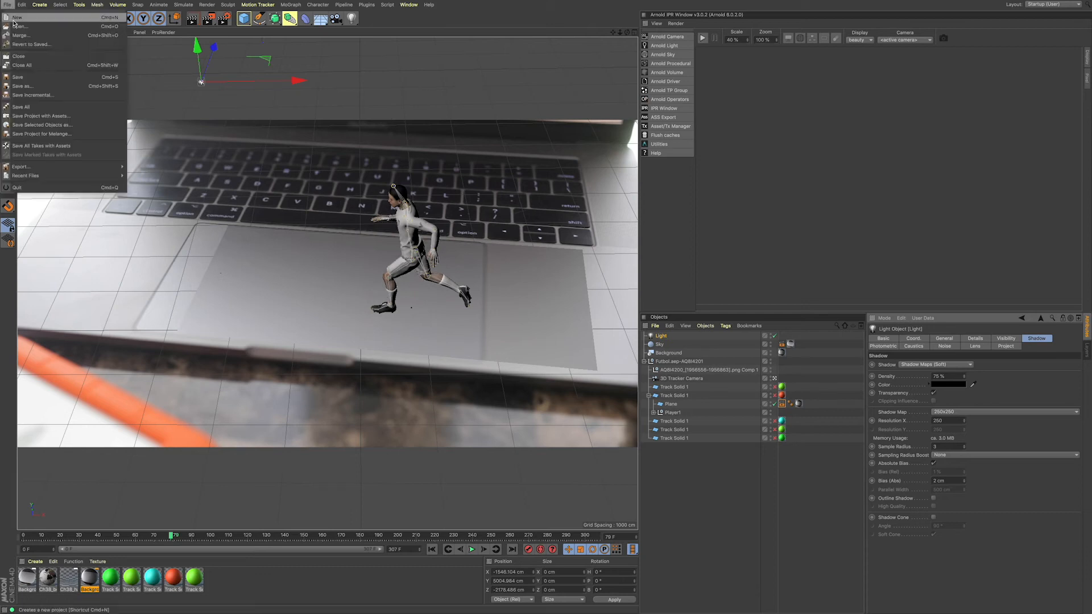
{"action": "left_click", "coordinate": [32, 77]}
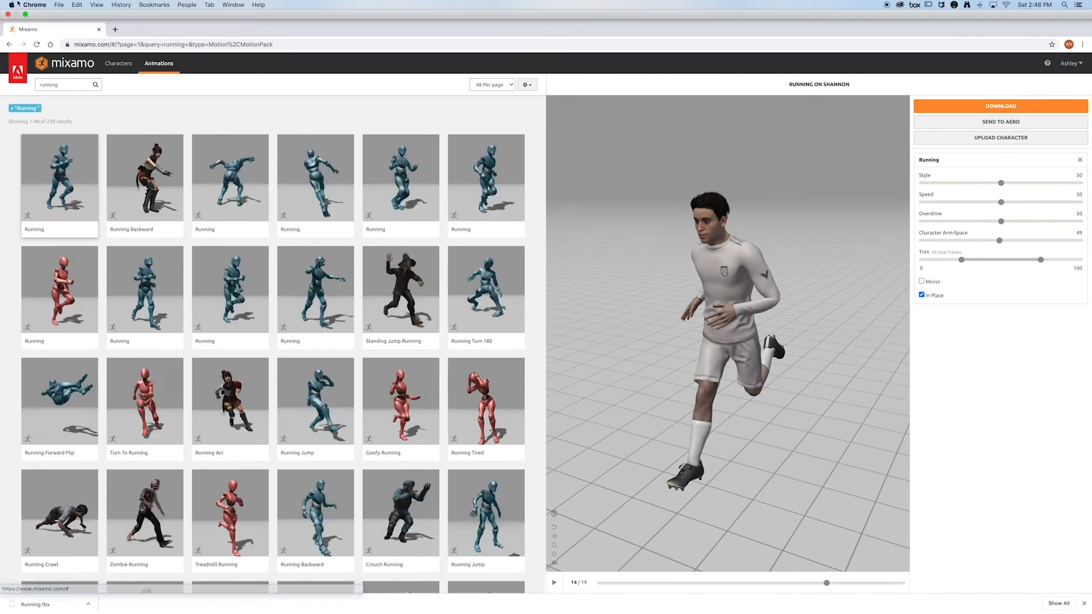
Step: Leave the Mixamo browser for After Effects and collapse the Test01-TRACKING.aep folder among the project items
{"action": "left_click", "coordinate": [34, 4]}
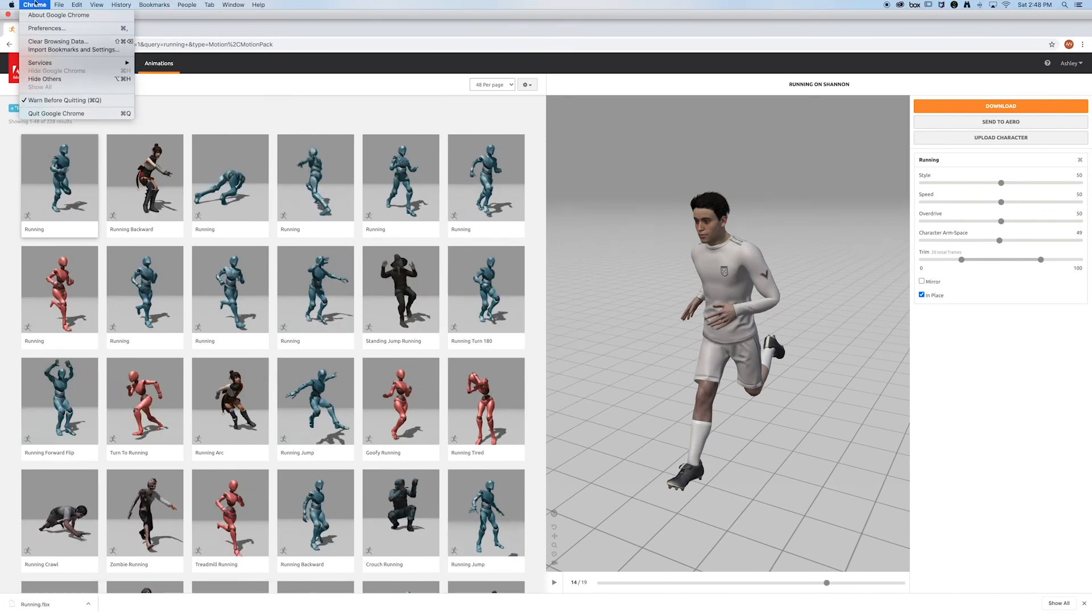
{"action": "left_click", "coordinate": [63, 108]}
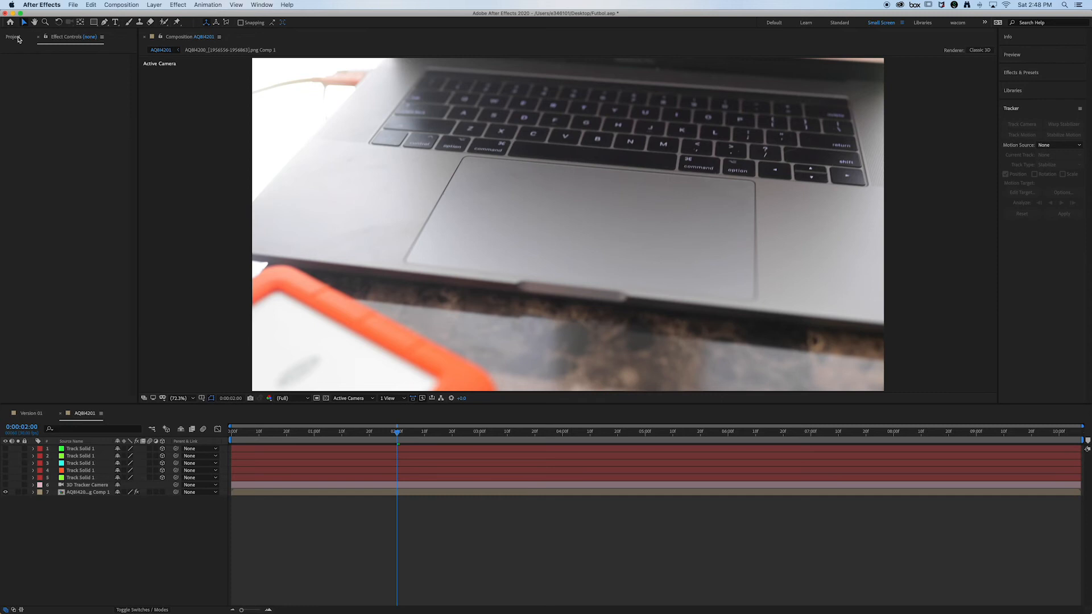
{"action": "left_click", "coordinate": [14, 38]}
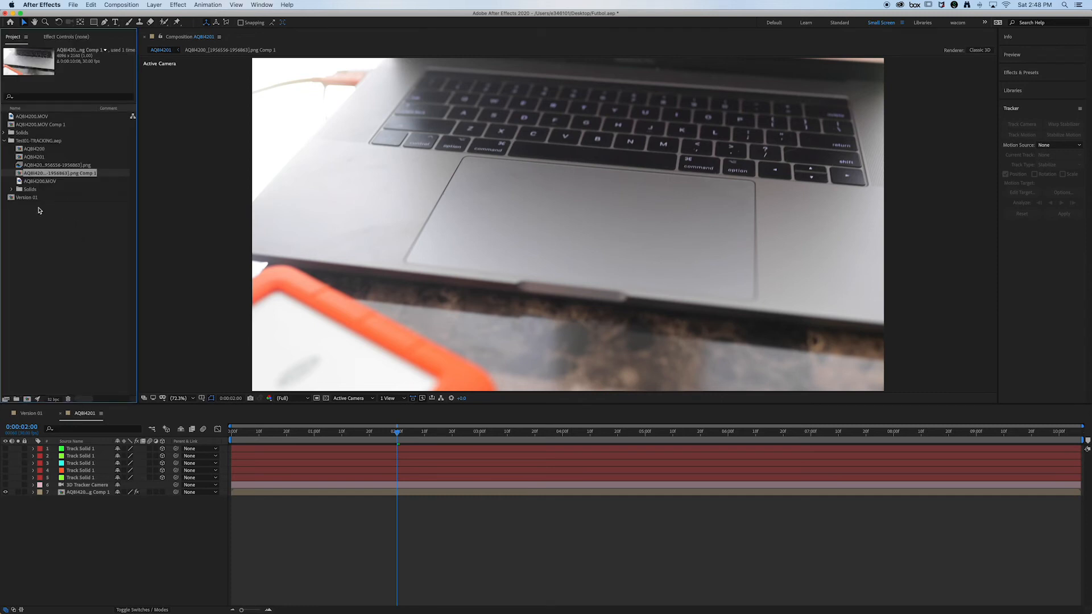
{"action": "left_click", "coordinate": [5, 142]}
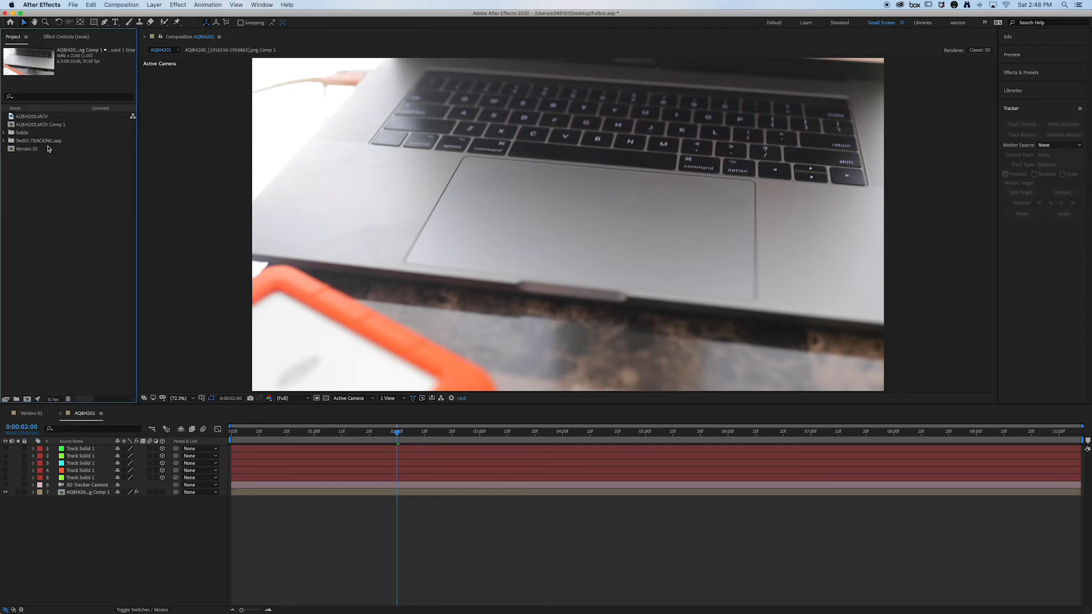
Step: Import Futbol[2].c4d from the Desktop and add it as the uppermost layer of the AQBI4201 composition
{"action": "left_click", "coordinate": [68, 212]}
{"action": "double_click", "coordinate": [66, 214]}
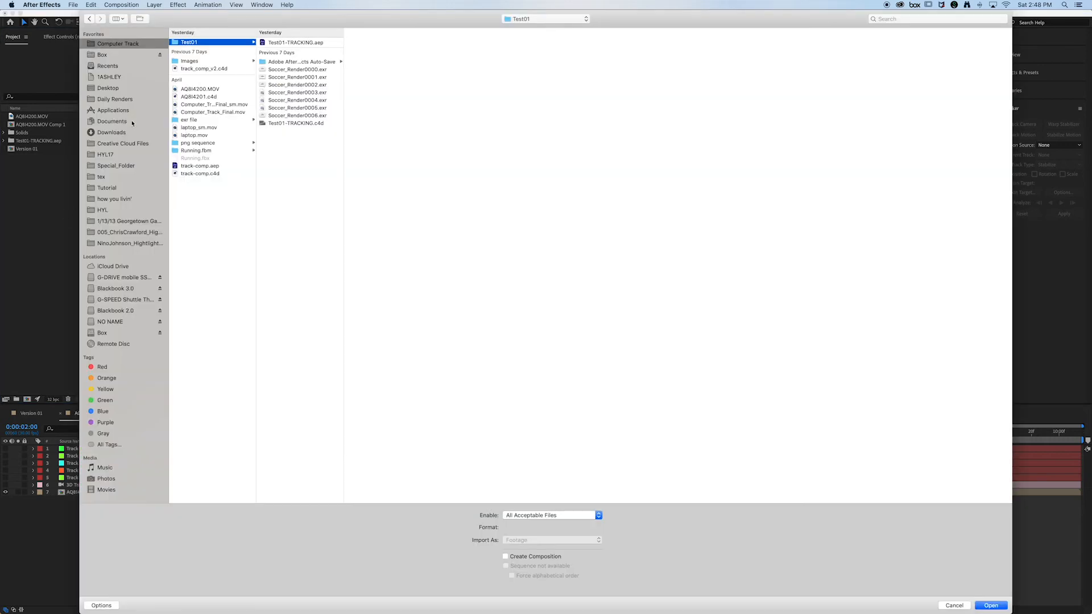
{"action": "left_click", "coordinate": [108, 89]}
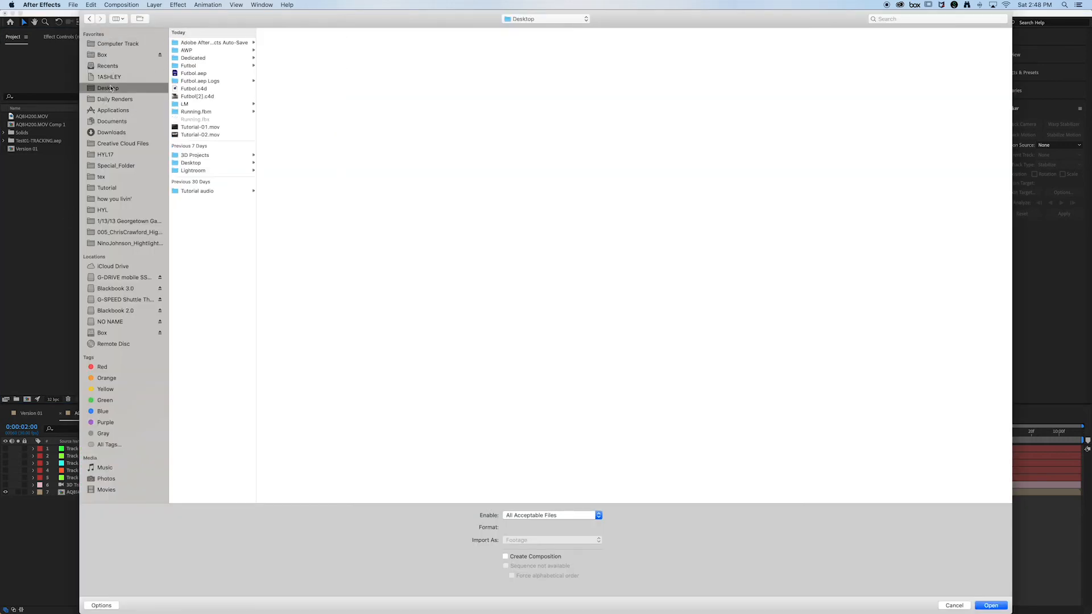
{"action": "left_click", "coordinate": [194, 96]}
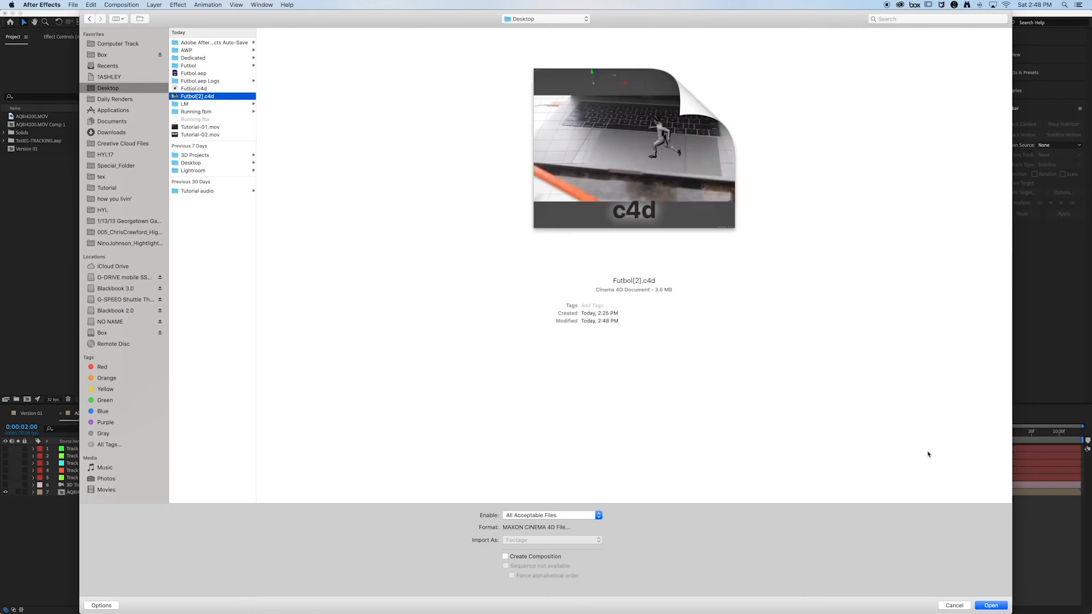
{"action": "left_click", "coordinate": [990, 606]}
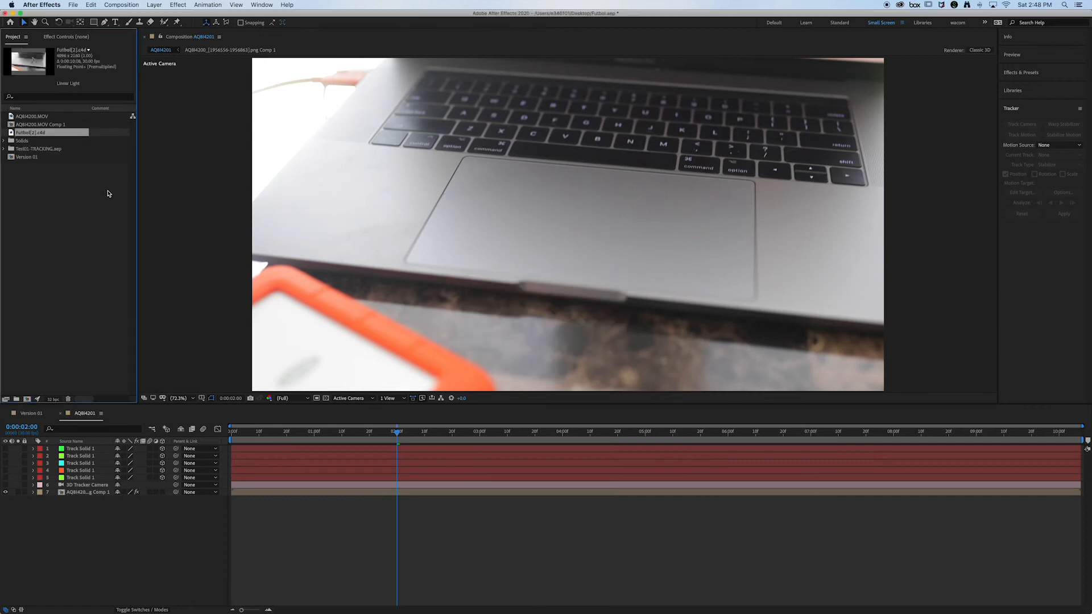
{"action": "left_click_drag", "start_coordinate": [52, 136], "coordinate": [92, 449]}
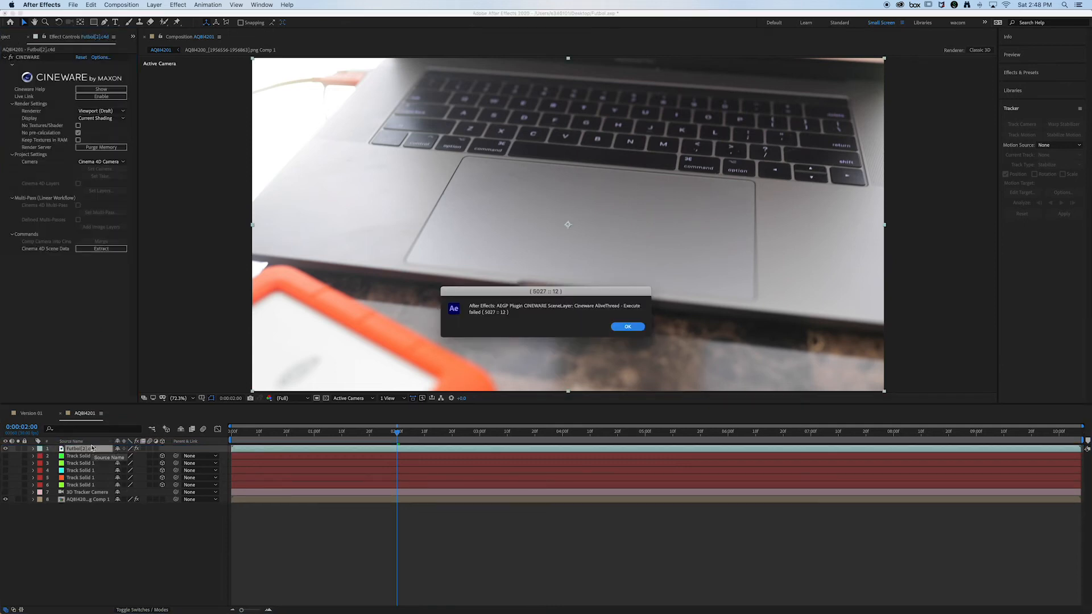
{"action": "left_click", "coordinate": [627, 327]}
Step: Set the composition's preview resolution to Half and view the runner at 0:00:00:15 and 0:00:02:11
{"action": "left_click", "coordinate": [273, 434]}
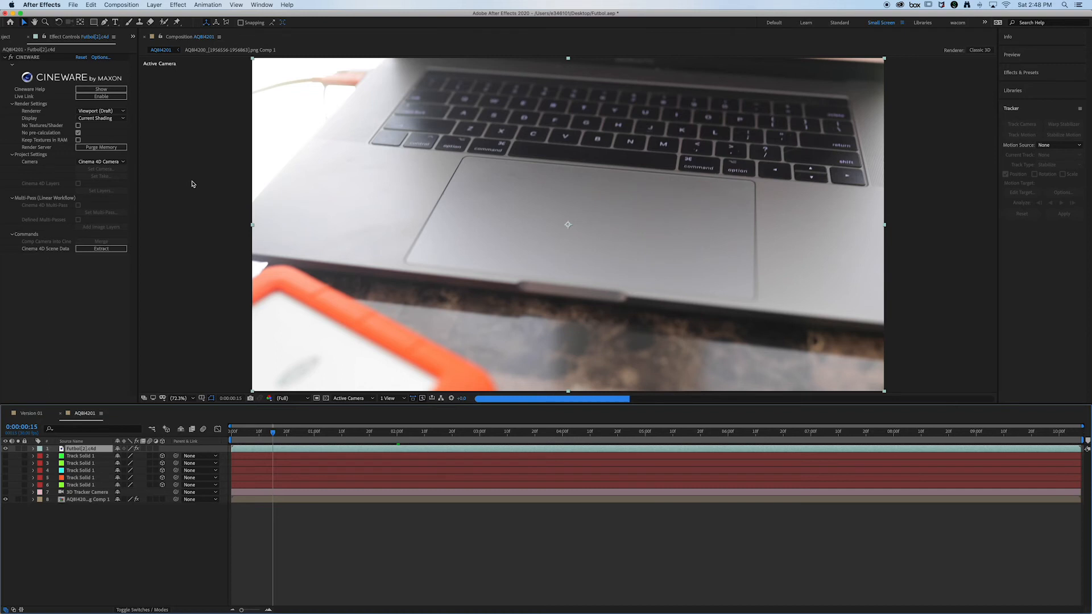
{"action": "left_click", "coordinate": [308, 400]}
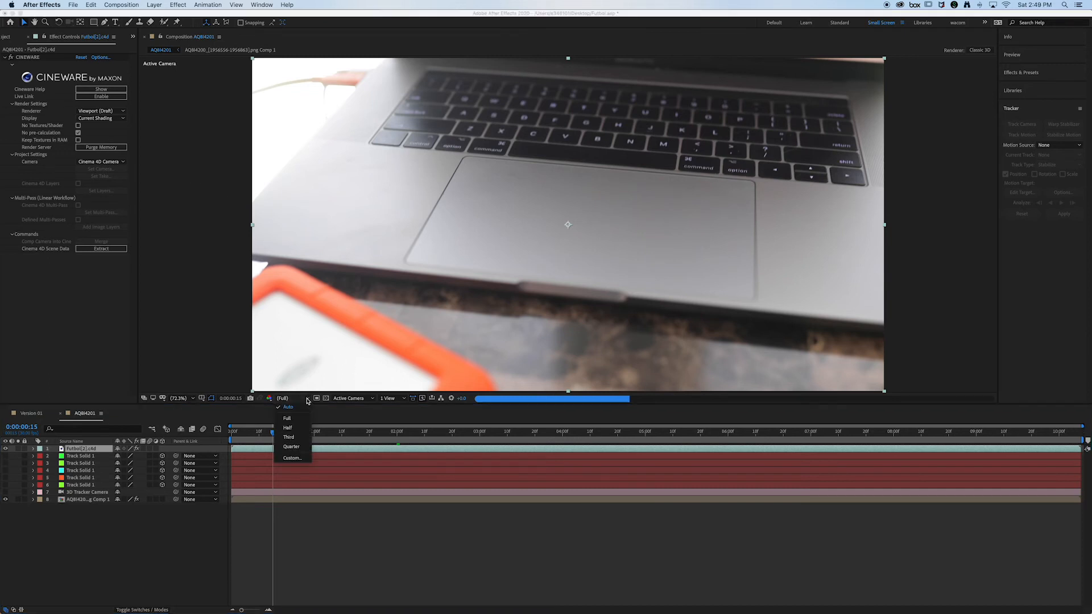
{"action": "left_click", "coordinate": [293, 418]}
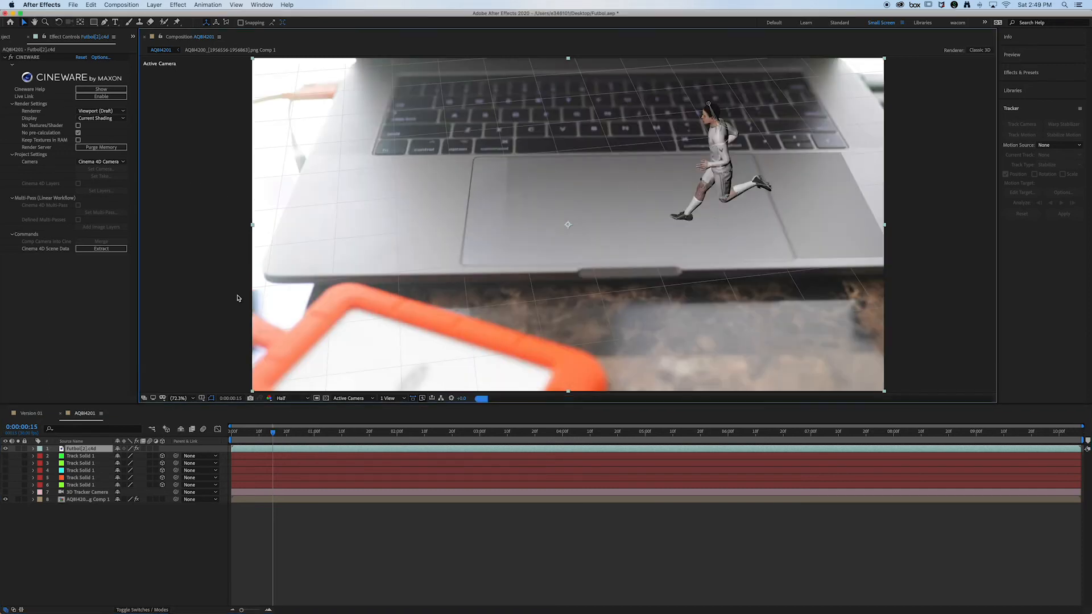
{"action": "left_click", "coordinate": [428, 439]}
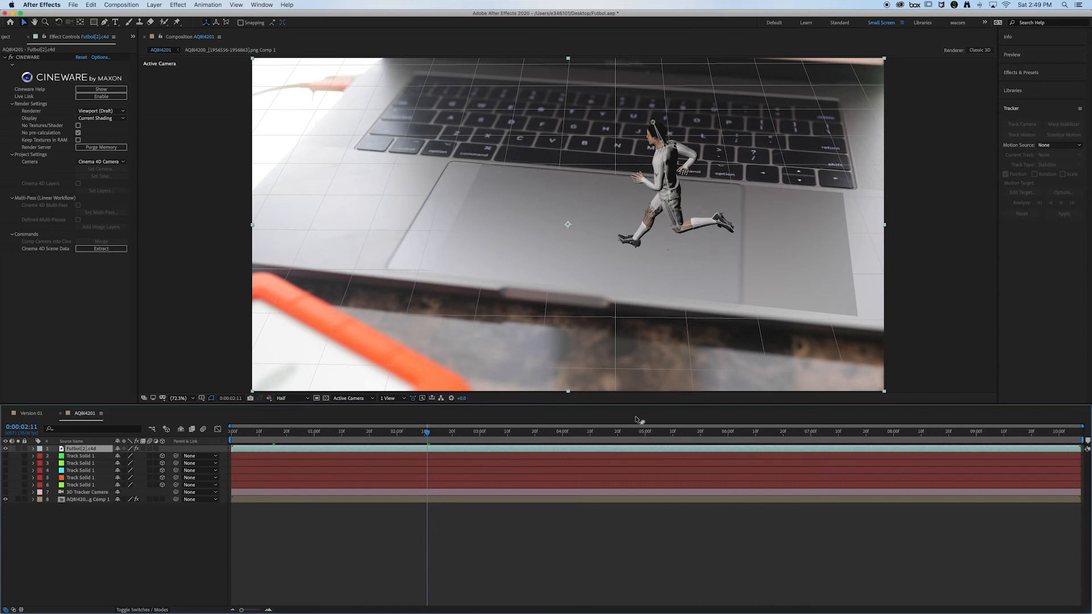
Step: Examine the Cineware renderer and display options, and check the runner's tracking at 0:00:05:10 and 0:00:07:21
{"action": "left_click", "coordinate": [103, 111]}
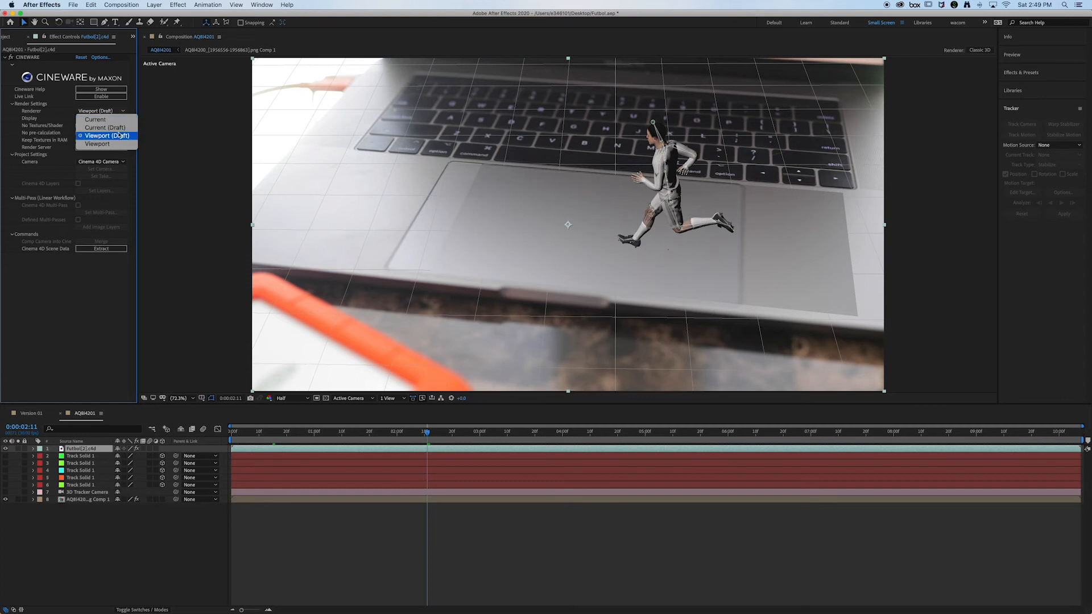
{"action": "left_click", "coordinate": [63, 115]}
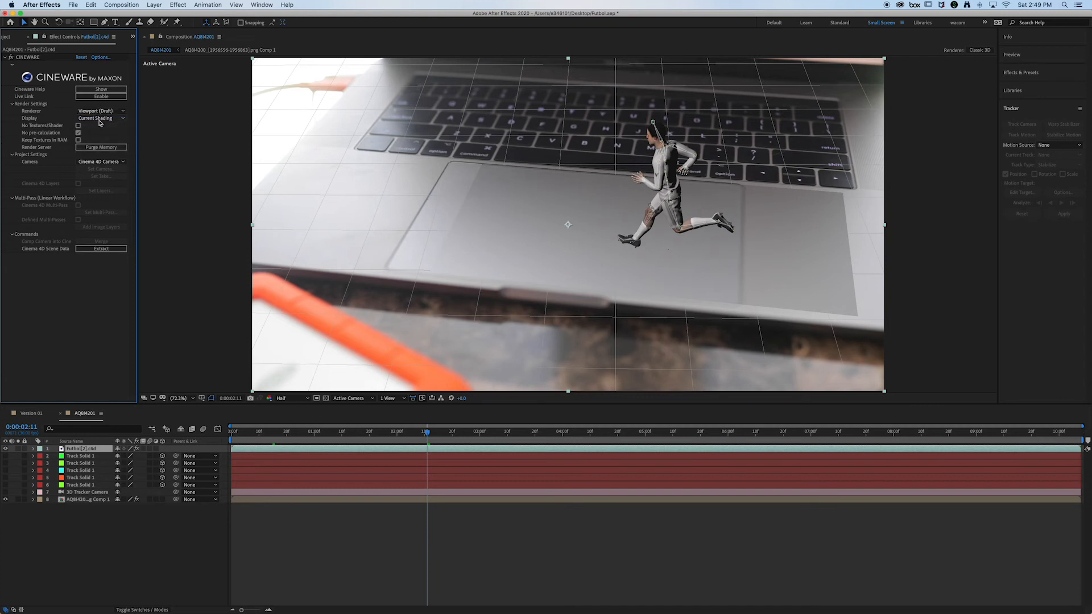
{"action": "left_click", "coordinate": [104, 118]}
{"action": "left_click", "coordinate": [66, 113]}
{"action": "left_click", "coordinate": [673, 433]}
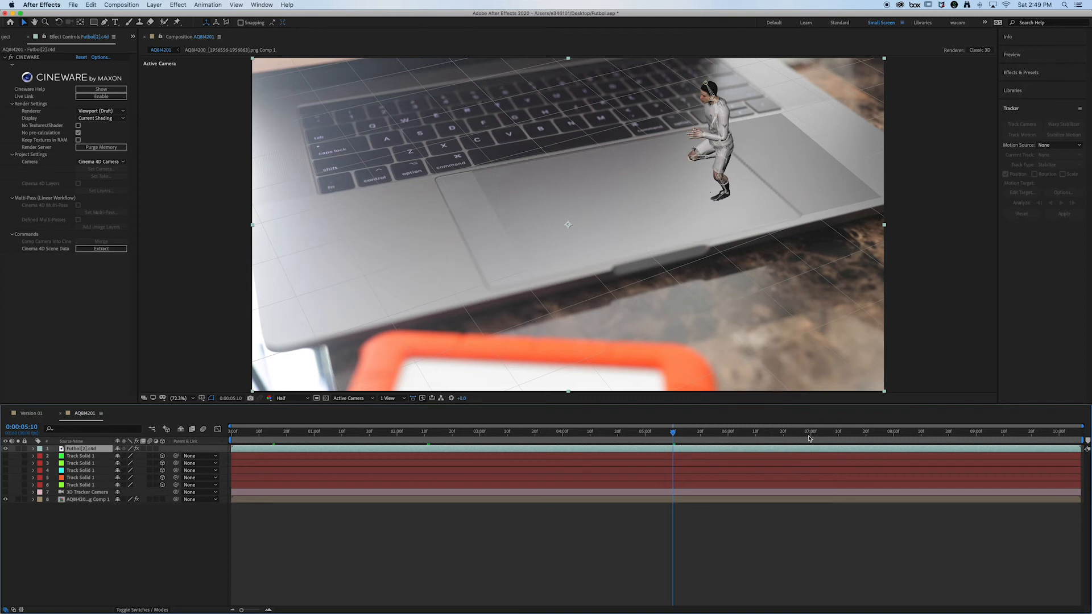
{"action": "left_click", "coordinate": [869, 434]}
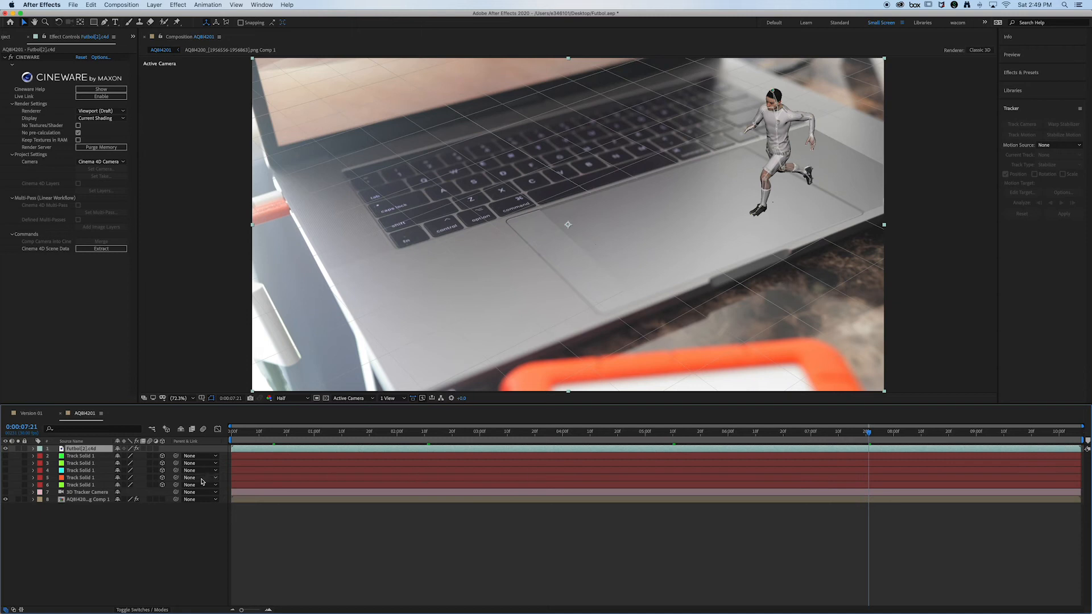
Step: Hide the Futbol[2].c4d layer in the composition and switch to Cinema 4D
{"action": "left_click", "coordinate": [6, 449]}
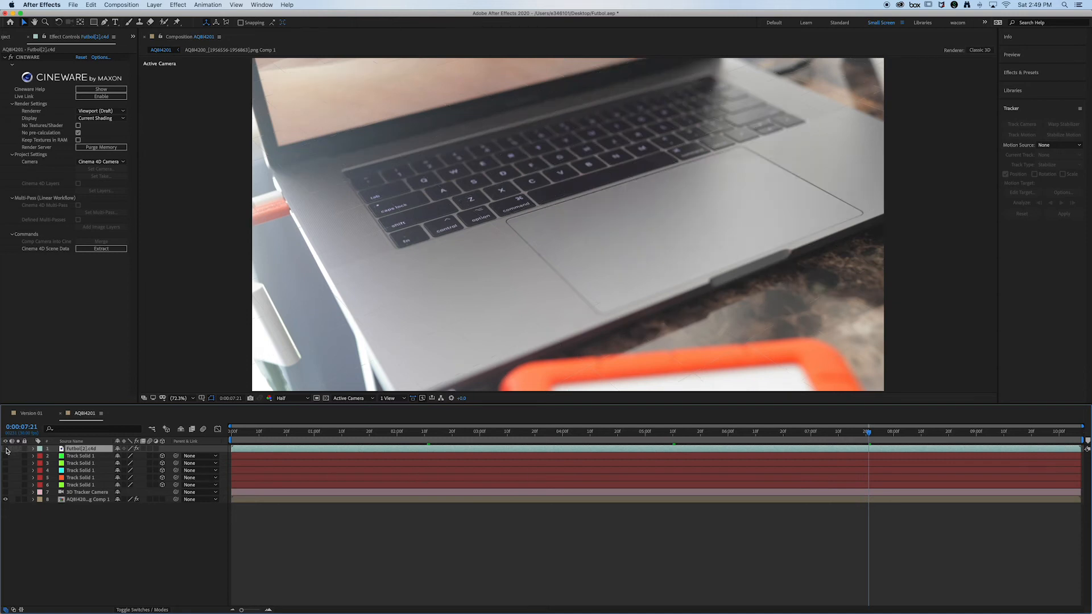
{"action": "left_click", "coordinate": [478, 527]}
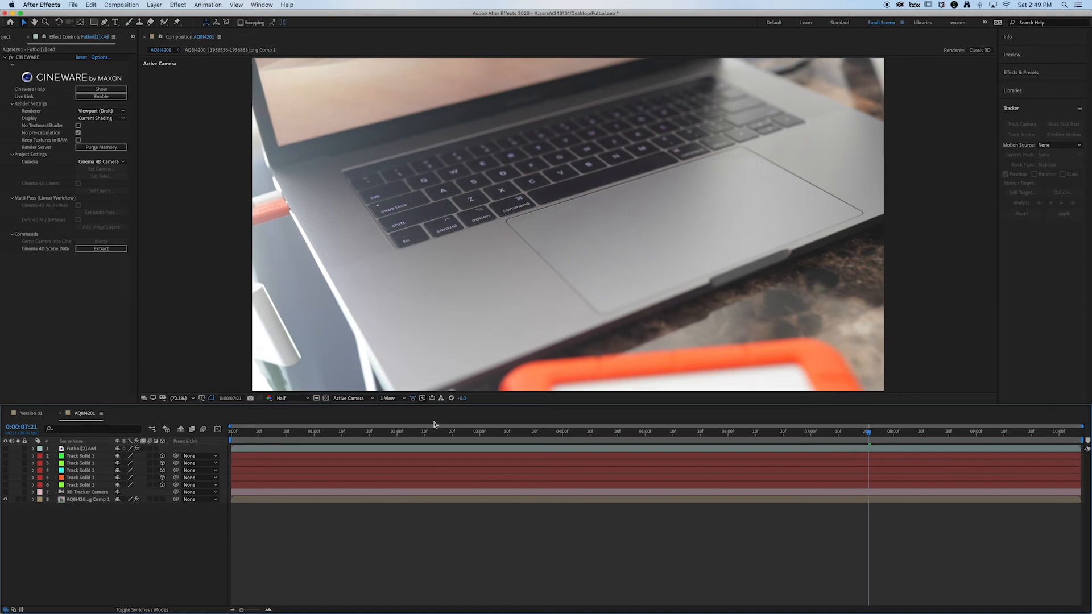
{"action": "mouse_move", "coordinate": [552, 609]}
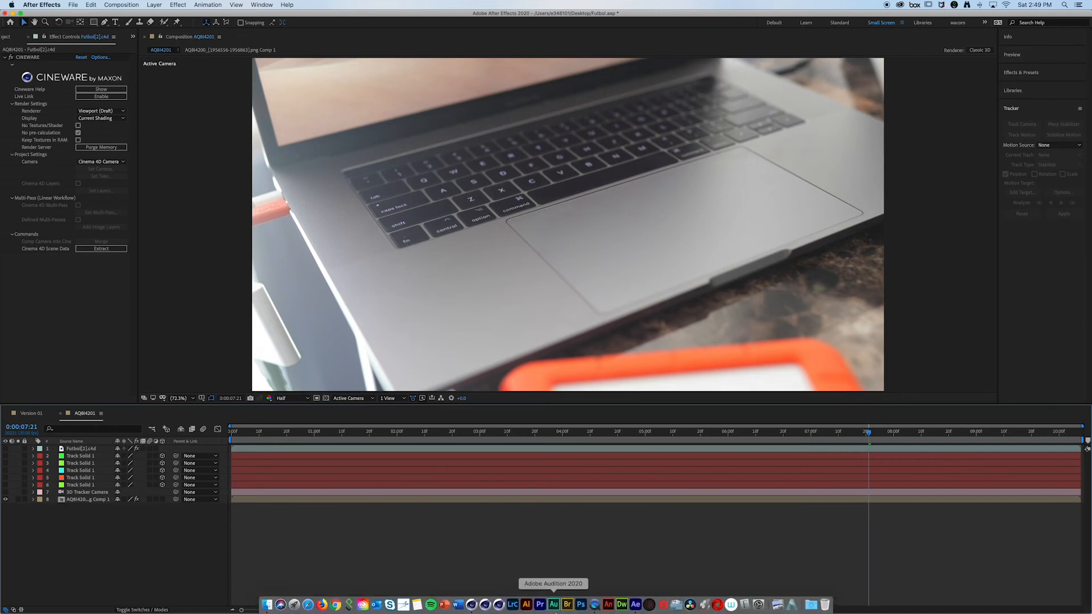
{"action": "left_click", "coordinate": [472, 605]}
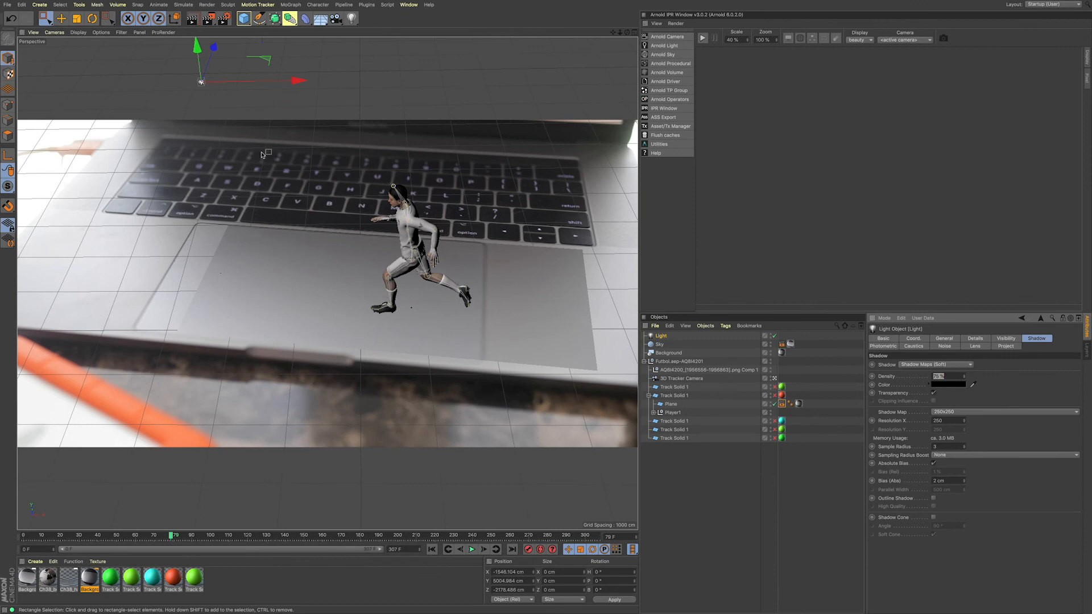
Step: Add a second light, move it to about X 3277 cm, Y 4386 cm, Z -499 cm, and render the view
{"action": "left_click", "coordinate": [353, 23]}
{"action": "left_click", "coordinate": [382, 28]}
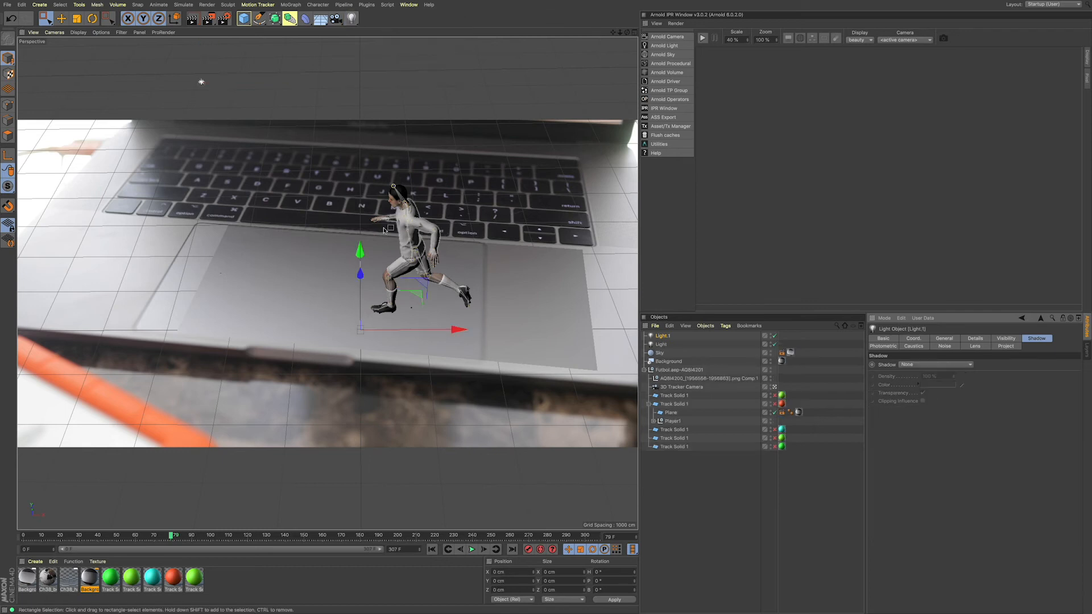
{"action": "left_click_drag", "start_coordinate": [359, 249], "coordinate": [351, 59]}
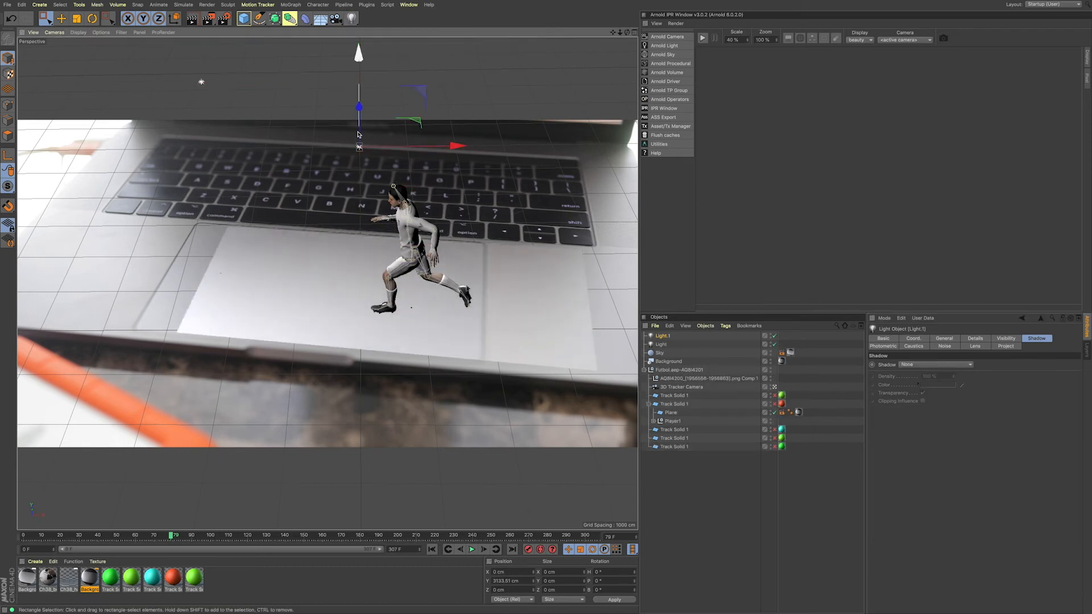
{"action": "left_click_drag", "start_coordinate": [455, 146], "coordinate": [636, 149]}
{"action": "right_click", "coordinate": [590, 106]}
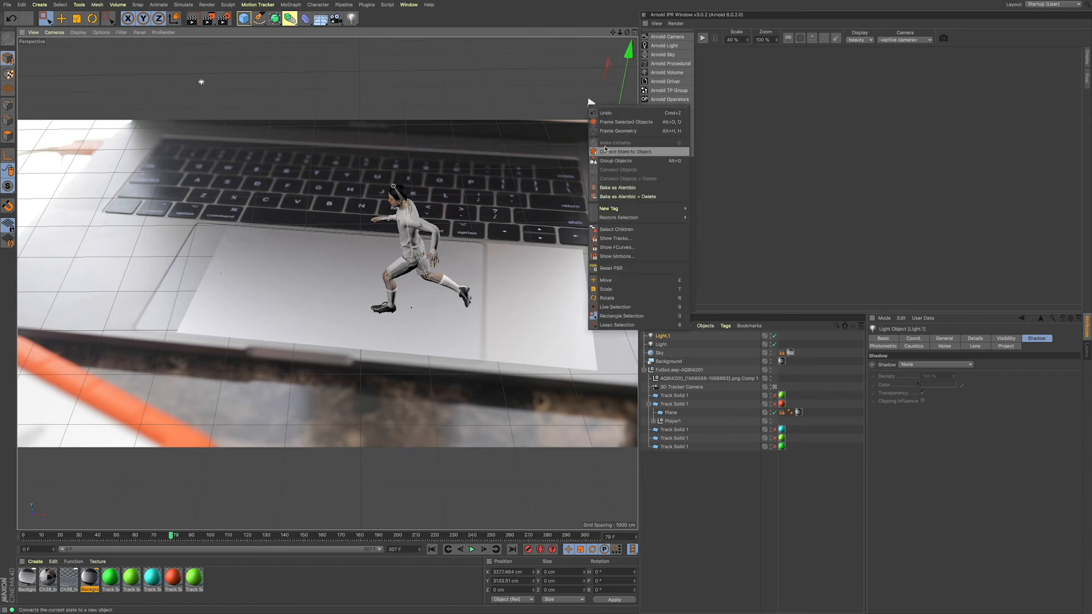
{"action": "left_click", "coordinate": [575, 96]}
{"action": "left_click_drag", "start_coordinate": [589, 105], "coordinate": [628, 54]}
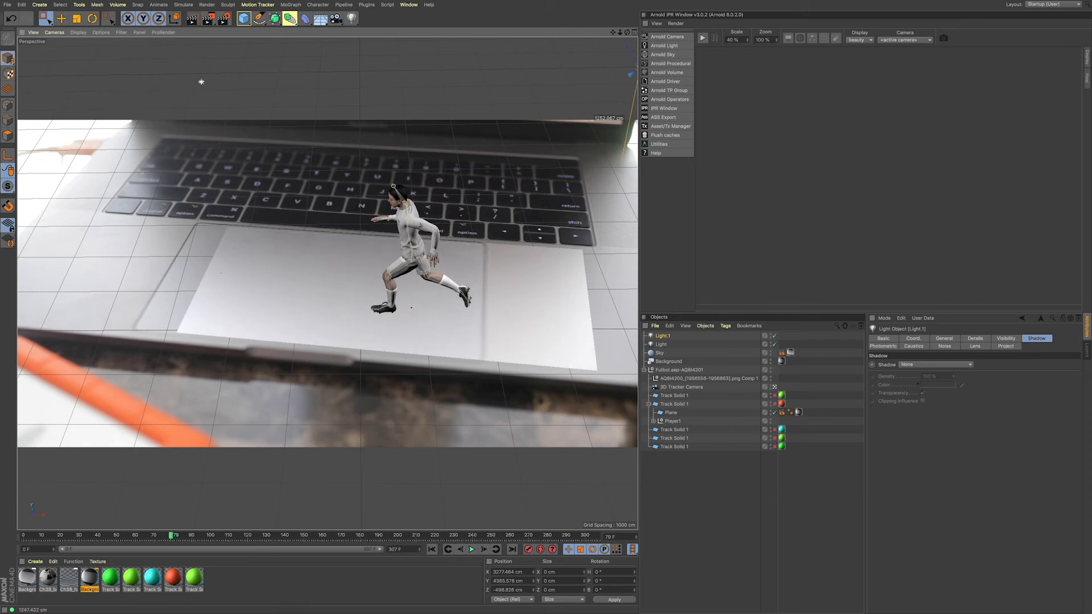
{"action": "left_click", "coordinate": [194, 19]}
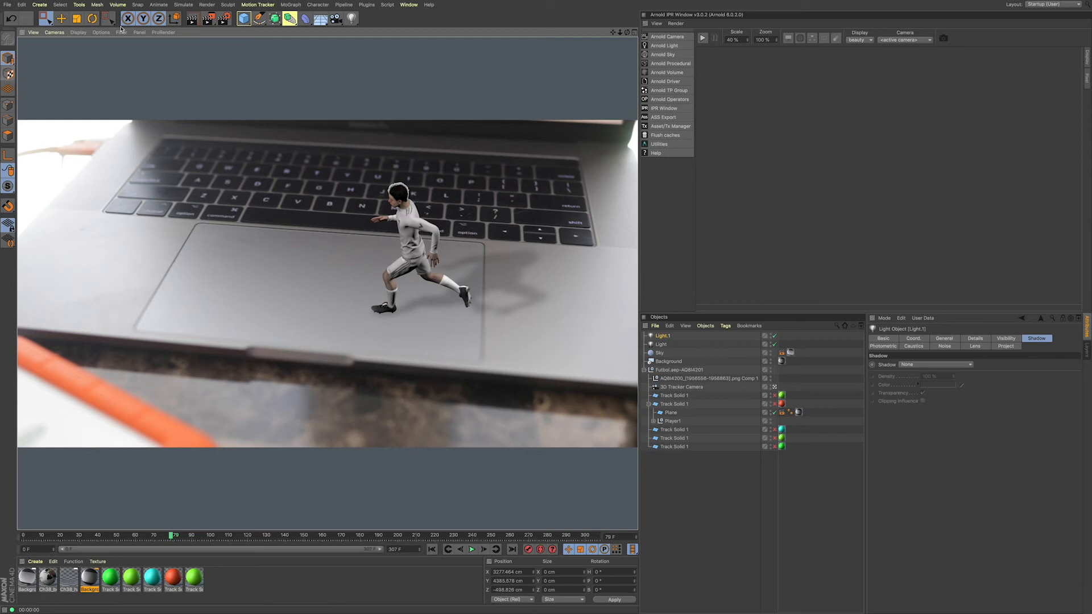
Step: Collapse the Futbol.aep-AQBI4201 hierarchy and save the project
{"action": "left_click", "coordinate": [644, 370]}
{"action": "left_click", "coordinate": [673, 371]}
{"action": "left_click", "coordinate": [670, 371]}
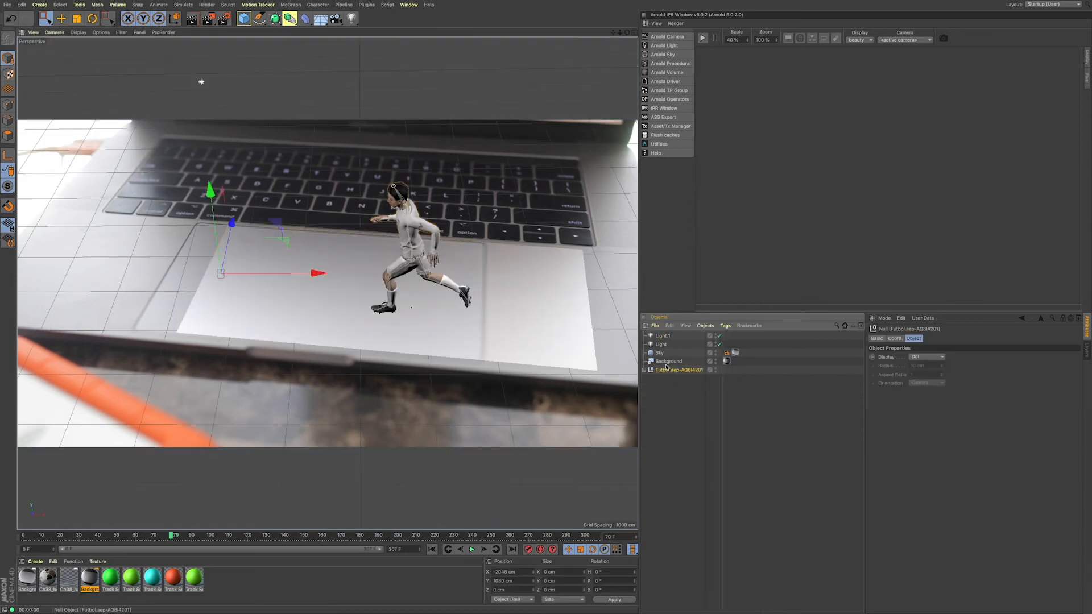
{"action": "left_click", "coordinate": [762, 382]}
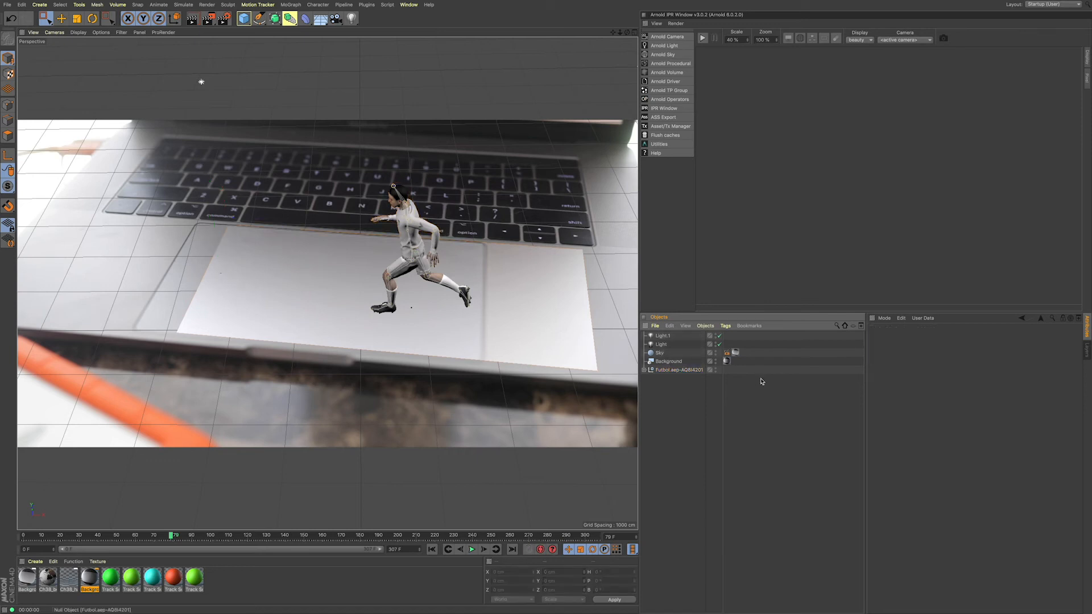
{"action": "left_click", "coordinate": [644, 370]}
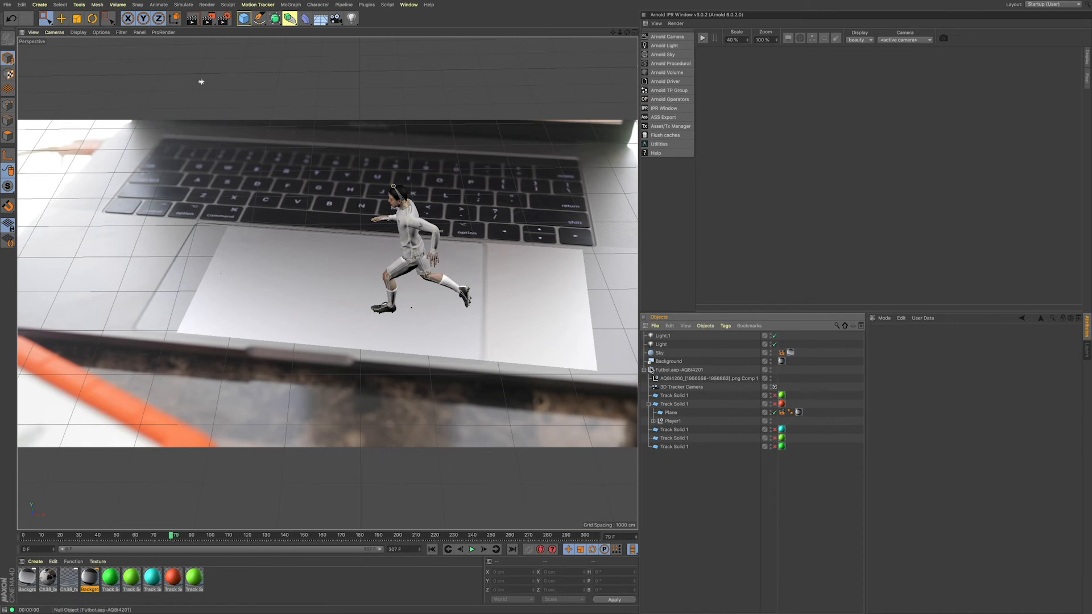
{"action": "left_click", "coordinate": [644, 371]}
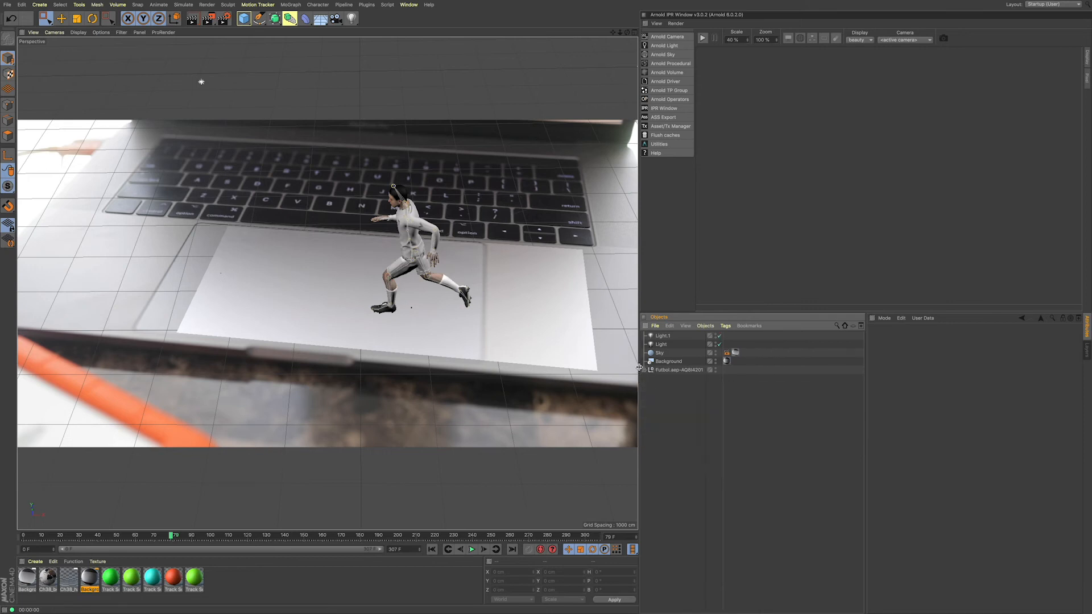
{"action": "left_click", "coordinate": [10, 5]}
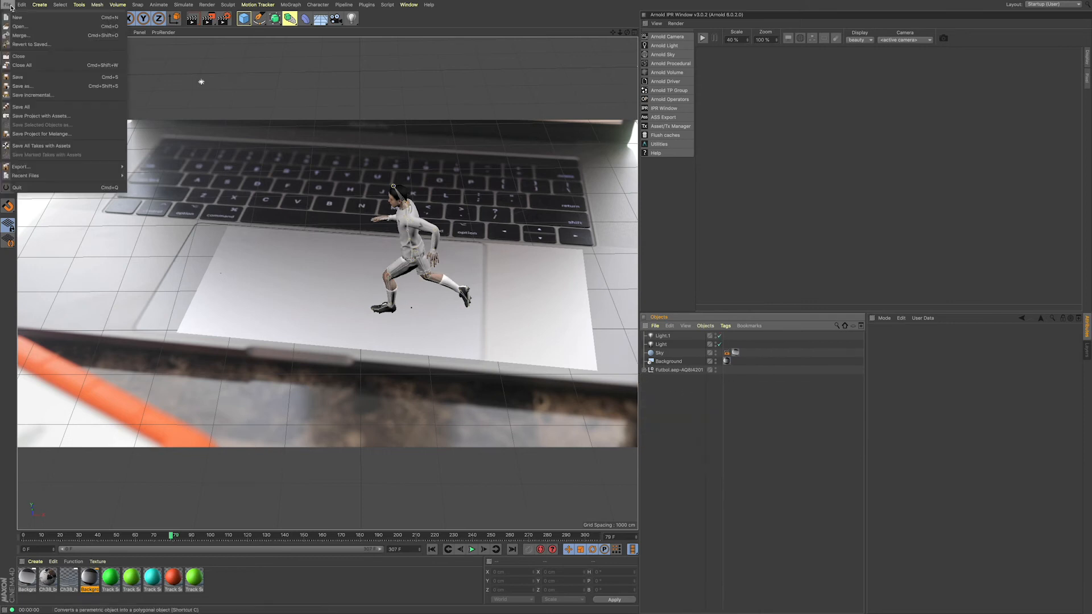
{"action": "left_click", "coordinate": [25, 78]}
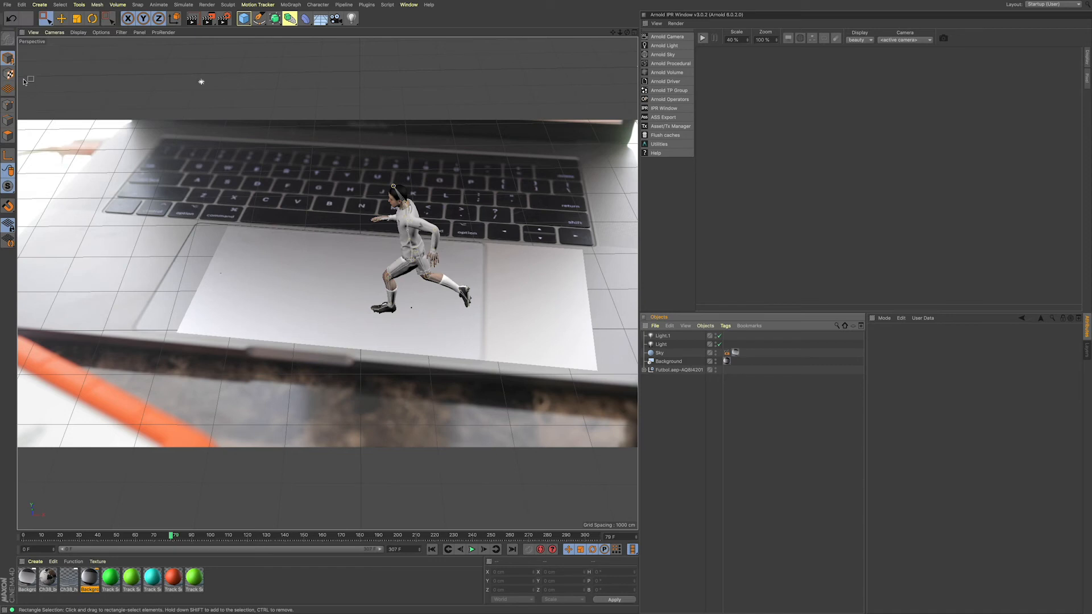
Step: Switch the renderer from Standard to Physical in the render settings
{"action": "left_click", "coordinate": [224, 20]}
{"action": "left_click_drag", "start_coordinate": [302, 32], "coordinate": [649, 104]}
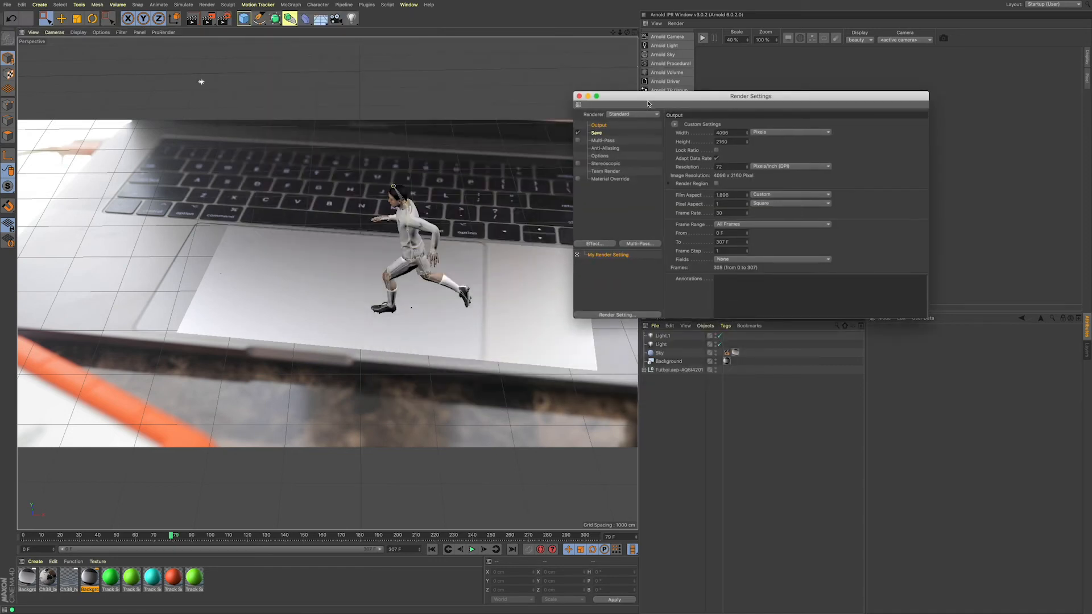
{"action": "left_click", "coordinate": [642, 114]}
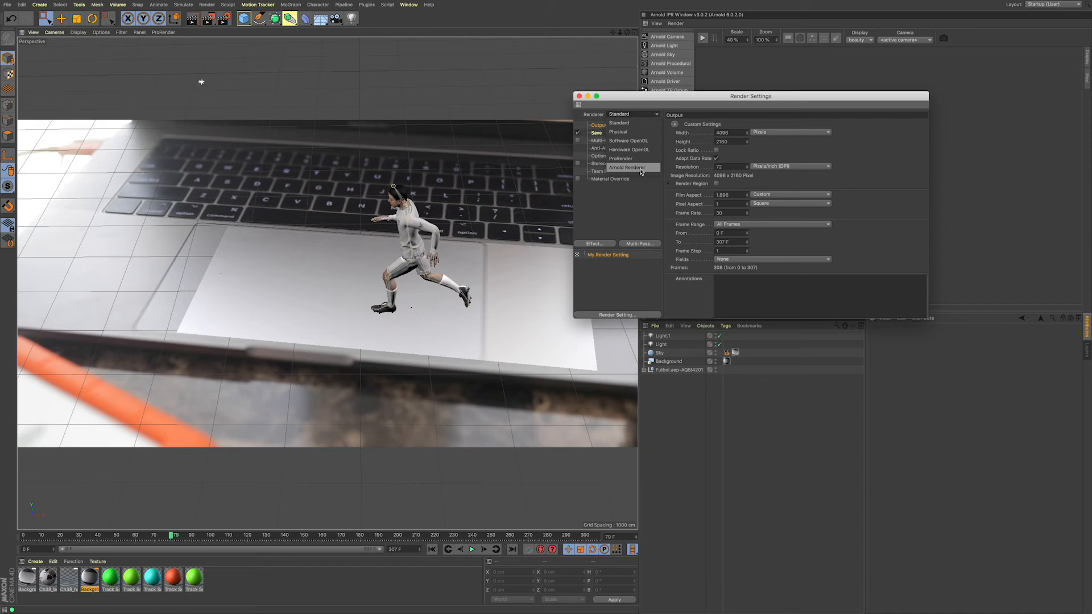
{"action": "mouse_move", "coordinate": [639, 101]}
{"action": "left_mouse_down"}
{"action": "mouse_move", "coordinate": [670, 103]}
{"action": "mouse_move", "coordinate": [632, 107]}
{"action": "left_mouse_up"}
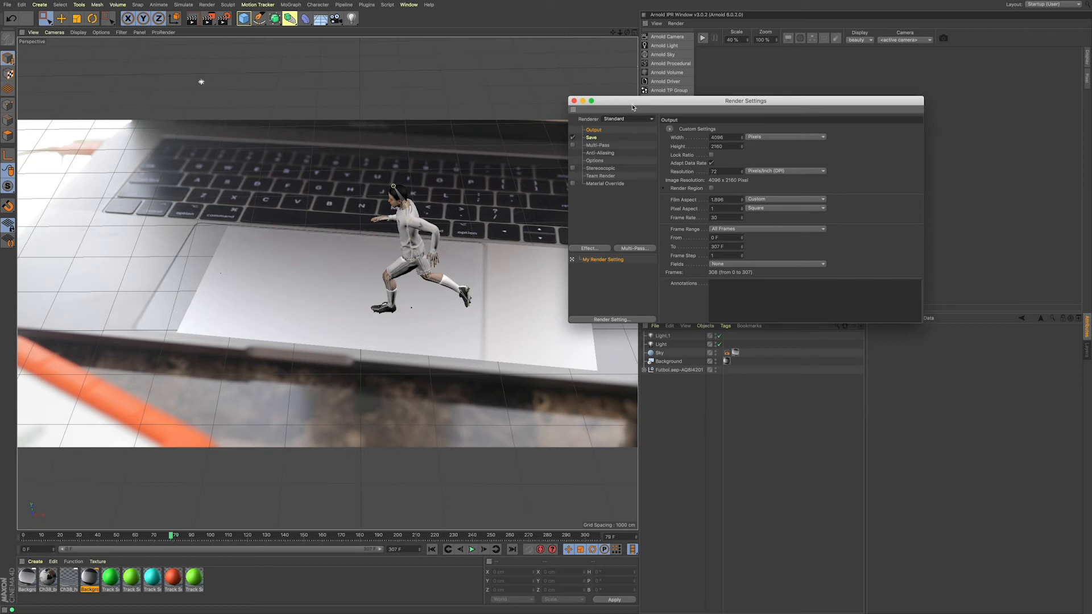
{"action": "left_click_drag", "start_coordinate": [634, 100], "coordinate": [645, 101]}
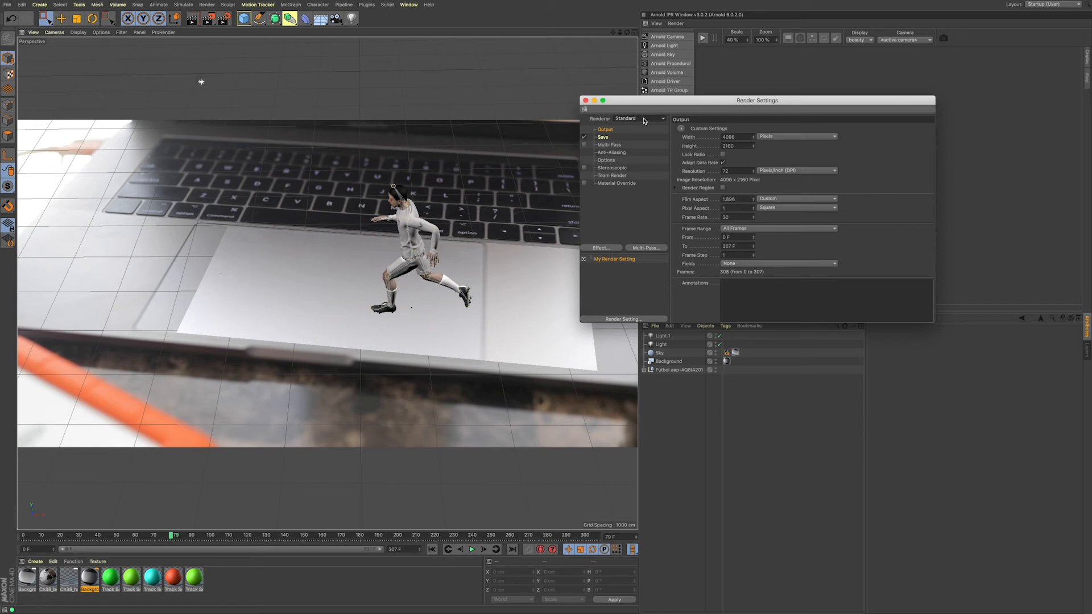
{"action": "left_click", "coordinate": [644, 119]}
{"action": "left_click", "coordinate": [642, 137]}
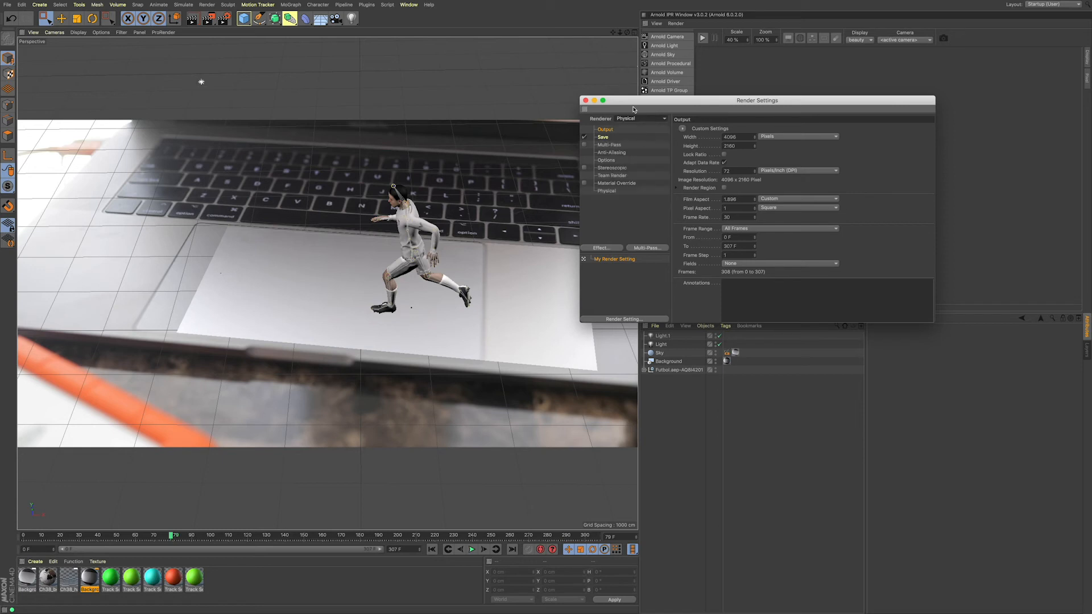
{"action": "left_click_drag", "start_coordinate": [634, 101], "coordinate": [621, 119]}
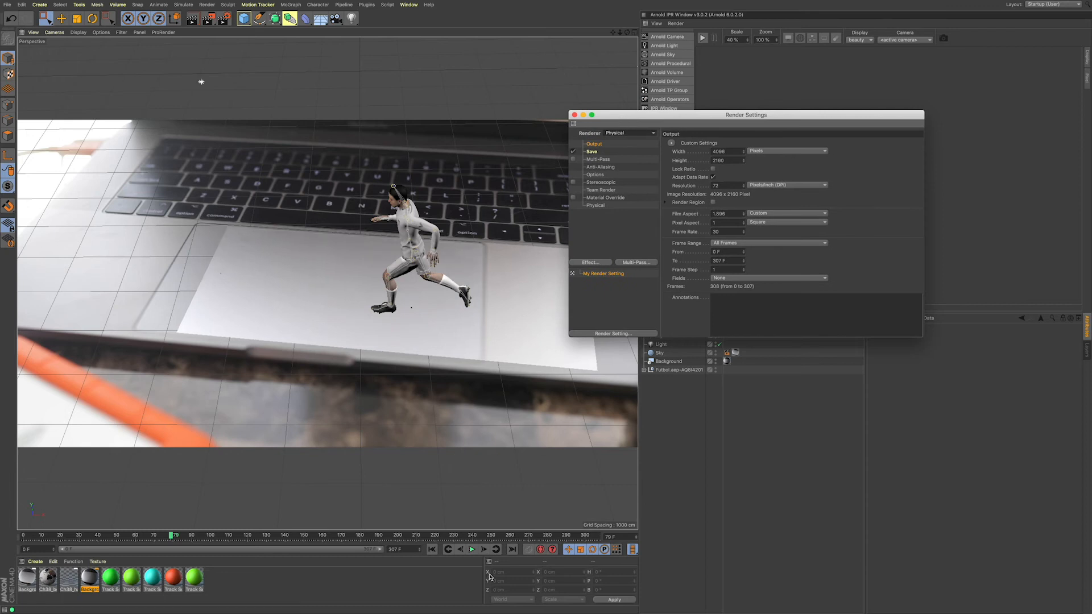
{"action": "left_click", "coordinate": [626, 134]}
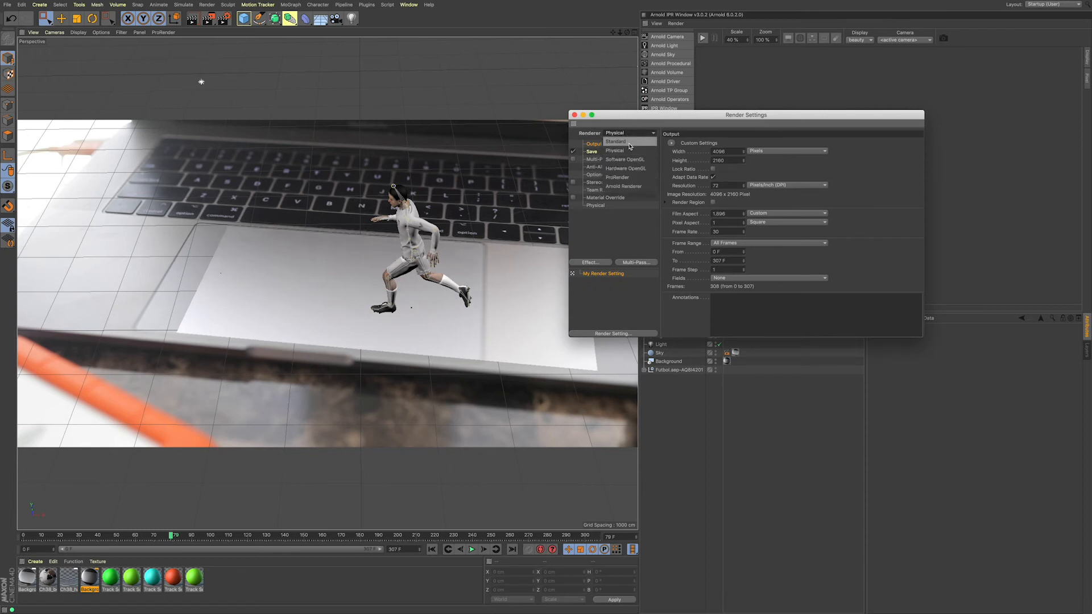
{"action": "left_click", "coordinate": [637, 126]}
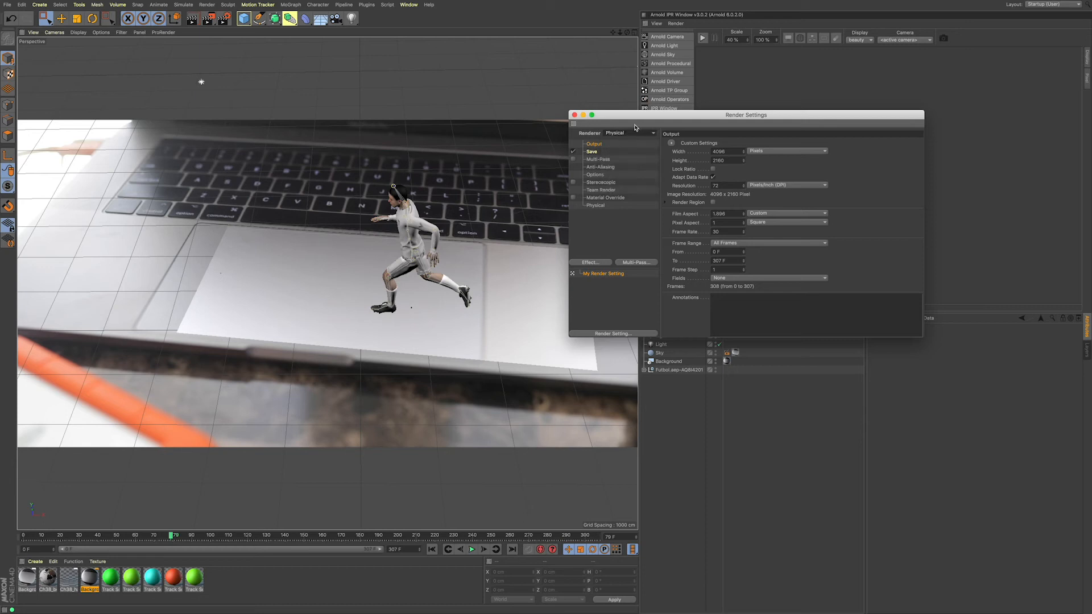
Step: Disable image saving and lock the output ratio, with the frame range set to All Frames
{"action": "left_click", "coordinate": [574, 152]}
{"action": "left_click", "coordinate": [713, 169]}
{"action": "left_click", "coordinate": [726, 243]}
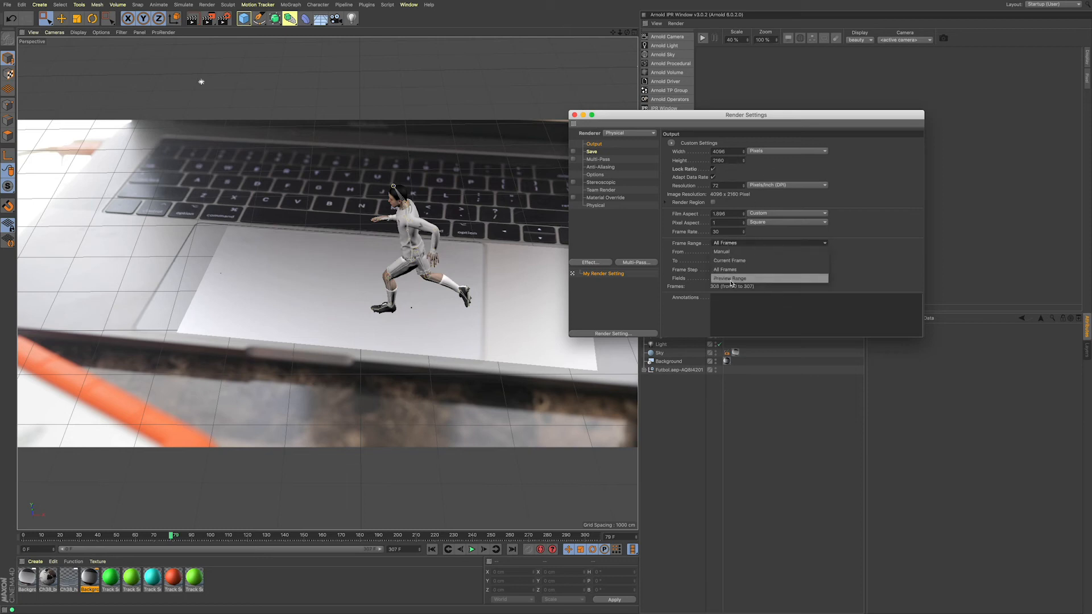
{"action": "left_click", "coordinate": [781, 271]}
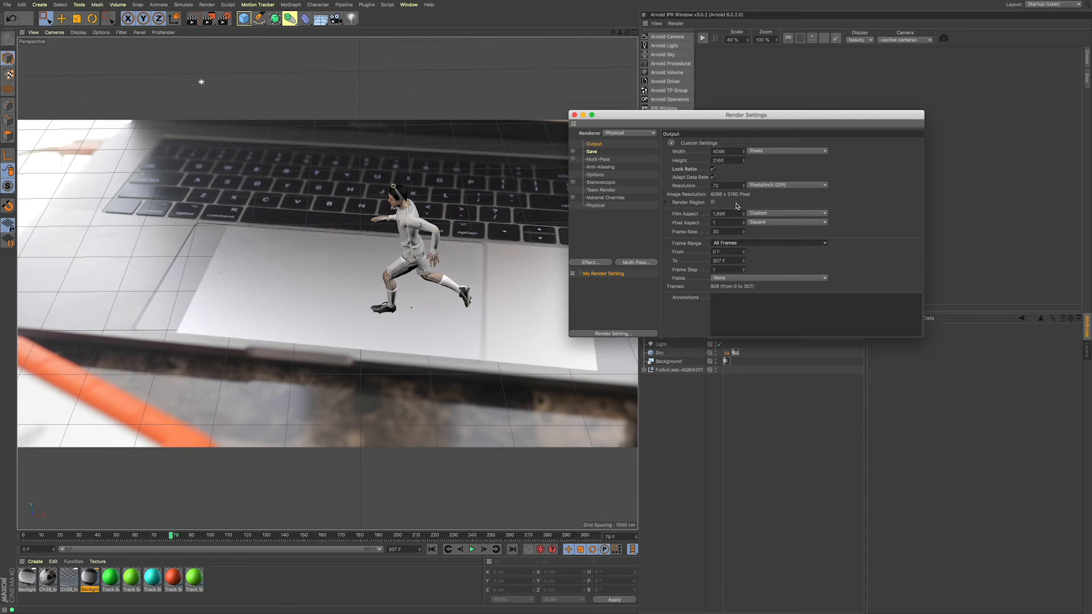
Step: Set the Physical renderer's sampling quality to High
{"action": "left_click", "coordinate": [594, 152]}
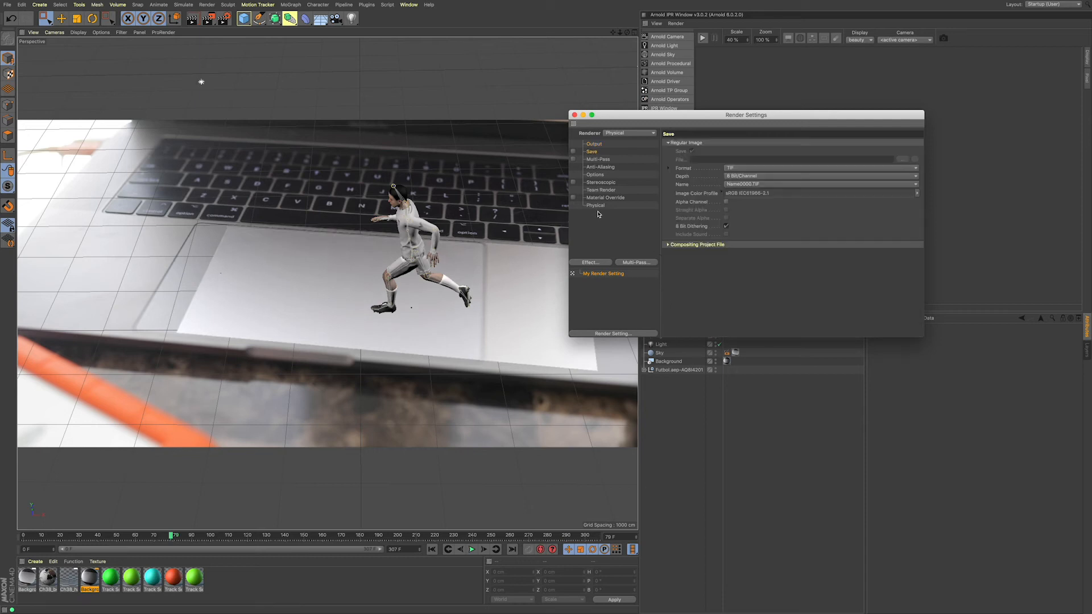
{"action": "left_click", "coordinate": [596, 206]}
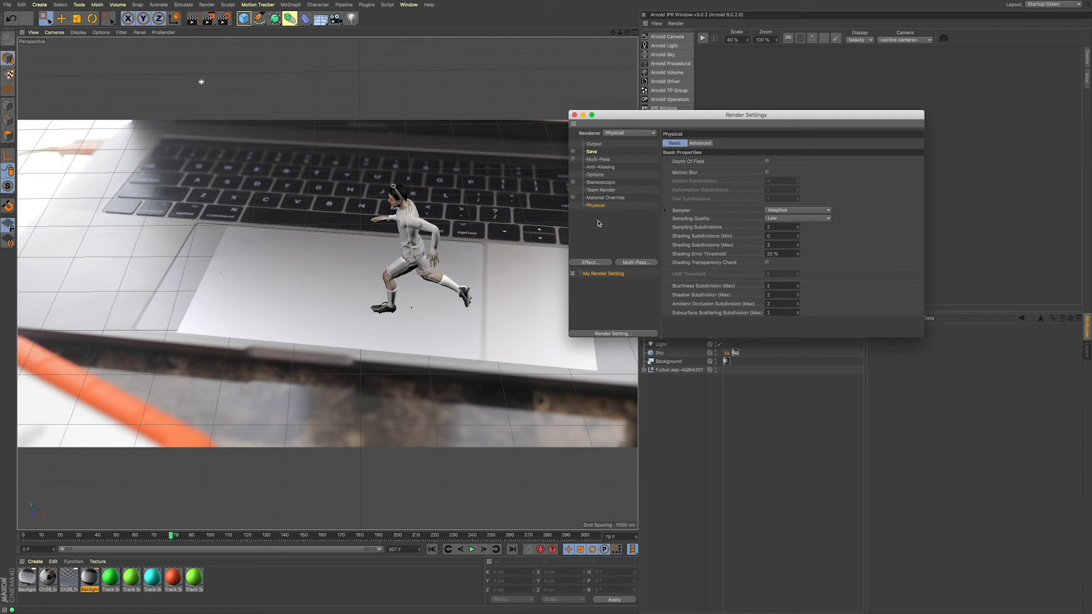
{"action": "left_click", "coordinate": [810, 210]}
{"action": "left_click", "coordinate": [816, 194]}
{"action": "left_click", "coordinate": [807, 219]}
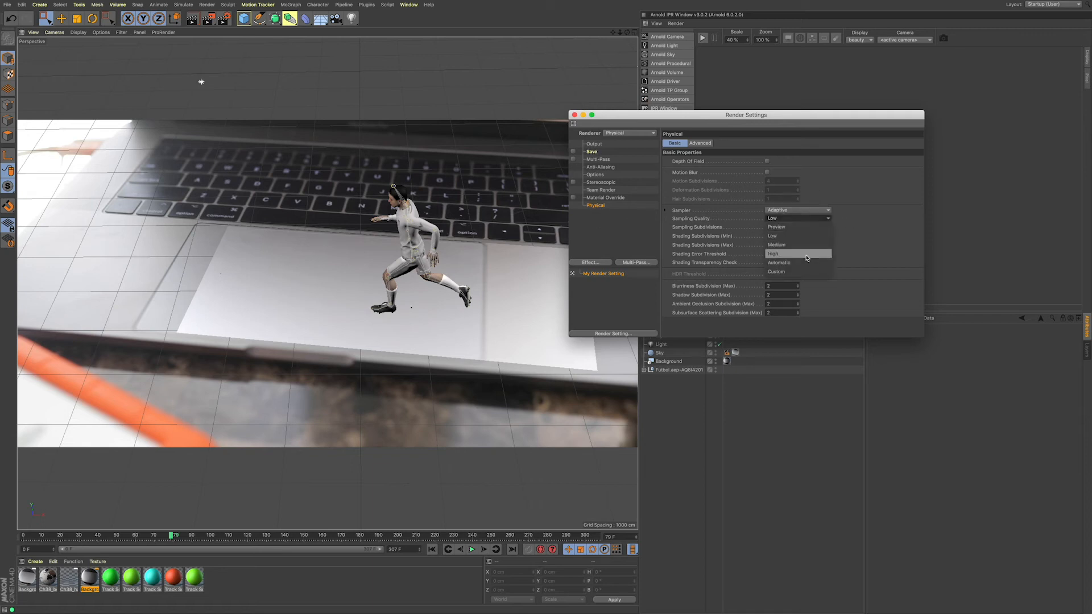
{"action": "left_click", "coordinate": [808, 253]}
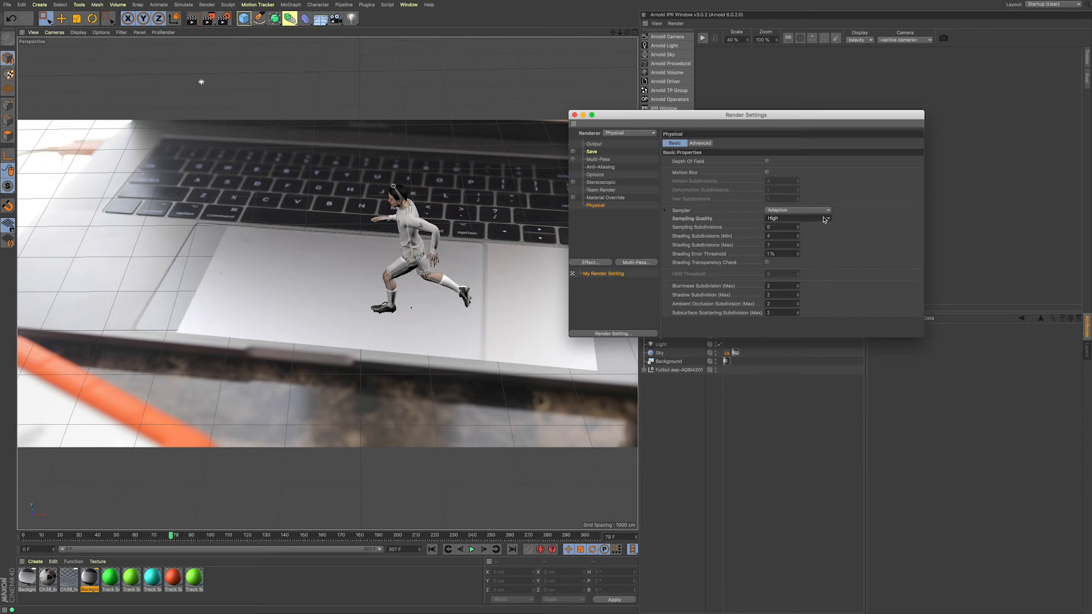
{"action": "left_click", "coordinate": [824, 219]}
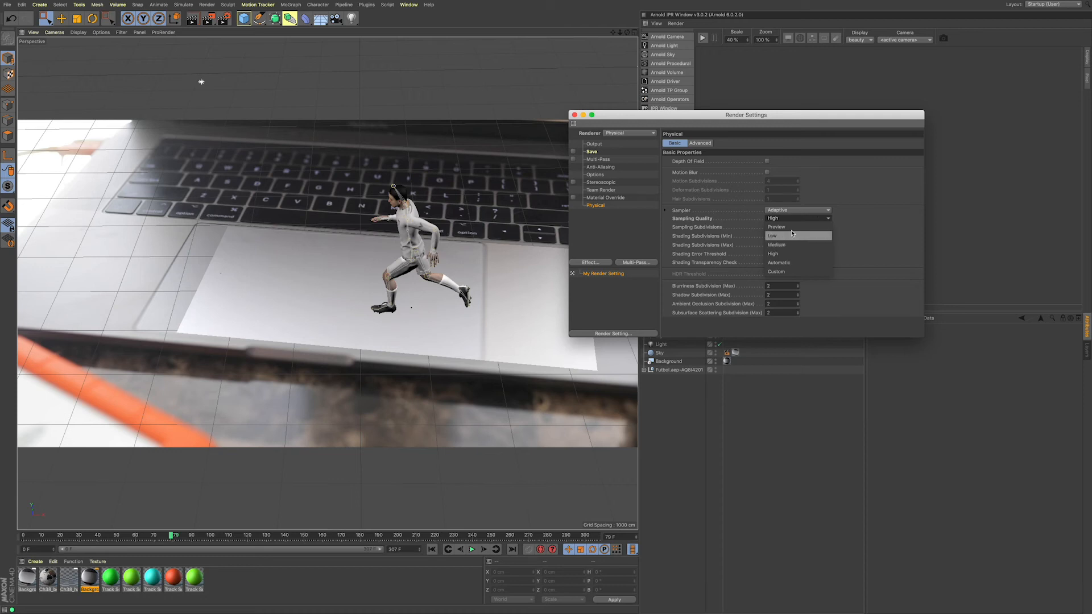
{"action": "left_click", "coordinate": [837, 230]}
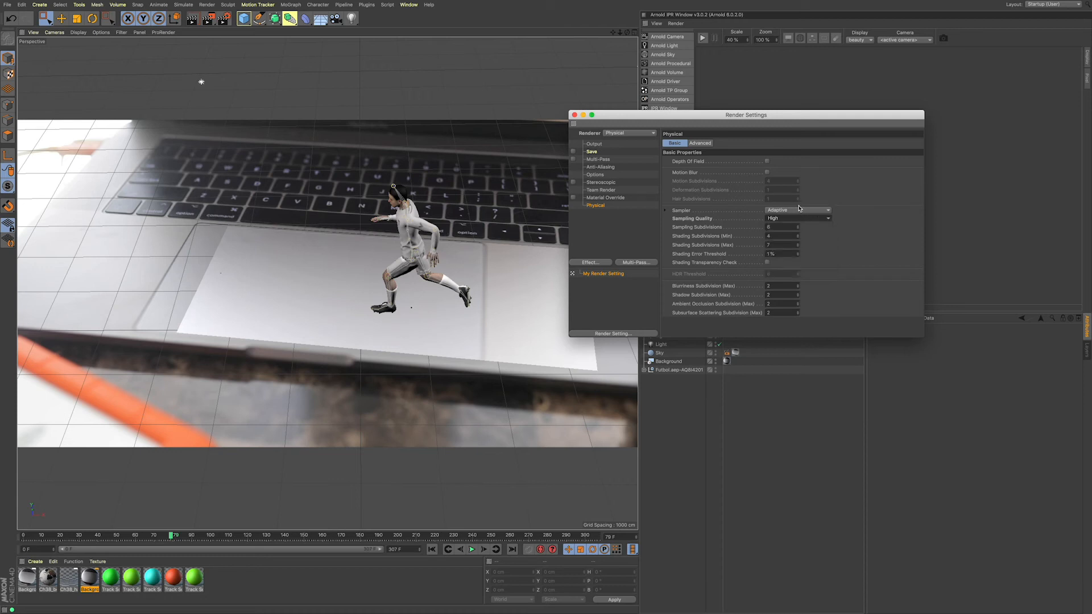
Step: Use the Adaptive sampler with Medium sampling quality in the Physical renderer and enable Motion Blur
{"action": "left_click", "coordinate": [801, 210]}
{"action": "left_click", "coordinate": [801, 227]}
{"action": "left_click", "coordinate": [810, 219]}
{"action": "left_click", "coordinate": [807, 246]}
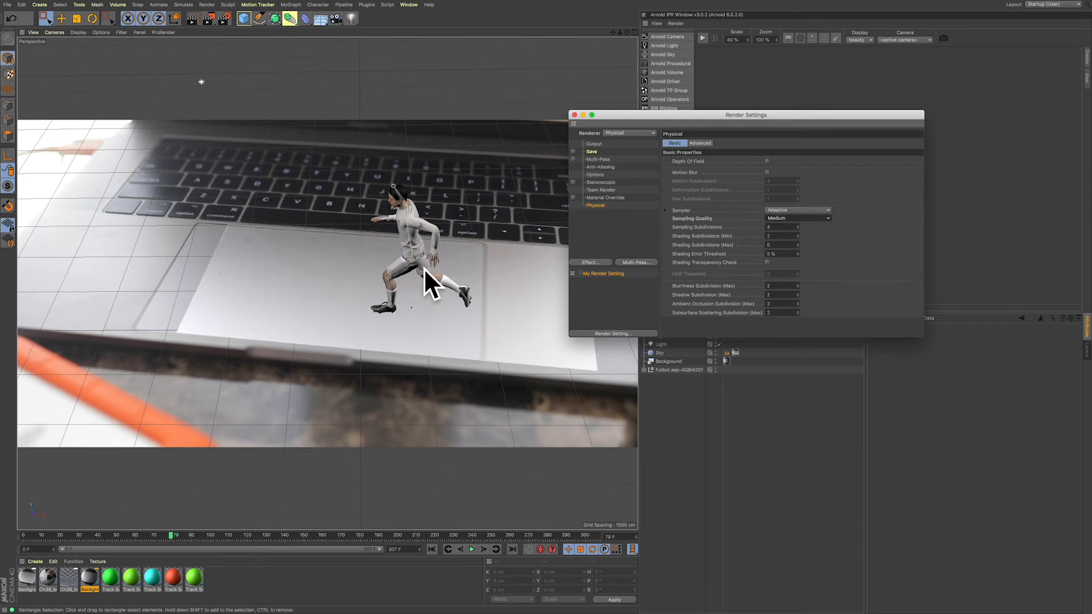
{"action": "left_click", "coordinate": [766, 173]}
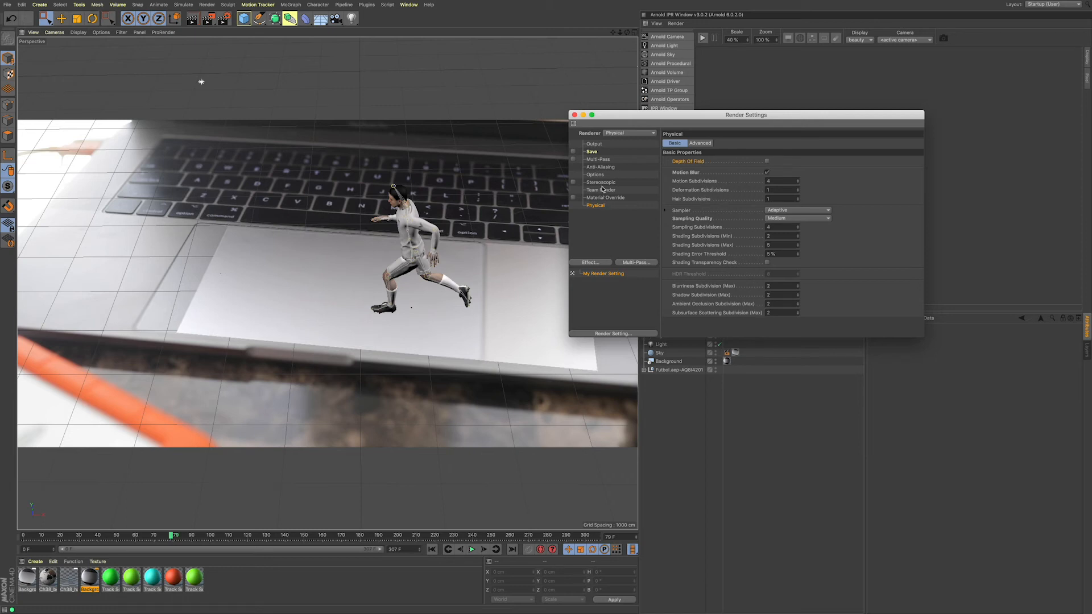
Step: Enable saving of the regular image and open the file browser for choosing its output location
{"action": "left_click", "coordinate": [598, 160]}
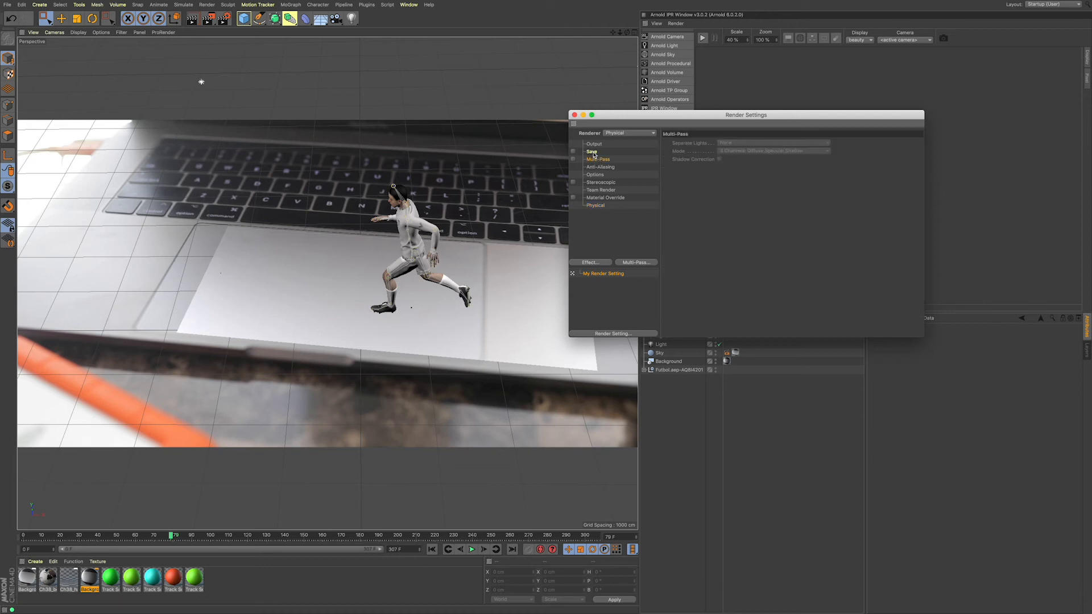
{"action": "left_click", "coordinate": [592, 153]}
{"action": "left_click", "coordinate": [574, 151]}
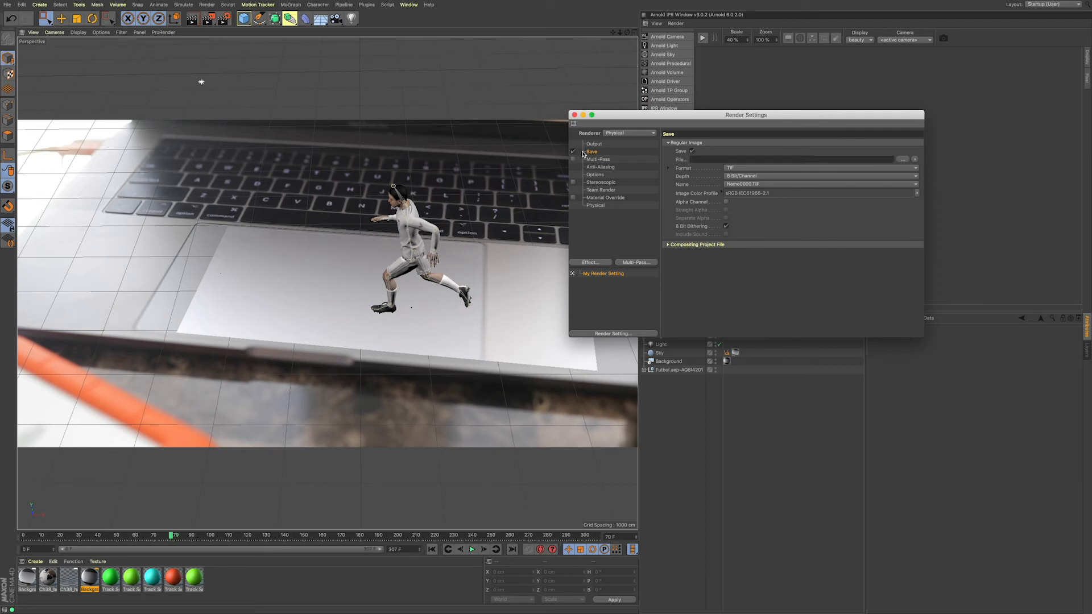
{"action": "left_click", "coordinate": [762, 162]}
{"action": "left_click", "coordinate": [902, 159]}
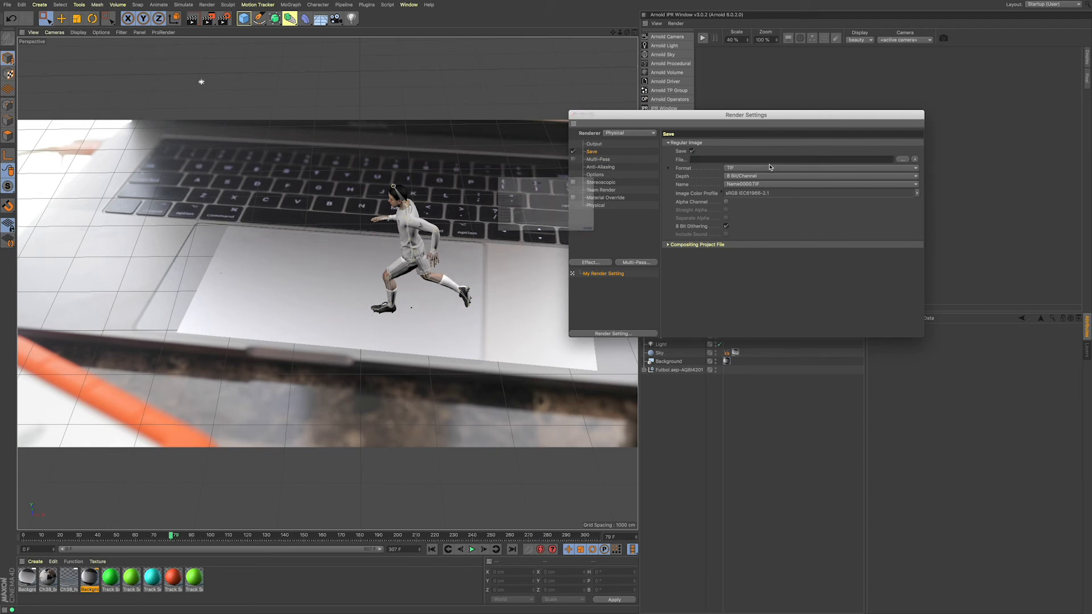
{"action": "left_click_drag", "start_coordinate": [508, 112], "coordinate": [768, 213]}
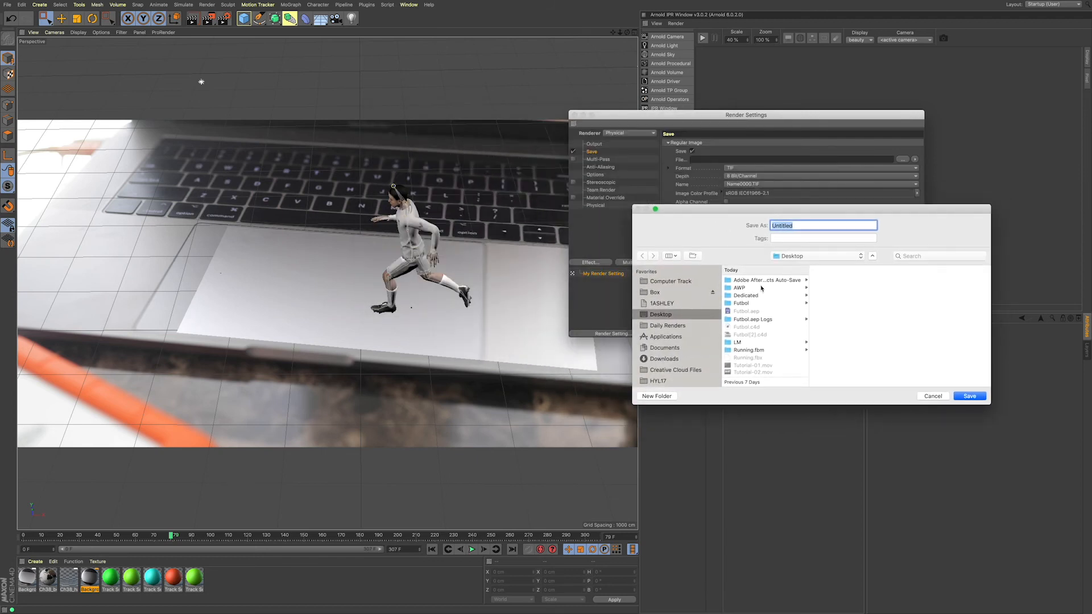
Step: Create a new folder named Futbol-Player on the Desktop for the rendered frames
{"action": "left_click", "coordinate": [657, 396]}
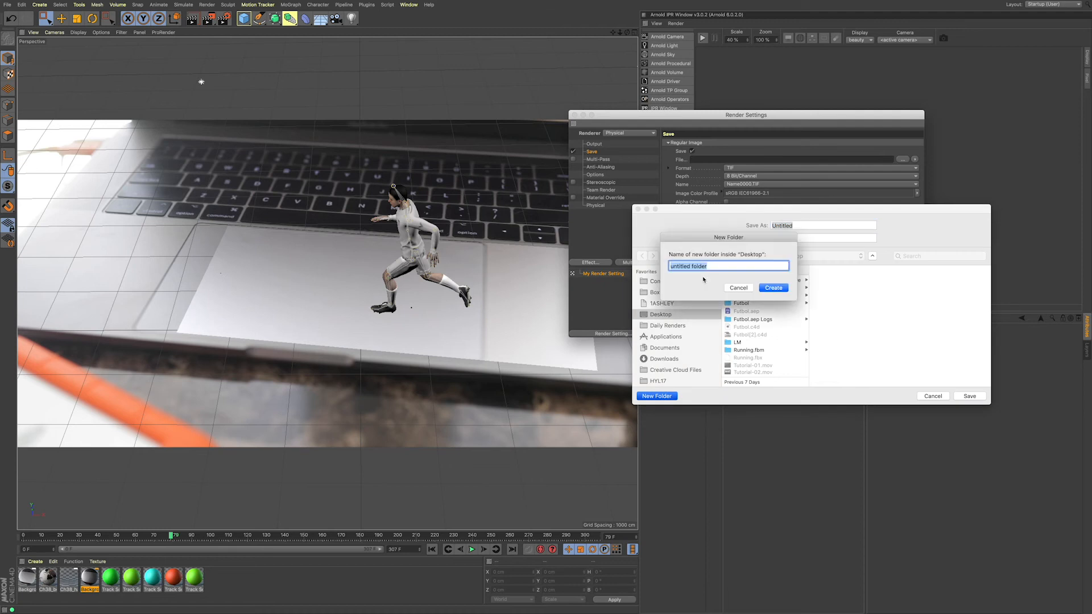
{"action": "type", "text": "Futbol"}
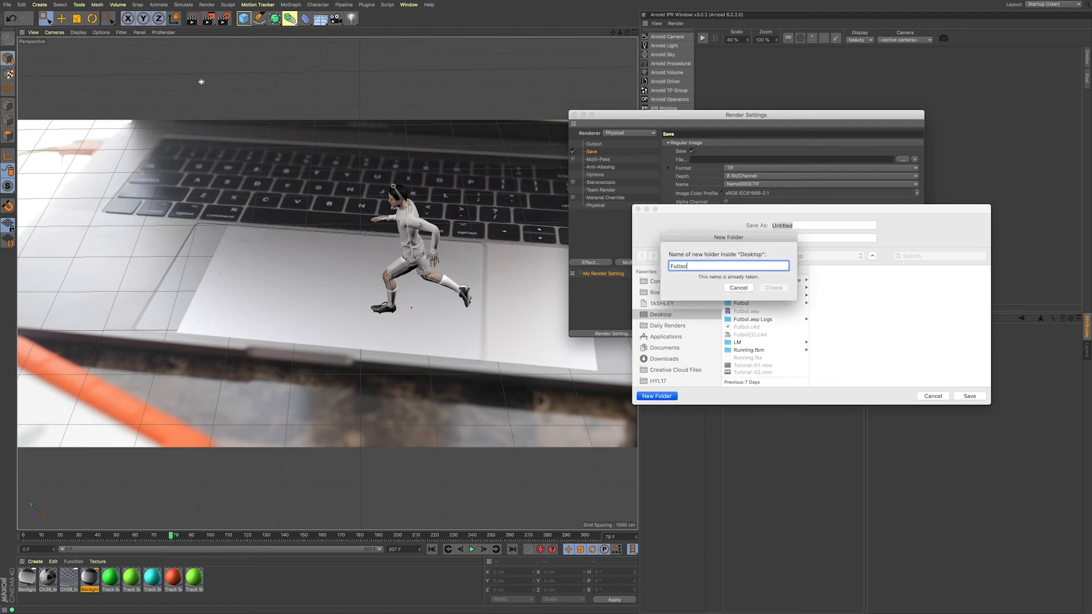
{"action": "type", "text": "-Player"}
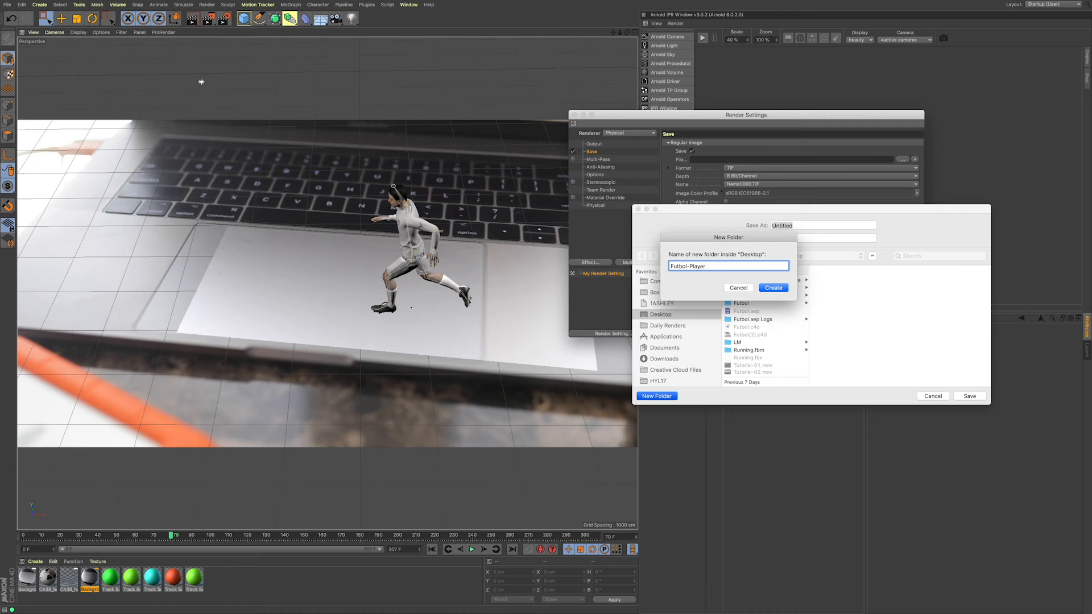
{"action": "left_click", "coordinate": [774, 288]}
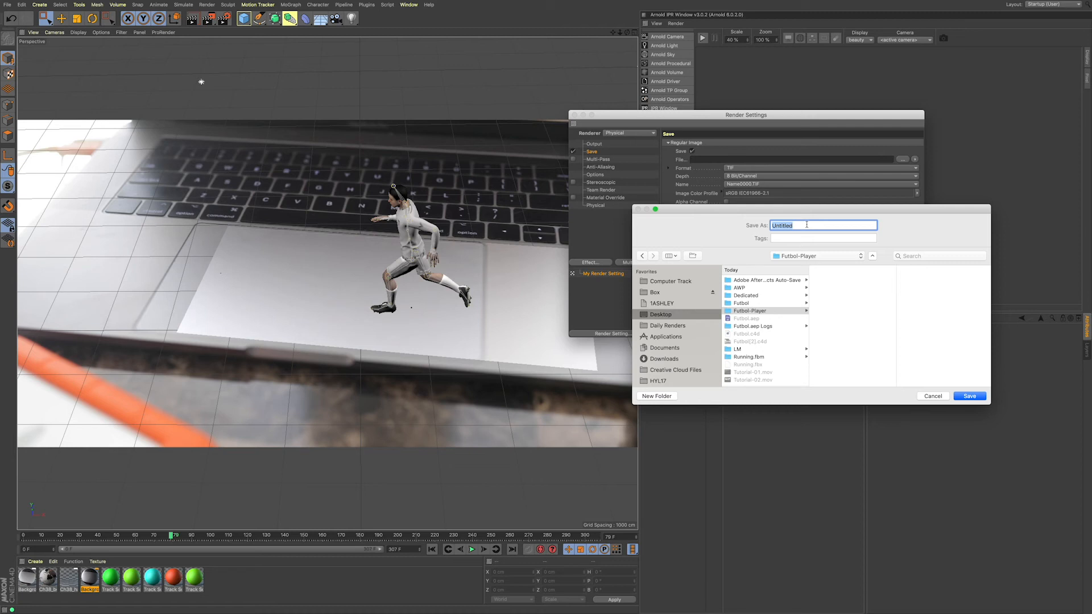
Step: Name the render output Player1 and save it in the Futbol-Player folder
{"action": "type", "text": "Character"}
{"action": "key", "text": "super+a"}
{"action": "type", "text": "Player"}
{"action": "left_click", "coordinate": [969, 397]}
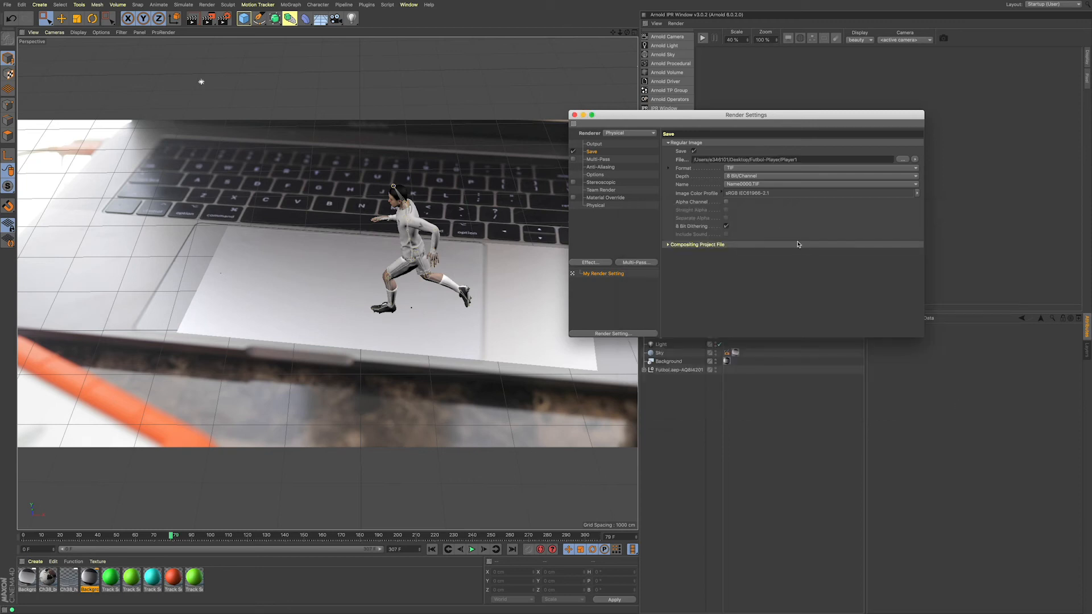
Step: Set the regular image format to OpenEXR and include the Alpha Channel
{"action": "left_click", "coordinate": [734, 170]}
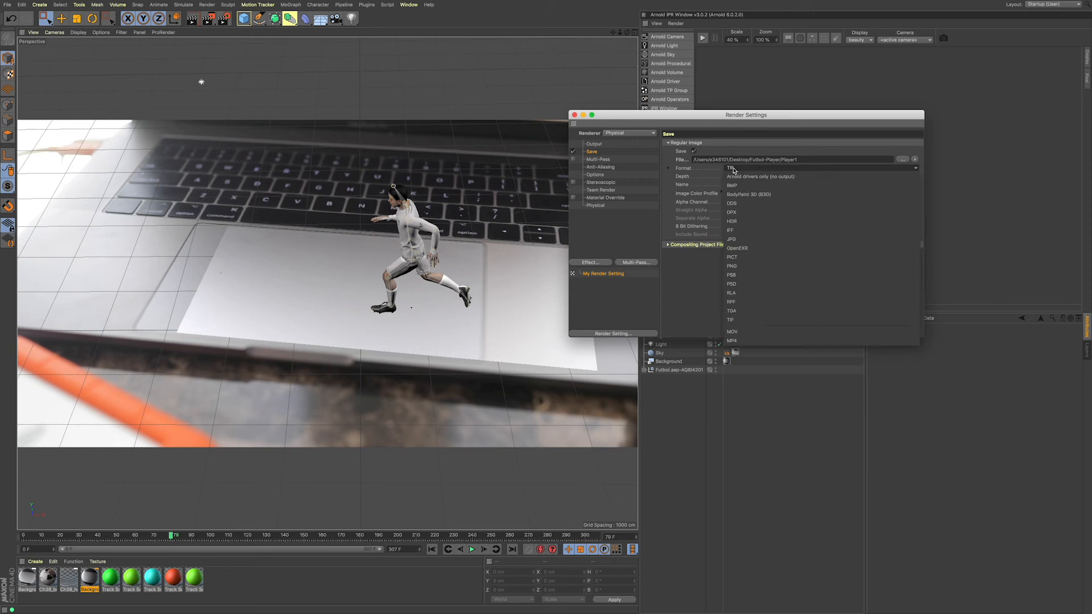
{"action": "left_click", "coordinate": [769, 250]}
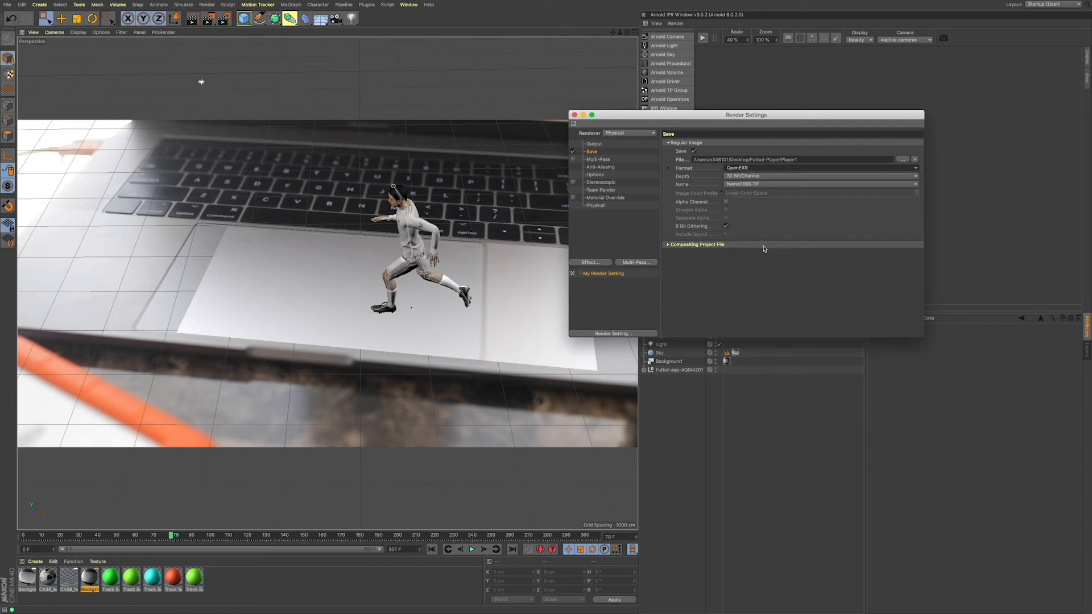
{"action": "left_click", "coordinate": [726, 201]}
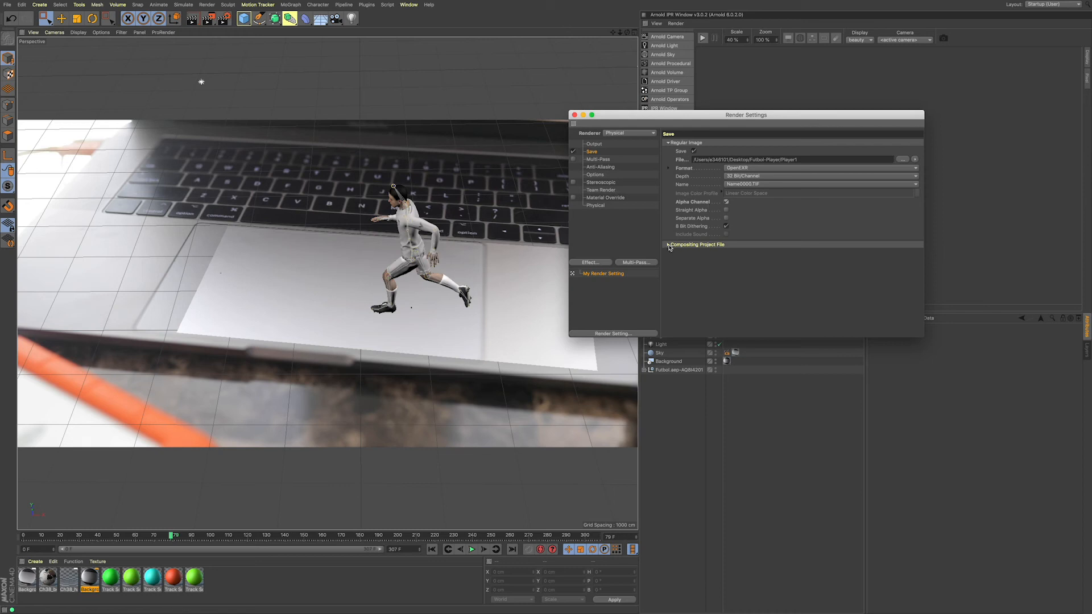
{"action": "left_click", "coordinate": [575, 160]}
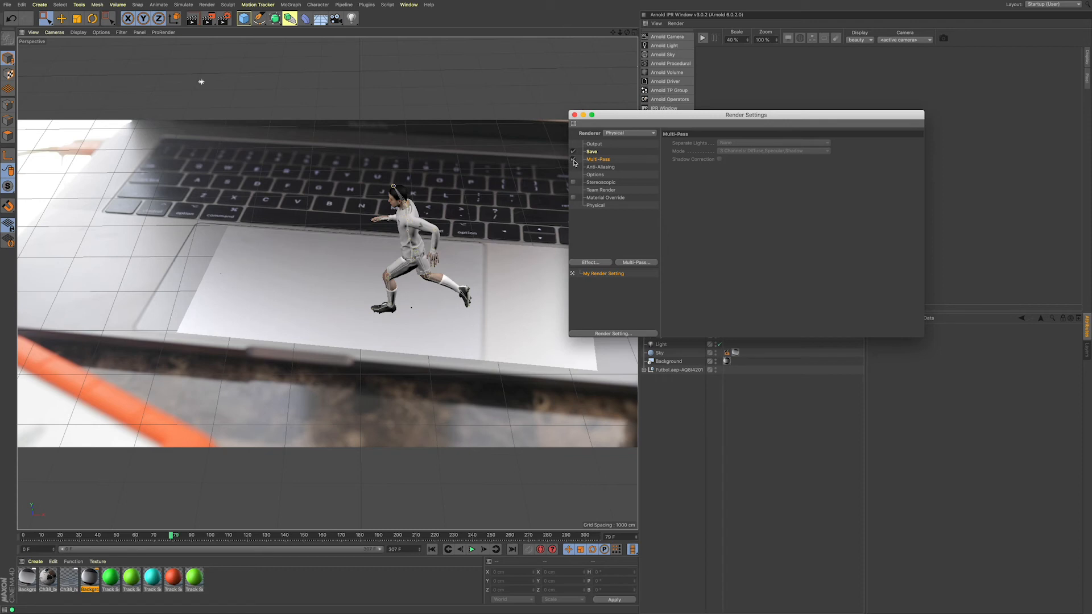
{"action": "left_click", "coordinate": [574, 161]}
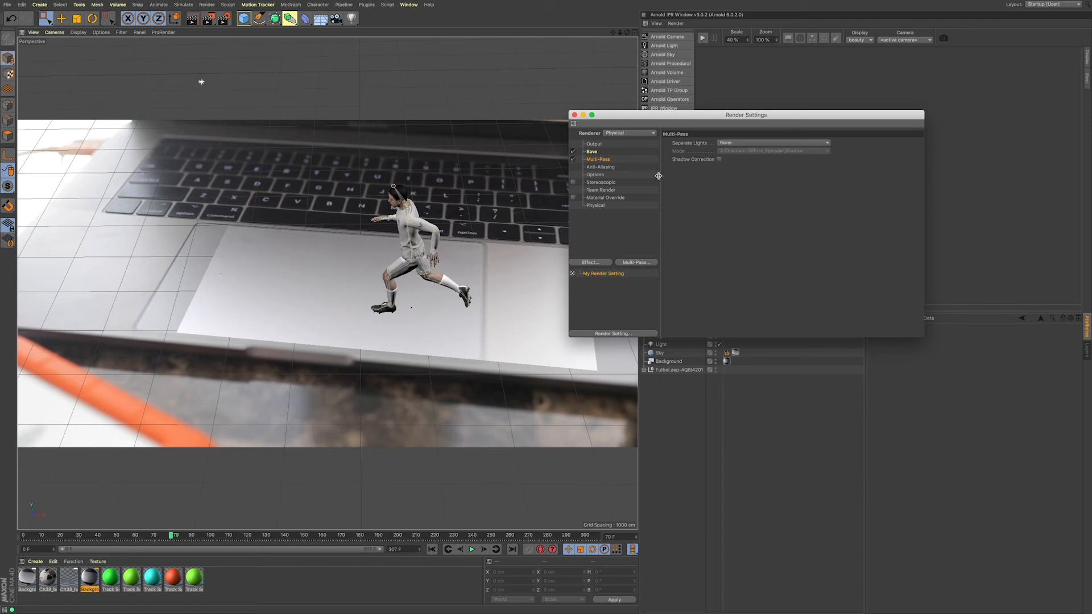
{"action": "left_click", "coordinate": [574, 161]}
{"action": "left_click", "coordinate": [575, 162]}
{"action": "left_click", "coordinate": [575, 162]}
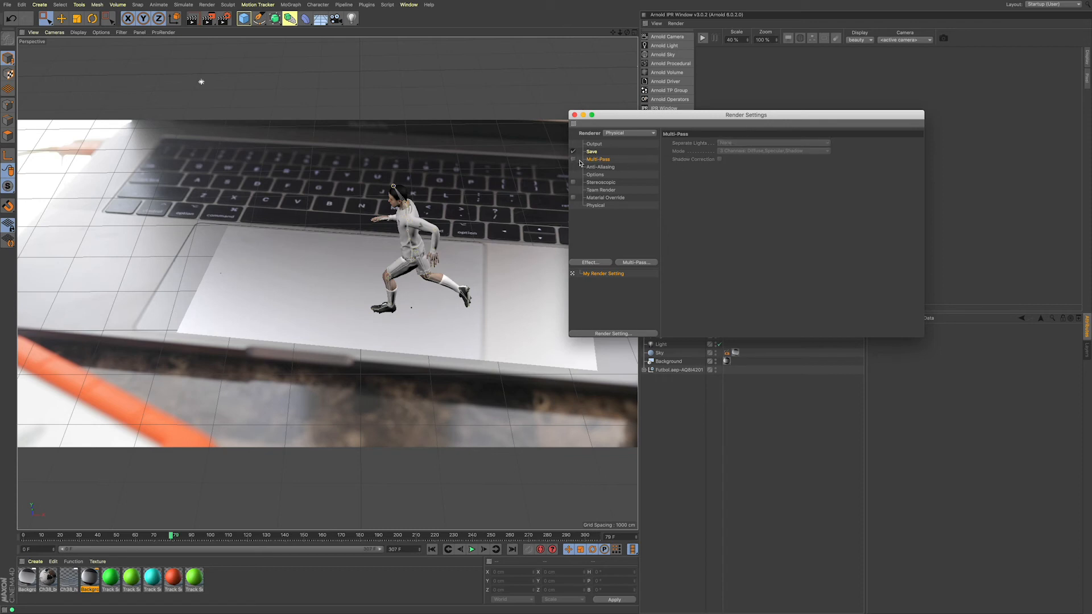
Step: Add the Ambient Occlusion and Global Illumination effects to the render settings
{"action": "left_click", "coordinate": [603, 264]}
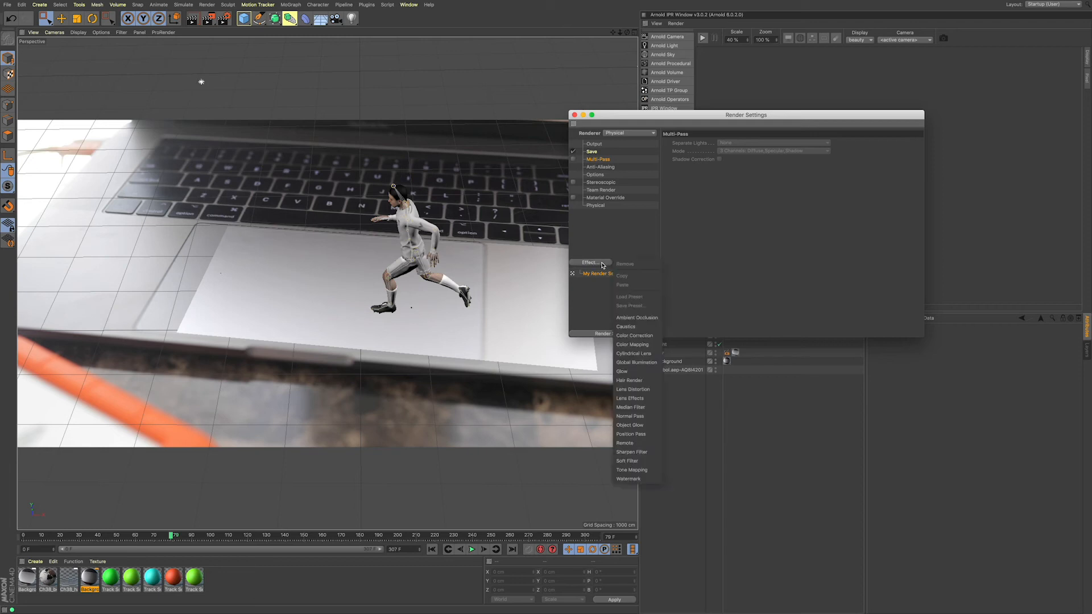
{"action": "left_click", "coordinate": [625, 317]}
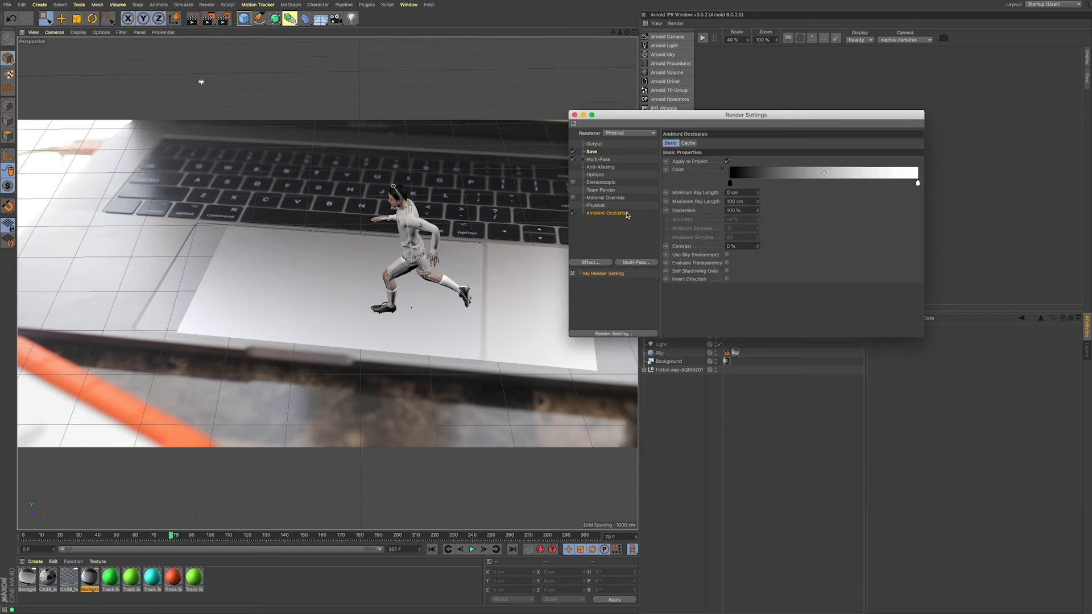
{"action": "left_click", "coordinate": [590, 264]}
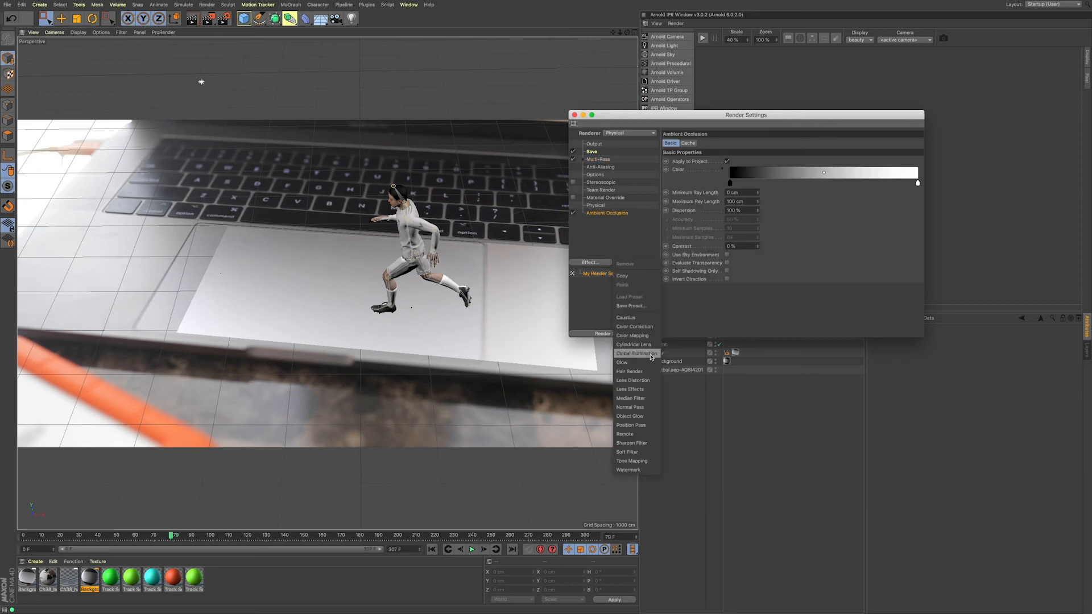
{"action": "left_click", "coordinate": [652, 354]}
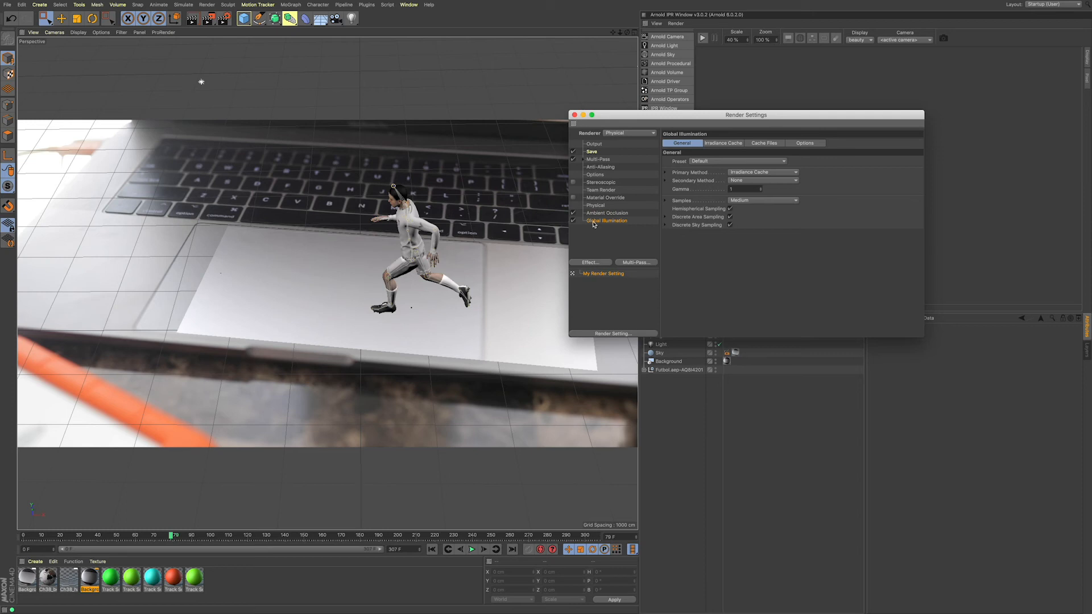
Step: Disable the Global Illumination effect and display the Ambient Occlusion settings
{"action": "left_click", "coordinate": [742, 200]}
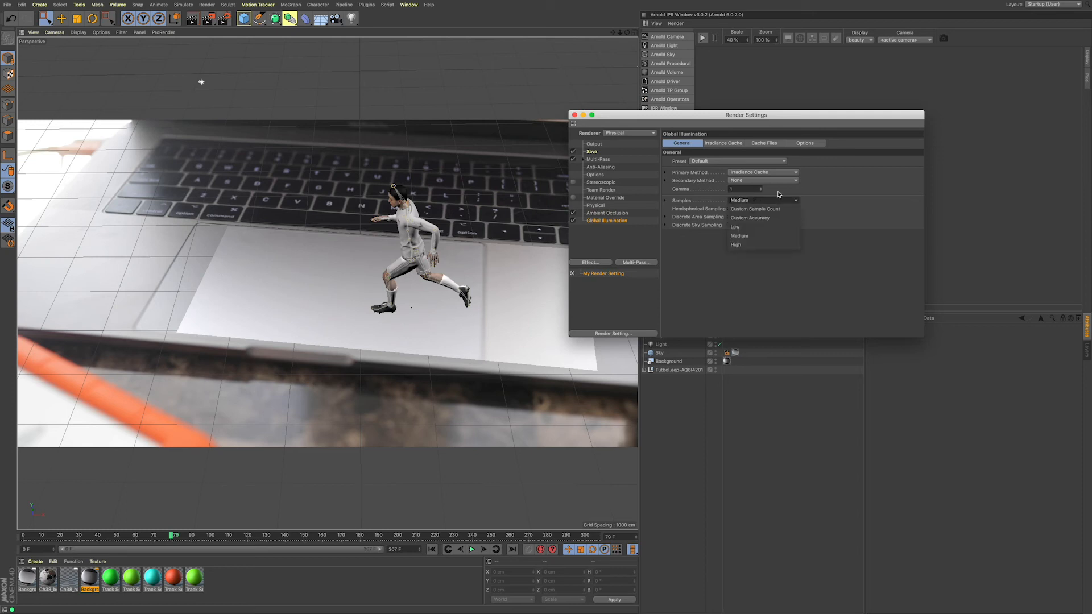
{"action": "left_click", "coordinate": [782, 192]}
{"action": "left_click", "coordinate": [573, 221]}
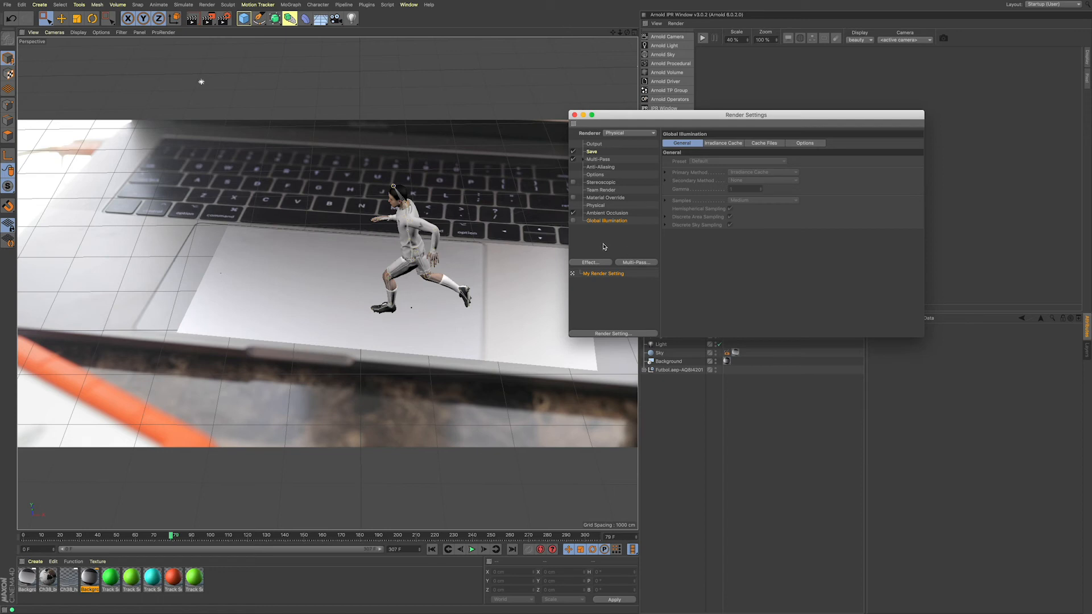
{"action": "left_click", "coordinate": [612, 214]}
{"action": "left_click", "coordinate": [612, 220]}
{"action": "left_click", "coordinate": [611, 214]}
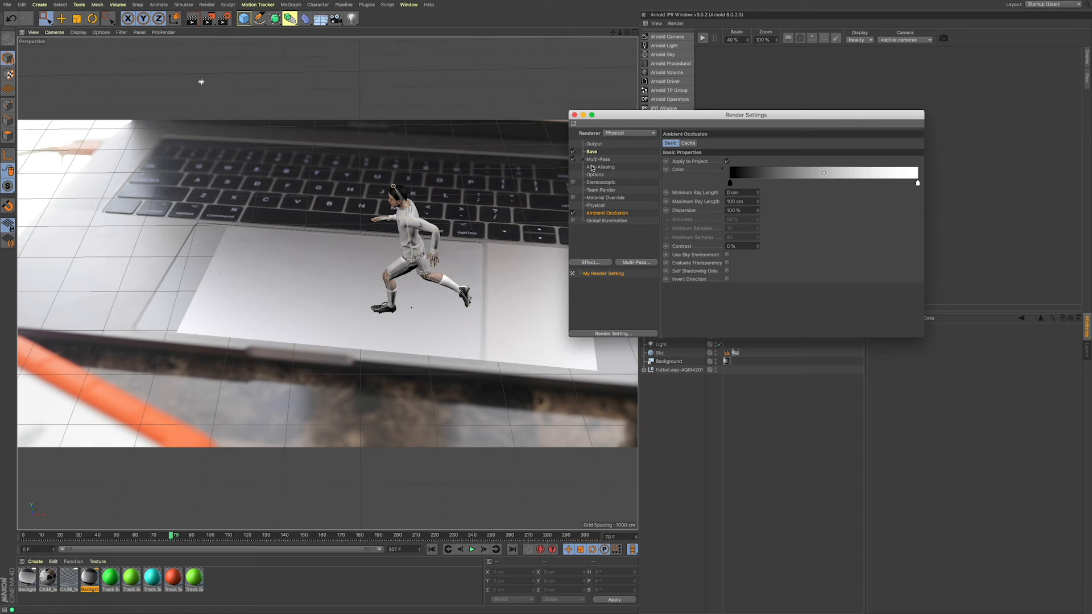
Step: Close the render settings and hide the Background object
{"action": "left_click_drag", "start_coordinate": [613, 119], "coordinate": [658, 169]}
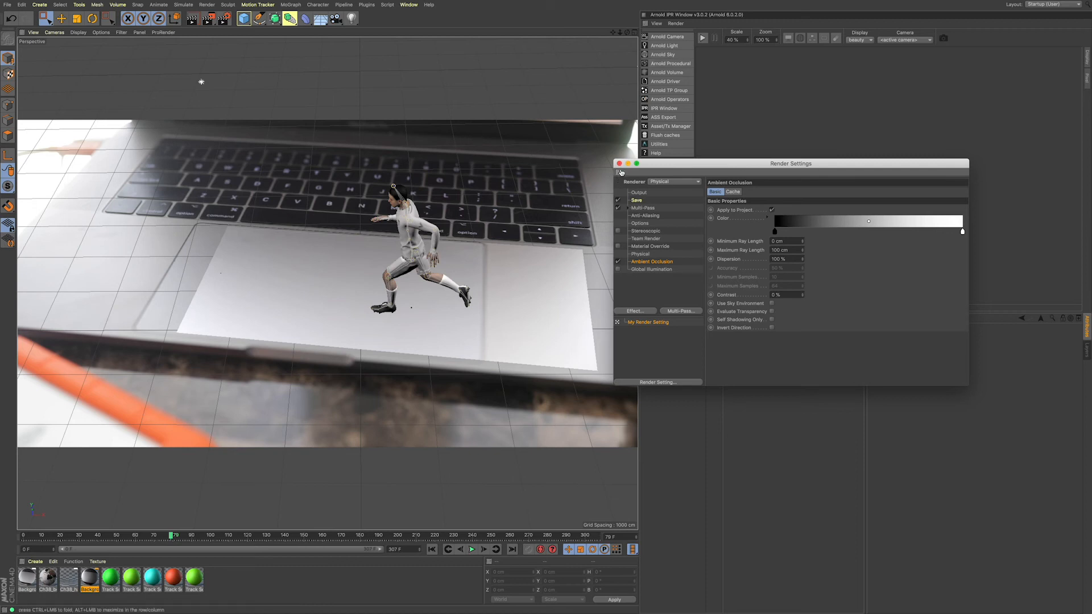
{"action": "left_click_drag", "start_coordinate": [623, 165], "coordinate": [621, 165]}
{"action": "left_click", "coordinate": [618, 164]}
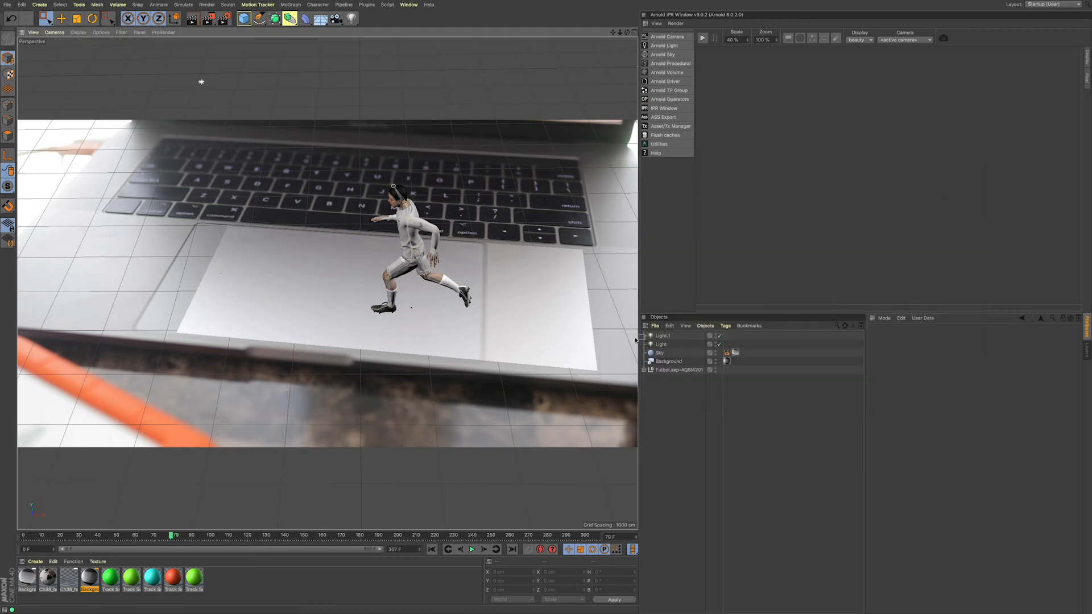
{"action": "left_click", "coordinate": [716, 361]}
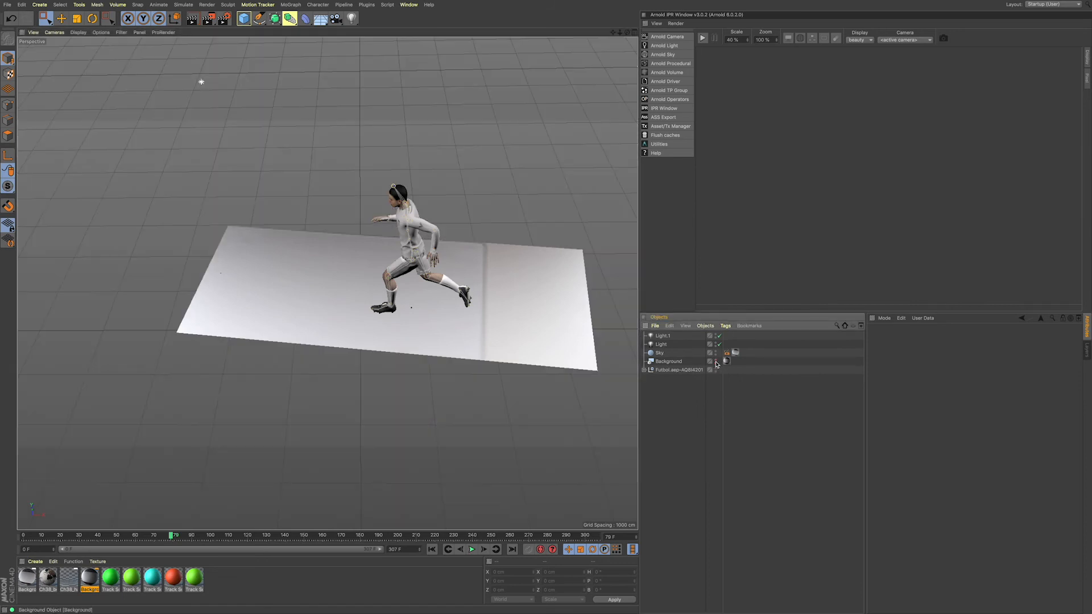
Step: Play the animation from the first frame, stop it early, and preview-render the runner in the viewport
{"action": "scroll", "coordinate": [589, 346], "scroll_direction": "down", "scroll_amount": 5}
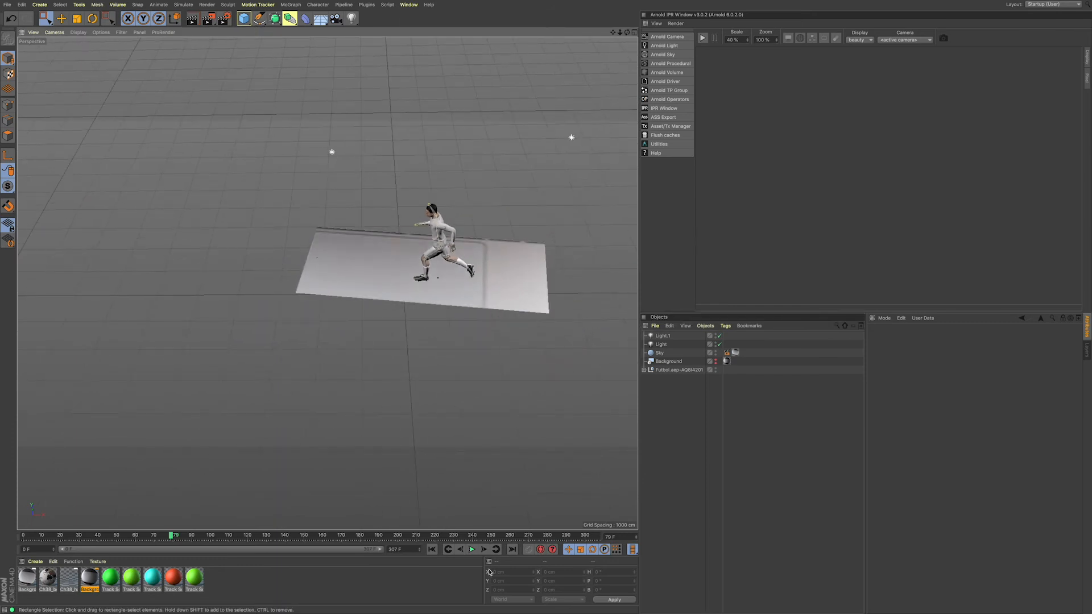
{"action": "left_click", "coordinate": [433, 550]}
{"action": "left_click", "coordinate": [472, 550]}
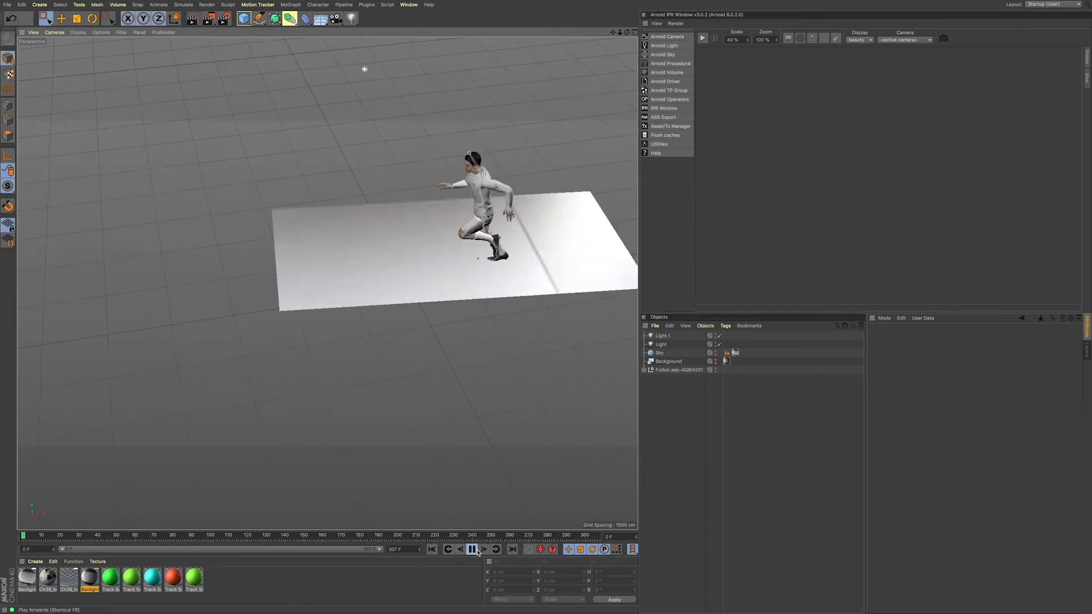
{"action": "left_click", "coordinate": [472, 550]}
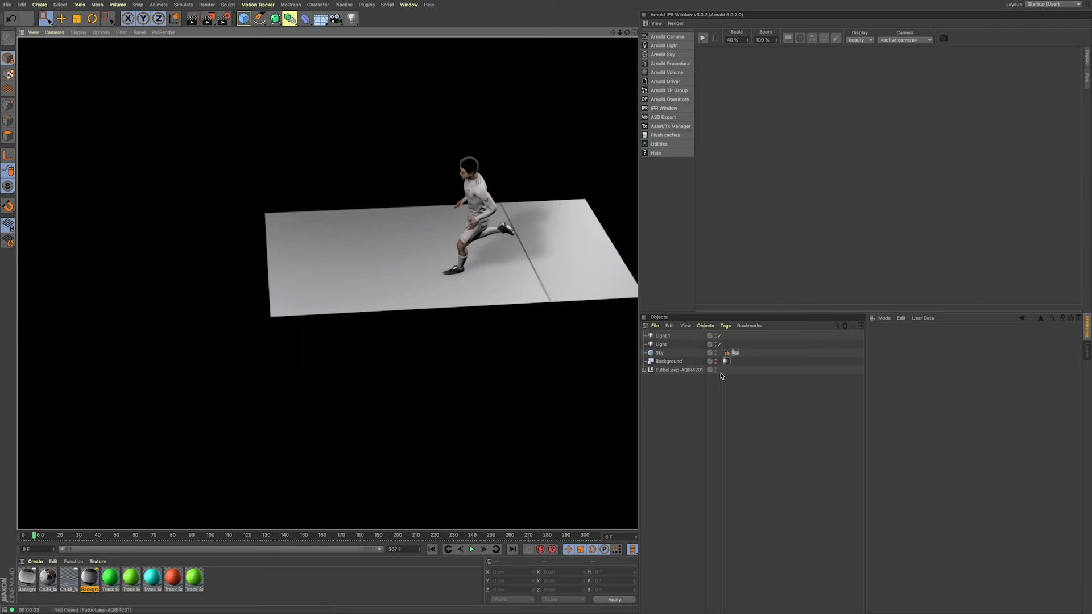
Step: Render the animation to the Picture Viewer and fit the image to the screen
{"action": "left_click", "coordinate": [208, 21]}
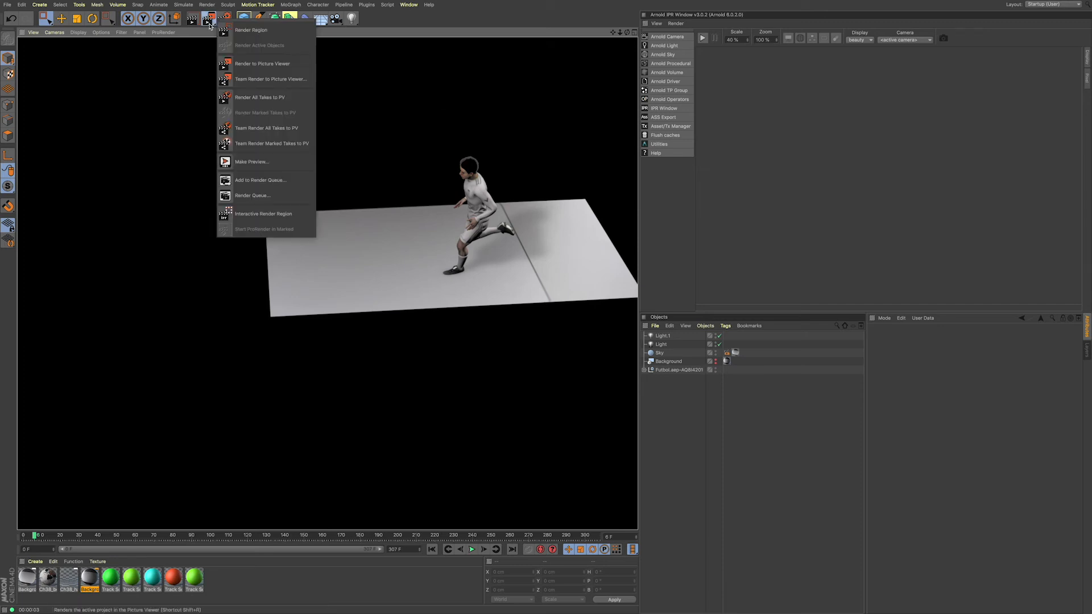
{"action": "left_click", "coordinate": [304, 70]}
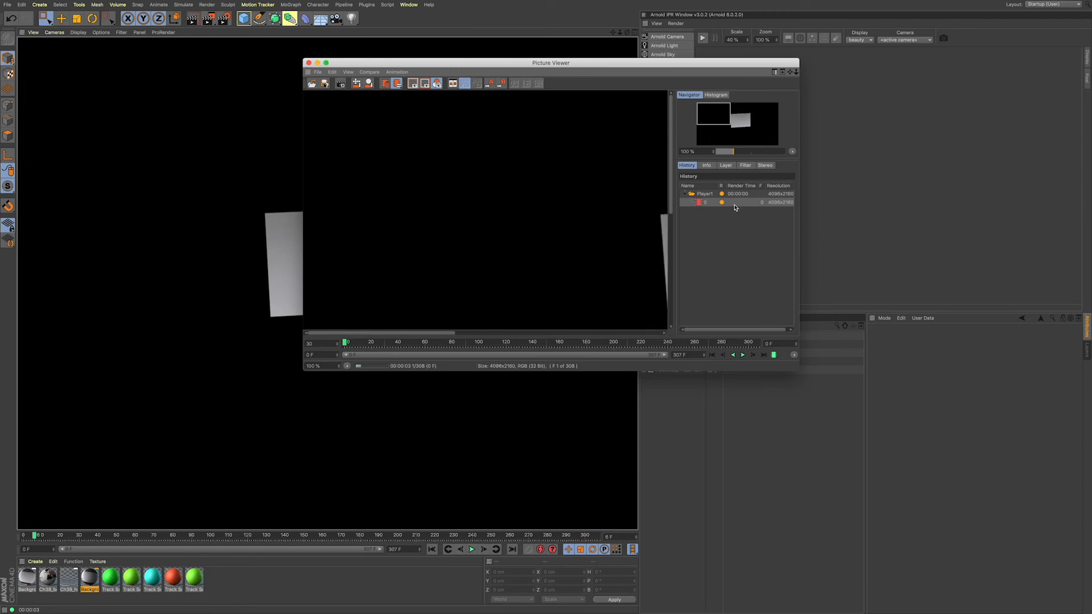
{"action": "left_click", "coordinate": [347, 367]}
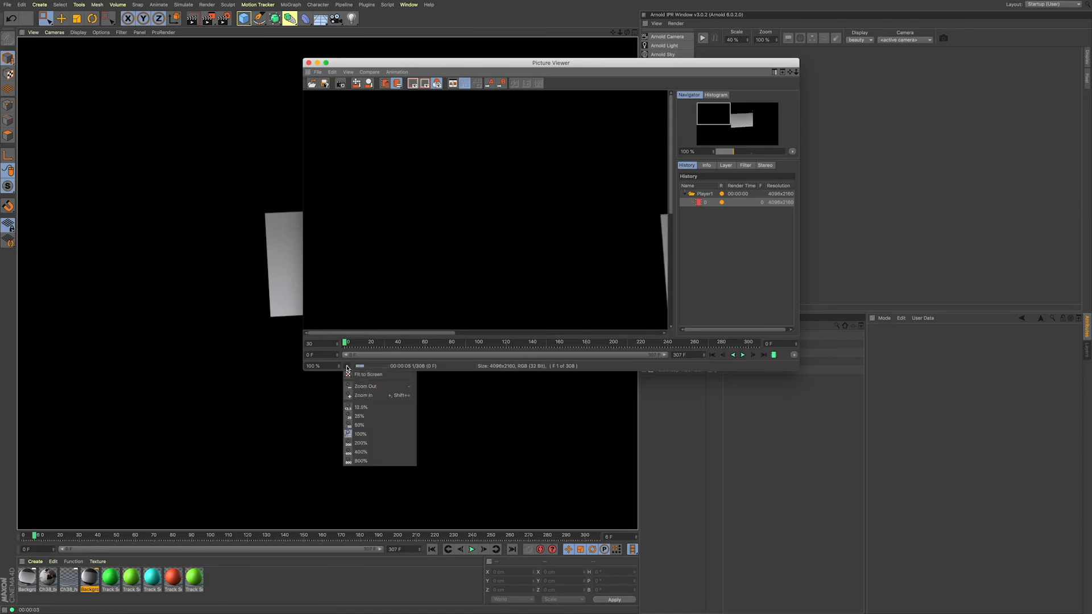
{"action": "left_click", "coordinate": [366, 375]}
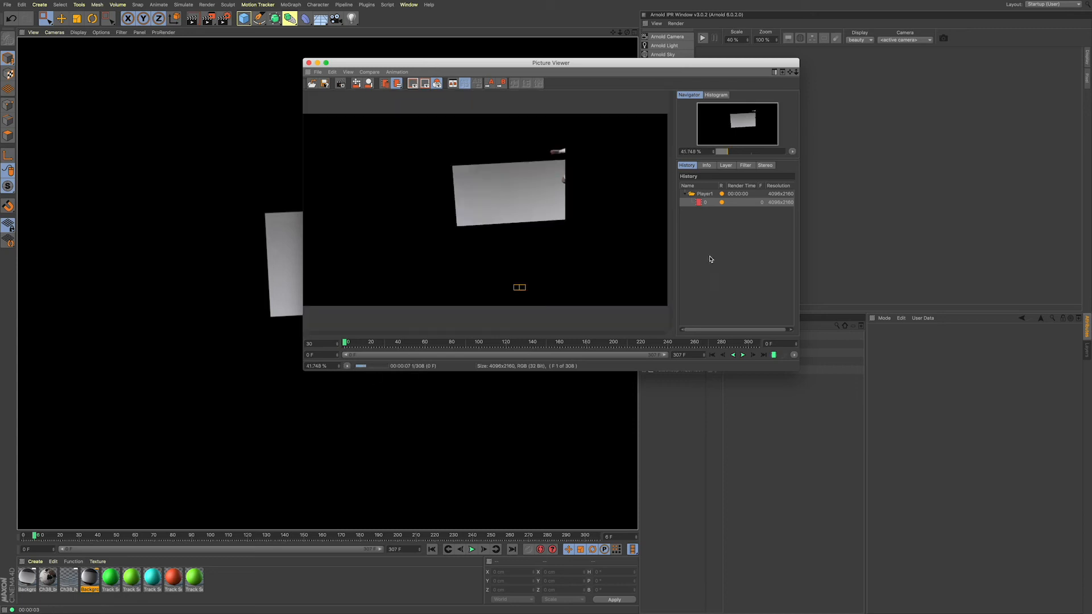
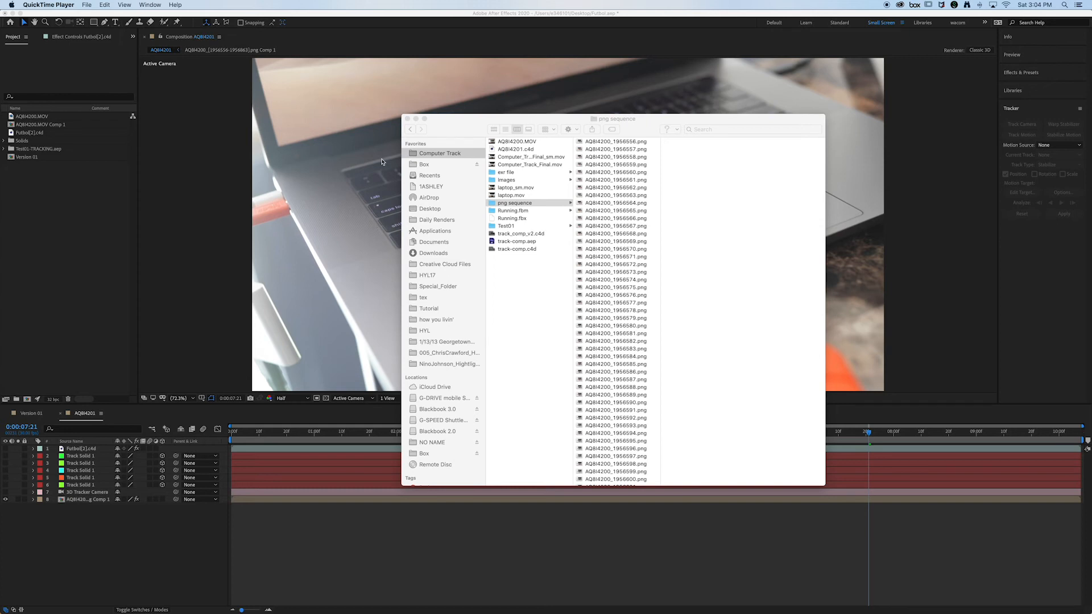
Step: Look through the rendered Walking_Soccer frames in the exr file folder and close the file window
{"action": "left_click_drag", "start_coordinate": [447, 132], "coordinate": [432, 132]}
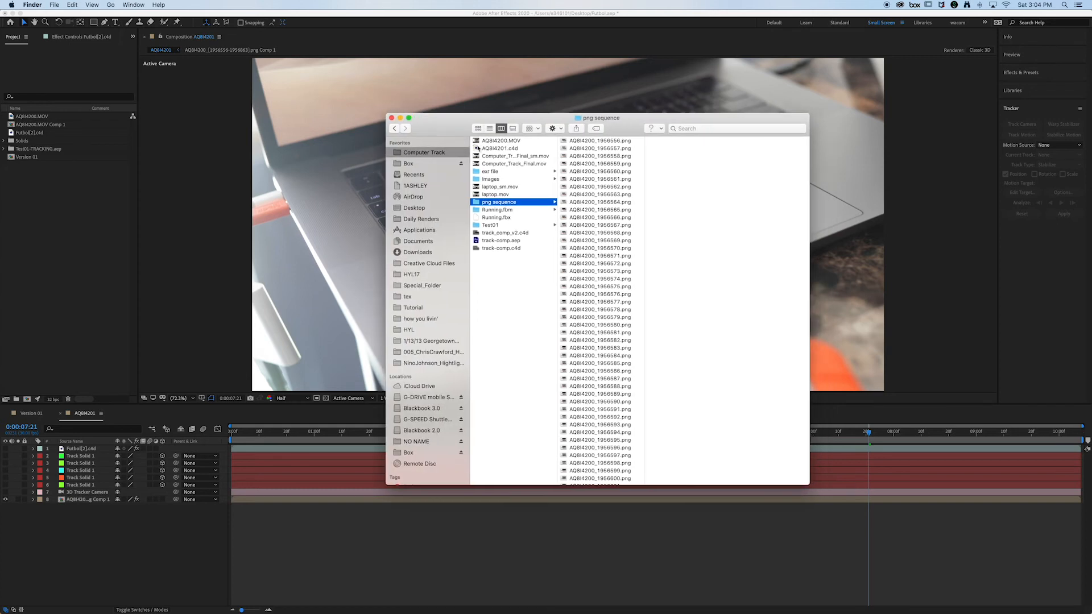
{"action": "left_click", "coordinate": [503, 173]}
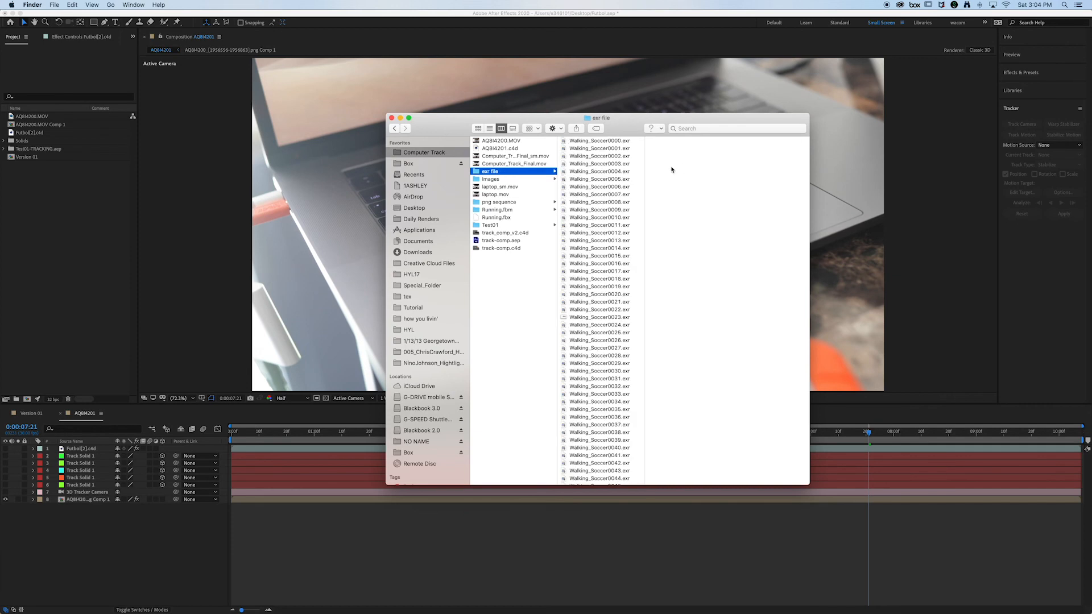
{"action": "scroll", "coordinate": [606, 154], "scroll_direction": "down", "scroll_amount": 10}
{"action": "scroll", "coordinate": [591, 160], "scroll_direction": "up", "scroll_amount": 10}
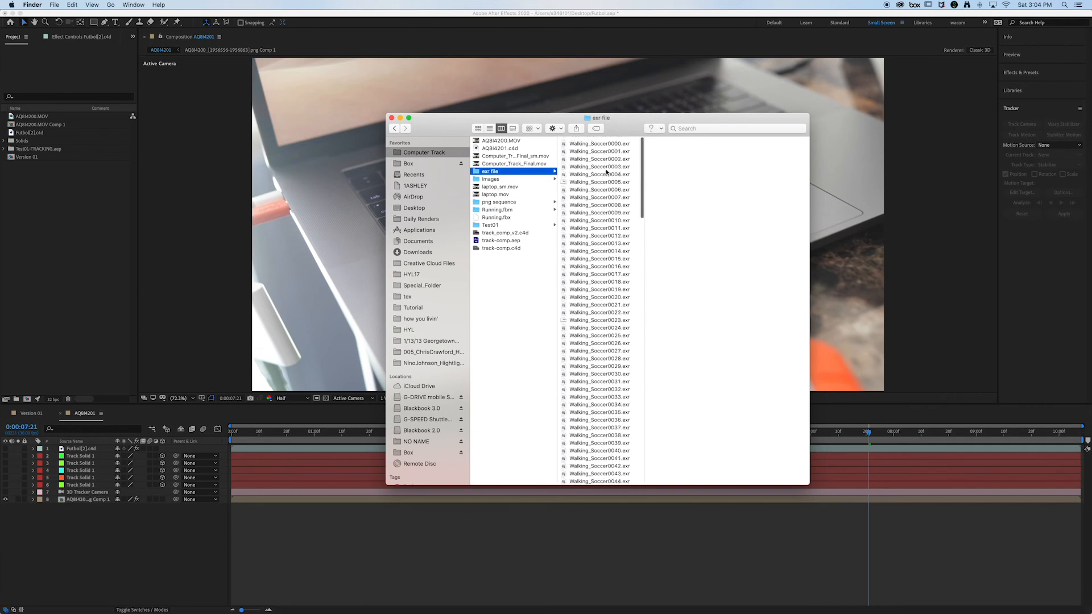
{"action": "left_click_drag", "start_coordinate": [424, 120], "coordinate": [449, 120]}
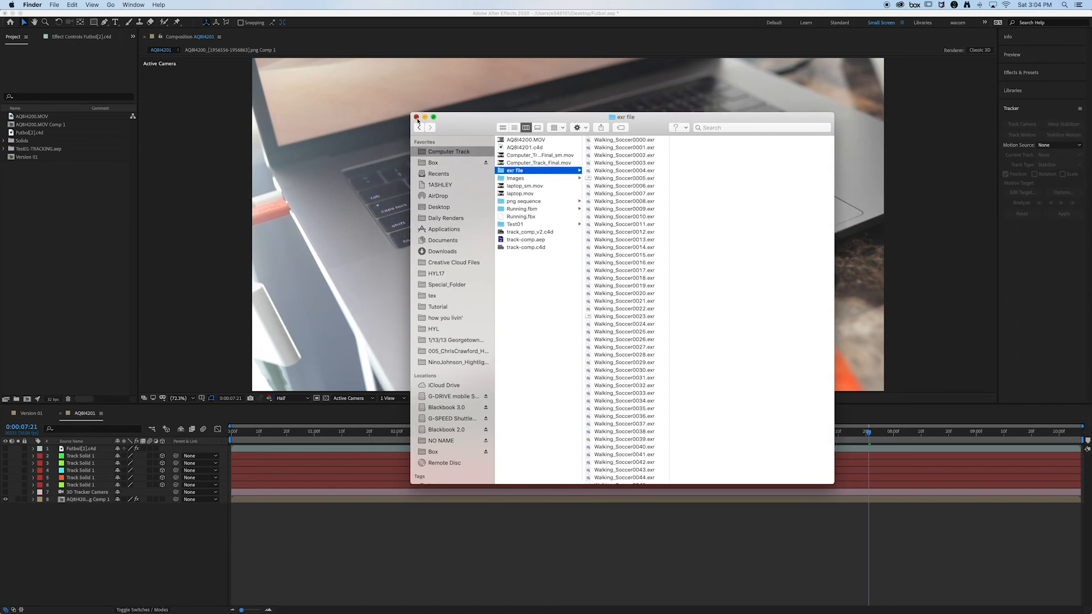
{"action": "left_click", "coordinate": [417, 118]}
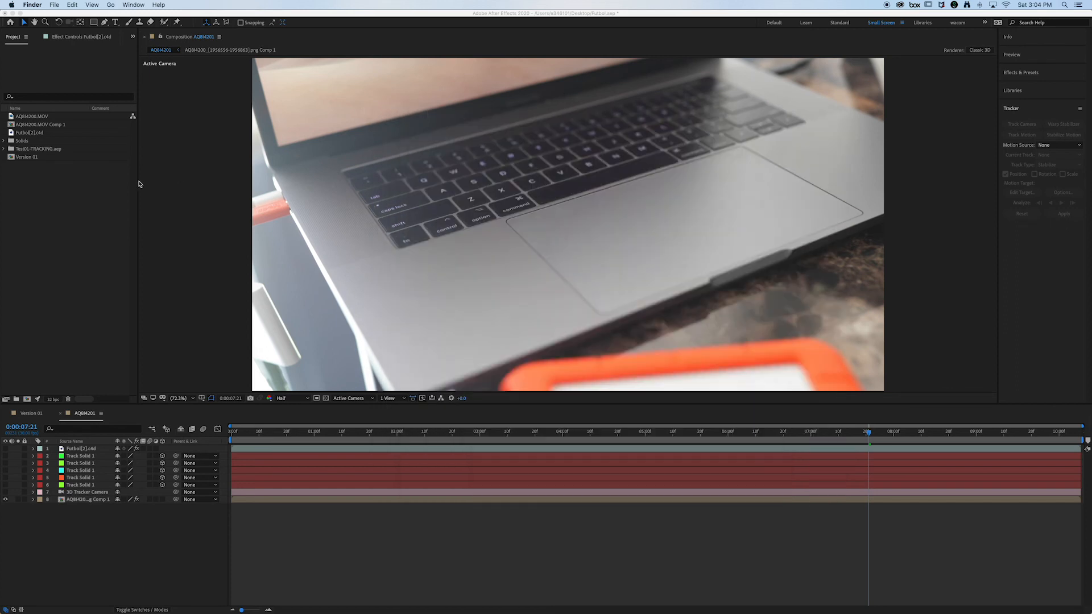
Step: Import the Walking_Soccer frames from the exr file folder in Computer Track as an OpenEXR sequence, starting from Walking_Soccer0000.exr
{"action": "left_click", "coordinate": [56, 15]}
{"action": "left_click", "coordinate": [73, 5]}
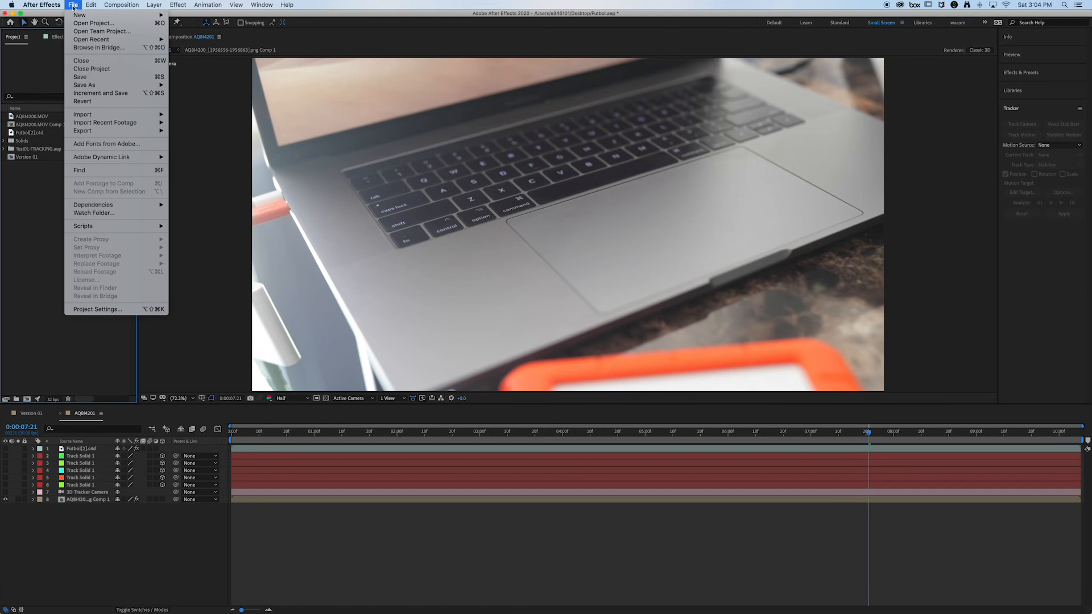
{"action": "mouse_move", "coordinate": [131, 114]}
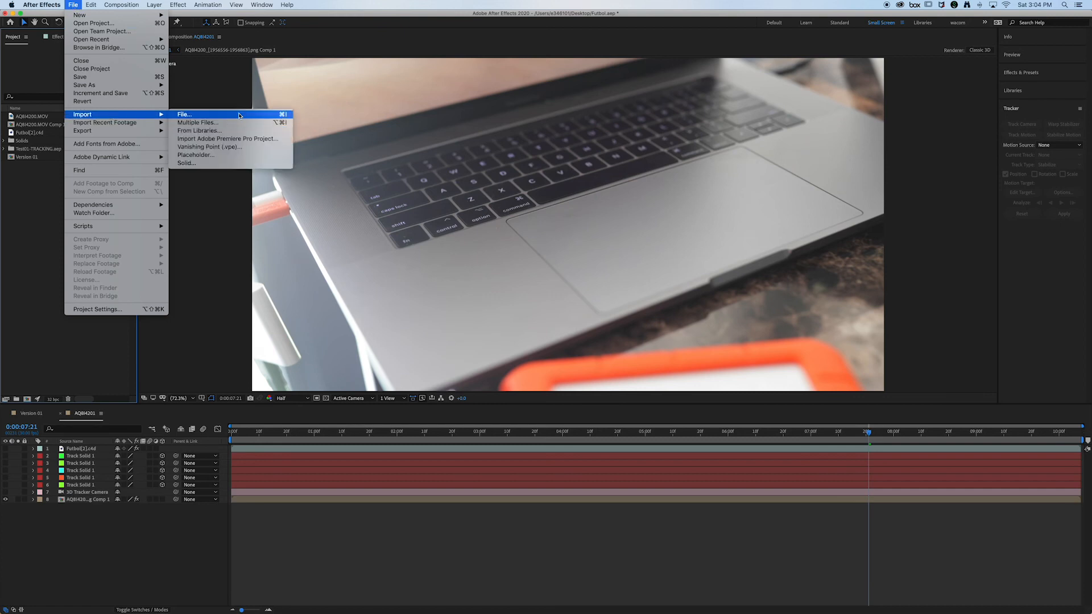
{"action": "left_click", "coordinate": [238, 116]}
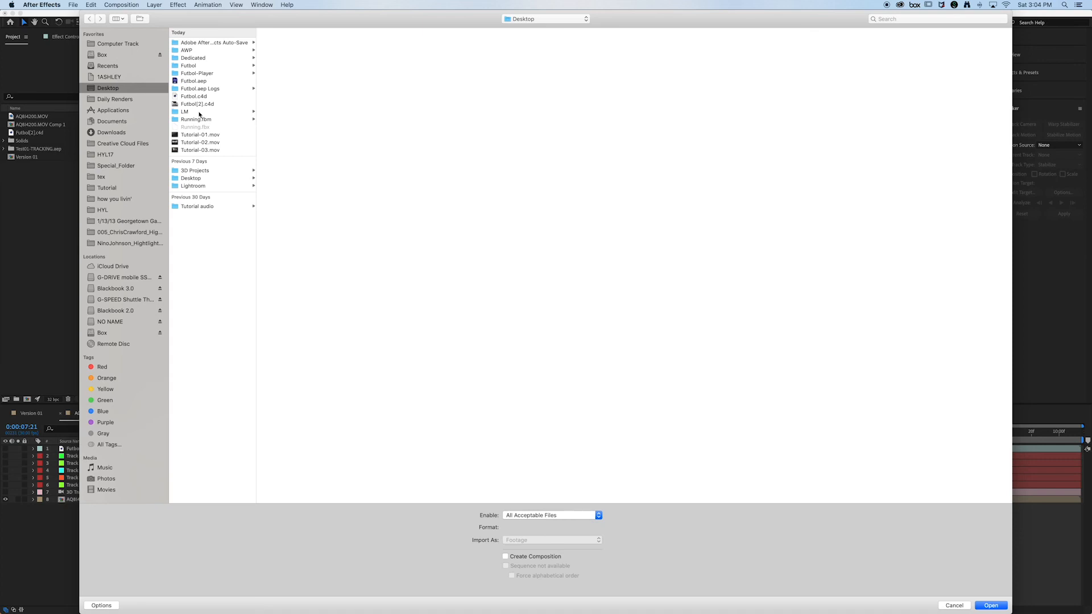
{"action": "left_click", "coordinate": [124, 44]}
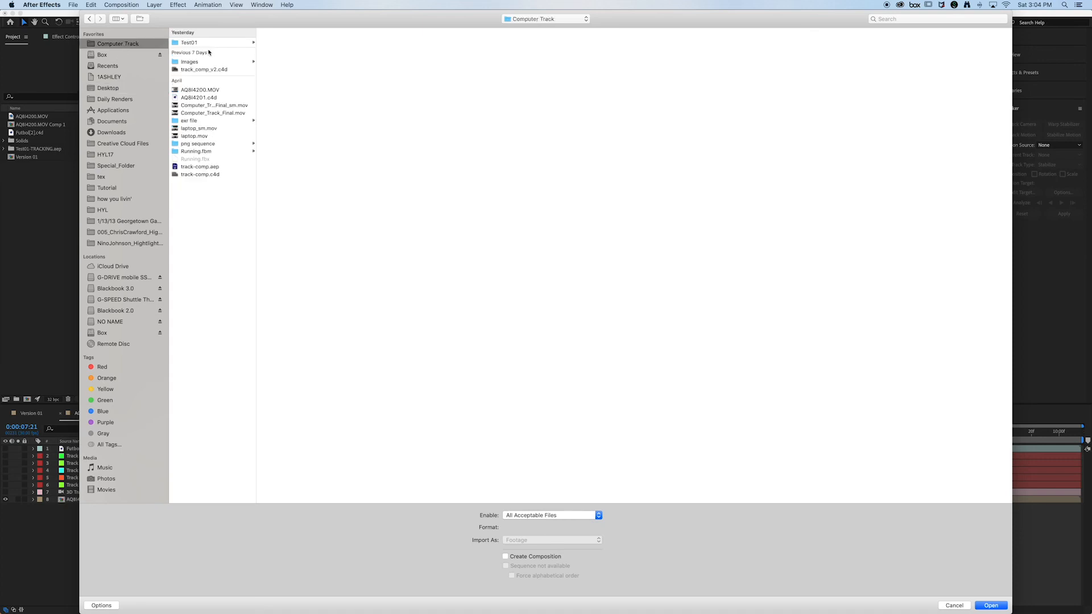
{"action": "left_click", "coordinate": [221, 121]}
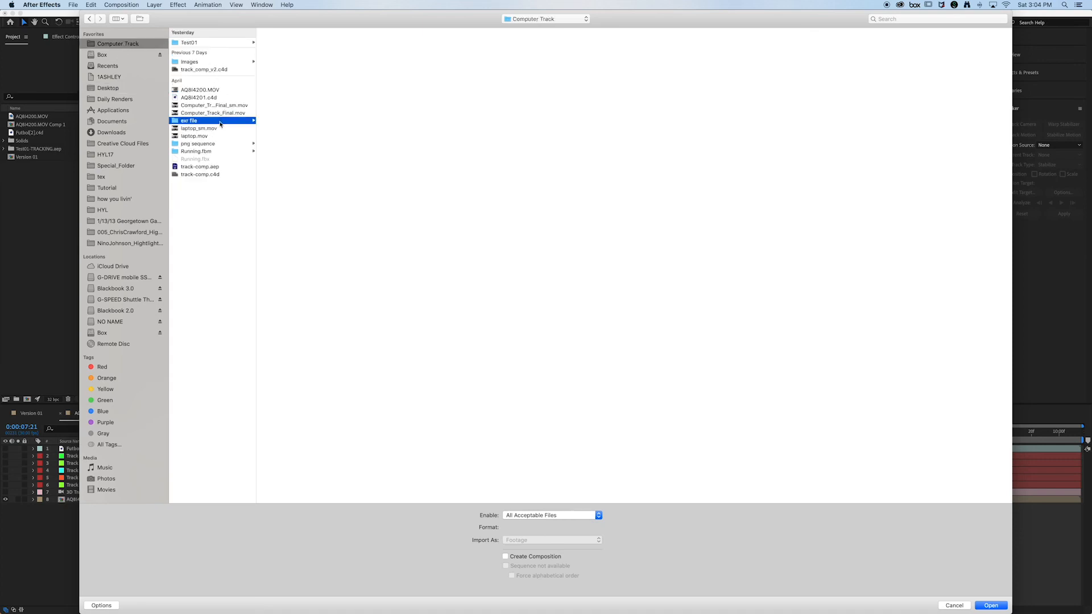
{"action": "left_click", "coordinate": [306, 43]}
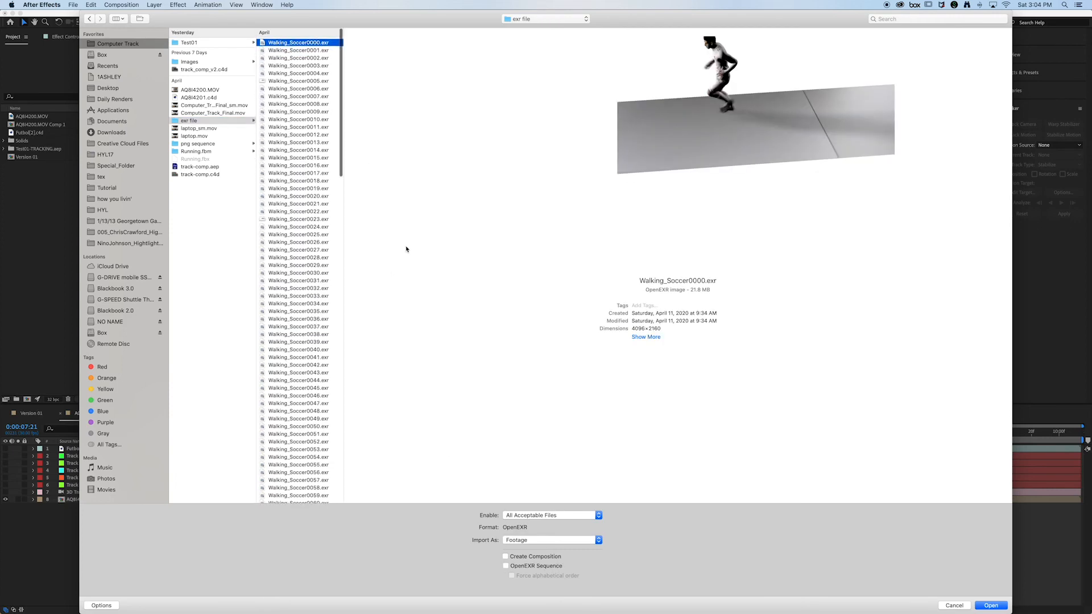
{"action": "left_click", "coordinate": [546, 566]}
{"action": "left_click", "coordinate": [989, 605]}
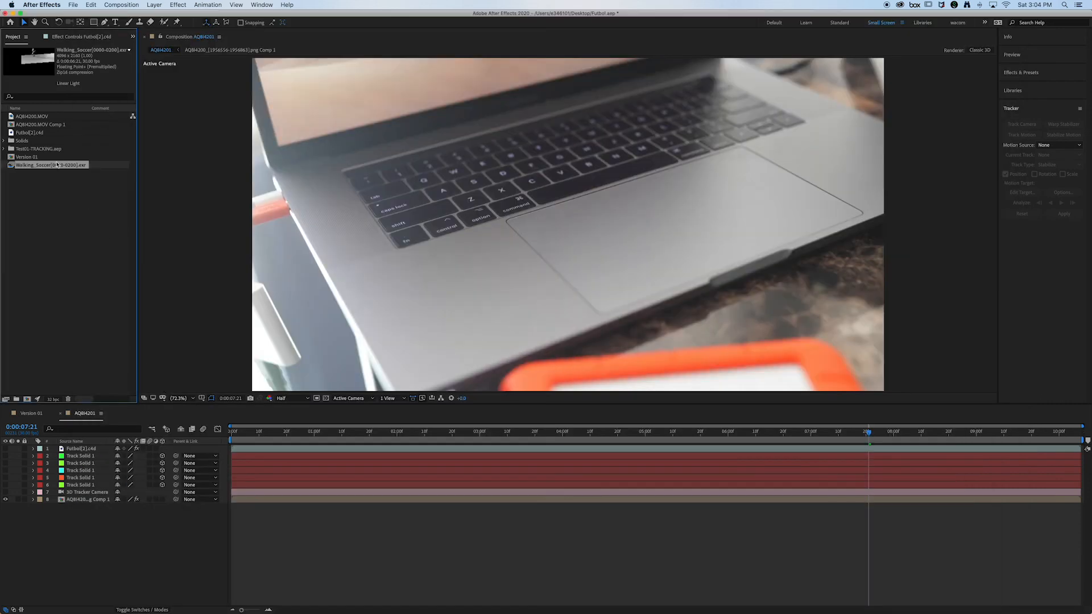
Step: Add the Walking_Soccer sequence directly above the laptop footage layer in the AQ8I4201 composition and scrub through it to check the composite
{"action": "left_click_drag", "start_coordinate": [57, 166], "coordinate": [117, 495]}
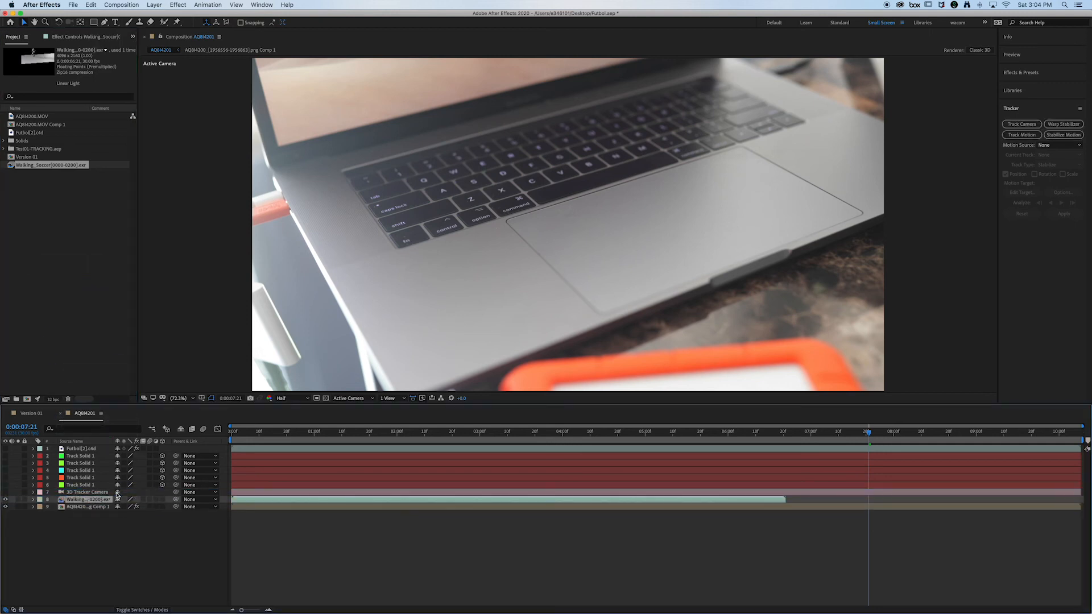
{"action": "left_click", "coordinate": [288, 444]}
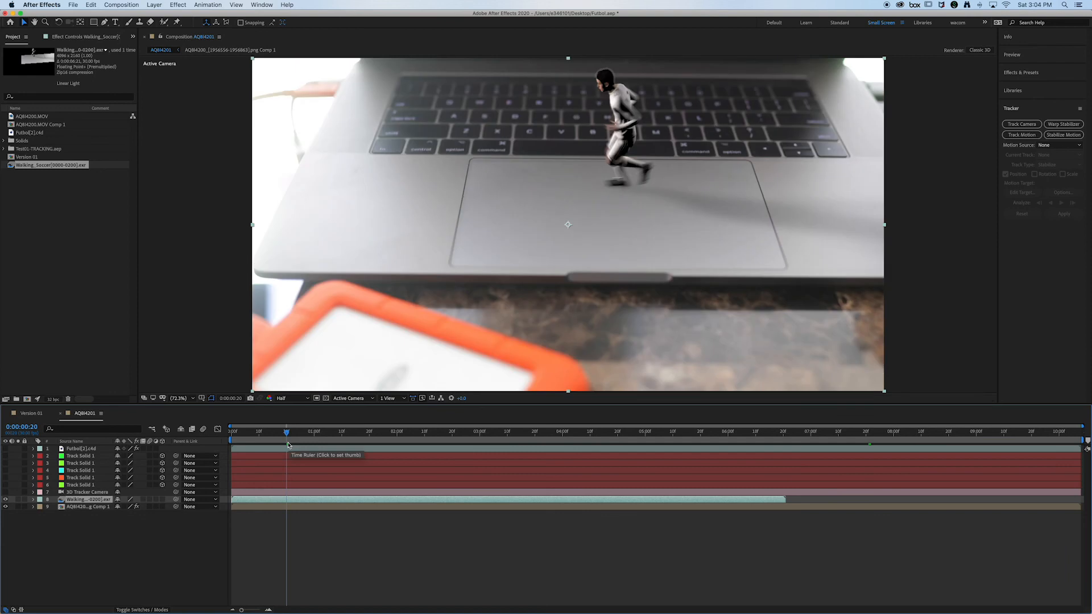
{"action": "left_click", "coordinate": [359, 437]}
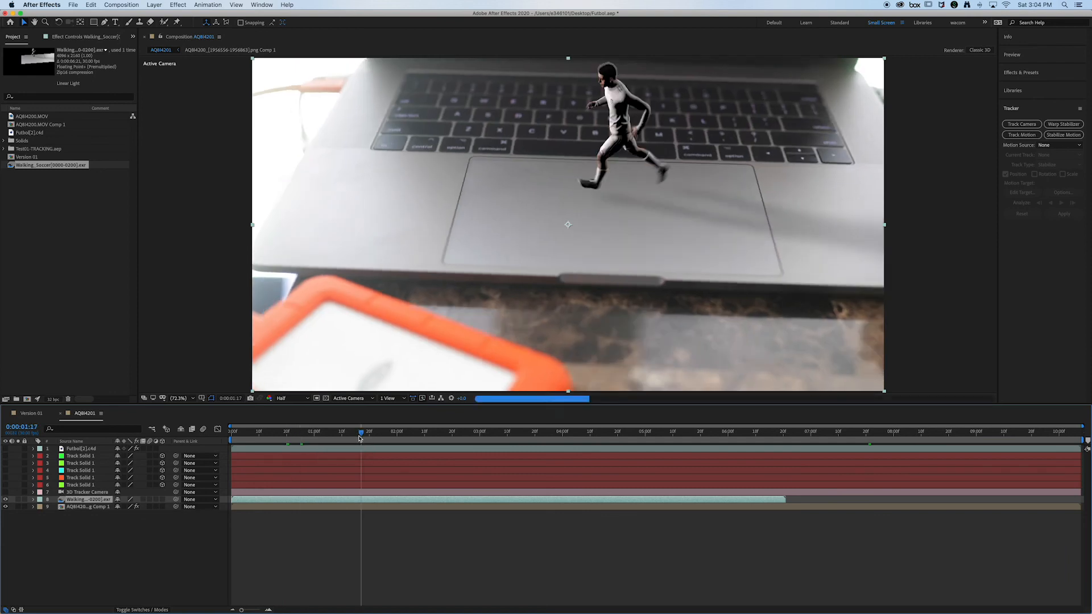
{"action": "left_click_drag", "start_coordinate": [359, 437], "coordinate": [450, 438]}
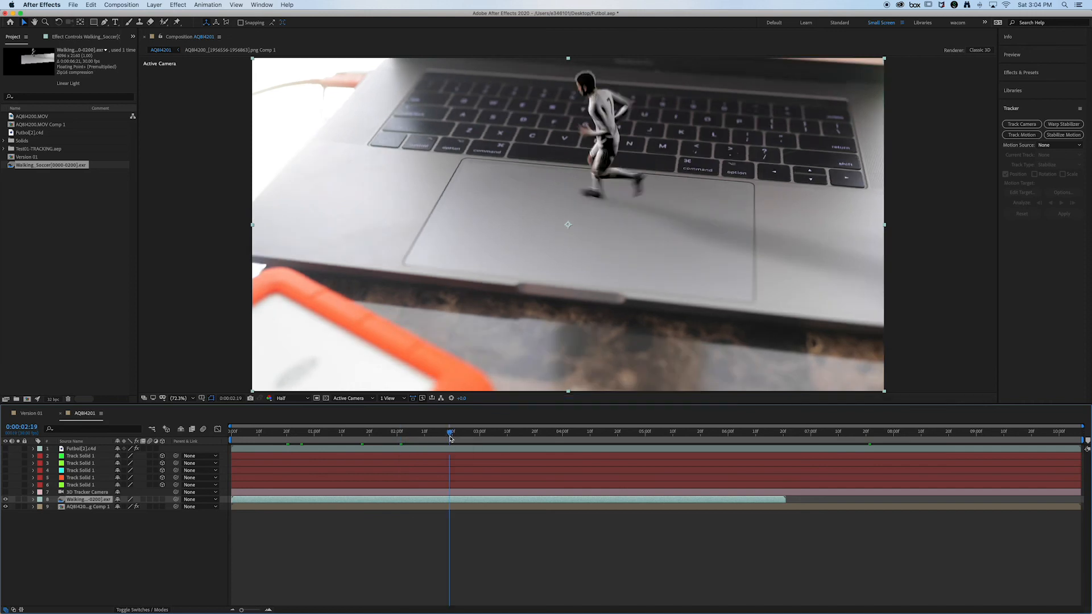
{"action": "left_click", "coordinate": [505, 439]}
{"action": "left_click", "coordinate": [534, 439]}
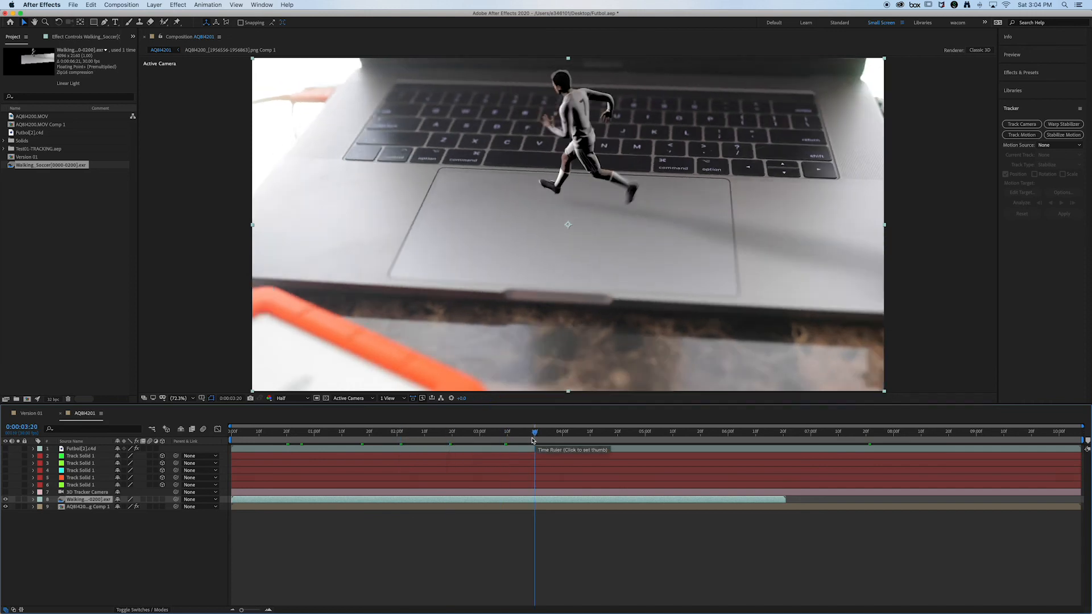
{"action": "left_click", "coordinate": [583, 438]}
{"action": "left_click", "coordinate": [620, 438]}
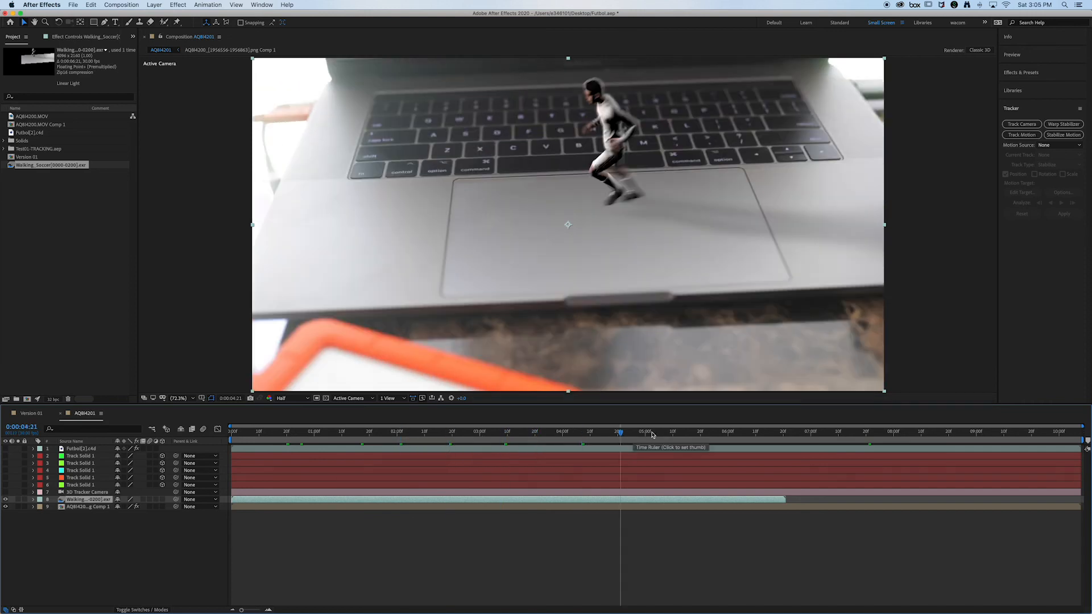
{"action": "left_click", "coordinate": [722, 435]}
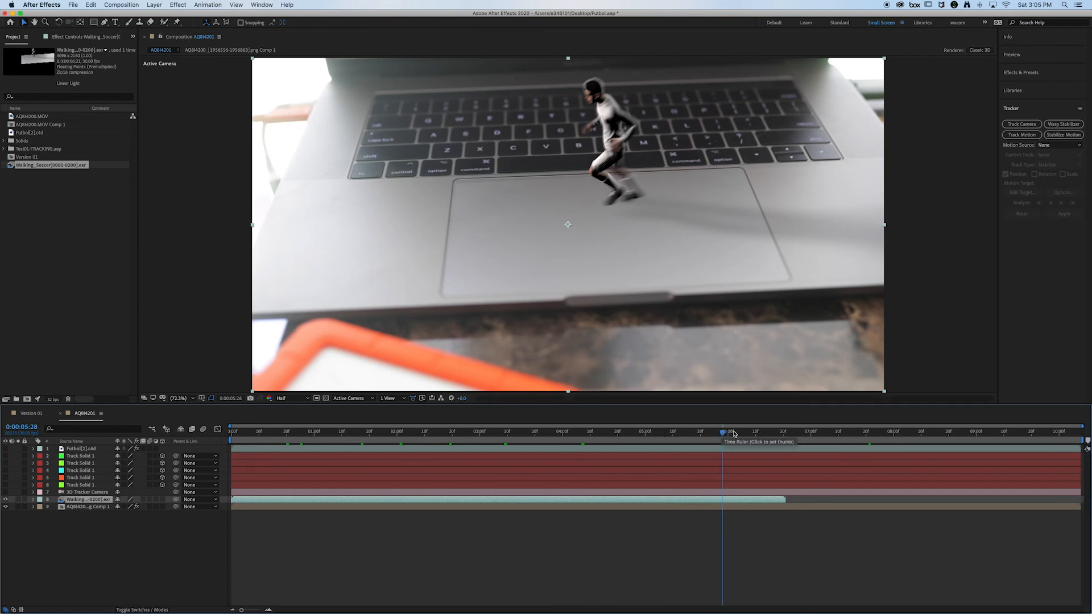
{"action": "left_click", "coordinate": [769, 436]}
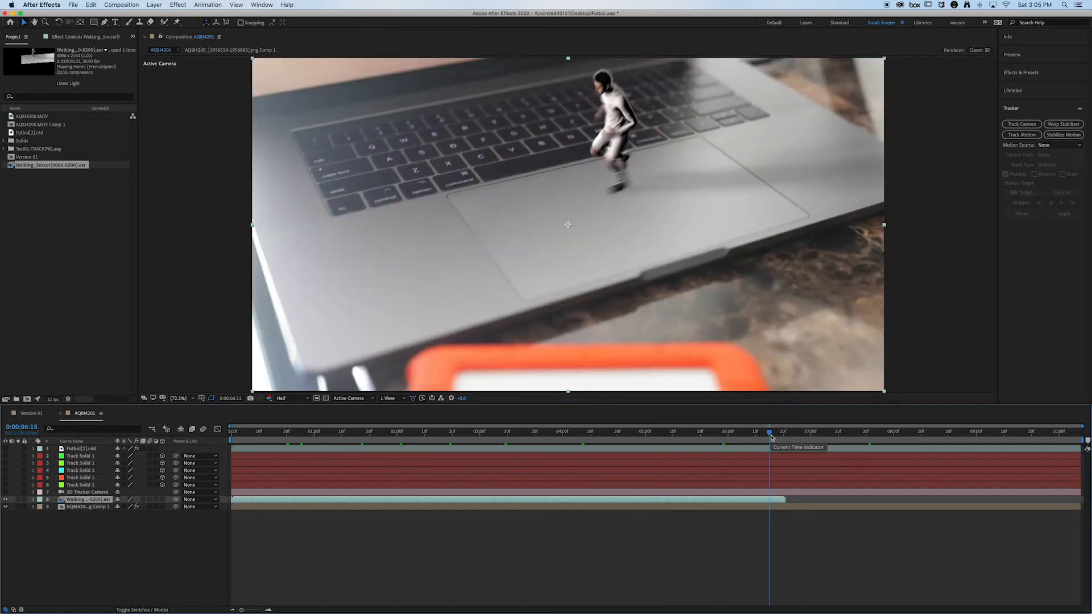
Step: End the work area at 0:00:06:20, near the end of the Walking_Soccer layer, and trim the composition to the work area
{"action": "left_click_drag", "start_coordinate": [772, 437], "coordinate": [783, 436]}
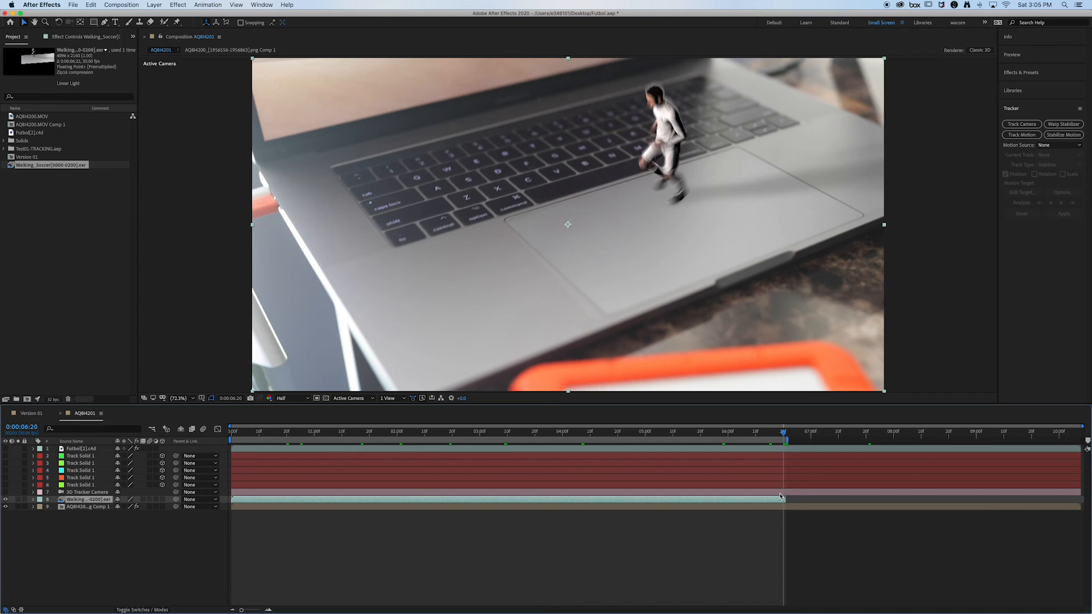
{"action": "left_click", "coordinate": [113, 5]}
{"action": "left_click", "coordinate": [149, 44]}
{"action": "left_click", "coordinate": [130, 4]}
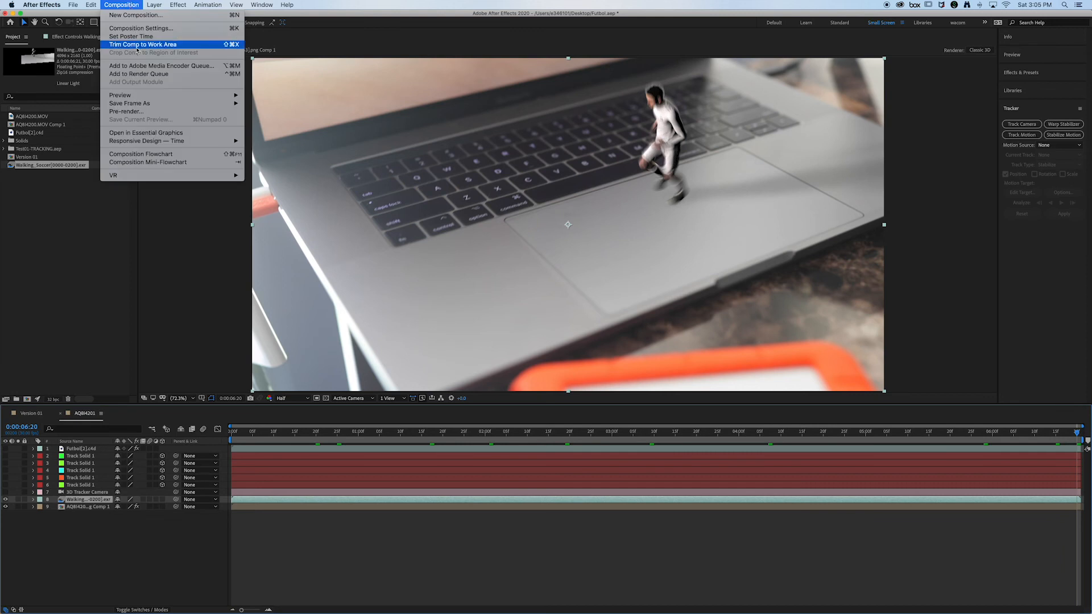
{"action": "left_click", "coordinate": [421, 512]}
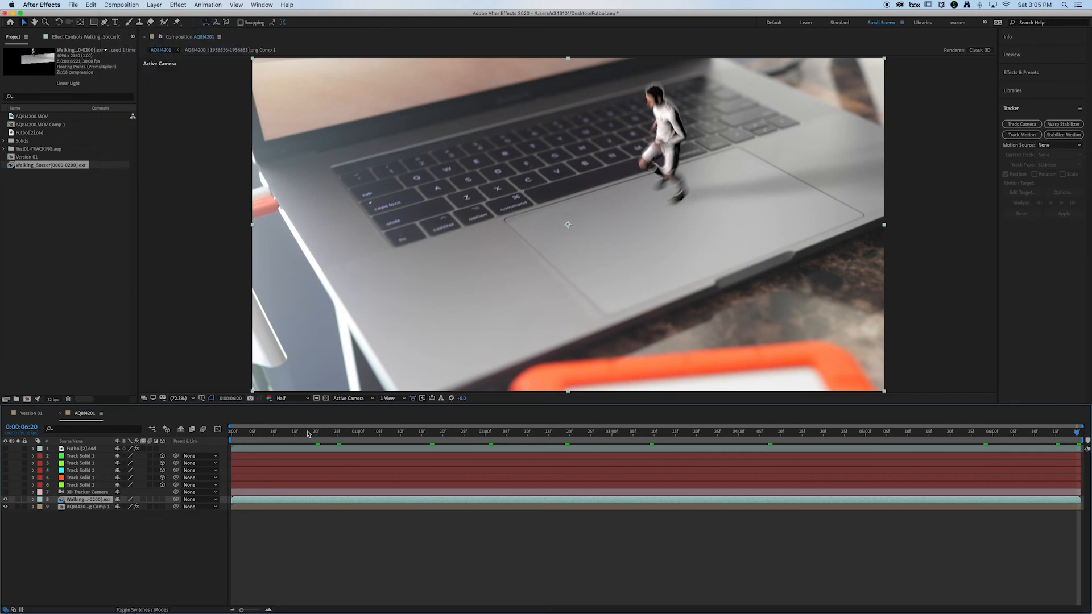
Step: Scrub back and forth through the trimmed composition to review the runner against the footage and deselect the layer
{"action": "left_click_drag", "start_coordinate": [307, 433], "coordinate": [543, 440]}
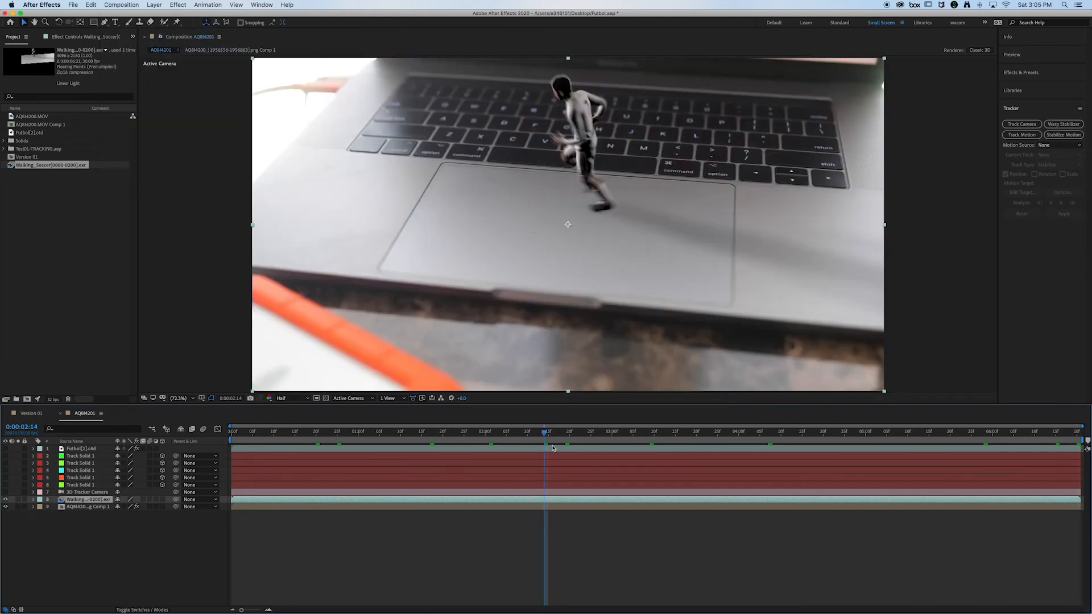
{"action": "left_click_drag", "start_coordinate": [713, 436], "coordinate": [391, 436]}
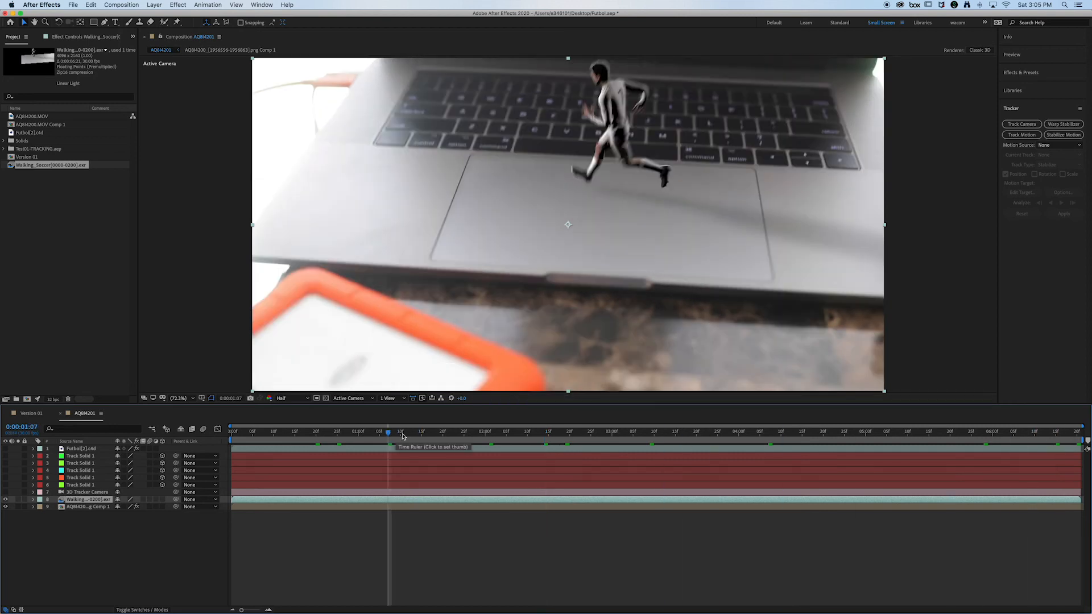
{"action": "left_click", "coordinate": [535, 550]}
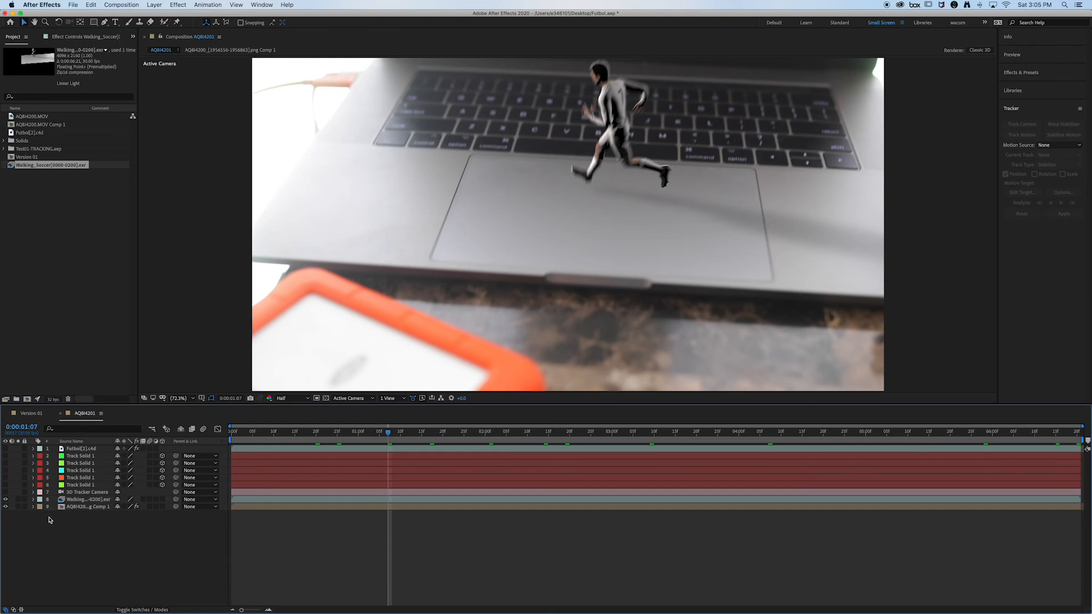
Step: Mark the five Track Solid layers and the 3D Tracker Camera as shy and hide the shy layers from the timeline
{"action": "left_click", "coordinate": [79, 492]}
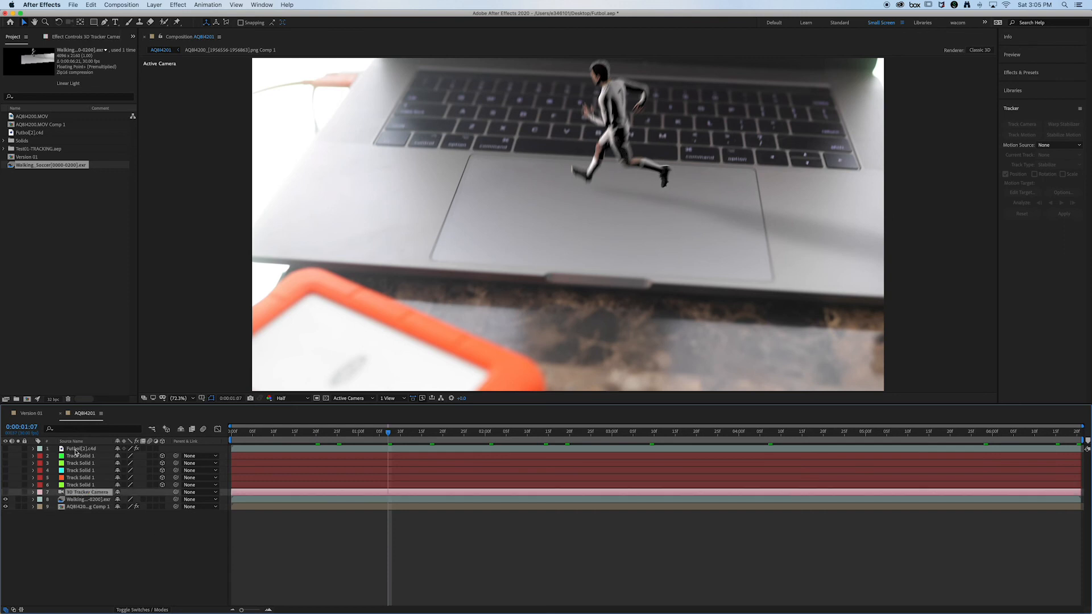
{"action": "left_click", "coordinate": [82, 457], "text": "shift"}
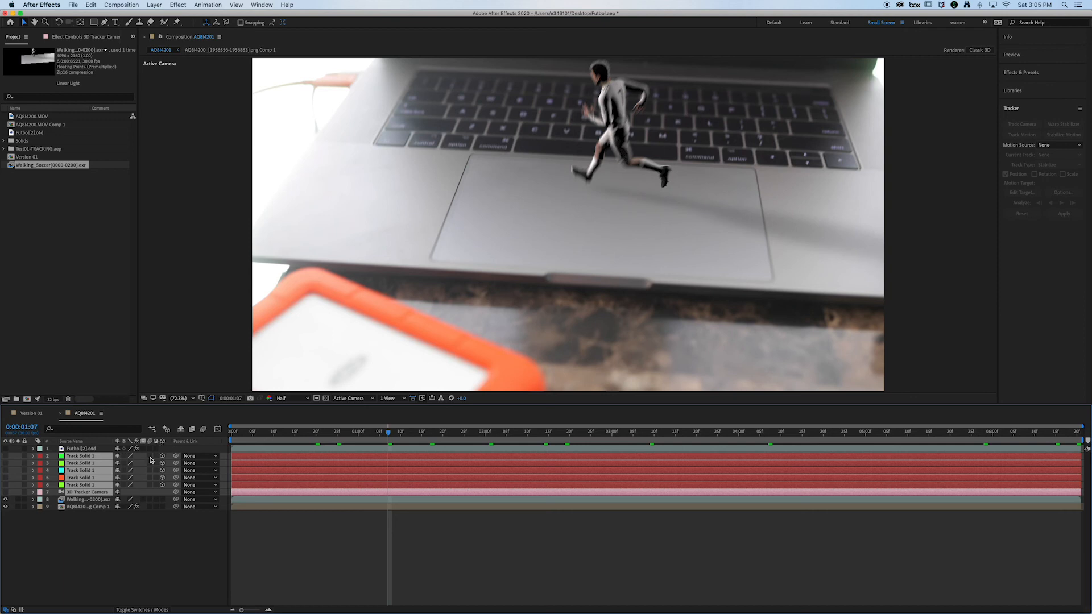
{"action": "left_click", "coordinate": [117, 457]}
{"action": "left_click", "coordinate": [182, 431]}
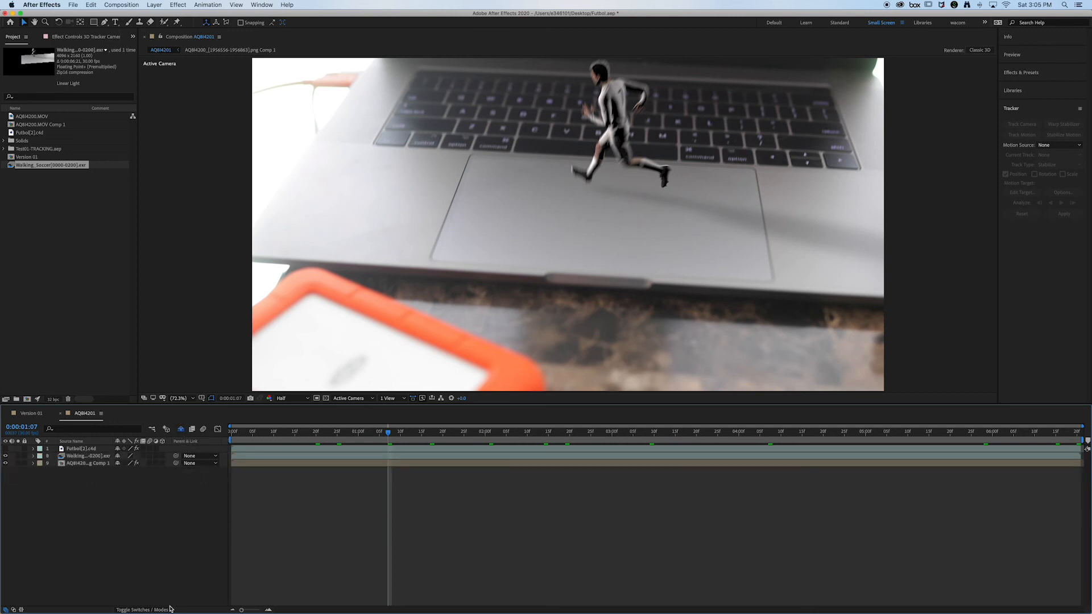
{"action": "left_click", "coordinate": [183, 430]}
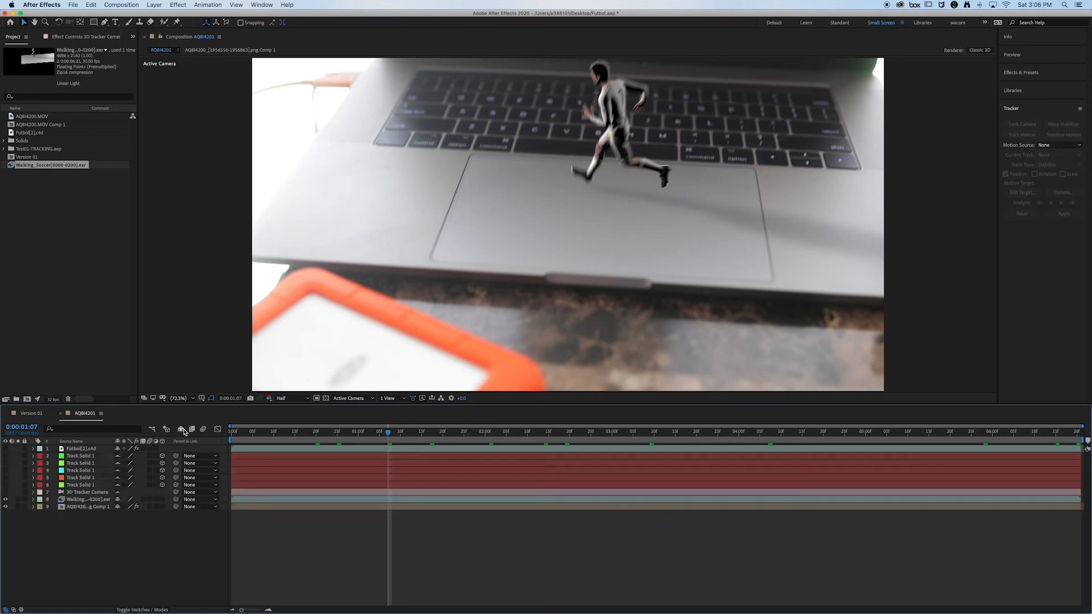
{"action": "left_click", "coordinate": [183, 430]}
{"action": "left_click", "coordinate": [183, 431]}
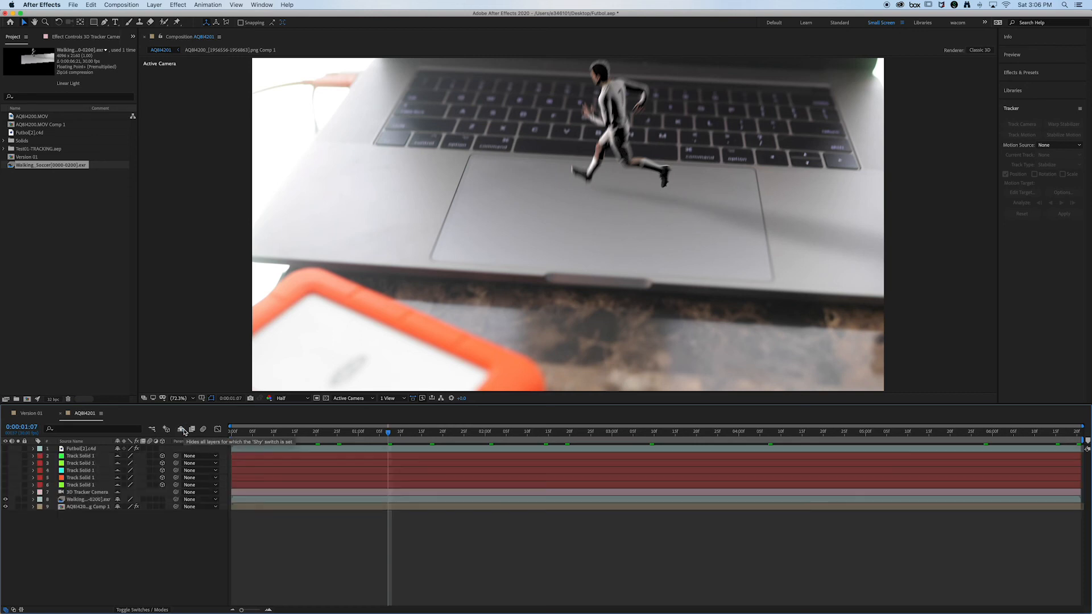
{"action": "left_click", "coordinate": [183, 431]}
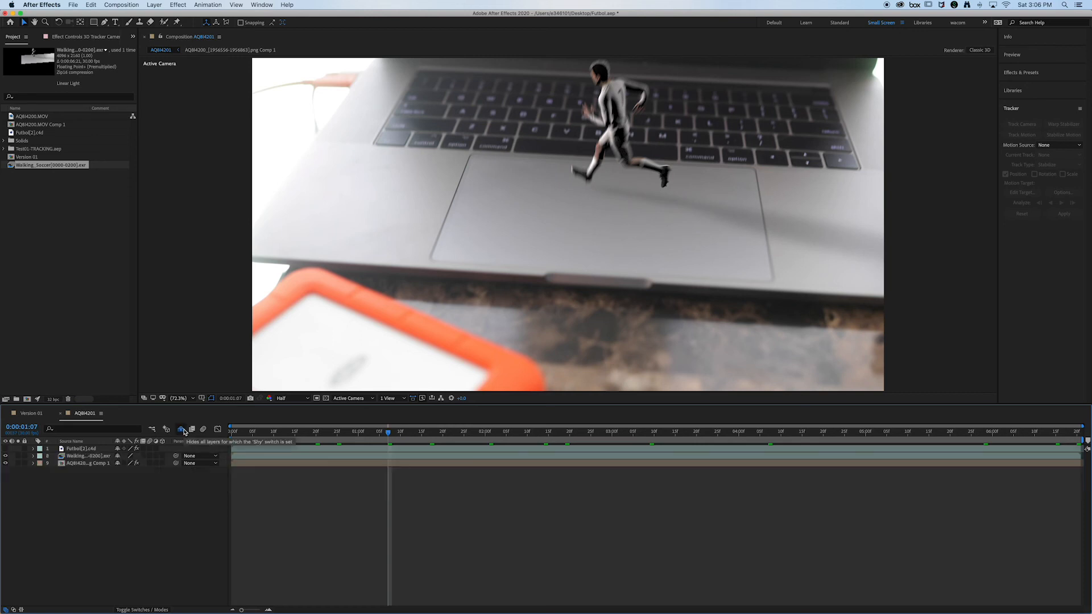
Step: Turn on the visibility of the Futbol[2].c4d layer and go to 0:00:01:17 to compare it with the EXR runner
{"action": "left_click", "coordinate": [67, 449]}
{"action": "left_click", "coordinate": [6, 449]}
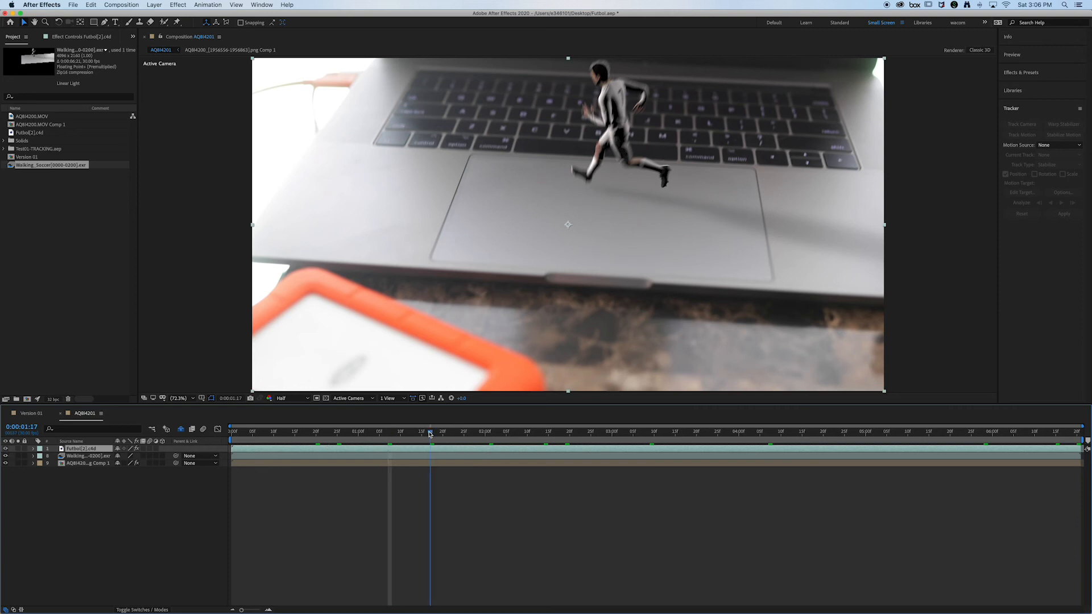
{"action": "left_click", "coordinate": [430, 432]}
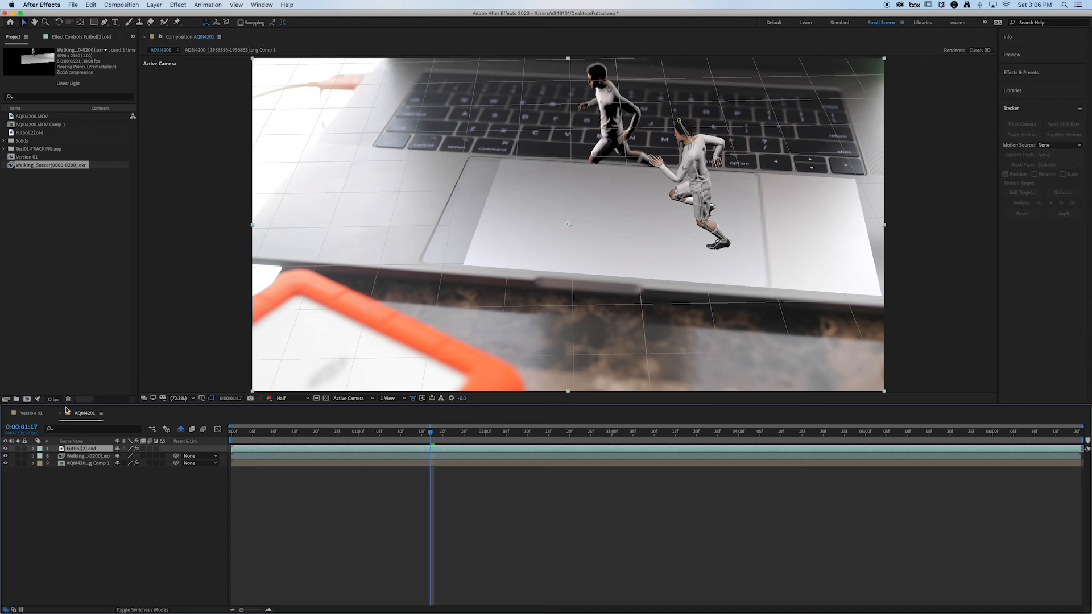
Step: Toggle the visibility of the Futbol[2].c4d layer to compare the runners, and delete that layer
{"action": "left_click", "coordinate": [6, 450]}
{"action": "left_click", "coordinate": [5, 450]}
{"action": "left_click", "coordinate": [6, 449]}
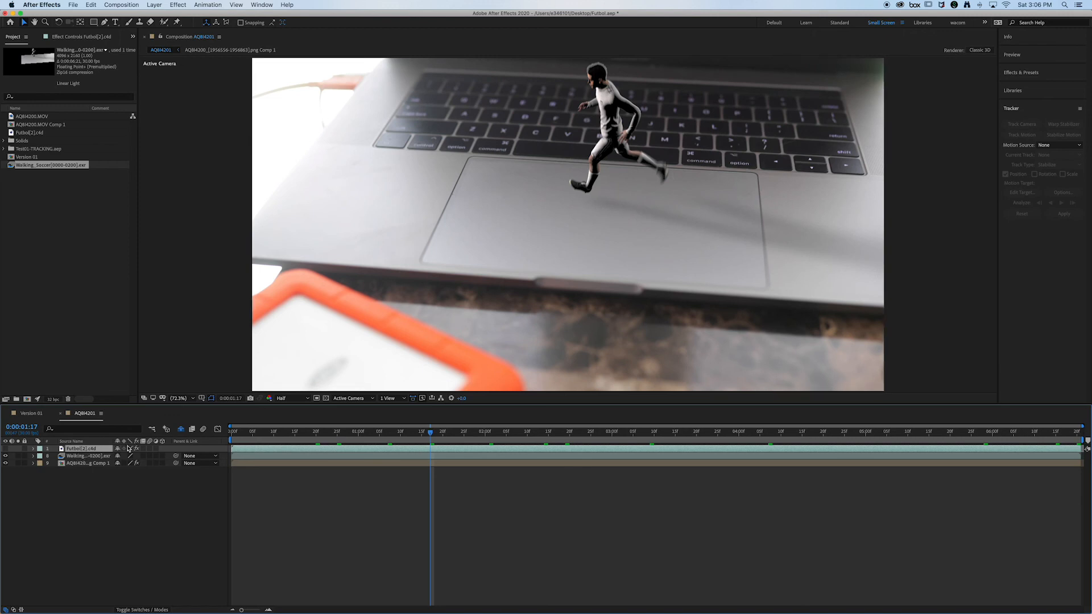
{"action": "key", "text": "Delete"}
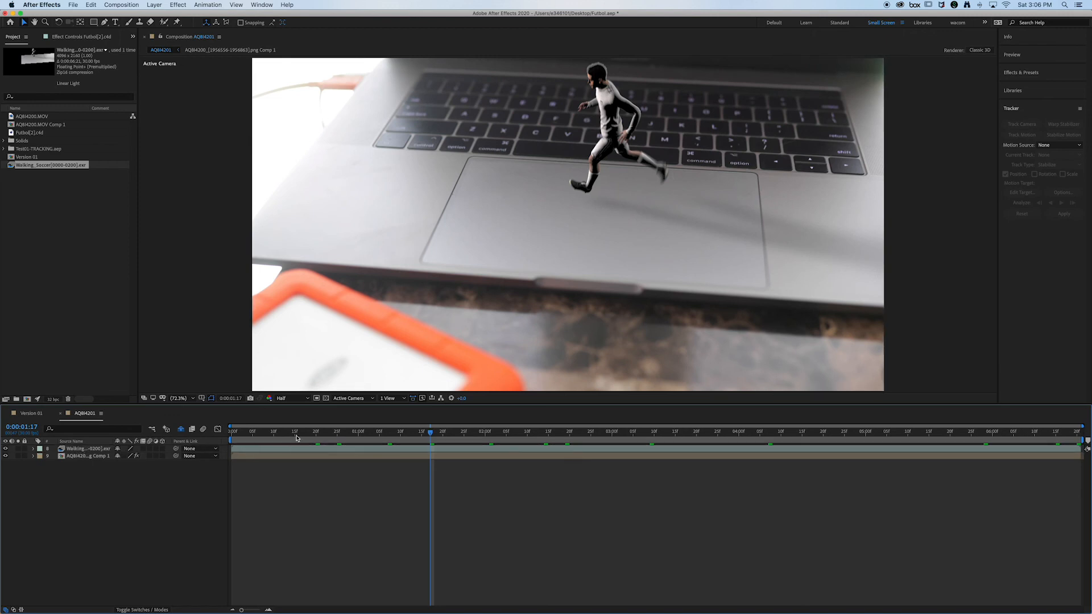
Step: Apply the Curves effect to the Walking_Soccer layer at 0:00:03:29 and raise the upper part of its RGB curve
{"action": "left_click", "coordinate": [249, 433]}
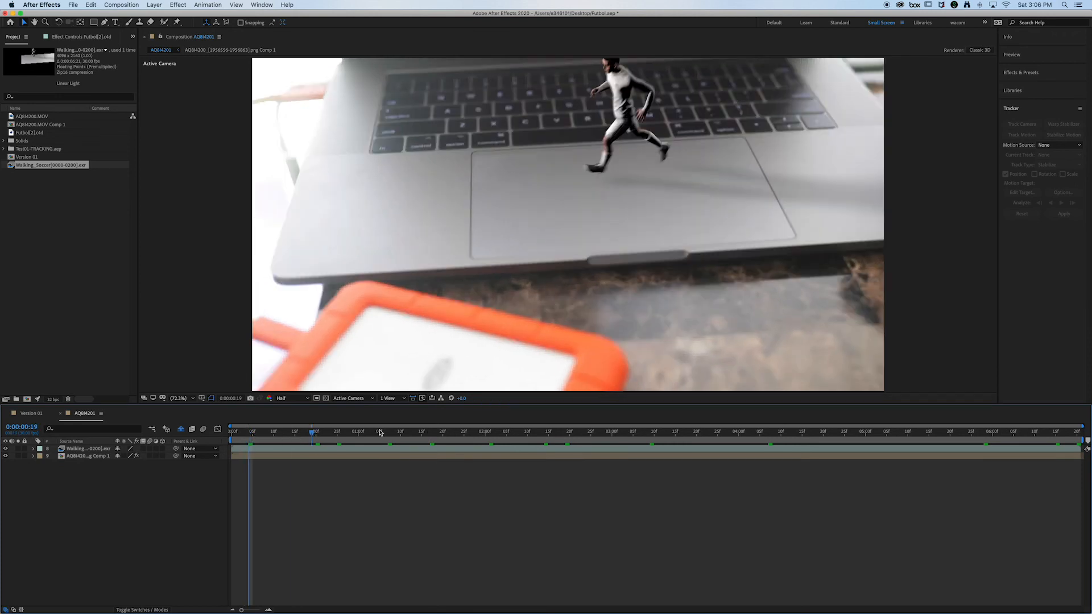
{"action": "left_click", "coordinate": [734, 427]}
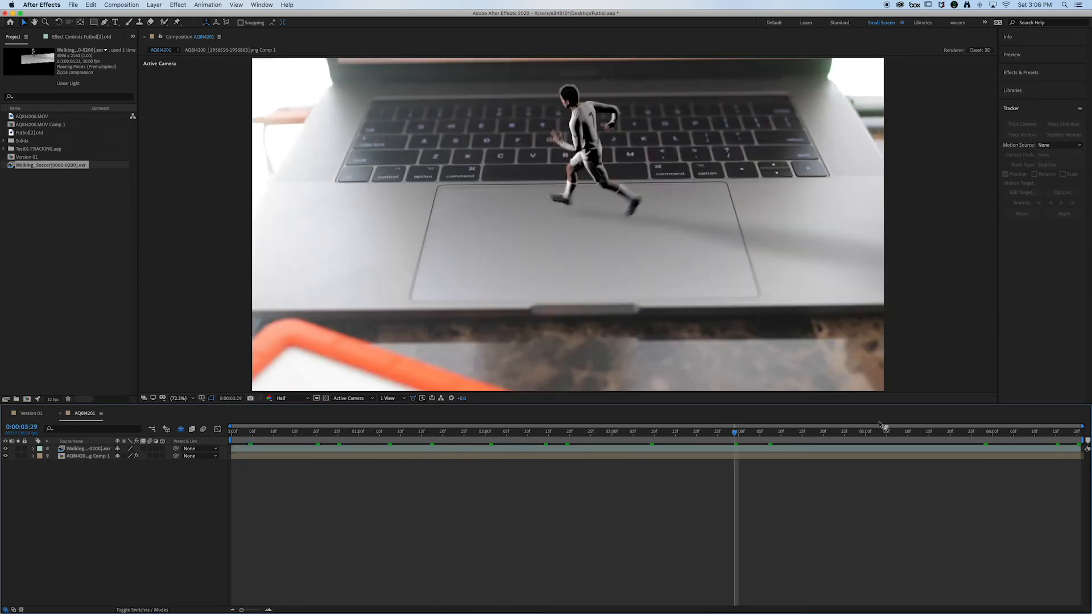
{"action": "left_click", "coordinate": [1024, 73]}
{"action": "type", "text": "curves"}
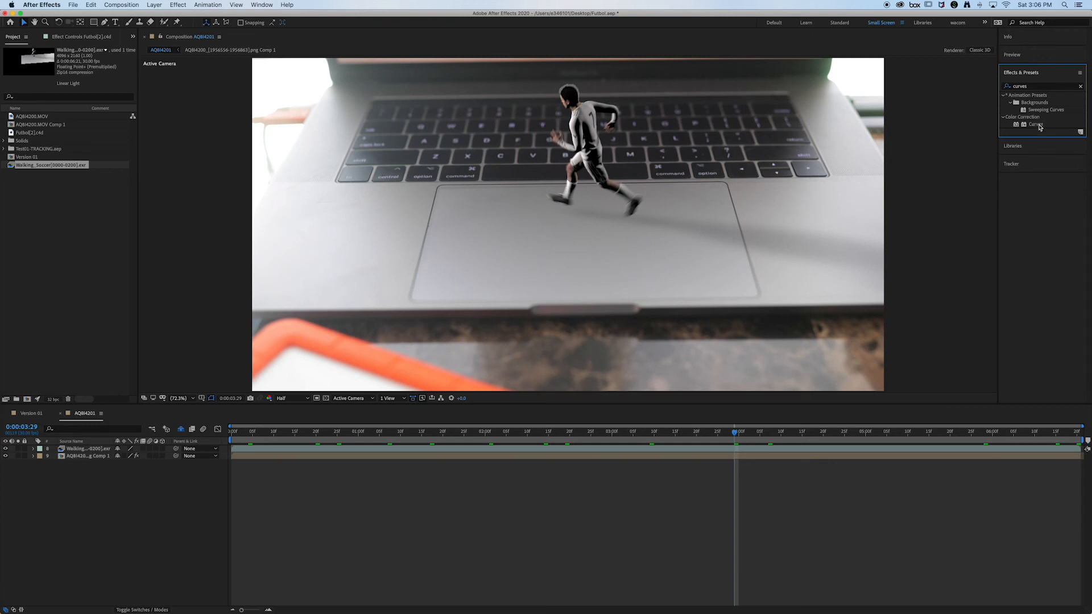
{"action": "left_click_drag", "start_coordinate": [1043, 124], "coordinate": [97, 454]}
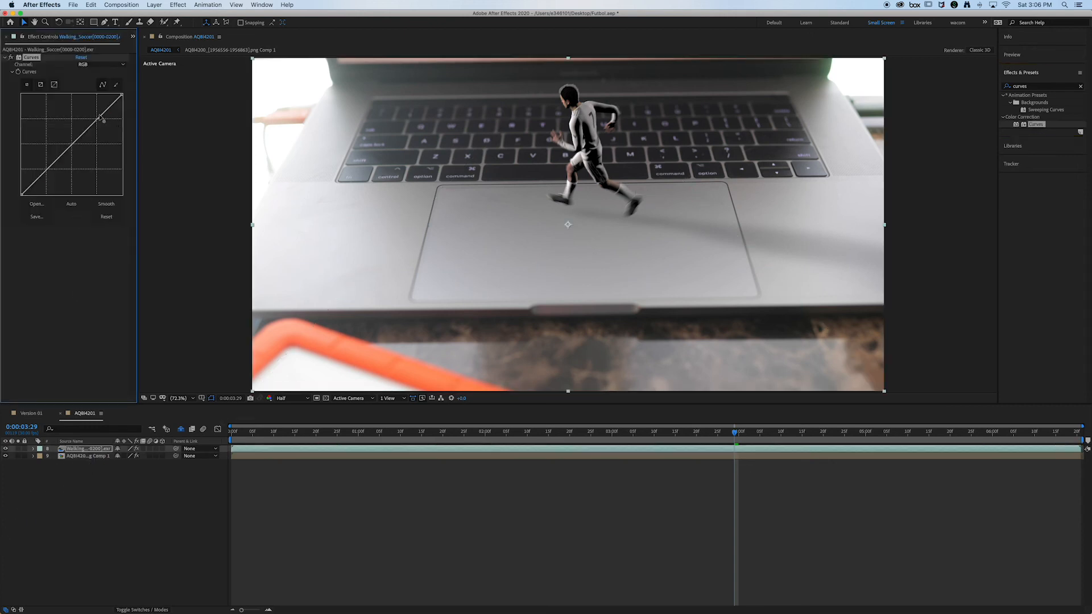
{"action": "mouse_move", "coordinate": [100, 117]}
{"action": "left_mouse_down"}
{"action": "mouse_move", "coordinate": [91, 103]}
{"action": "mouse_move", "coordinate": [99, 117]}
{"action": "mouse_move", "coordinate": [91, 113]}
{"action": "left_mouse_up"}
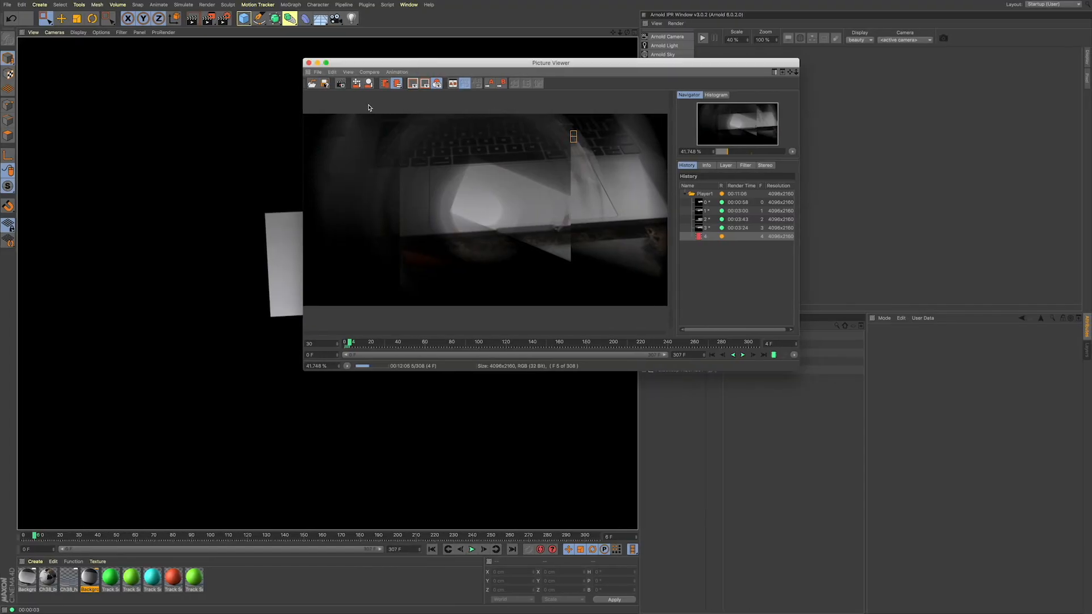
Step: Switch to Cinema 4D and open the render settings in an enlarged window to examine the Ambient Occlusion options
{"action": "left_click", "coordinate": [229, 20]}
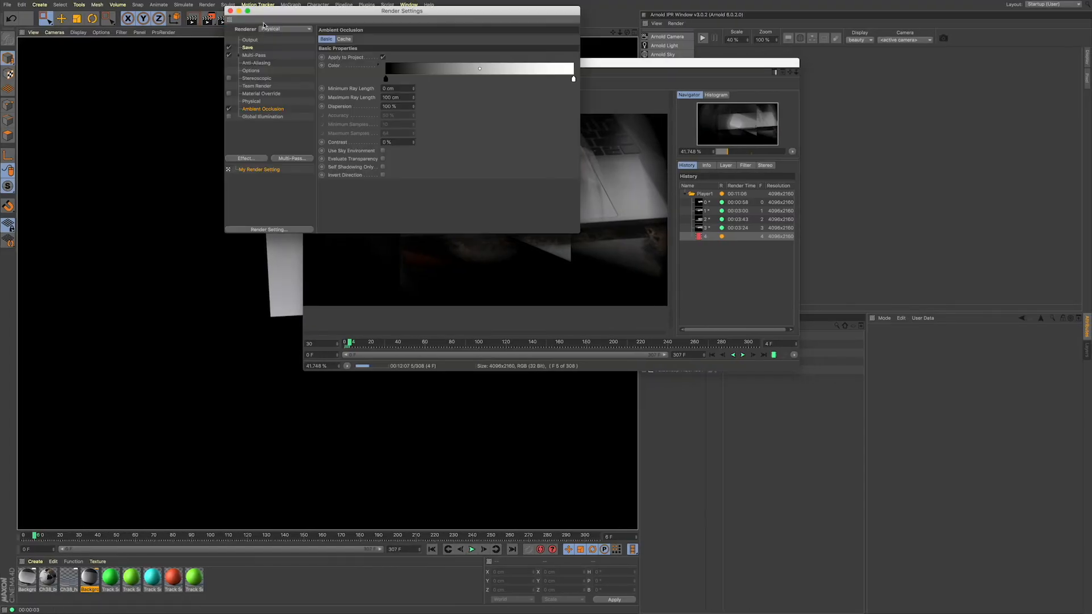
{"action": "left_click_drag", "start_coordinate": [264, 11], "coordinate": [404, 61]}
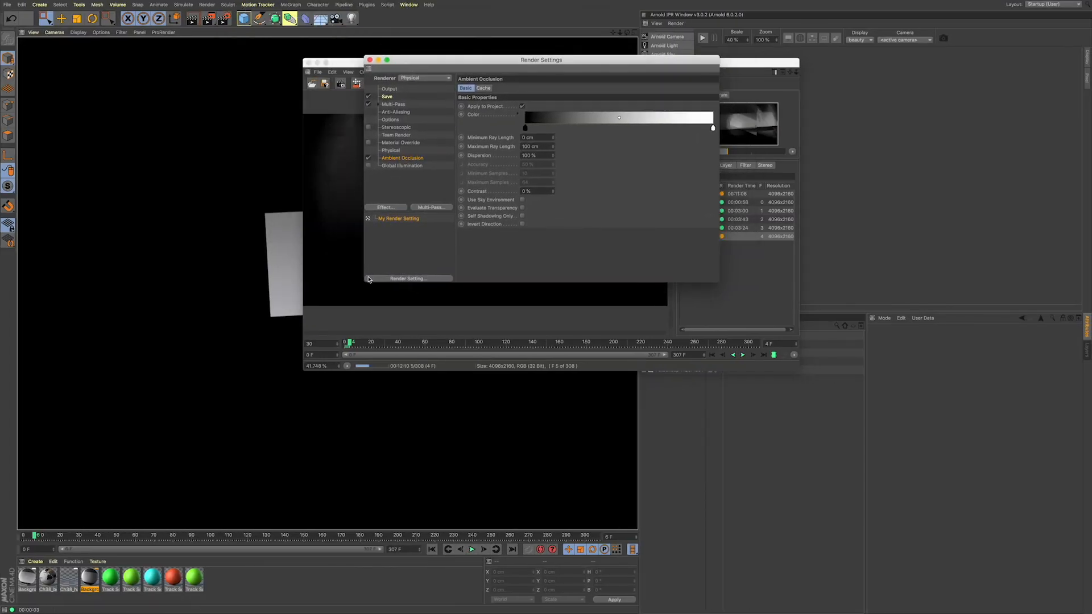
{"action": "left_click_drag", "start_coordinate": [364, 281], "coordinate": [232, 313]}
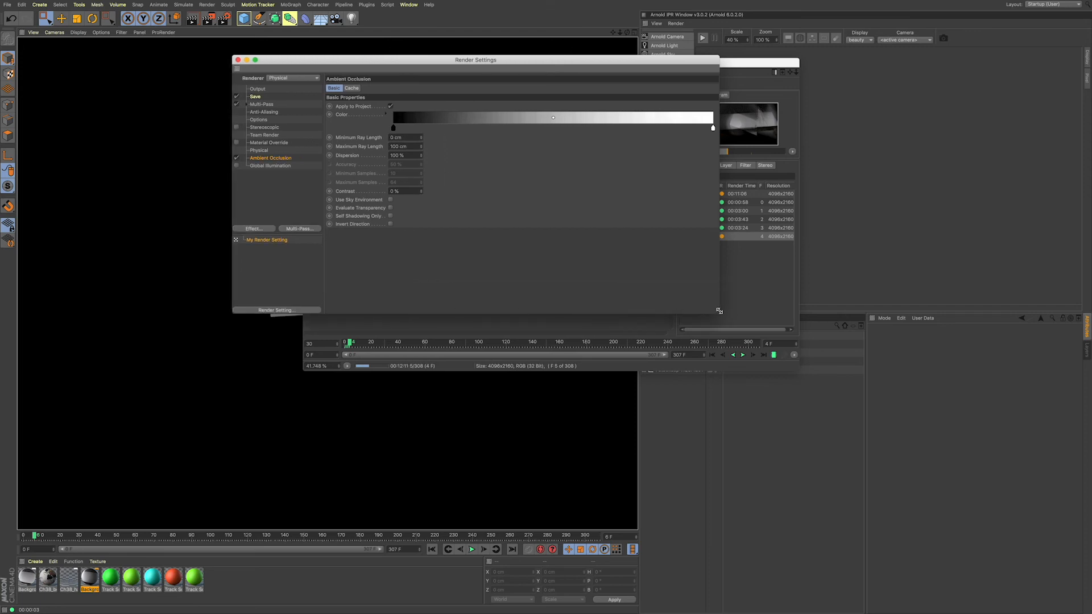
{"action": "left_click_drag", "start_coordinate": [719, 313], "coordinate": [989, 443]}
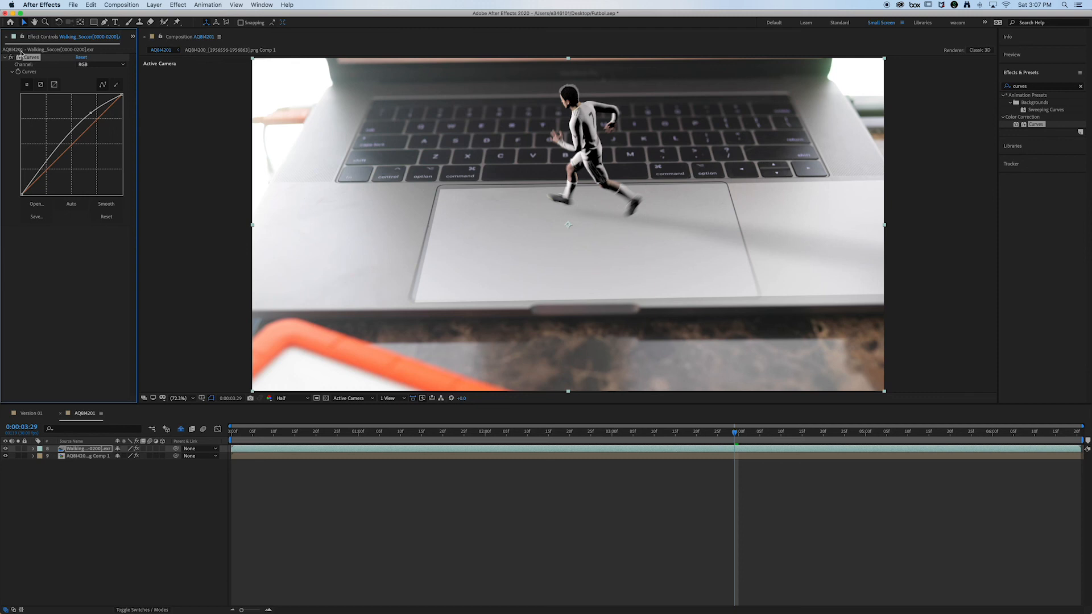
Step: Return to After Effects, try different RGB curve shapes on the runner with the effect toggled on and off, and reset Curves
{"action": "left_click_drag", "start_coordinate": [90, 113], "coordinate": [90, 112]}
{"action": "left_click_drag", "start_coordinate": [46, 155], "coordinate": [92, 112]}
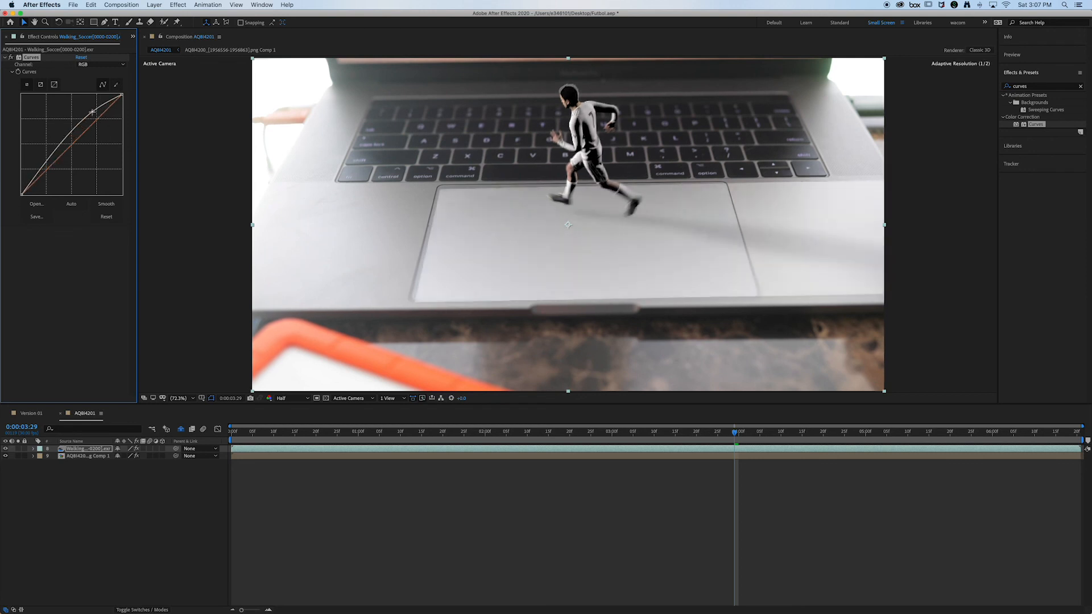
{"action": "left_click", "coordinate": [11, 59]}
{"action": "left_click", "coordinate": [11, 58]}
{"action": "left_click", "coordinate": [10, 58]}
{"action": "left_click", "coordinate": [10, 59]}
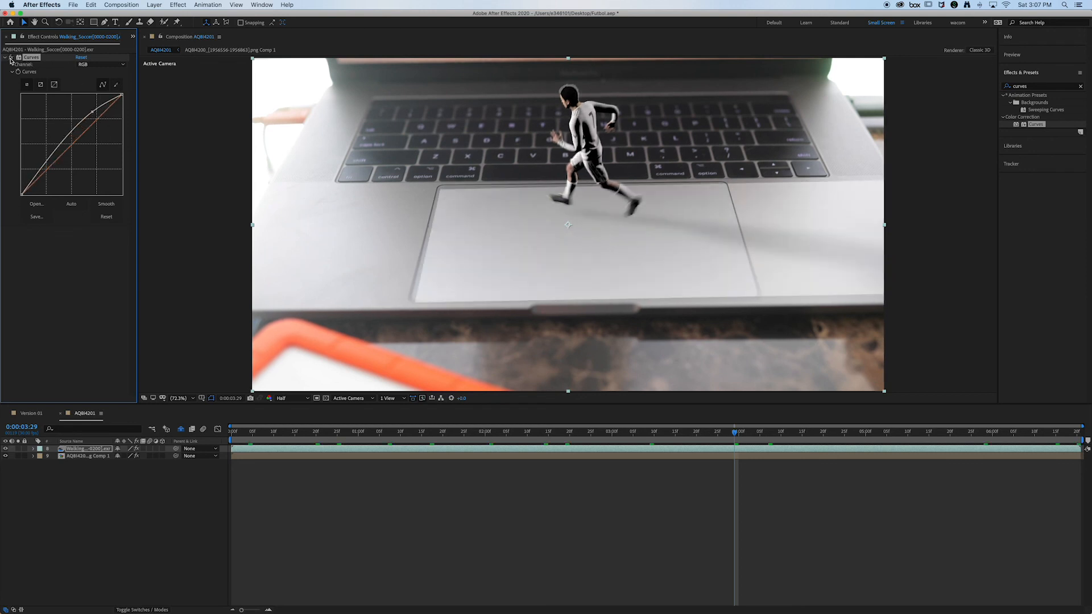
{"action": "left_click", "coordinate": [10, 59]}
{"action": "left_click_drag", "start_coordinate": [88, 116], "coordinate": [114, 144]}
{"action": "left_click", "coordinate": [81, 58]}
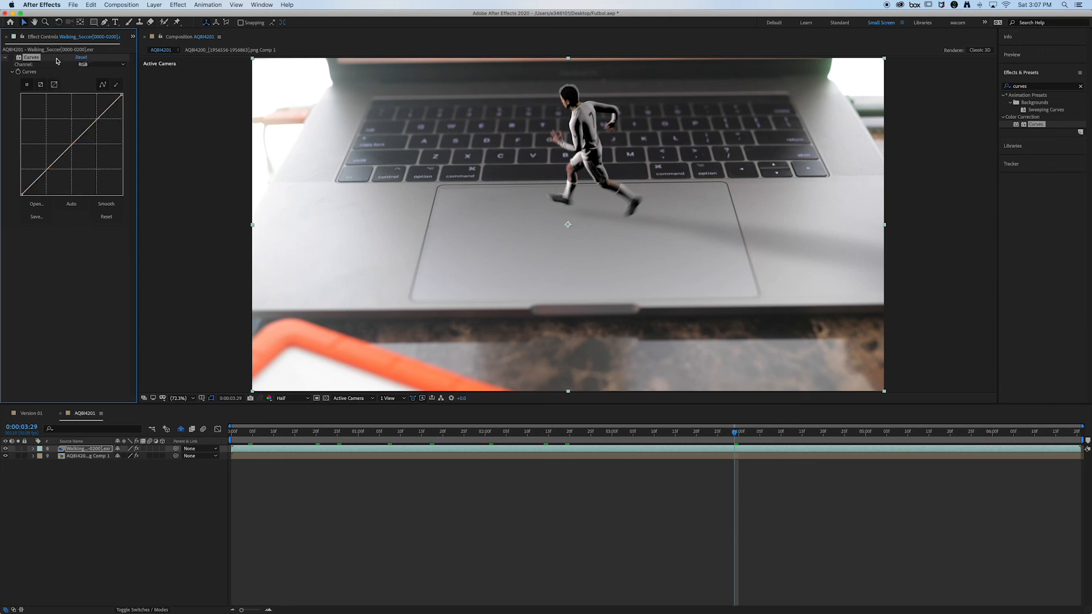
Step: Re-enable the Curves effect, pull the RGB curve's highlights slightly down, and check the runner at 0:00:02:18 and 0:00:04:12
{"action": "left_click", "coordinate": [11, 58]}
{"action": "left_click_drag", "start_coordinate": [94, 121], "coordinate": [96, 126]}
{"action": "left_click", "coordinate": [562, 432]}
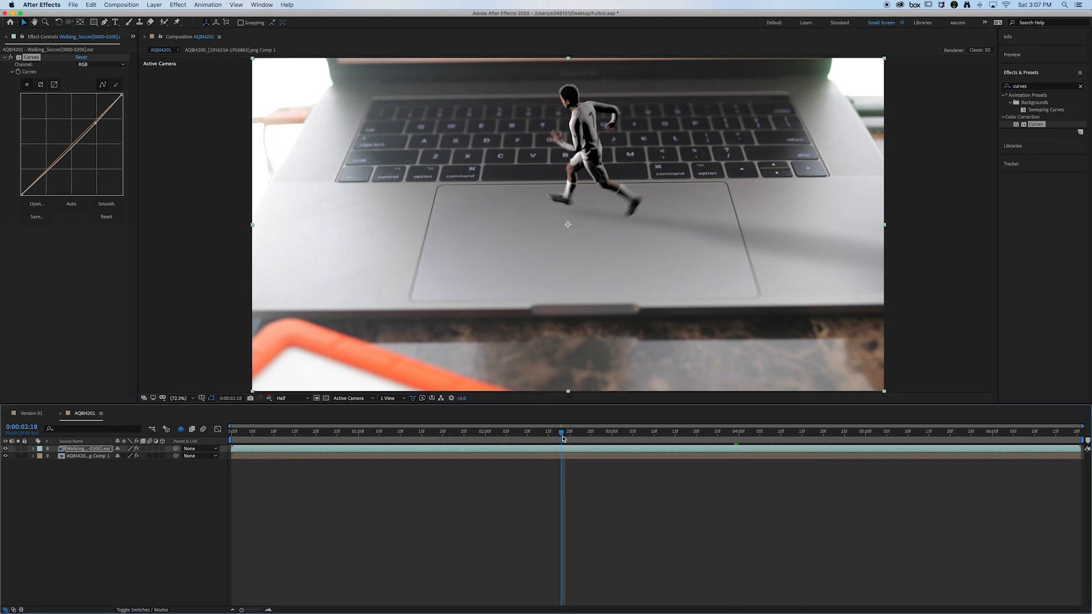
{"action": "left_click", "coordinate": [790, 443]}
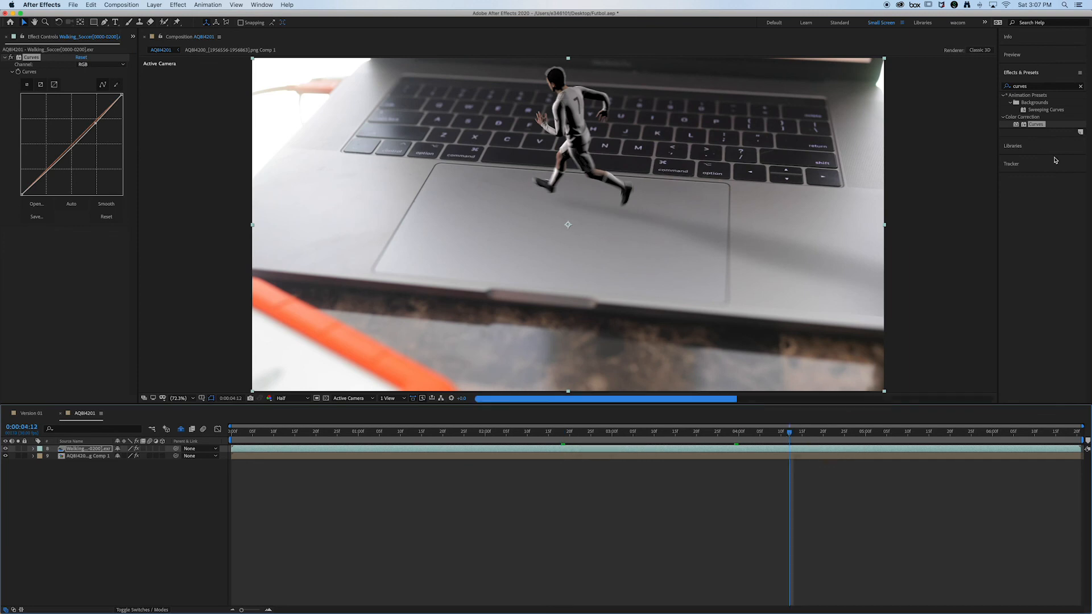
Step: Apply Camera Lens Blur to the Walking_Soccer layer with a blur radius of 3 and check the softened runner at several frames
{"action": "left_click", "coordinate": [1036, 95]}
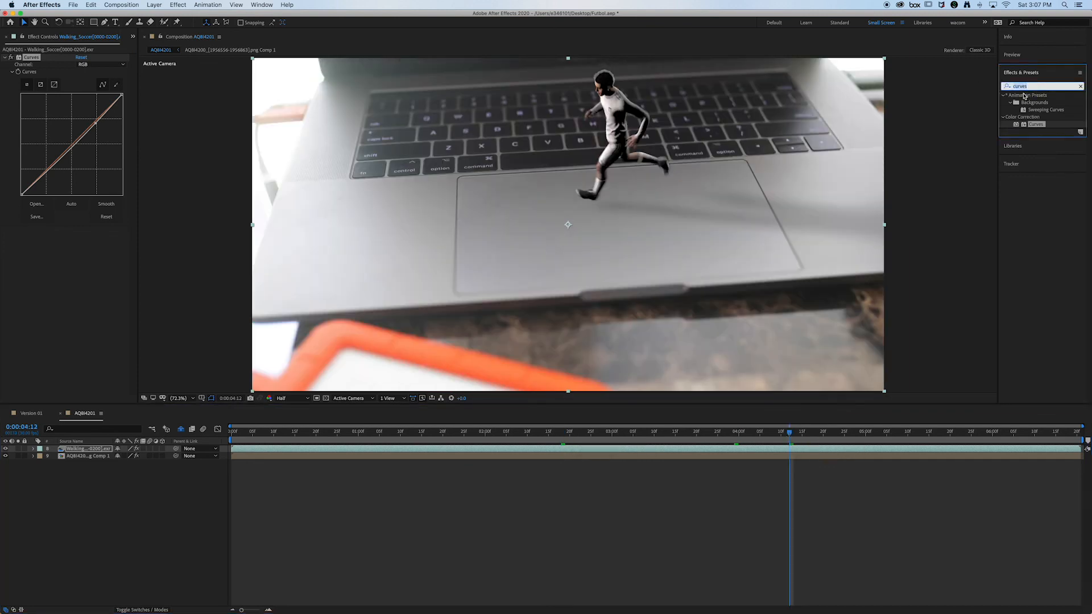
{"action": "type", "text": "camera"}
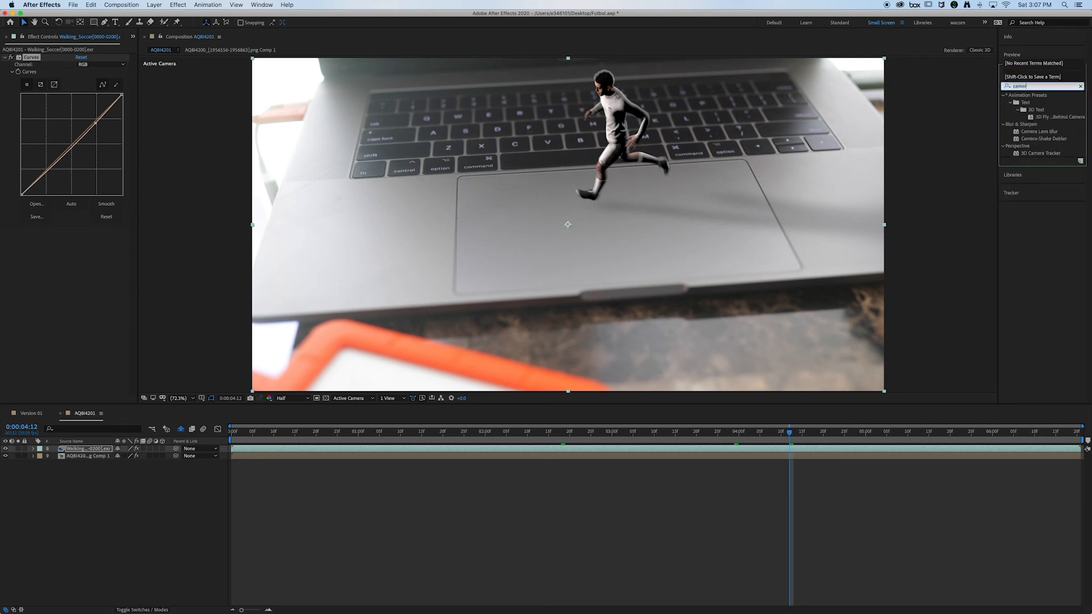
{"action": "left_click", "coordinate": [1057, 137]}
{"action": "left_click_drag", "start_coordinate": [1056, 131], "coordinate": [85, 449]}
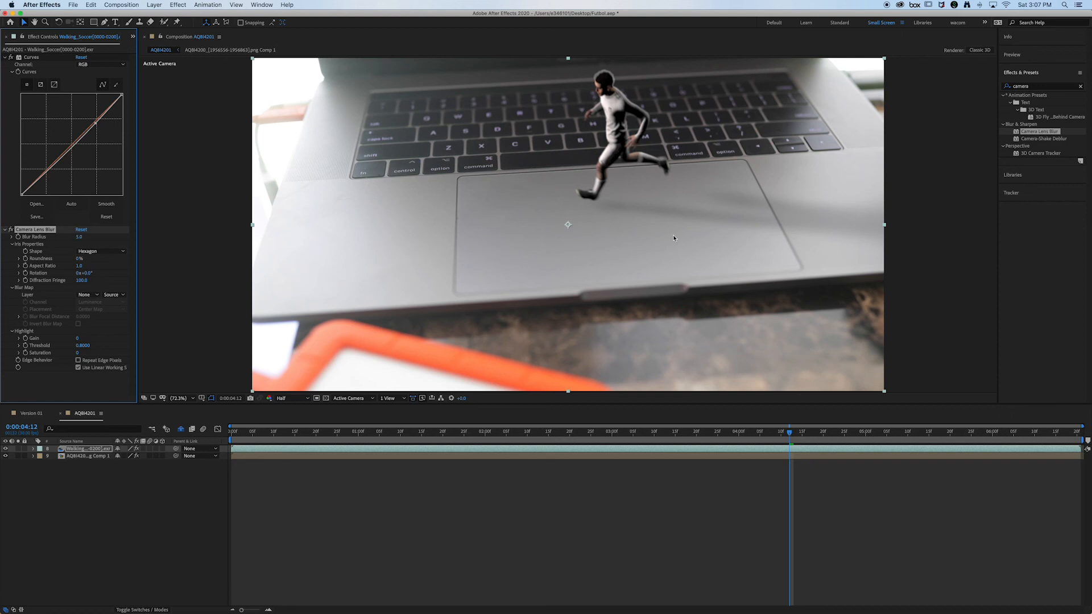
{"action": "left_click", "coordinate": [81, 237]}
{"action": "type", "text": "3"}
{"action": "key", "text": "Return"}
{"action": "left_click", "coordinate": [413, 433]}
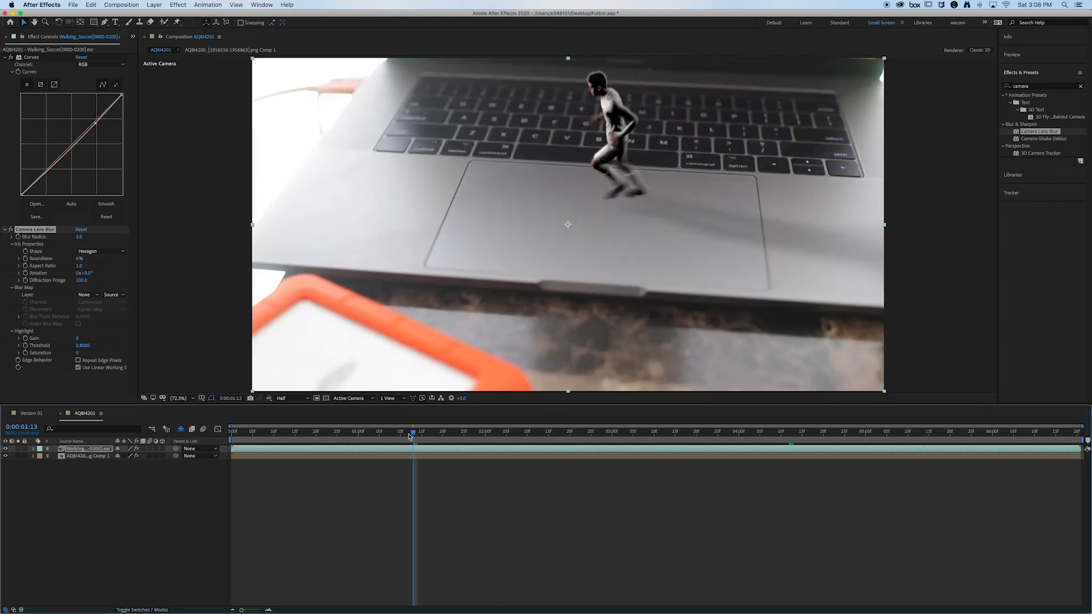
{"action": "left_click", "coordinate": [350, 441]}
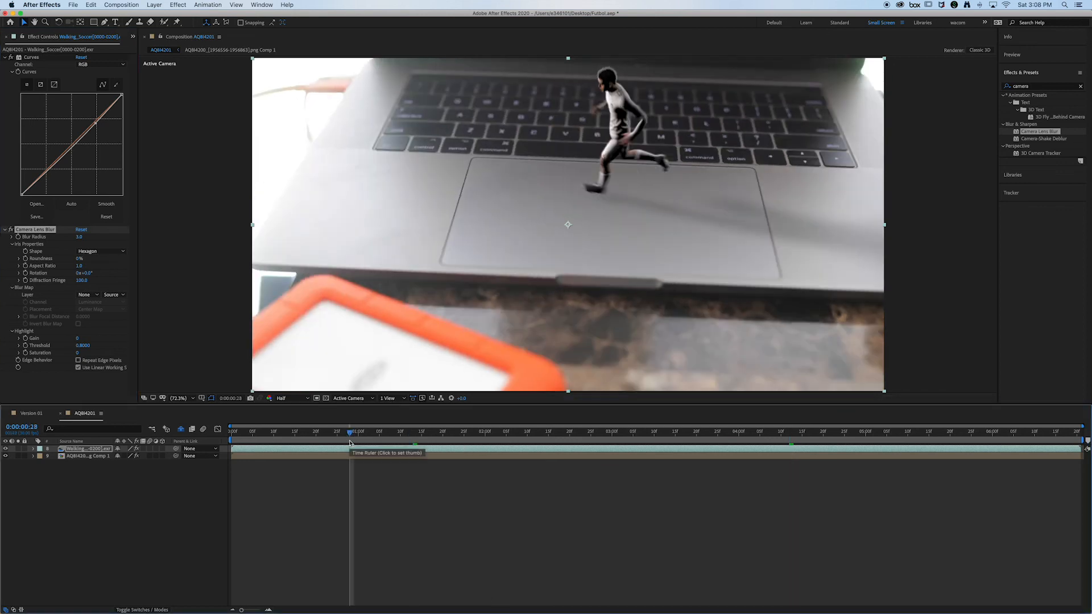
{"action": "left_click", "coordinate": [408, 438]}
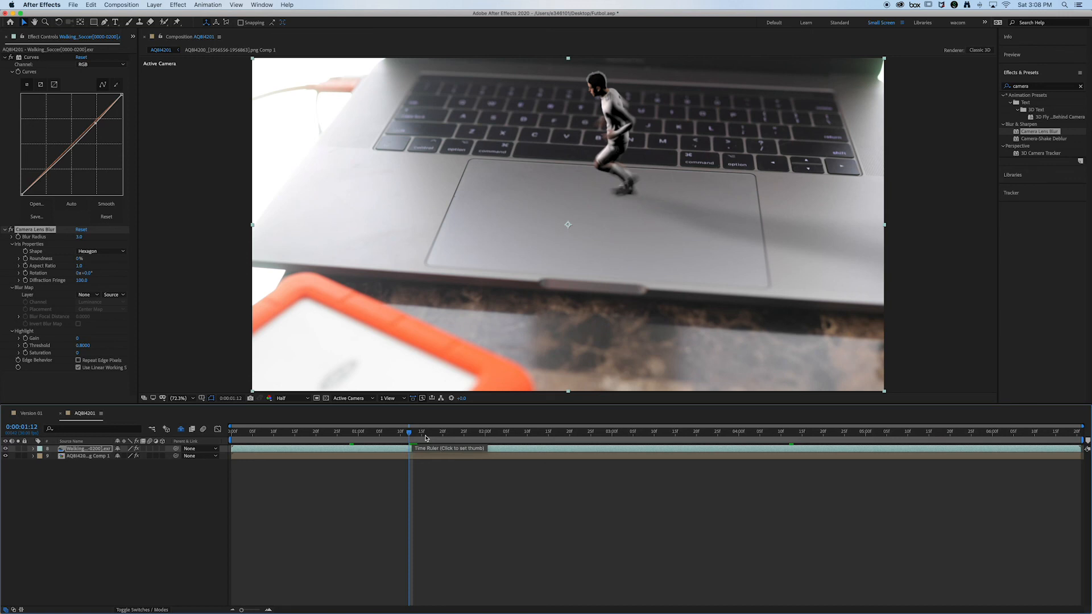
{"action": "left_click_drag", "start_coordinate": [425, 438], "coordinate": [703, 438]}
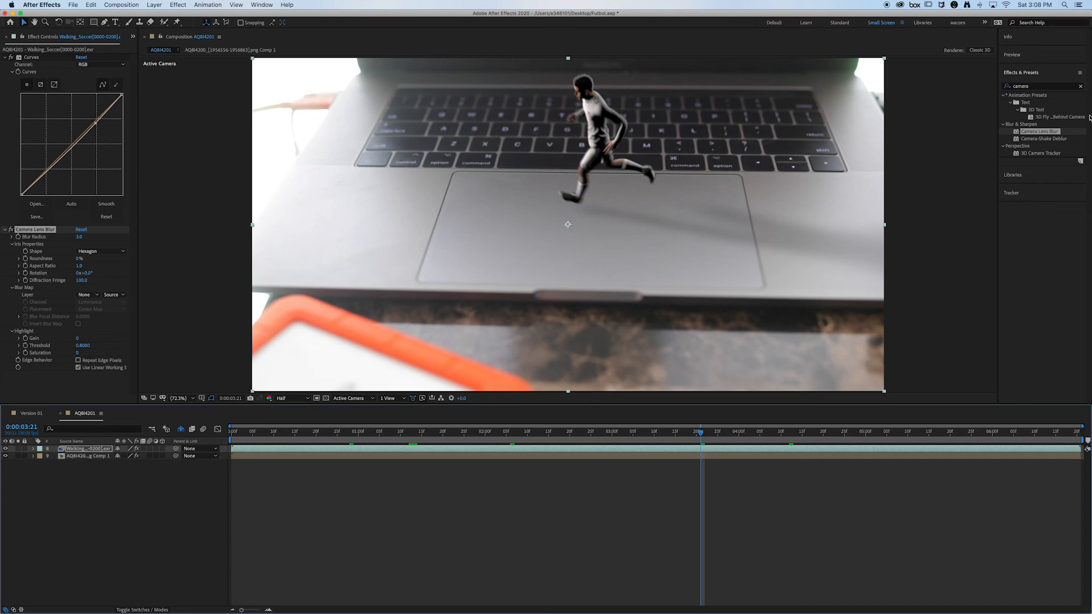
Step: Find the Noise effect and apply it to the Walking_Soccer layer
{"action": "left_click", "coordinate": [91, 496]}
{"action": "left_click", "coordinate": [155, 5]}
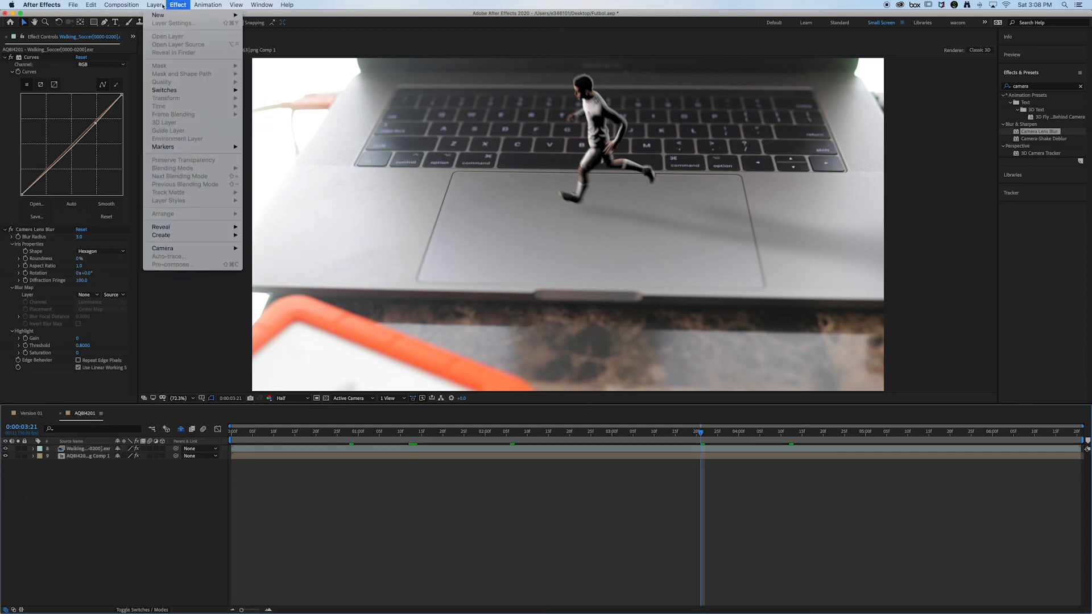
{"action": "mouse_move", "coordinate": [178, 5]}
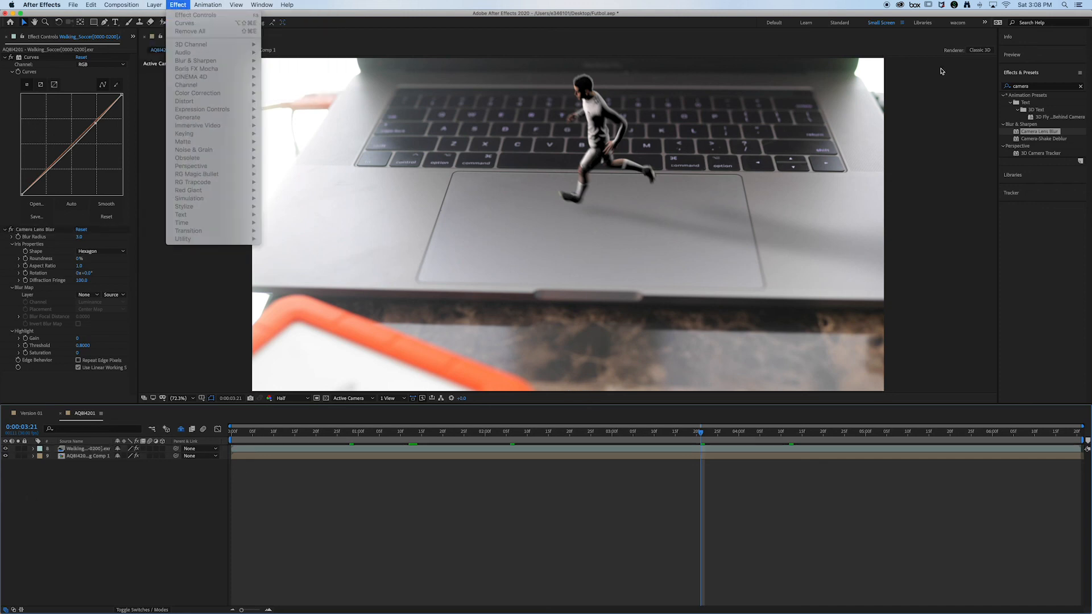
{"action": "left_click", "coordinate": [1003, 86]}
{"action": "type", "text": "noise"}
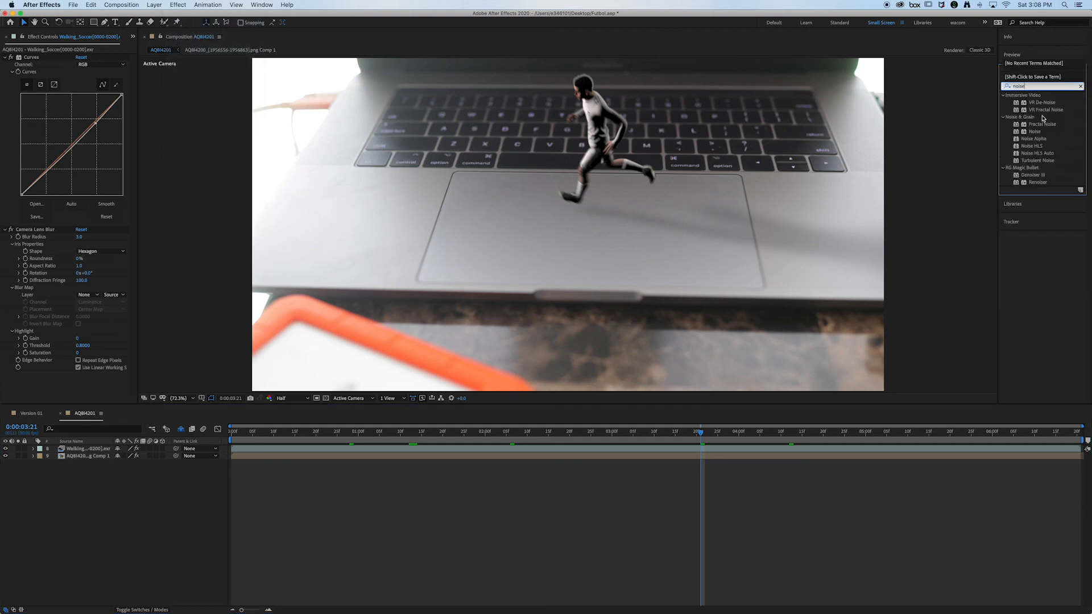
{"action": "left_click", "coordinate": [1032, 176]}
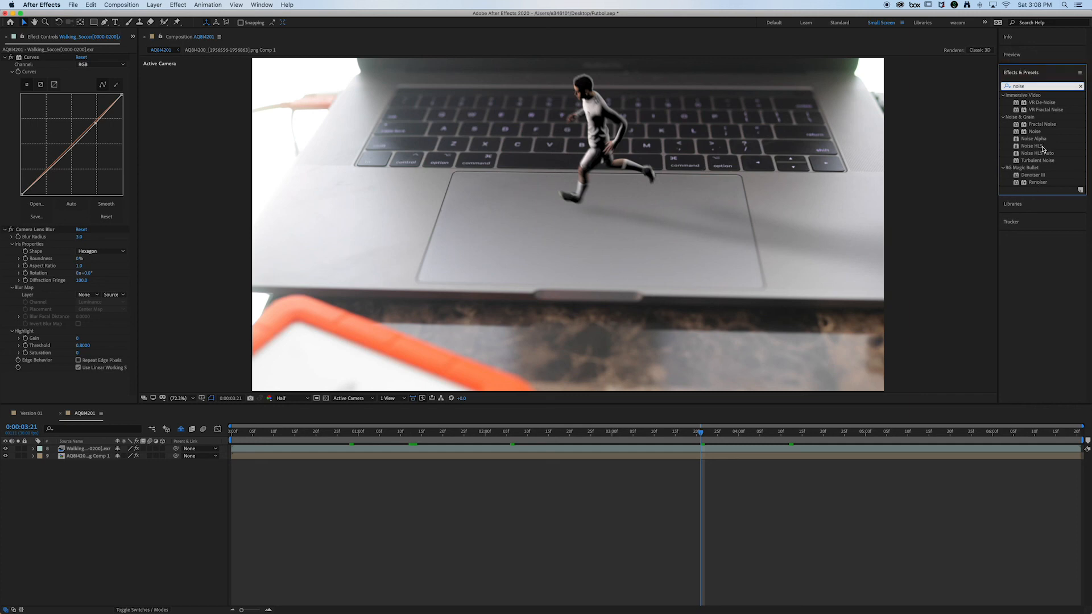
{"action": "left_click_drag", "start_coordinate": [1036, 131], "coordinate": [88, 449]}
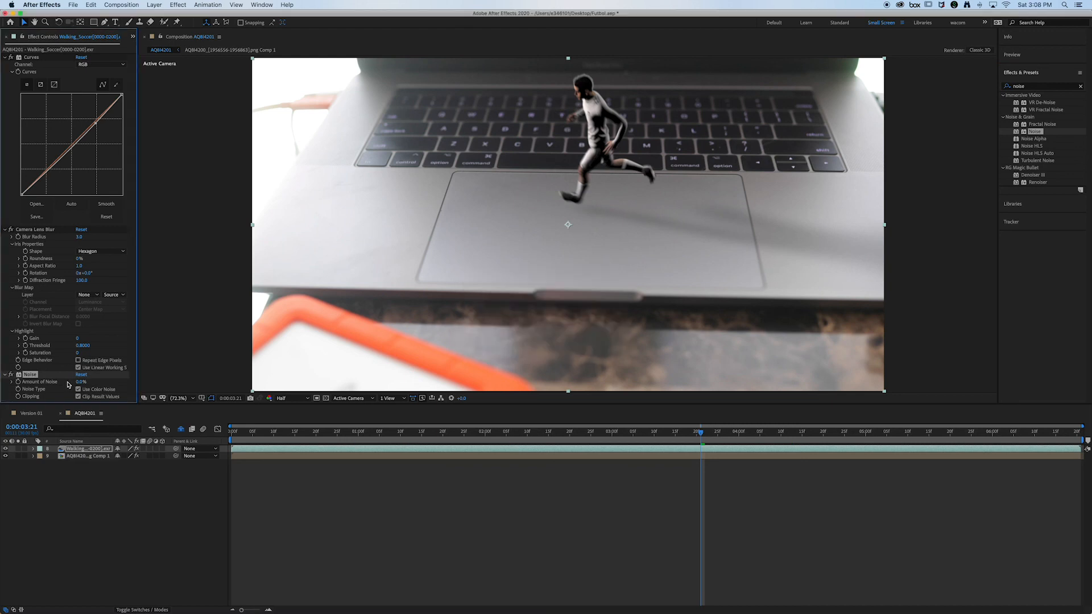
Step: Try noise amounts of 2% and 3% on the runner, set the amount to 4%, and deselect the layer
{"action": "left_click", "coordinate": [84, 382]}
{"action": "type", "text": "2"}
{"action": "key", "text": "Return"}
{"action": "left_click", "coordinate": [84, 381]}
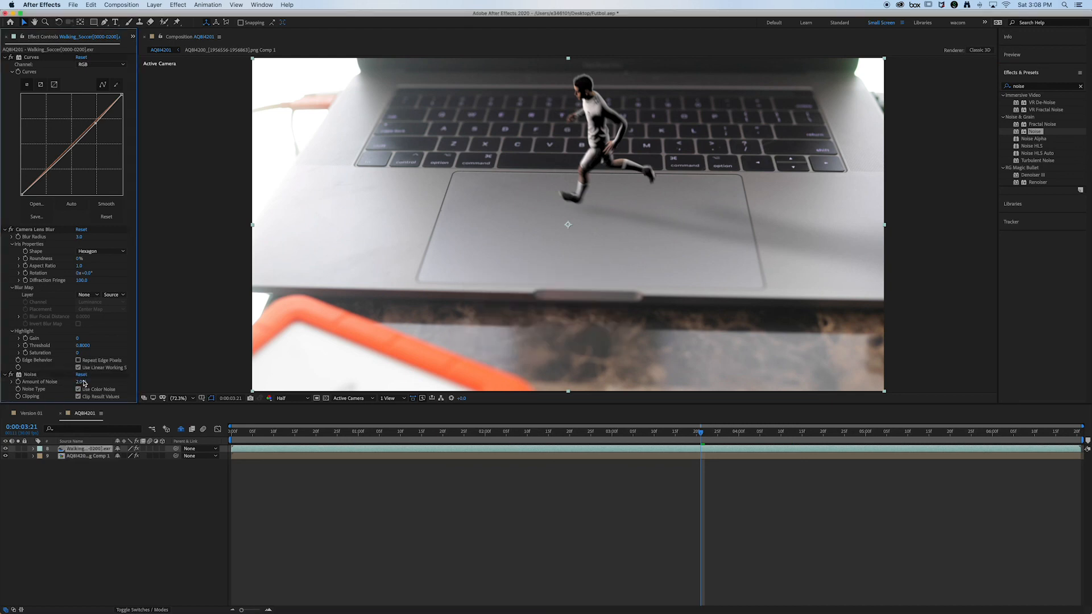
{"action": "left_click", "coordinate": [81, 382]}
{"action": "type", "text": "3"}
{"action": "key", "text": "Return"}
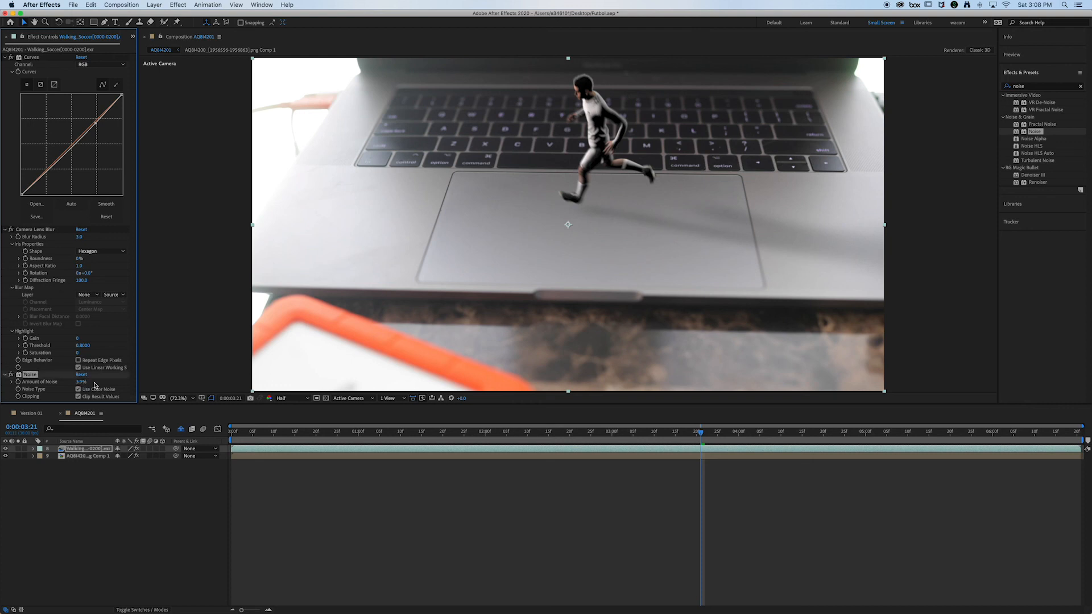
{"action": "left_click", "coordinate": [263, 559]}
{"action": "left_click", "coordinate": [82, 382]}
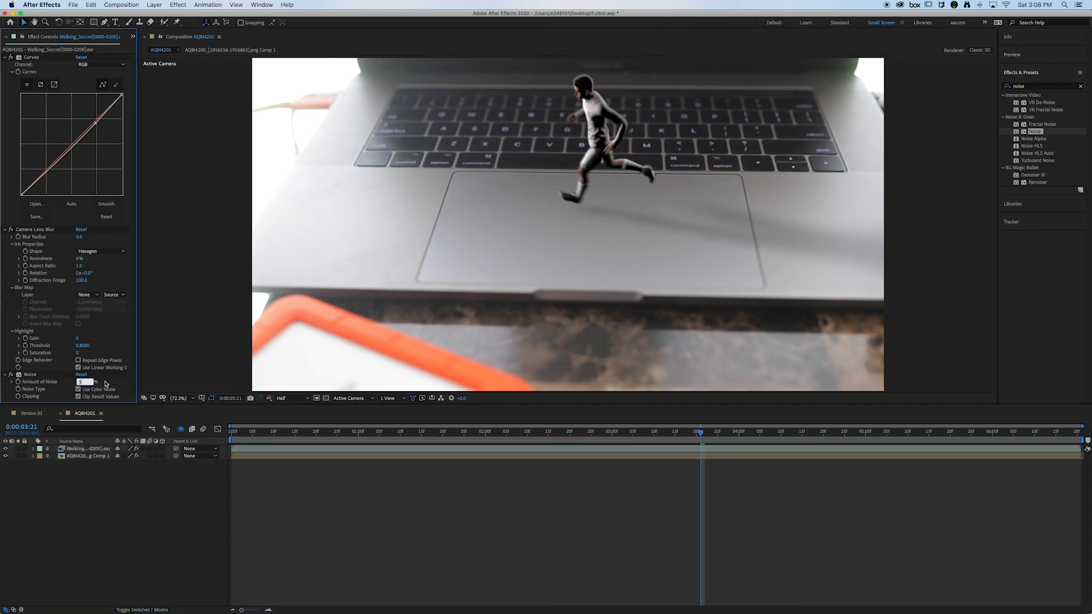
{"action": "type", "text": "4"}
{"action": "key", "text": "Return"}
{"action": "left_click", "coordinate": [376, 492]}
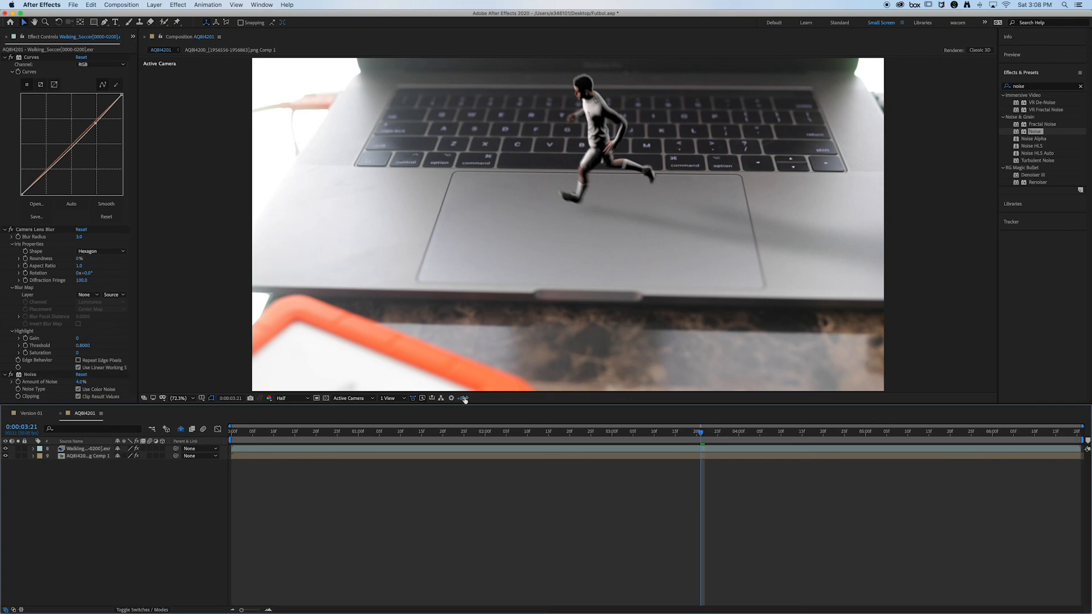
Step: Step through the composition from 0:00:01:00 to 0:00:06:09 to review how the runner blends with the footage
{"action": "left_click_drag", "start_coordinate": [414, 441], "coordinate": [360, 442]}
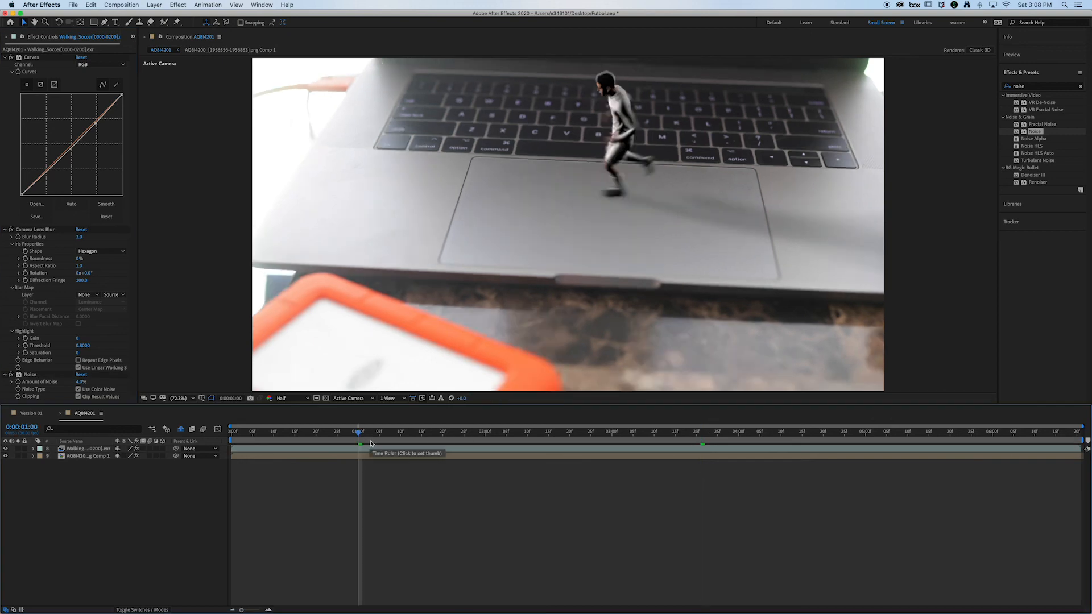
{"action": "left_click", "coordinate": [670, 439]}
{"action": "left_click", "coordinate": [800, 445]}
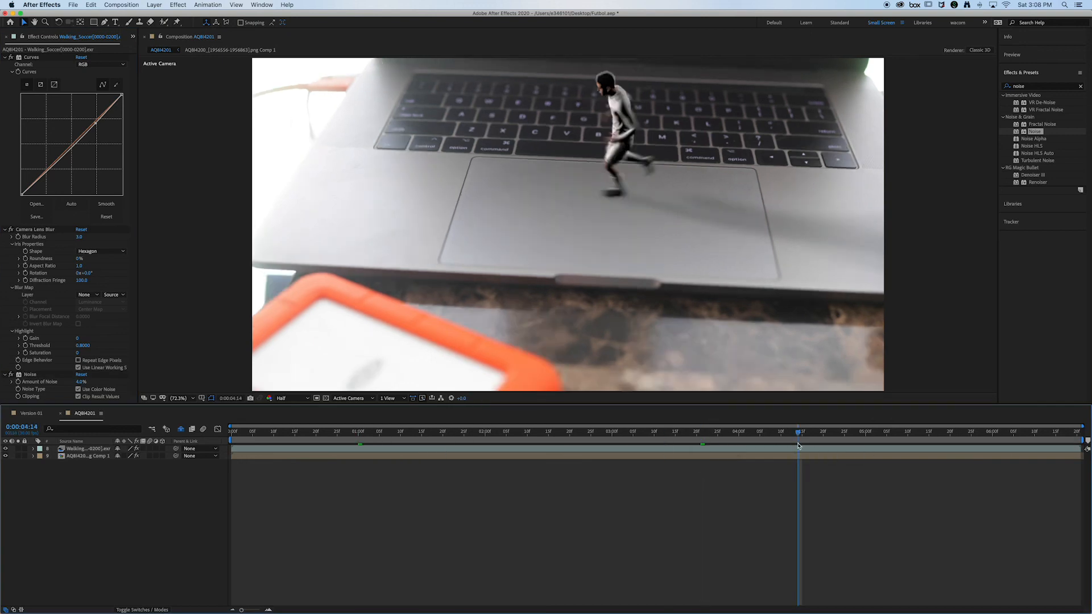
{"action": "left_click", "coordinate": [875, 439]}
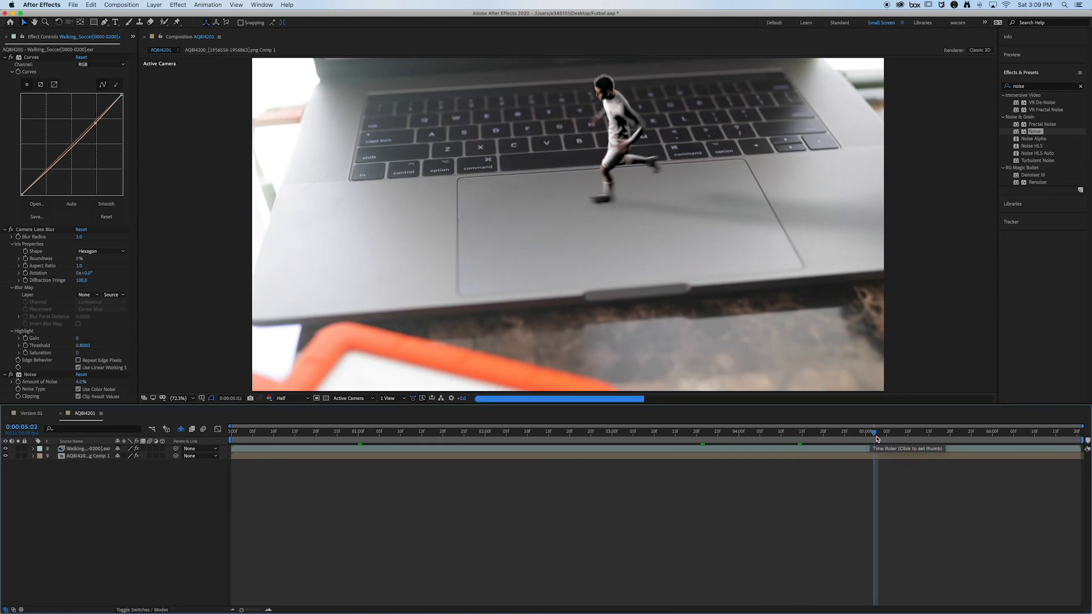
{"action": "left_click", "coordinate": [1005, 438]}
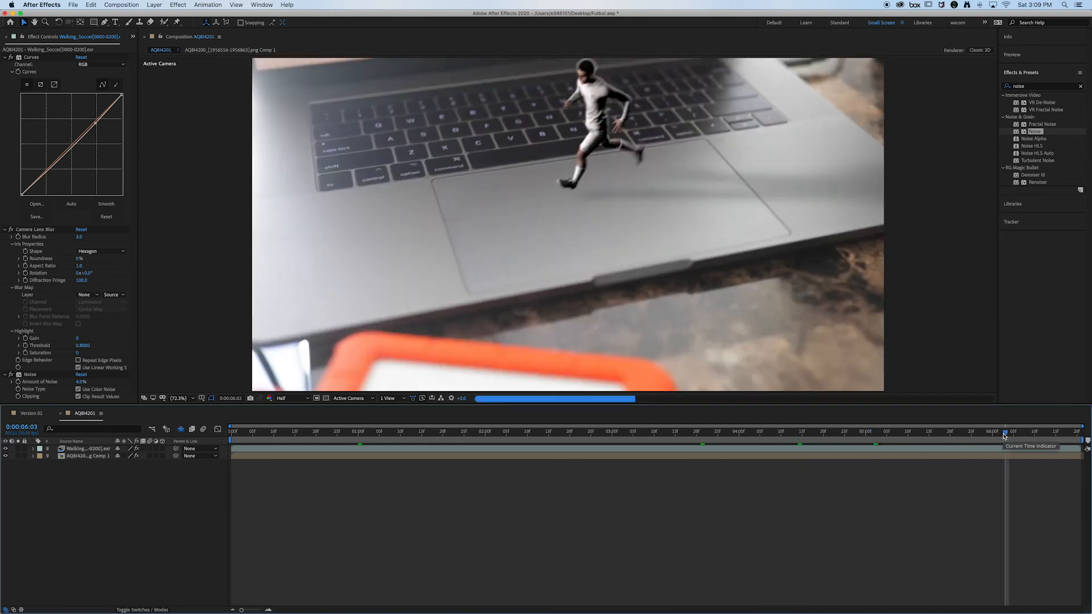
{"action": "left_click", "coordinate": [1031, 438]}
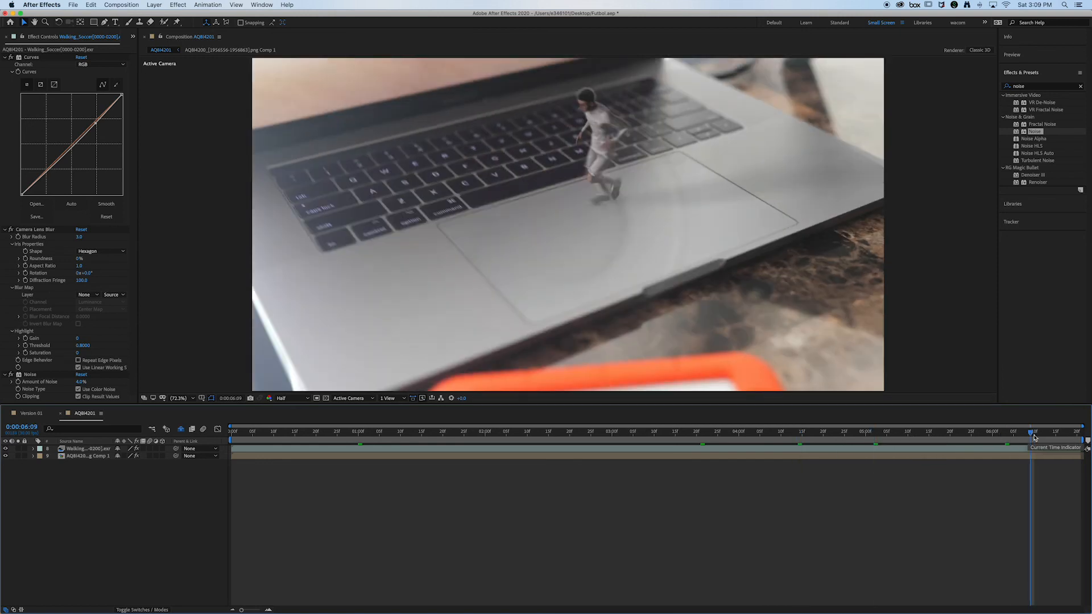
Step: Check the runner at frames between 0:00:04:20 and 0:00:06:12, ending at 0:00:05:28
{"action": "left_click", "coordinate": [1044, 437]}
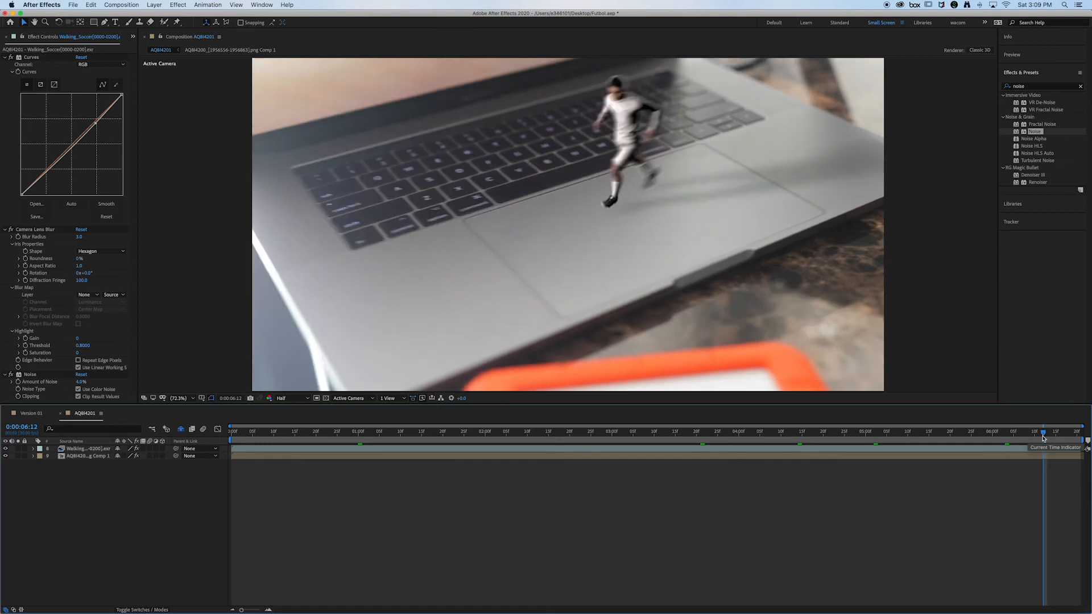
{"action": "left_click", "coordinate": [993, 438]}
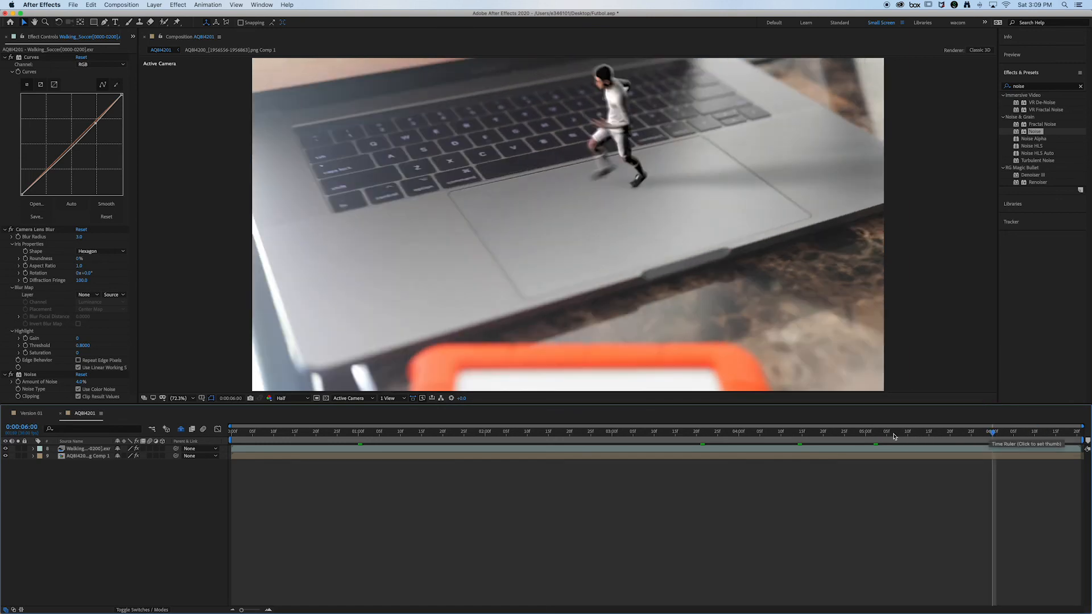
{"action": "left_click", "coordinate": [857, 436]}
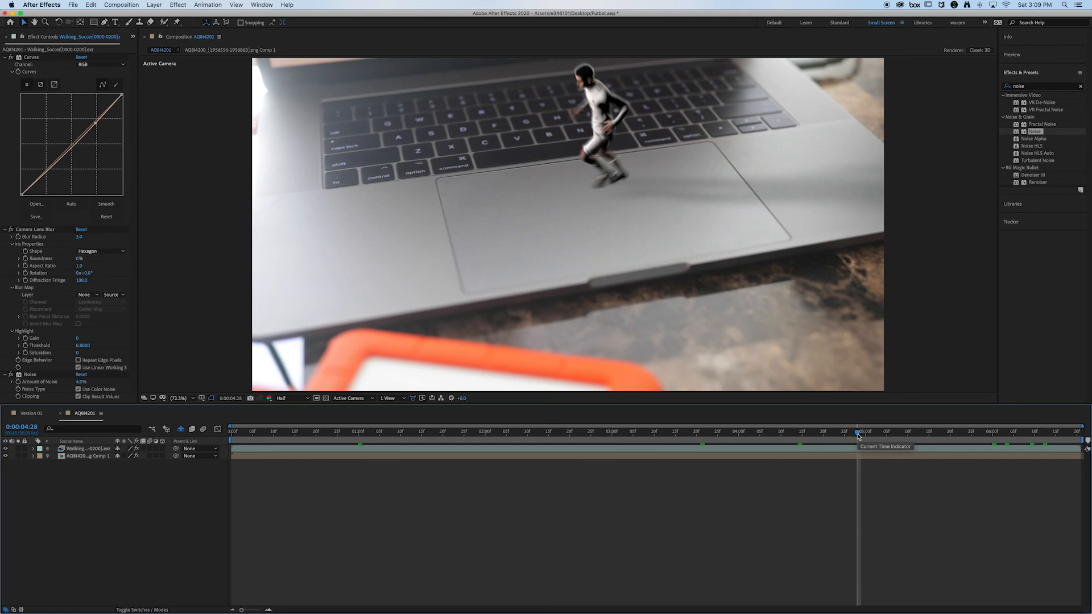
{"action": "left_click", "coordinate": [822, 436]}
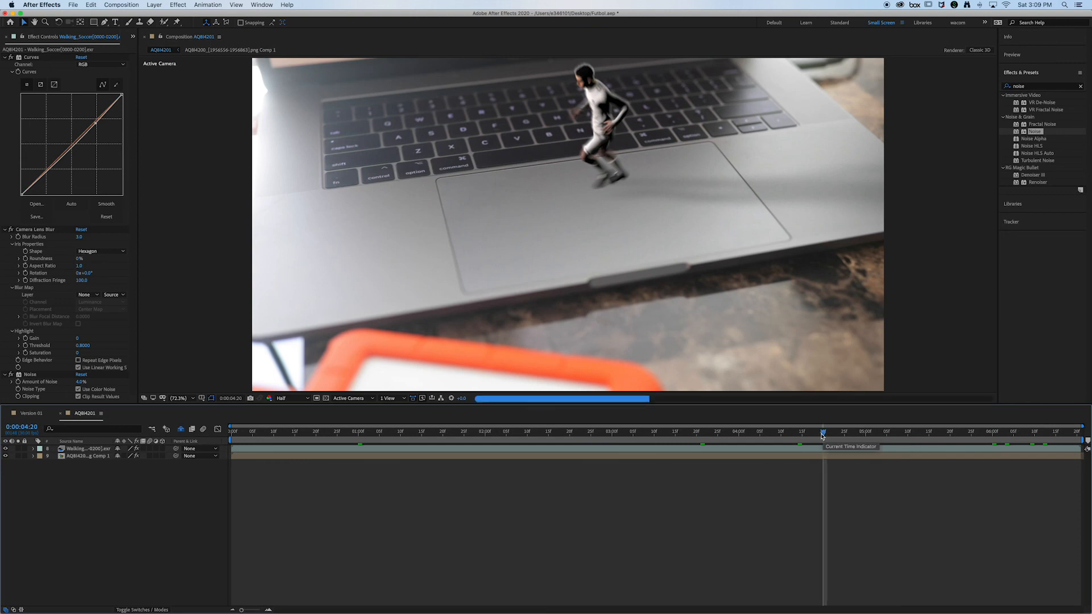
{"action": "left_click", "coordinate": [951, 436]}
{"action": "left_click", "coordinate": [985, 435]}
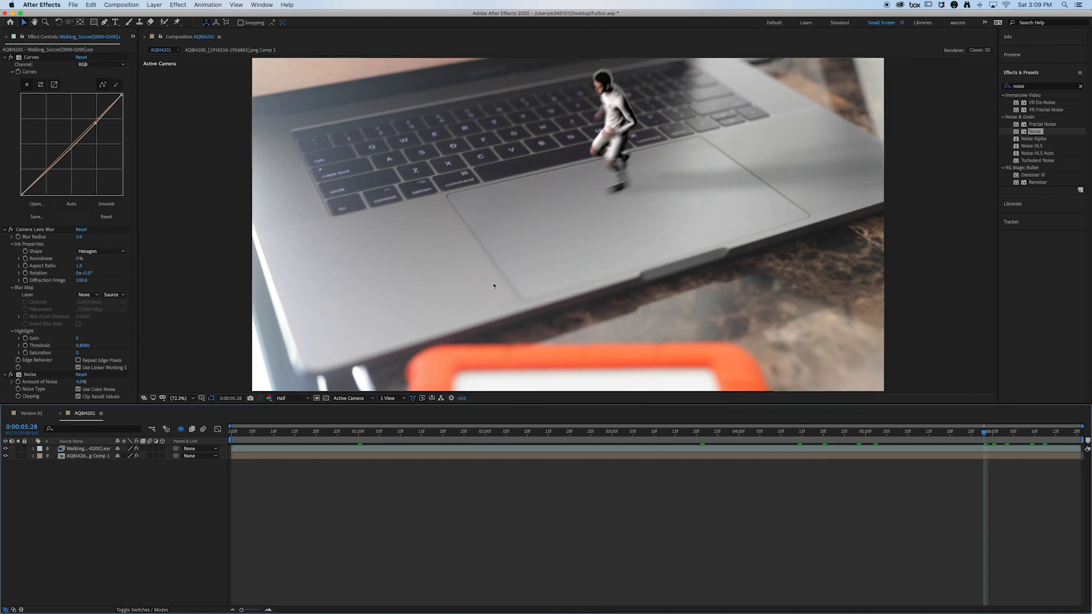
Step: Try to mask the trackpad area on the Walking_Soccer layer with the Pen tool, and undo the unfinished path
{"action": "left_click", "coordinate": [96, 449]}
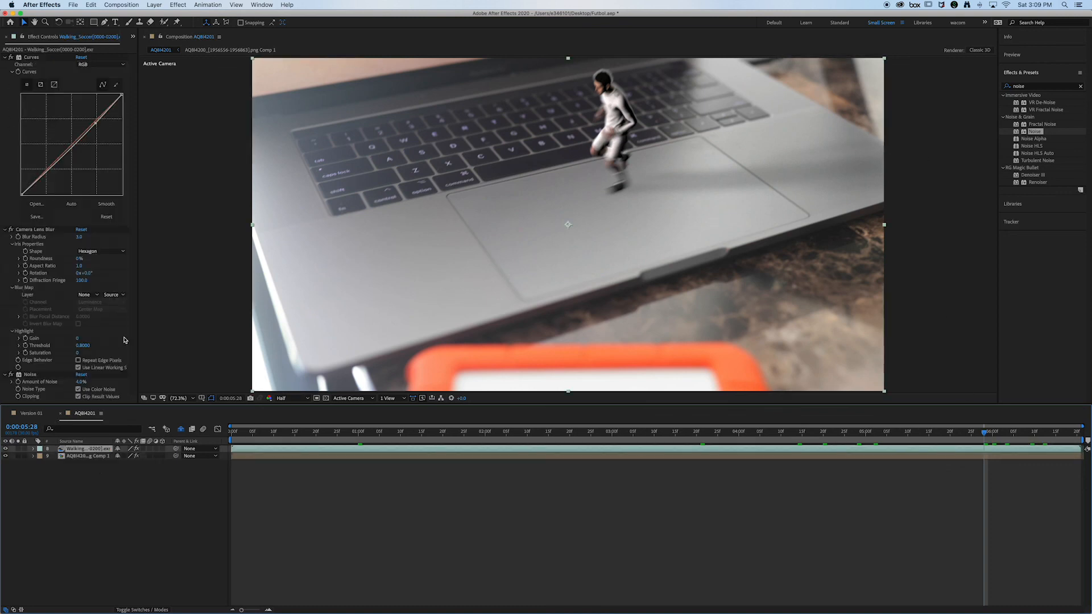
{"action": "left_click", "coordinate": [105, 23]}
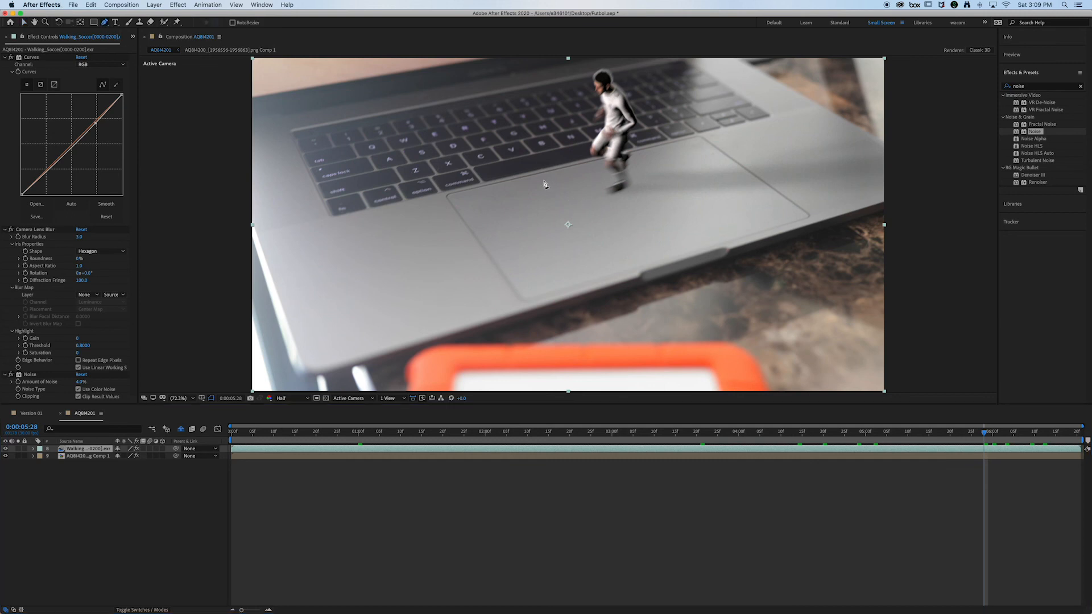
{"action": "left_click", "coordinate": [439, 197]}
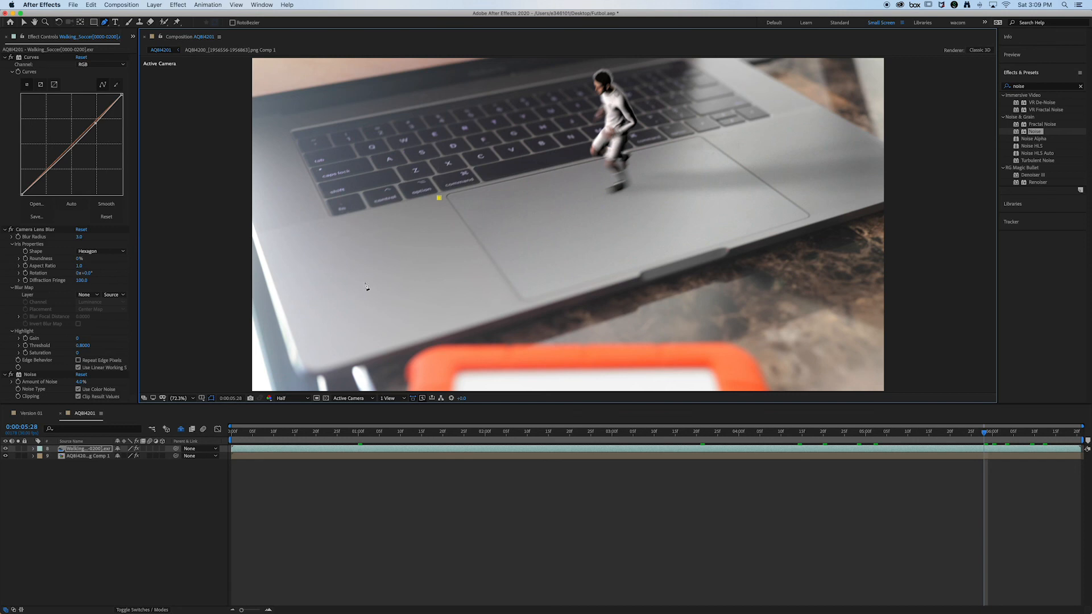
{"action": "key", "text": "comma"}
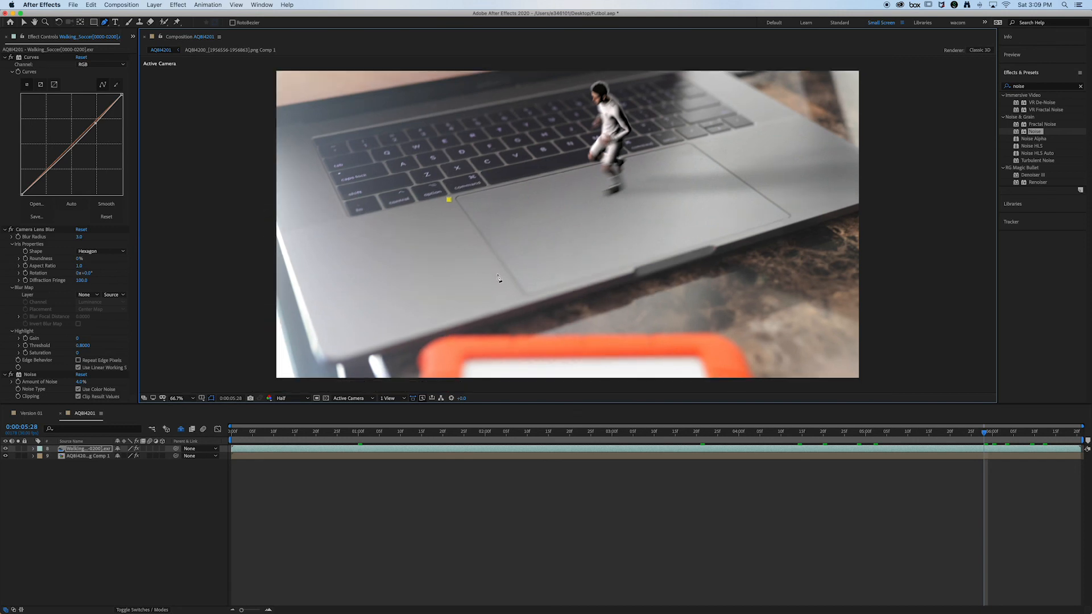
{"action": "left_click", "coordinate": [511, 287]}
{"action": "left_click", "coordinate": [1015, 436]}
{"action": "left_click", "coordinate": [1030, 437]}
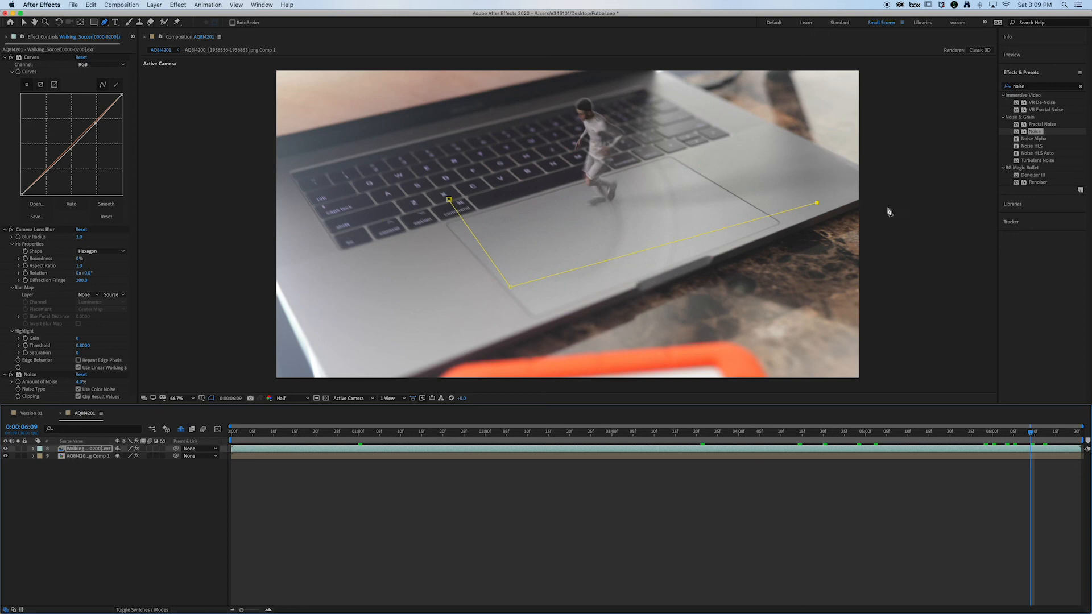
{"action": "key", "text": "comma"}
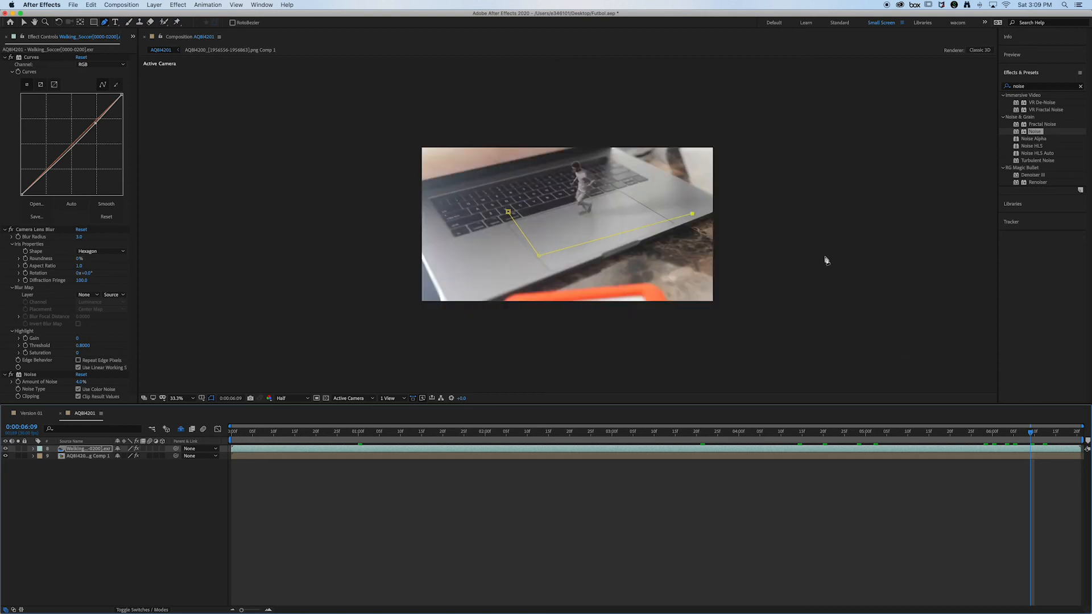
{"action": "key", "text": "period"}
{"action": "key", "text": "comma"}
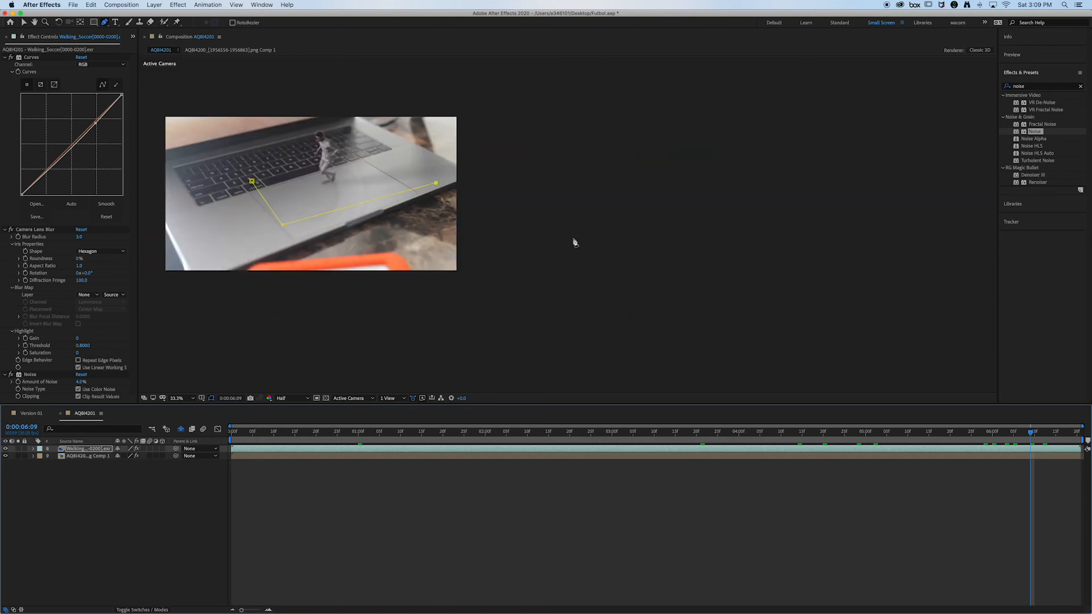
{"action": "key", "text": "super+z"}
{"action": "key", "text": "super+z"}
{"action": "key", "text": "super+z"}
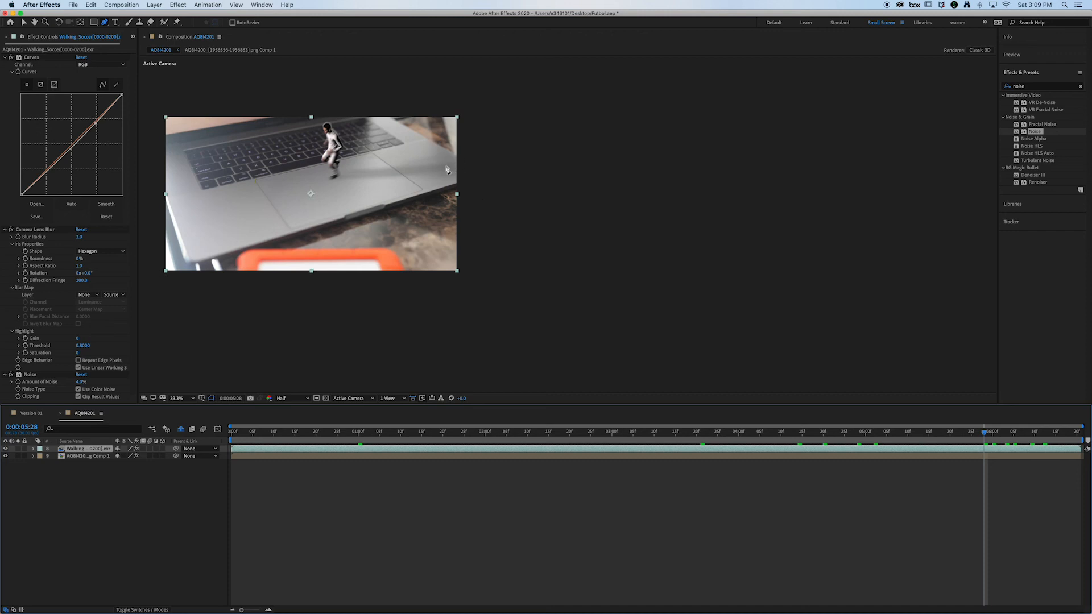
Step: Draw a closed Pen mask around the laptop's trackpad area on the Walking_Soccer layer at 0:00:05:28
{"action": "key", "text": "period"}
{"action": "key", "text": "comma"}
{"action": "key", "text": "comma"}
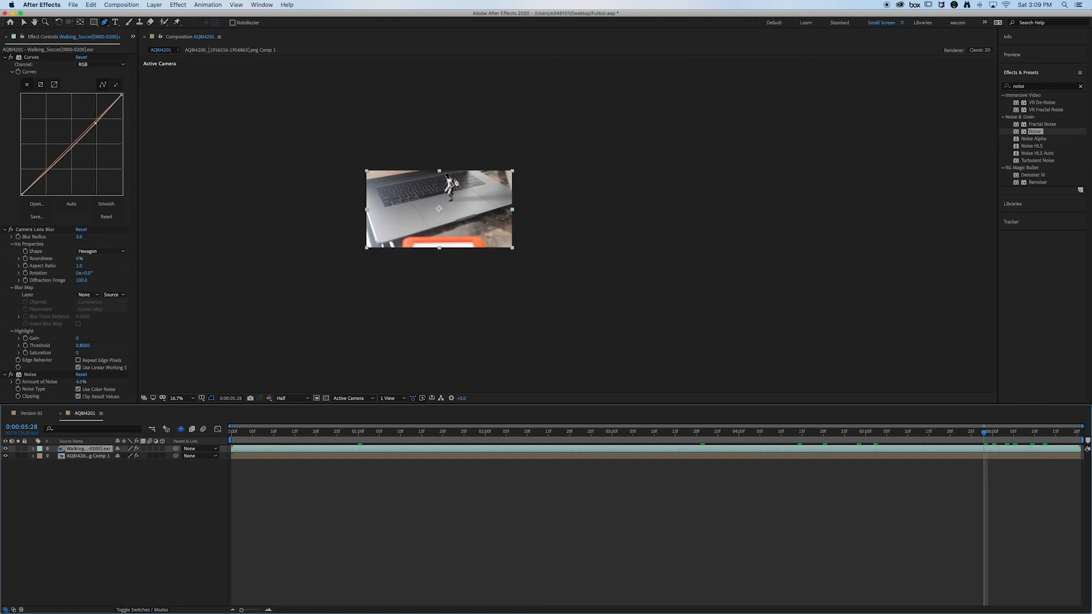
{"action": "left_click_drag", "start_coordinate": [459, 186], "coordinate": [605, 237]}
{"action": "key", "text": "period"}
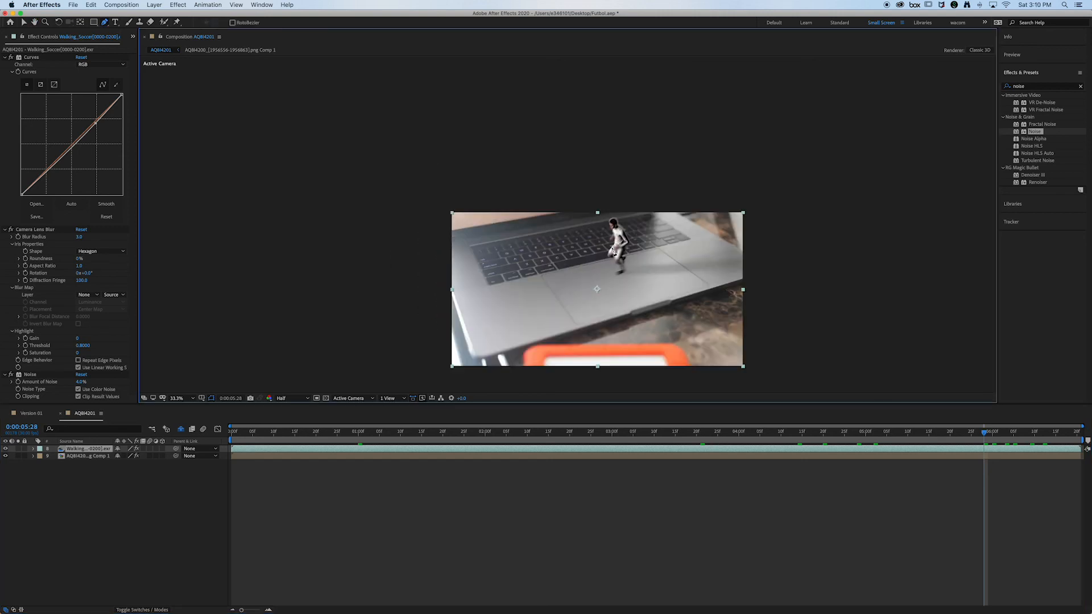
{"action": "left_click", "coordinate": [542, 275]}
{"action": "left_click", "coordinate": [571, 322]}
{"action": "left_click", "coordinate": [715, 240]}
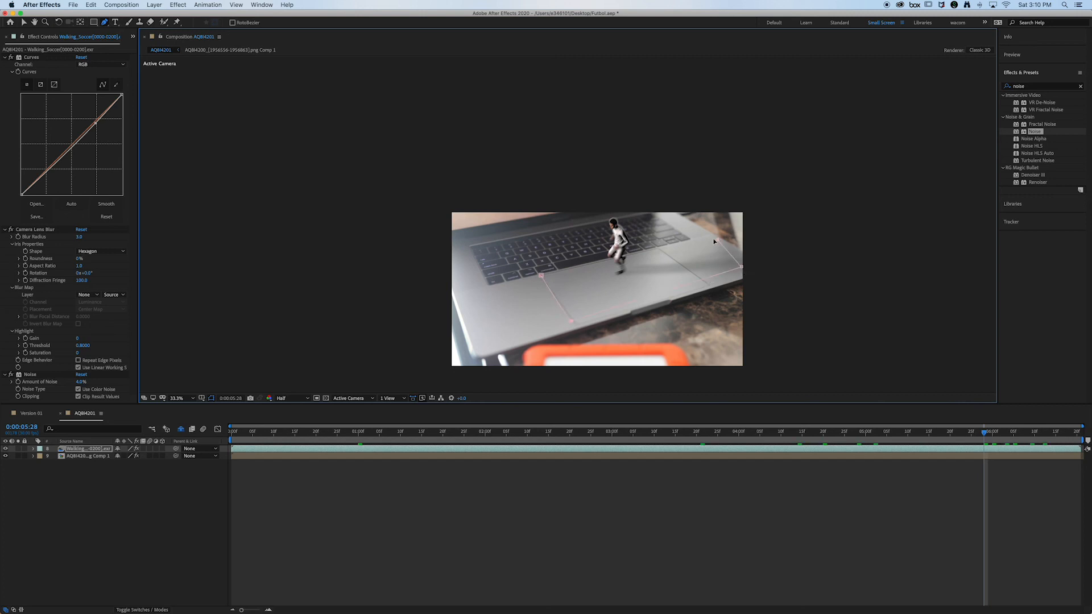
{"action": "left_click", "coordinate": [542, 276]}
Step: Set the mask feather of the Walking_Soccer layer's mask to 79 pixels and deselect the layer
{"action": "left_click", "coordinate": [99, 452]}
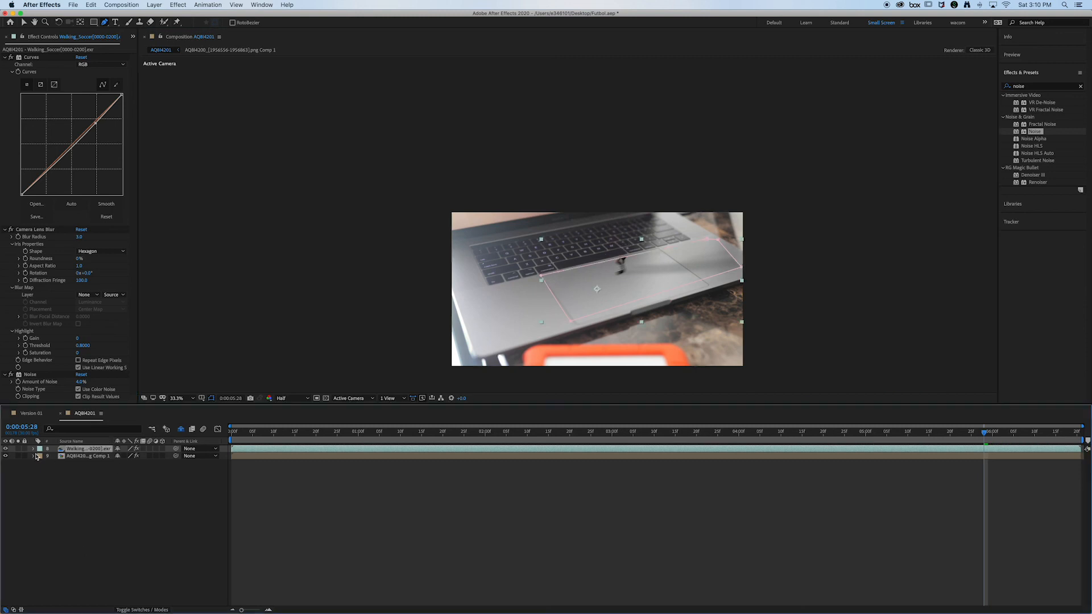
{"action": "left_click", "coordinate": [33, 449]}
{"action": "left_click", "coordinate": [40, 457]}
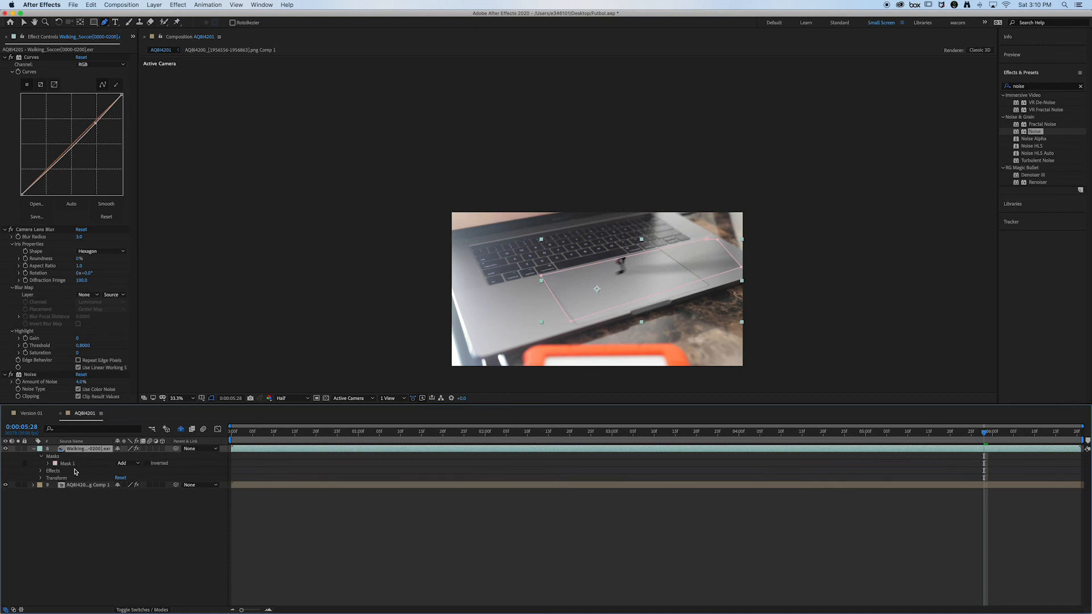
{"action": "left_click", "coordinate": [57, 466]}
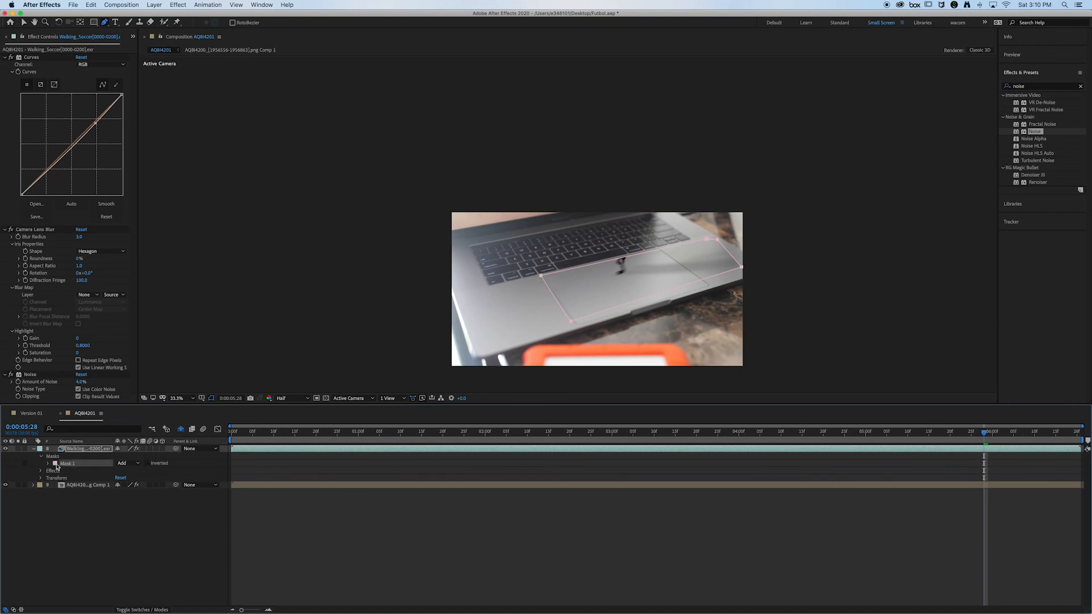
{"action": "left_click", "coordinate": [47, 465]}
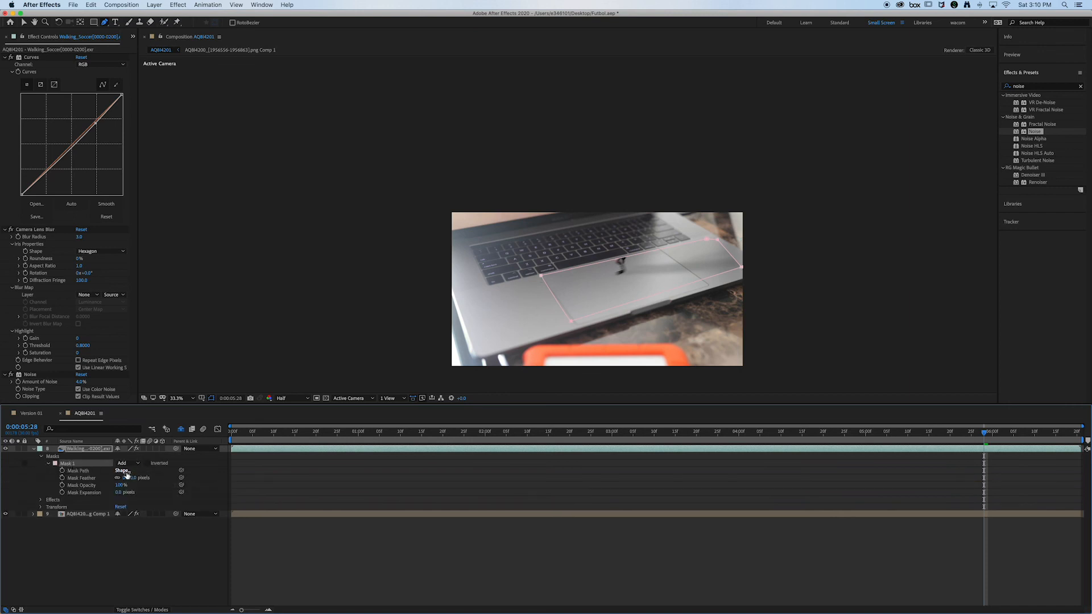
{"action": "left_click_drag", "start_coordinate": [132, 479], "coordinate": [163, 478]}
{"action": "type", "text": "79"}
{"action": "key", "text": "Return"}
{"action": "left_click", "coordinate": [351, 560]}
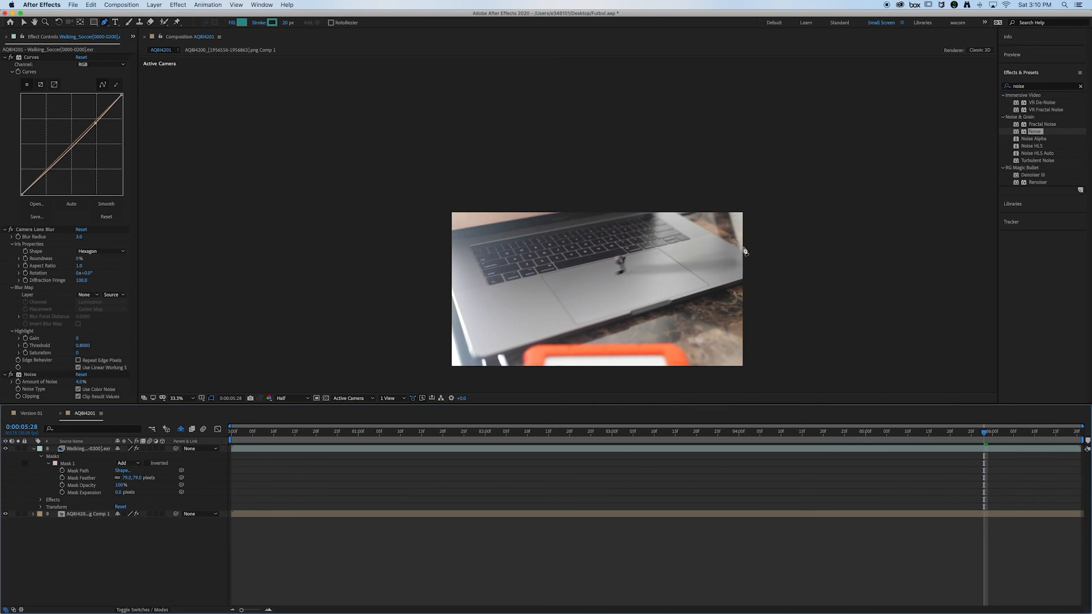
Step: Duplicate the masked Walking_Soccer layer, place the copy below it, invert the copy's mask, and undo the stray second mask
{"action": "left_click", "coordinate": [87, 449]}
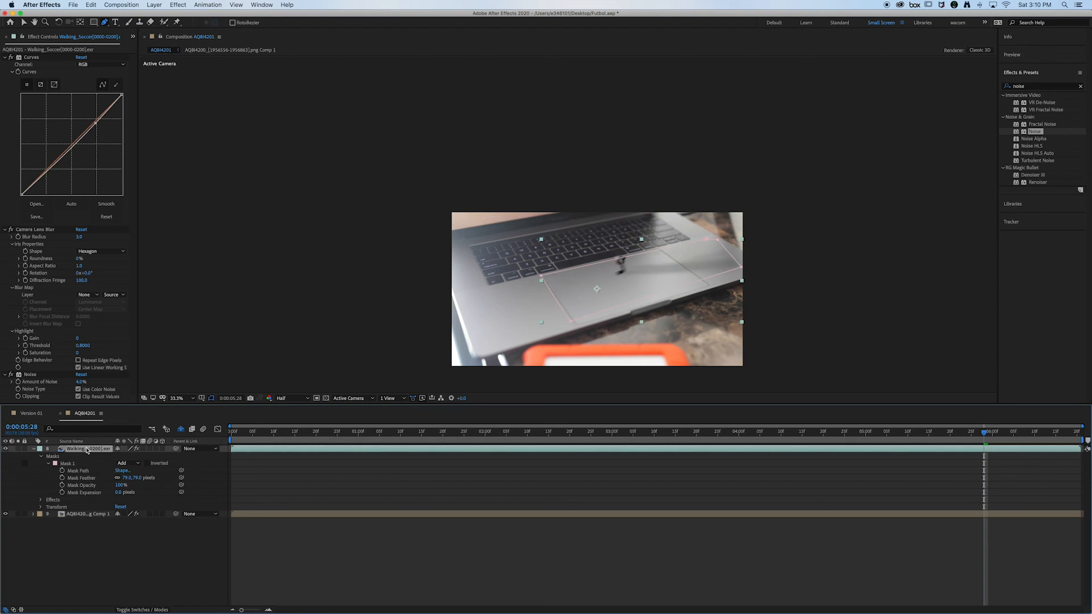
{"action": "key", "text": "super+d"}
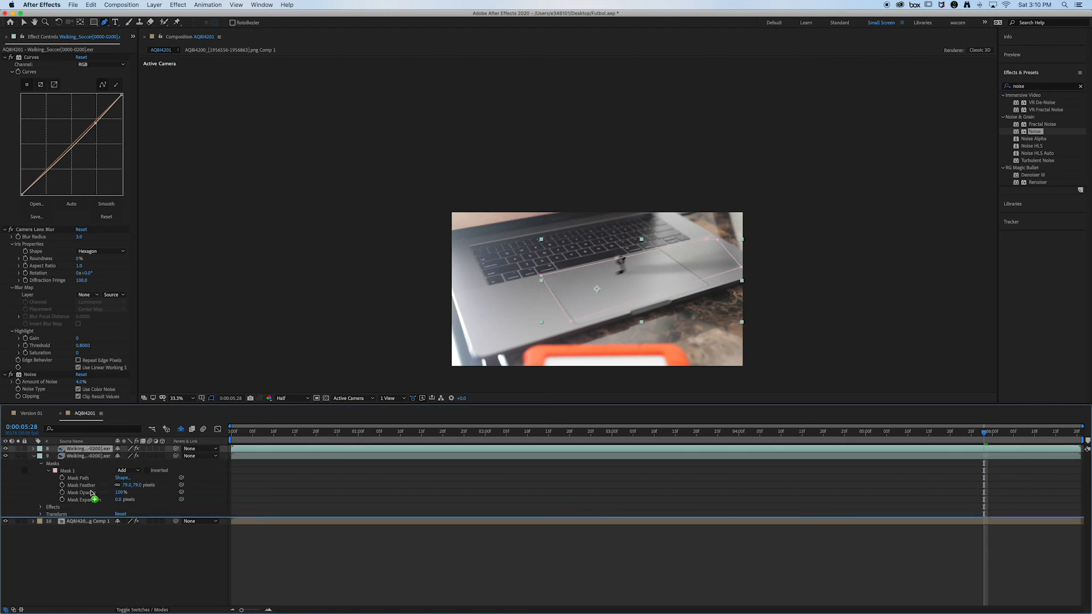
{"action": "left_click", "coordinate": [59, 514]}
{"action": "left_click", "coordinate": [40, 514]}
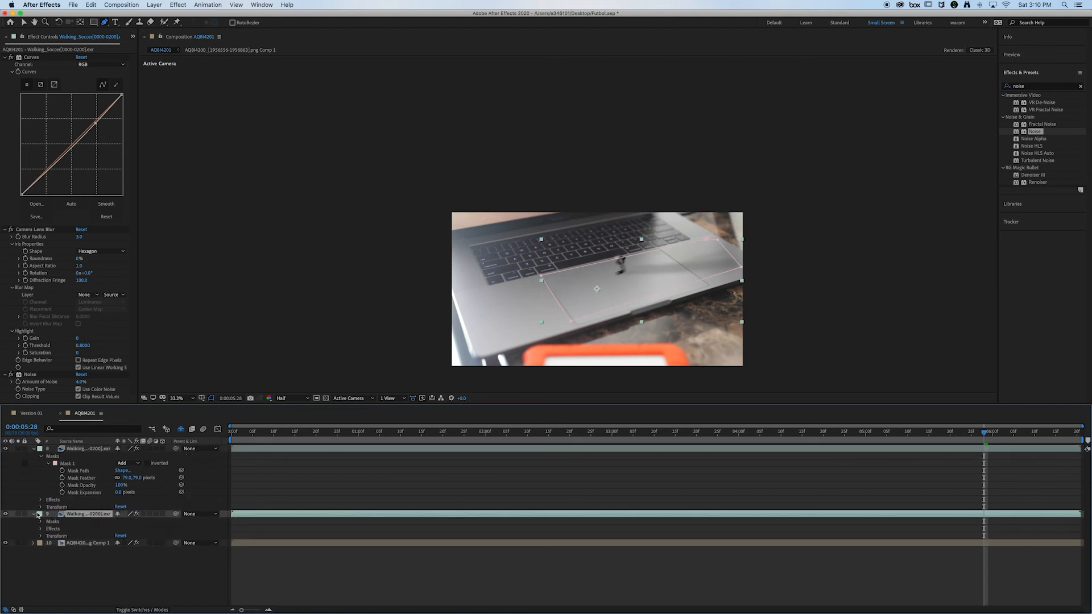
{"action": "left_click", "coordinate": [41, 522]}
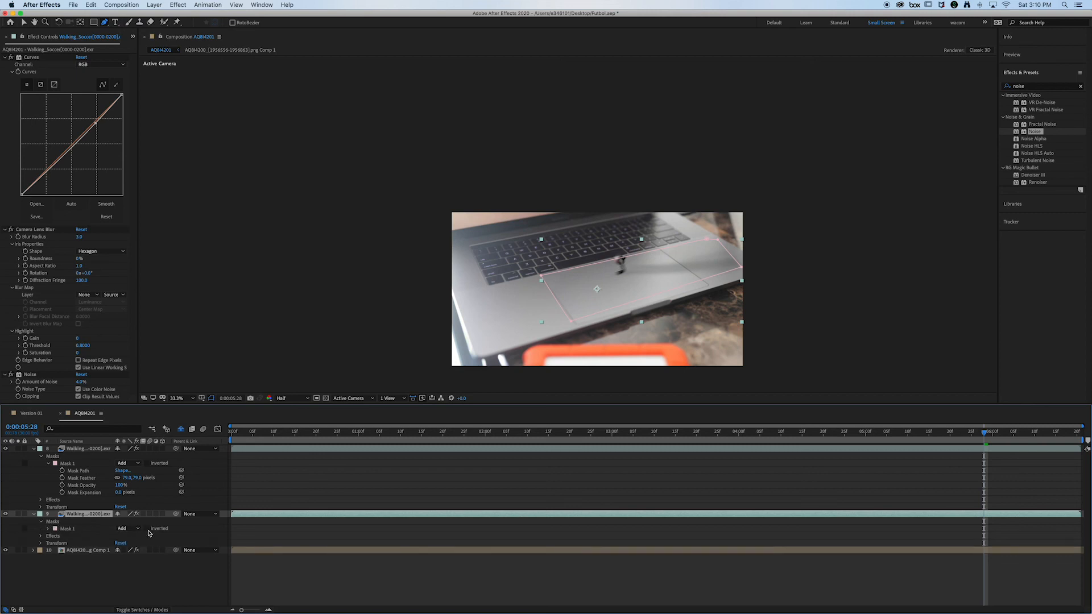
{"action": "left_click", "coordinate": [146, 529]}
{"action": "left_click", "coordinate": [803, 281]}
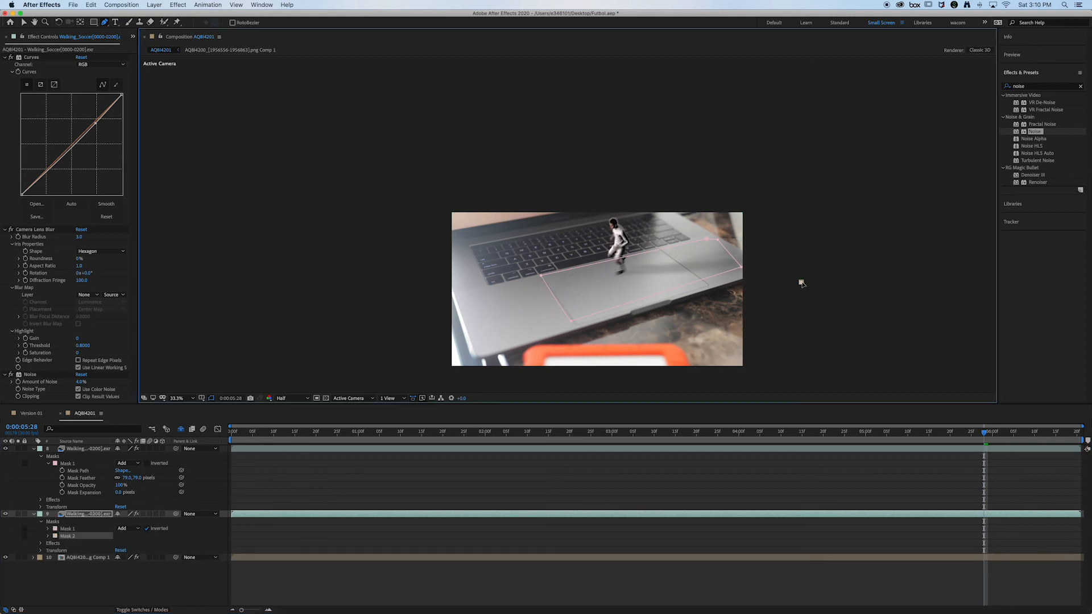
{"action": "key", "text": "super+z"}
{"action": "key", "text": "v"}
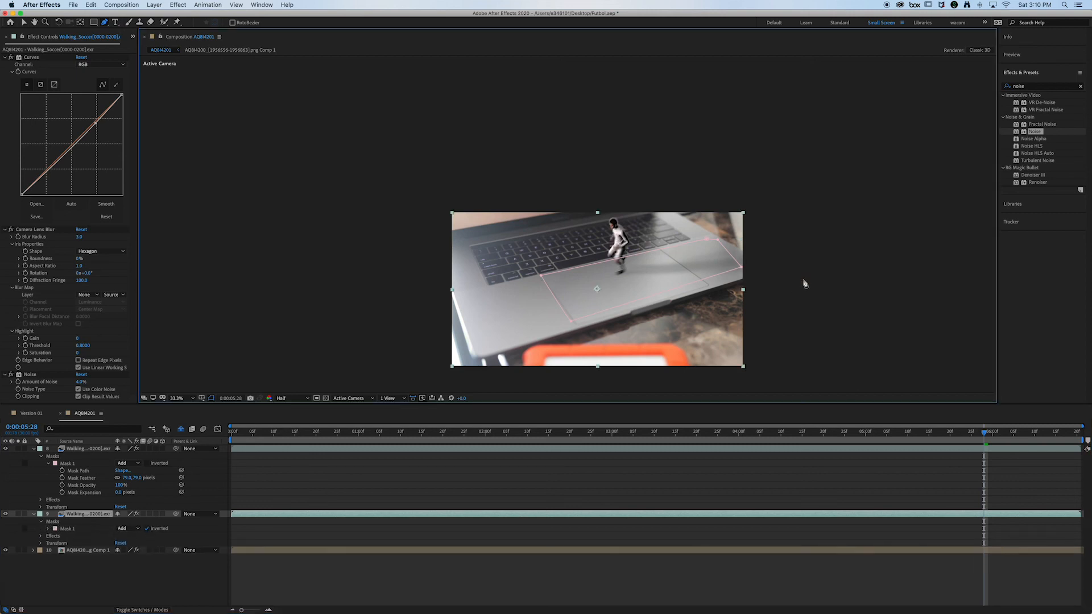
{"action": "left_click", "coordinate": [804, 282]}
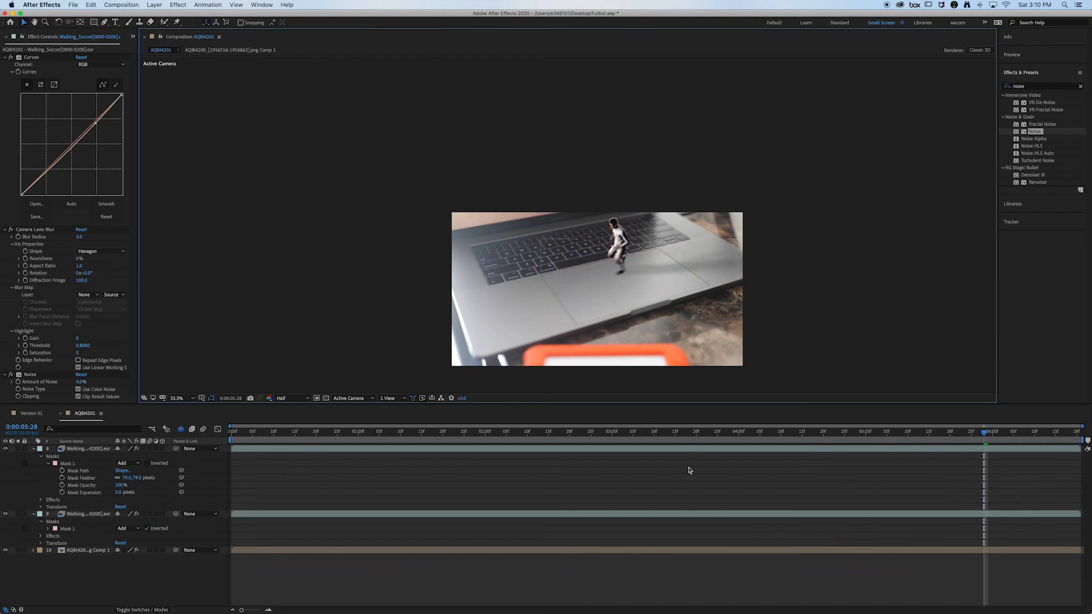
Step: Inspect the split runner at 0:00:02:25 and 0:00:06:06, toggling the lower Walking_Soccer layer's visibility to compare
{"action": "left_click", "coordinate": [593, 432]}
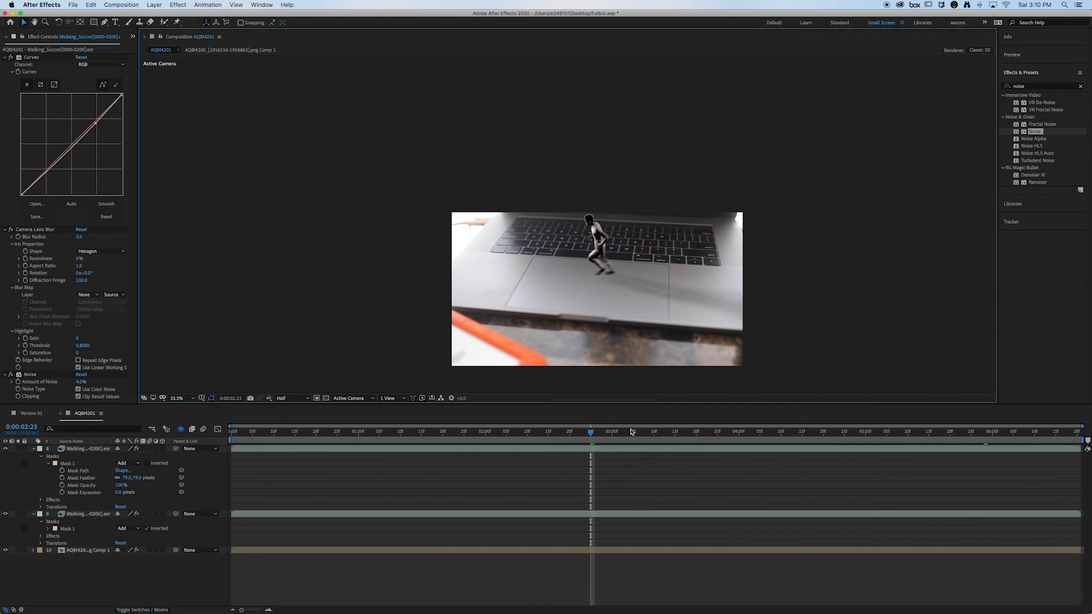
{"action": "left_click", "coordinate": [1017, 431]}
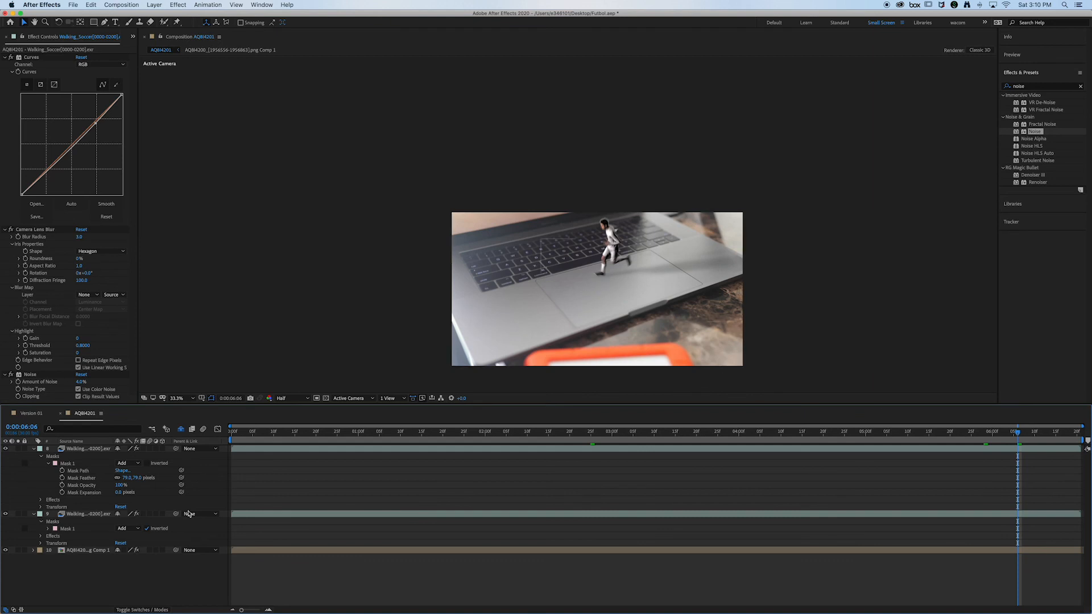
{"action": "left_click", "coordinate": [6, 514]}
{"action": "left_click", "coordinate": [6, 514]}
{"action": "left_click", "coordinate": [6, 514]}
{"action": "left_click", "coordinate": [6, 514]}
{"action": "left_click", "coordinate": [6, 514]}
{"action": "left_click", "coordinate": [6, 514]}
{"action": "left_click", "coordinate": [6, 514]}
{"action": "left_click", "coordinate": [6, 514]}
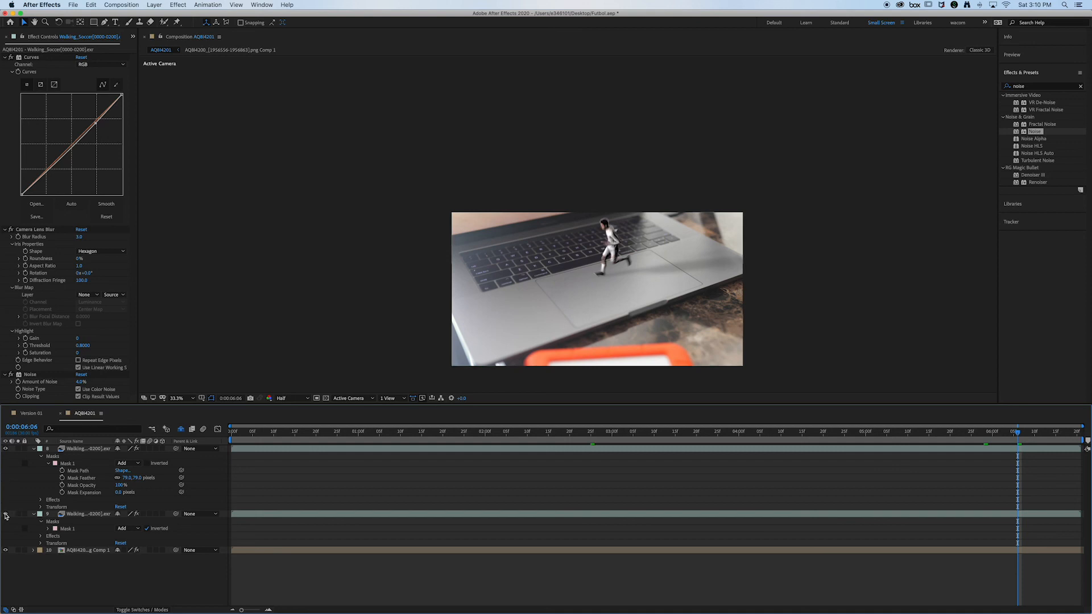
Step: Set the mask feather to 0 pixels on both Walking_Soccer layers and deselect them
{"action": "left_click", "coordinate": [37, 516]}
{"action": "left_click", "coordinate": [67, 529]}
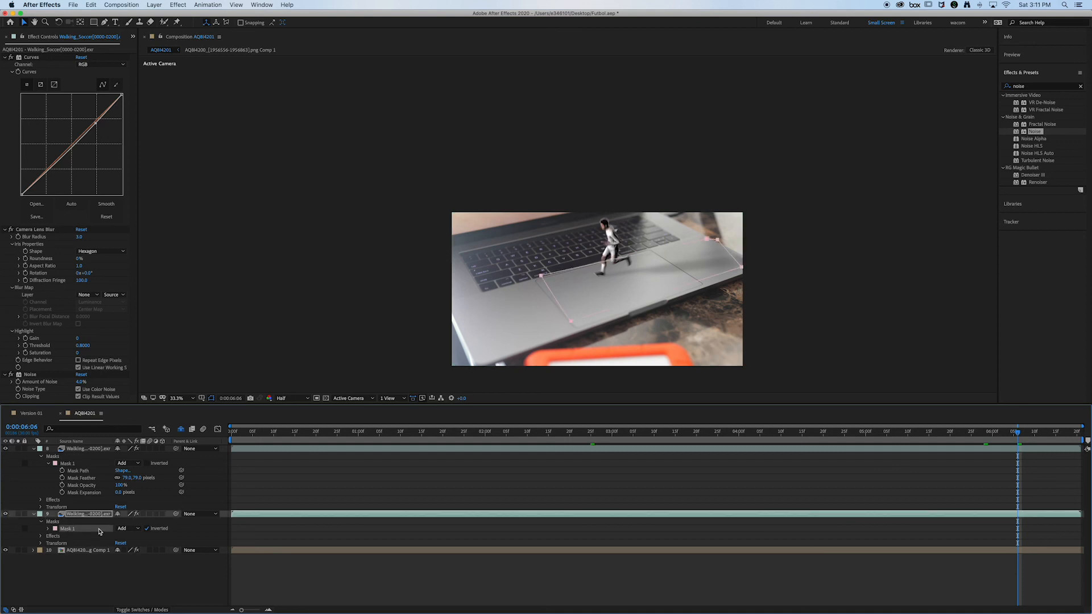
{"action": "left_click", "coordinate": [48, 529]}
{"action": "left_click_drag", "start_coordinate": [121, 544], "coordinate": [81, 545]}
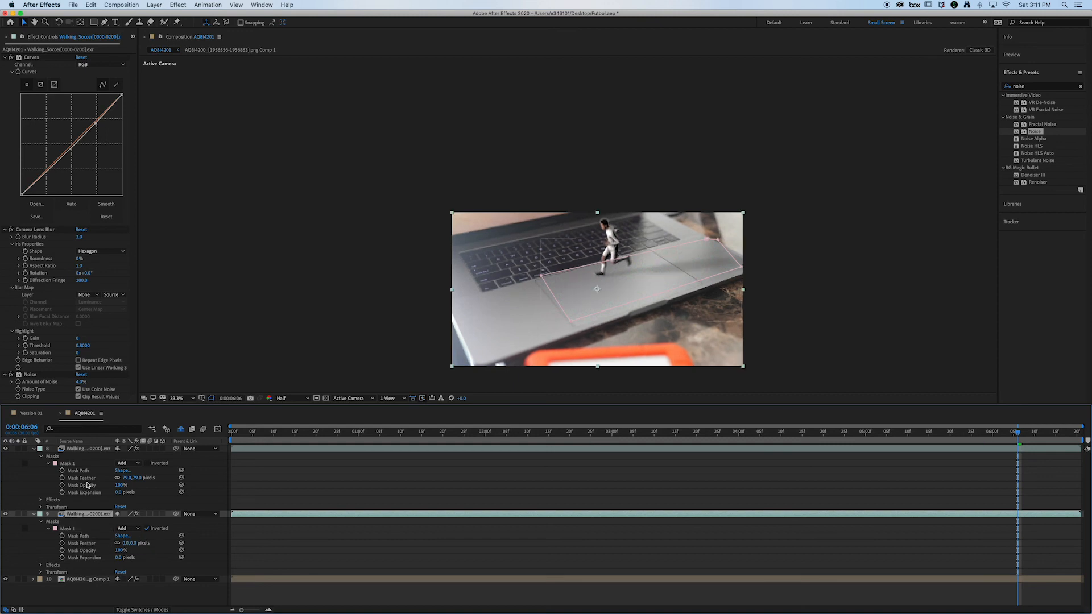
{"action": "left_click_drag", "start_coordinate": [126, 478], "coordinate": [116, 478]}
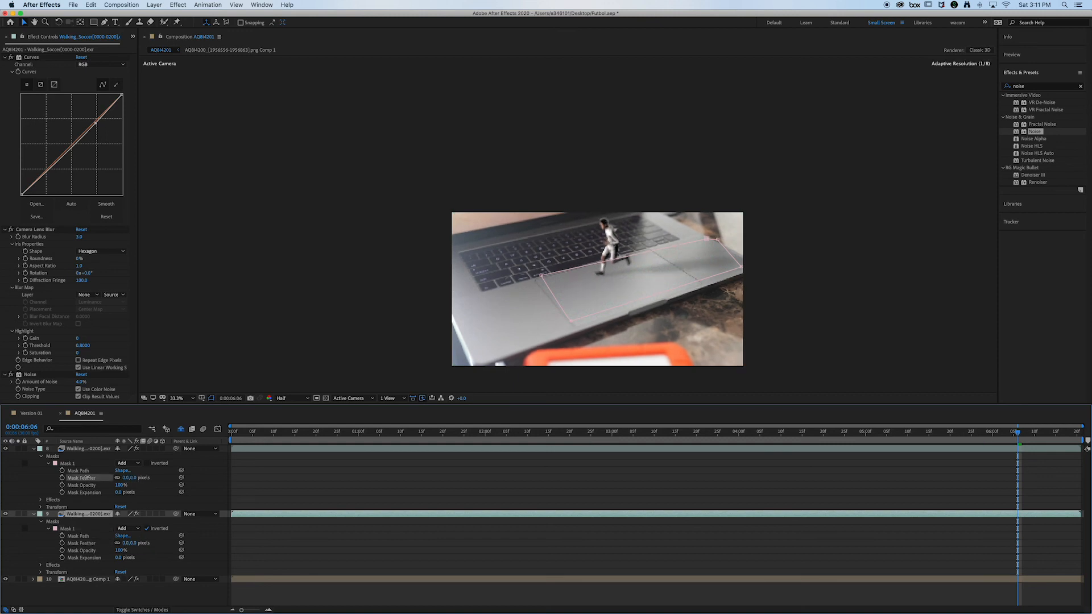
{"action": "left_click", "coordinate": [316, 475]}
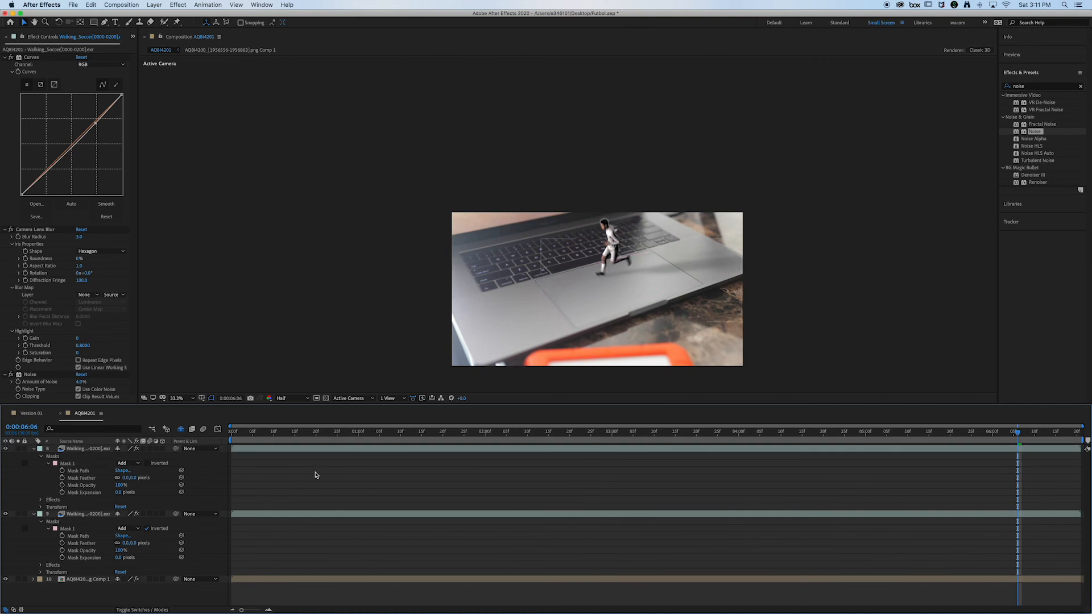
Step: Delete the inverted mask from the lower Walking_Soccer layer
{"action": "left_click", "coordinate": [74, 529]}
{"action": "key", "text": "Delete"}
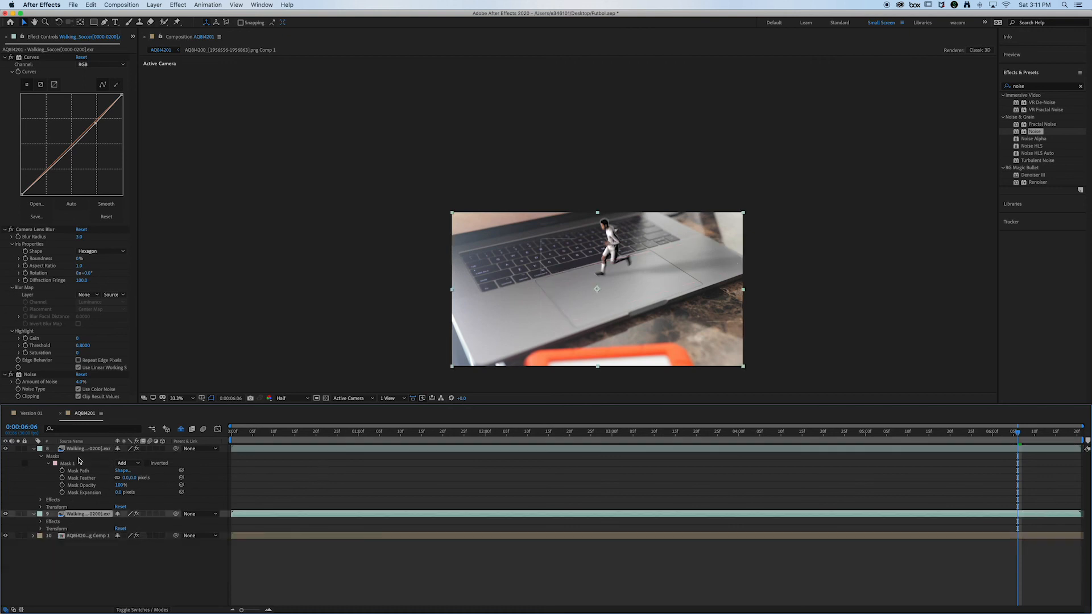
Step: Delete the mask from the upper Walking_Soccer layer, remove the duplicate copy, and collapse the remaining layer's properties
{"action": "left_click", "coordinate": [76, 464]}
{"action": "key", "text": "Delete"}
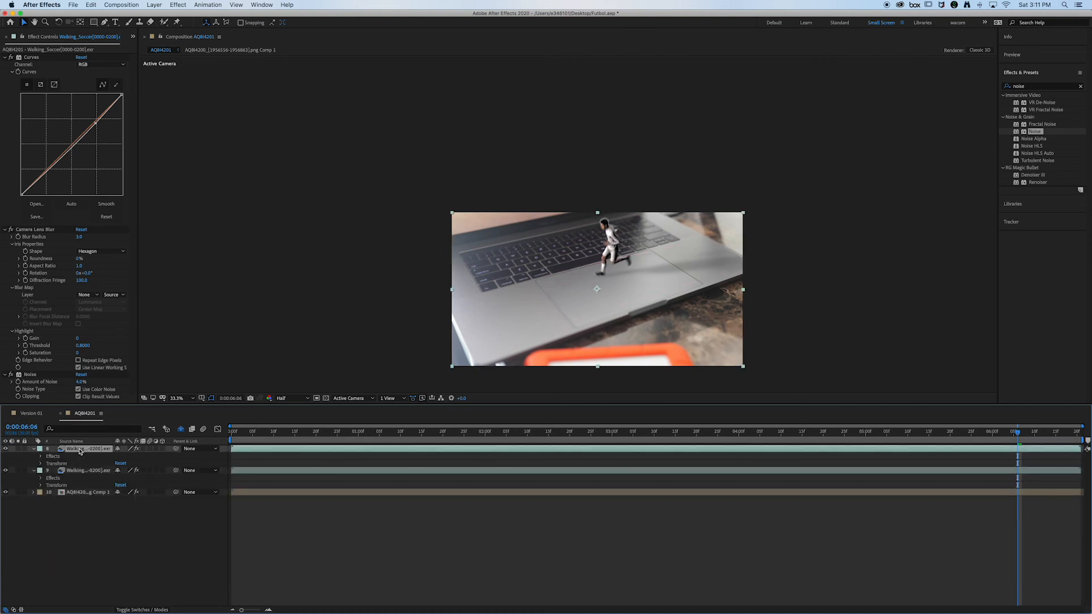
{"action": "left_click", "coordinate": [33, 449]}
{"action": "left_click", "coordinate": [88, 537]}
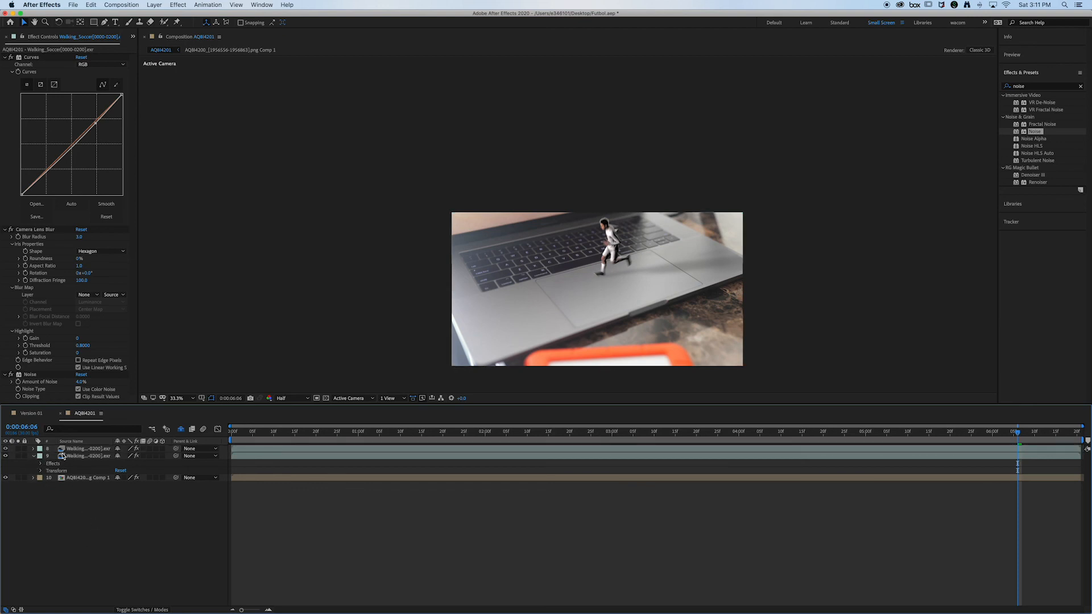
{"action": "left_click", "coordinate": [85, 449]}
{"action": "key", "text": "Delete"}
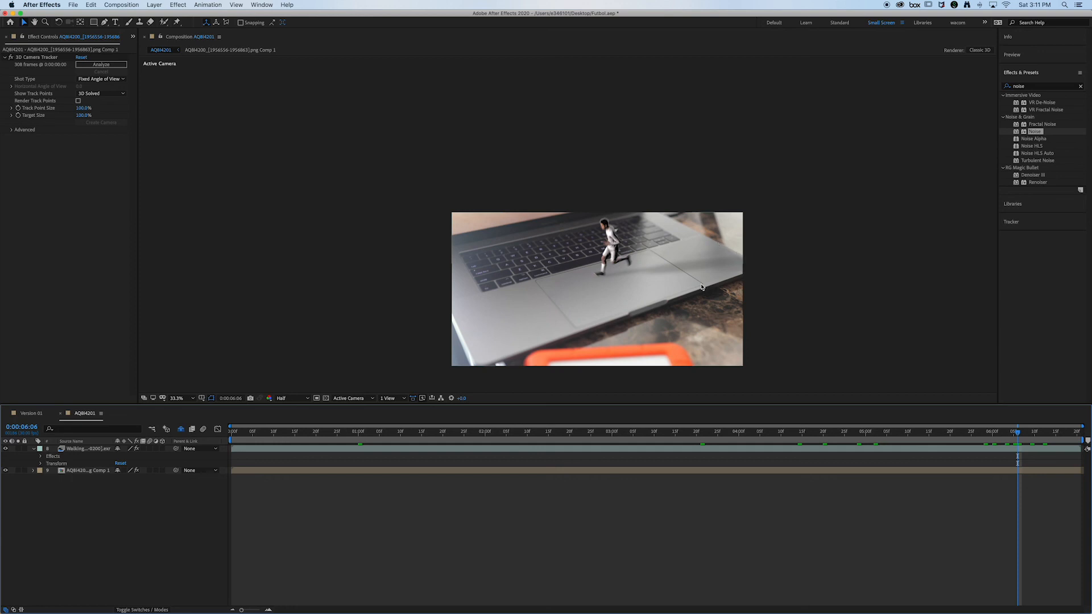
{"action": "left_click", "coordinate": [34, 449]}
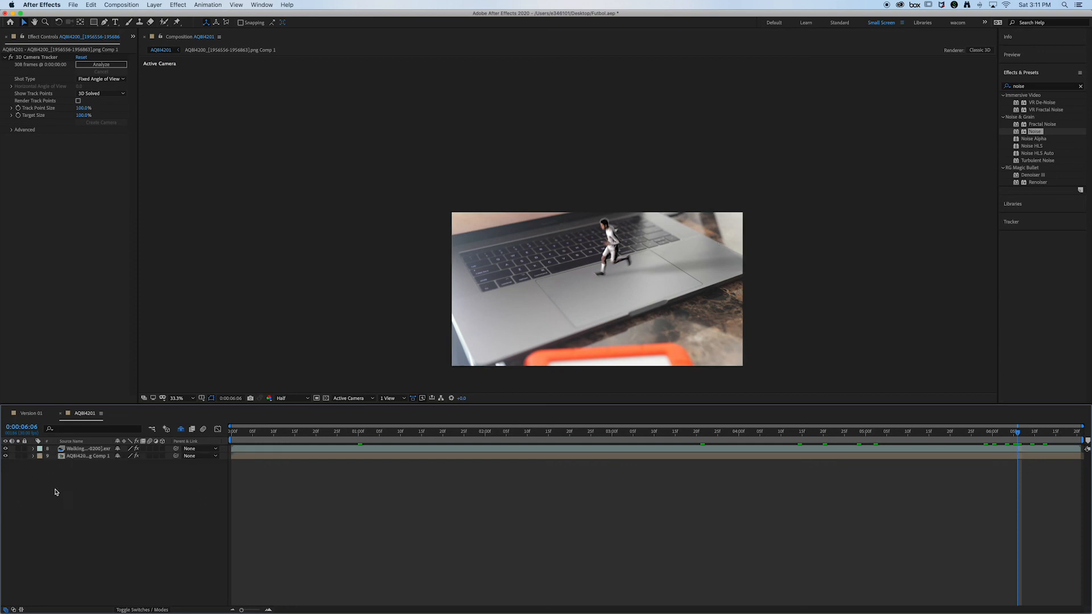
Step: Review the runner along the timeline up to 0:00:06:17 and collapse the Walking_Soccer layer's Curves, Camera Lens Blur and Noise effects
{"action": "left_click_drag", "start_coordinate": [312, 434], "coordinate": [789, 422]}
{"action": "left_click_drag", "start_coordinate": [716, 438], "coordinate": [1062, 442]}
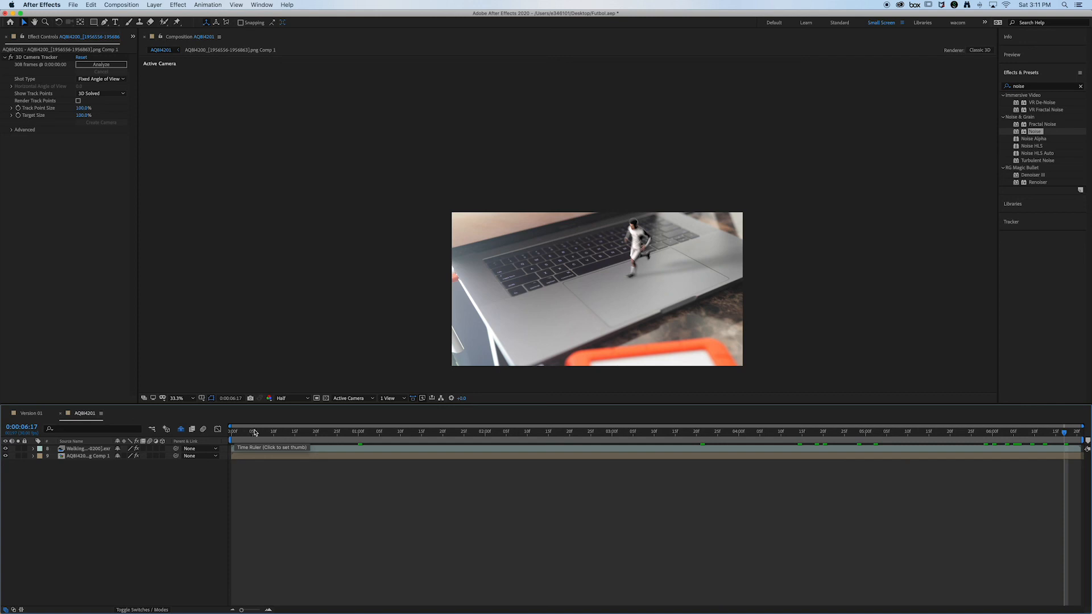
{"action": "left_click", "coordinate": [94, 449]}
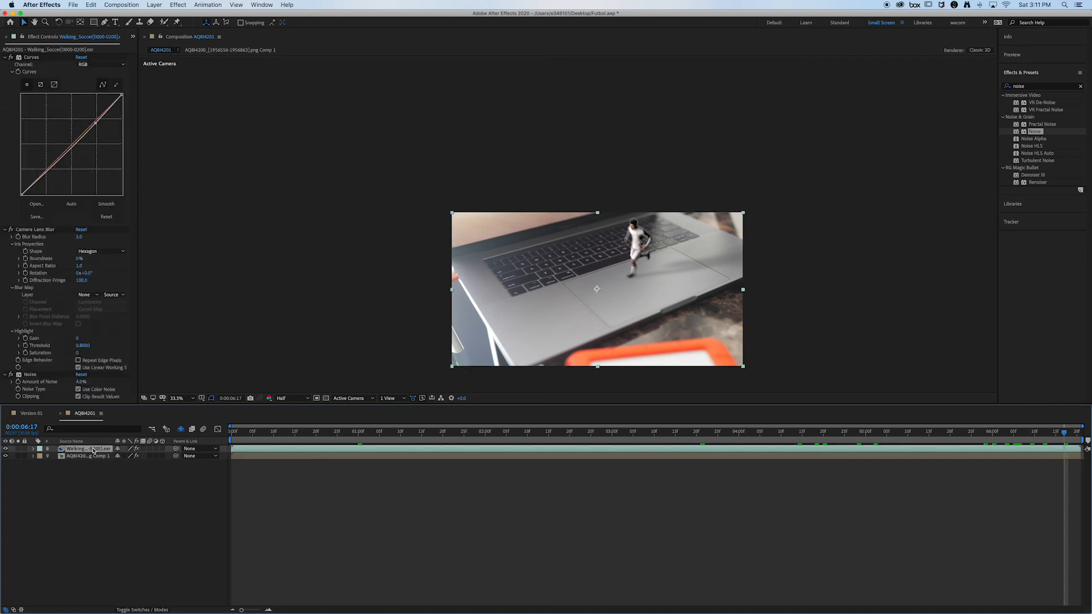
{"action": "left_click", "coordinate": [6, 58]}
{"action": "left_click", "coordinate": [5, 64]}
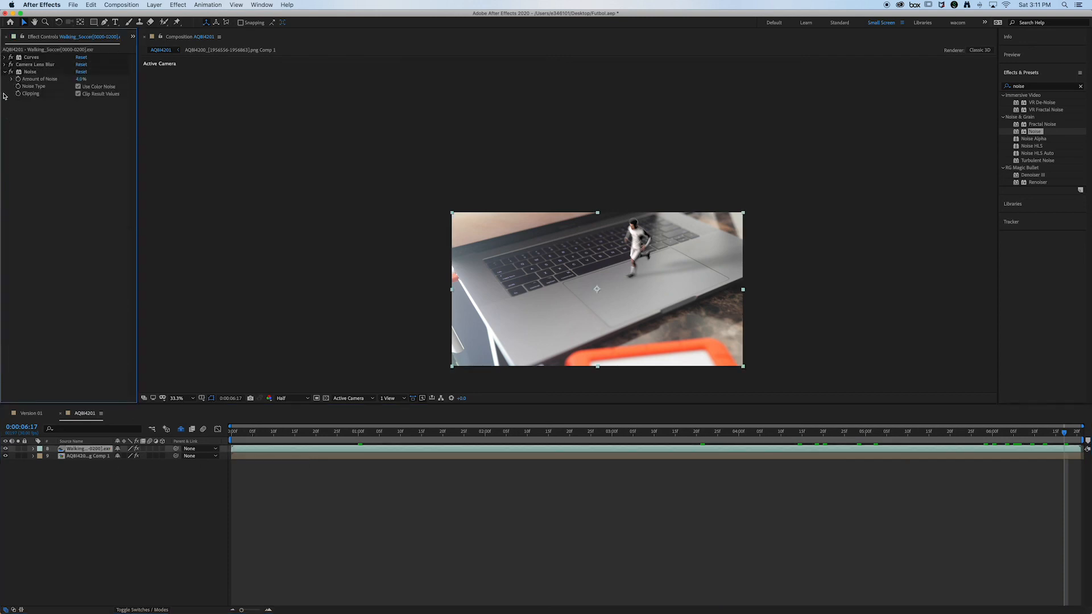
{"action": "left_click", "coordinate": [4, 73]}
Step: Search the effects for levels and then curves, and add a second Curves effect to the Walking_Soccer layer
{"action": "left_click", "coordinate": [1004, 87]}
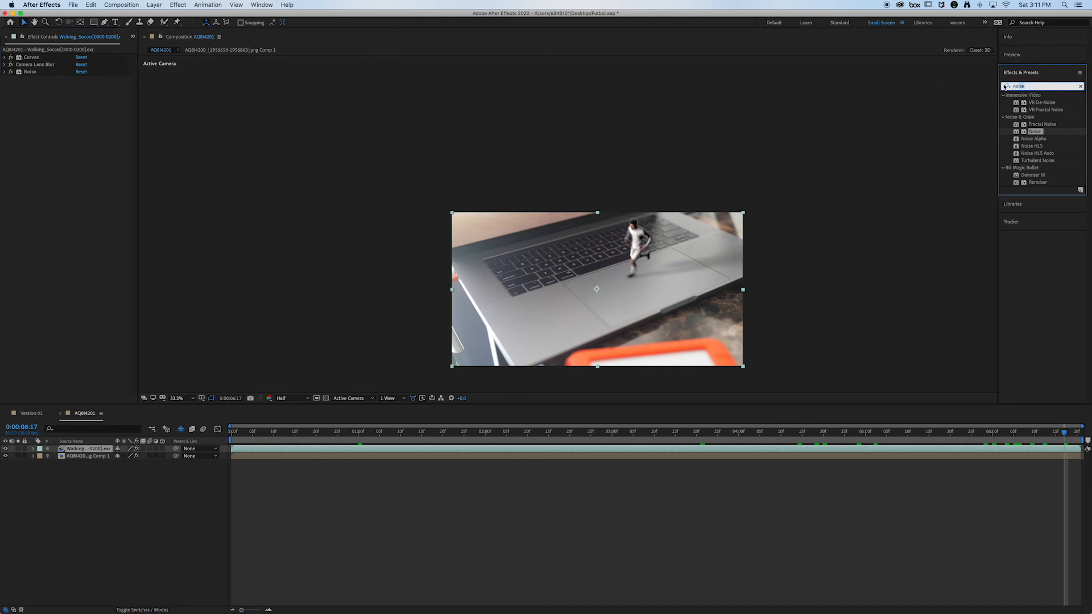
{"action": "type", "text": "leve"}
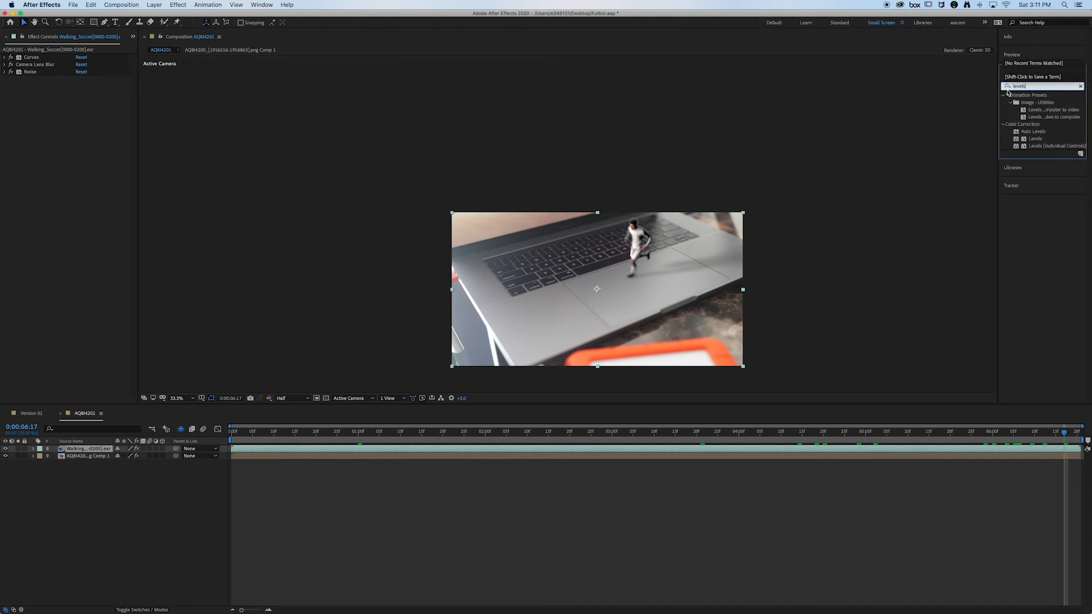
{"action": "type", "text": "ls"}
{"action": "key", "text": "super+a"}
{"action": "type", "text": "curv"}
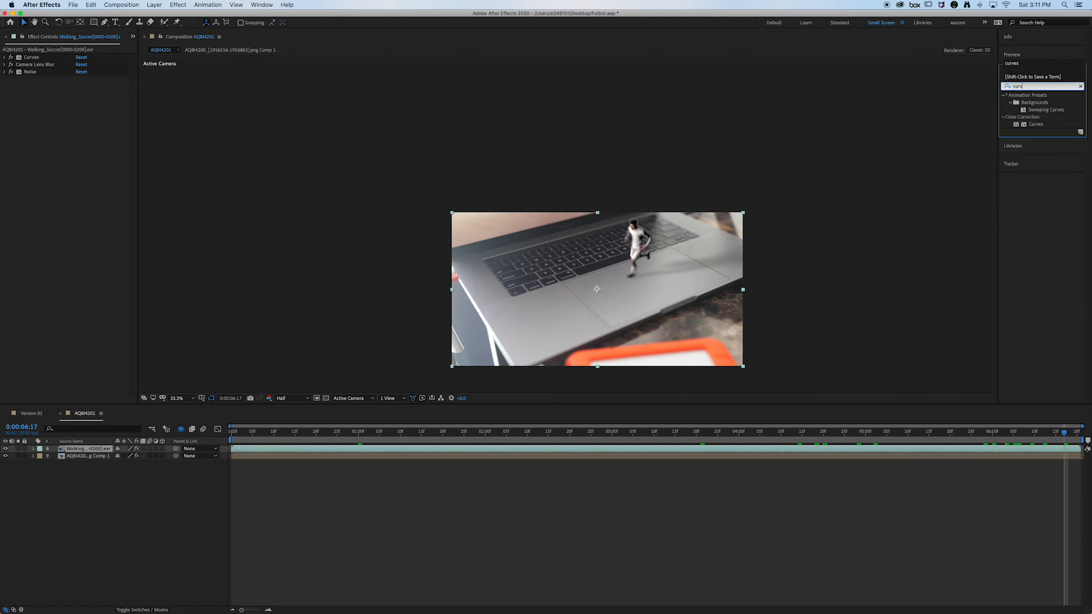
{"action": "type", "text": "es"}
{"action": "left_click_drag", "start_coordinate": [1036, 124], "coordinate": [63, 111]}
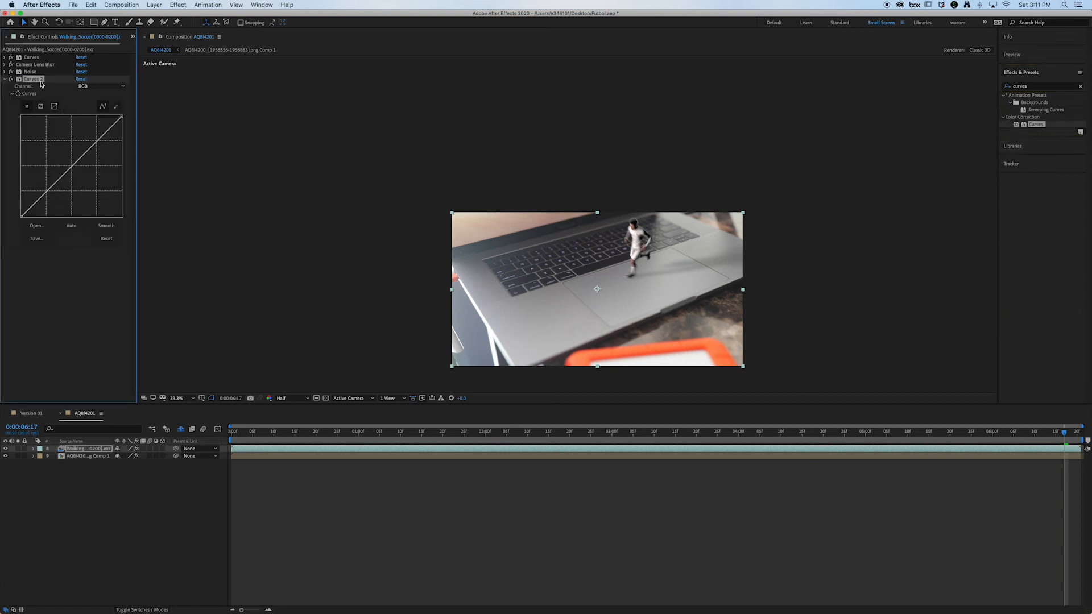
Step: Try a Green channel adjustment in the second Curves effect, reset the curve, and delete that effect from Walking_Soccer
{"action": "left_click", "coordinate": [82, 86]}
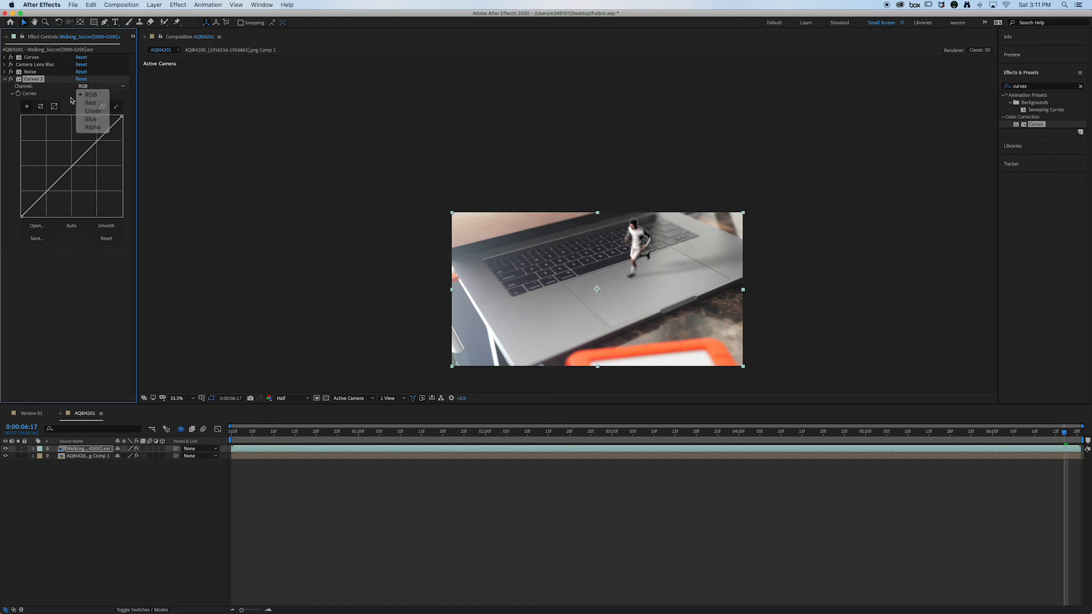
{"action": "left_click", "coordinate": [93, 111]}
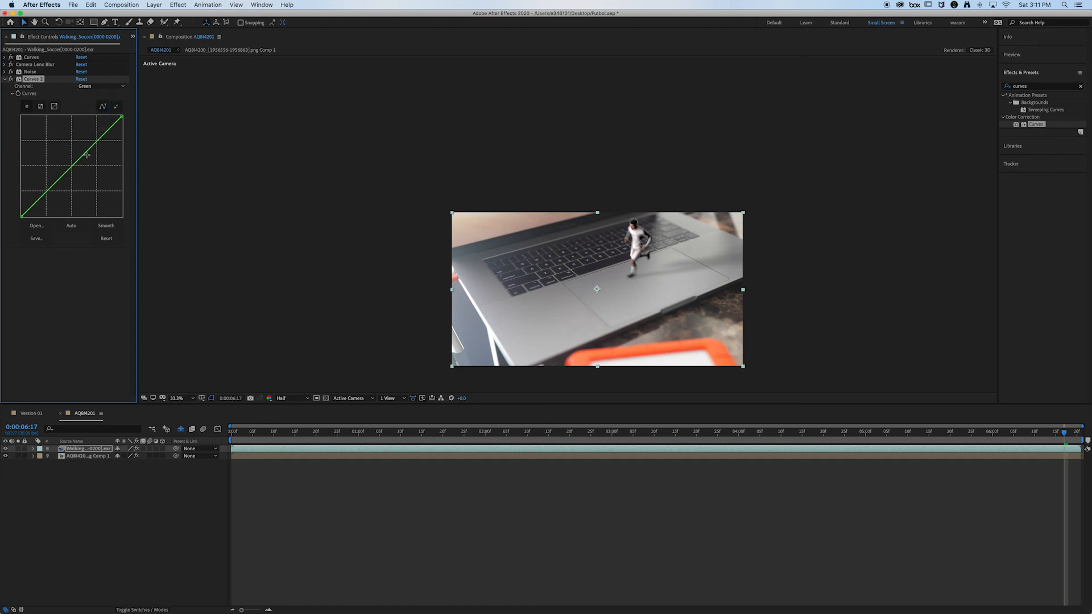
{"action": "left_click_drag", "start_coordinate": [86, 155], "coordinate": [84, 153]}
{"action": "left_click", "coordinate": [106, 238]}
{"action": "left_click", "coordinate": [81, 474]}
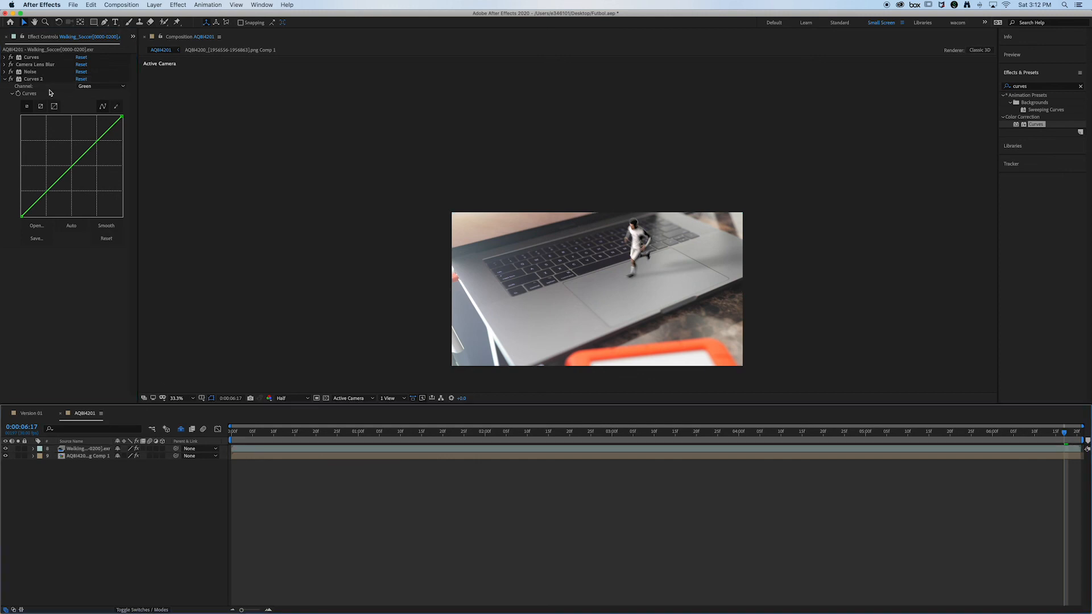
{"action": "left_click", "coordinate": [30, 79]}
{"action": "key", "text": "Delete"}
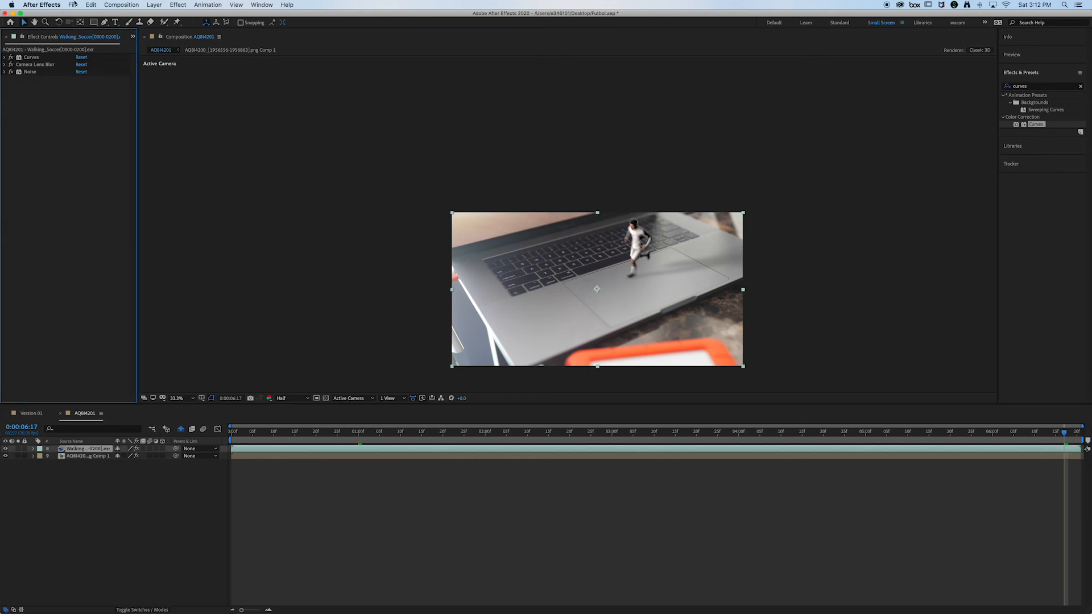
Step: Create a new adjustment layer above the Walking_Soccer layer
{"action": "left_click", "coordinate": [139, 4]}
{"action": "left_click", "coordinate": [83, 188]}
{"action": "left_click", "coordinate": [154, 4]}
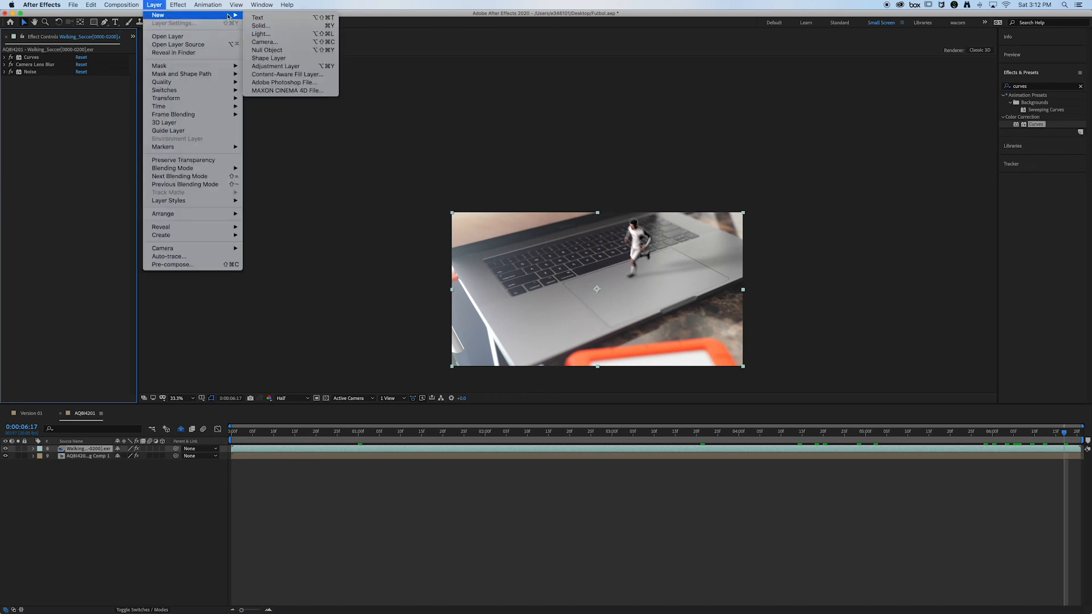
{"action": "mouse_move", "coordinate": [160, 17]}
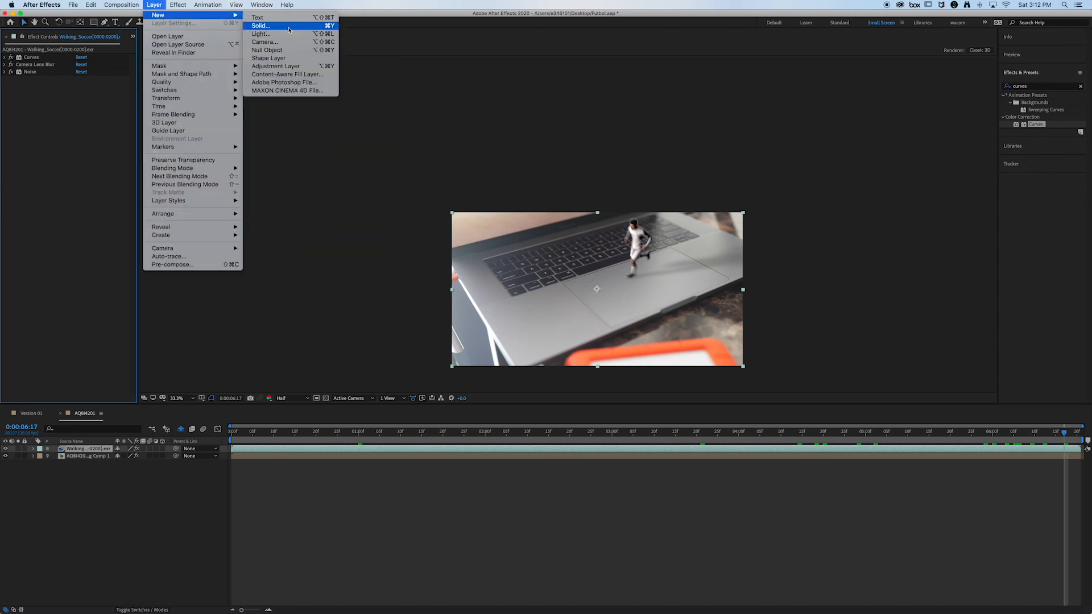
{"action": "left_click", "coordinate": [270, 67]}
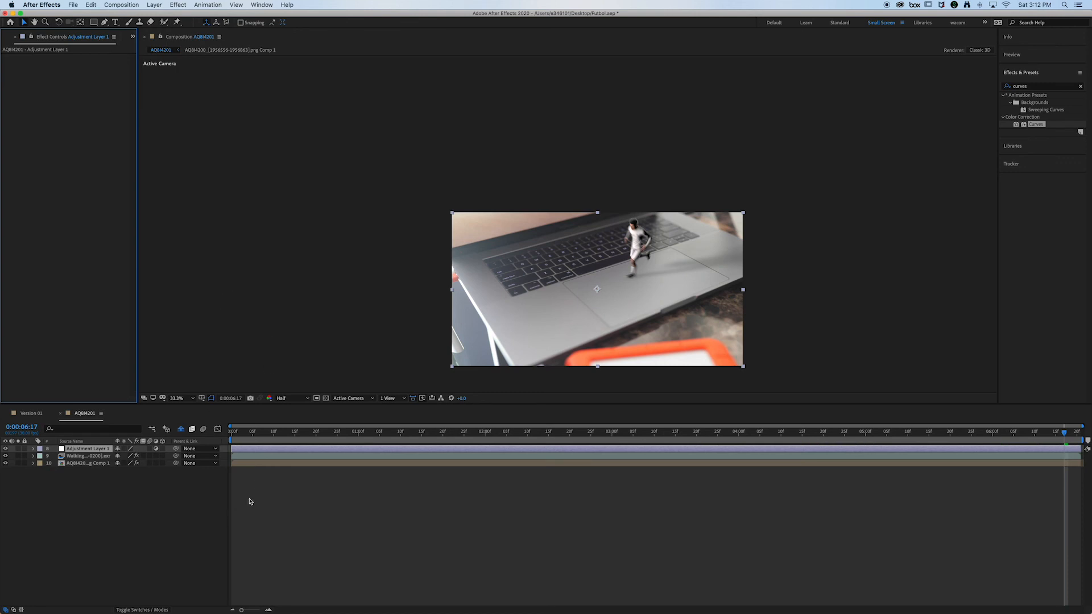
Step: Apply Curves to the adjustment layer and shape the RGB curve into a gentle S with lower shadows and raised highlights
{"action": "double_click", "coordinate": [1031, 123]}
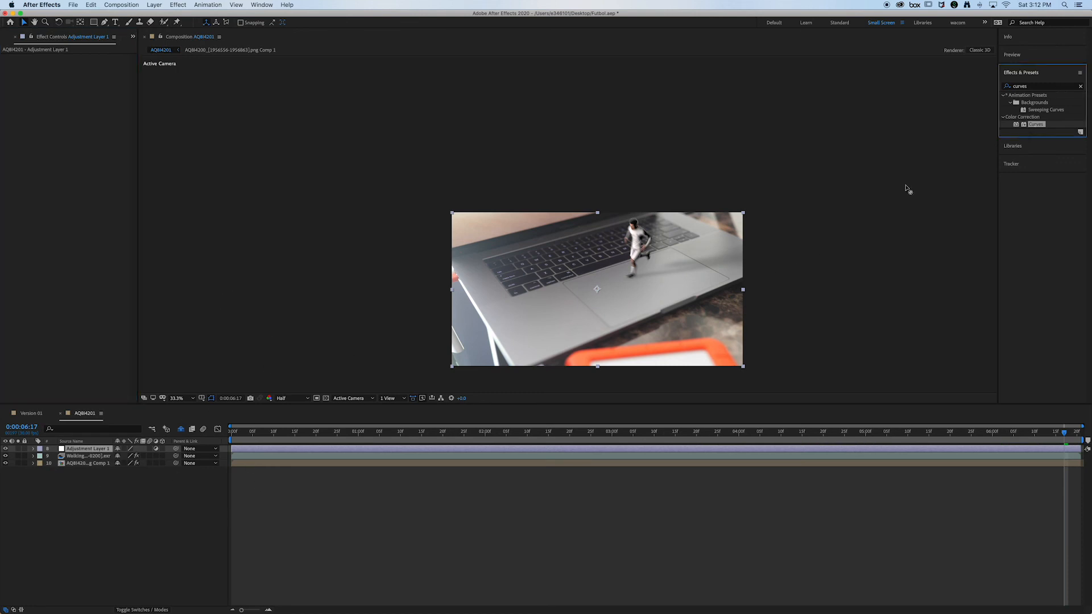
{"action": "left_click_drag", "start_coordinate": [95, 124], "coordinate": [94, 121]}
{"action": "left_click_drag", "start_coordinate": [58, 157], "coordinate": [55, 164]}
{"action": "left_click_drag", "start_coordinate": [93, 123], "coordinate": [96, 128]}
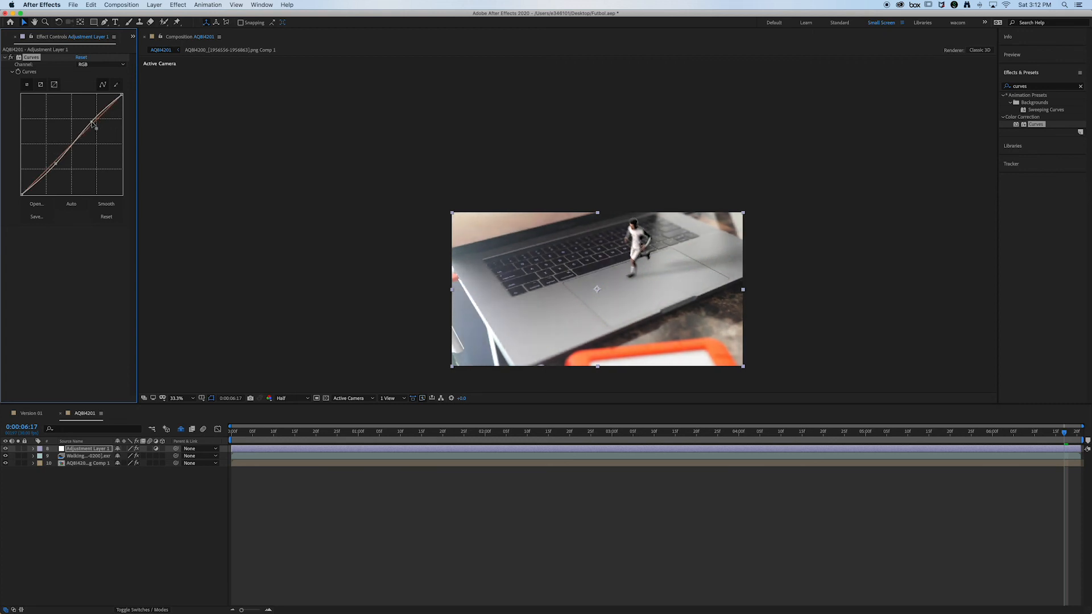
Step: Tint the adjustment layer through its Red and Blue curves, lifting red in the shadows and lowering it in the highlights
{"action": "left_click", "coordinate": [88, 64]}
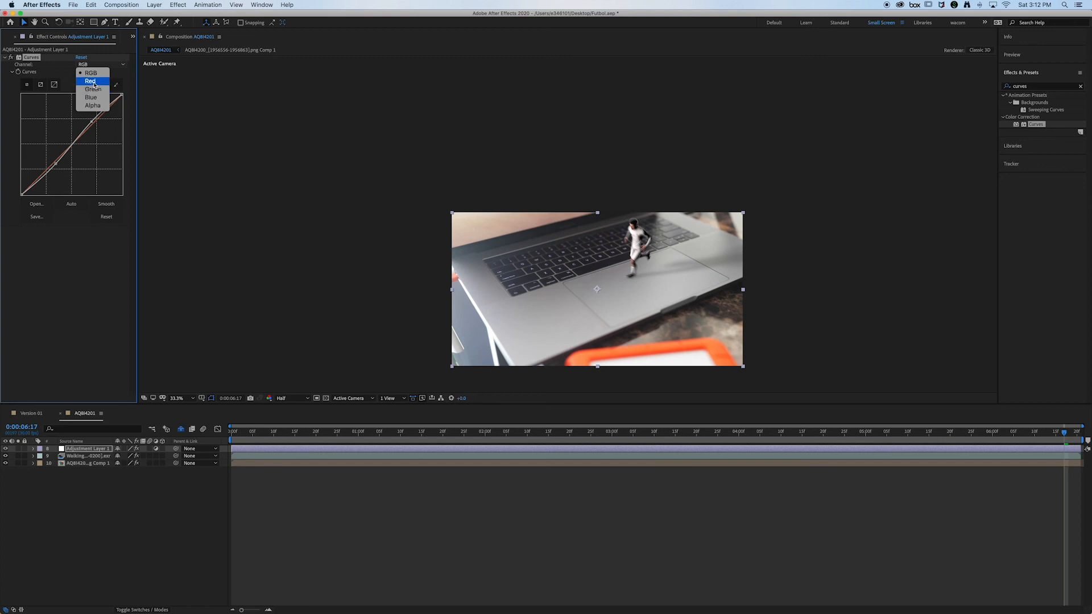
{"action": "left_click", "coordinate": [85, 79]}
{"action": "left_click_drag", "start_coordinate": [82, 136], "coordinate": [82, 139]}
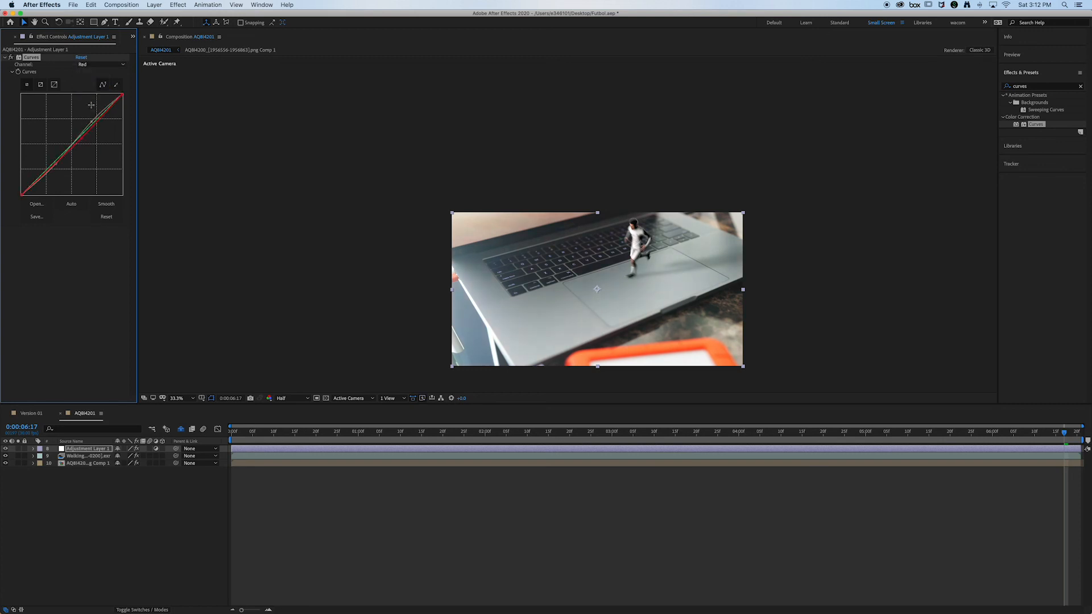
{"action": "left_click", "coordinate": [91, 65]}
{"action": "left_click", "coordinate": [90, 97]}
{"action": "left_click_drag", "start_coordinate": [76, 143], "coordinate": [75, 142]}
{"action": "left_click", "coordinate": [105, 508]}
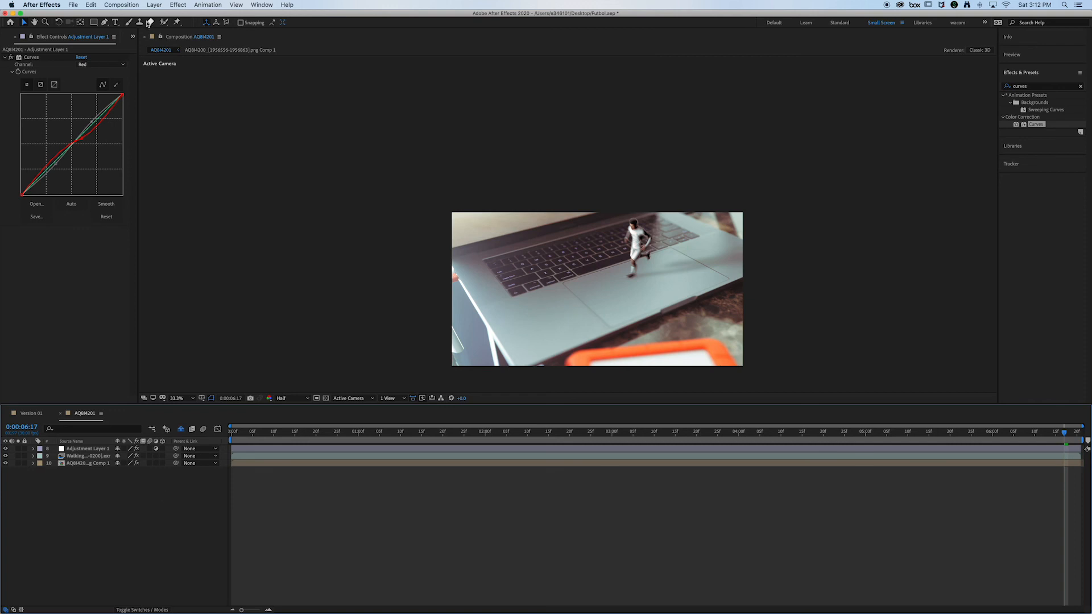
Step: Add the Noise effect to the adjustment layer and set the amount of noise to 2%
{"action": "left_click", "coordinate": [1036, 86]}
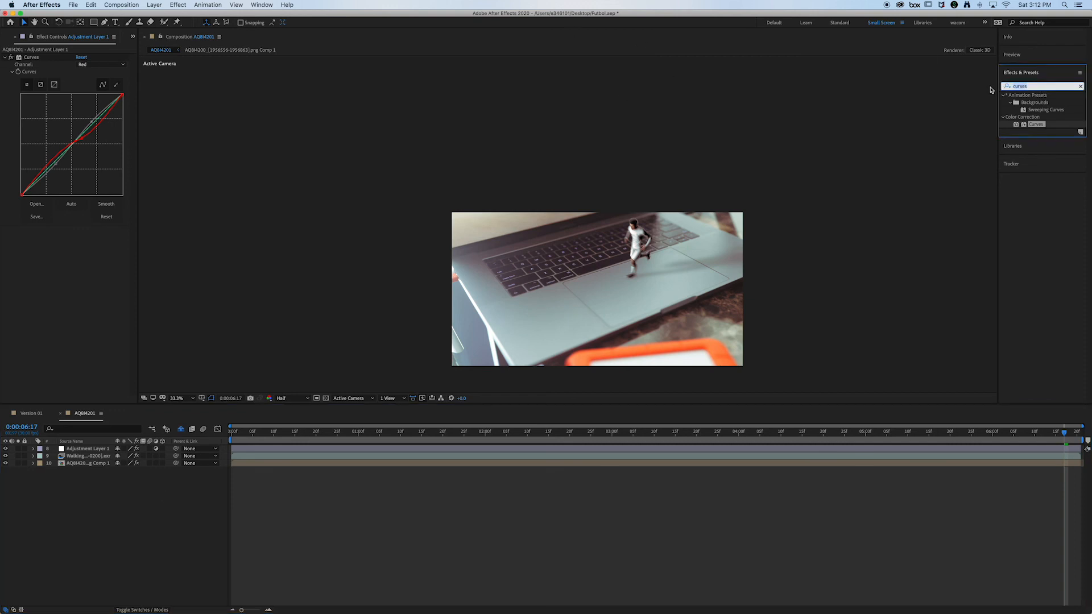
{"action": "type", "text": "noise"}
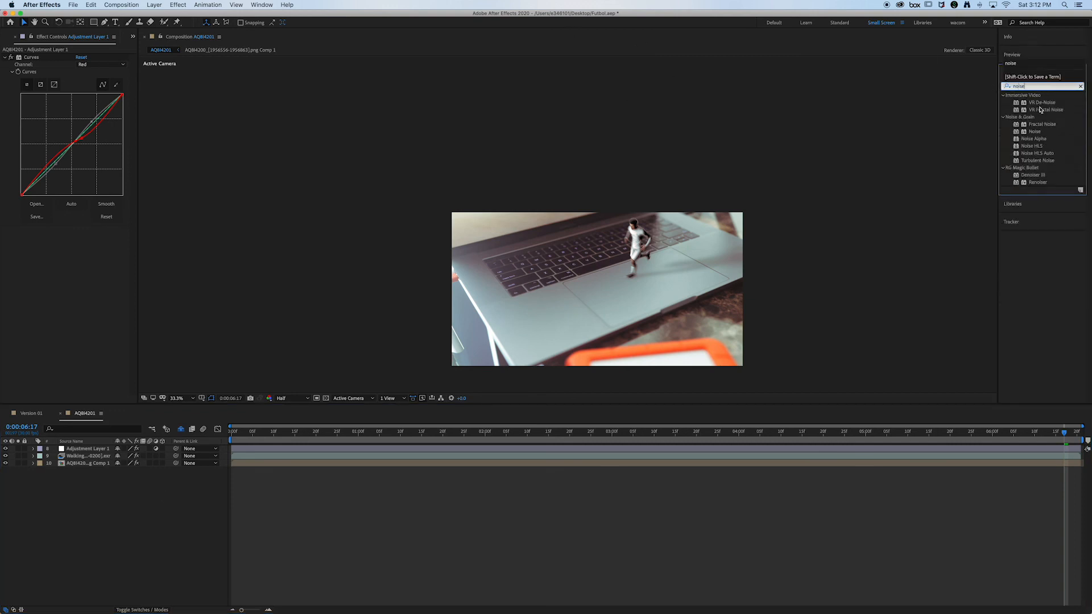
{"action": "left_click_drag", "start_coordinate": [1035, 132], "coordinate": [674, 271]}
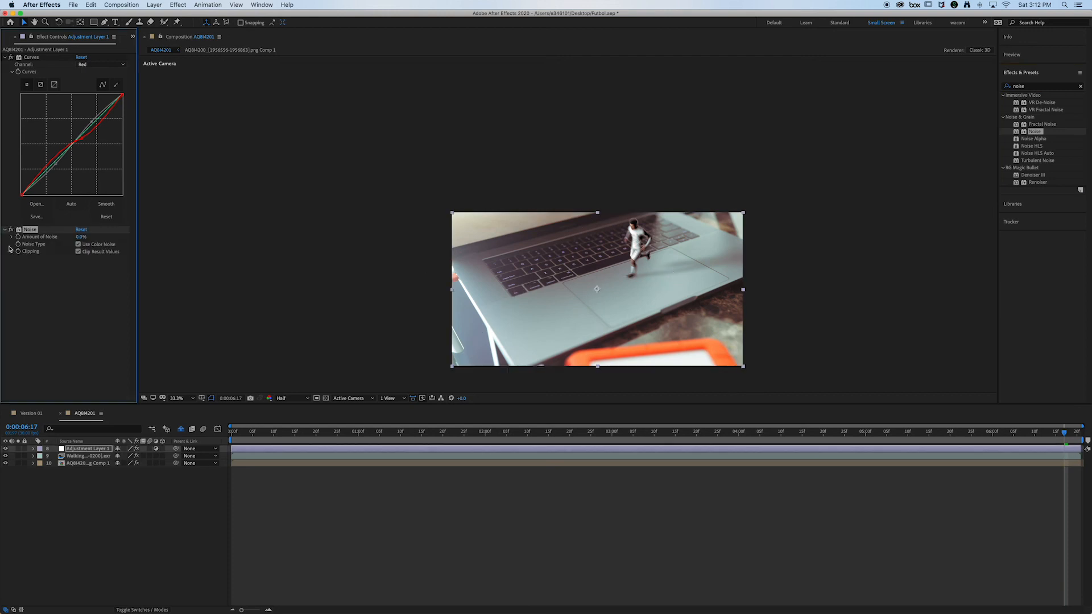
{"action": "left_click_drag", "start_coordinate": [80, 239], "coordinate": [80, 239]}
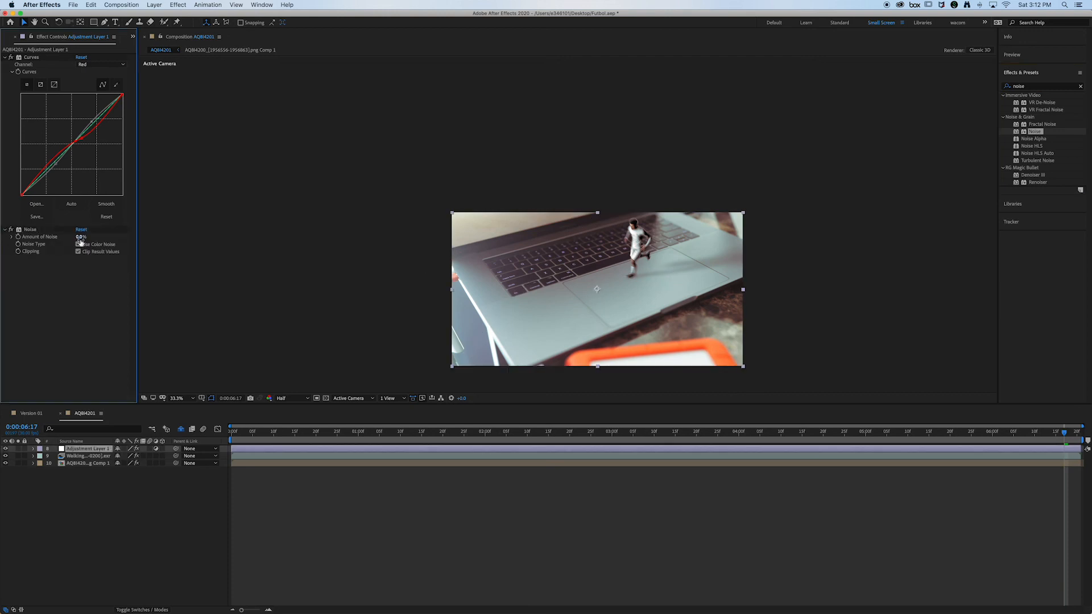
{"action": "left_click", "coordinate": [80, 238]}
{"action": "type", "text": "2"}
{"action": "key", "text": "Return"}
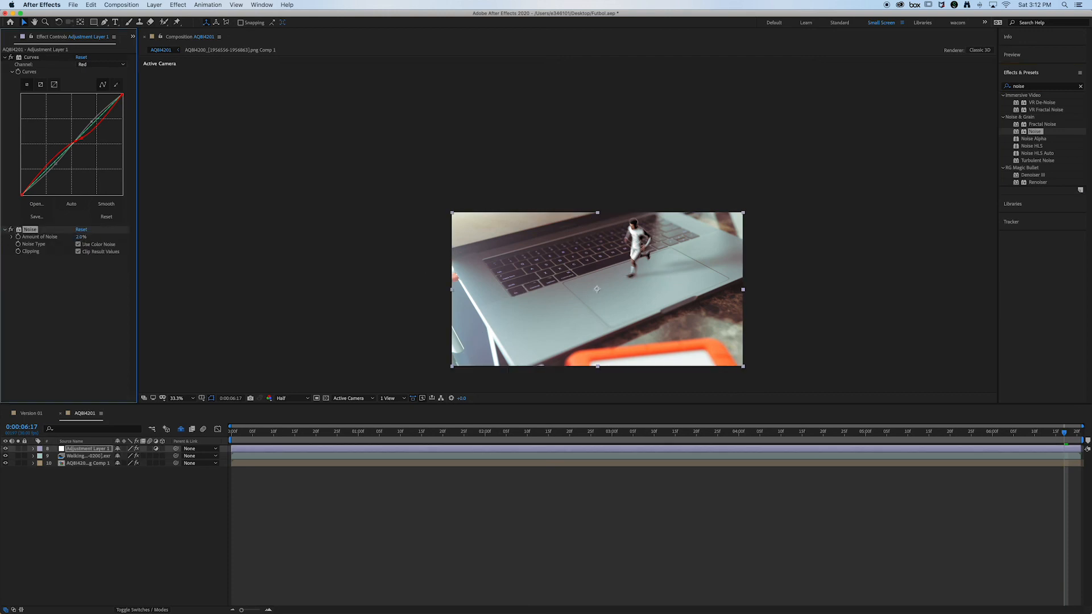
{"action": "left_click", "coordinate": [350, 536]}
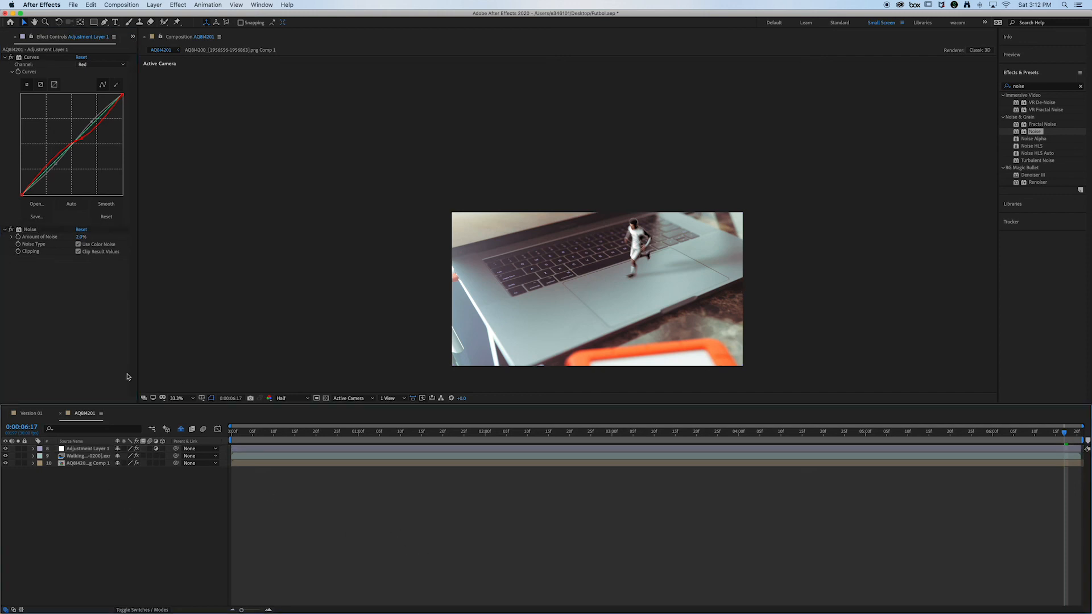
Step: Try drawing an ellipse over the laptop footage with the Ellipse tool, and undo the shape
{"action": "mouse_move", "coordinate": [94, 22]}
{"action": "left_mouse_down"}
{"action": "mouse_move", "coordinate": [142, 36]}
{"action": "mouse_move", "coordinate": [132, 41]}
{"action": "left_mouse_up"}
{"action": "left_click_drag", "start_coordinate": [461, 226], "coordinate": [631, 310]}
{"action": "key", "text": "super+z"}
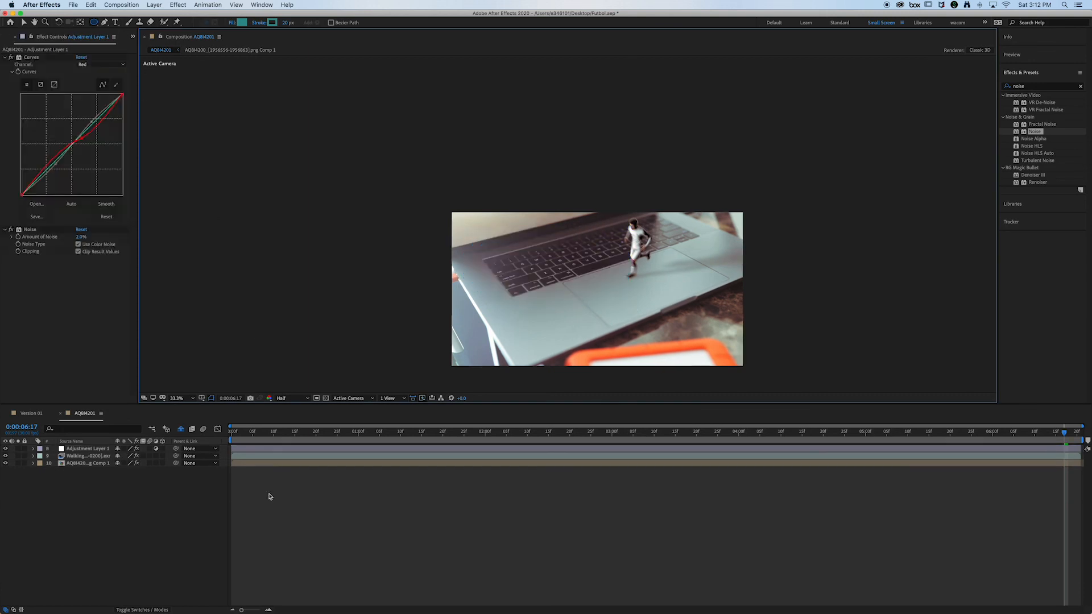
{"action": "left_click", "coordinate": [105, 527]}
Step: Create a black solid named BG at the full composition size above the adjustment layer
{"action": "left_click", "coordinate": [154, 5]}
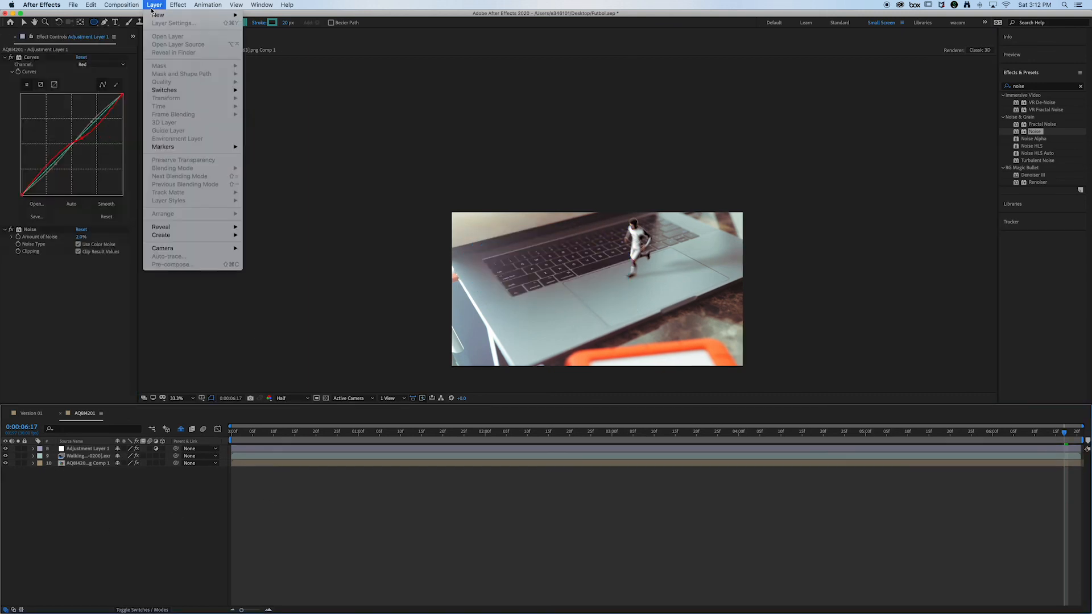
{"action": "mouse_move", "coordinate": [194, 18]}
{"action": "left_click", "coordinate": [261, 26]}
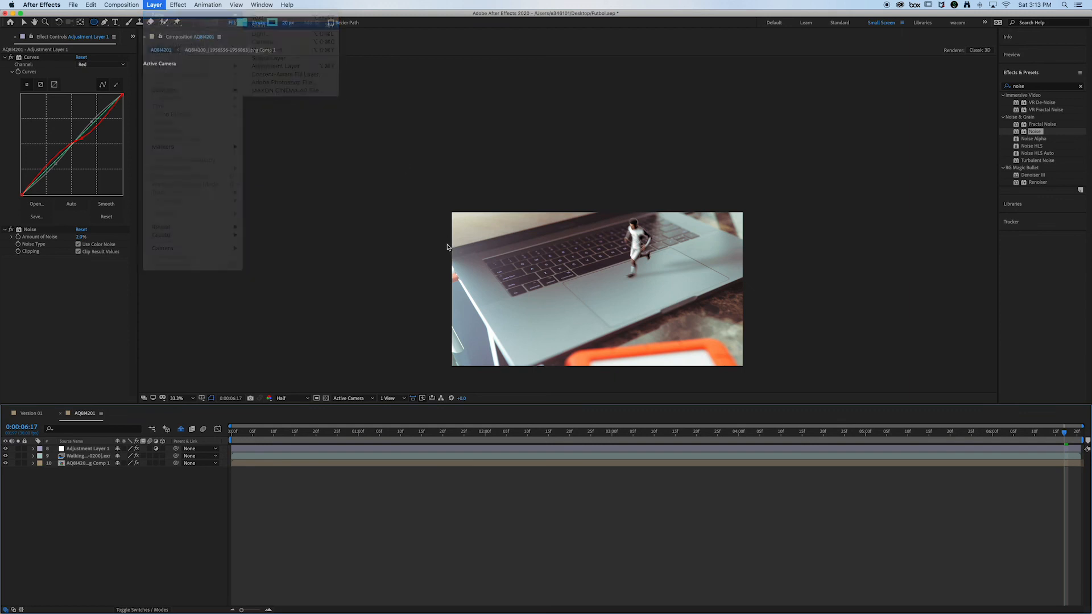
{"action": "left_click", "coordinate": [92, 194]}
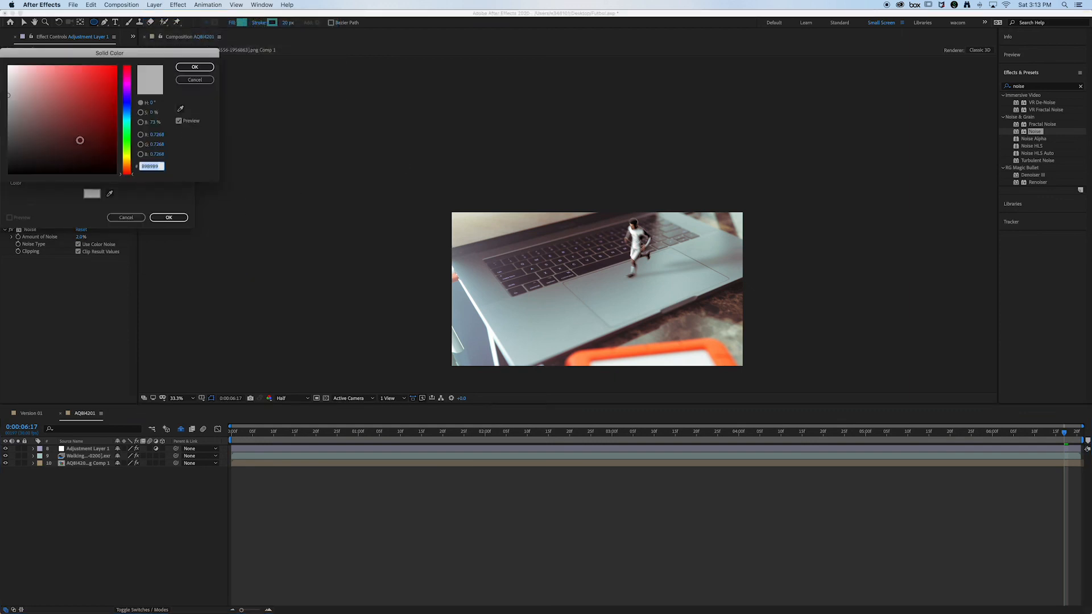
{"action": "left_click_drag", "start_coordinate": [81, 142], "coordinate": [16, 188]}
{"action": "left_click", "coordinate": [195, 67]}
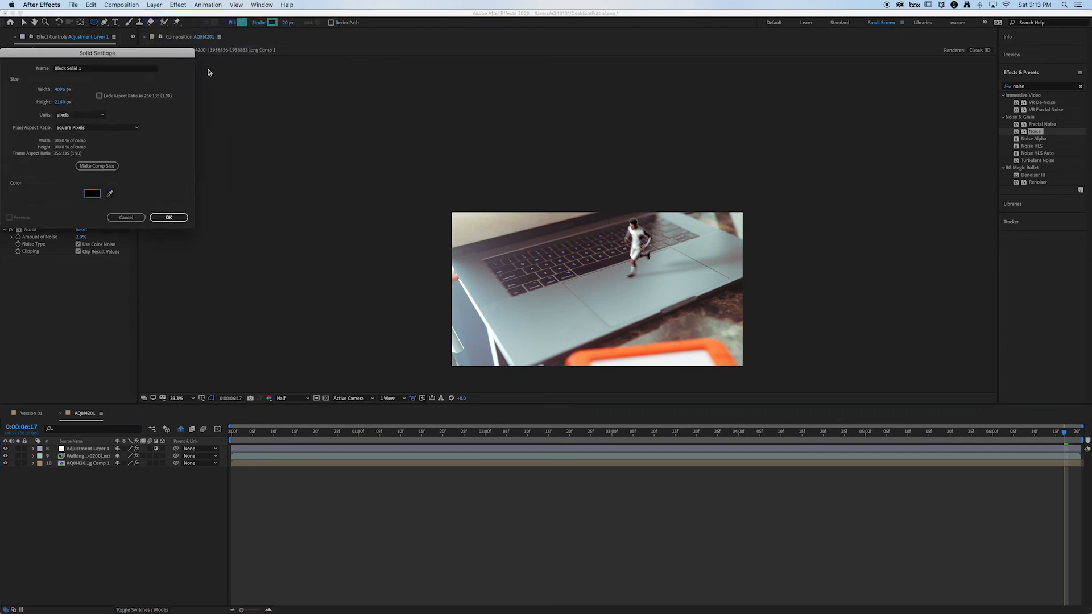
{"action": "type", "text": "BG"}
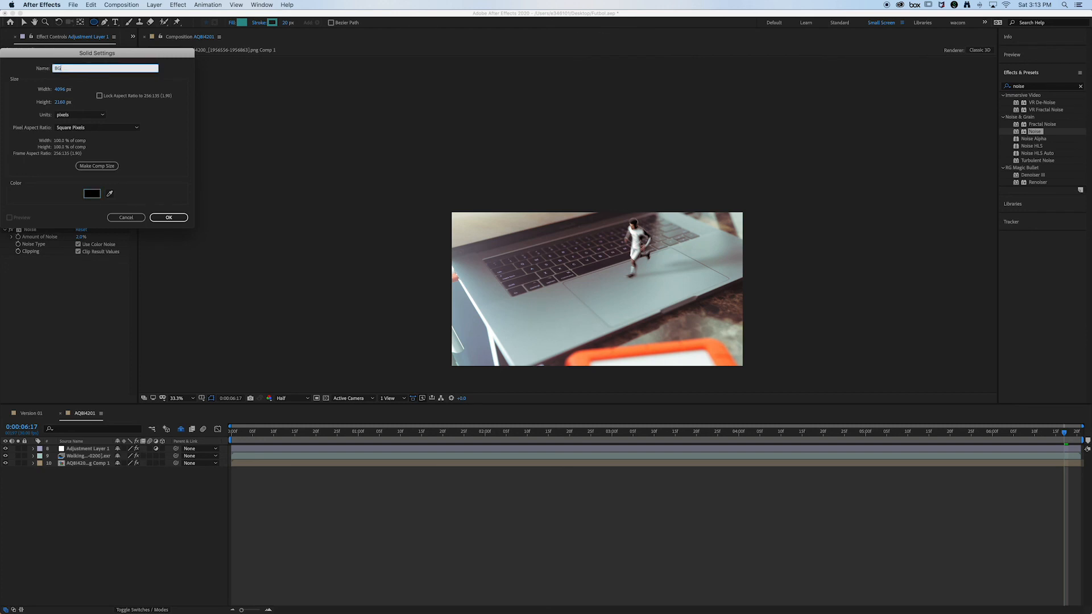
{"action": "key", "text": "Return"}
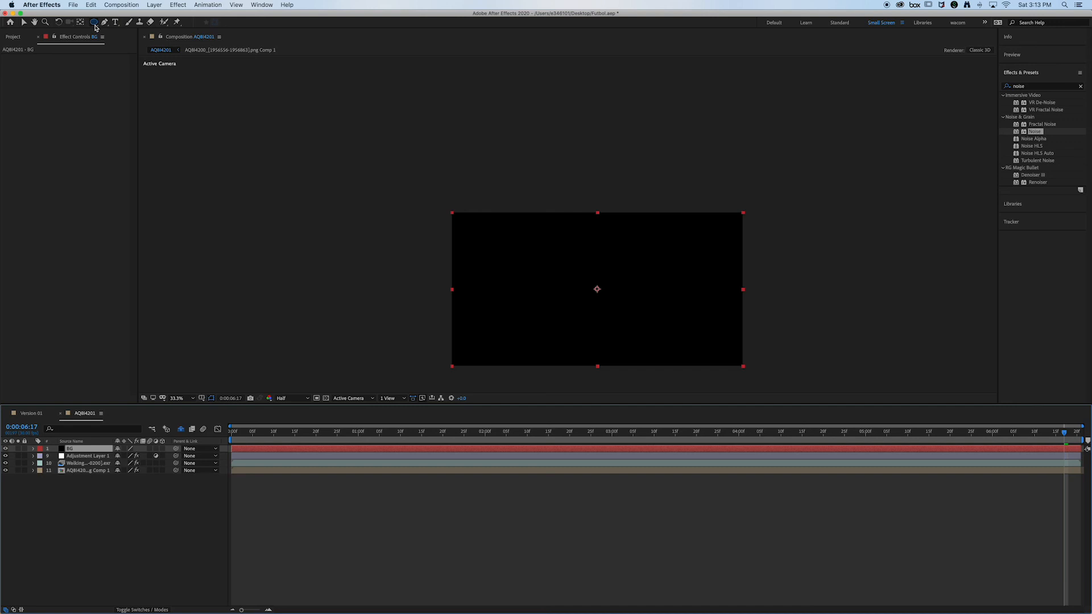
Step: Add an elliptical mask covering most of the frame to the BG solid and invert it
{"action": "left_click_drag", "start_coordinate": [475, 223], "coordinate": [737, 363]}
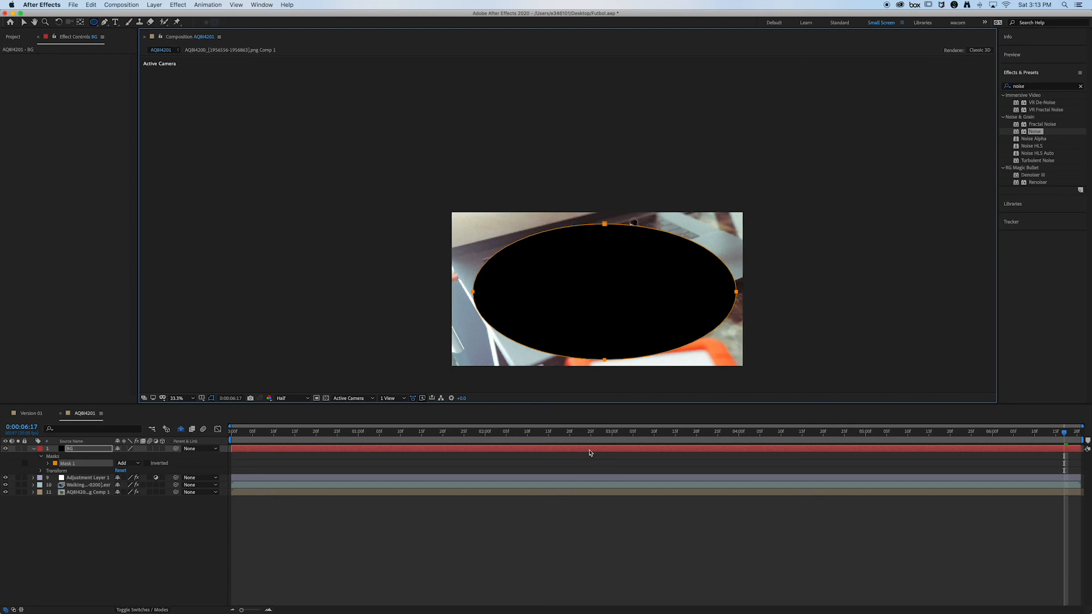
{"action": "left_click", "coordinate": [49, 463]}
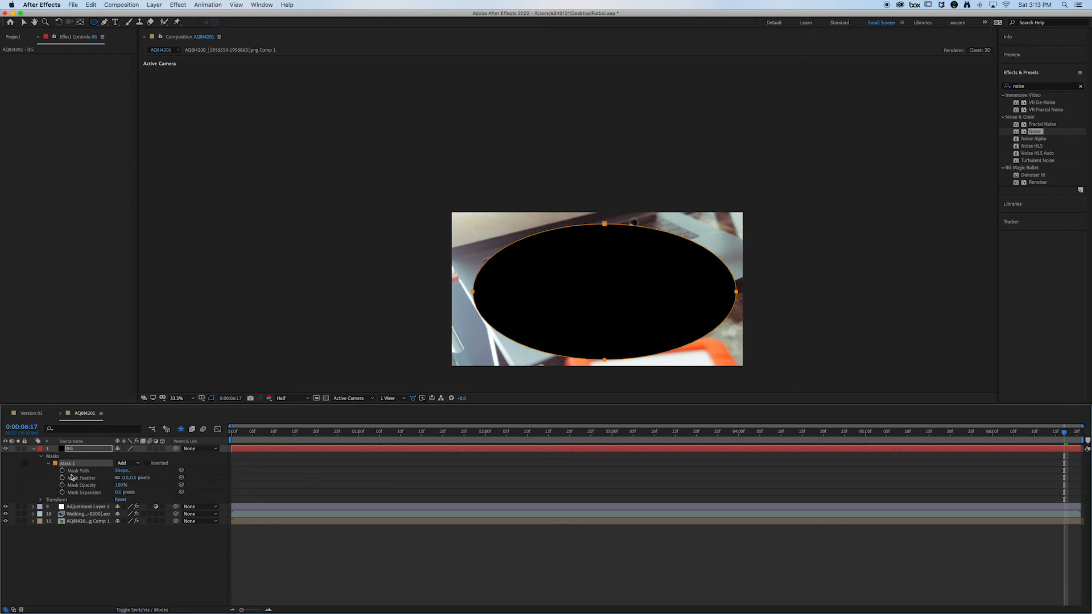
{"action": "left_click", "coordinate": [147, 464]}
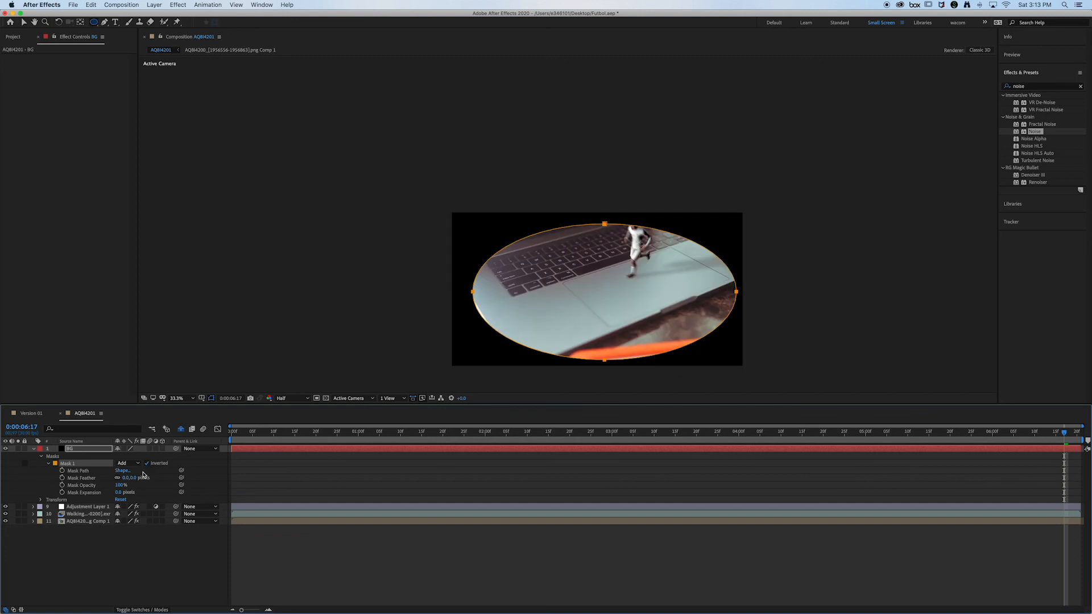
Step: Set the feather of the BG solid's elliptical mask to 900 pixels for a soft vignette
{"action": "left_click_drag", "start_coordinate": [131, 478], "coordinate": [330, 468]}
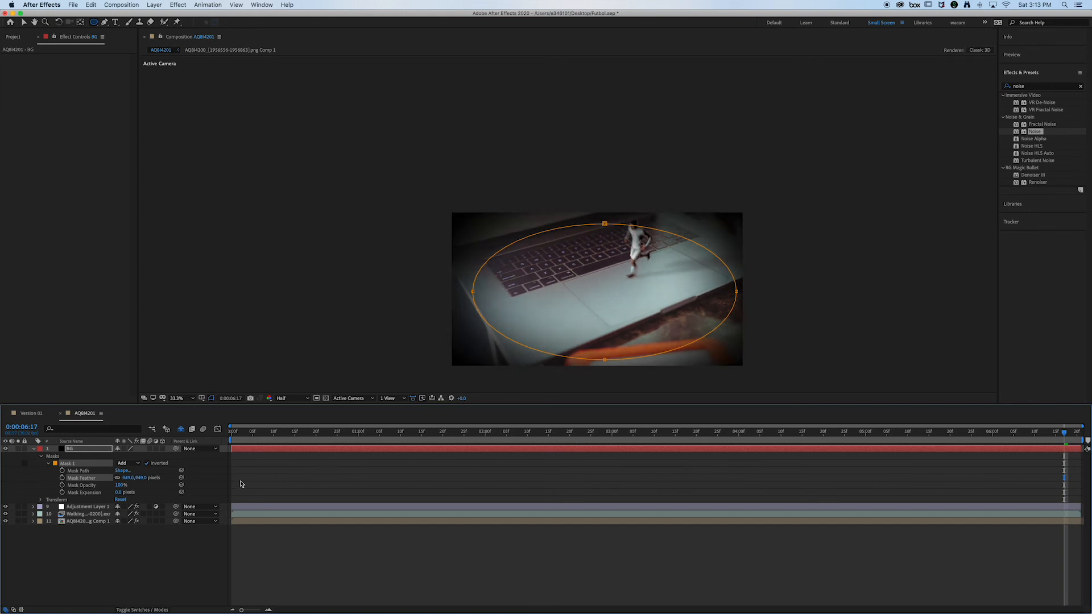
{"action": "left_click_drag", "start_coordinate": [130, 478], "coordinate": [132, 479]}
{"action": "left_click", "coordinate": [125, 480]}
{"action": "type", "text": "900"}
{"action": "key", "text": "Return"}
{"action": "left_click", "coordinate": [42, 457]}
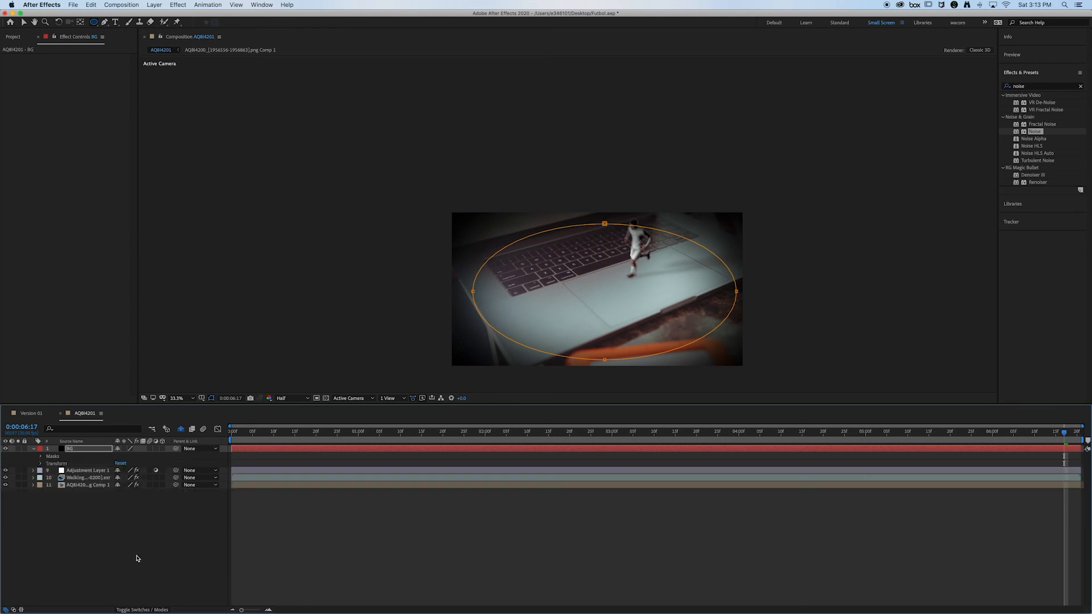
Step: Change the BG solid's blending mode to Soft Light and lower its opacity to 54%
{"action": "left_click", "coordinate": [141, 611]}
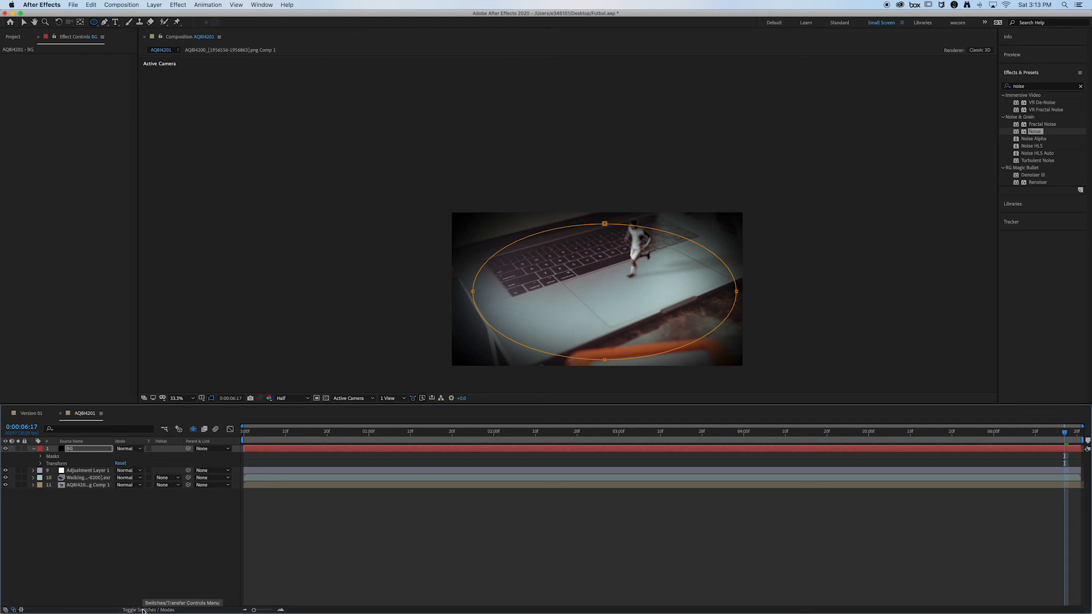
{"action": "left_click", "coordinate": [127, 450]}
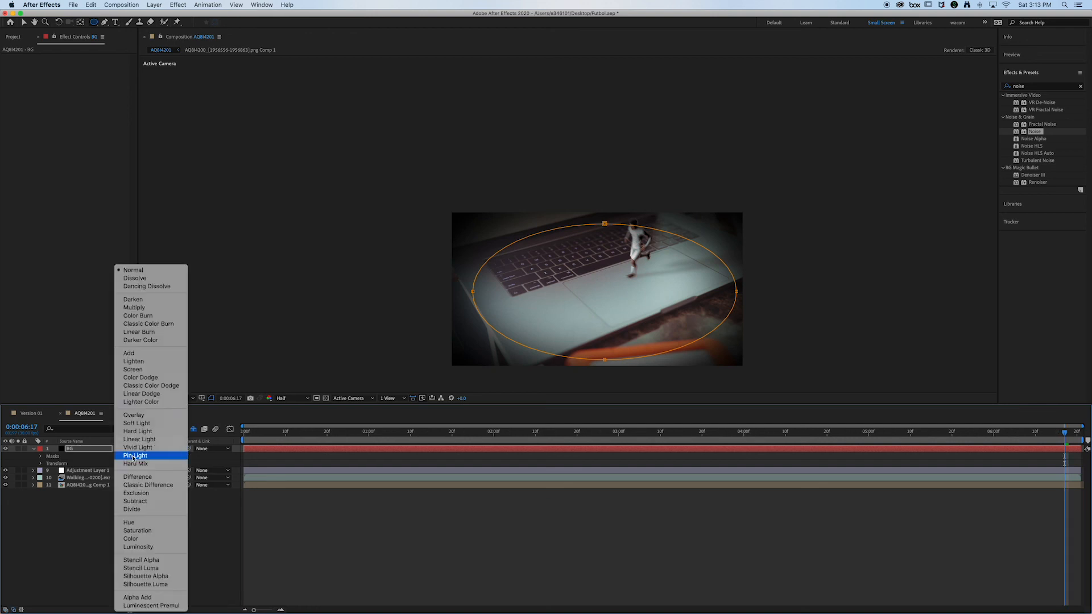
{"action": "left_click", "coordinate": [136, 423]}
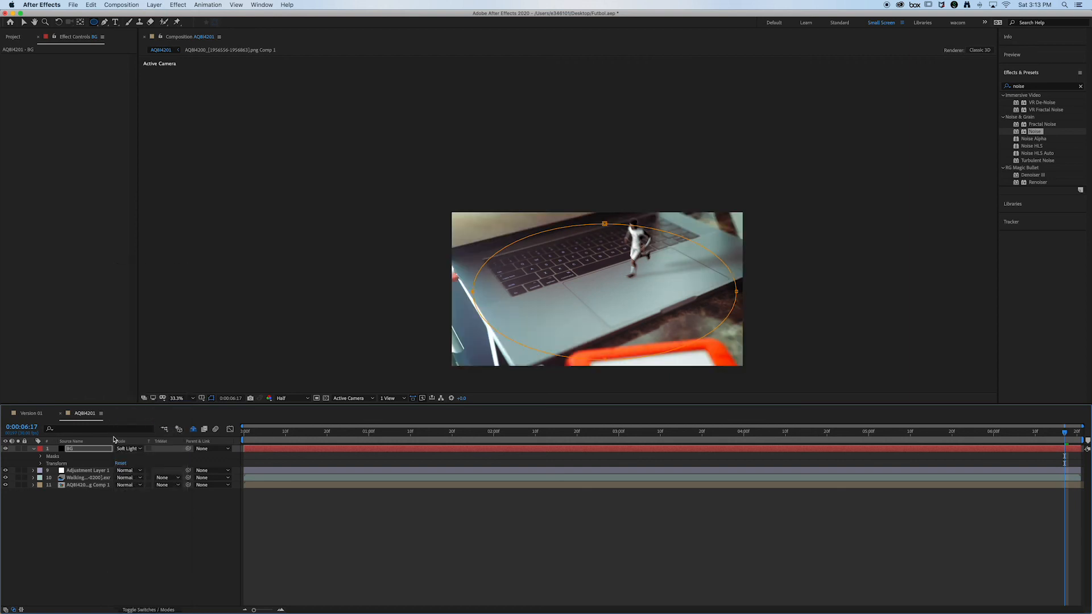
{"action": "key", "text": "t"}
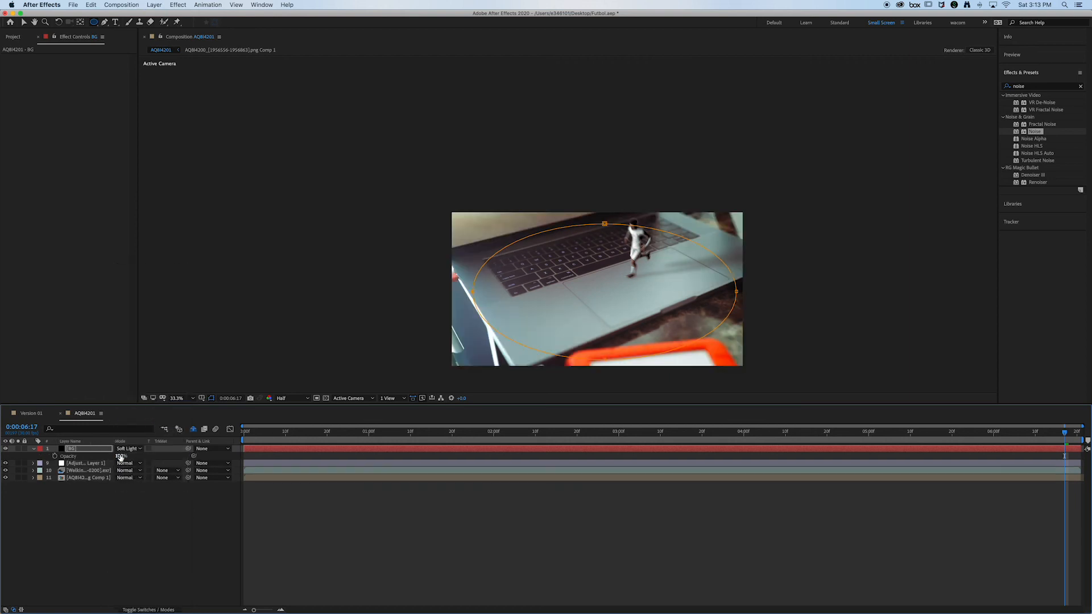
{"action": "left_click_drag", "start_coordinate": [97, 456], "coordinate": [104, 456]}
{"action": "left_click_drag", "start_coordinate": [243, 328], "coordinate": [237, 330]}
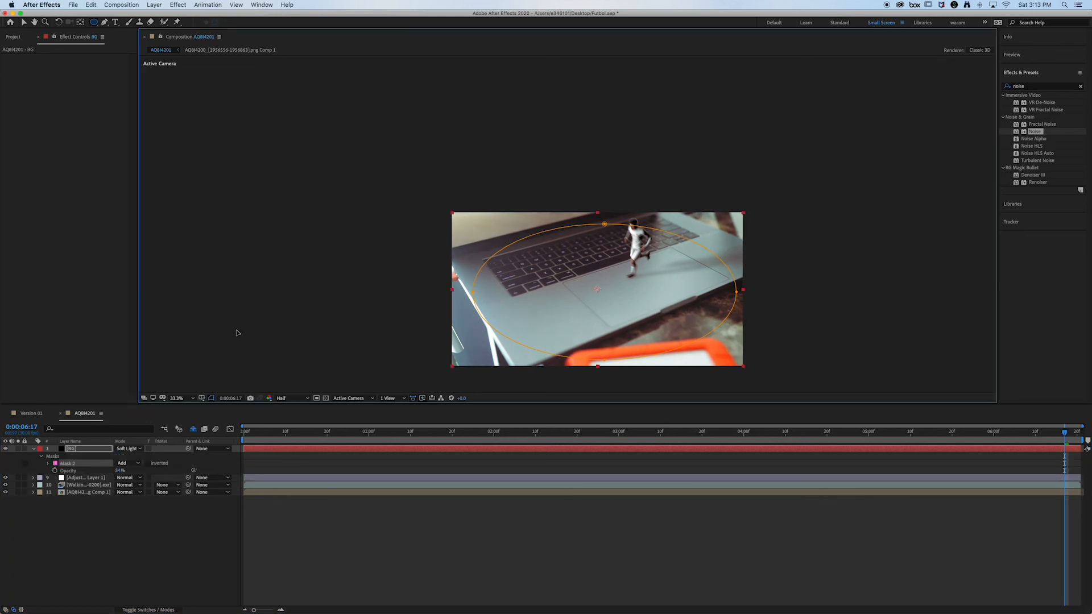
{"action": "key", "text": "Delete"}
{"action": "key", "text": "v"}
{"action": "left_click", "coordinate": [268, 329]}
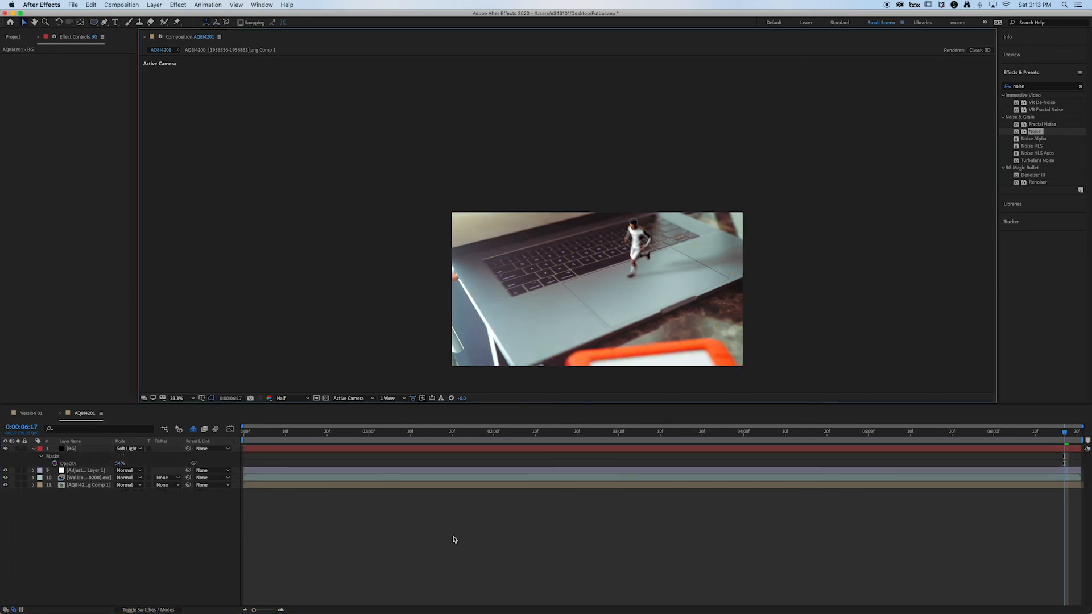
Step: Examine the vignetted and graded runner shot at several frames across the timeline
{"action": "left_click_drag", "start_coordinate": [421, 437], "coordinate": [670, 440]}
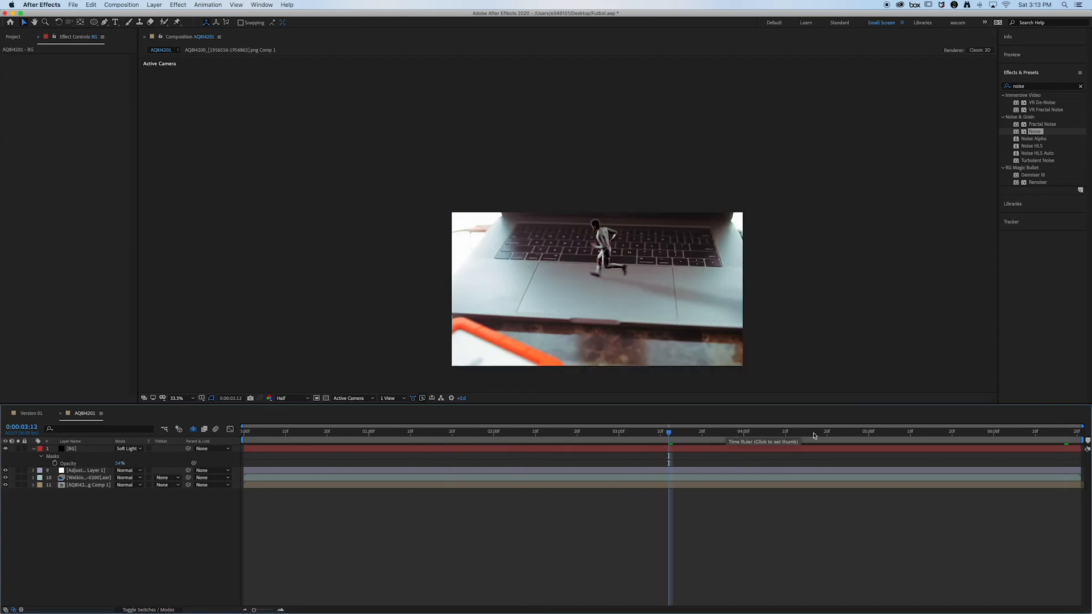
{"action": "left_click", "coordinate": [964, 437]}
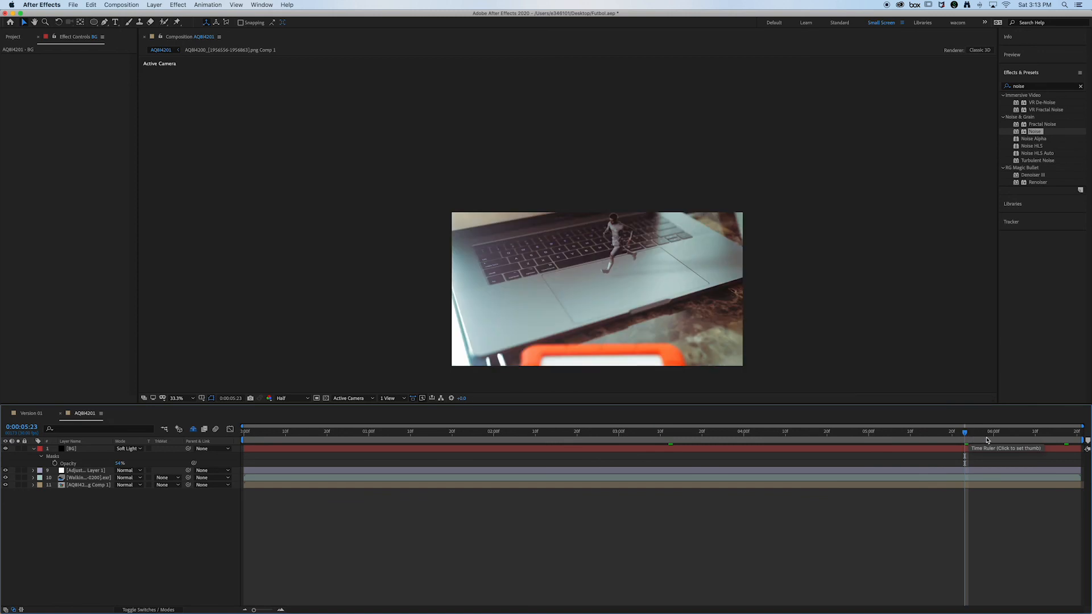
{"action": "left_click", "coordinate": [1026, 436]}
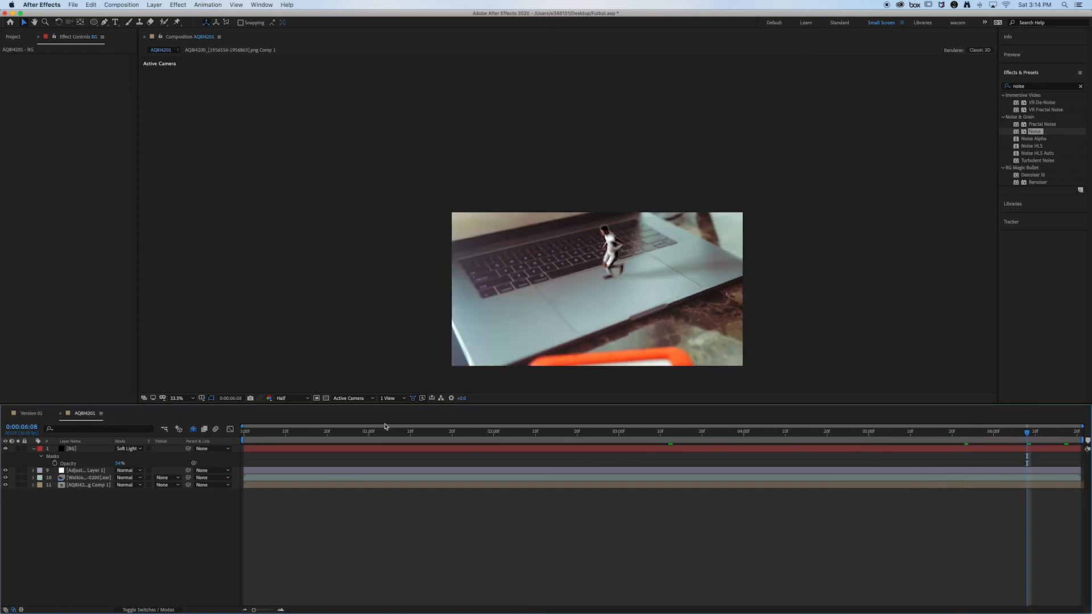
{"action": "left_click", "coordinate": [366, 436]}
{"action": "left_click", "coordinate": [431, 437]}
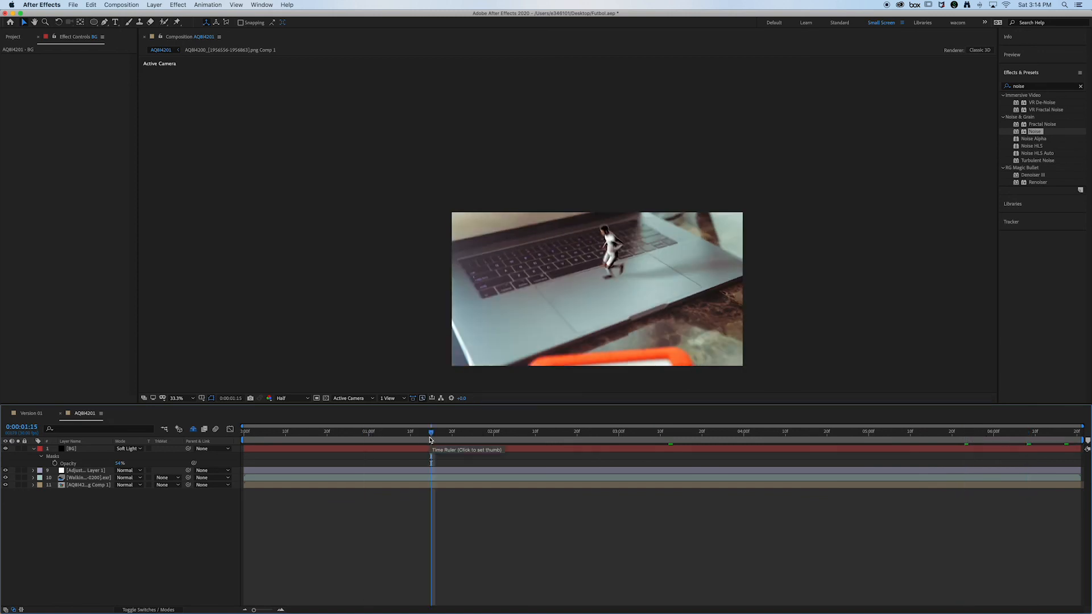
{"action": "left_click", "coordinate": [461, 437]}
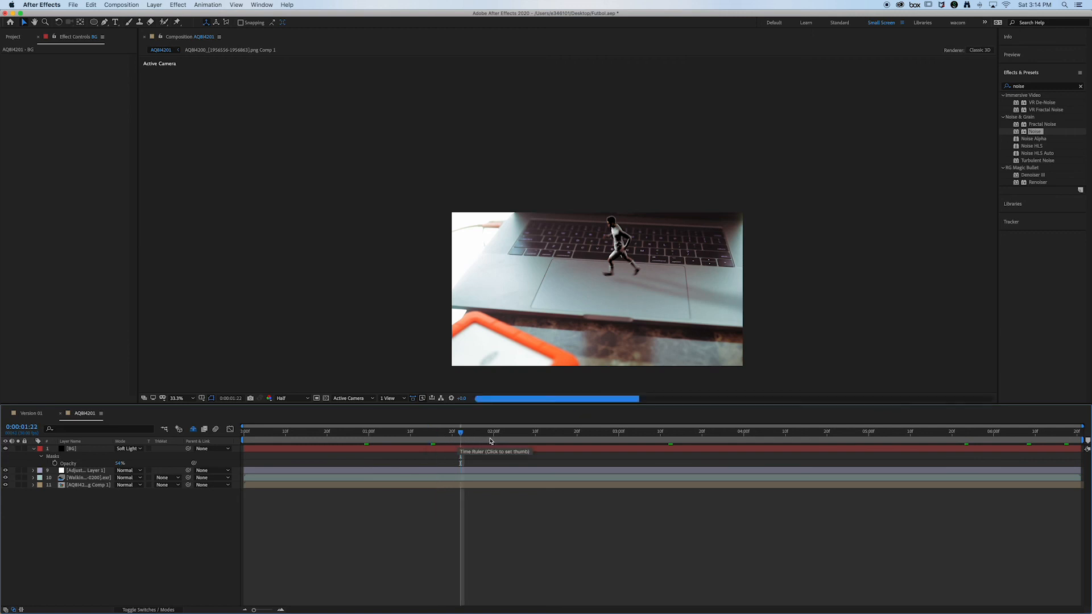